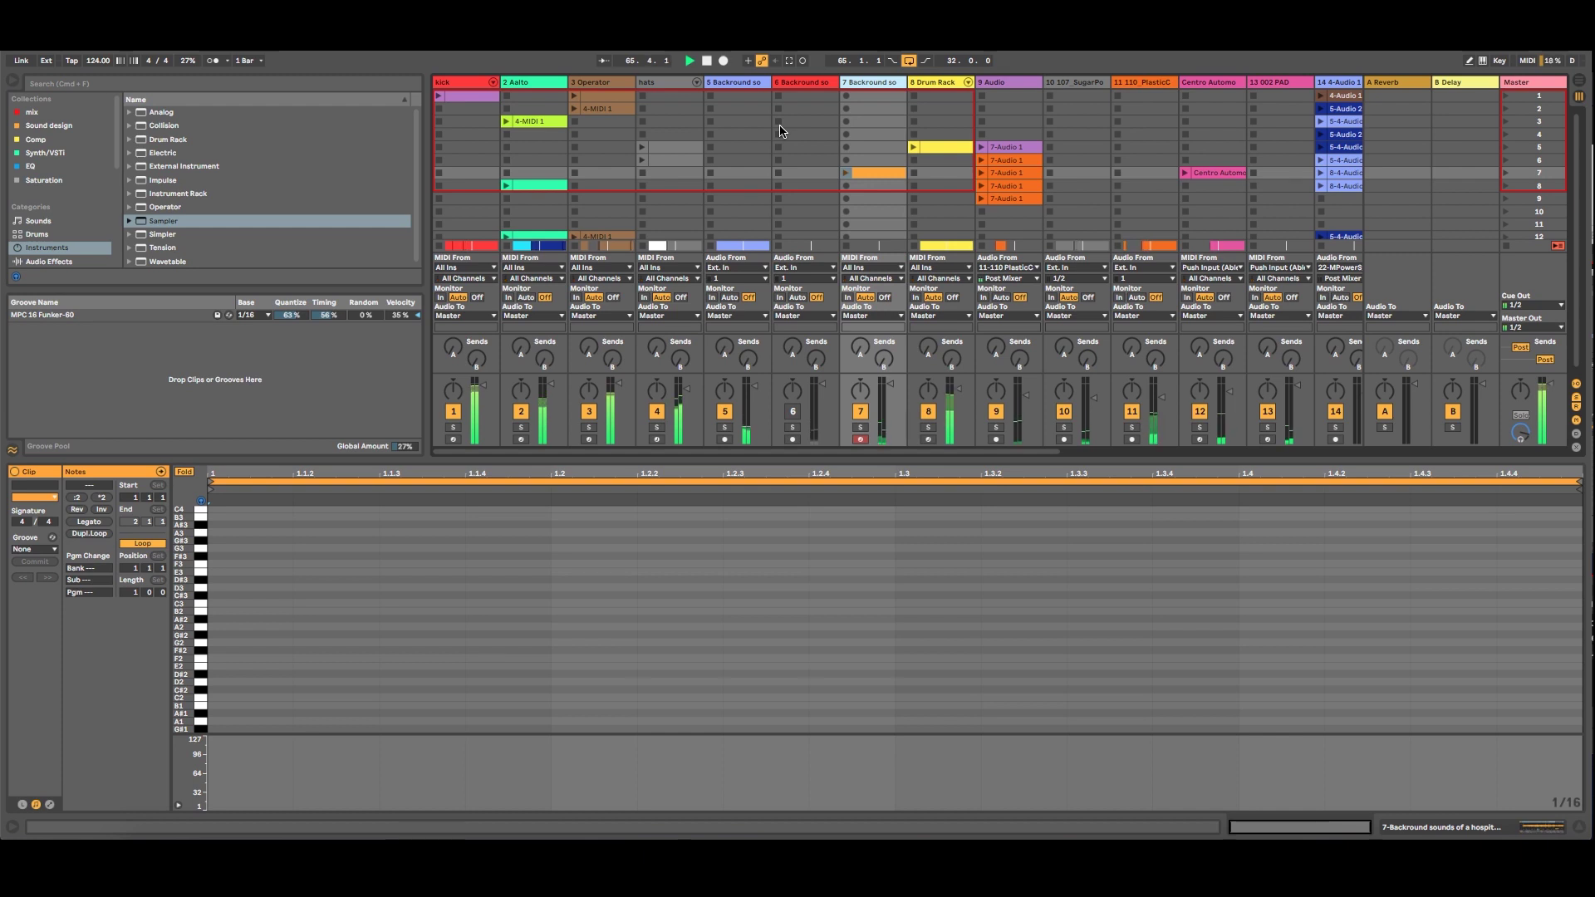
Bring the orange MIDI clip from the session grid into the arrangement, placing it on track 7 at bar 69.
{"action": "left_click", "coordinate": [790, 63]}
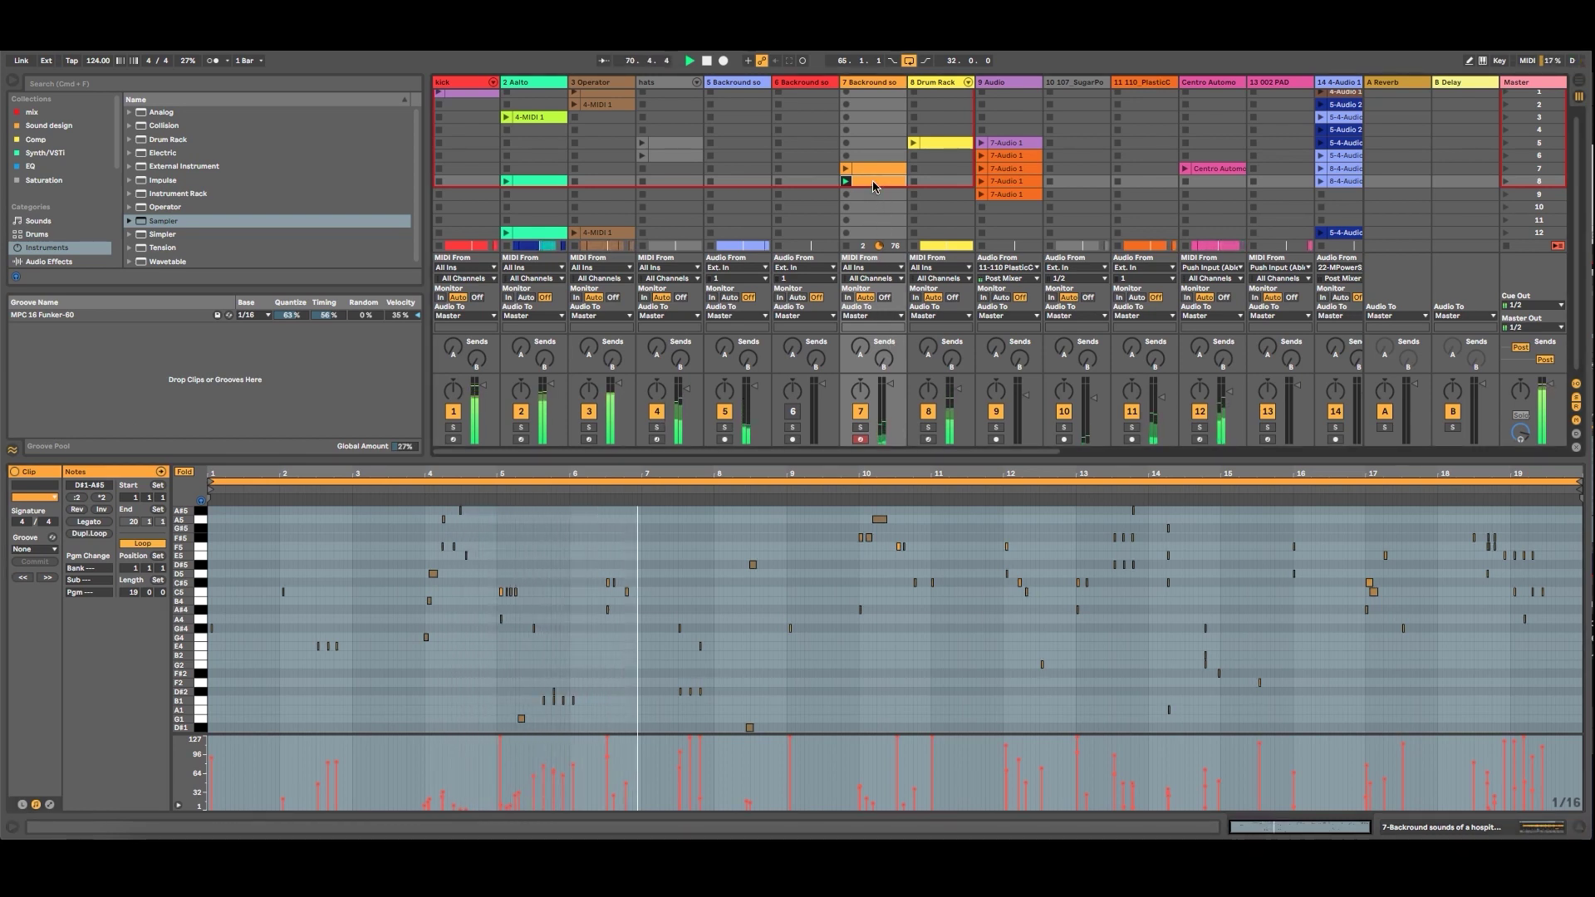
{"action": "key", "text": "Tab"}
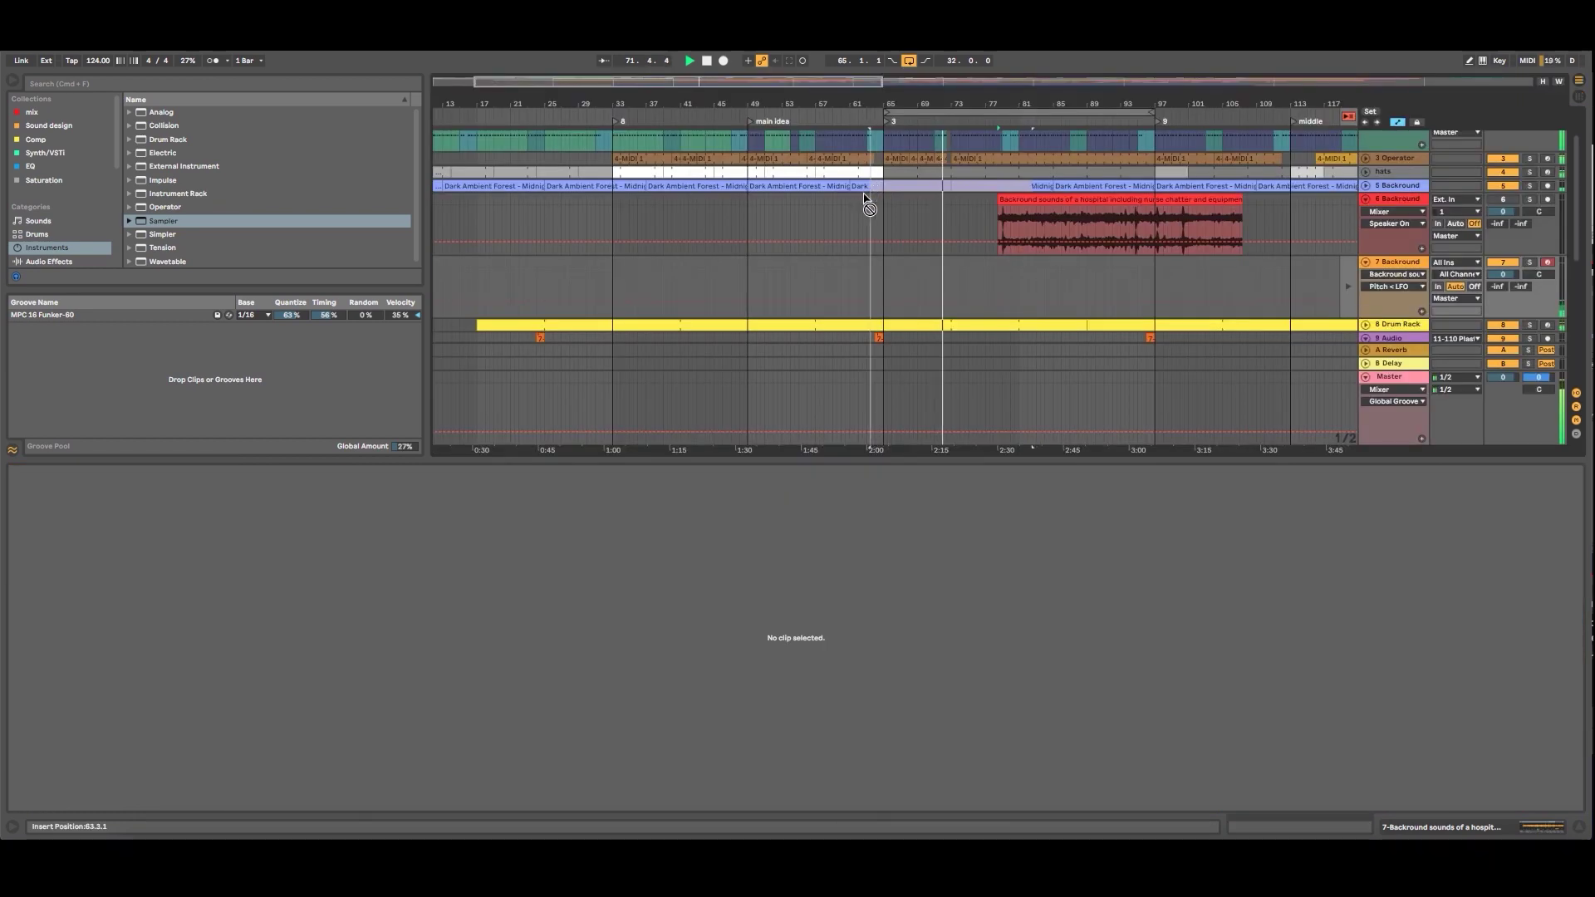
{"action": "left_click_drag", "start_coordinate": [864, 197], "coordinate": [920, 282]}
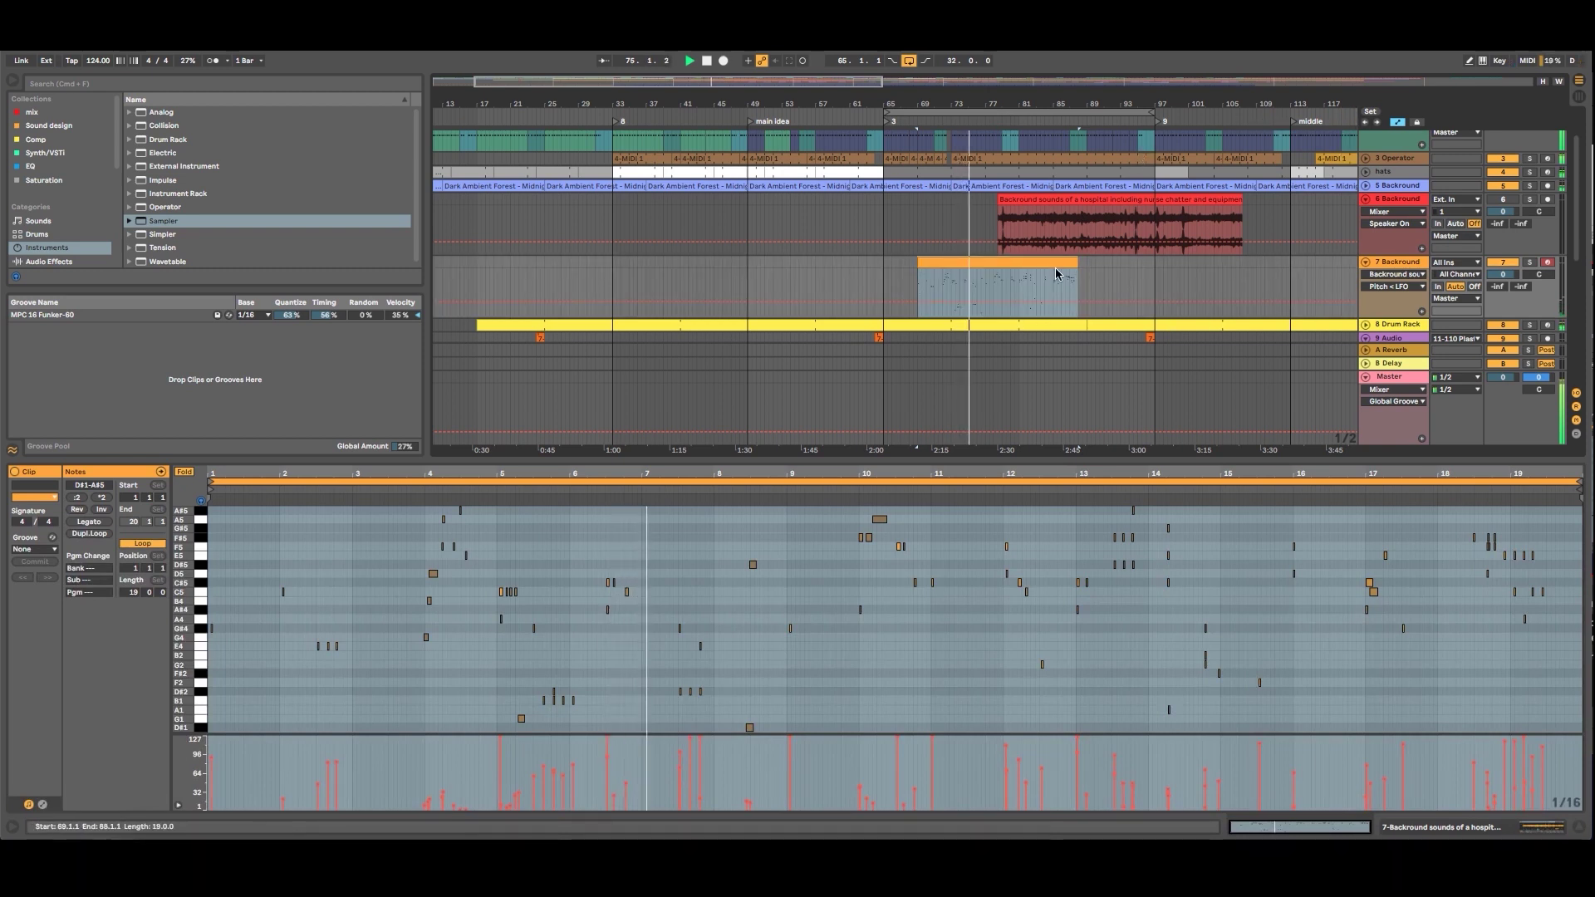
Set the MIDI clip editor's fixed grid to 1/8 and clear the note selection.
{"action": "right_click", "coordinate": [1568, 643]}
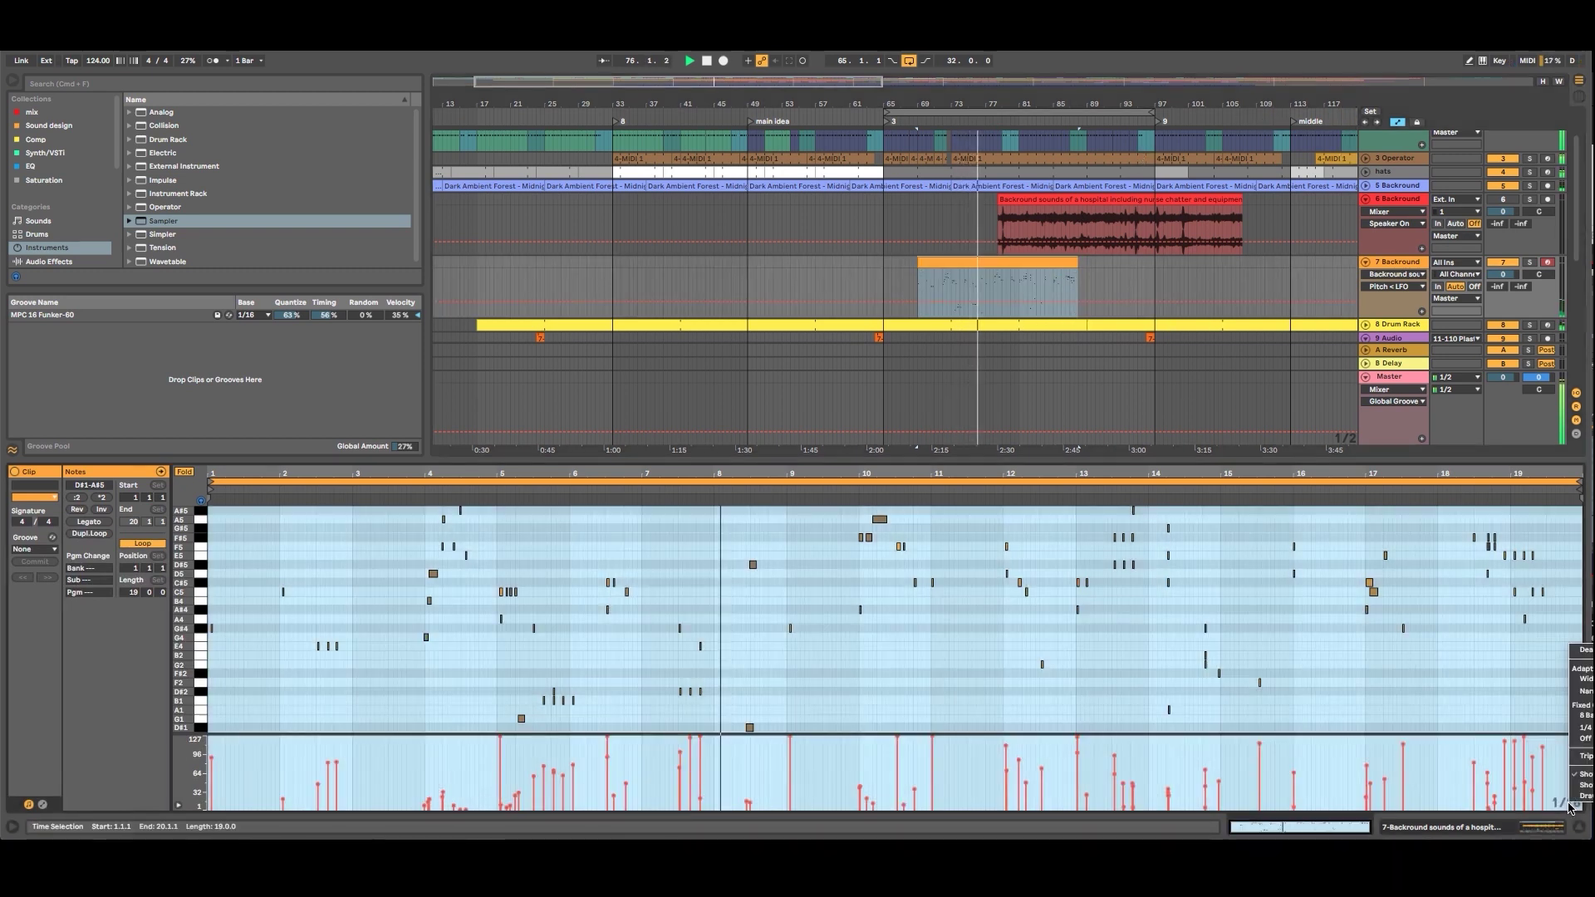
{"action": "left_click", "coordinate": [1590, 728]}
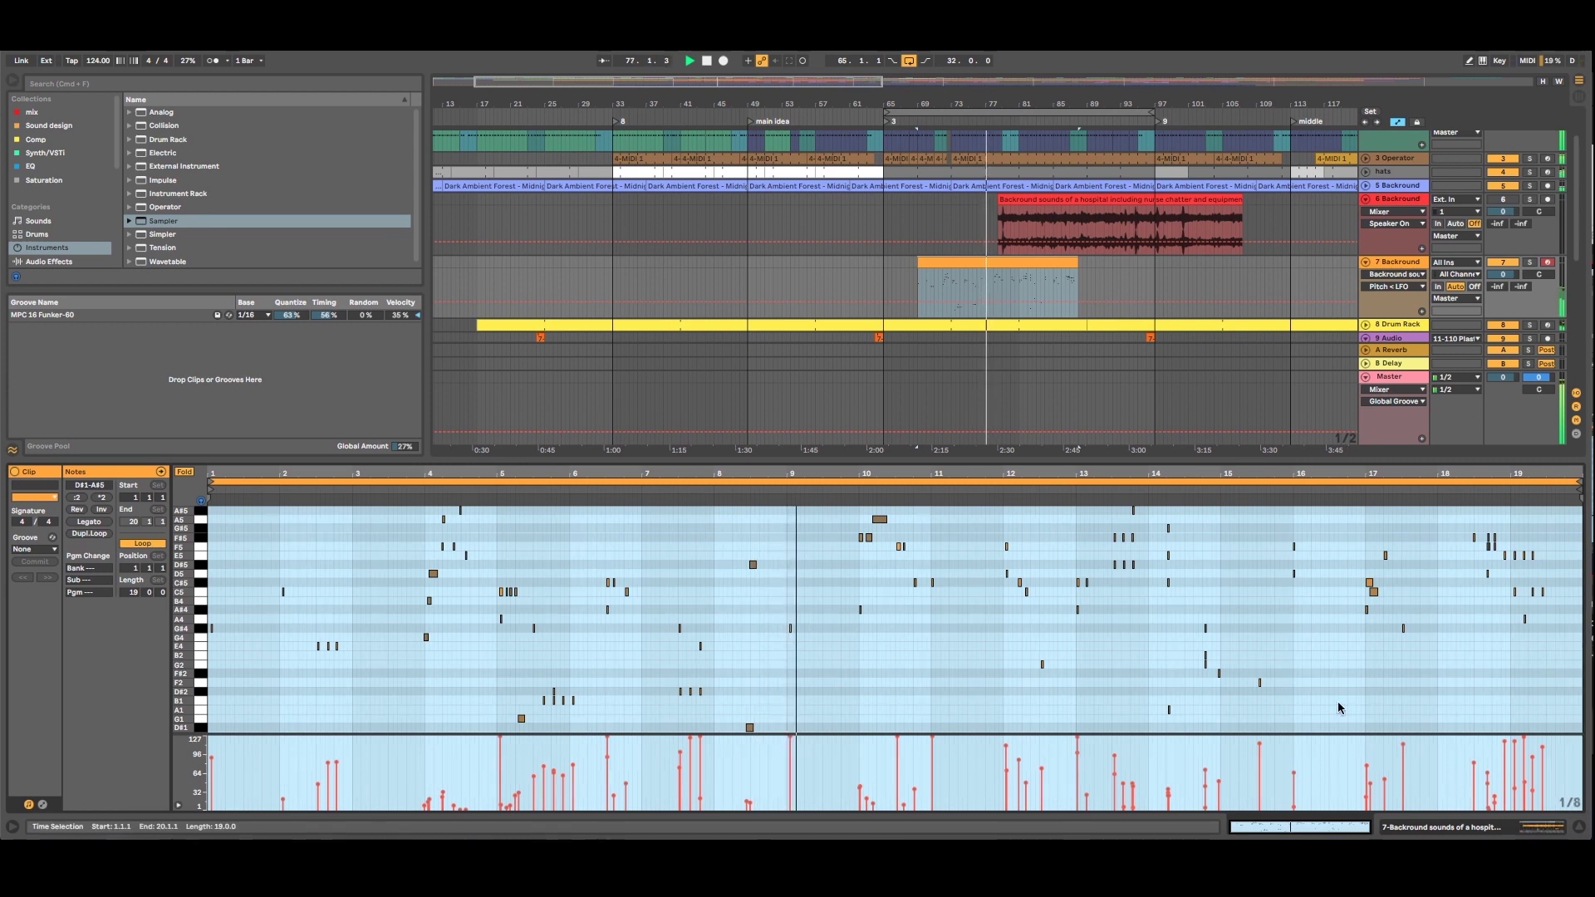
{"action": "left_click", "coordinate": [1335, 705]}
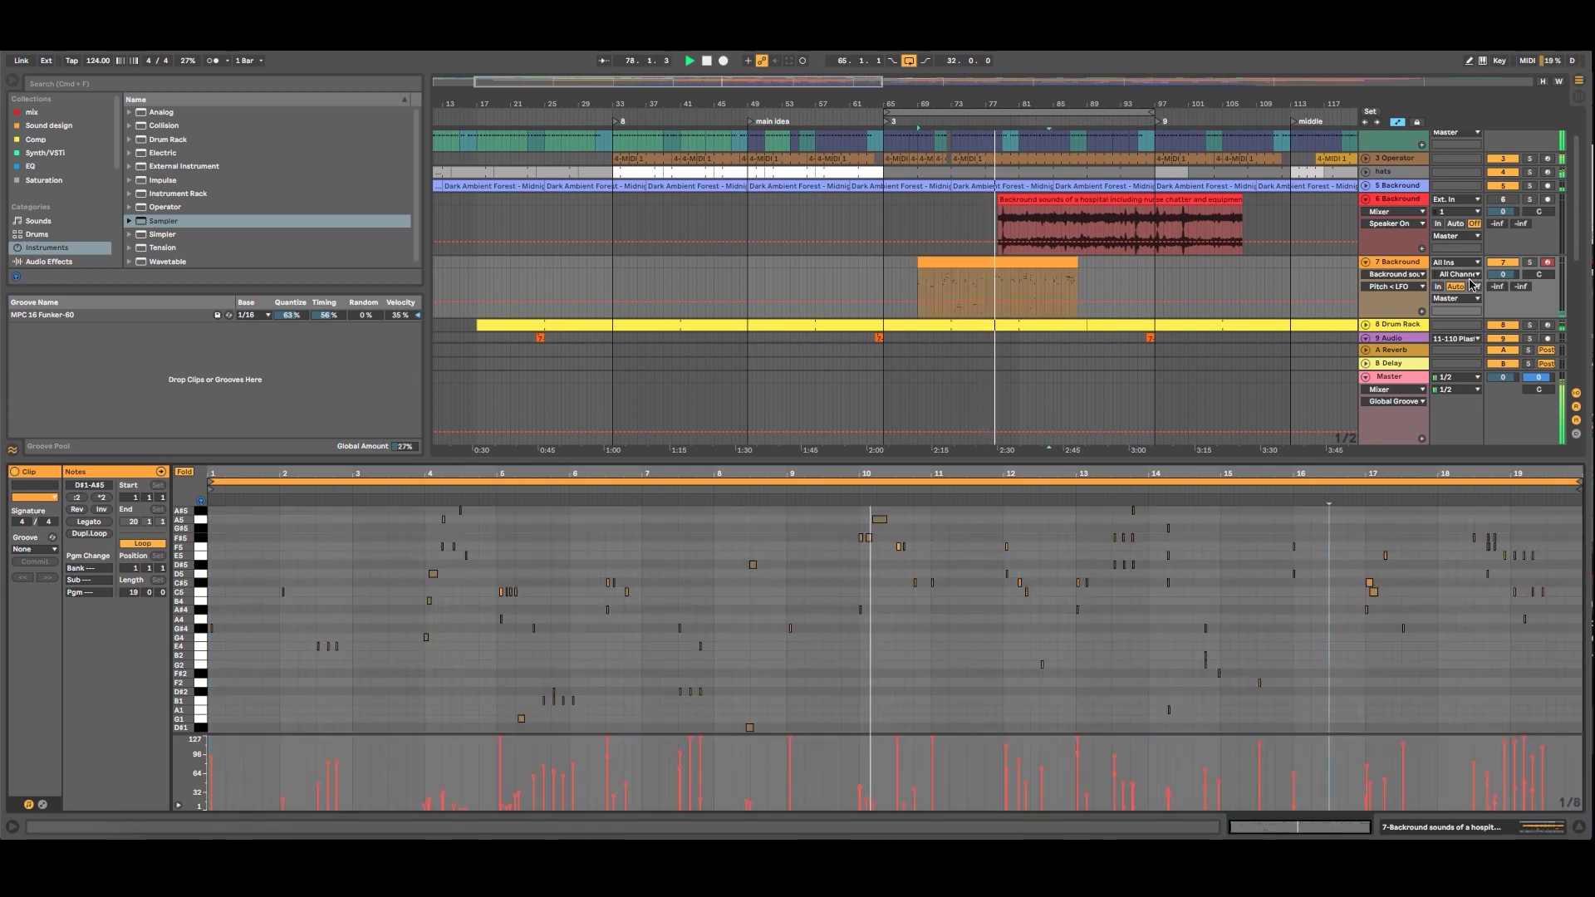
Lower the volume of track 7 slightly and fold track 6, the hospital background sounds.
{"action": "left_click_drag", "start_coordinate": [1503, 274], "coordinate": [1503, 279]}
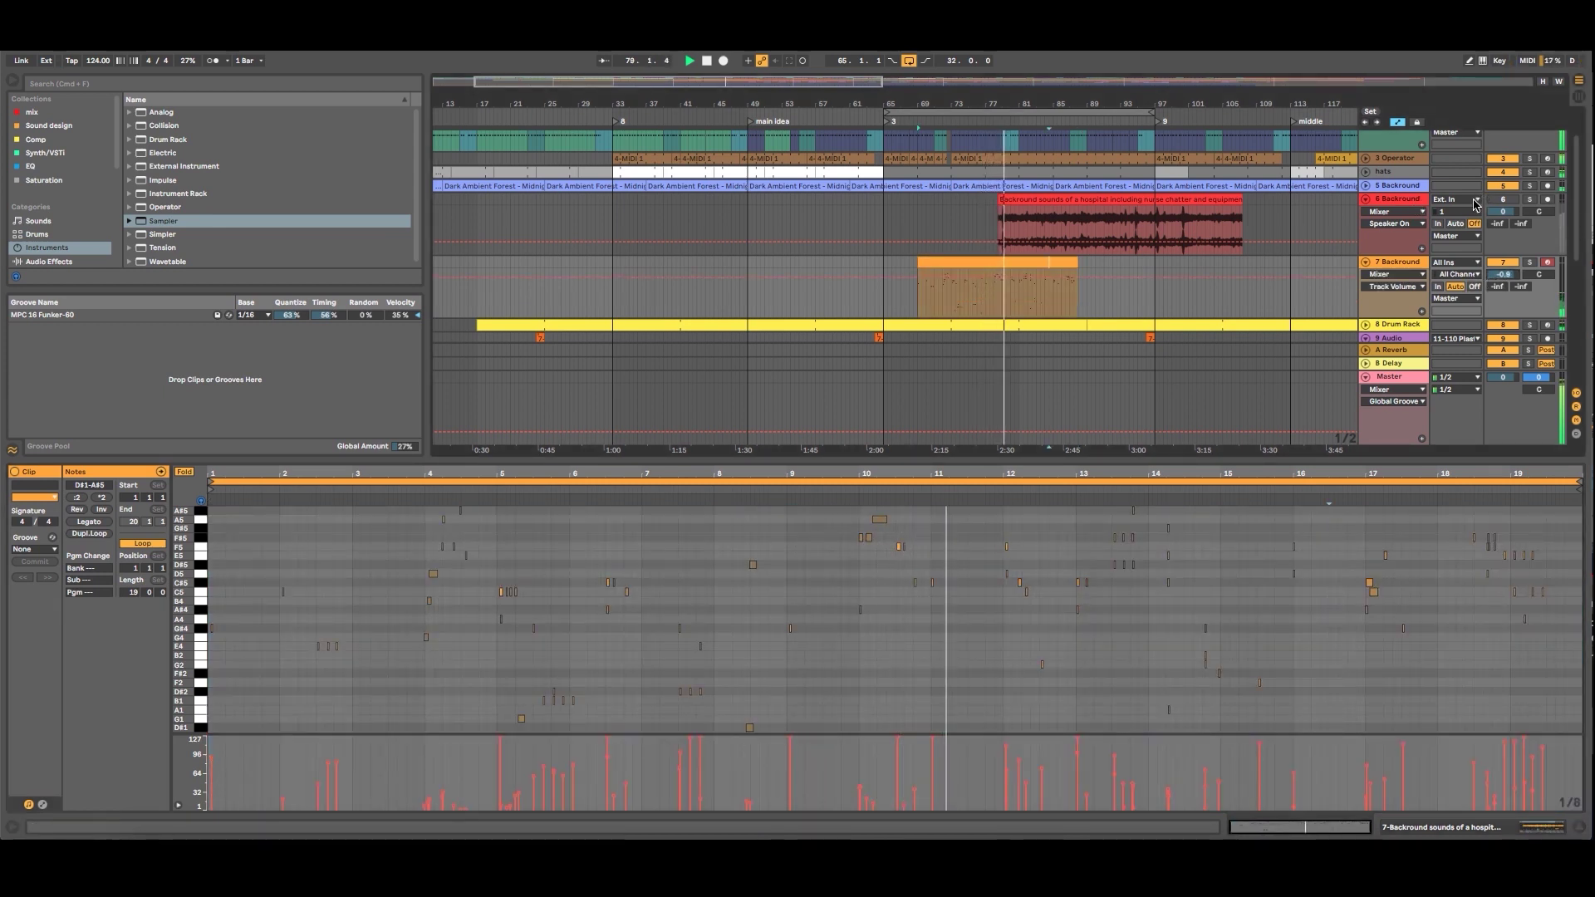
{"action": "left_click", "coordinate": [1365, 200]}
{"action": "left_click", "coordinate": [1393, 202]}
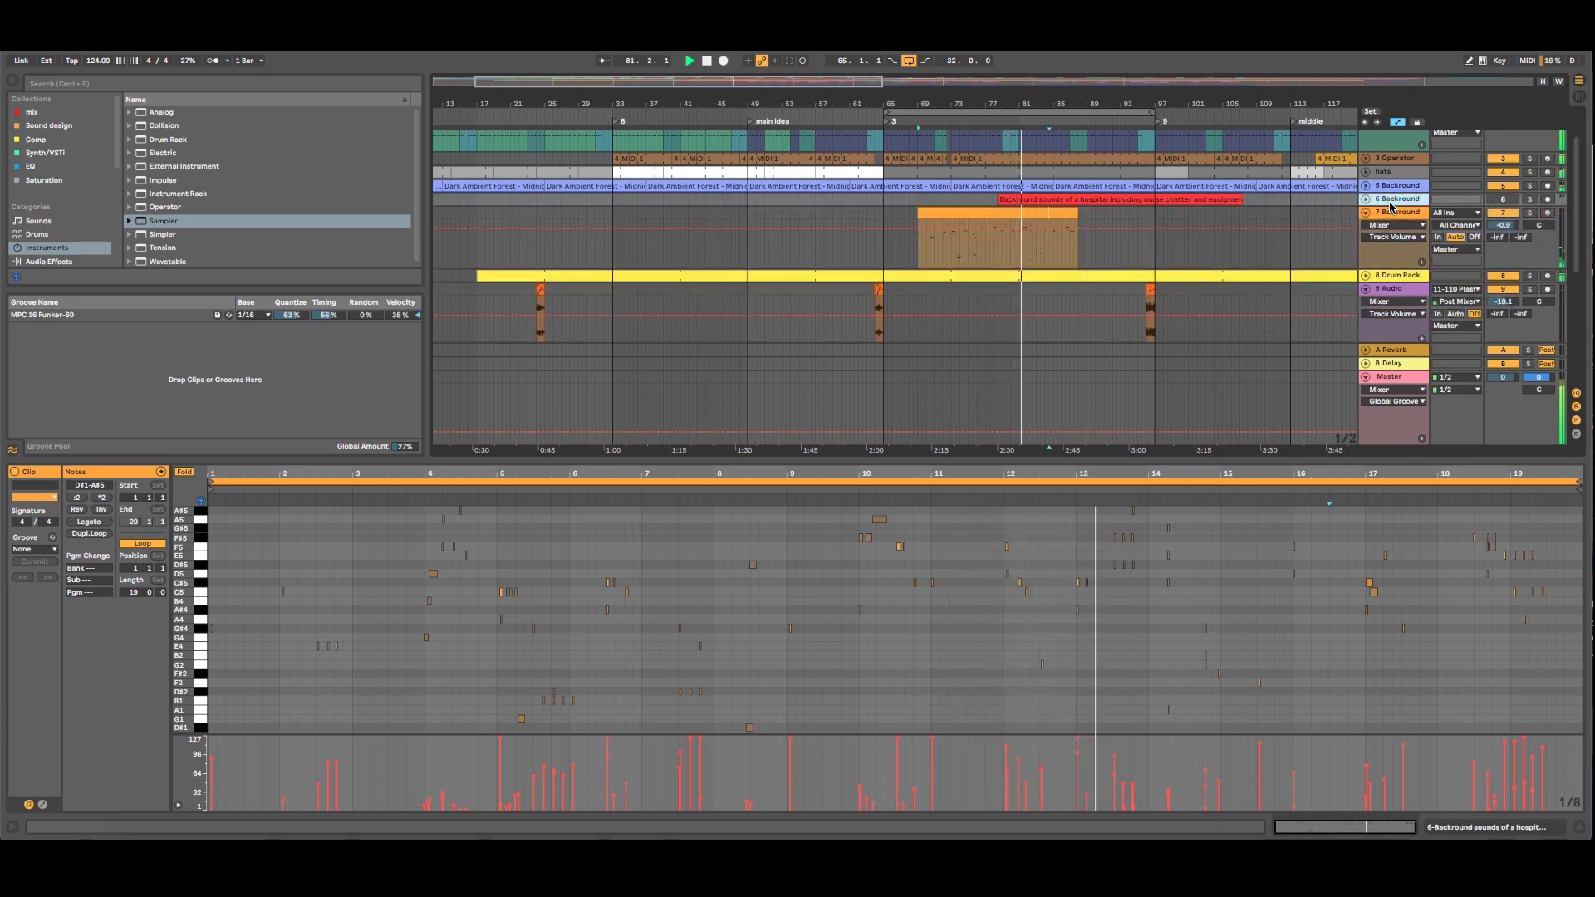
Fold track 7 and the Aalto track to make the arrangement overview more compact.
{"action": "left_click_drag", "start_coordinate": [1129, 98], "coordinate": [788, 70]}
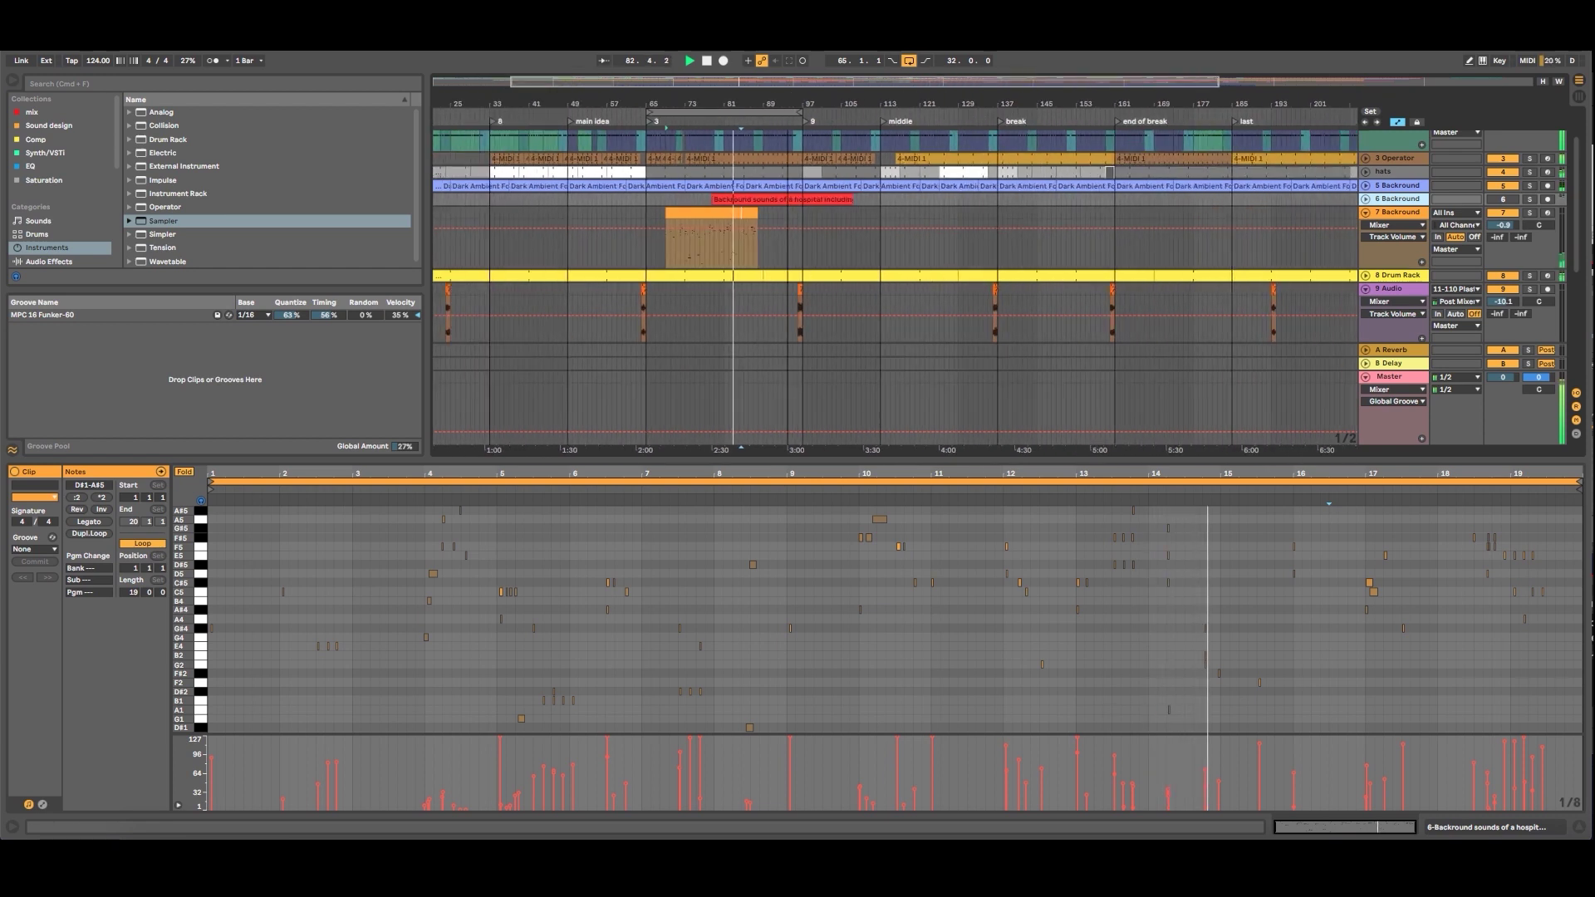
{"action": "left_click", "coordinate": [749, 214]}
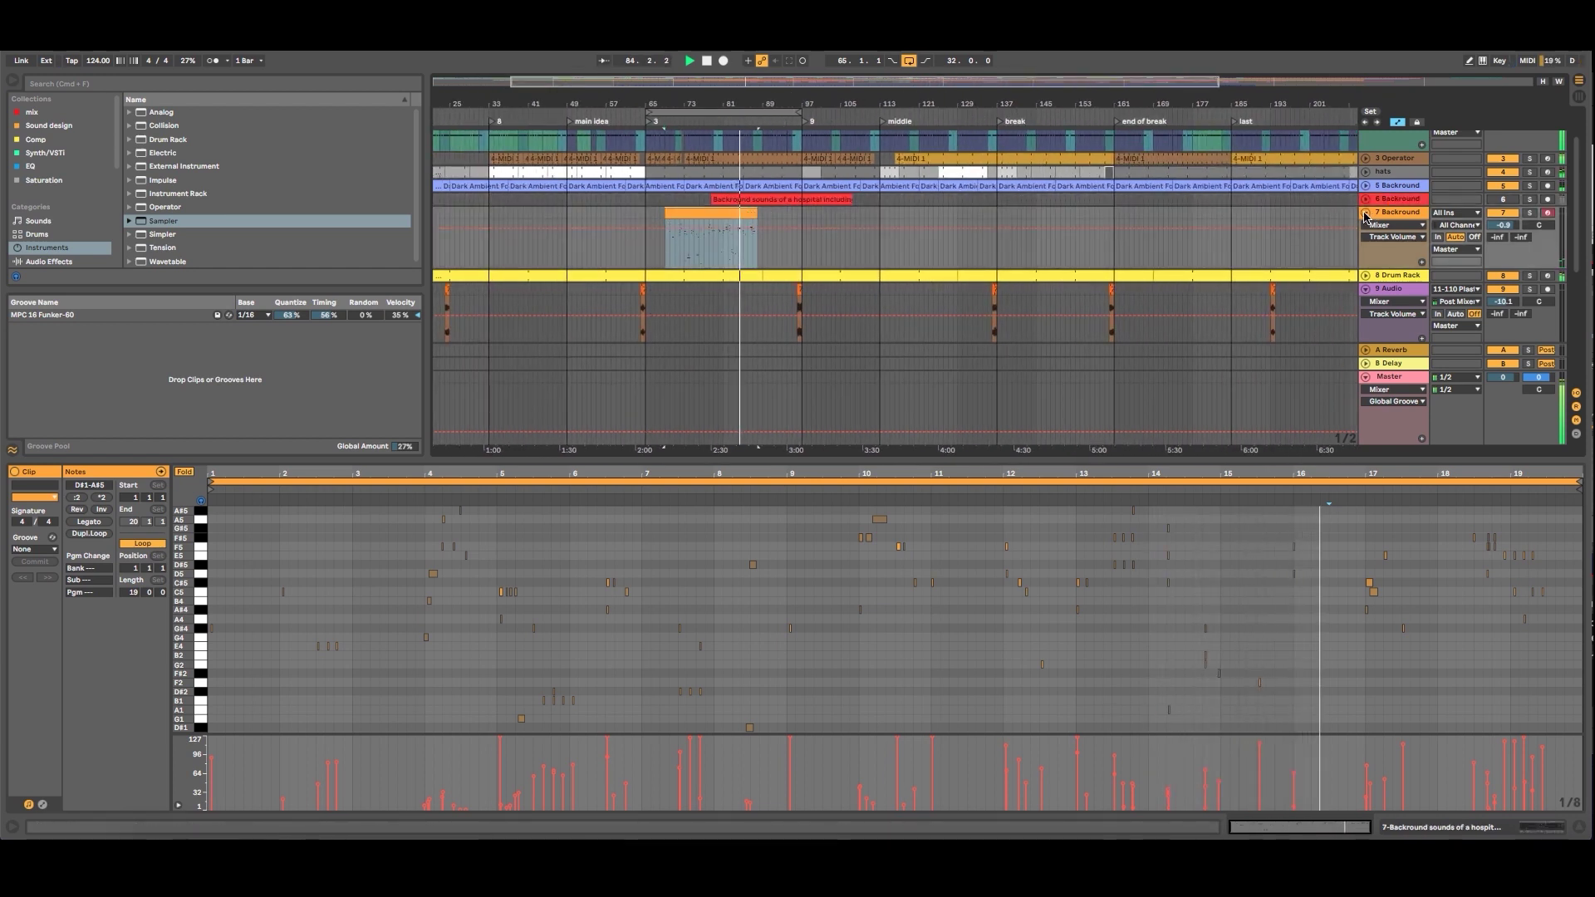
{"action": "left_click_drag", "start_coordinate": [1392, 269], "coordinate": [1389, 219]}
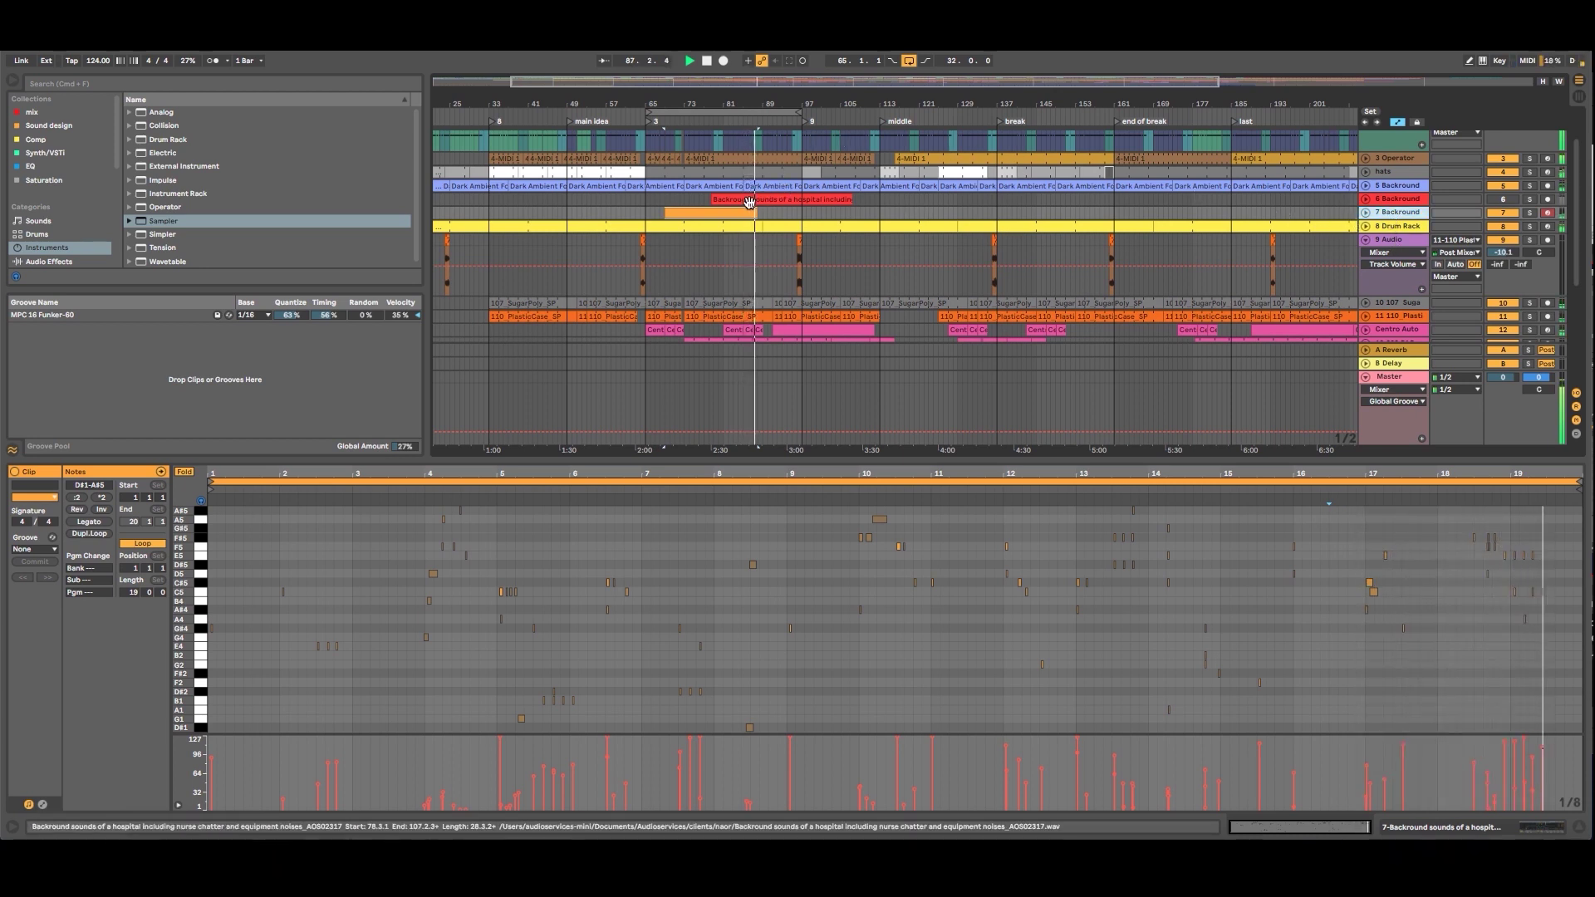
{"action": "scroll", "coordinate": [1415, 194], "scroll_direction": "up", "scroll_amount": 3}
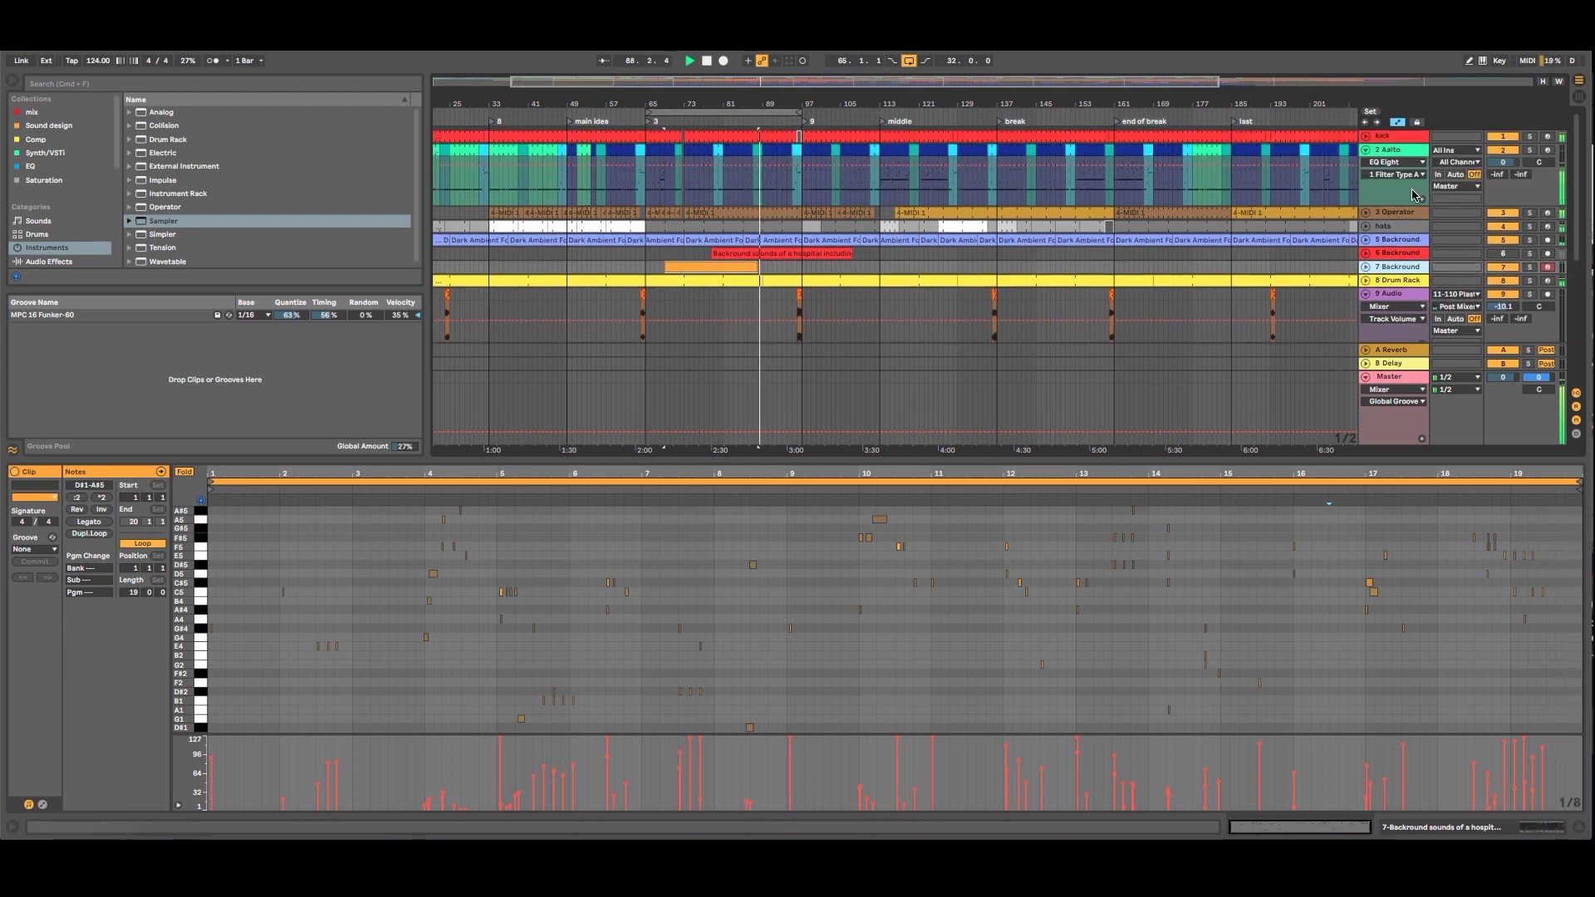
{"action": "left_click", "coordinate": [1378, 151]}
{"action": "left_click", "coordinate": [1366, 150]}
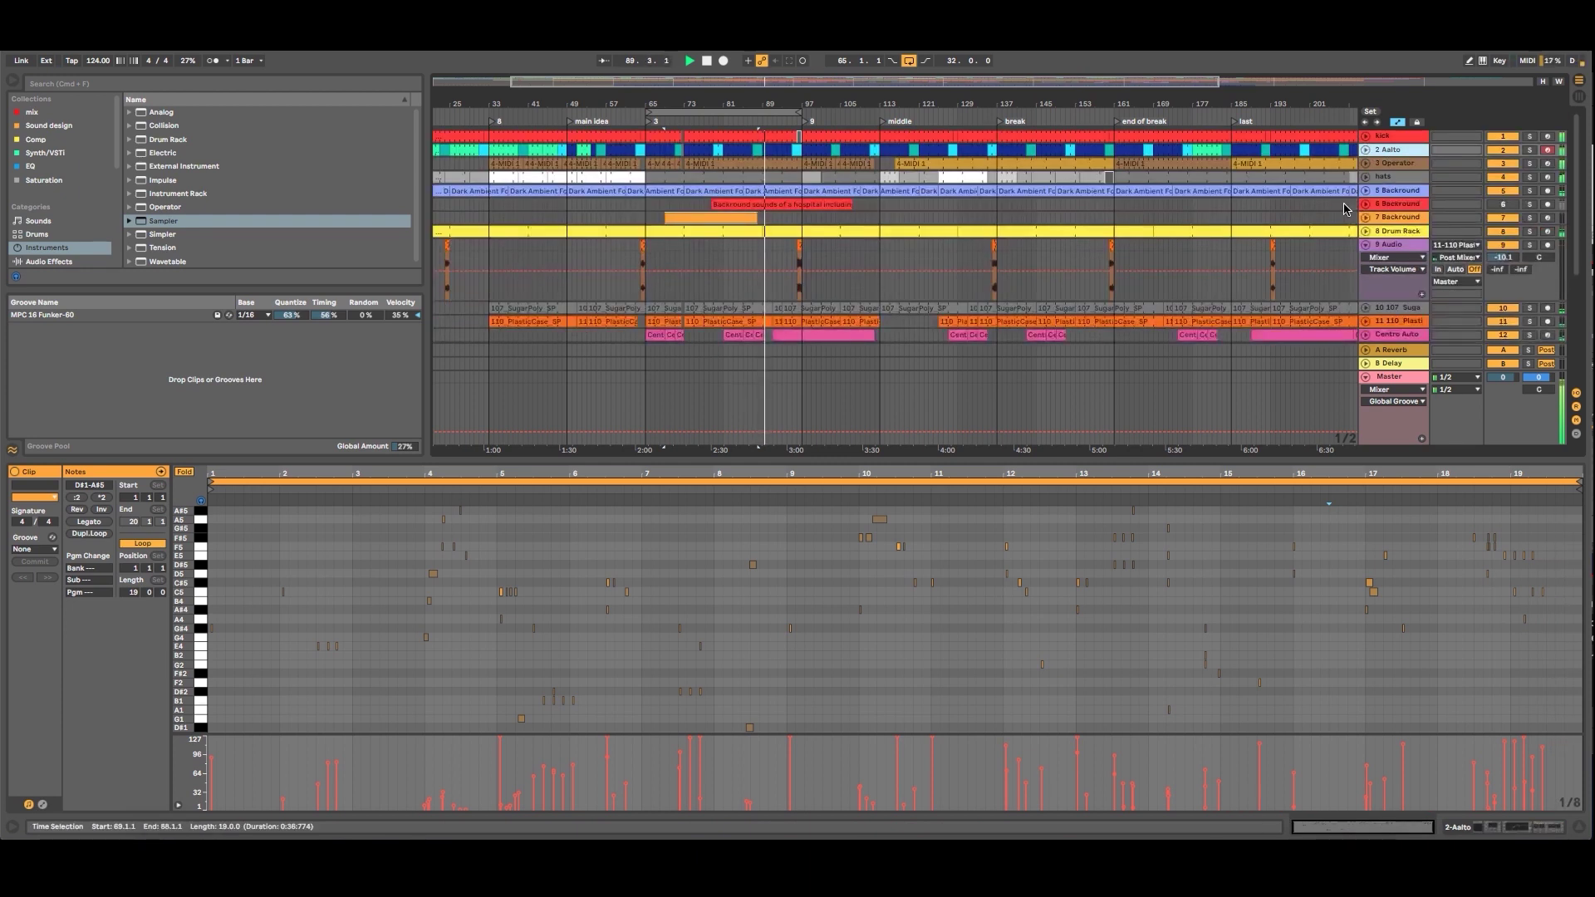
Move the 32-bar arrangement loop so it starts at 95.3.1.
{"action": "scroll", "coordinate": [1349, 214], "scroll_direction": "down", "scroll_amount": 8}
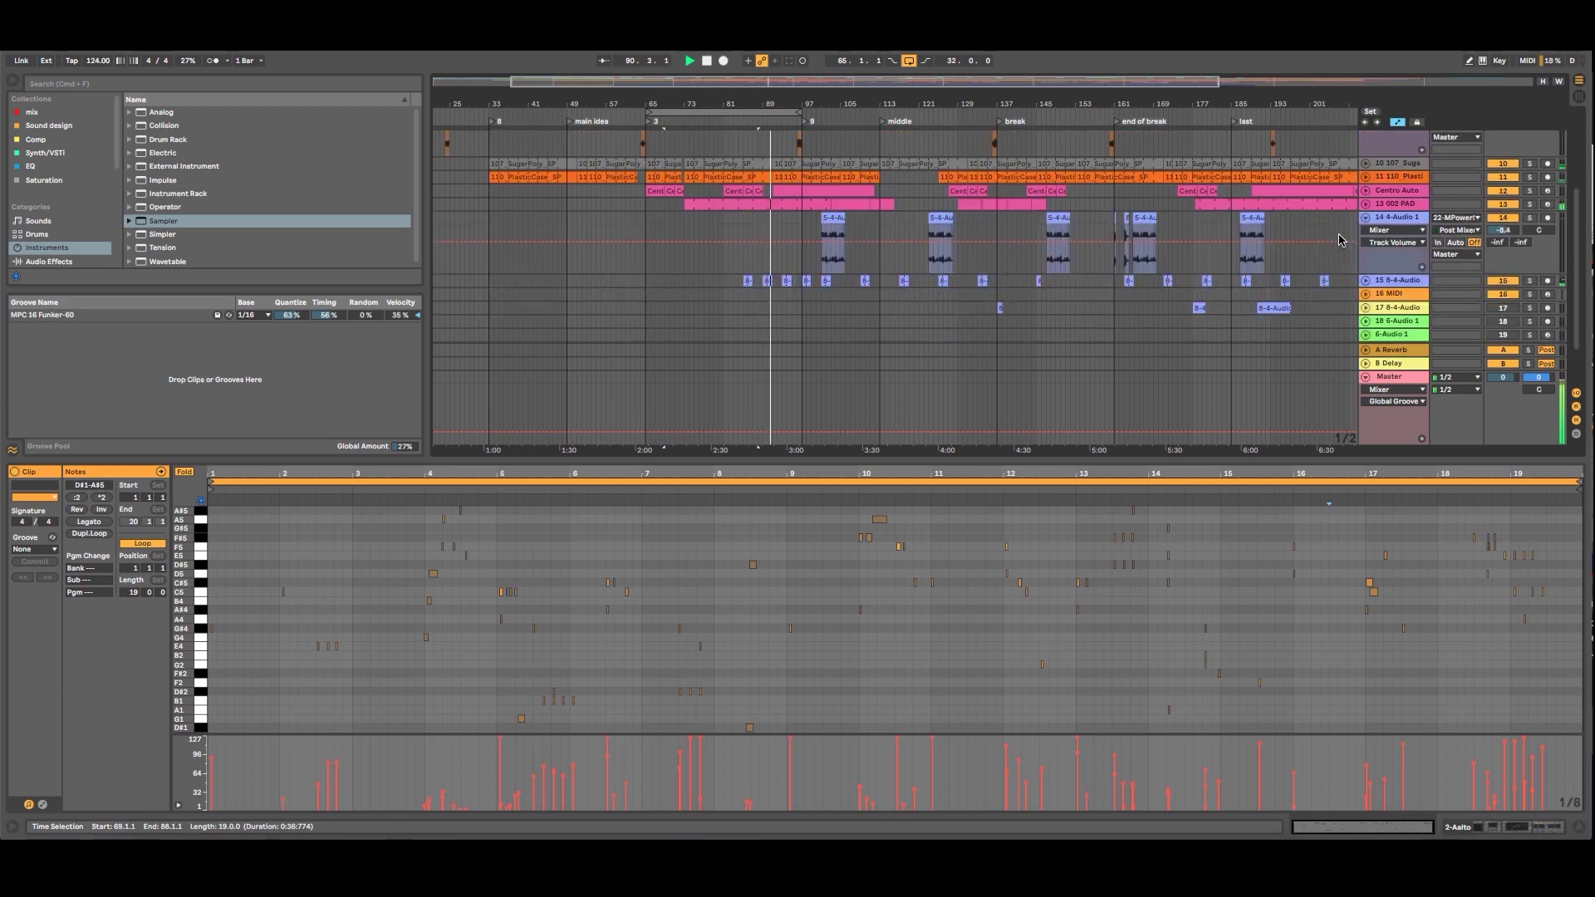
{"action": "scroll", "coordinate": [996, 249], "scroll_direction": "down", "scroll_amount": 2}
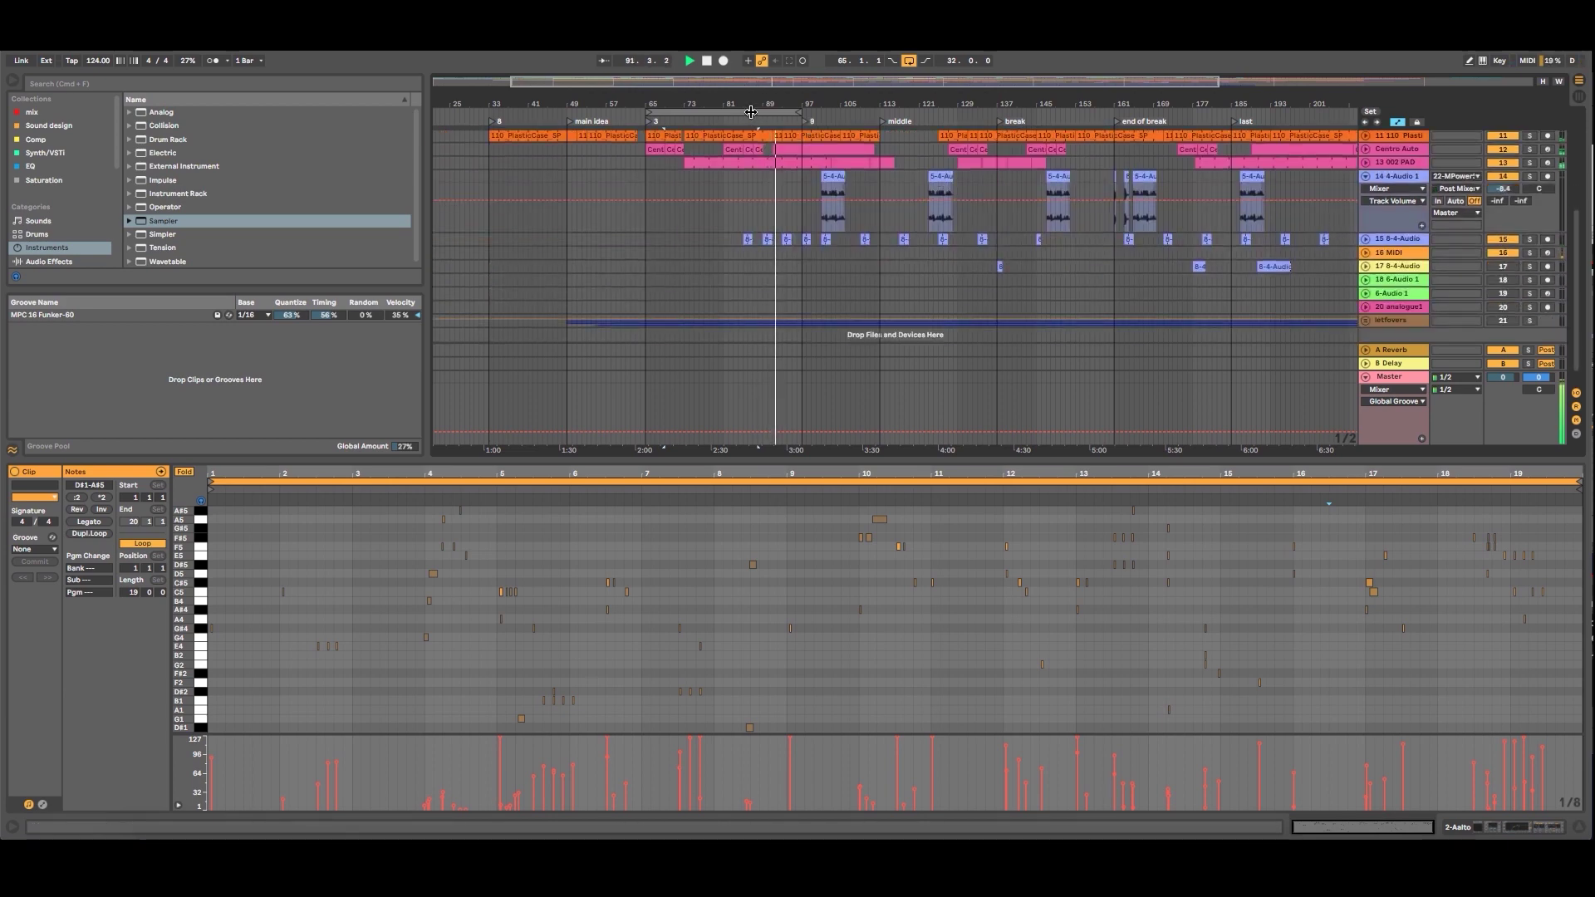
{"action": "left_click_drag", "start_coordinate": [751, 111], "coordinate": [899, 111]}
{"action": "scroll", "coordinate": [795, 184], "scroll_direction": "up", "scroll_amount": 10}
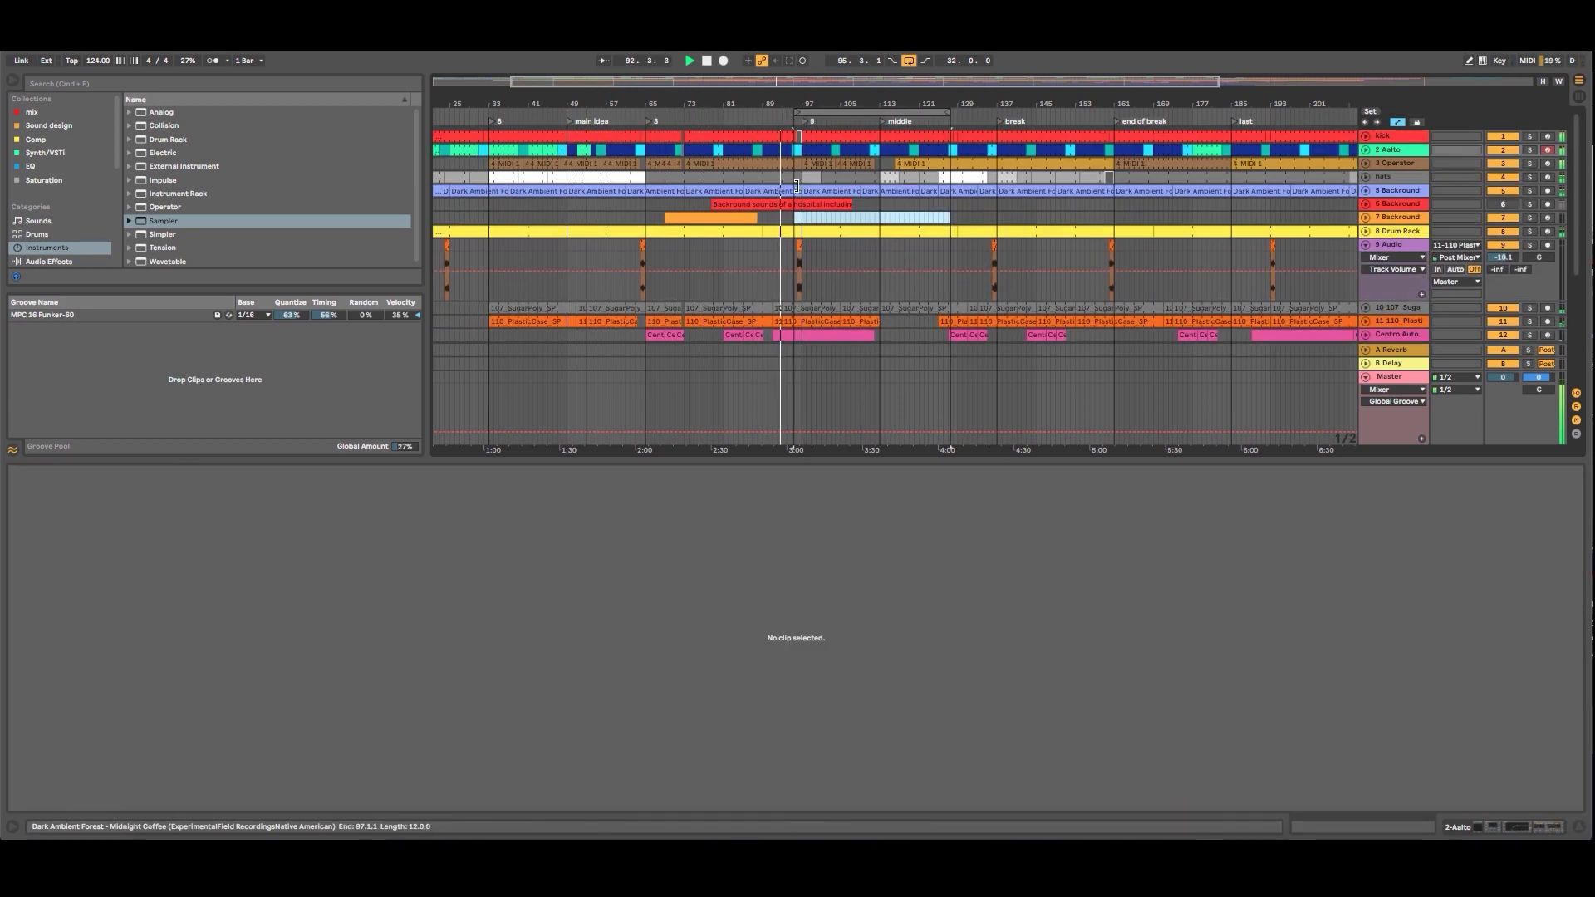
Unfold the hats track and select its clip spanning bars 65 to 97.
{"action": "left_click", "coordinate": [796, 181]}
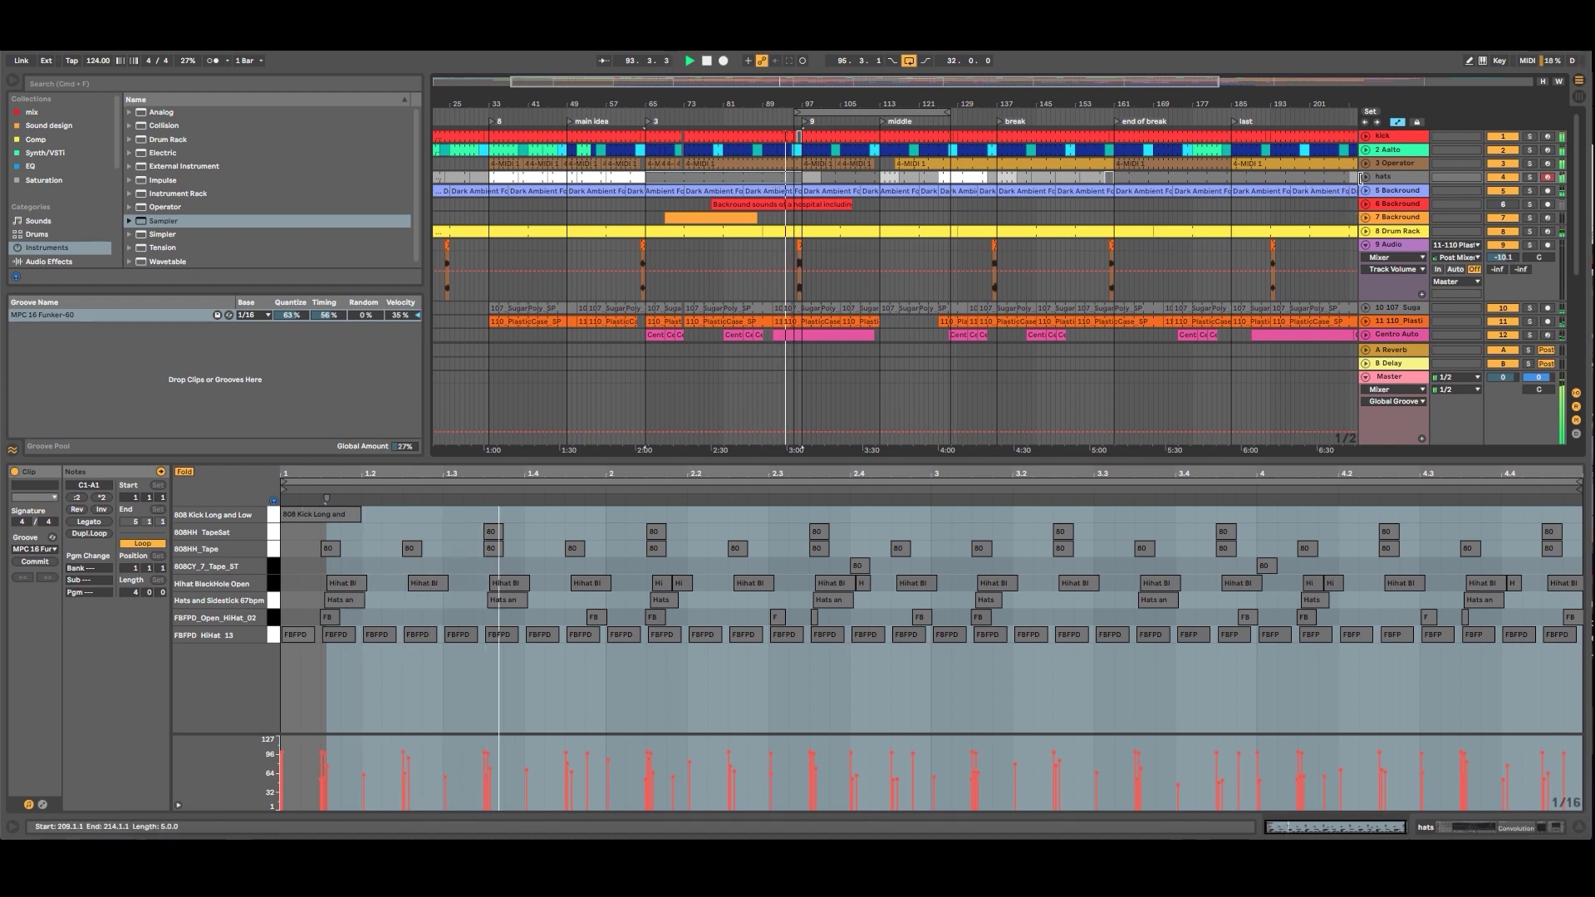
{"action": "left_click", "coordinate": [1364, 177]}
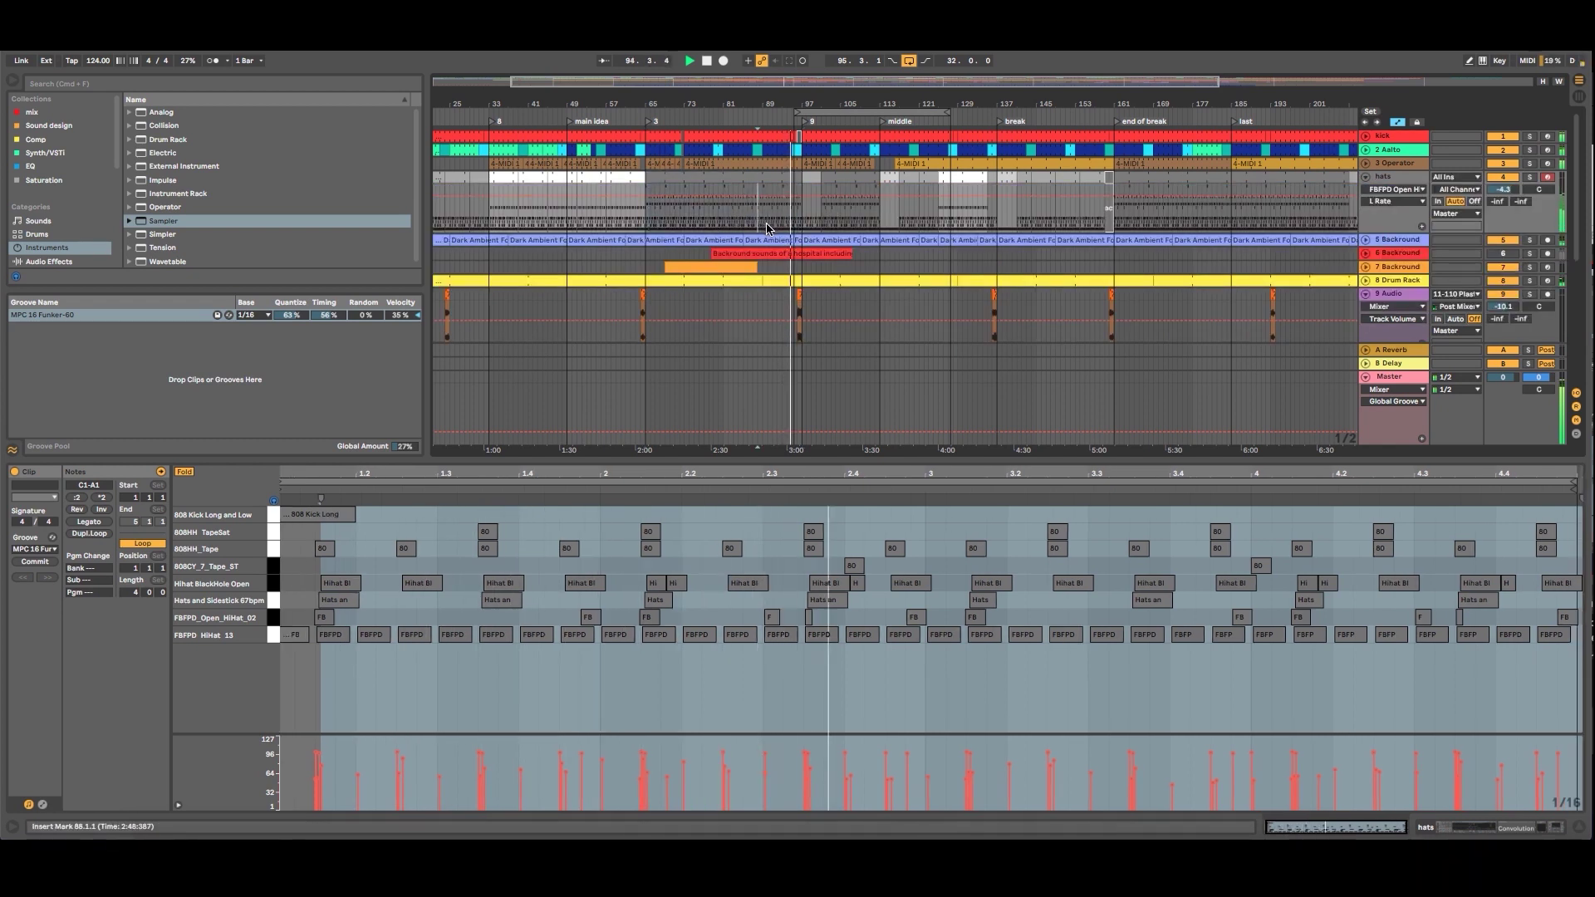
{"action": "left_click", "coordinate": [763, 219]}
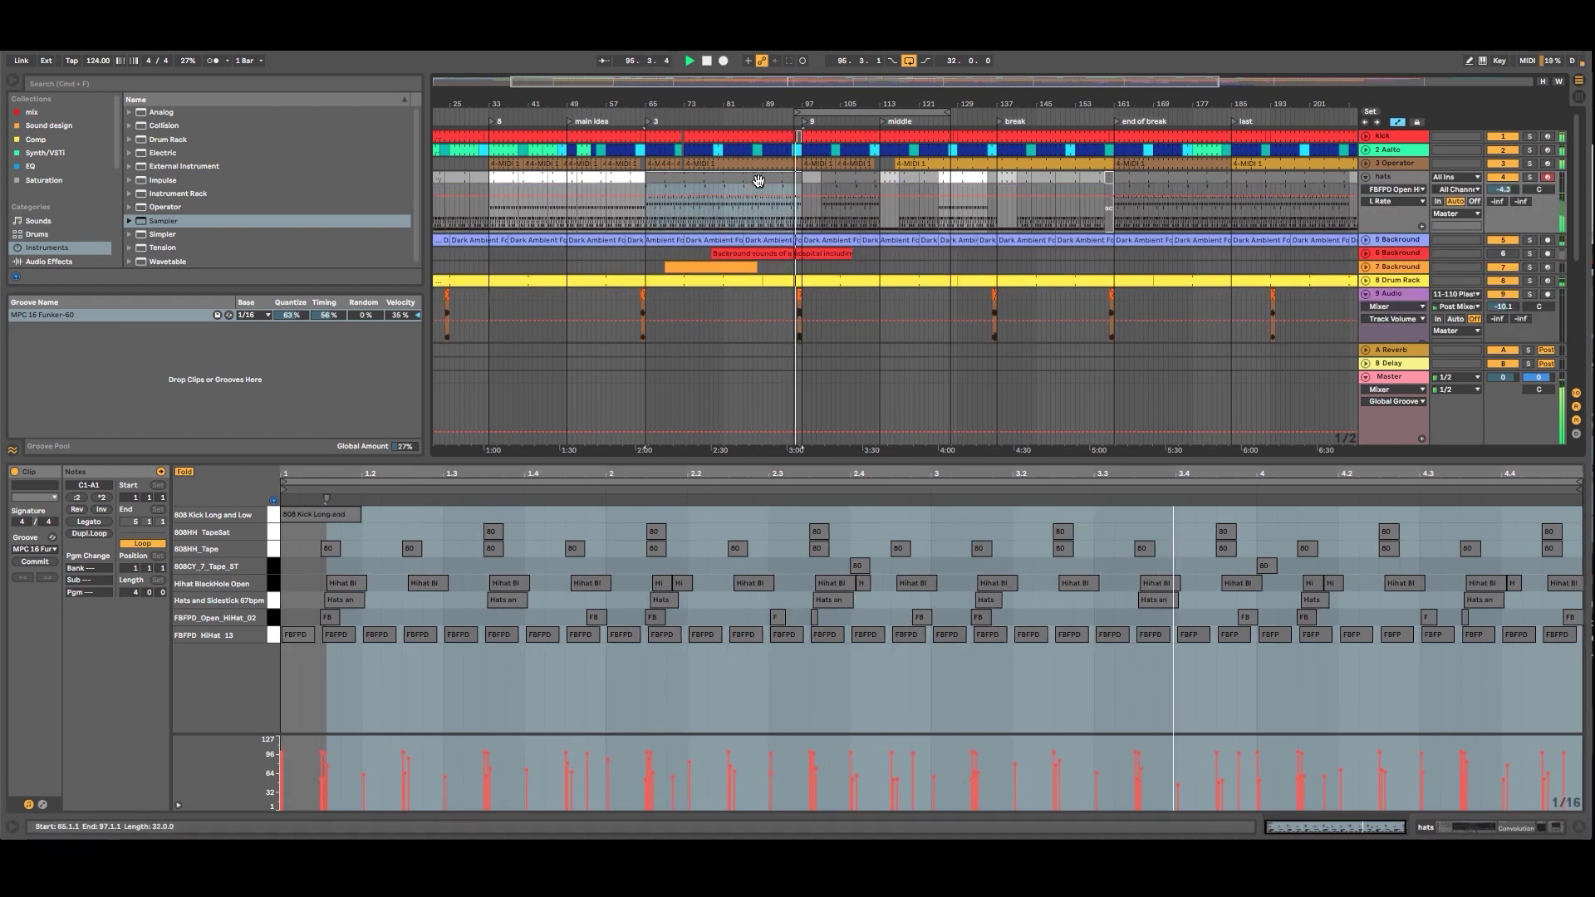
{"action": "left_click", "coordinate": [685, 224]}
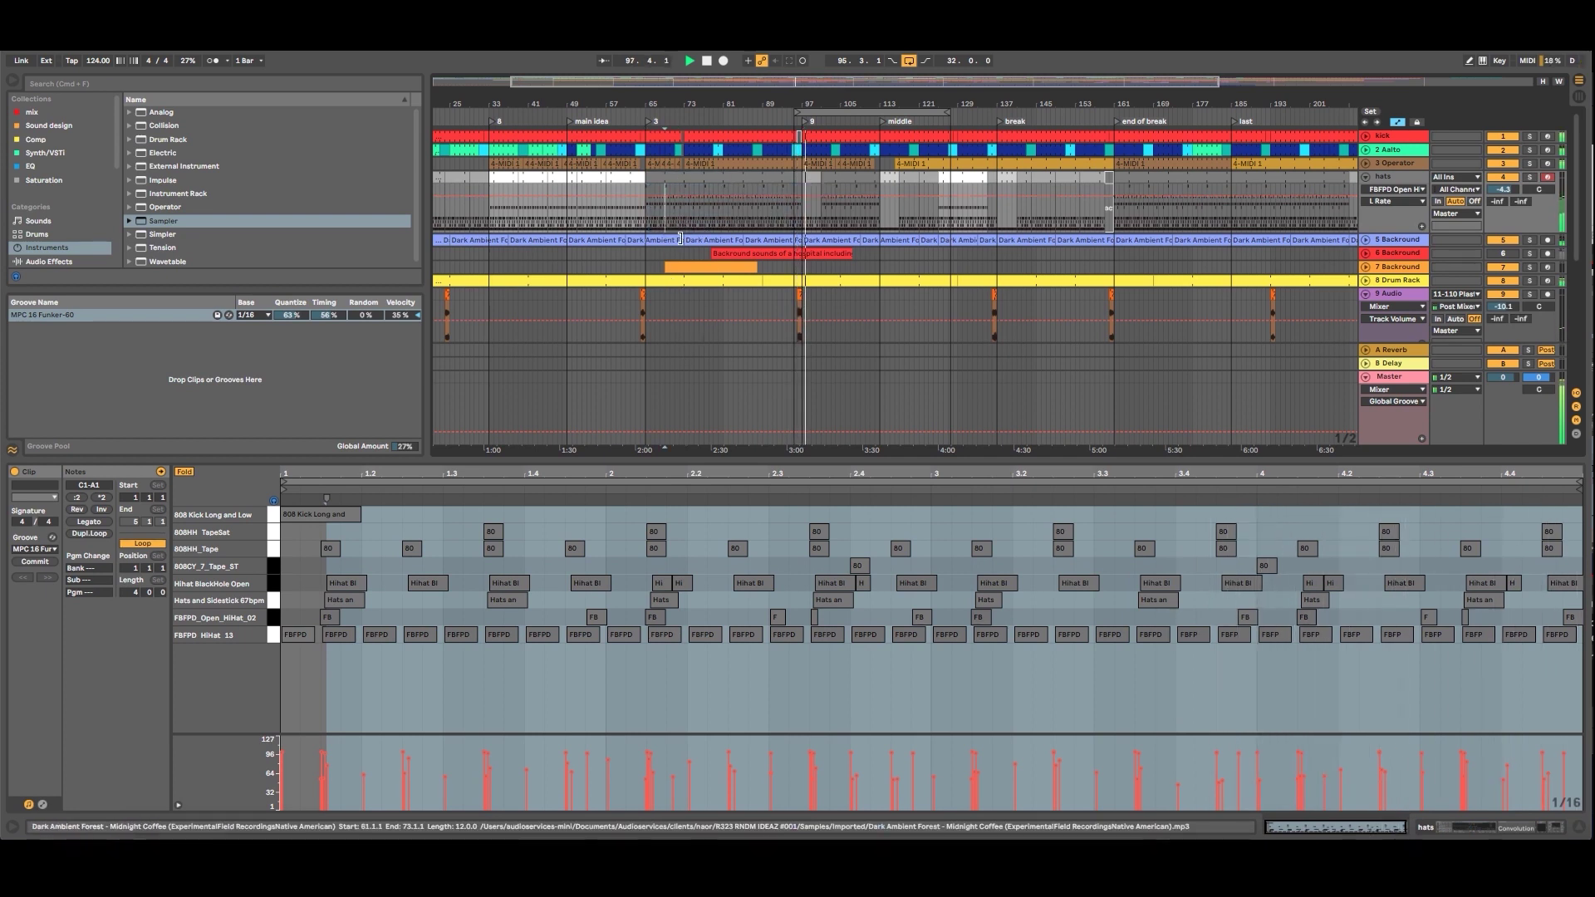
Set the arrangement's fixed grid to 1 Bar and split the hats clip at bar 69, selecting the bars 65 to 69 part.
{"action": "right_click", "coordinate": [1356, 441]}
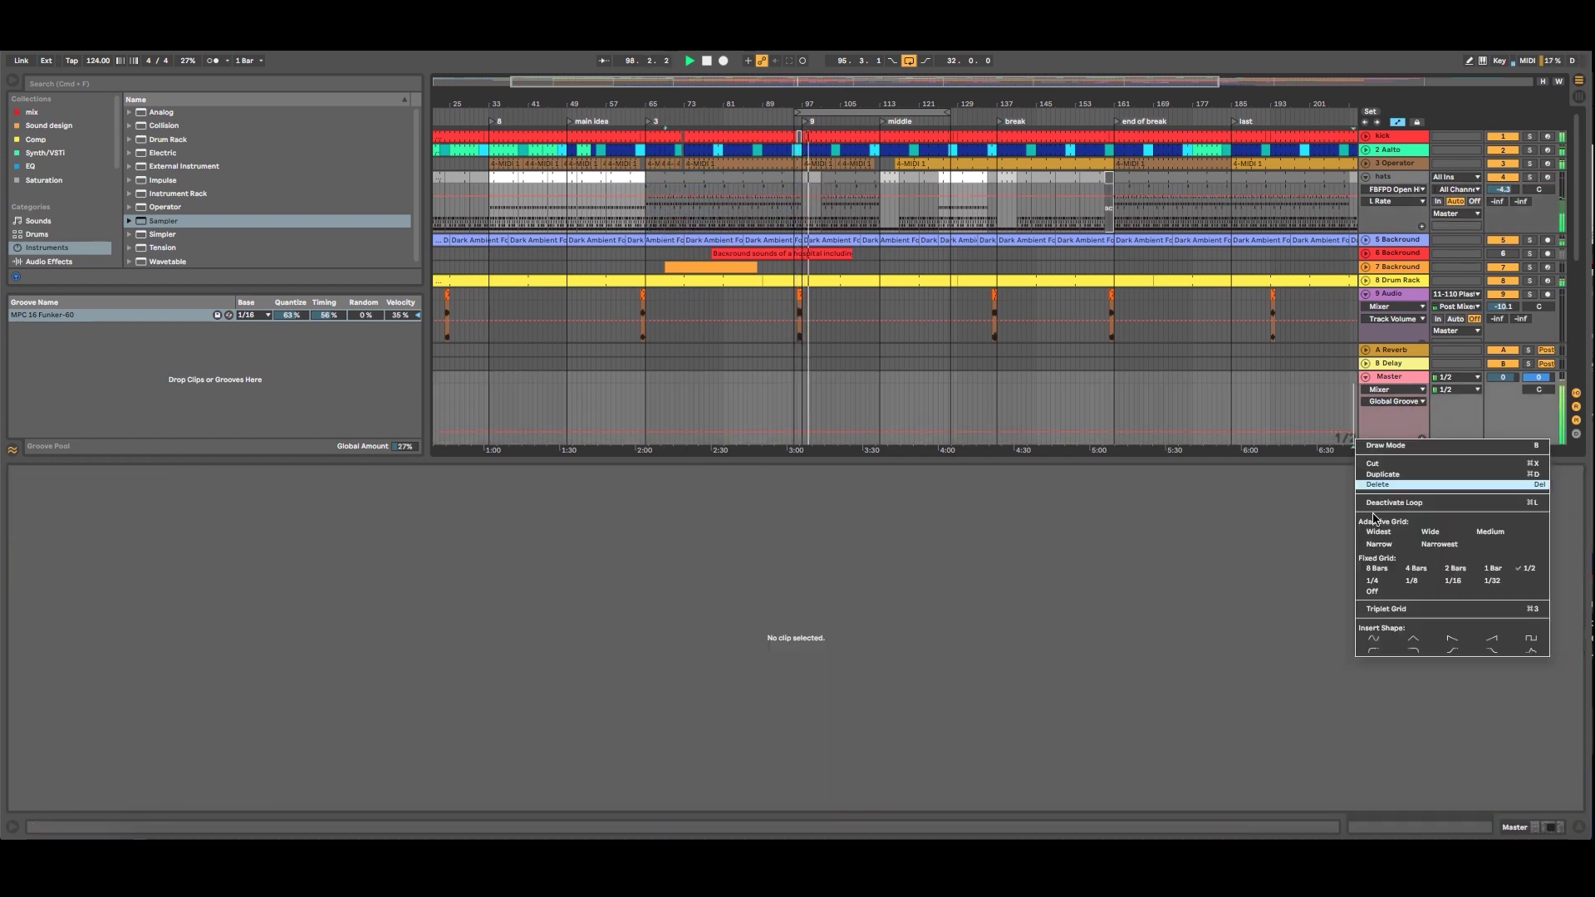
{"action": "left_click", "coordinate": [1493, 572]}
{"action": "left_click", "coordinate": [664, 222]}
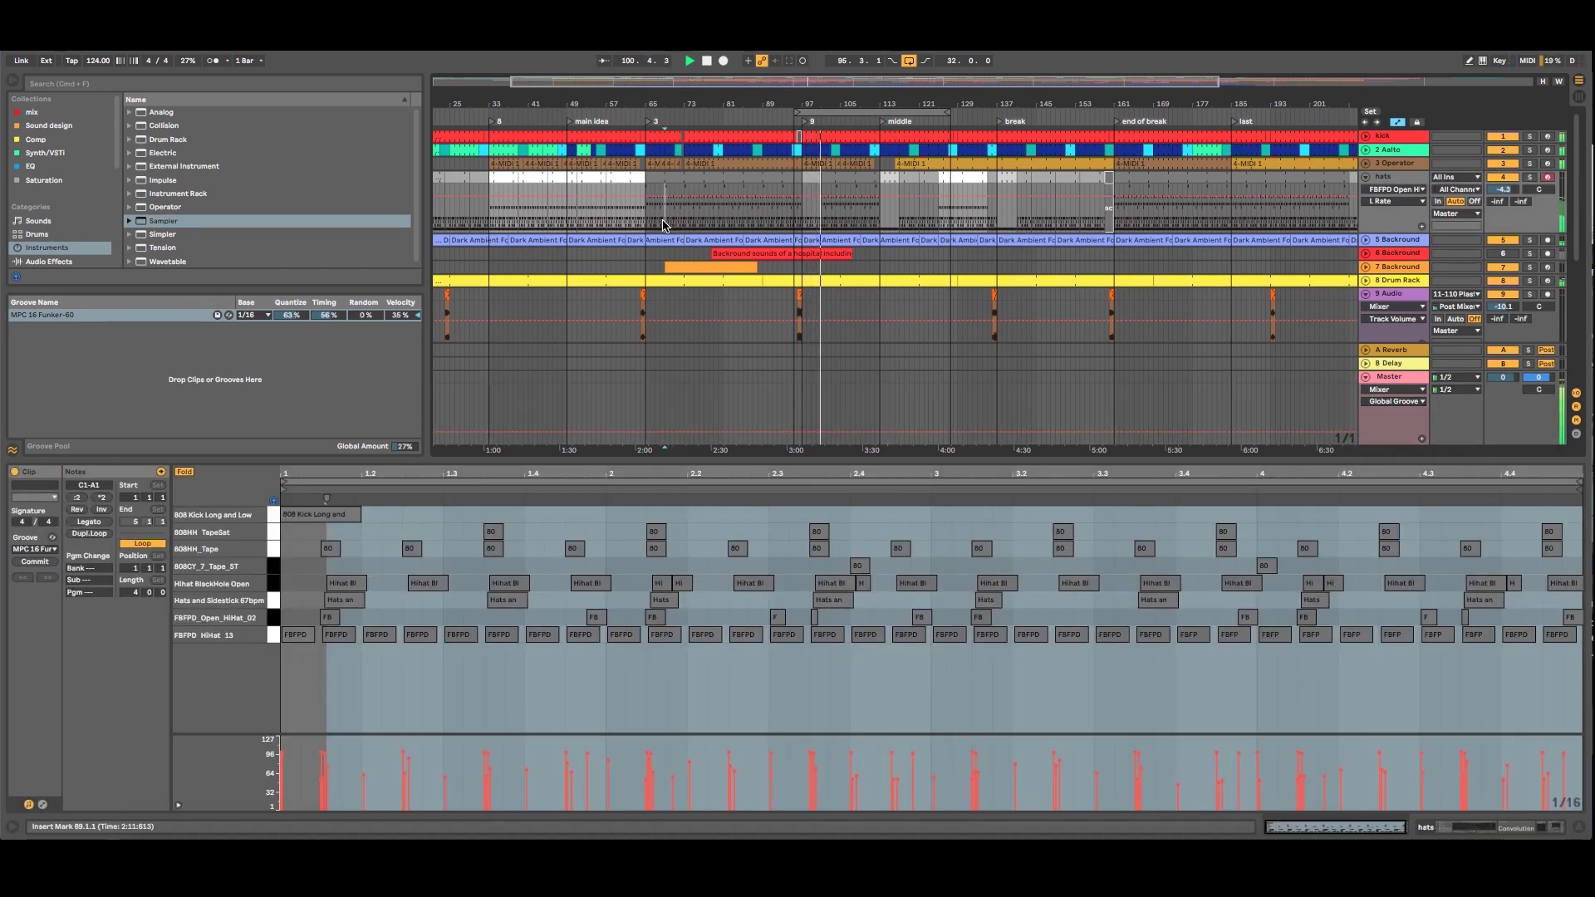
{"action": "left_click", "coordinate": [651, 180]}
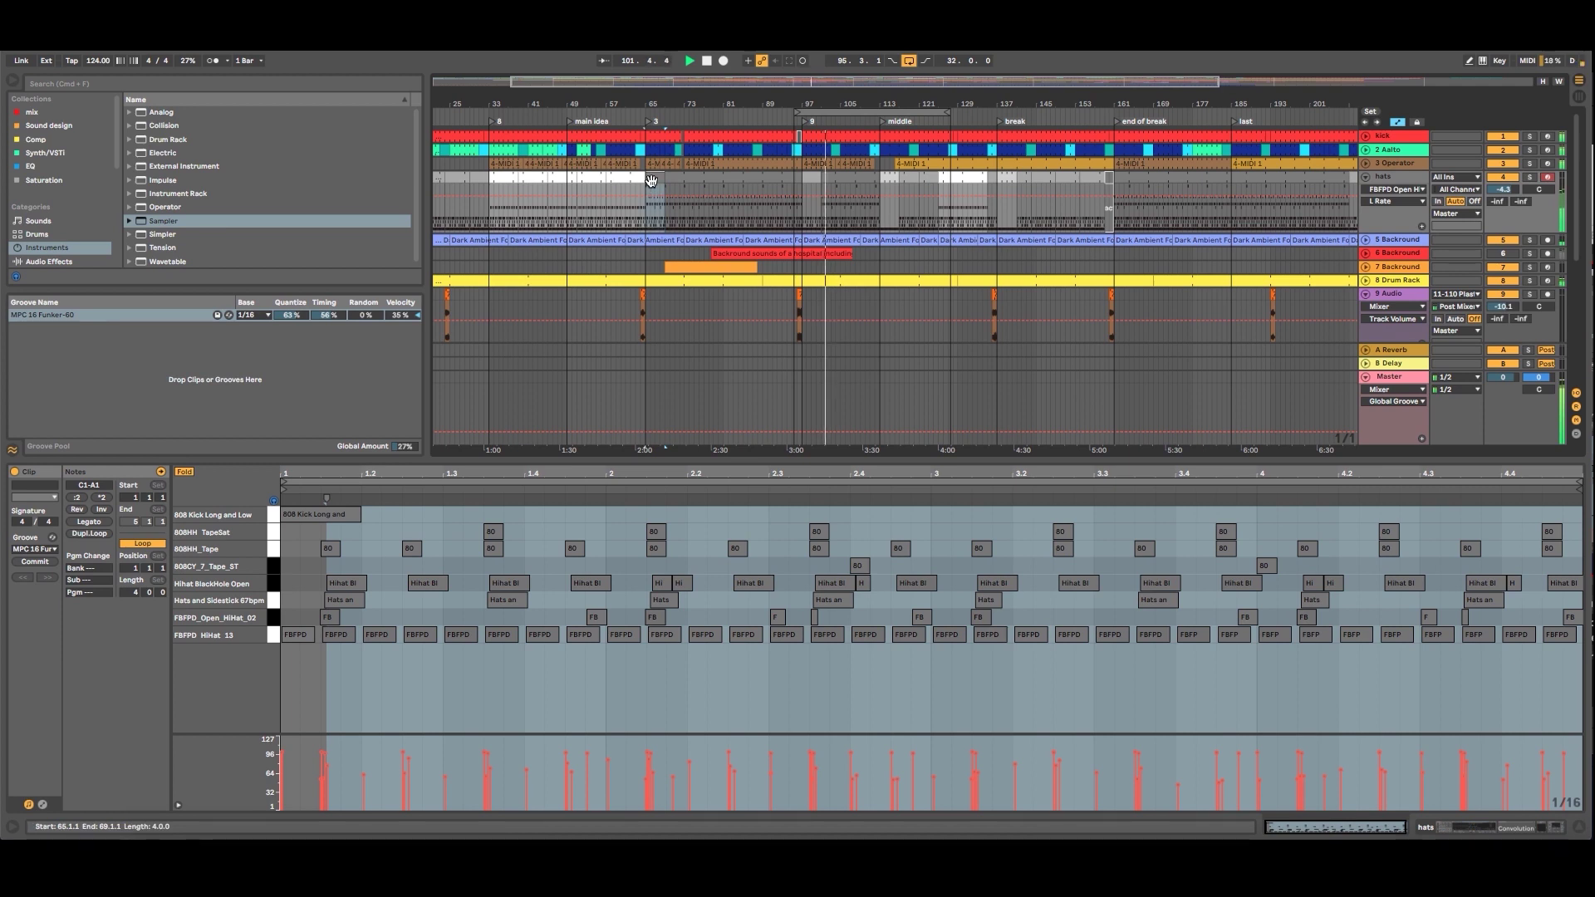
Select the hats clip ending at bar 113 and the one at bars 161 to 209, and fold the hats track.
{"action": "left_click_drag", "start_coordinate": [651, 180], "coordinate": [875, 178]}
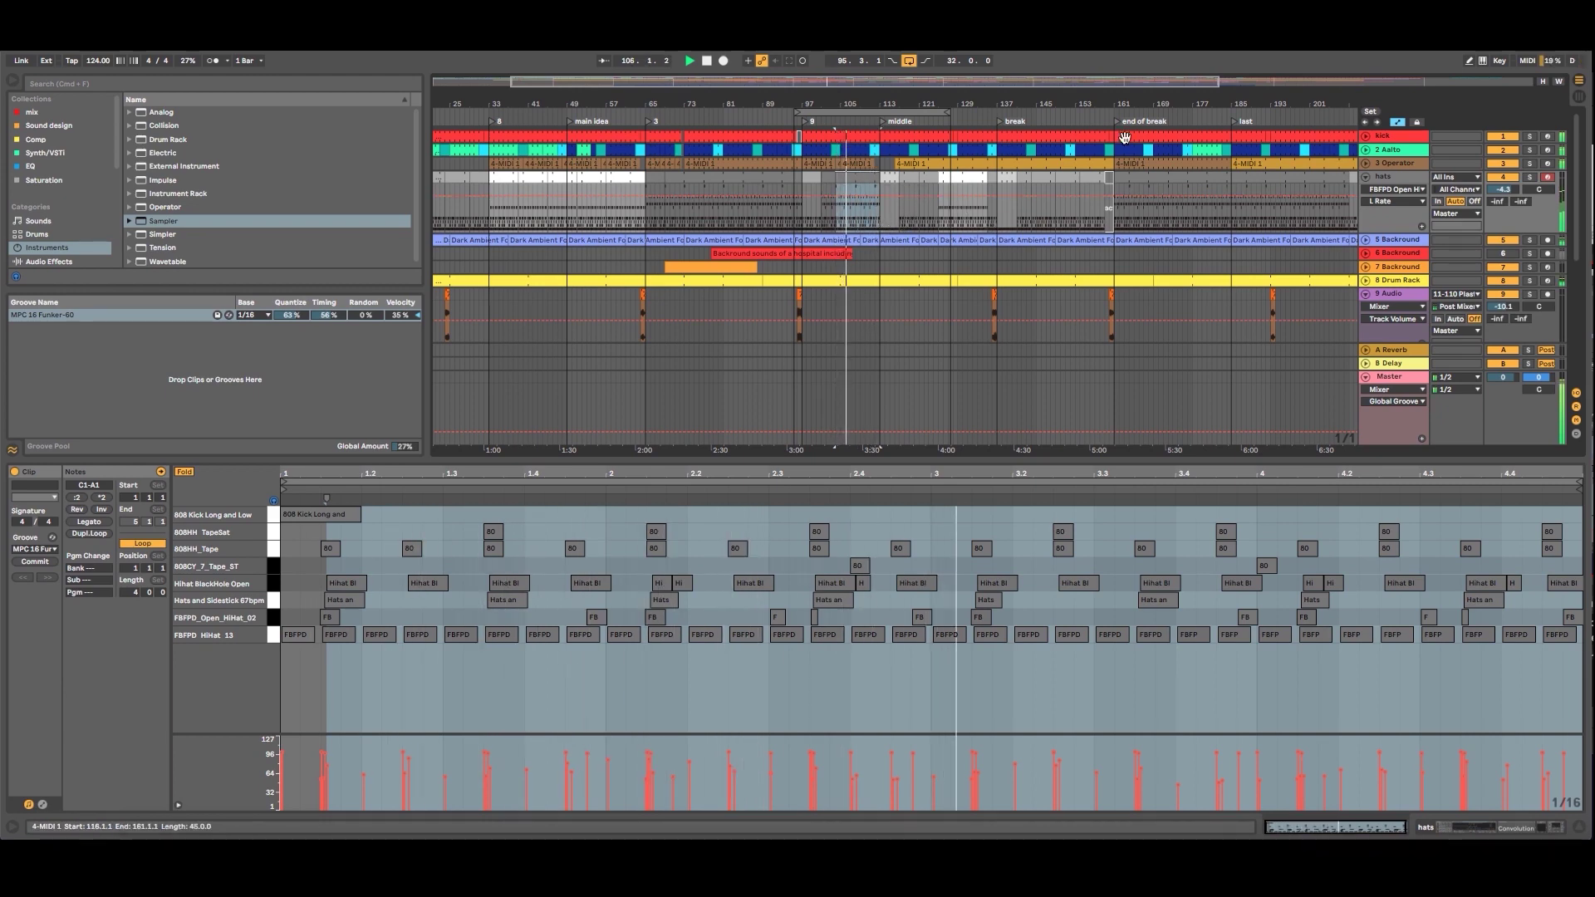
{"action": "left_click", "coordinate": [1125, 81]}
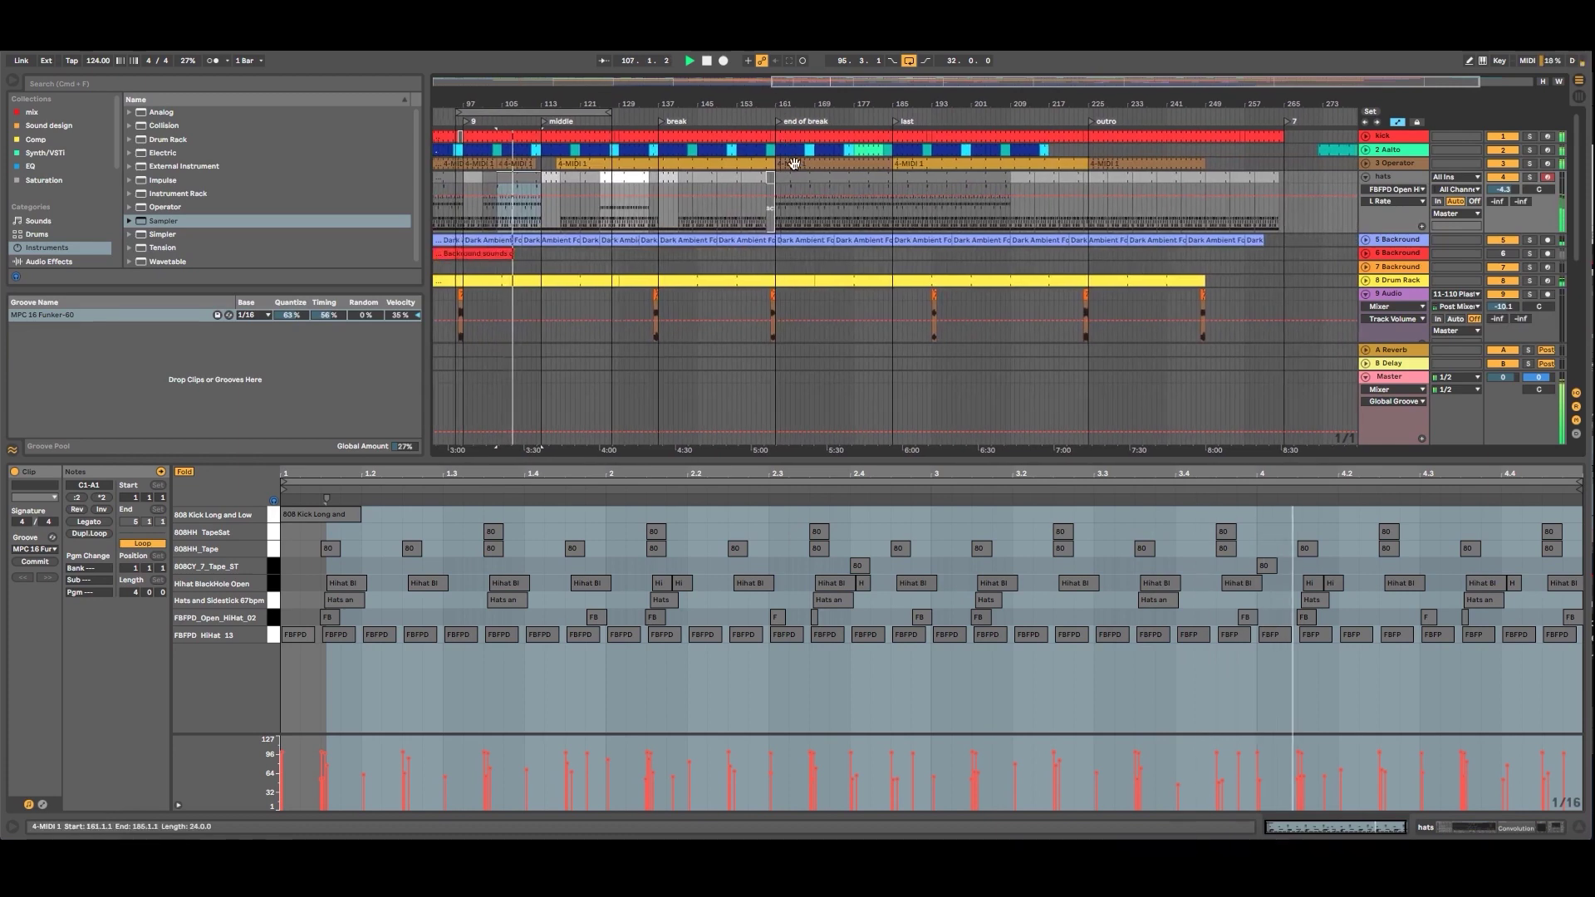
{"action": "left_click_drag", "start_coordinate": [519, 177], "coordinate": [1010, 177]}
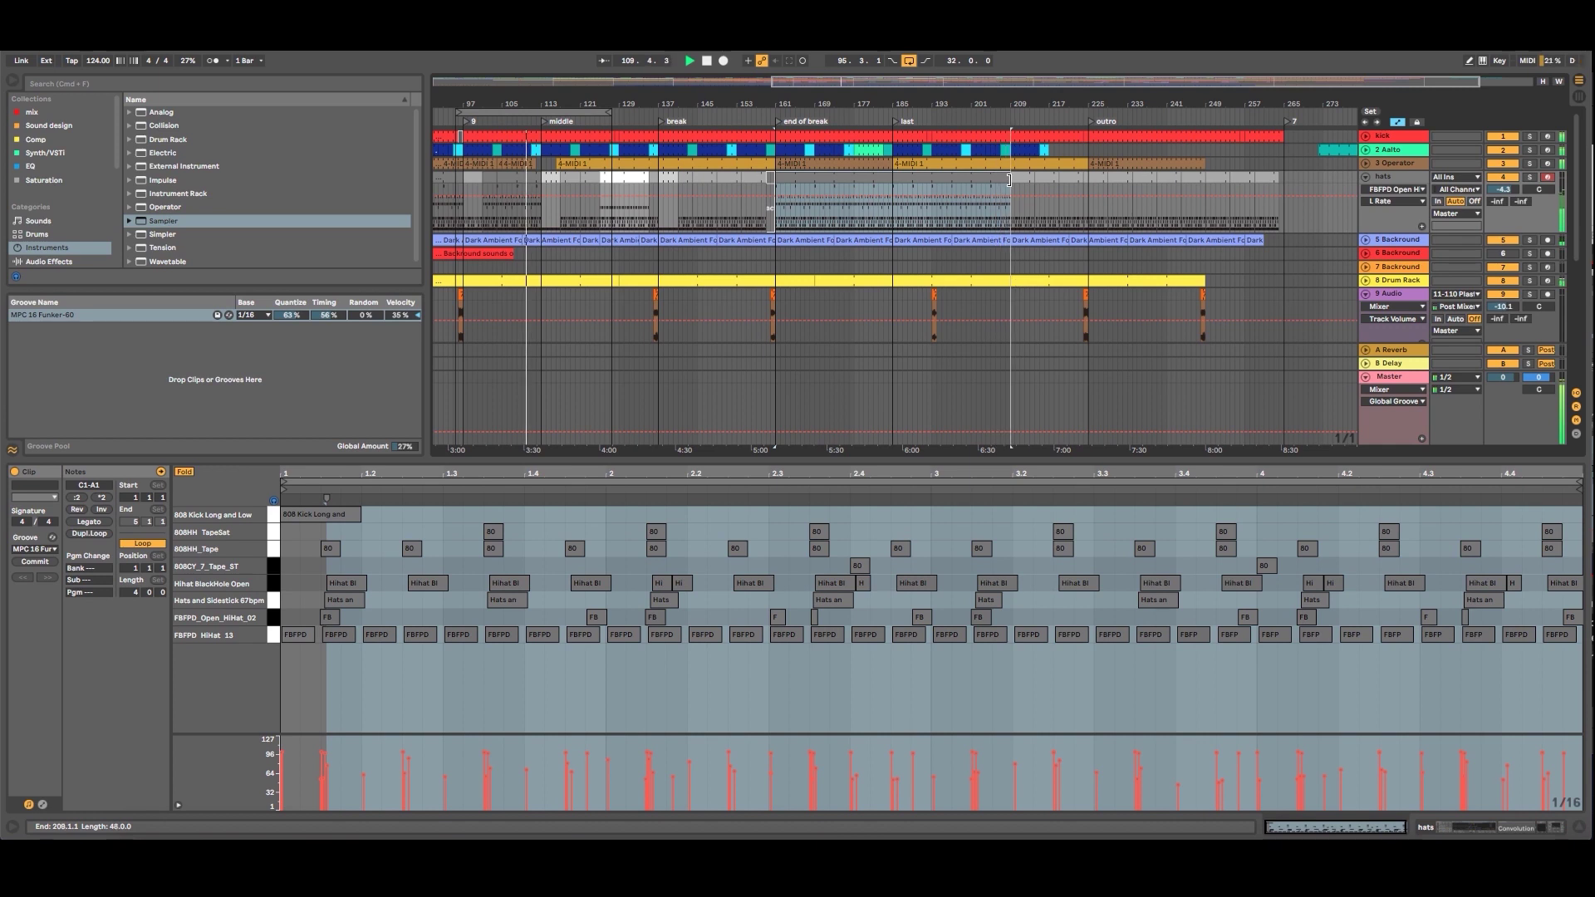
{"action": "left_click", "coordinate": [1376, 192]}
{"action": "left_click", "coordinate": [1365, 177]}
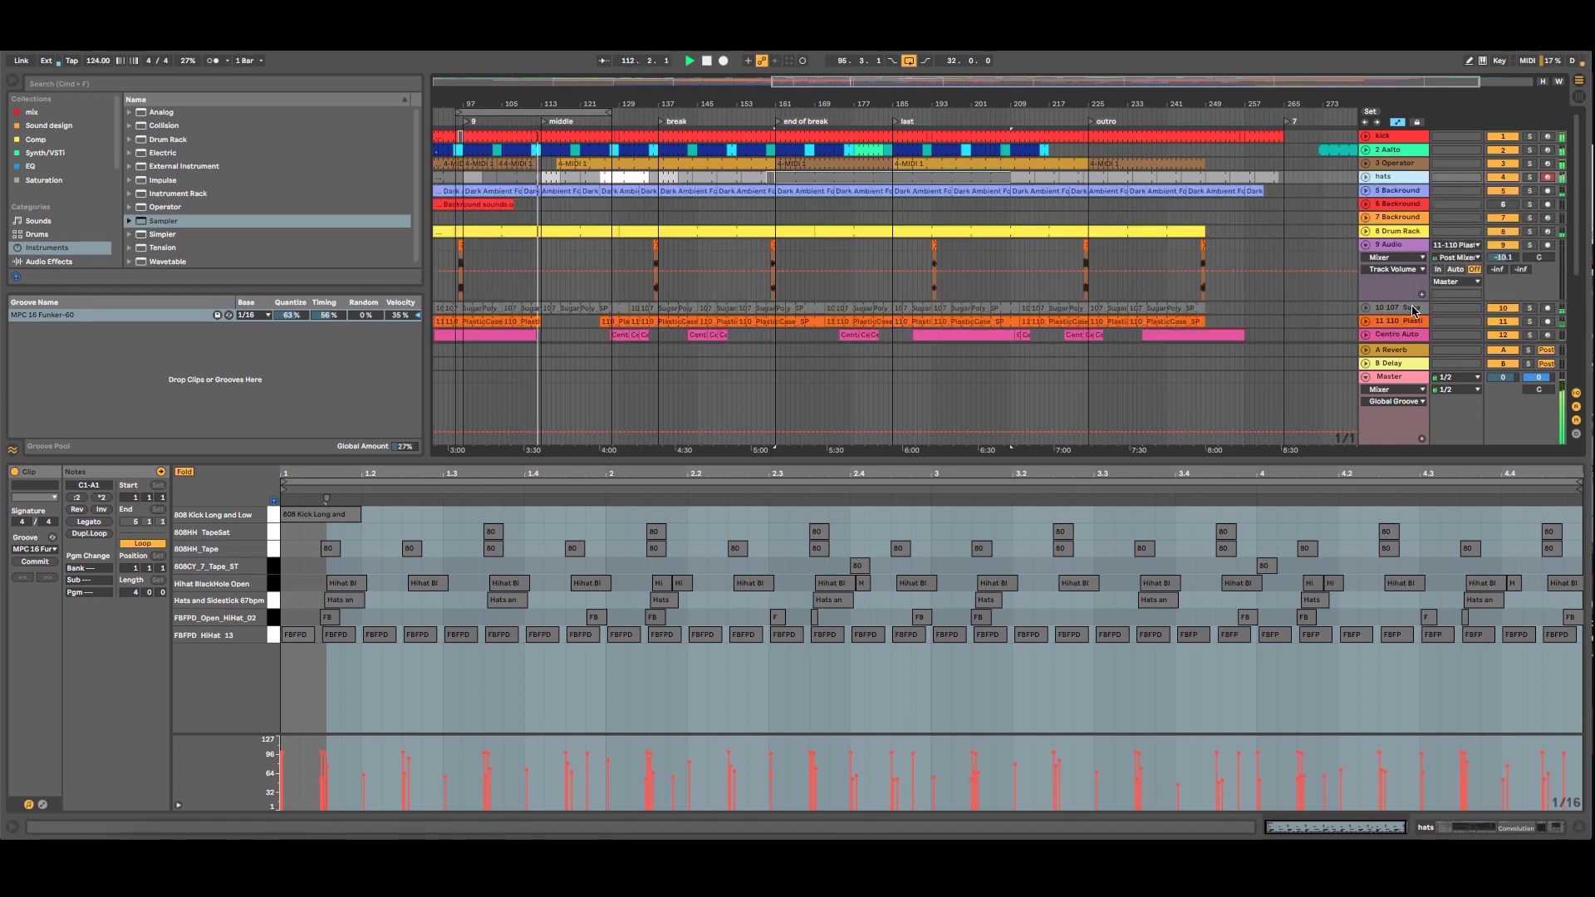
Solo track 10, the SugarPoly loop, and keep the track folded.
{"action": "left_click", "coordinate": [1541, 313]}
{"action": "left_click", "coordinate": [1529, 309]}
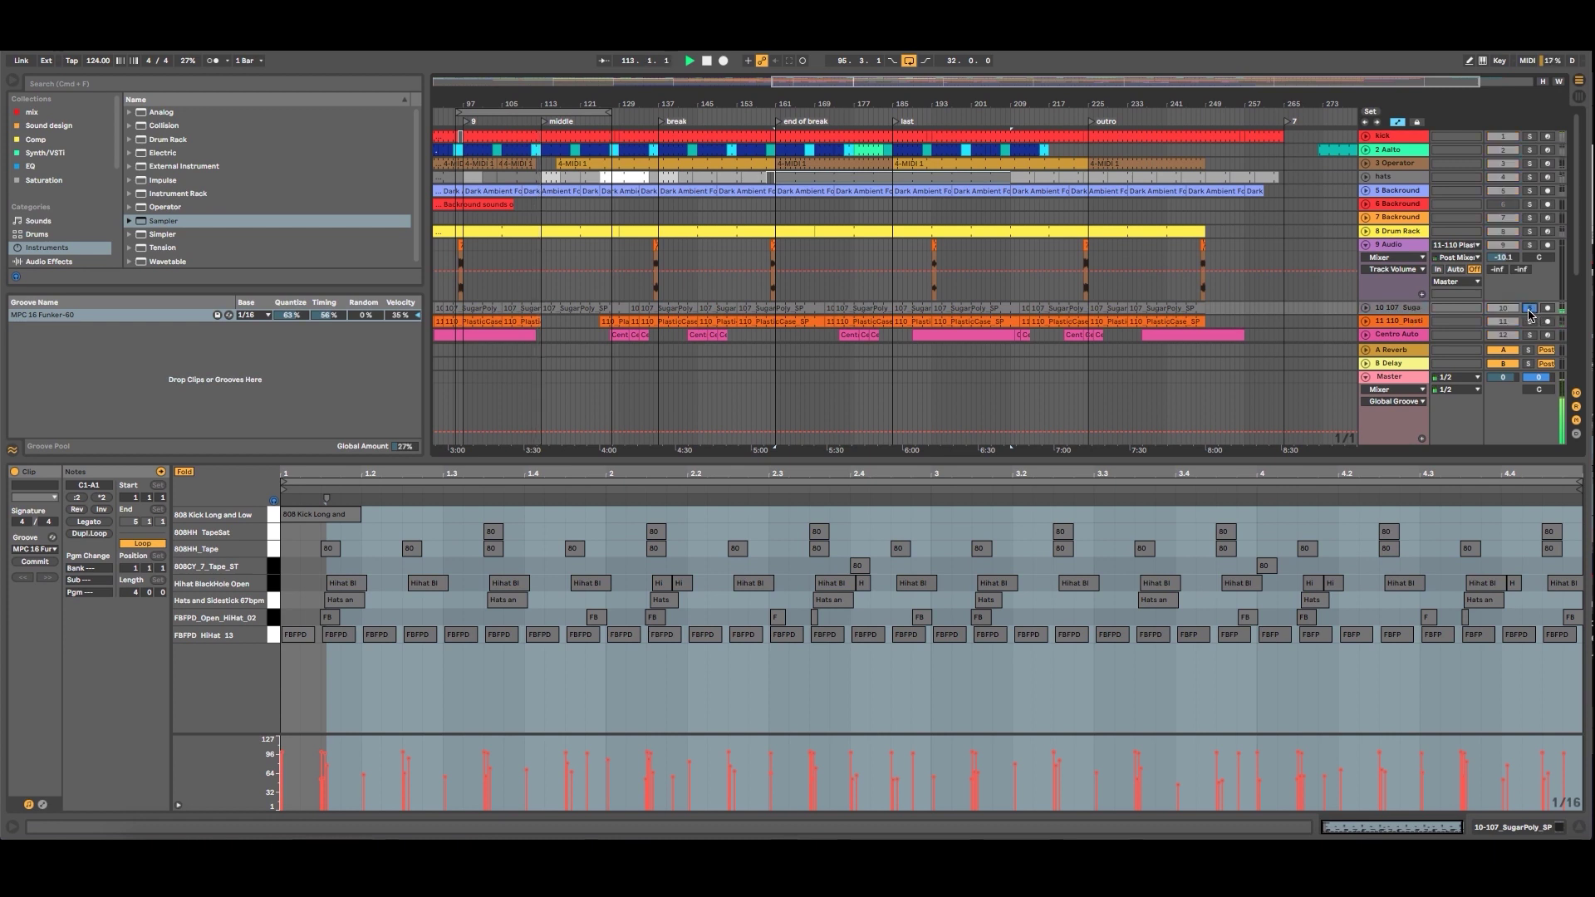
{"action": "left_click", "coordinate": [1365, 309]}
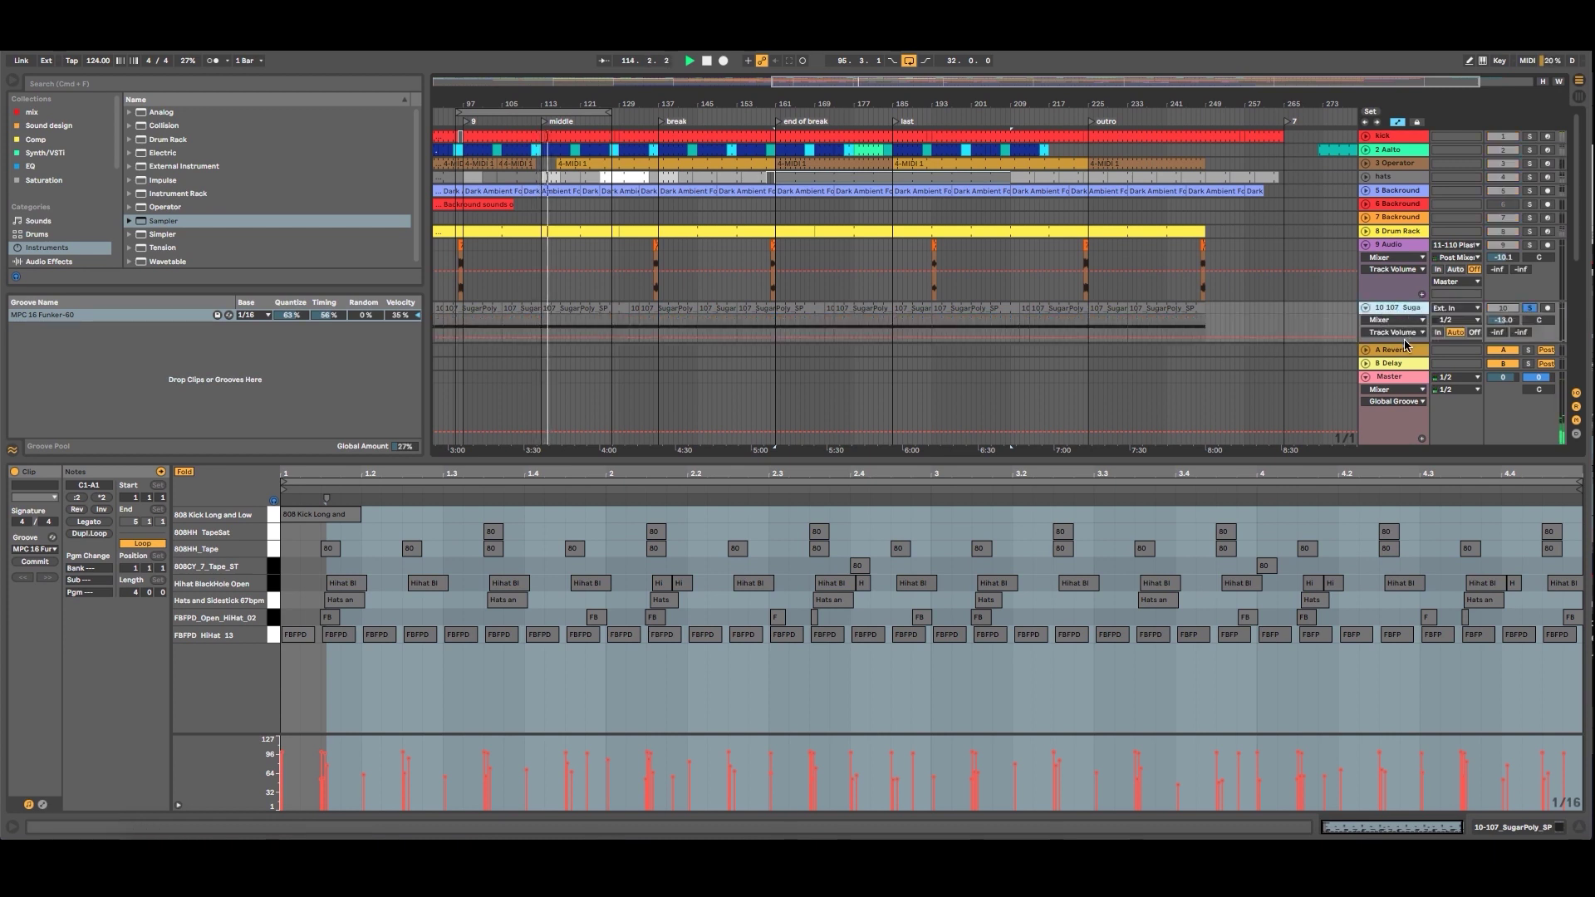
{"action": "left_click", "coordinate": [1403, 346]}
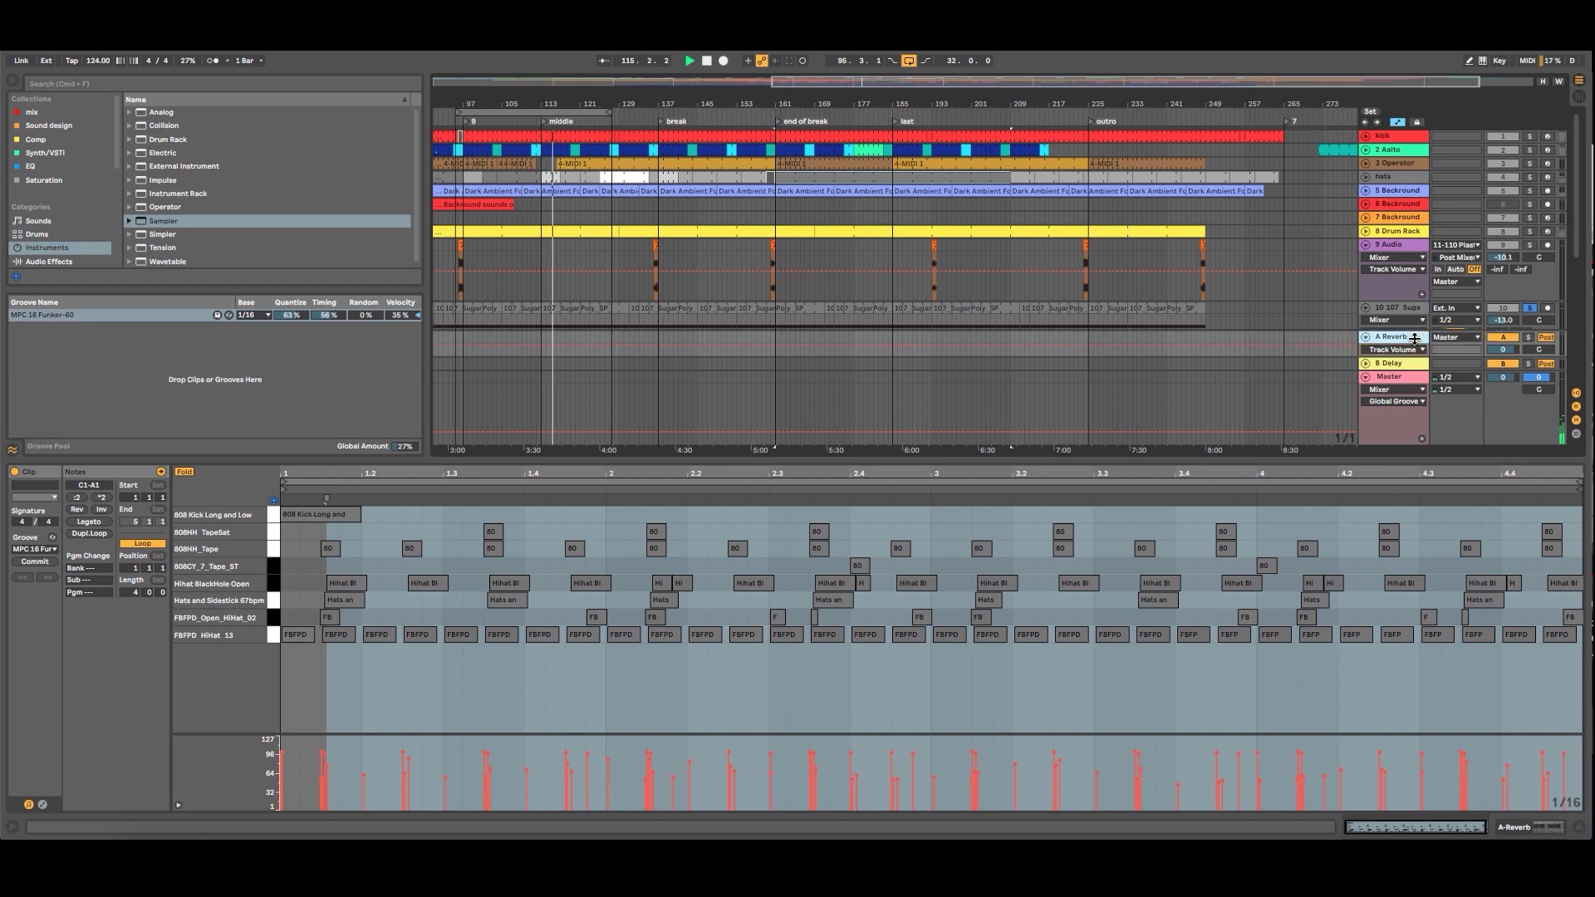
{"action": "left_click", "coordinate": [1414, 311]}
{"action": "left_click", "coordinate": [1365, 309]}
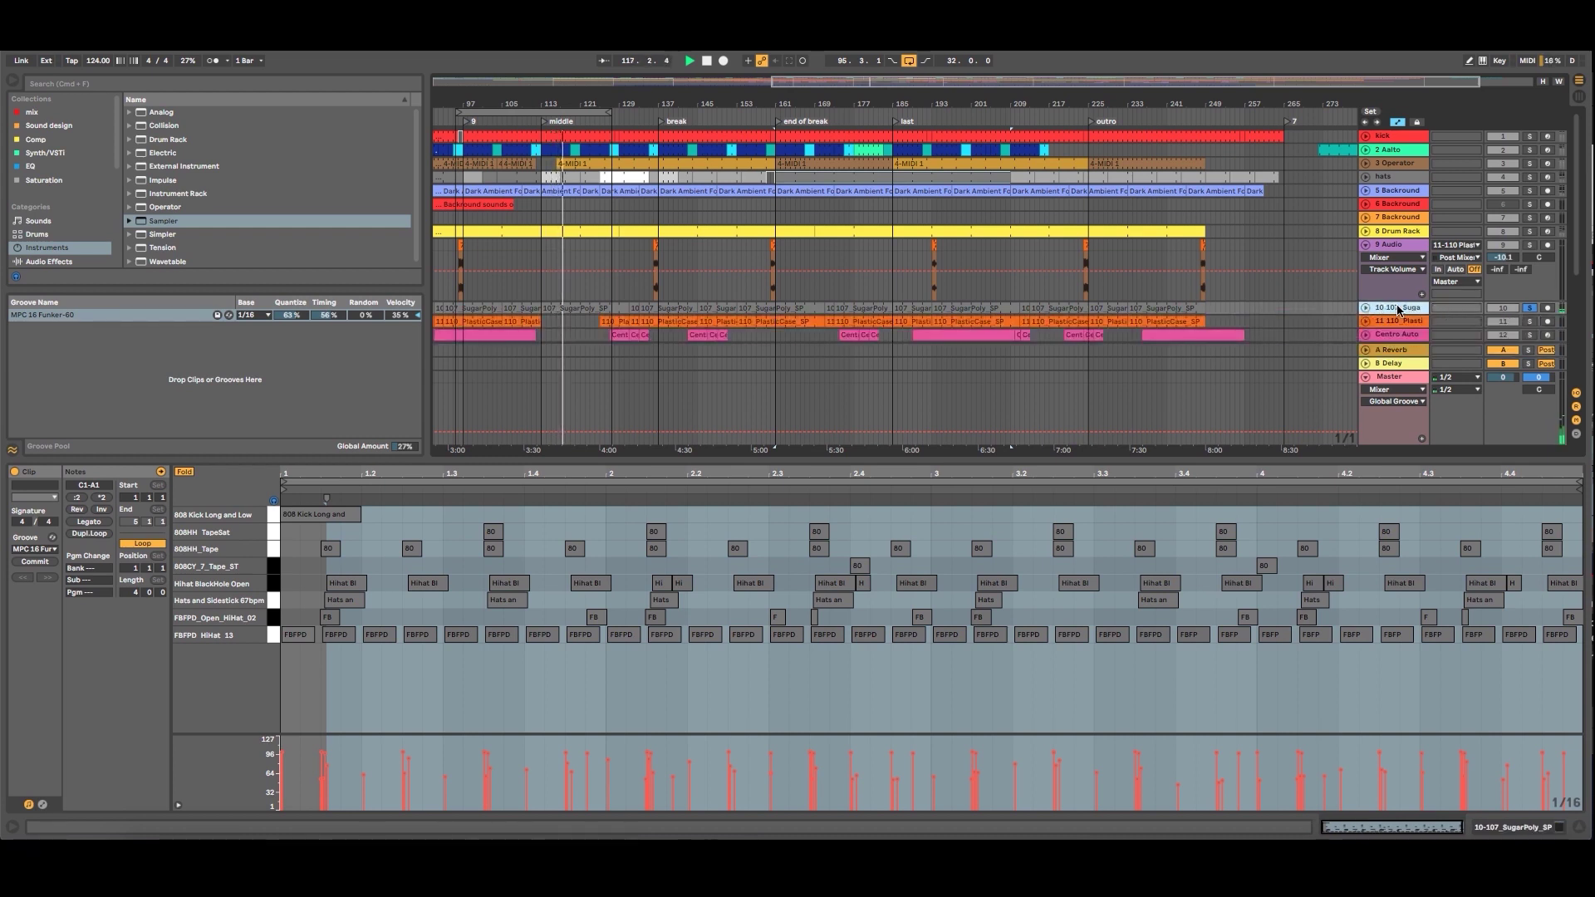
Trim the SugarPoly clip at bar 113 to start at bar 128, and delete the clip spanning bars 153 to 171.
{"action": "left_click", "coordinate": [548, 308]}
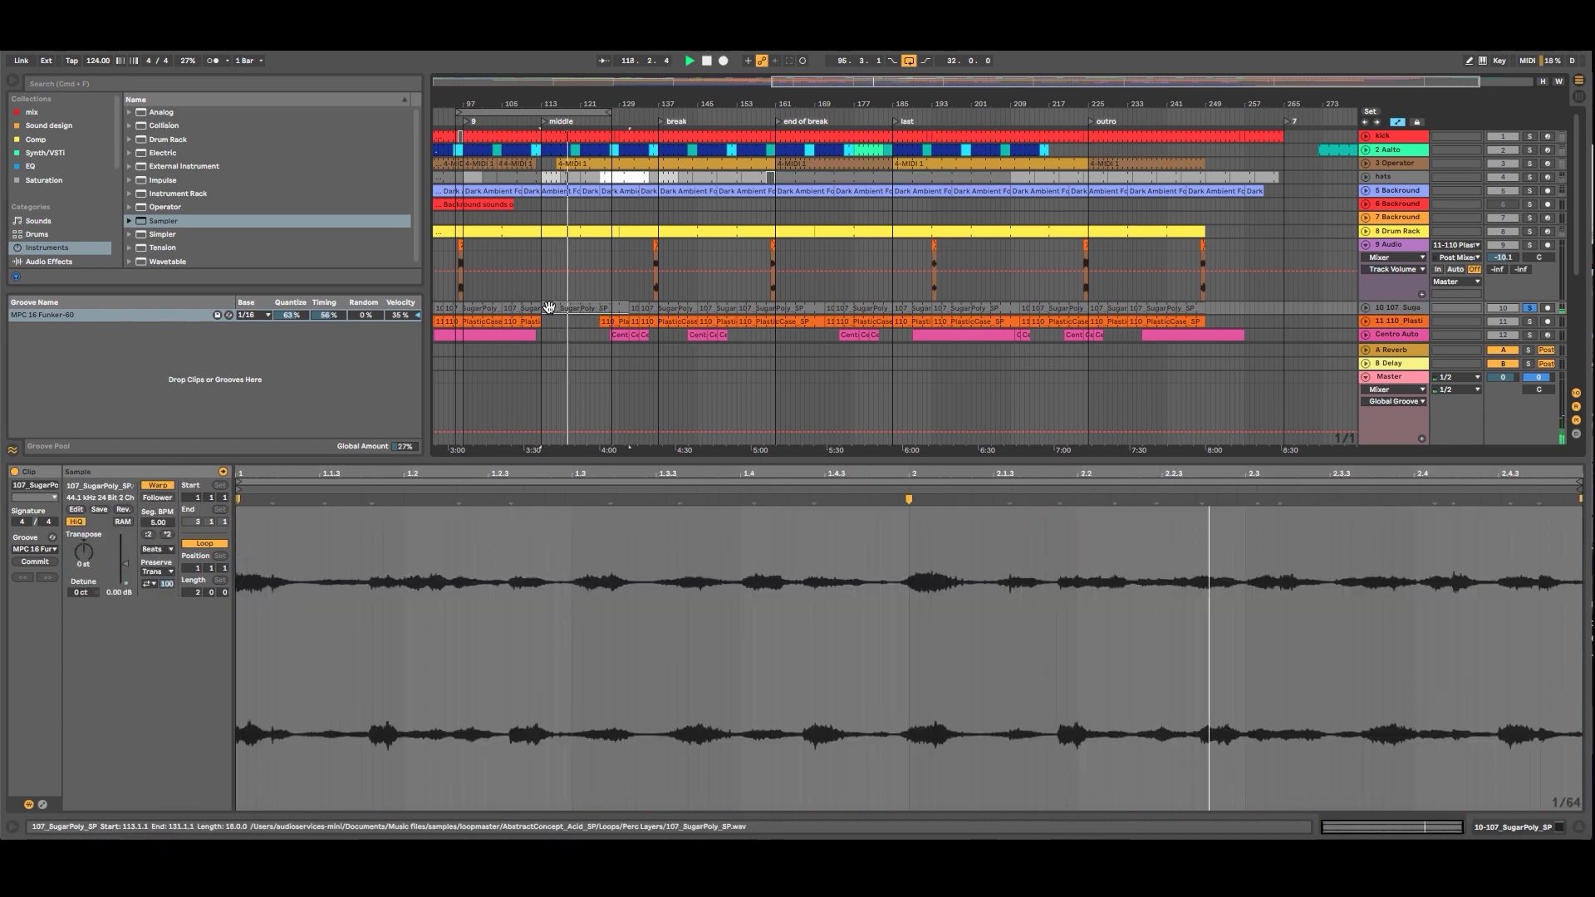
{"action": "left_click_drag", "start_coordinate": [548, 307], "coordinate": [615, 305]}
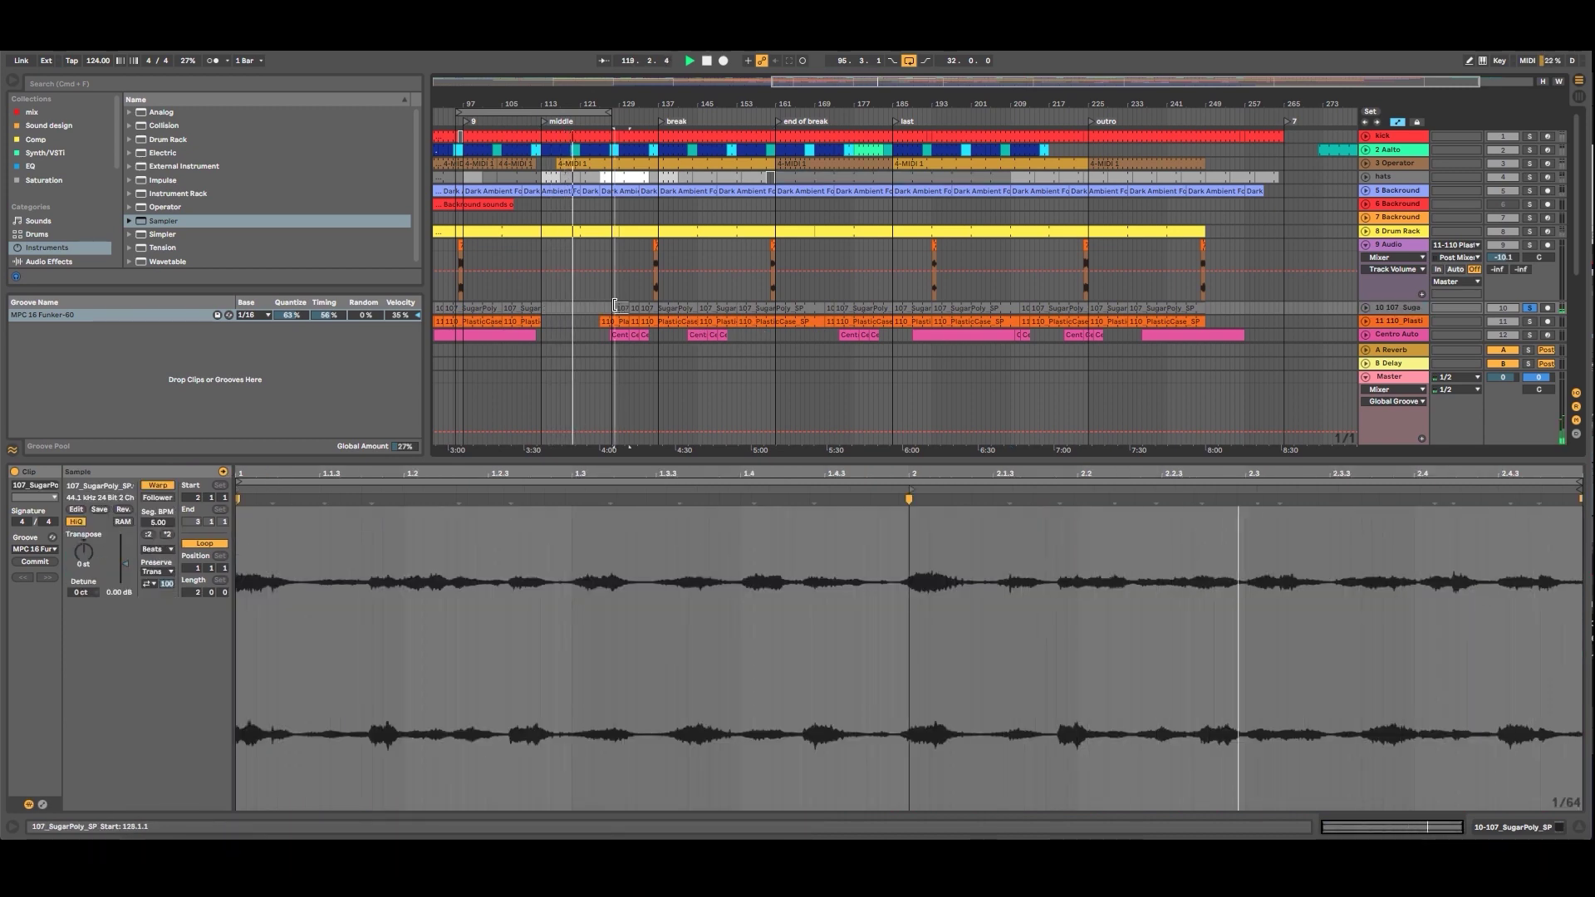
{"action": "left_click", "coordinate": [612, 306]}
{"action": "left_click", "coordinate": [789, 310]}
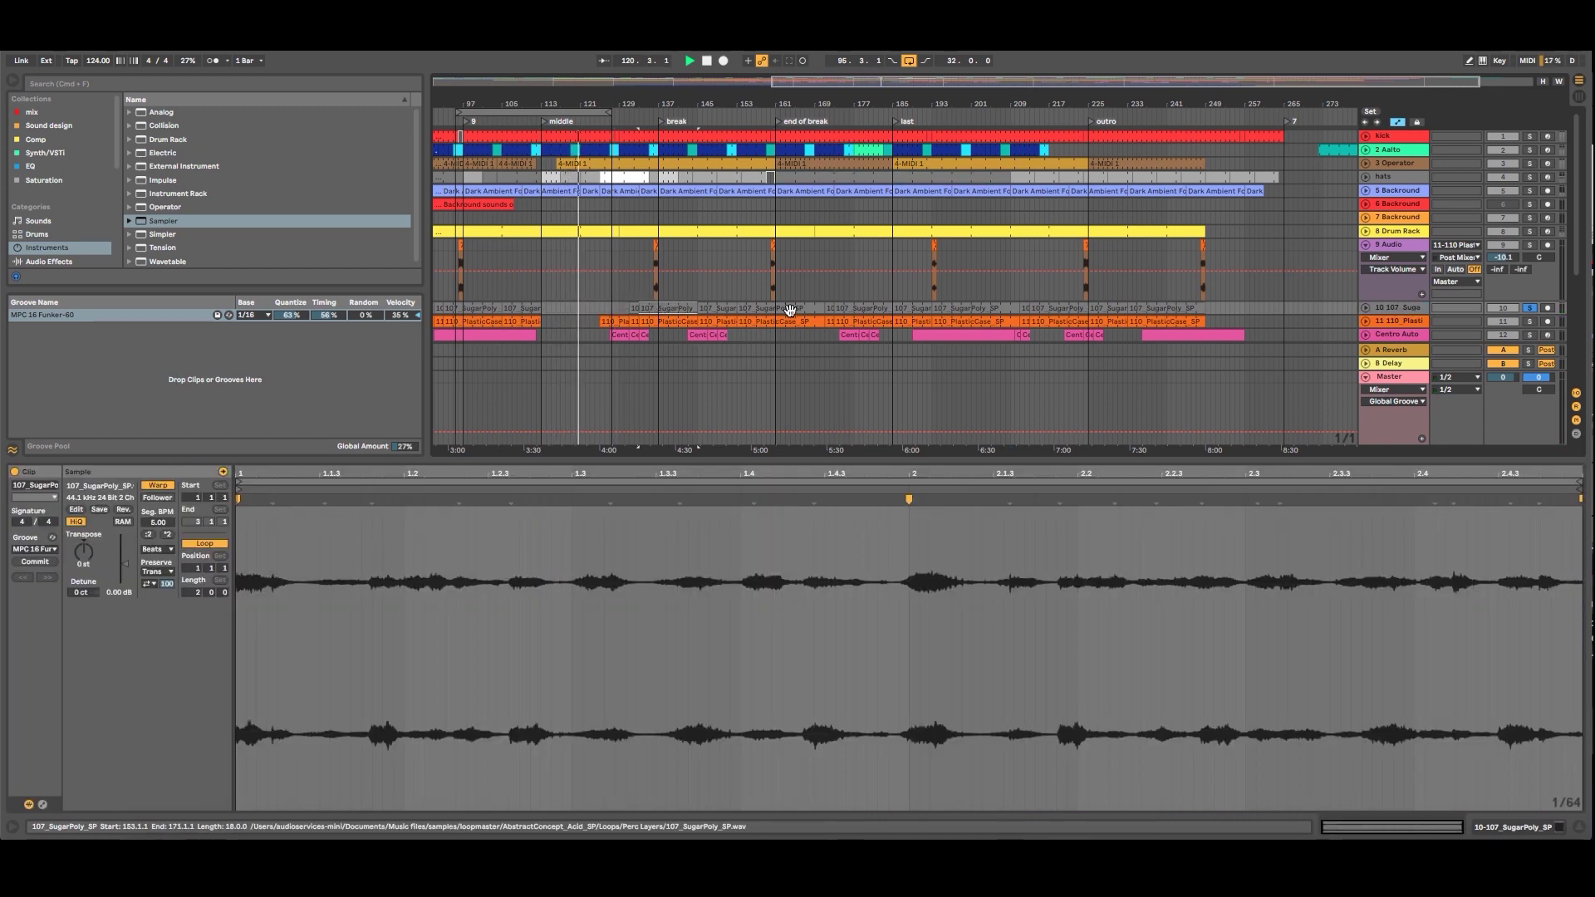
{"action": "key", "text": "Delete"}
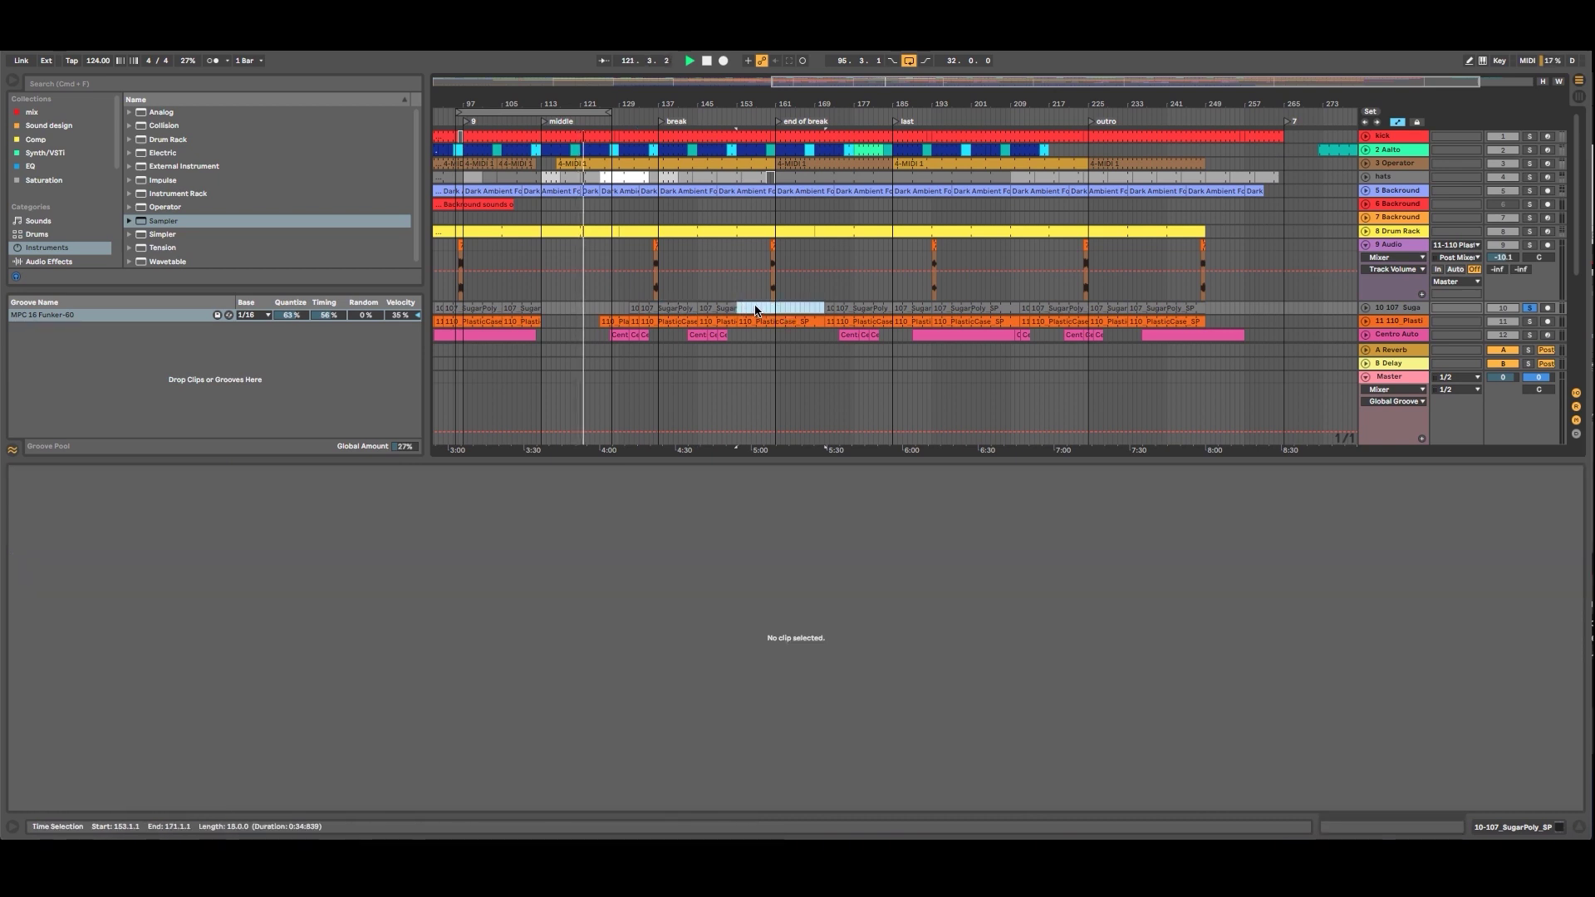
Add an EQ Eight from the audio effects to track 10, the SugarPoly loop, after ShaperBox.
{"action": "left_click", "coordinate": [765, 311]}
{"action": "left_click", "coordinate": [1407, 307]}
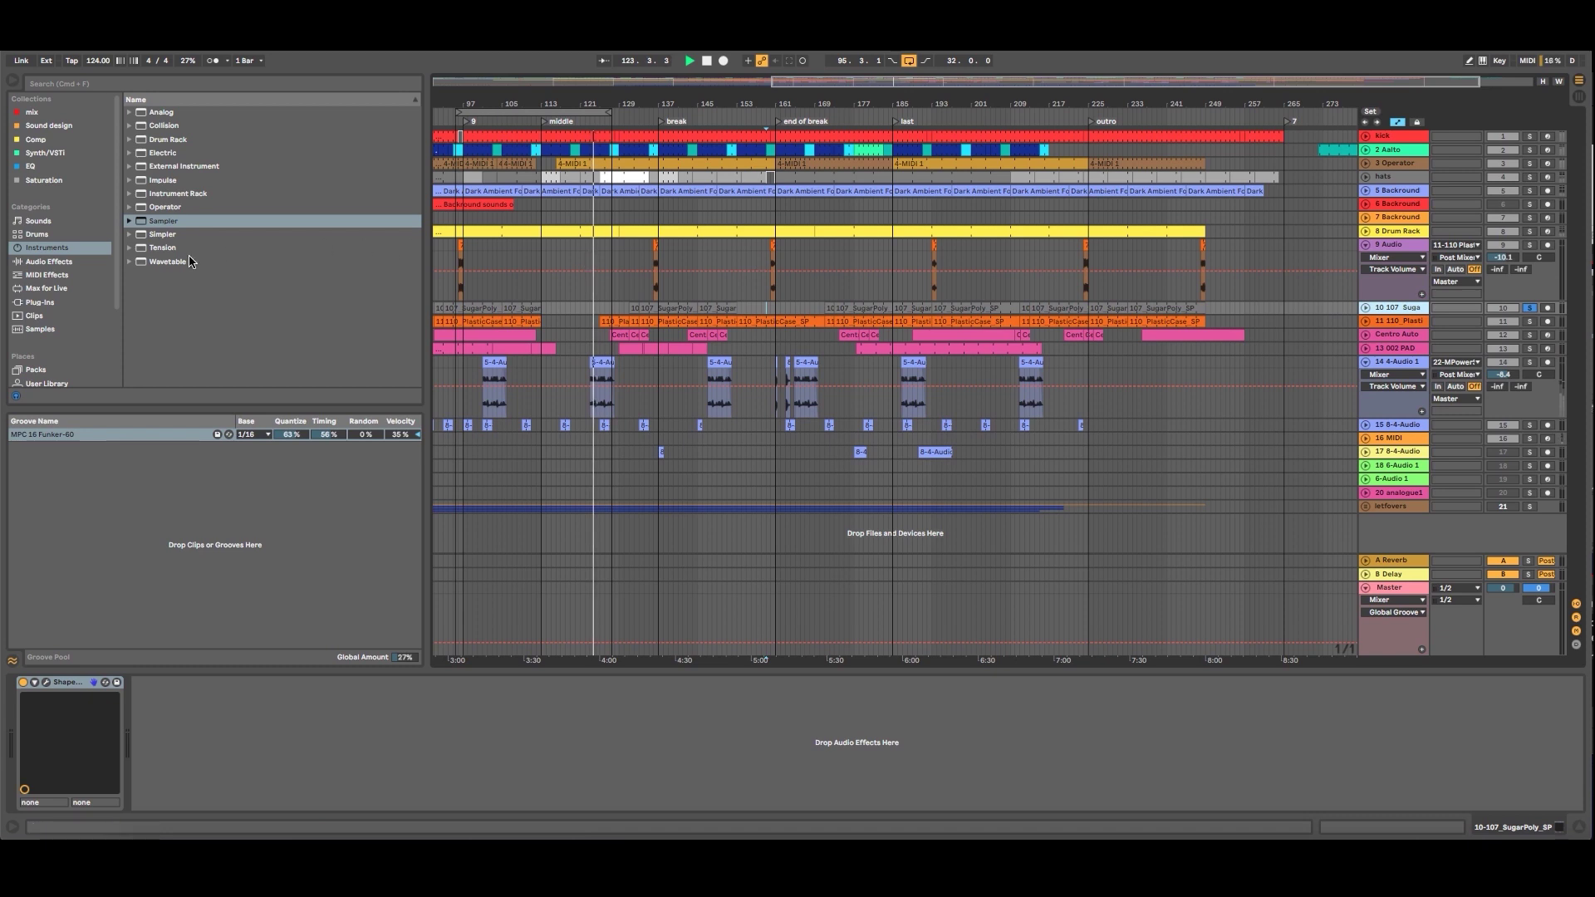
{"action": "left_click", "coordinate": [69, 289]}
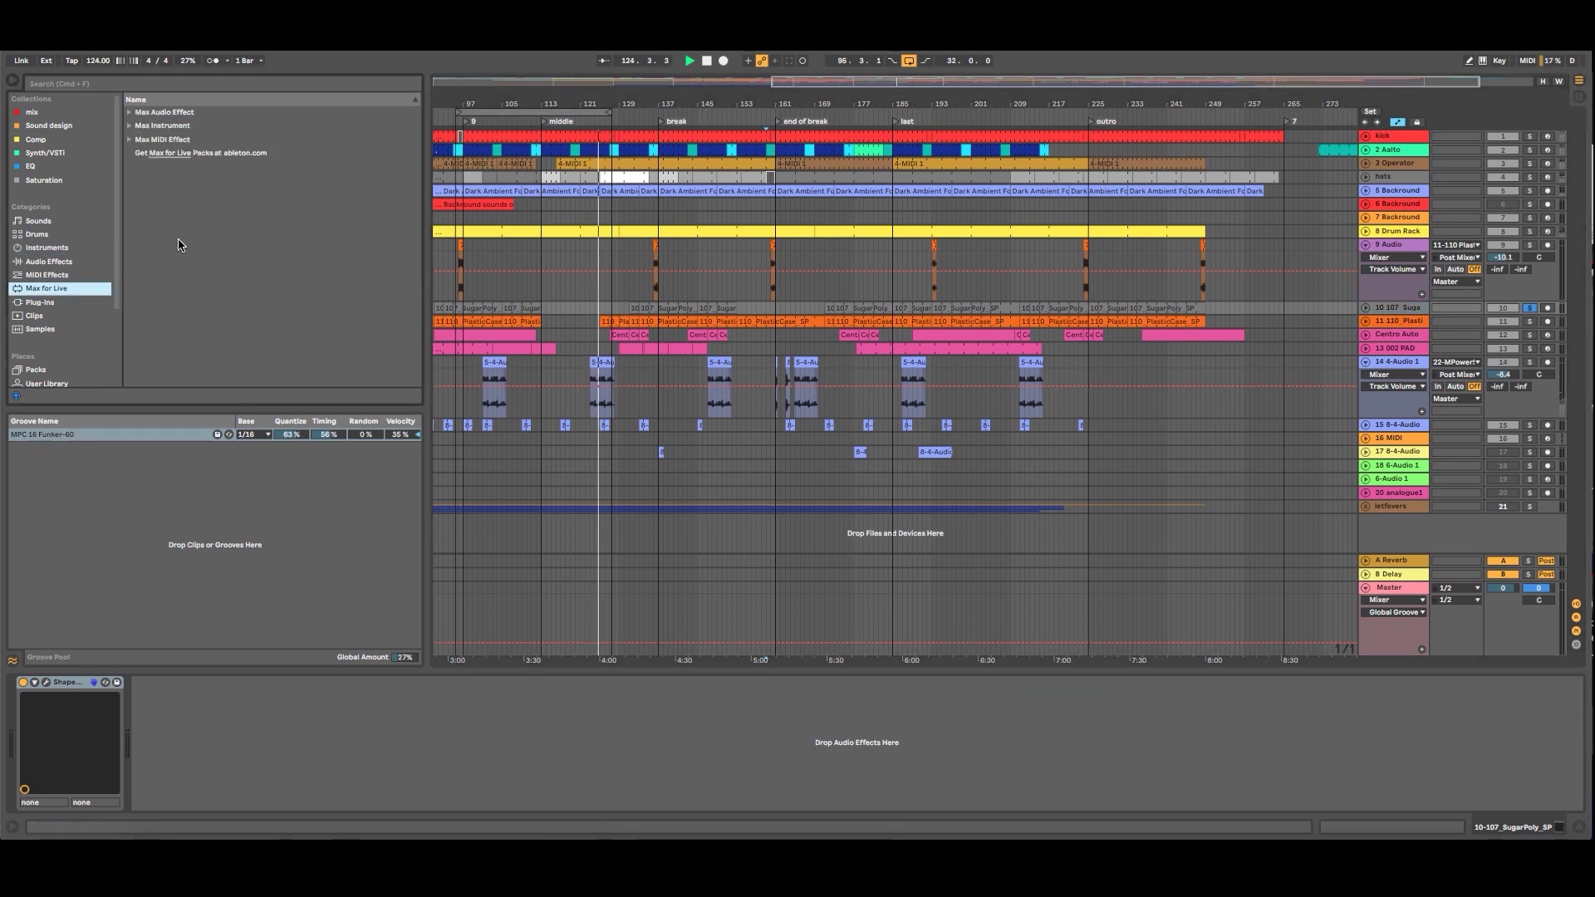
{"action": "left_click", "coordinate": [88, 264]}
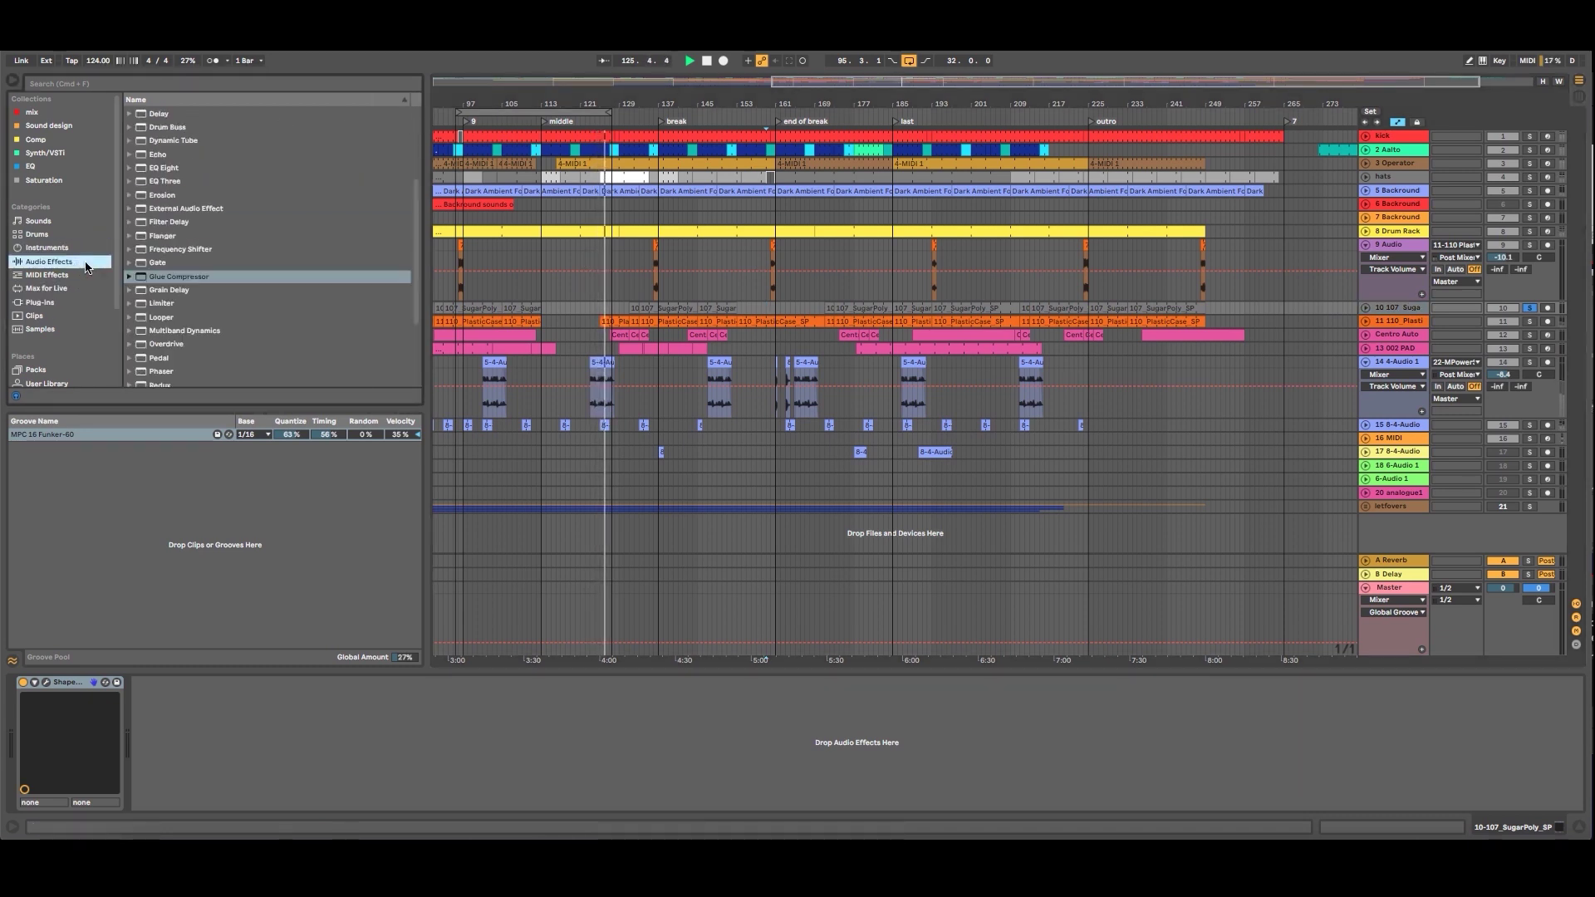
{"action": "left_click", "coordinate": [165, 169]}
{"action": "double_click", "coordinate": [164, 169]}
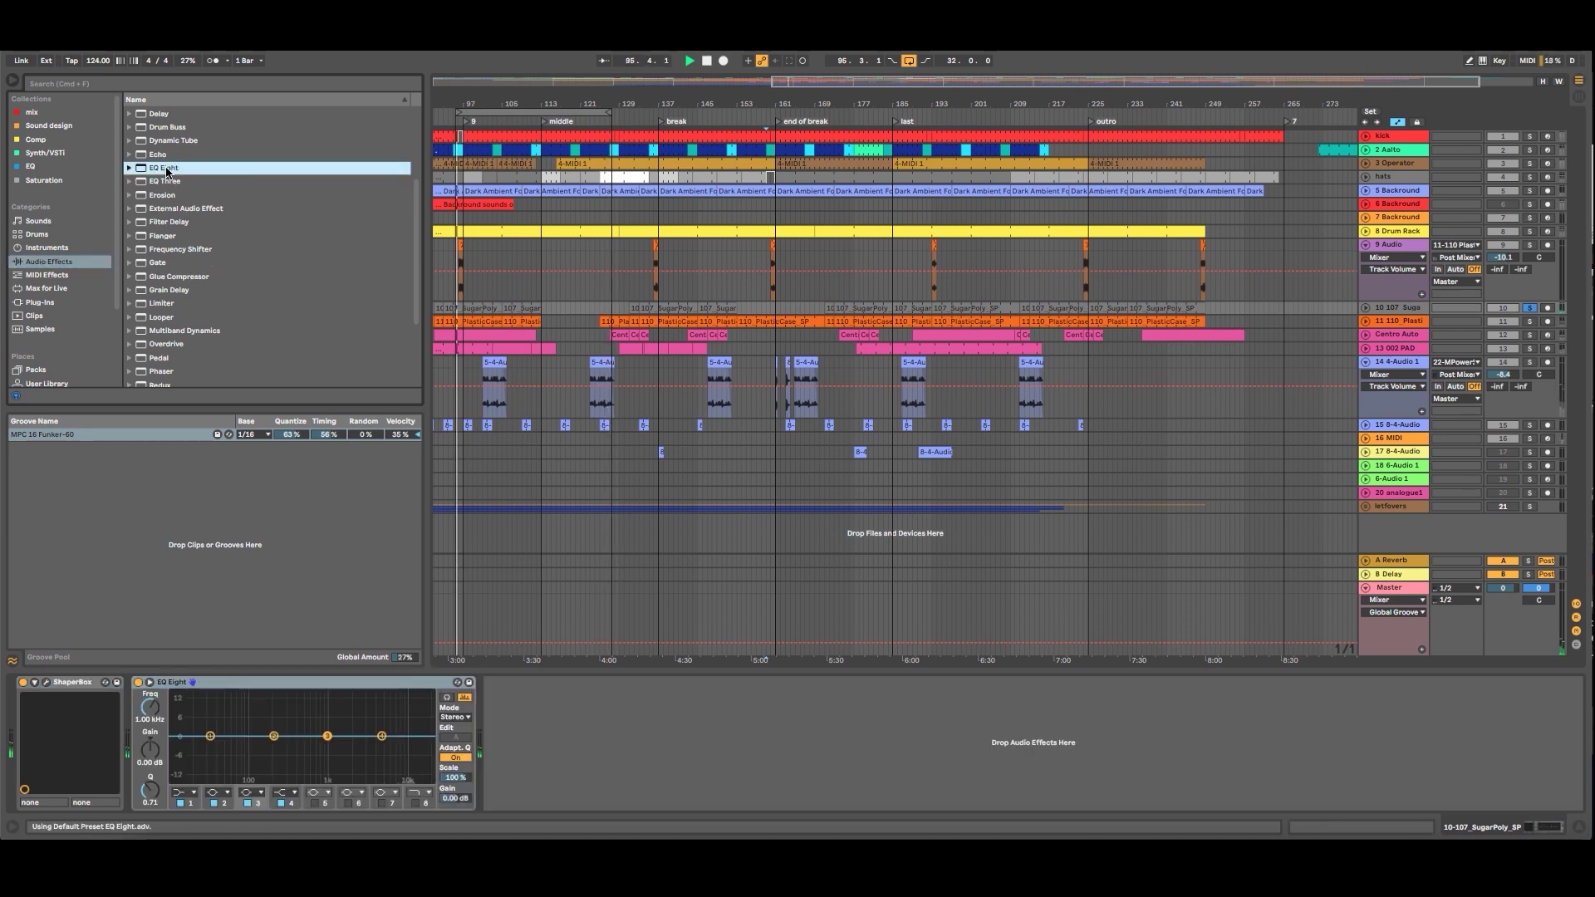
Make EQ Eight's band 1 a gentle low cut at about 3.52 kHz with Q 0.45, and bypass ShaperBox.
{"action": "left_click", "coordinate": [183, 793]}
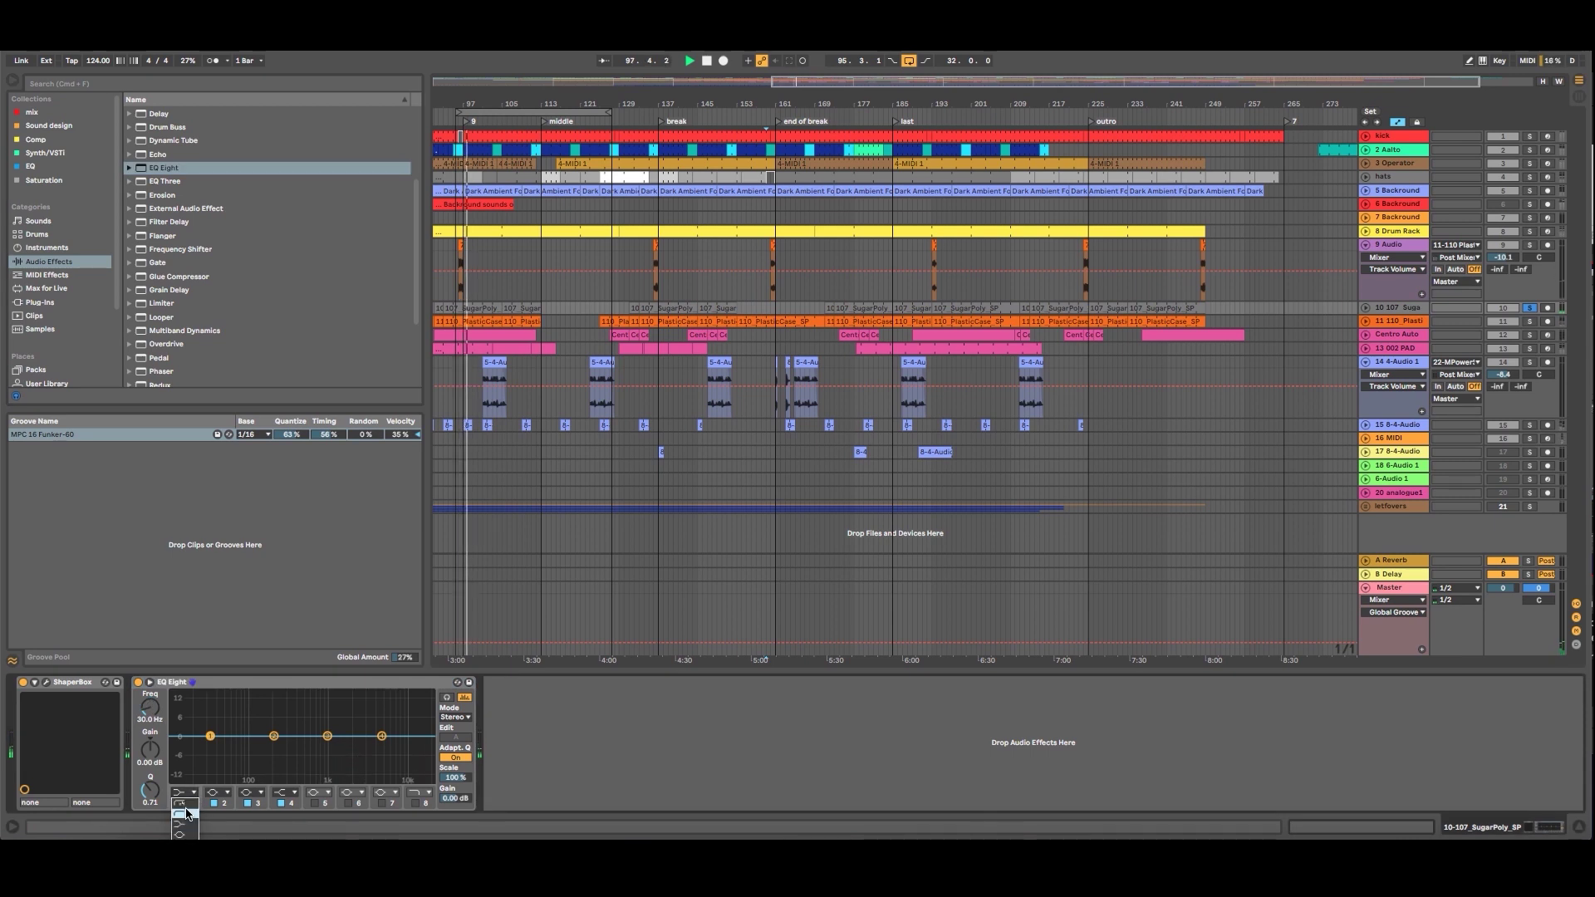
{"action": "left_click", "coordinate": [181, 805]}
{"action": "left_click_drag", "start_coordinate": [210, 746], "coordinate": [373, 747]}
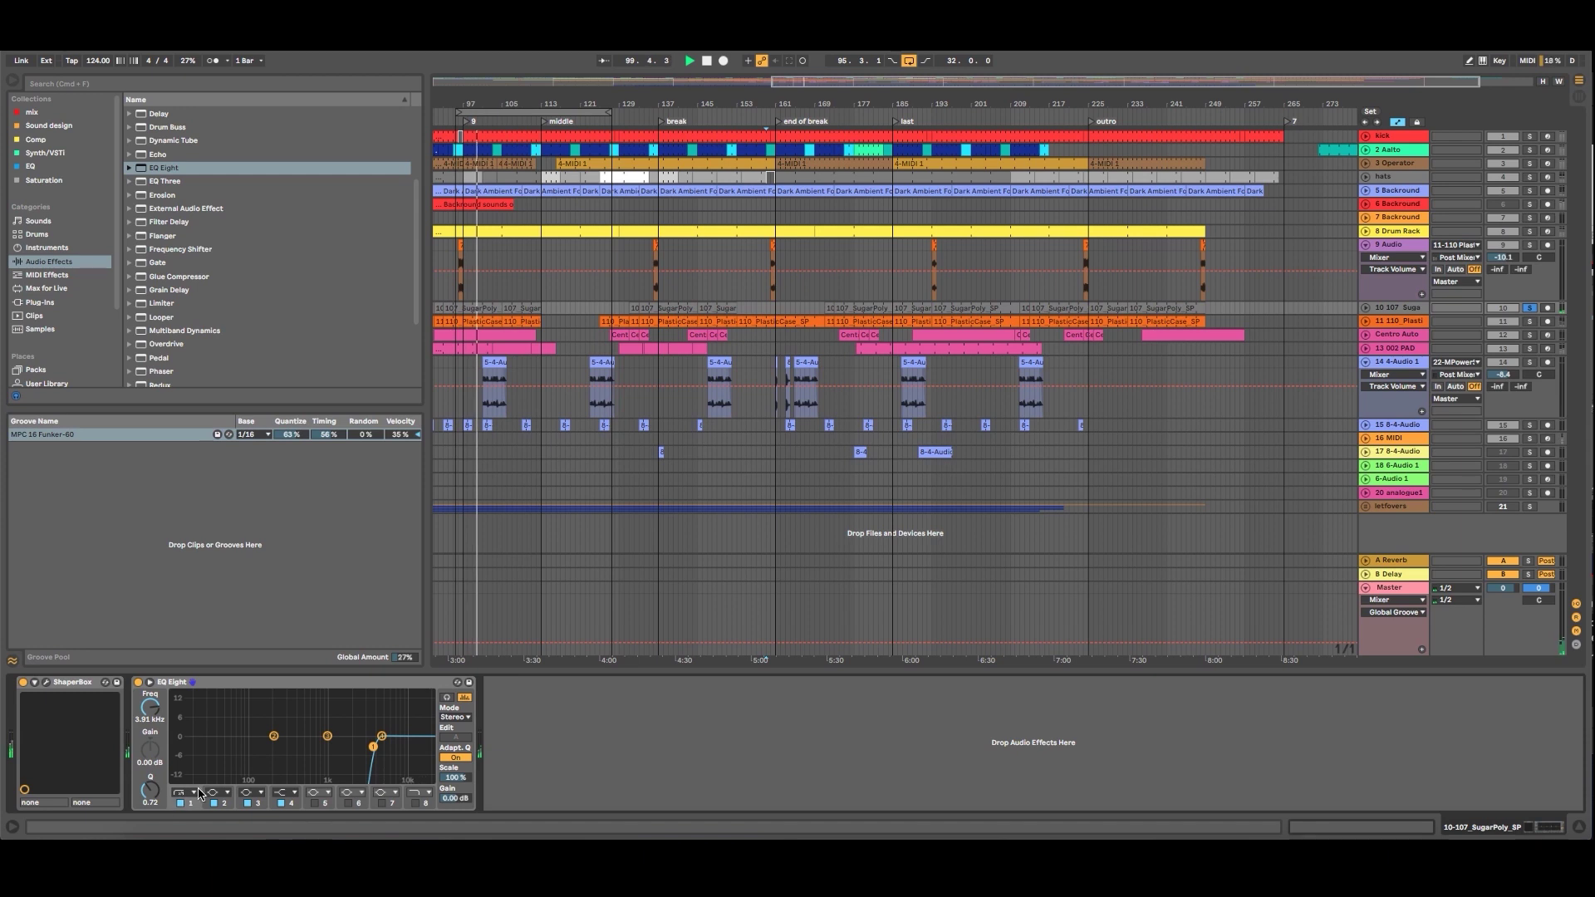
{"action": "left_click", "coordinate": [195, 793]}
{"action": "left_click", "coordinate": [184, 817]}
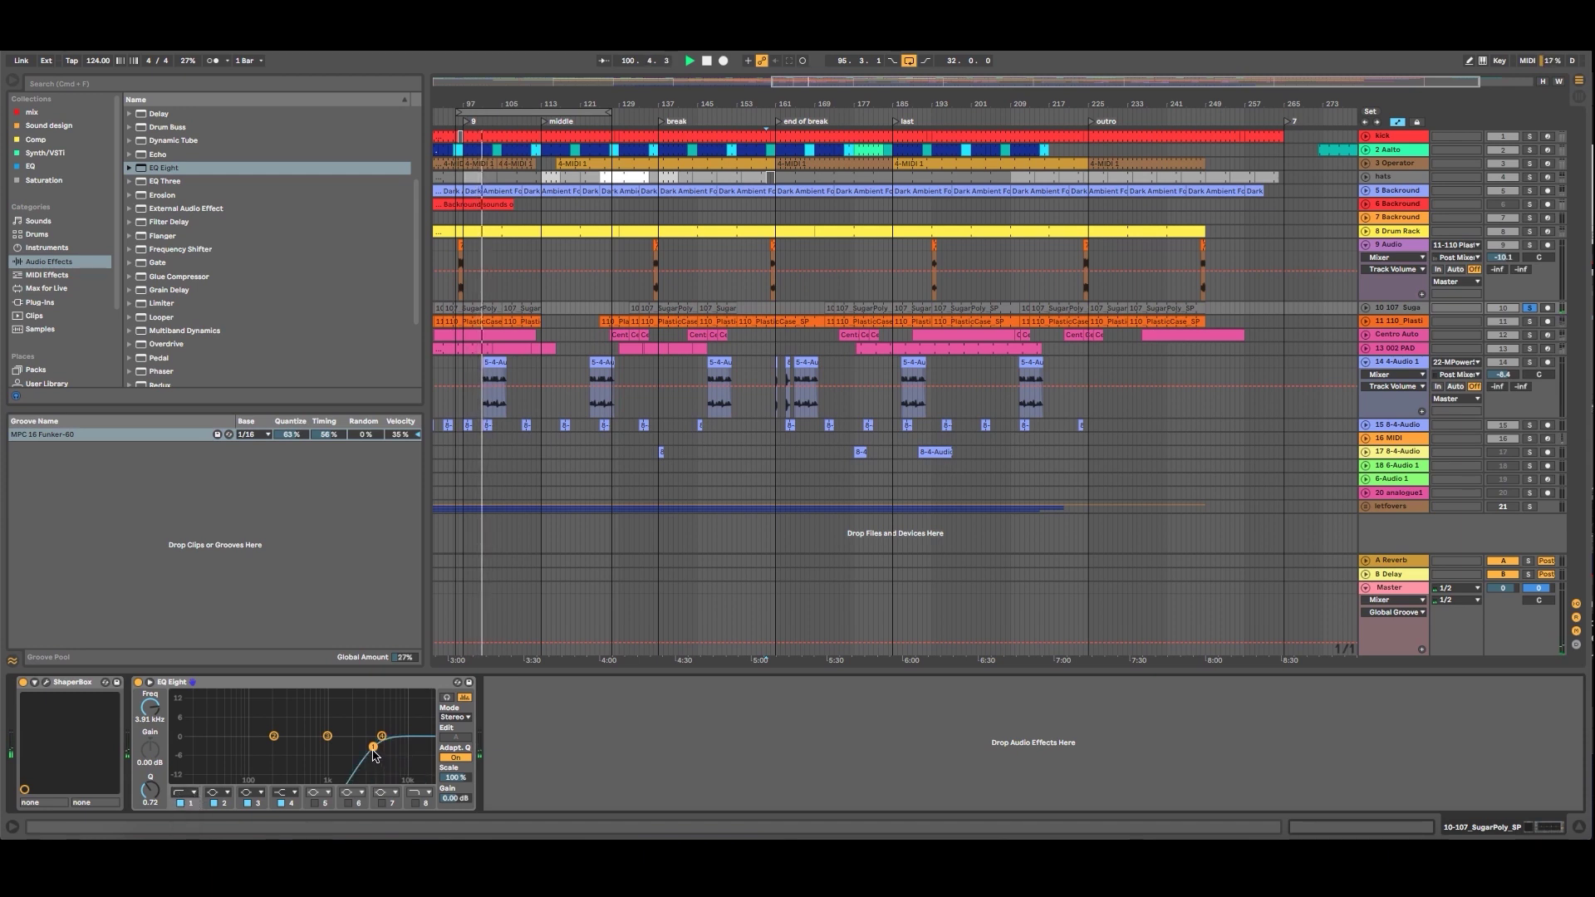
{"action": "left_click_drag", "start_coordinate": [373, 747], "coordinate": [369, 754]}
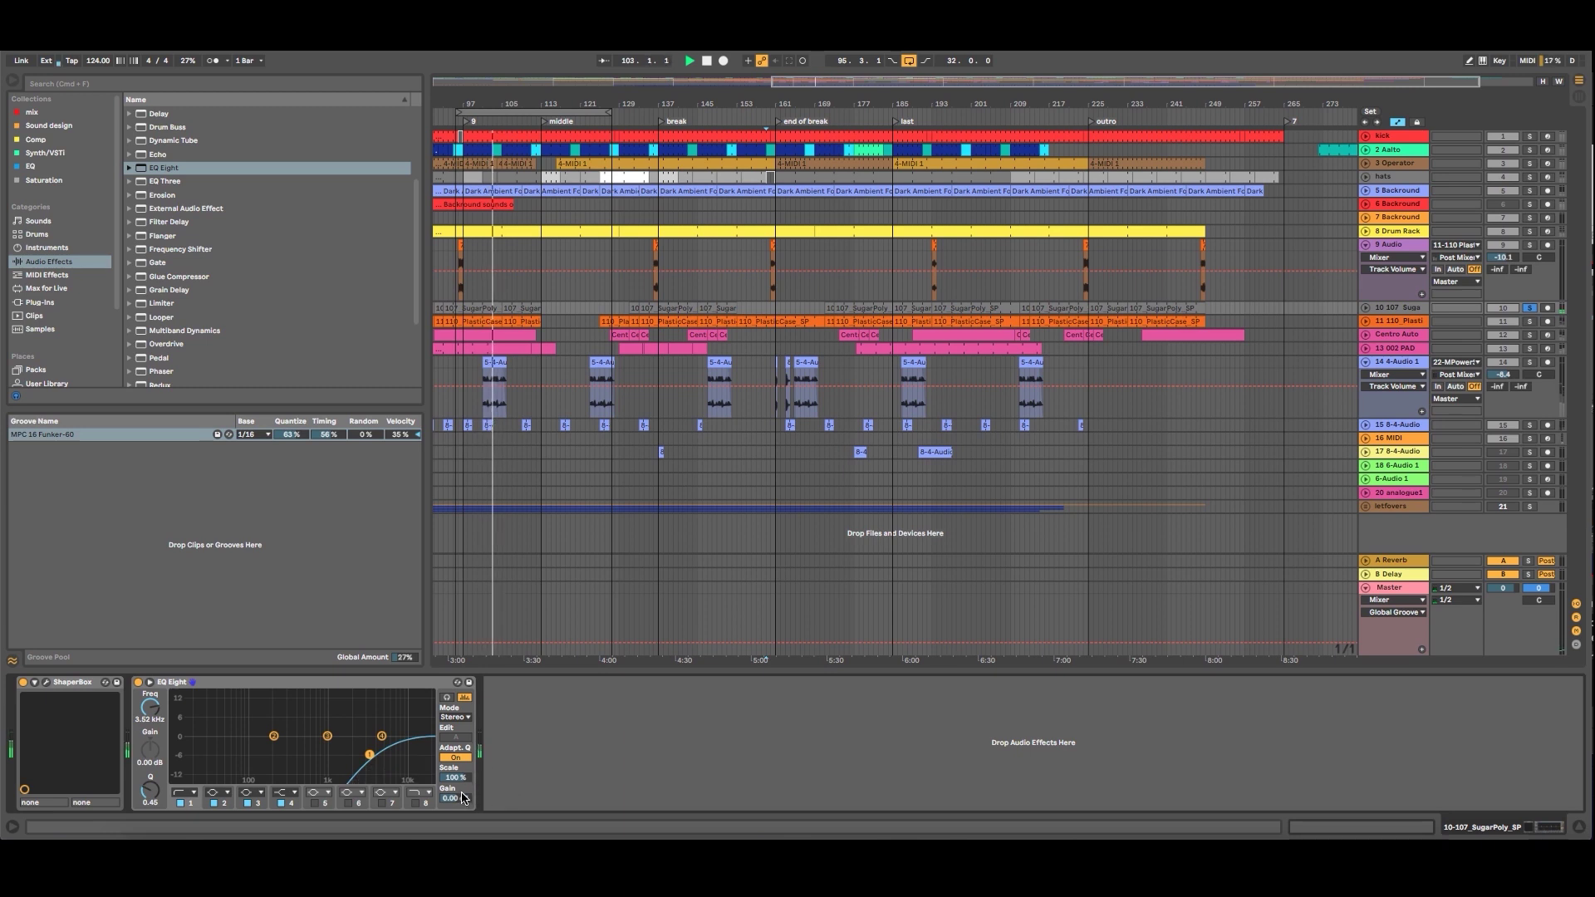
{"action": "left_click", "coordinate": [24, 683]}
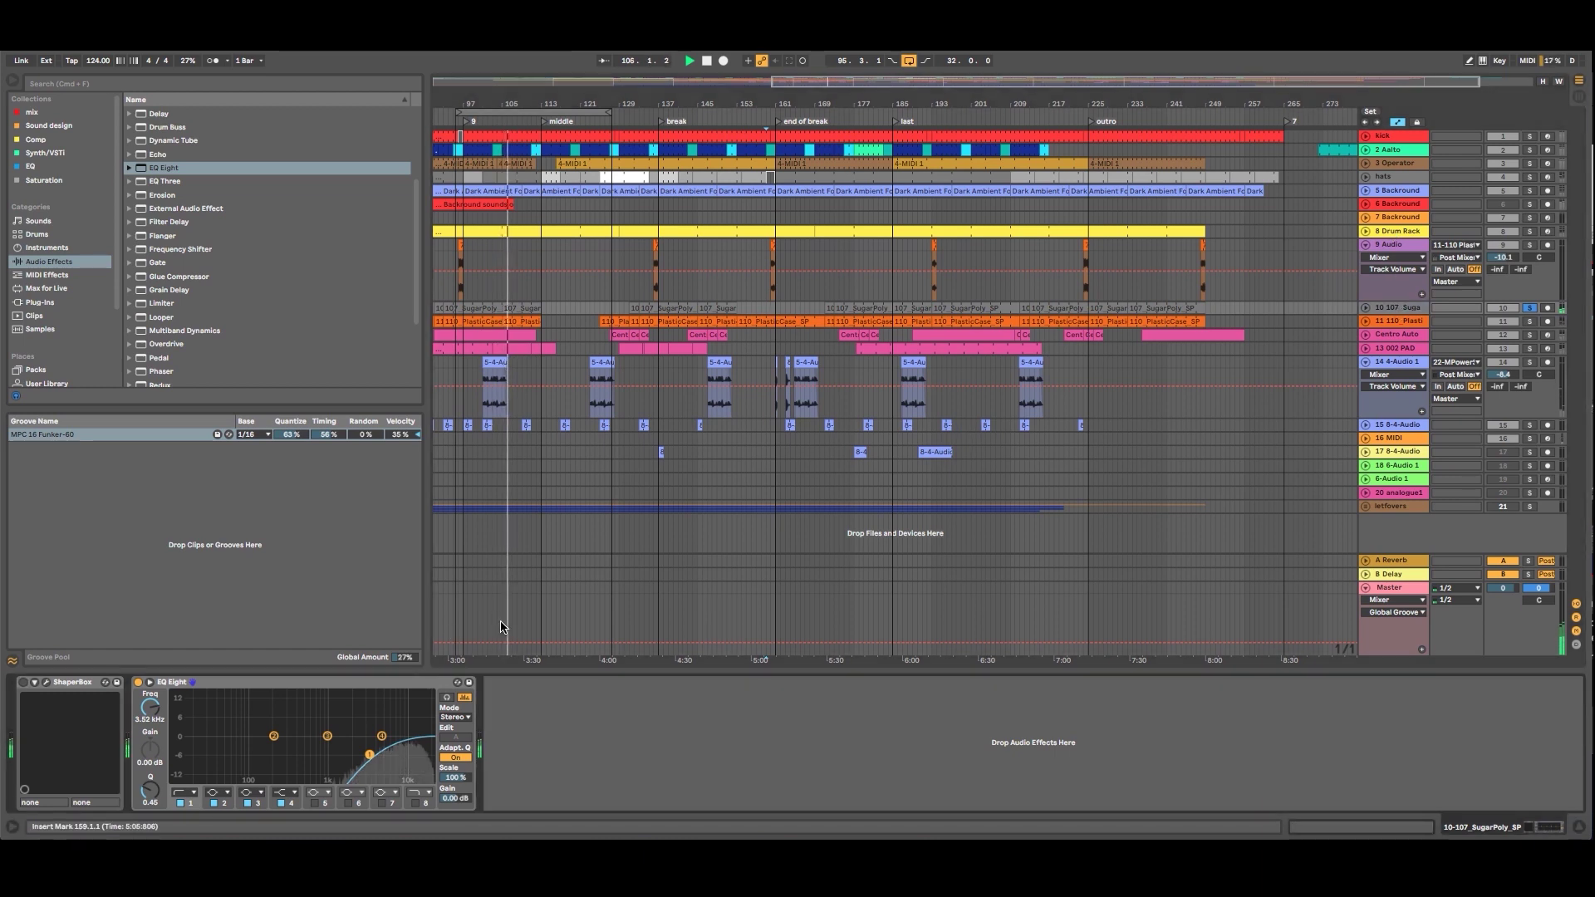
Lower EQ Eight's output gain to -8.19 dB and enable band 8 as a high cut at about 10.2 kHz.
{"action": "mouse_move", "coordinate": [455, 798]}
{"action": "left_mouse_down"}
{"action": "mouse_move", "coordinate": [455, 830]}
{"action": "mouse_move", "coordinate": [455, 802]}
{"action": "left_mouse_up"}
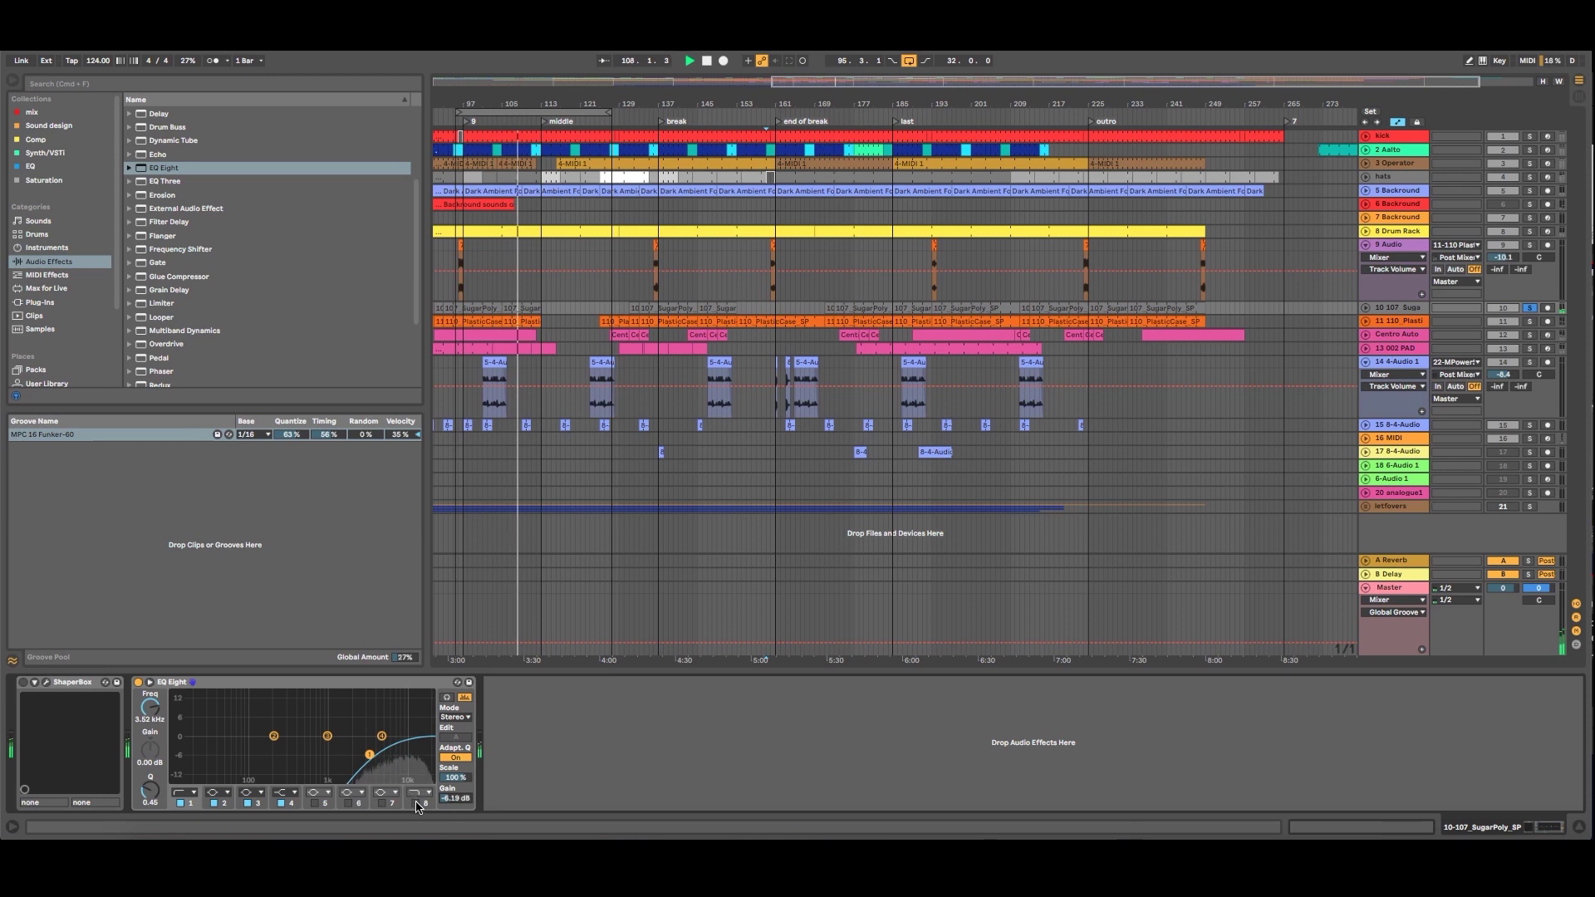
{"action": "left_click", "coordinate": [416, 803]}
{"action": "left_click_drag", "start_coordinate": [424, 749], "coordinate": [407, 747]}
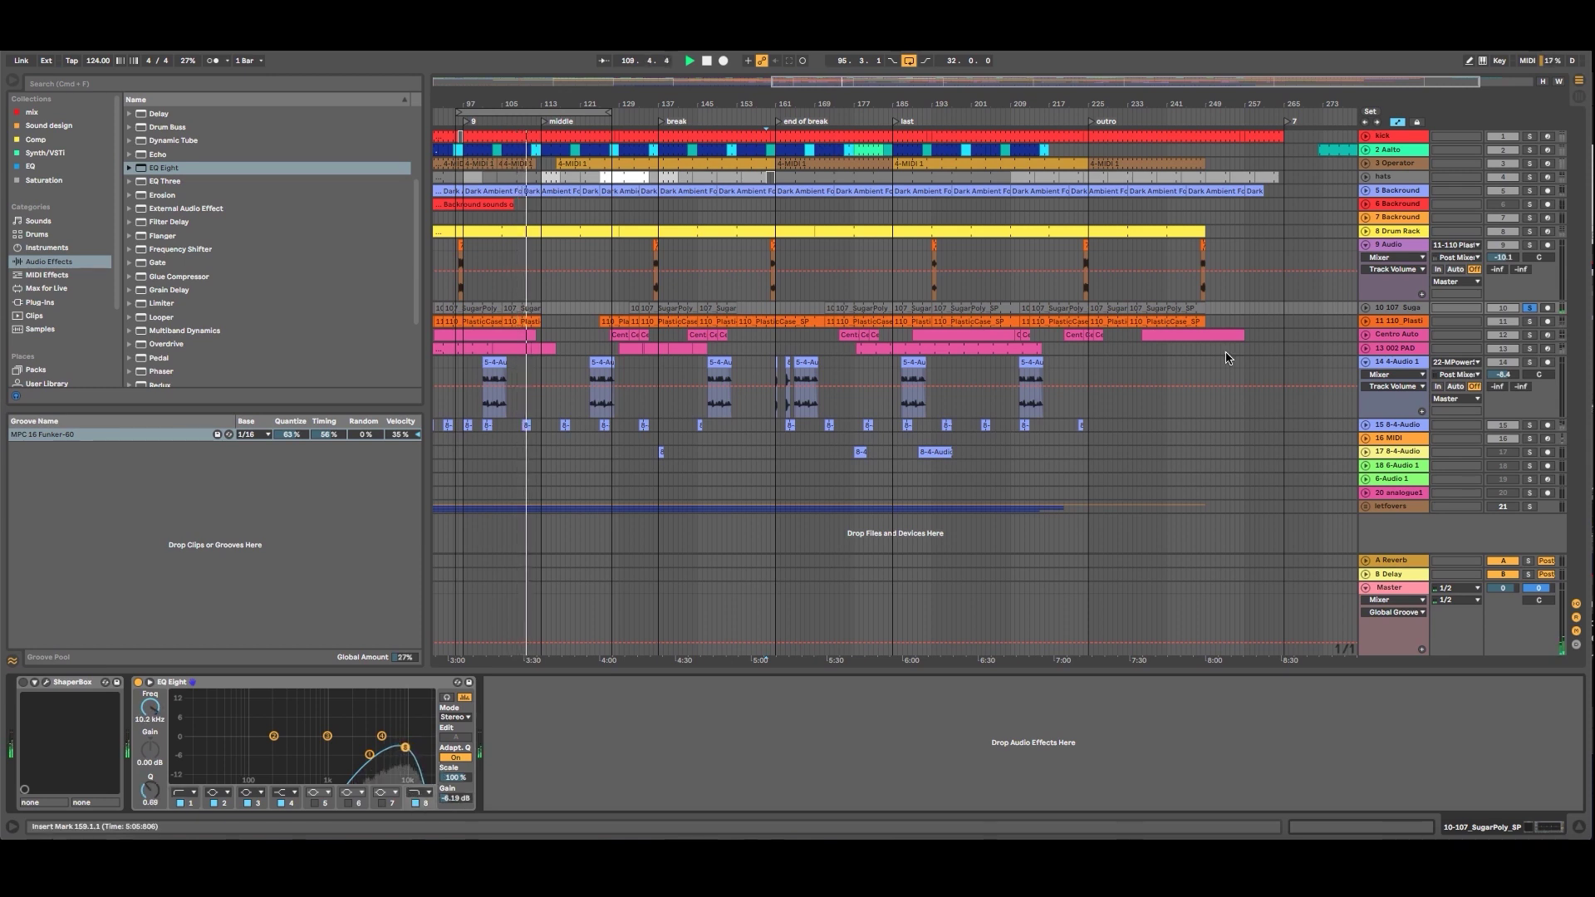
Unsolo and unfold the SugarPoly track, and raise its volume to -9.4 dB.
{"action": "left_click", "coordinate": [1529, 308]}
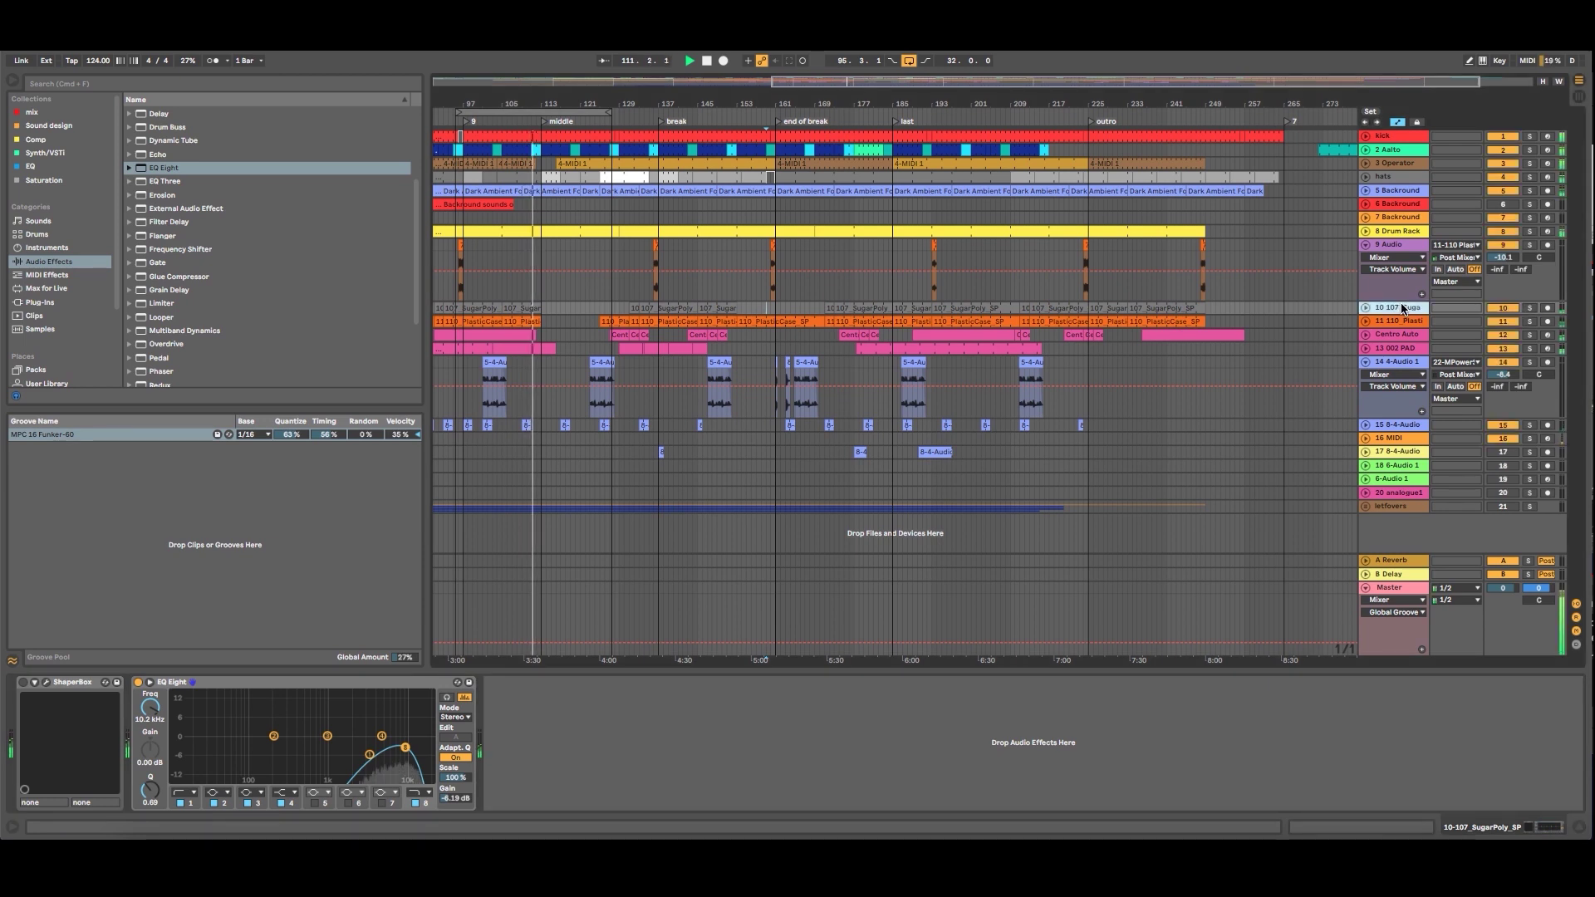
{"action": "left_click", "coordinate": [1365, 309]}
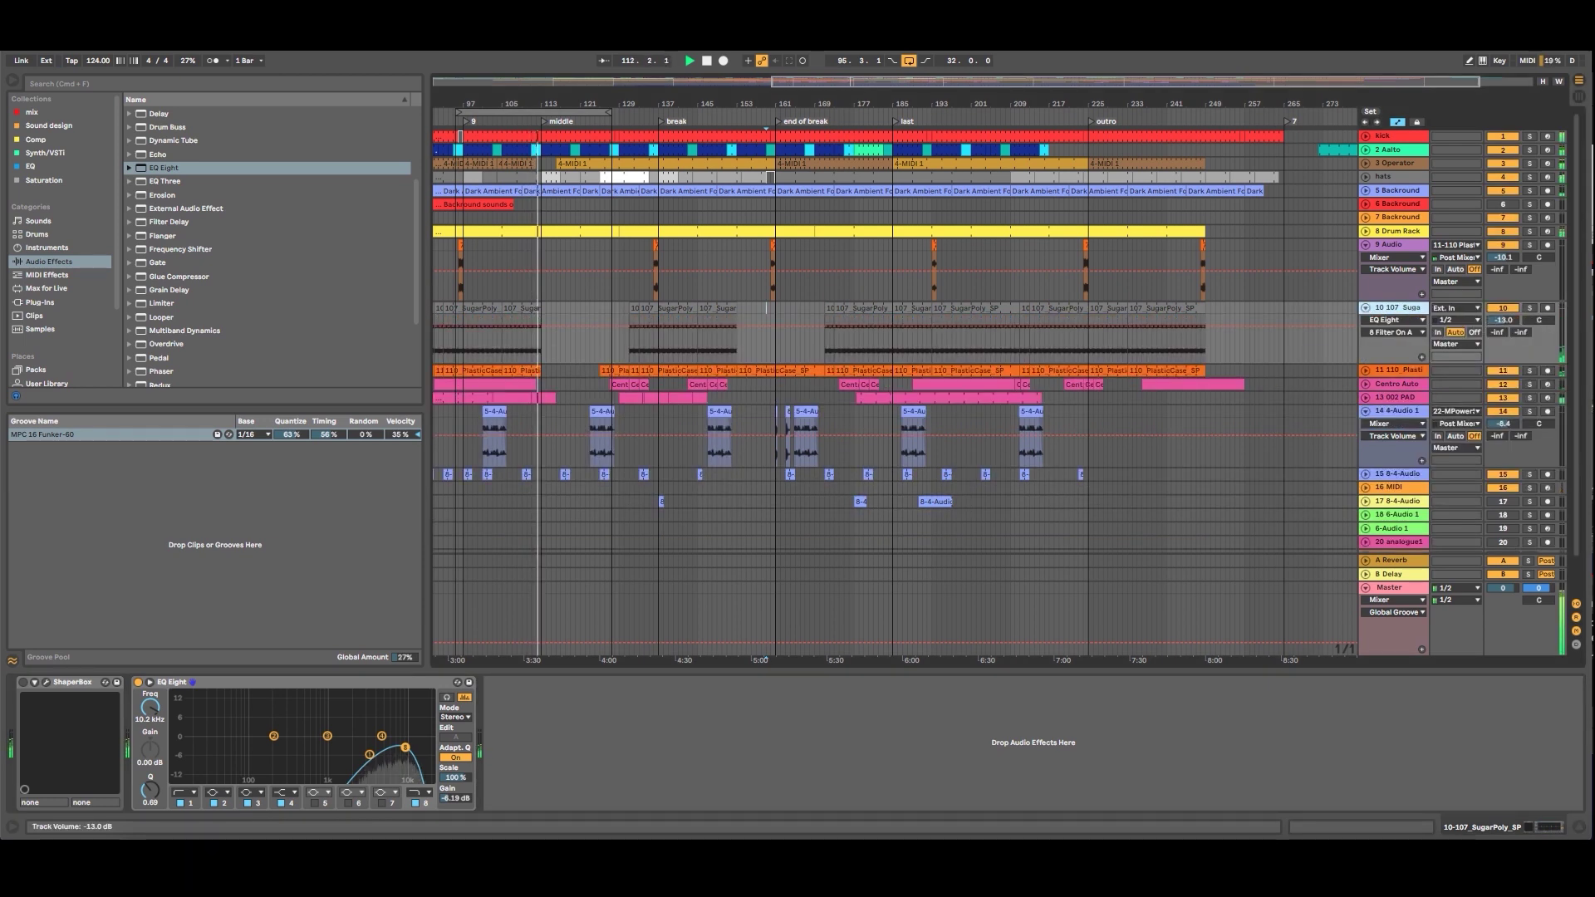
{"action": "left_click_drag", "start_coordinate": [1503, 320], "coordinate": [1503, 307]}
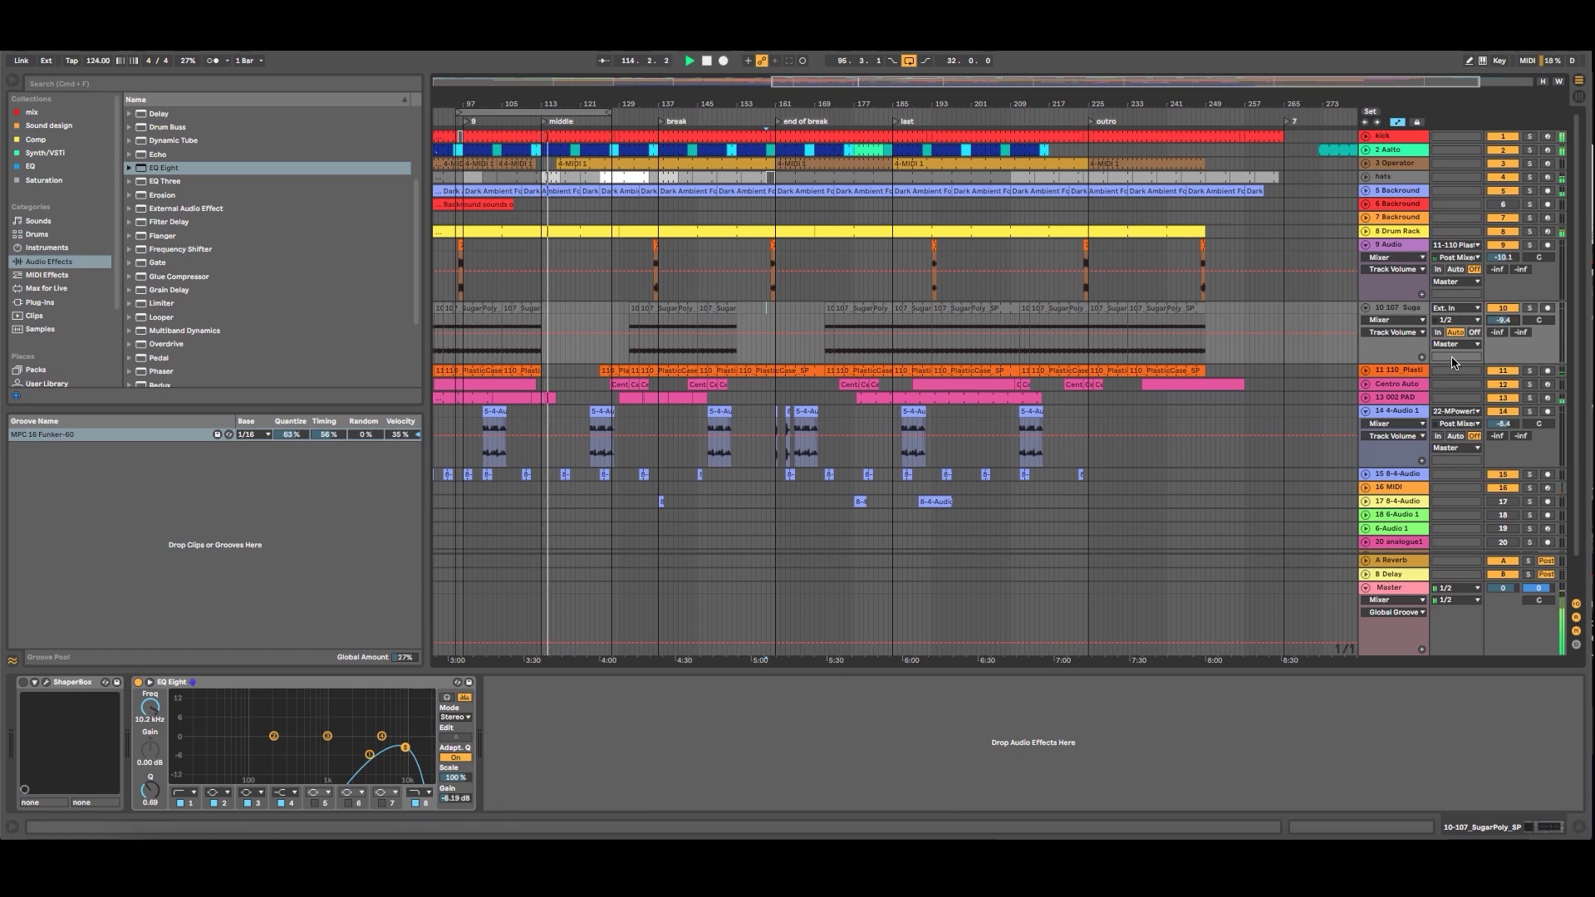
Select and unfold track 13, the 002 PAD track.
{"action": "left_click", "coordinate": [1530, 363]}
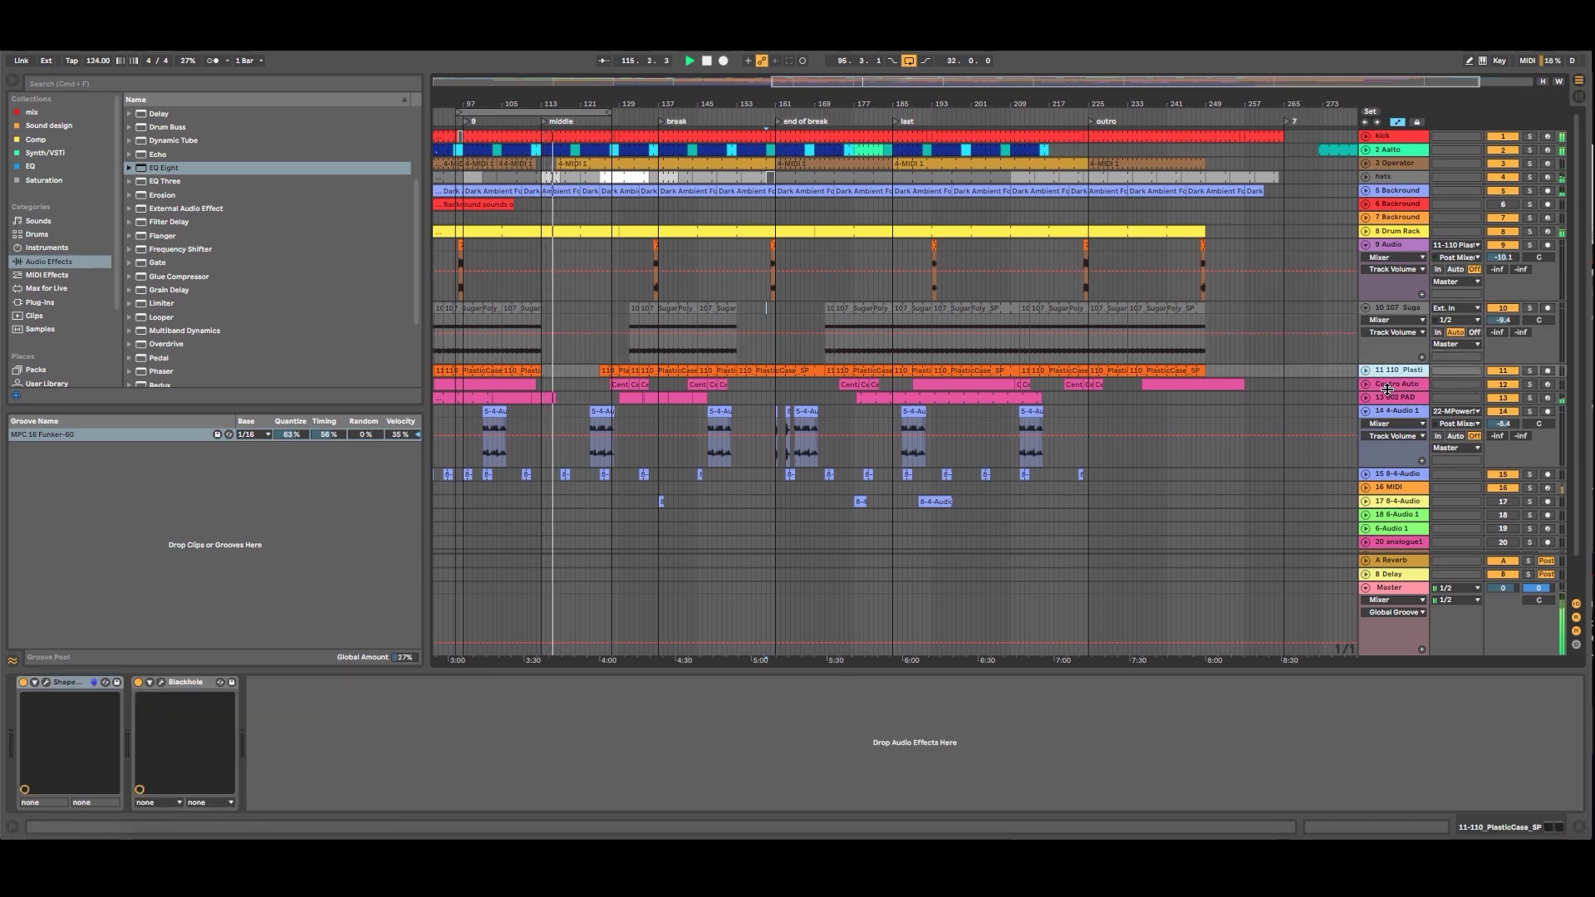
{"action": "left_click", "coordinate": [1392, 397]}
{"action": "left_click", "coordinate": [1365, 397]}
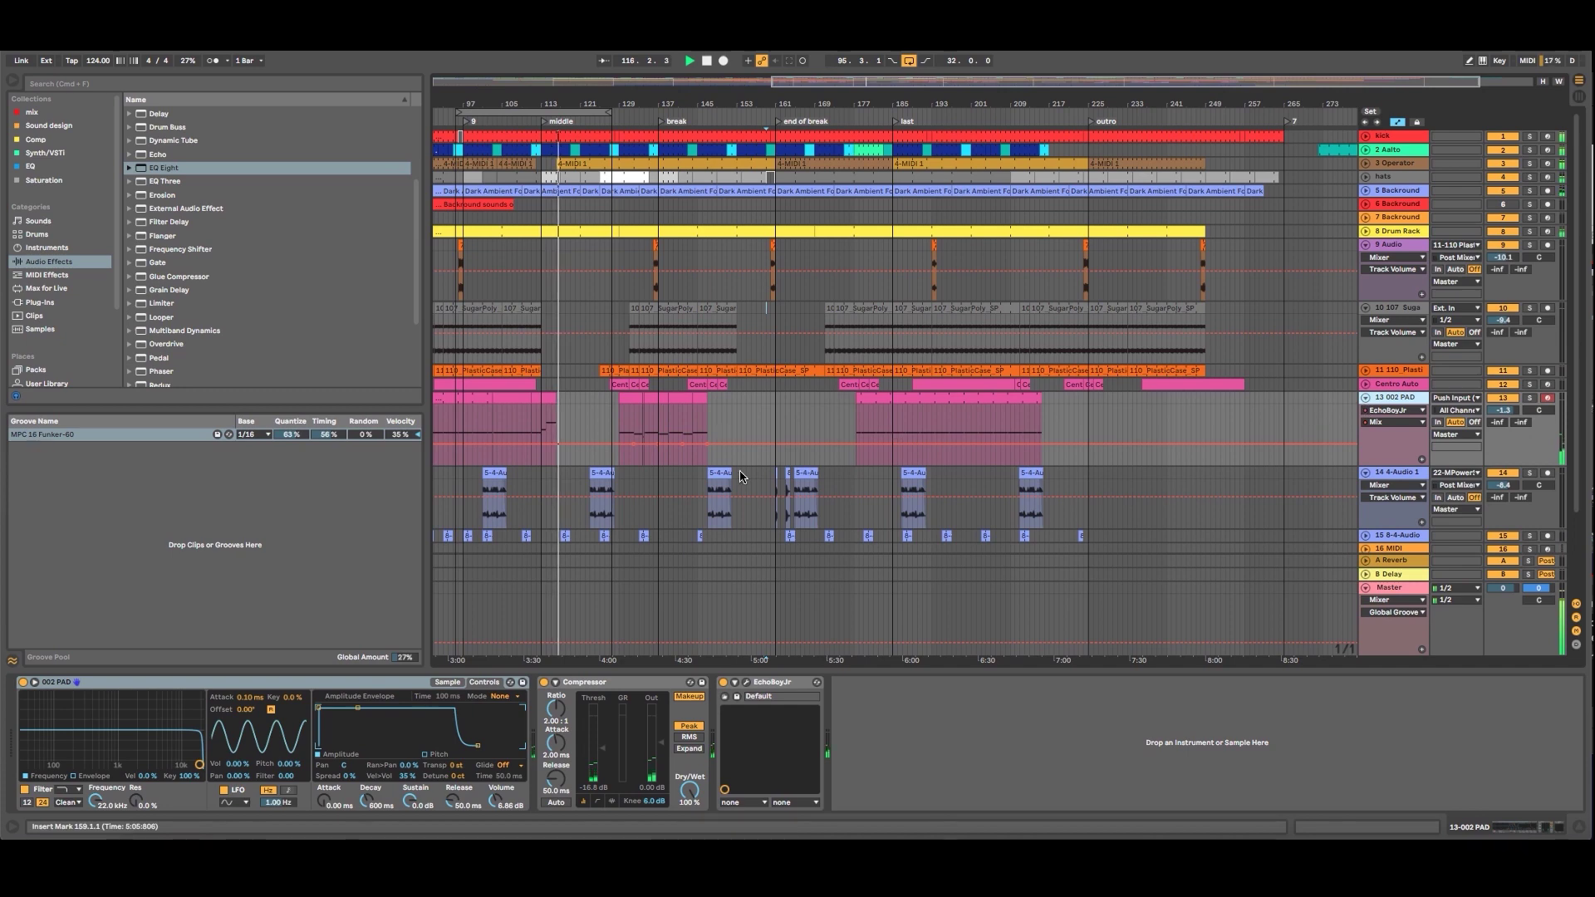
Duplicate the pad clip at bars 114 to 116 repeatedly and trim the last copy to end at bar 123.
{"action": "left_click_drag", "start_coordinate": [545, 103], "coordinate": [573, 166]}
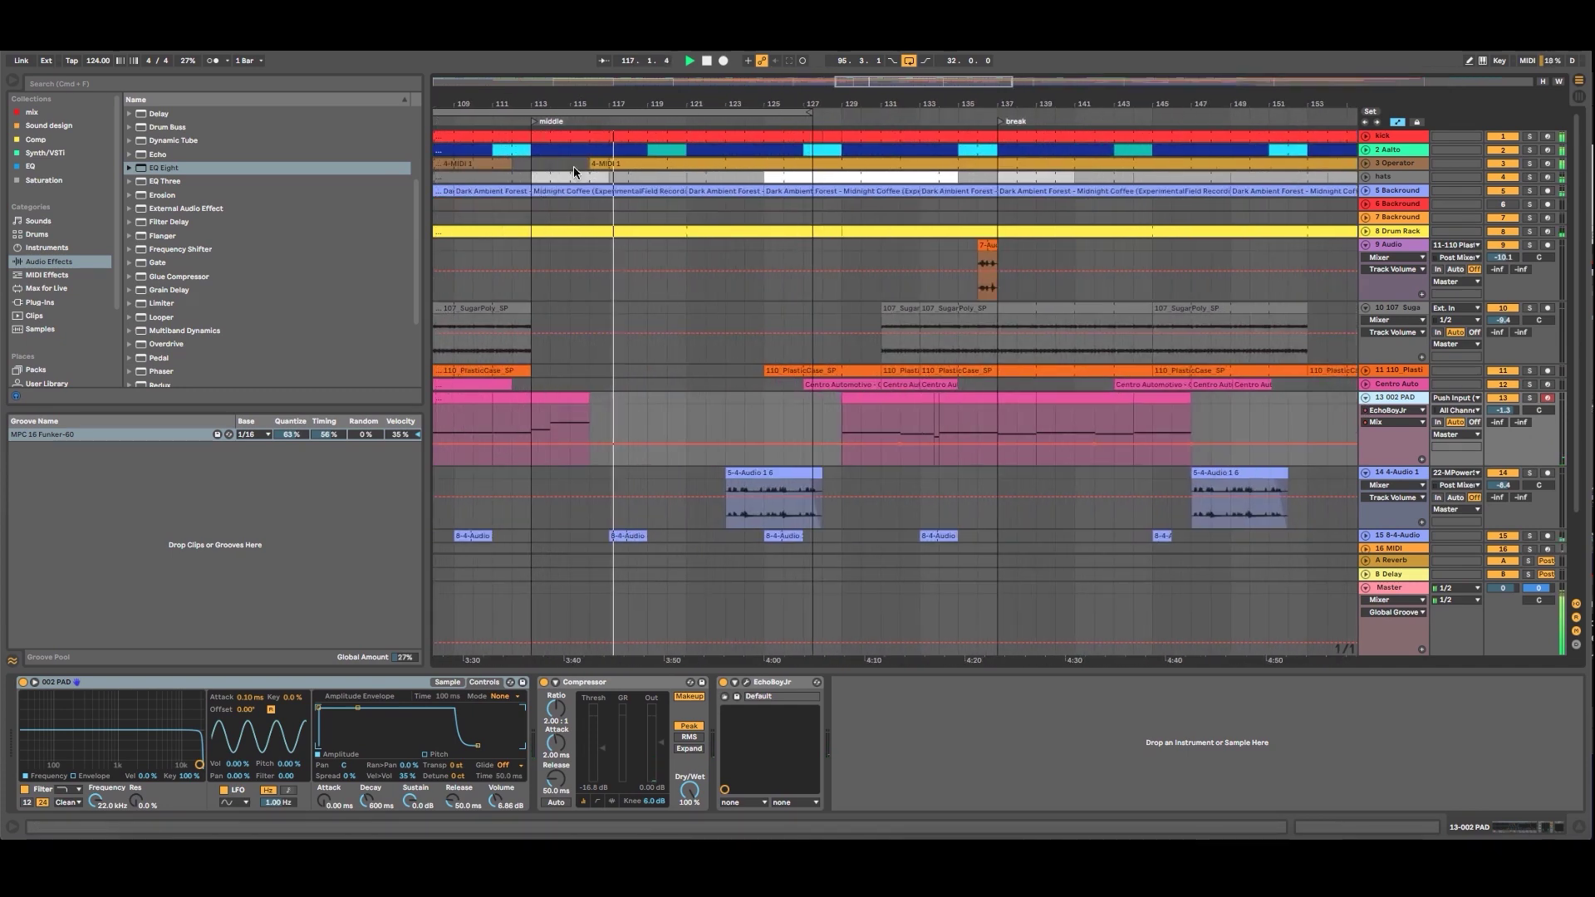
{"action": "left_click", "coordinate": [577, 410]}
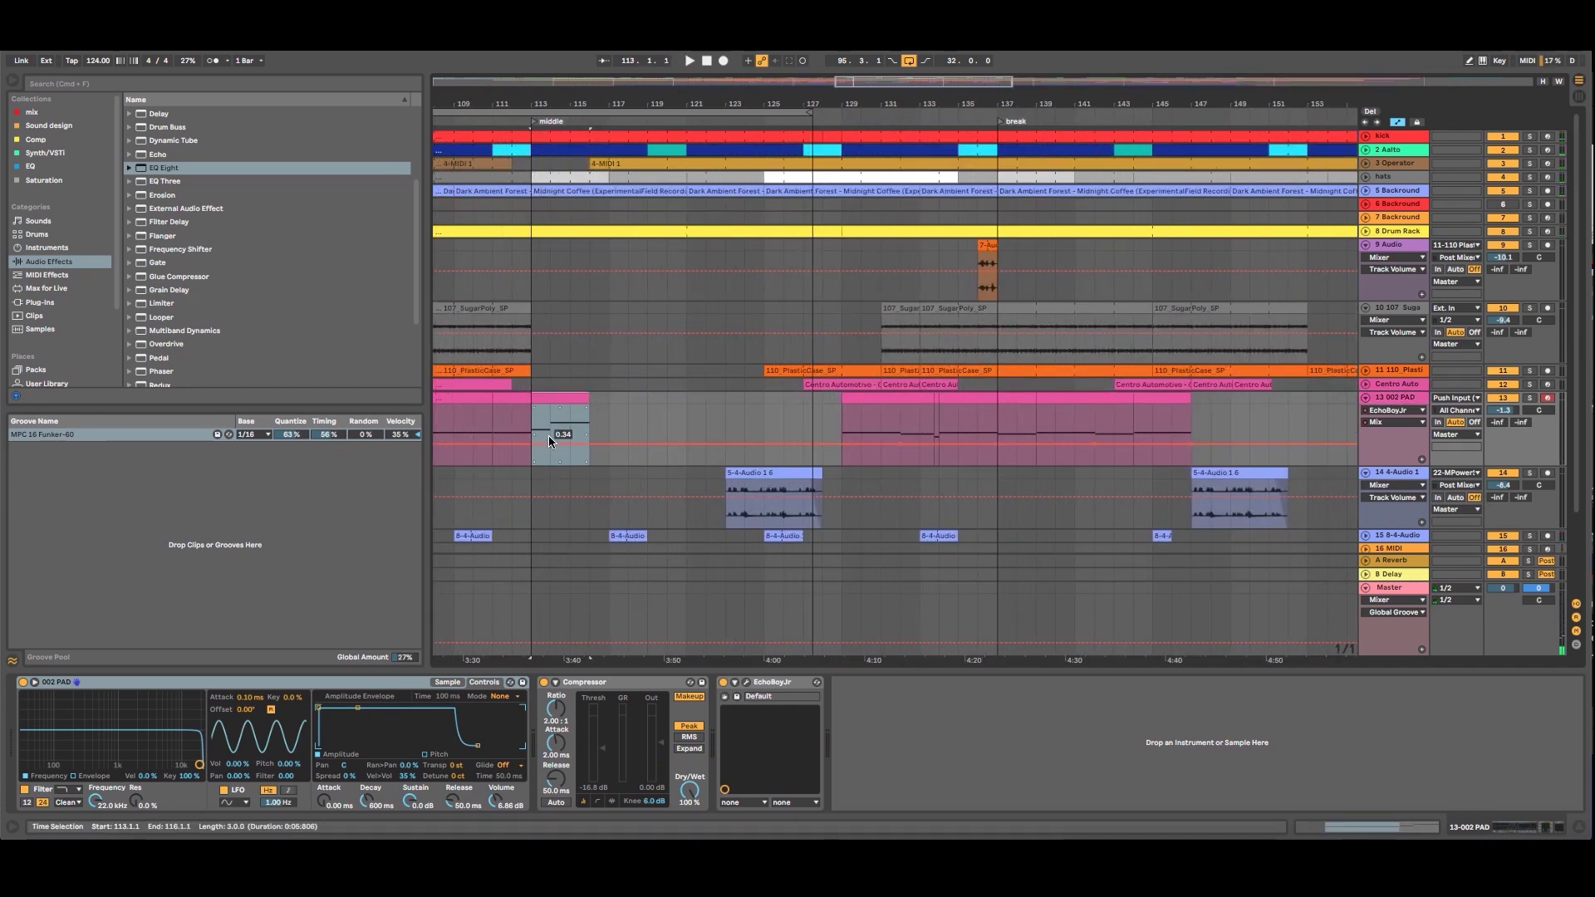
{"action": "left_click", "coordinate": [552, 440]}
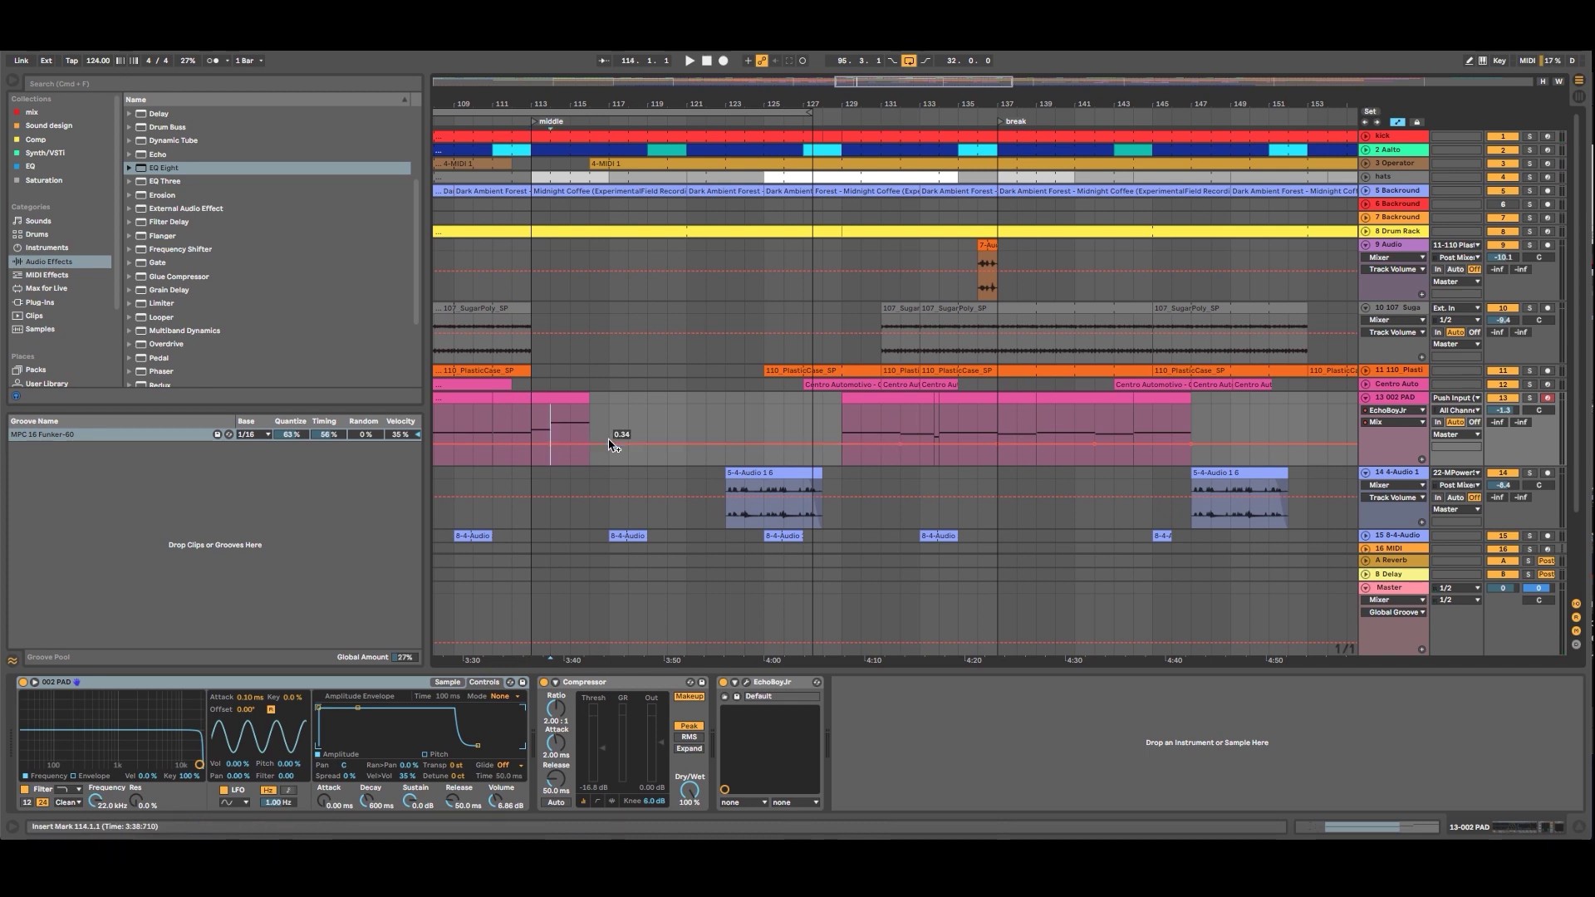
{"action": "left_click", "coordinate": [575, 398]}
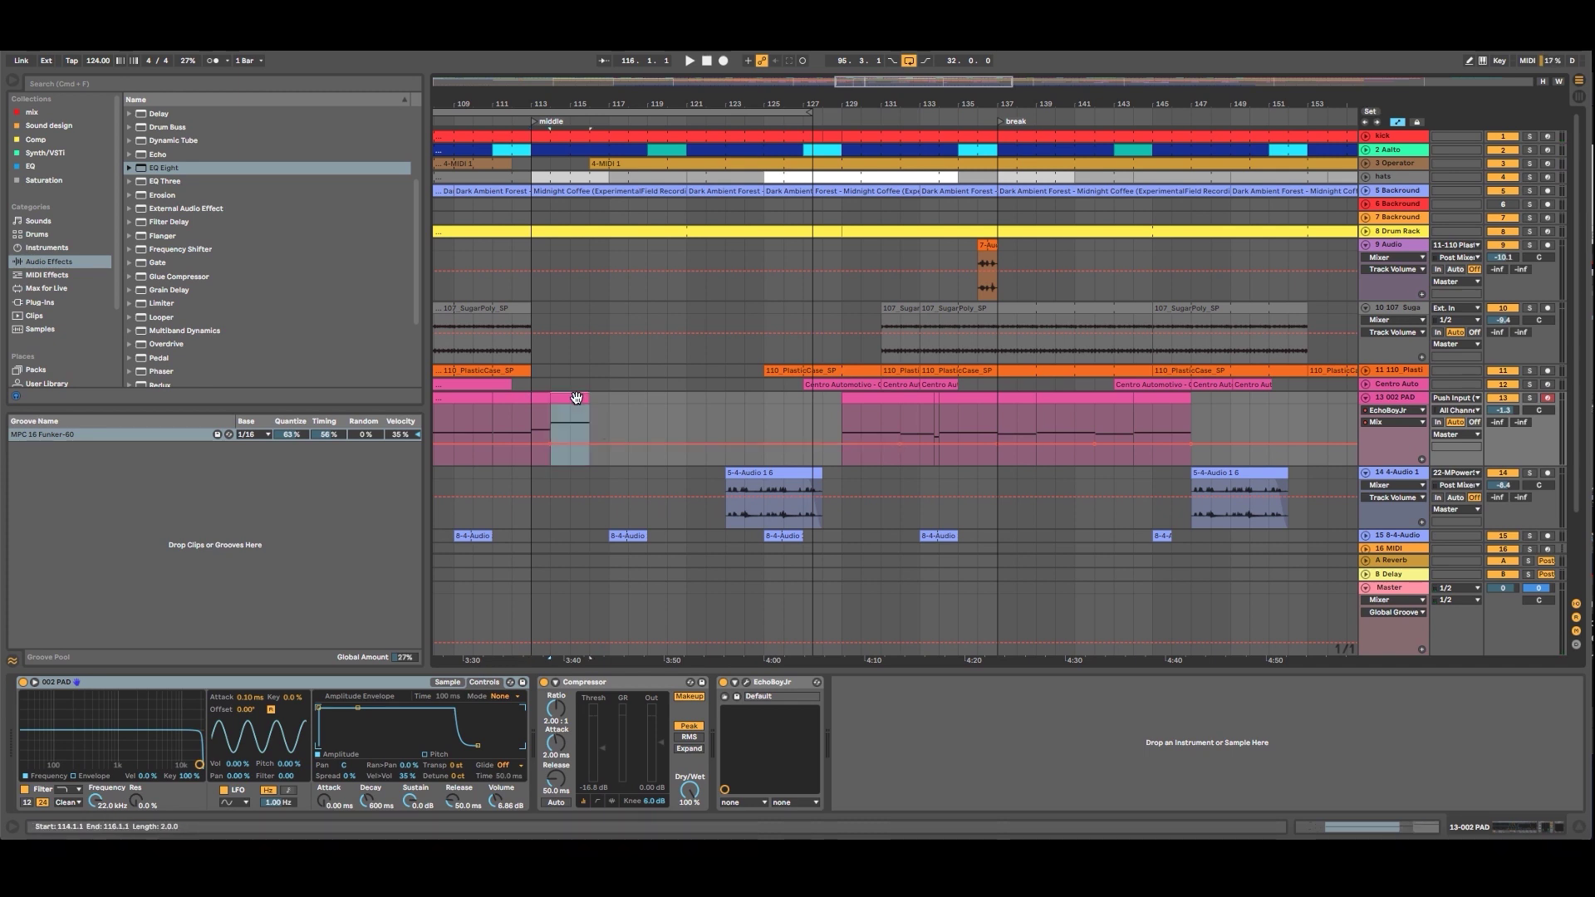
{"action": "key", "text": "super+d"}
{"action": "key", "text": "super+d"}
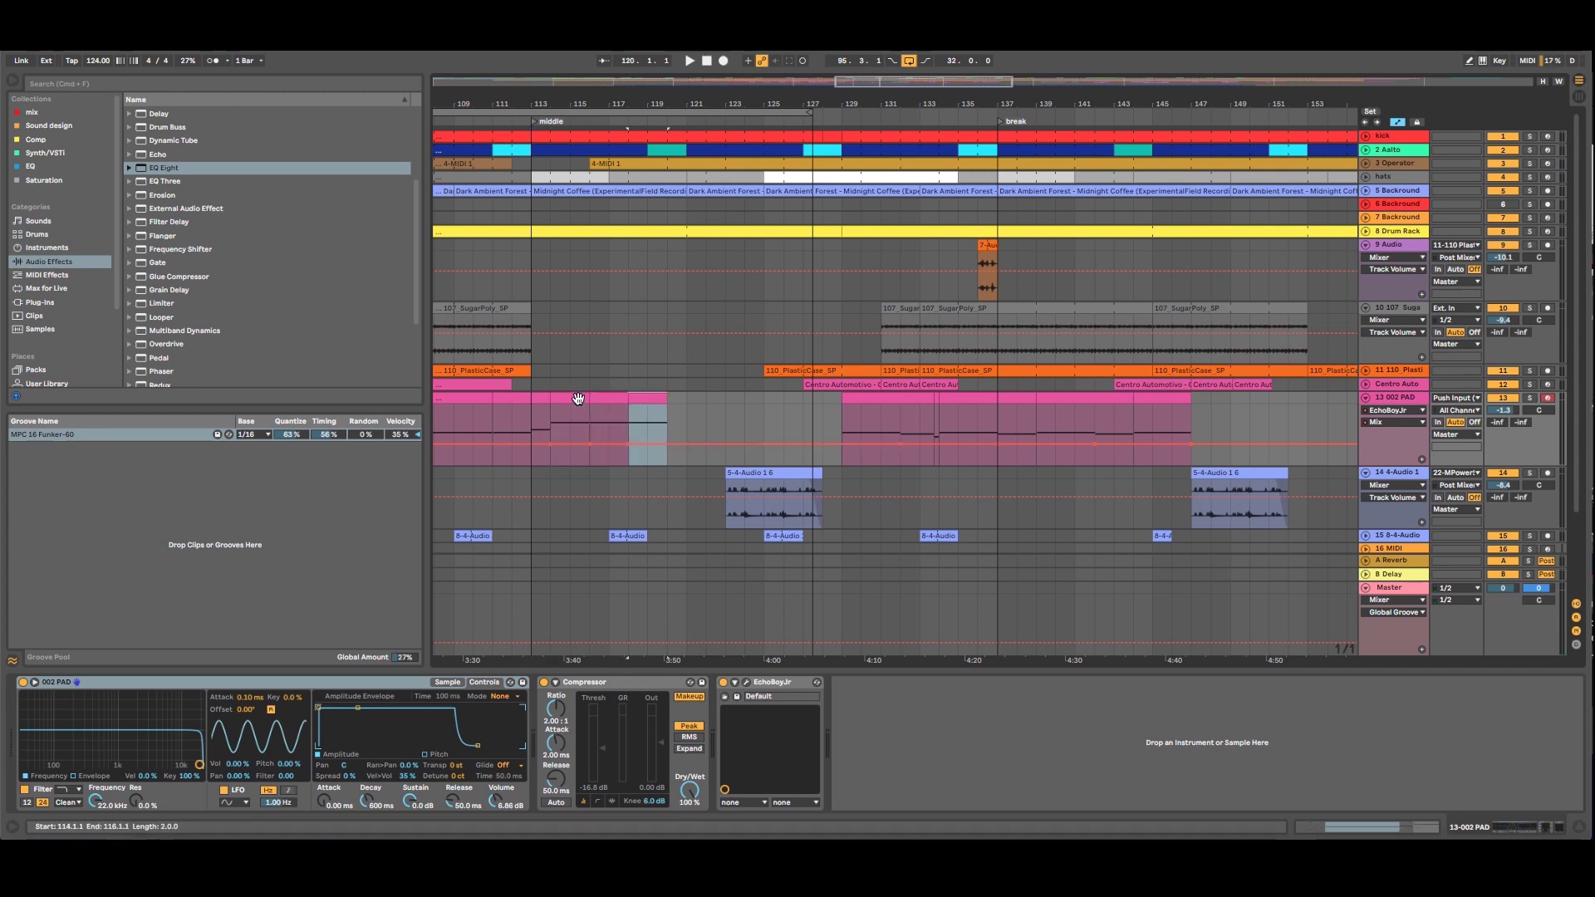
{"action": "key", "text": "super+d"}
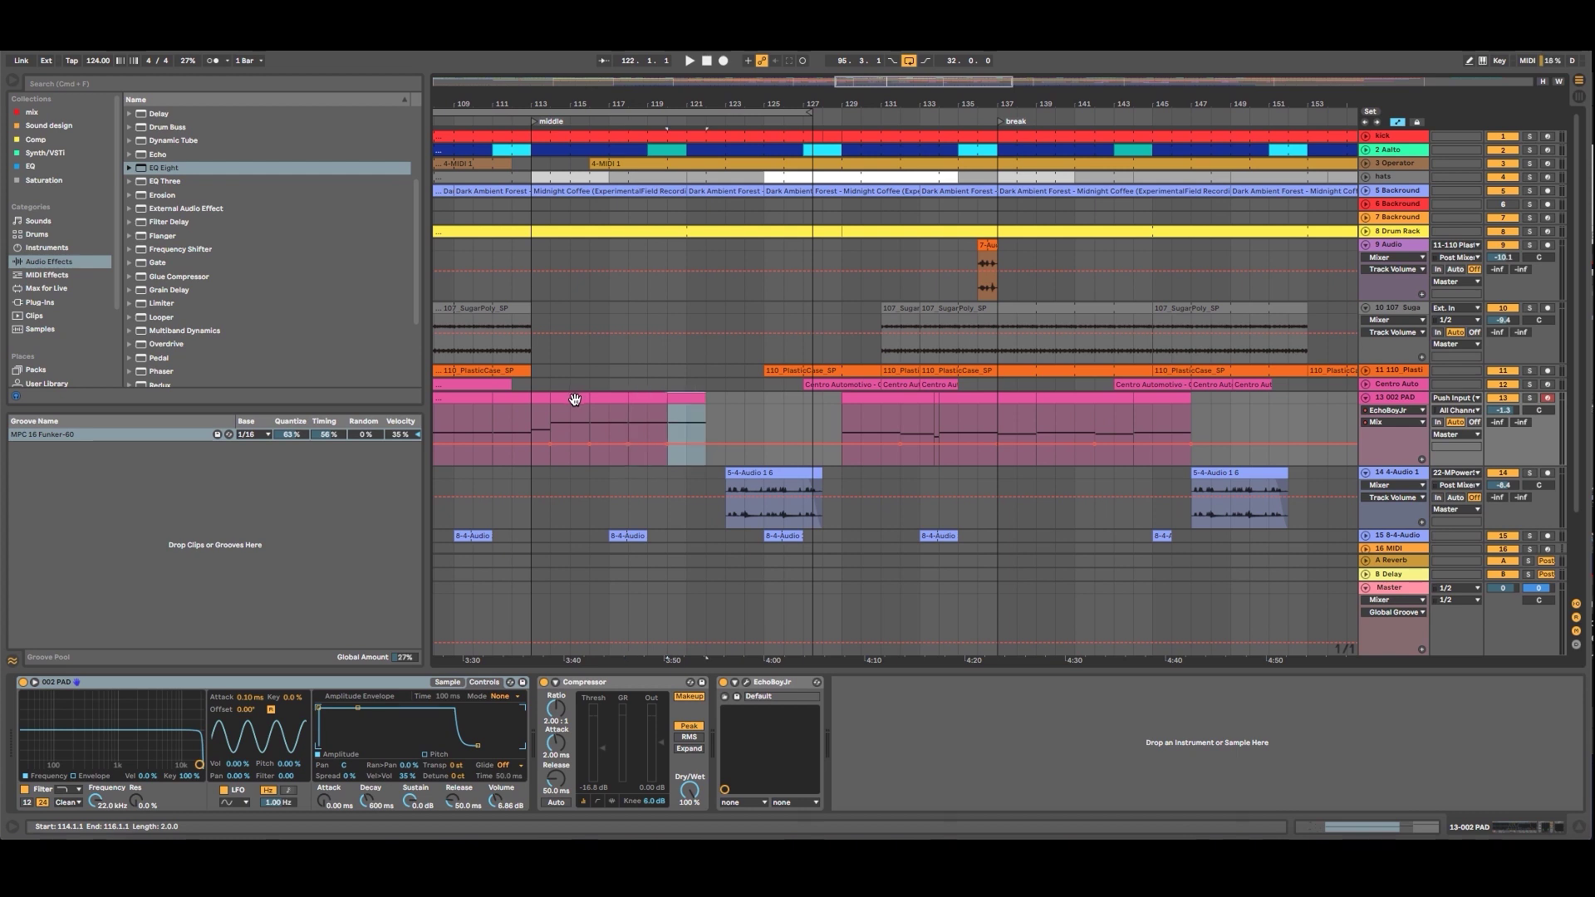
{"action": "key", "text": "super+d"}
{"action": "key", "text": "super+z"}
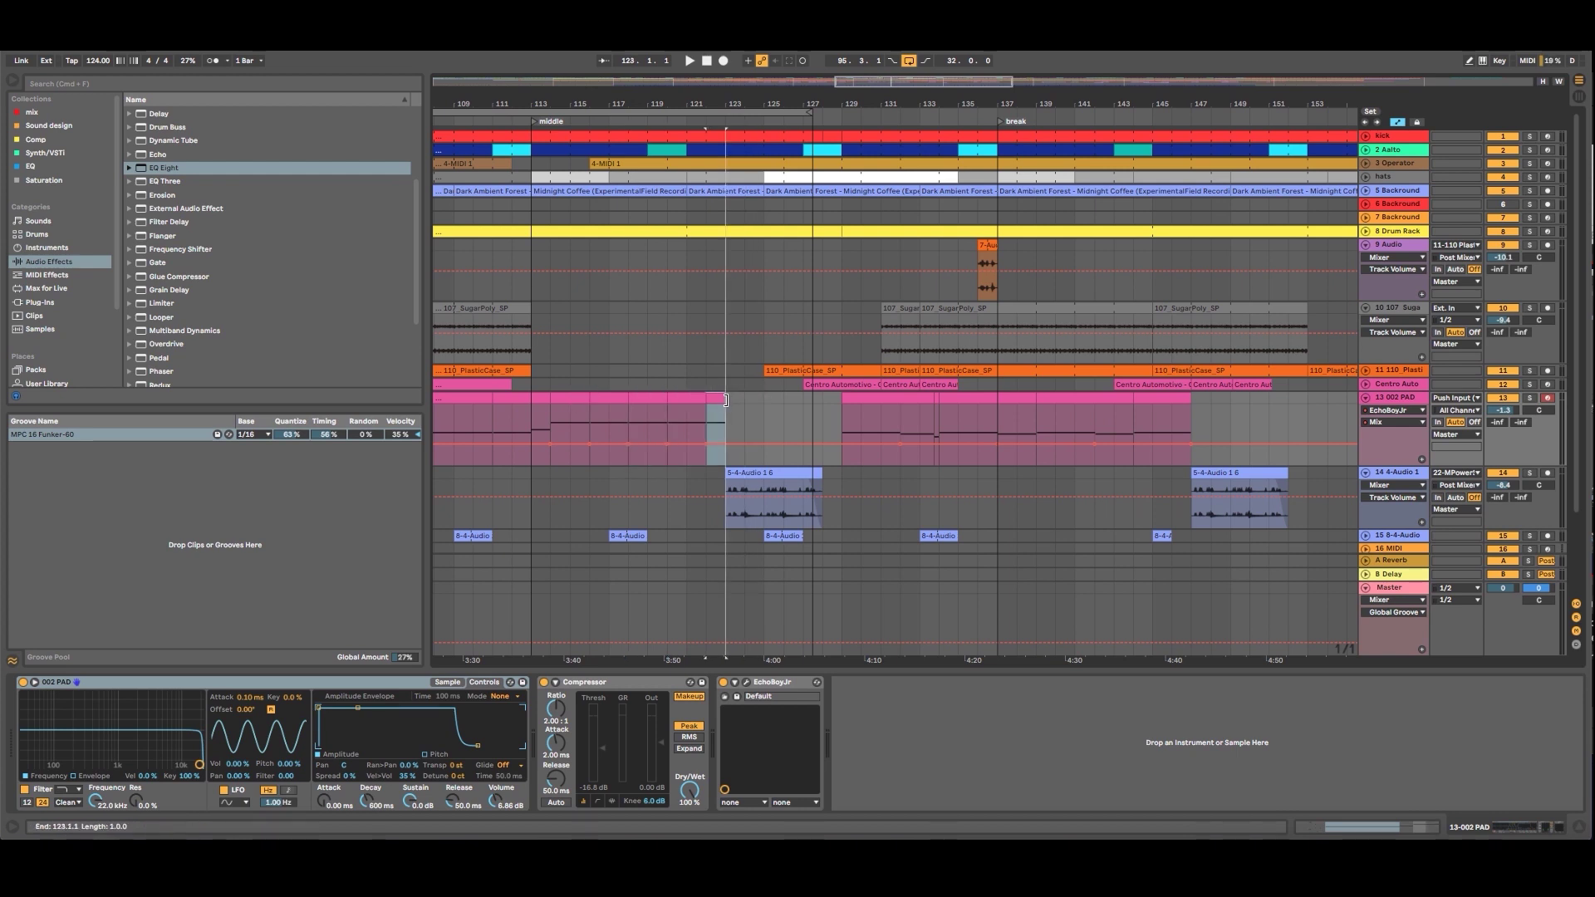
Play from the middle locator and open the pad clip at bars 116 to 118 to examine its notes.
{"action": "left_click", "coordinate": [548, 120]}
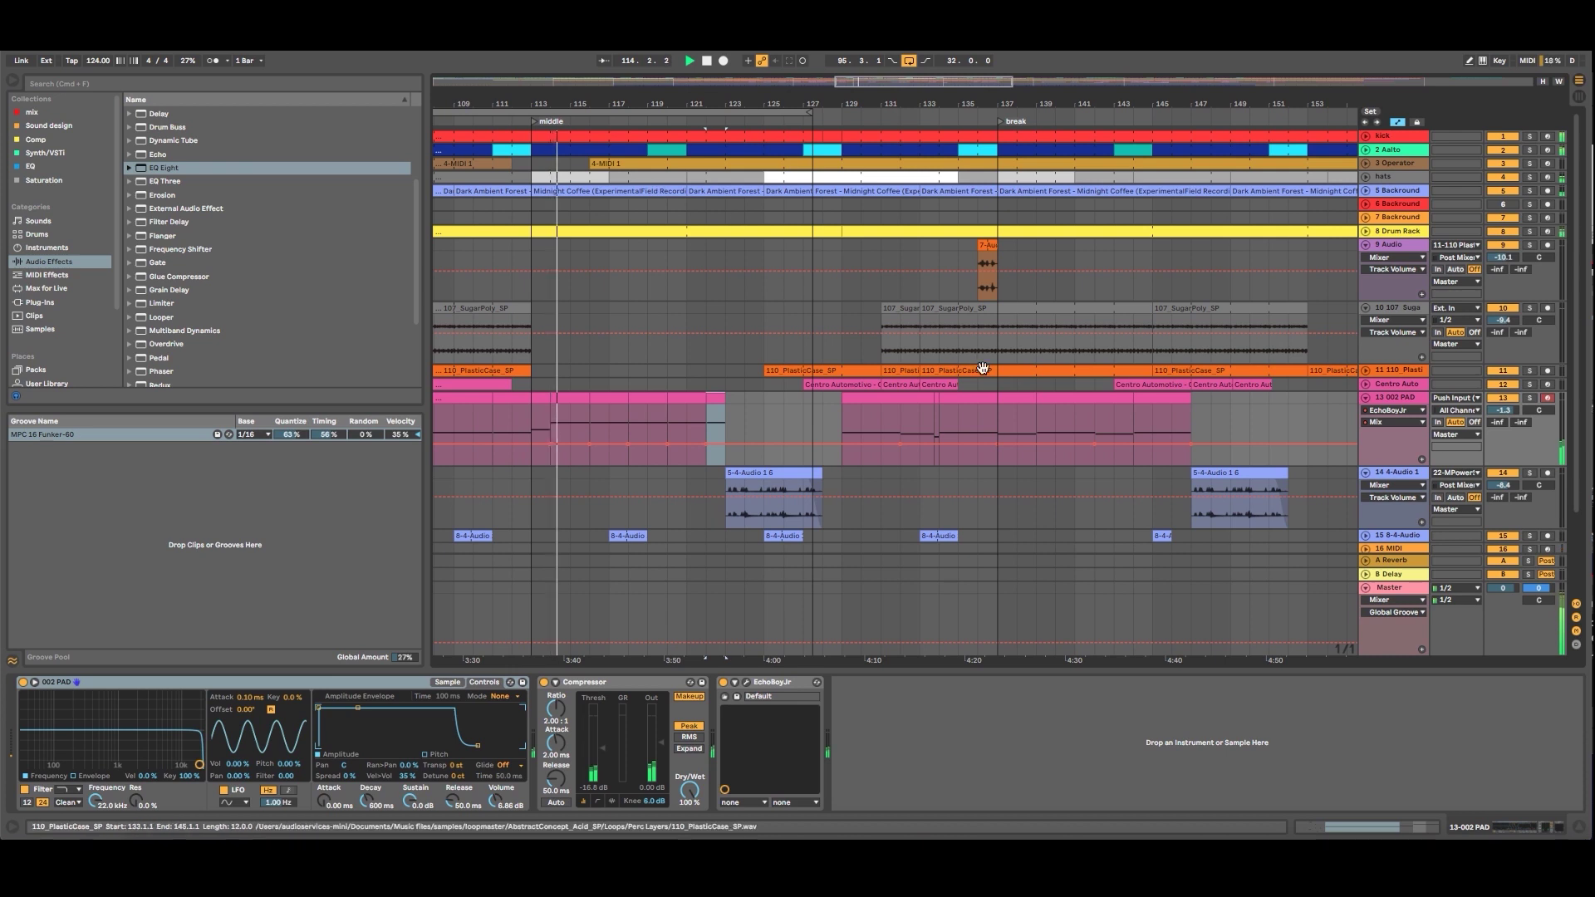
{"action": "left_click", "coordinate": [910, 397]}
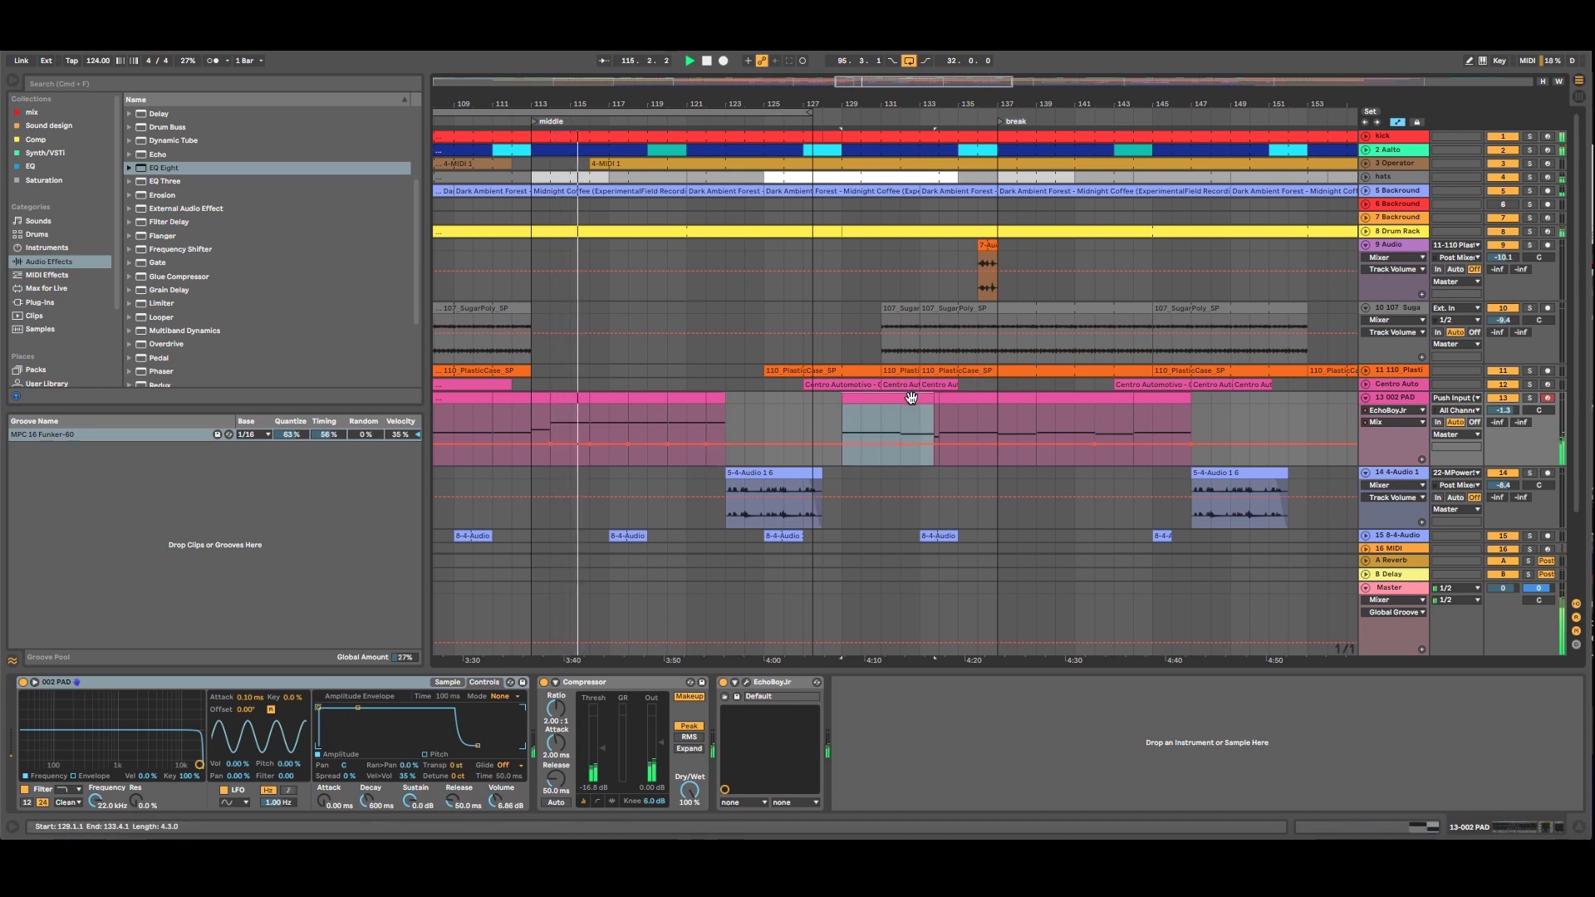
{"action": "left_click", "coordinate": [1392, 400]}
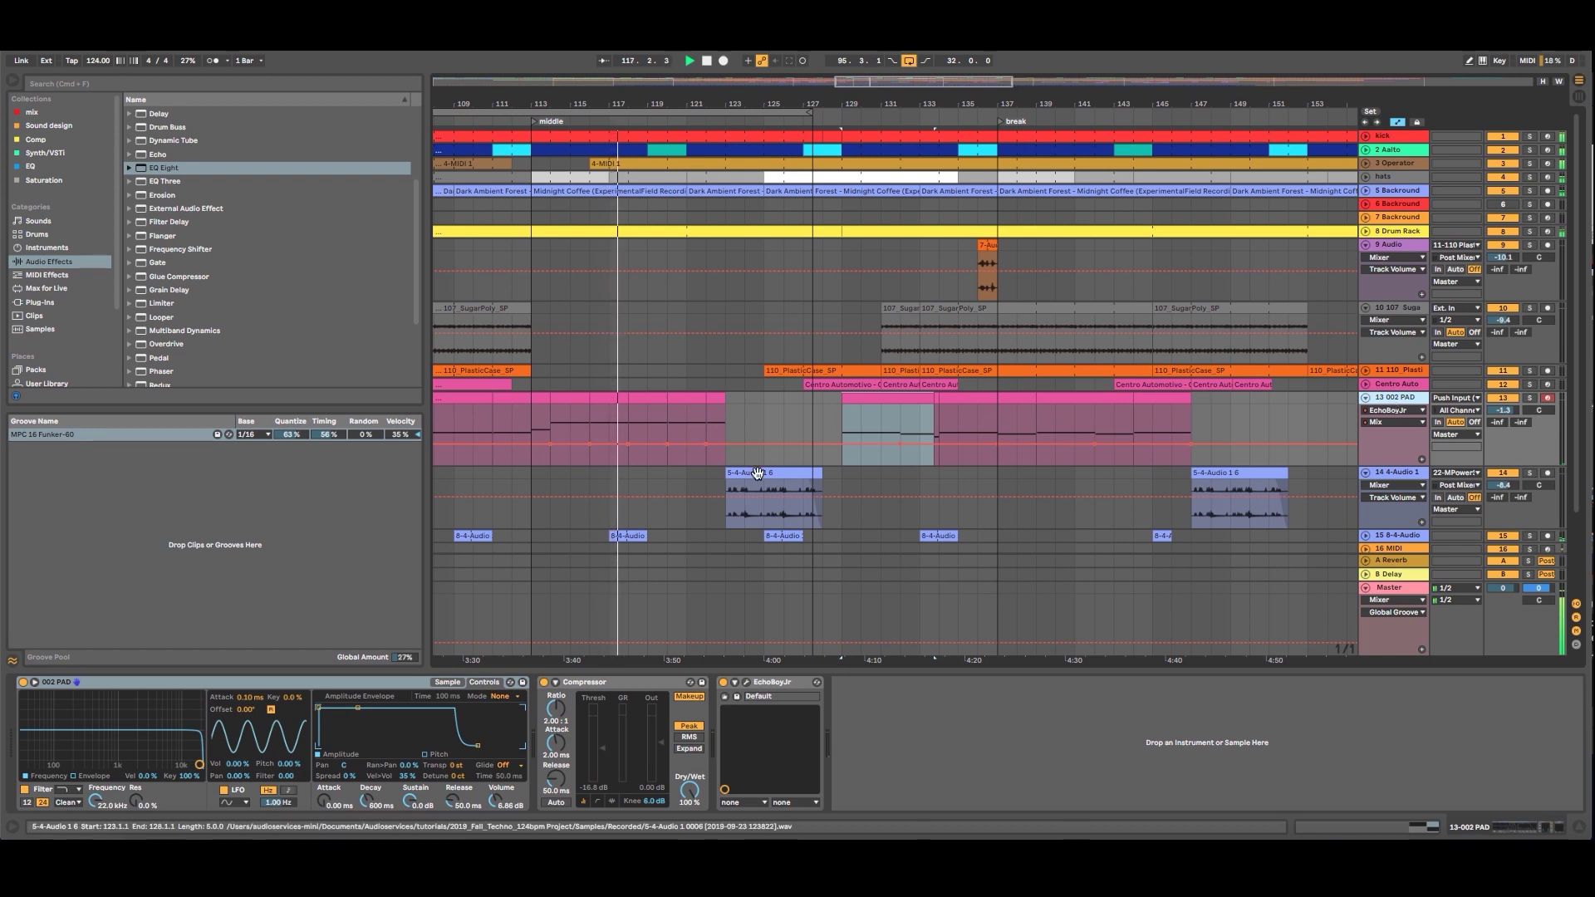
{"action": "double_click", "coordinate": [617, 400]}
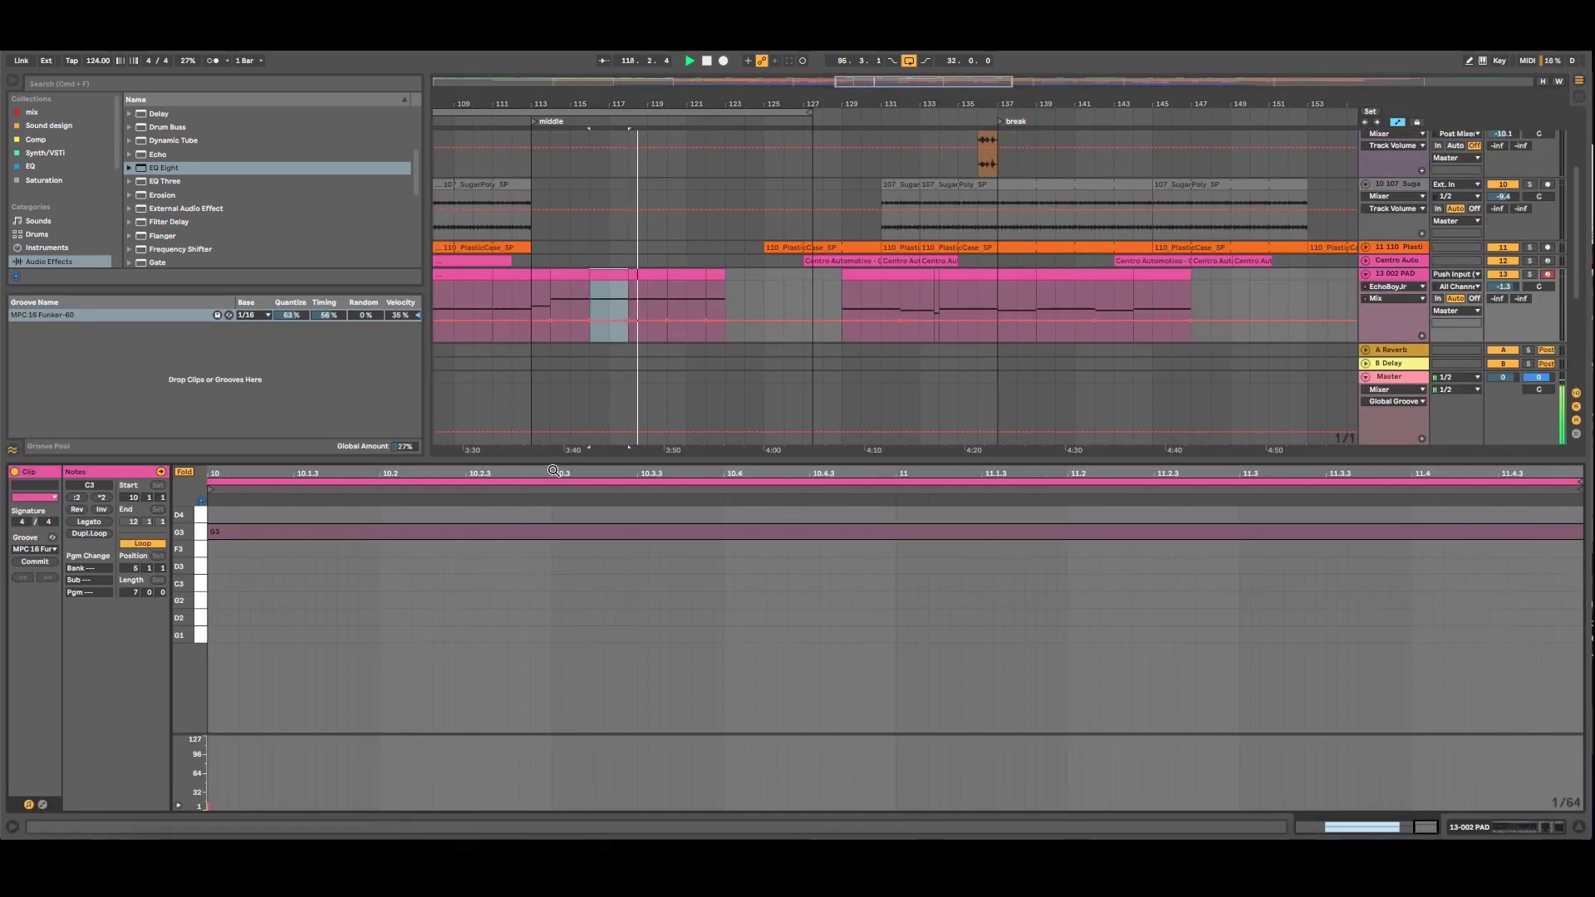
{"action": "left_click_drag", "start_coordinate": [604, 476], "coordinate": [959, 477]}
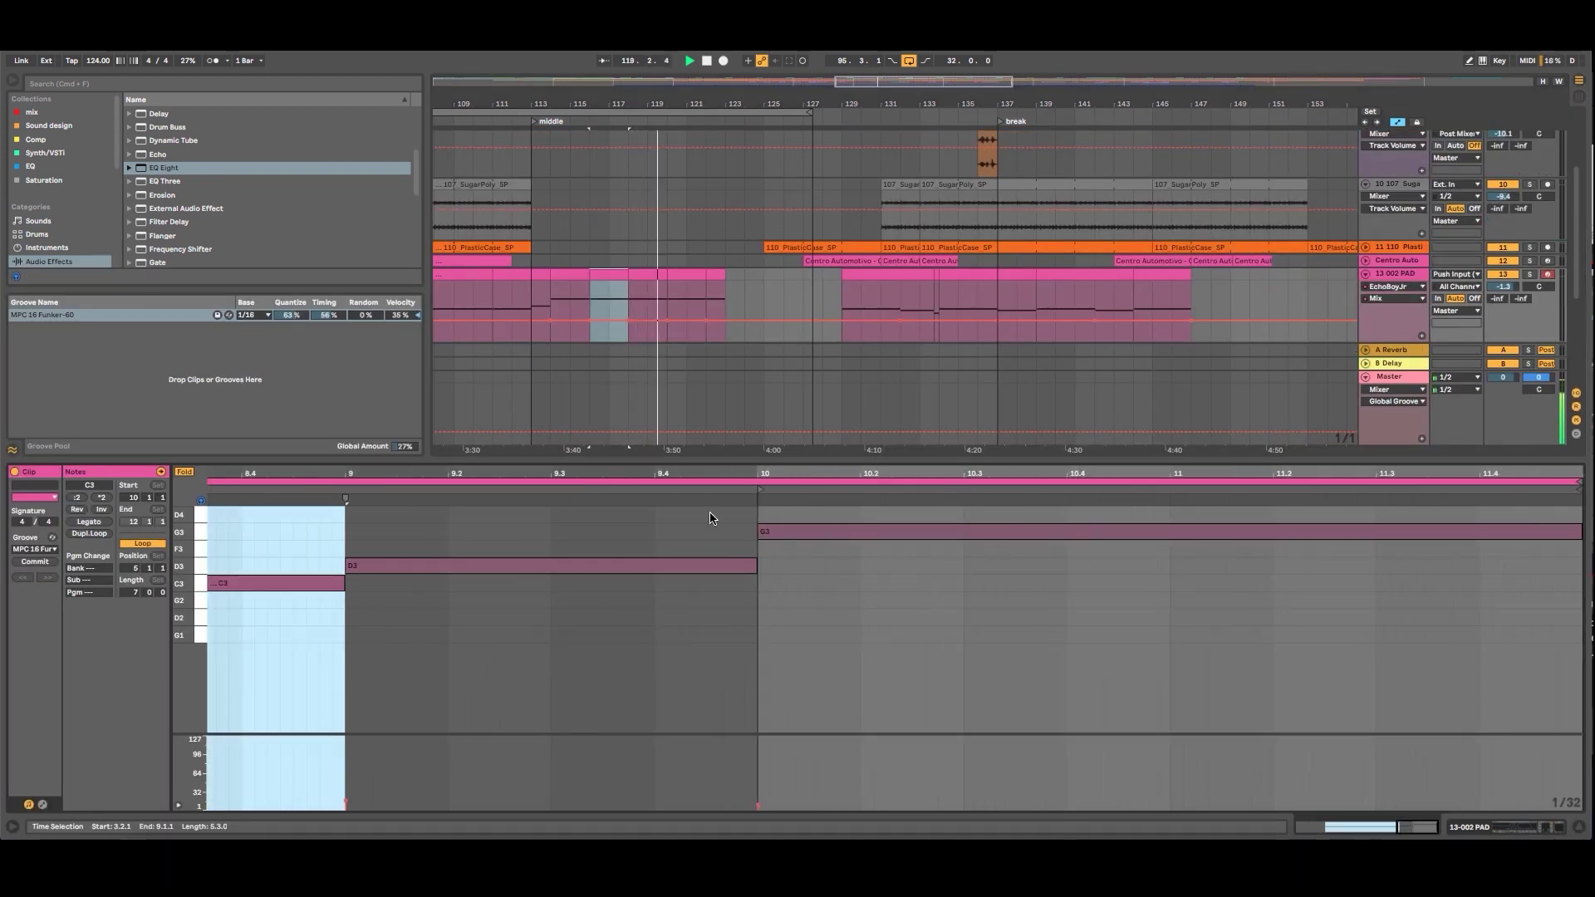
{"action": "left_click_drag", "start_coordinate": [710, 475], "coordinate": [1283, 469]}
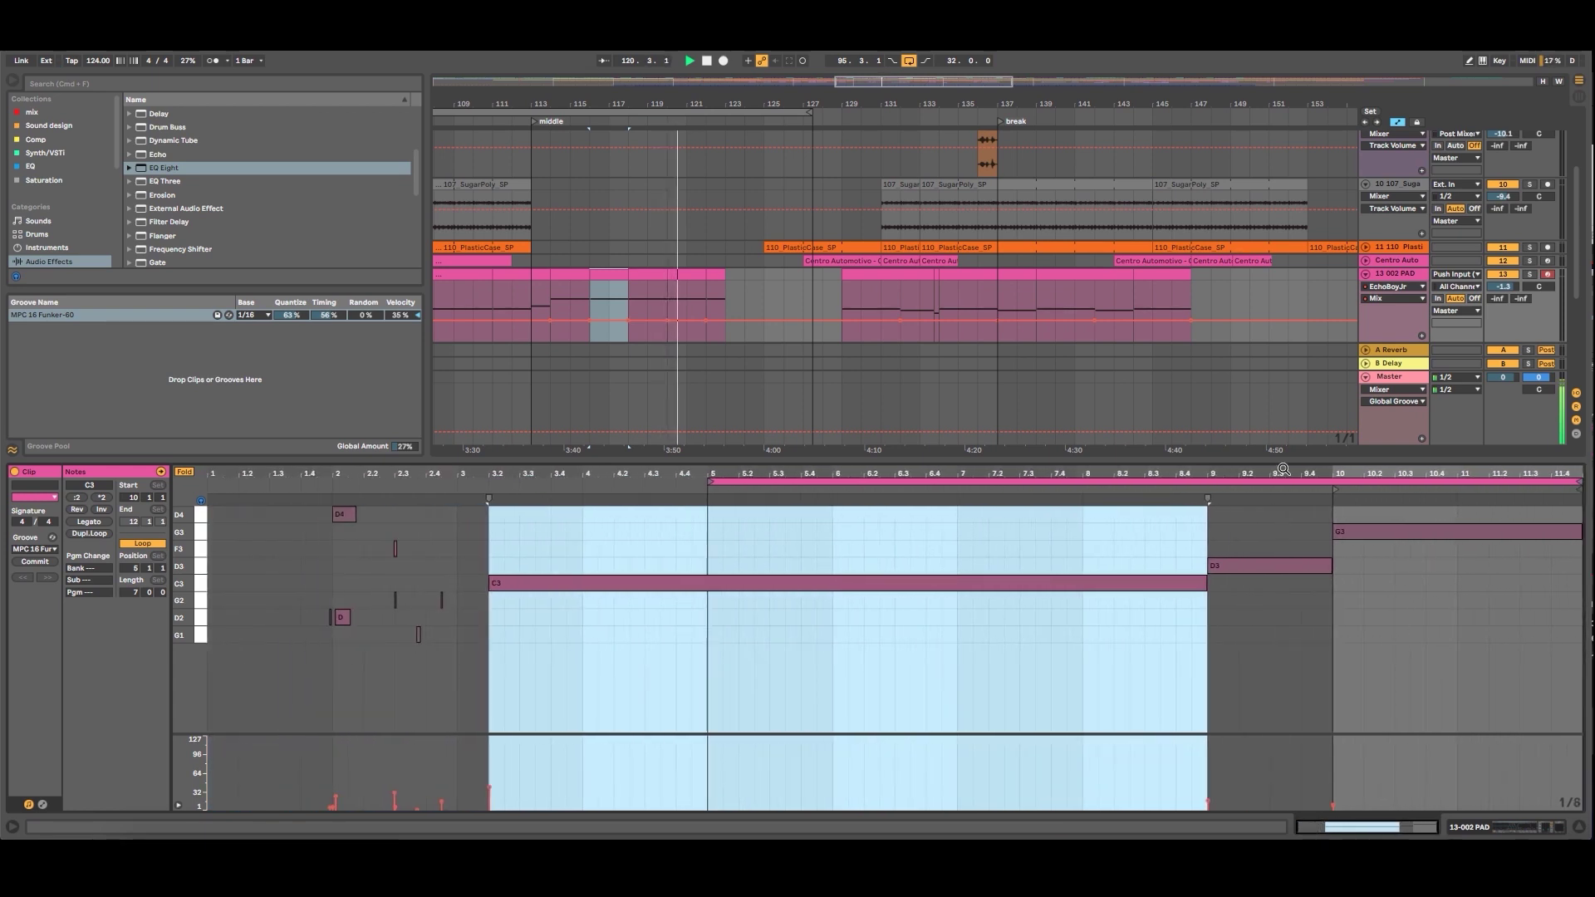
Open the pad clip at bars 114 to 116 and delete its D3 and G3 notes.
{"action": "left_click", "coordinate": [606, 275]}
{"action": "left_click", "coordinate": [575, 273]}
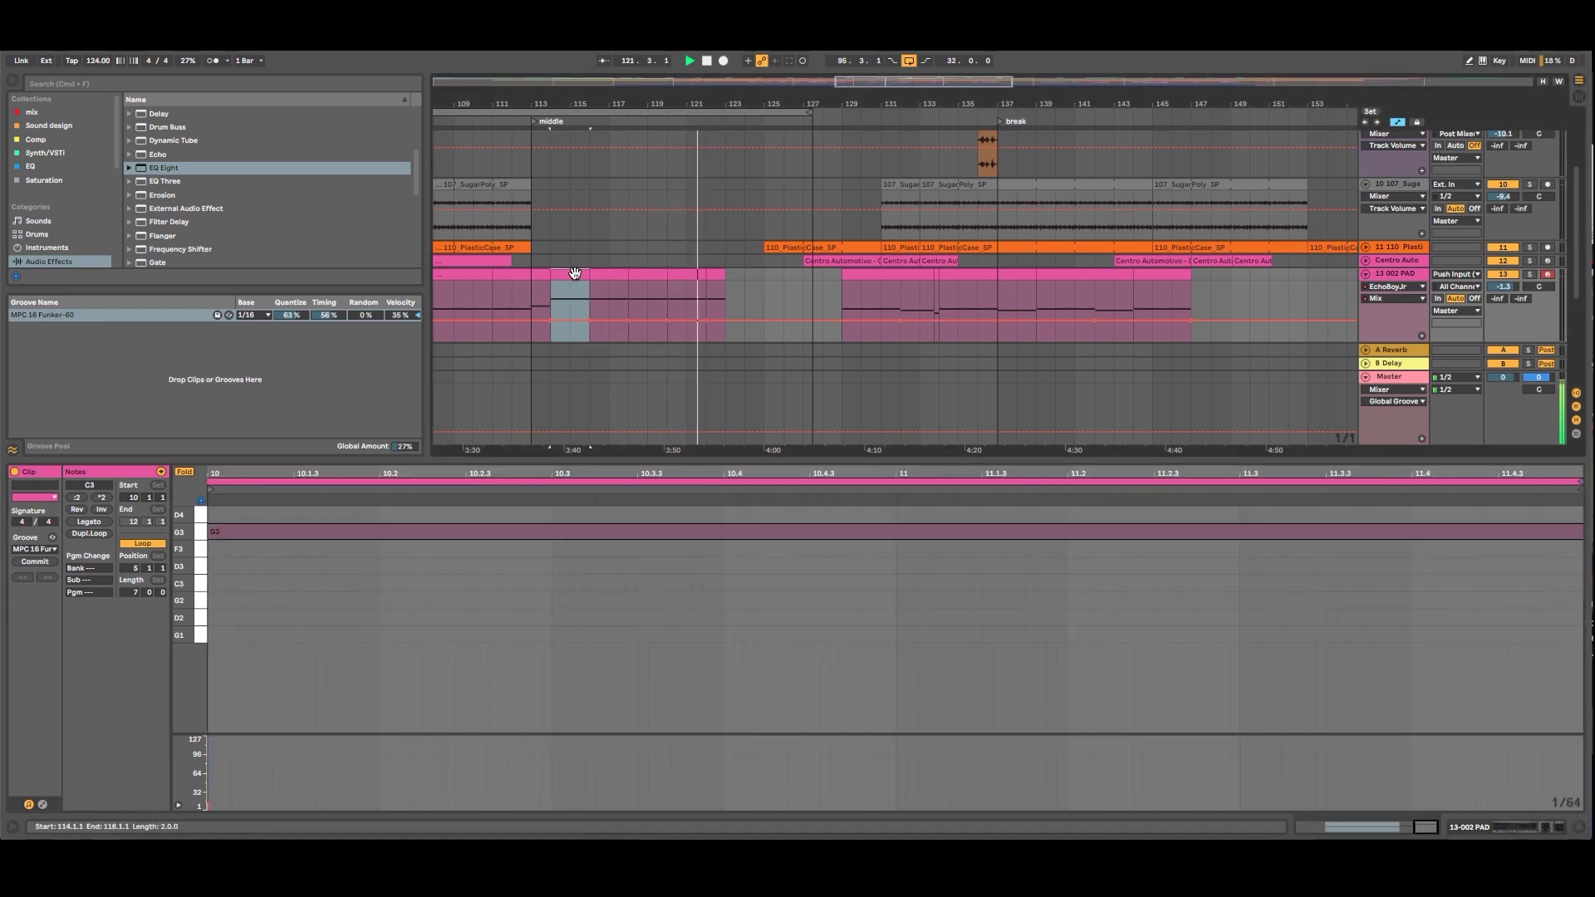
{"action": "left_click_drag", "start_coordinate": [639, 475], "coordinate": [644, 357]}
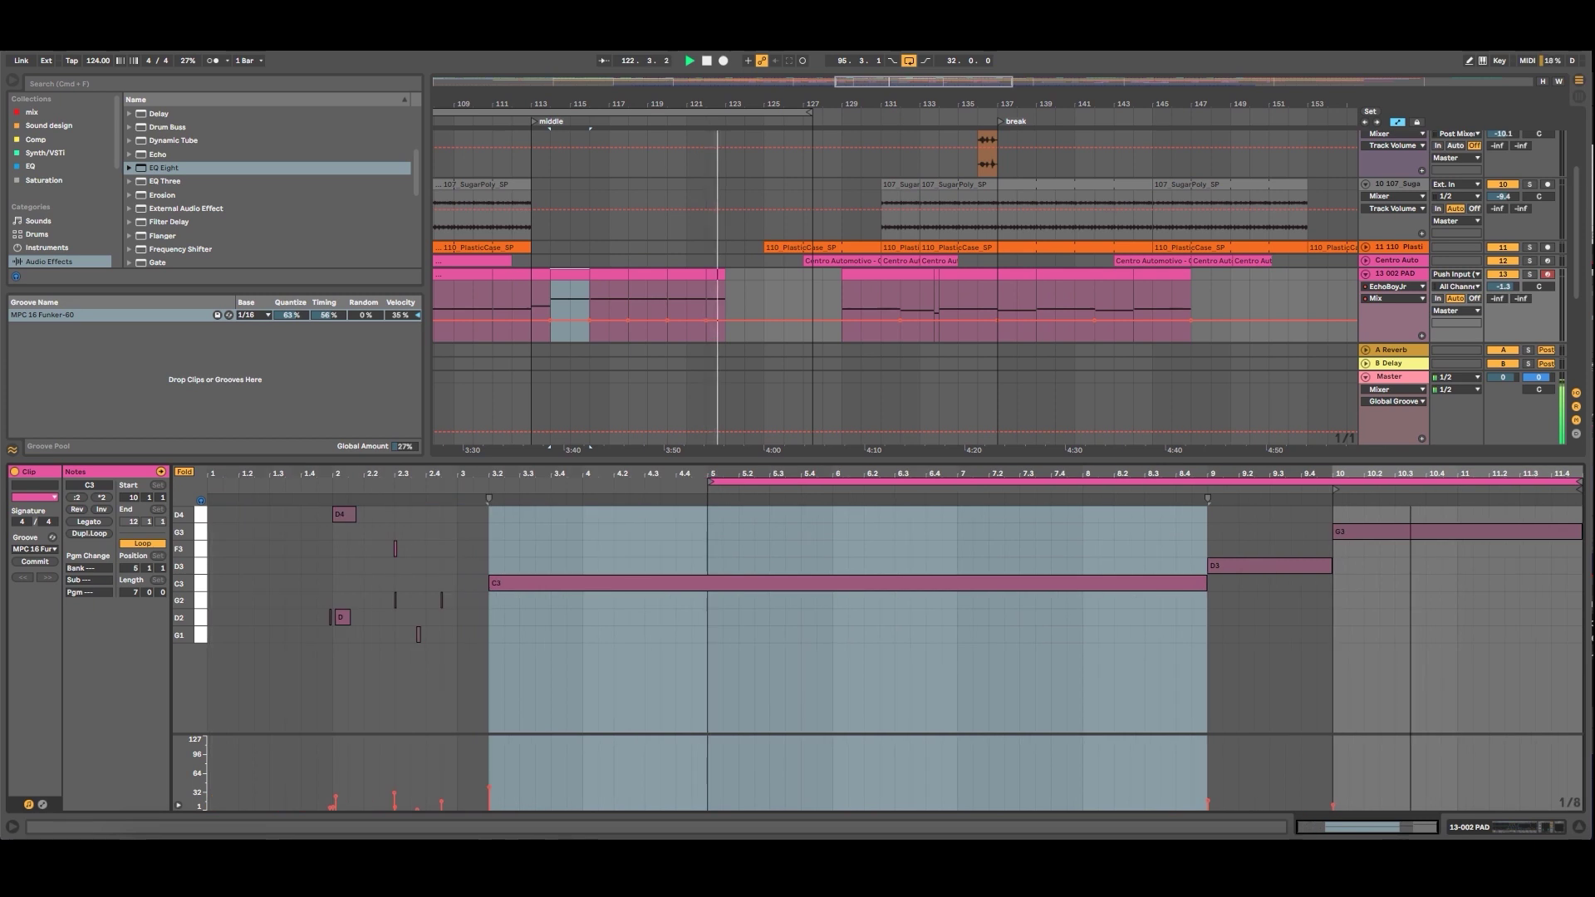
{"action": "left_click", "coordinate": [1258, 565]}
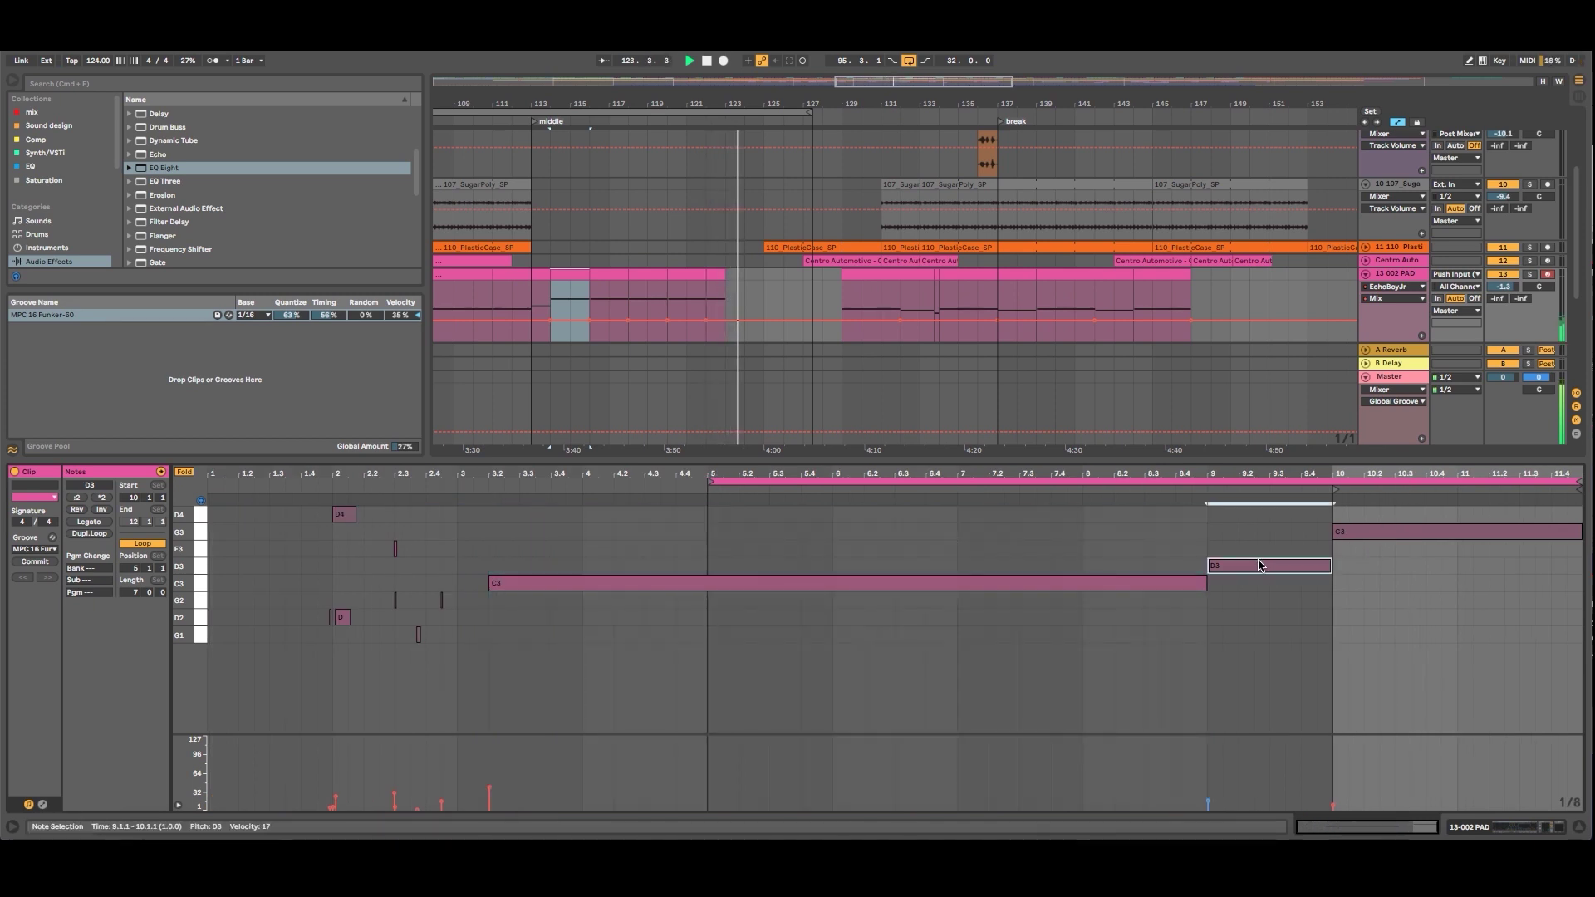
{"action": "left_click", "coordinate": [1382, 531], "text": "shift"}
{"action": "key", "text": "Delete"}
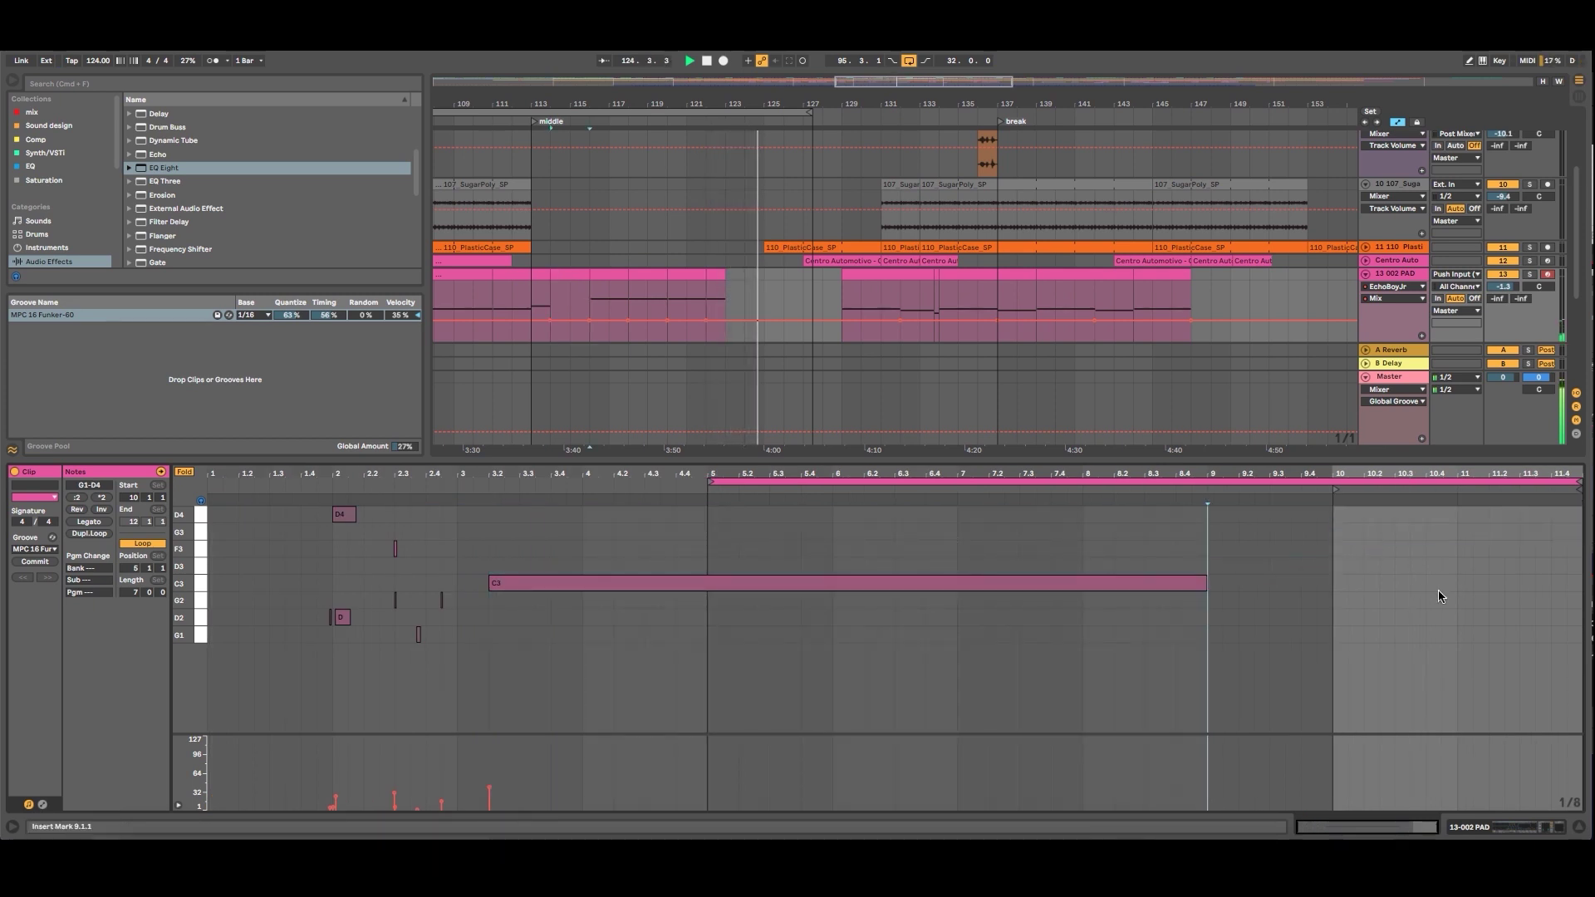
Lengthen the C3 note from clip bar 9 to past the clip's end at bar 12.
{"action": "left_click_drag", "start_coordinate": [1205, 583], "coordinate": [1588, 575]}
{"action": "left_click_drag", "start_coordinate": [1400, 470], "coordinate": [1400, 459]}
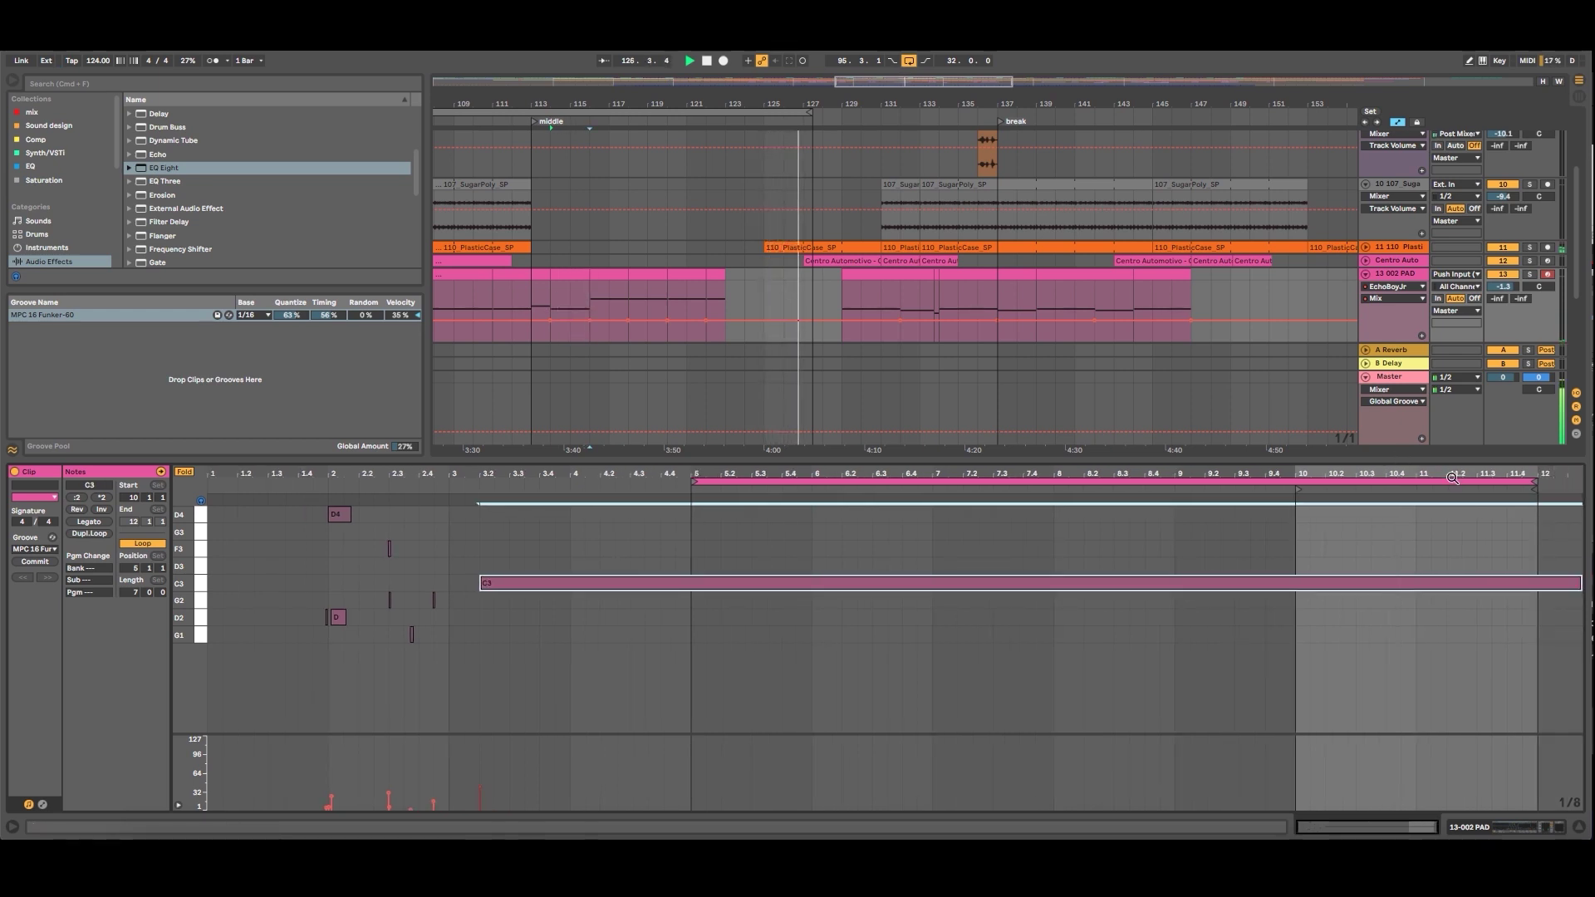
{"action": "left_click", "coordinate": [1577, 583]}
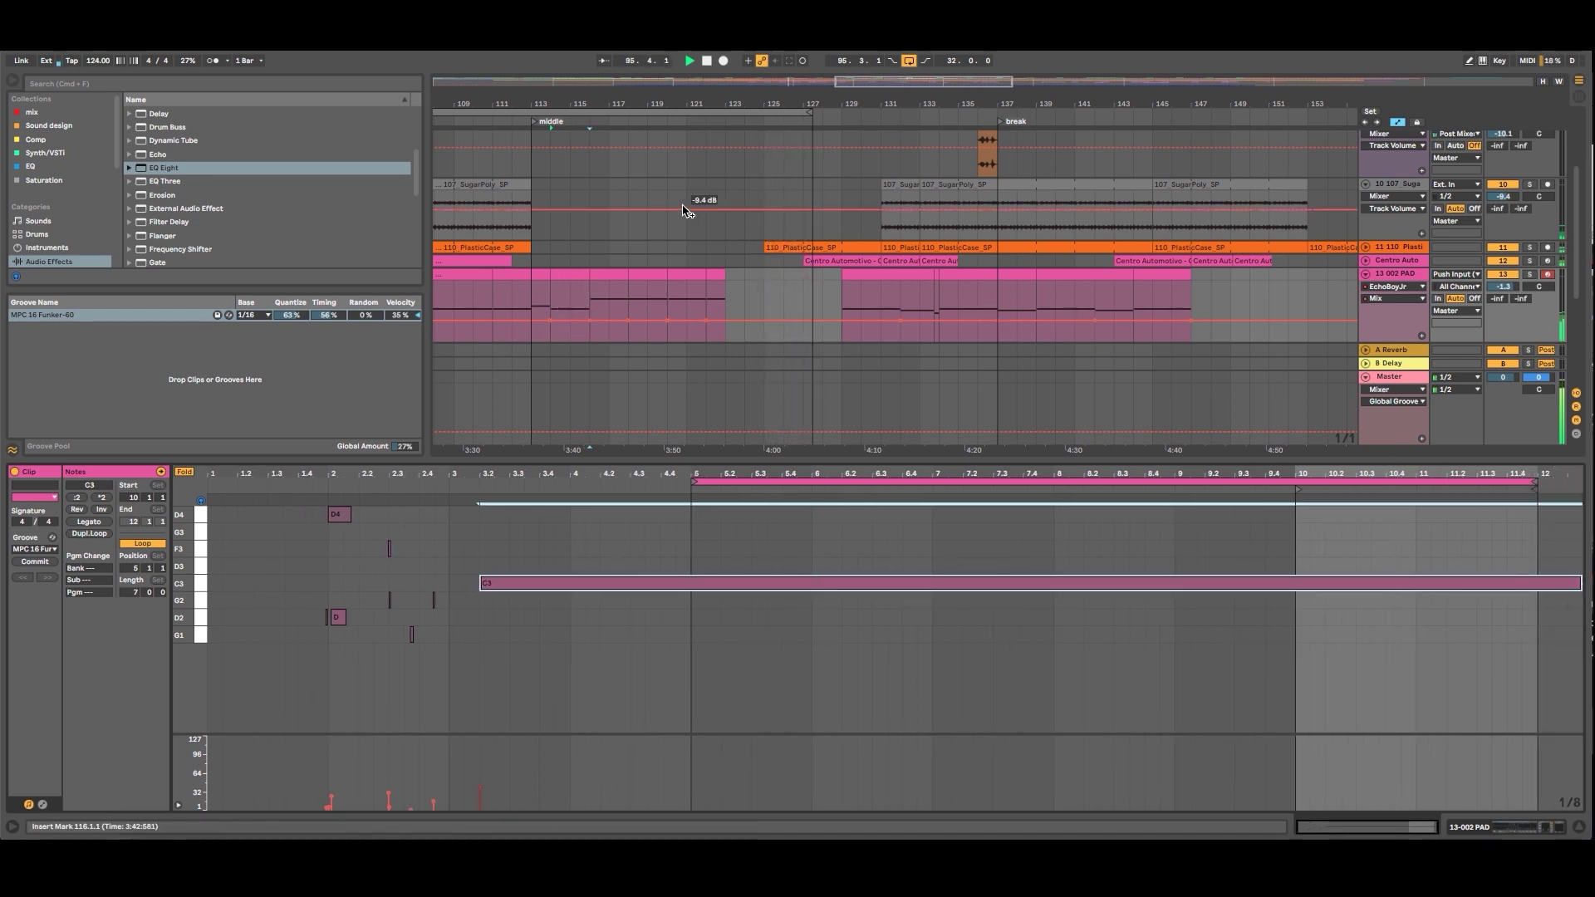
Delete the D3 and G3 notes in the pad clip at bars 116 to 118 and lengthen its C3 note to the clip's end.
{"action": "left_click", "coordinate": [614, 273]}
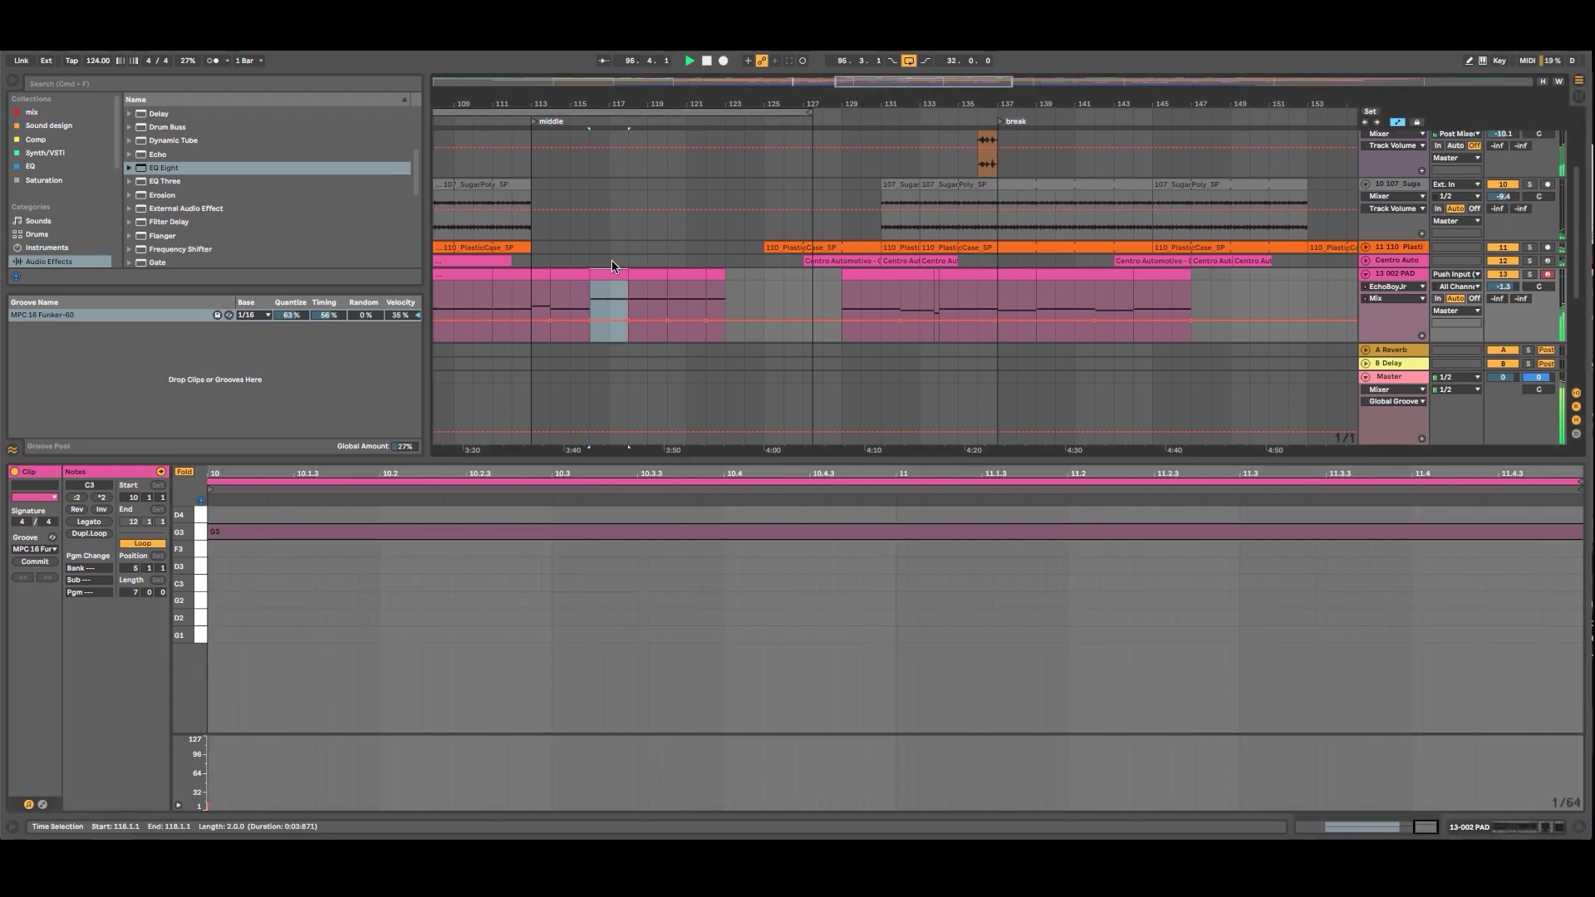
{"action": "double_click", "coordinate": [639, 469]}
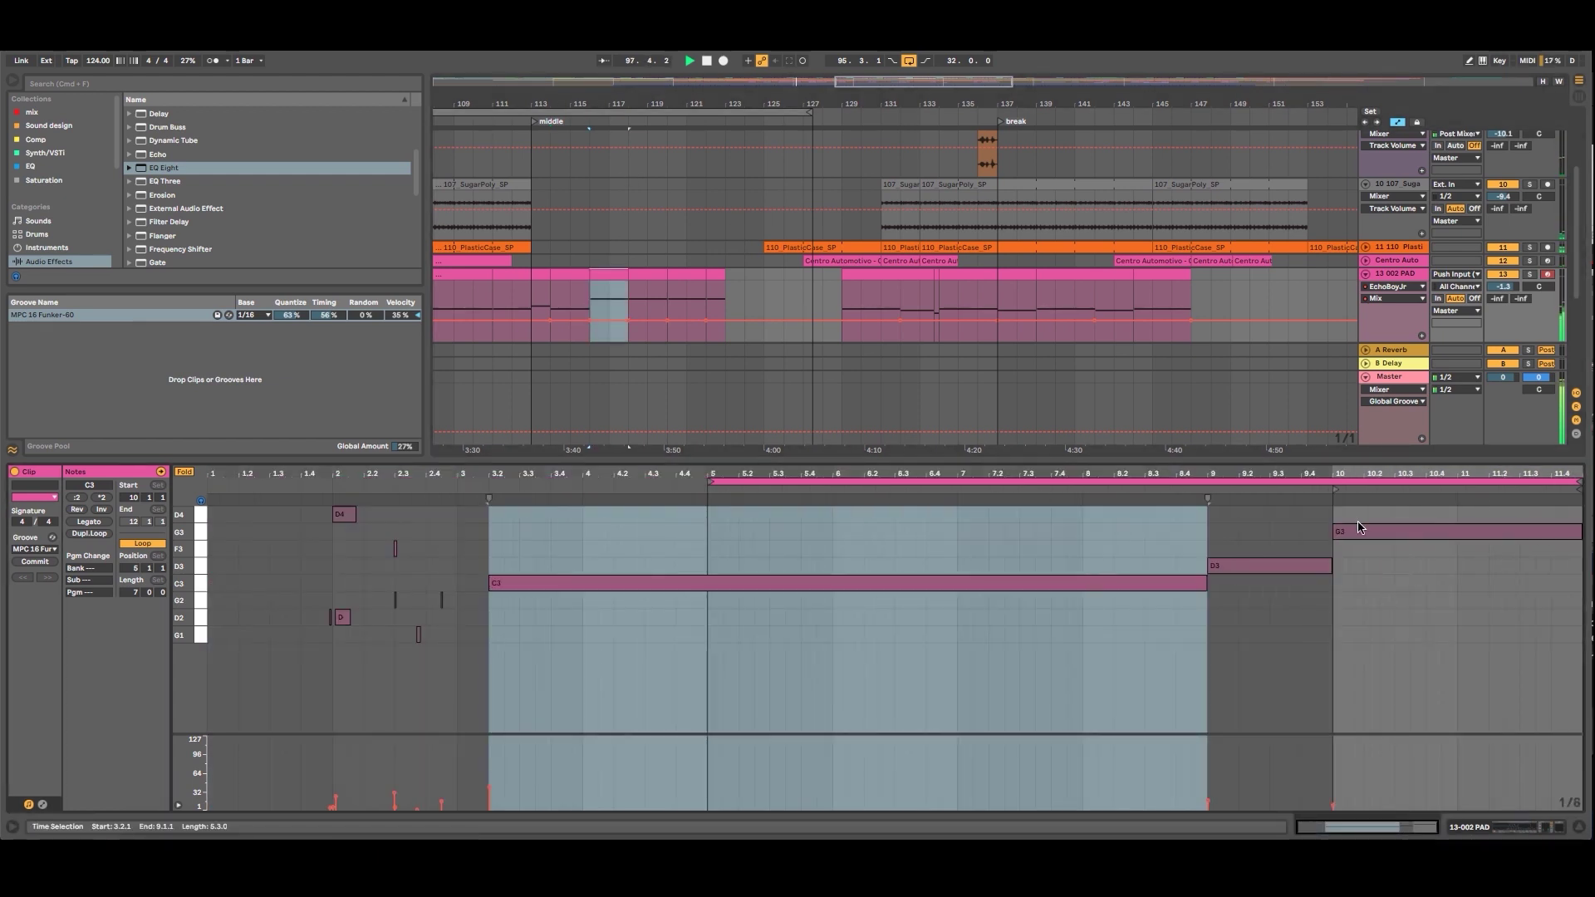
{"action": "left_click", "coordinate": [1269, 573]}
{"action": "left_click_drag", "start_coordinate": [1317, 575], "coordinate": [1474, 575]}
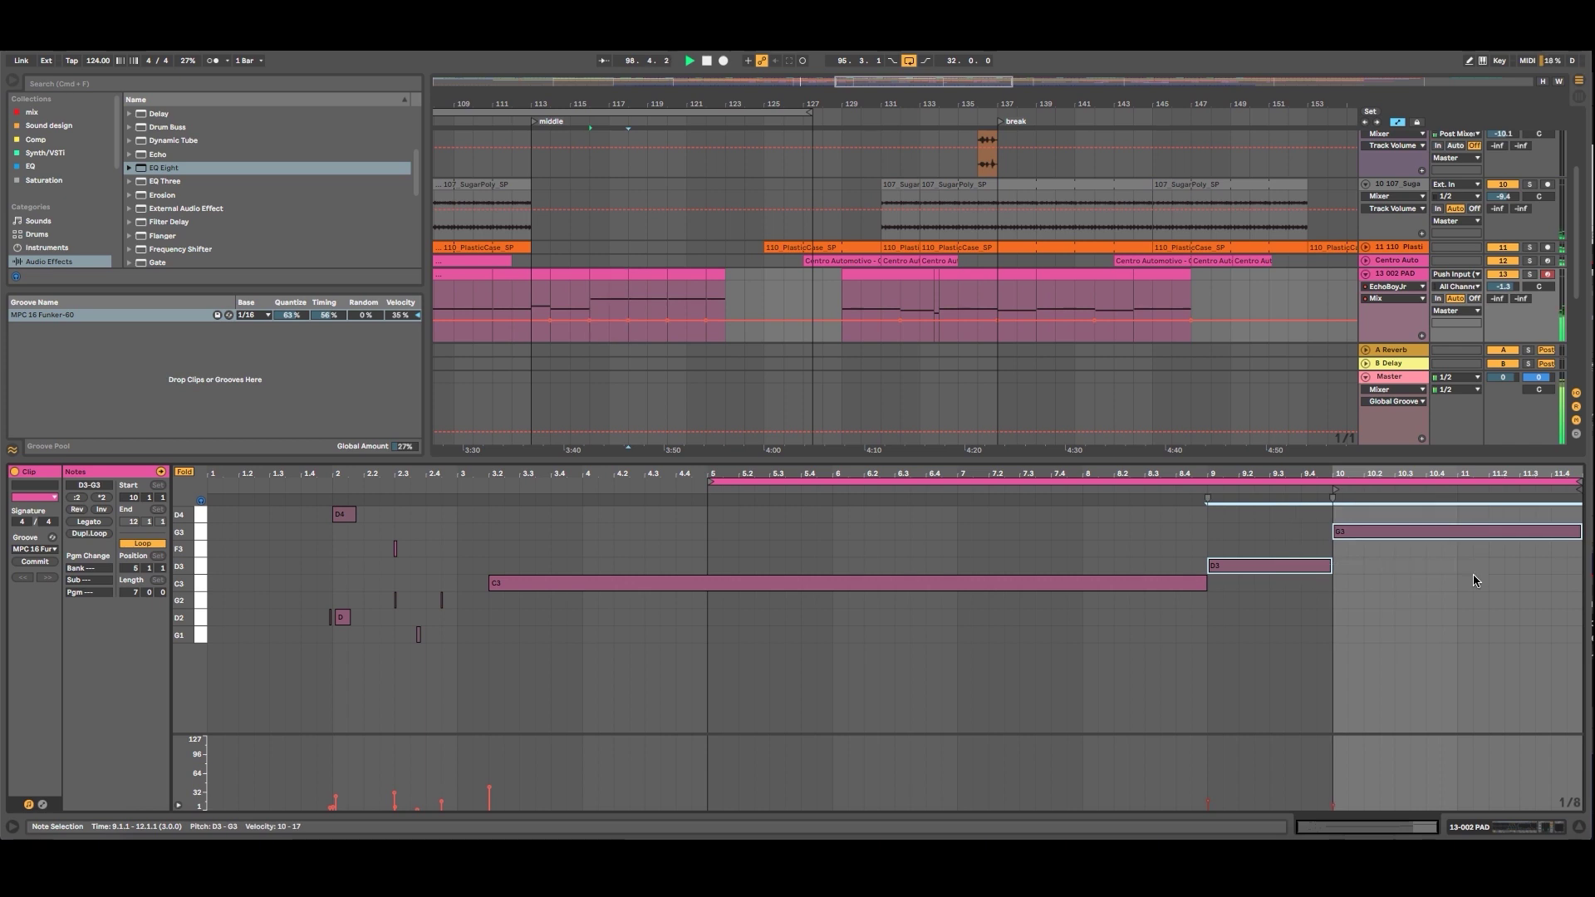
{"action": "key", "text": "Delete"}
{"action": "left_click", "coordinate": [1393, 584]}
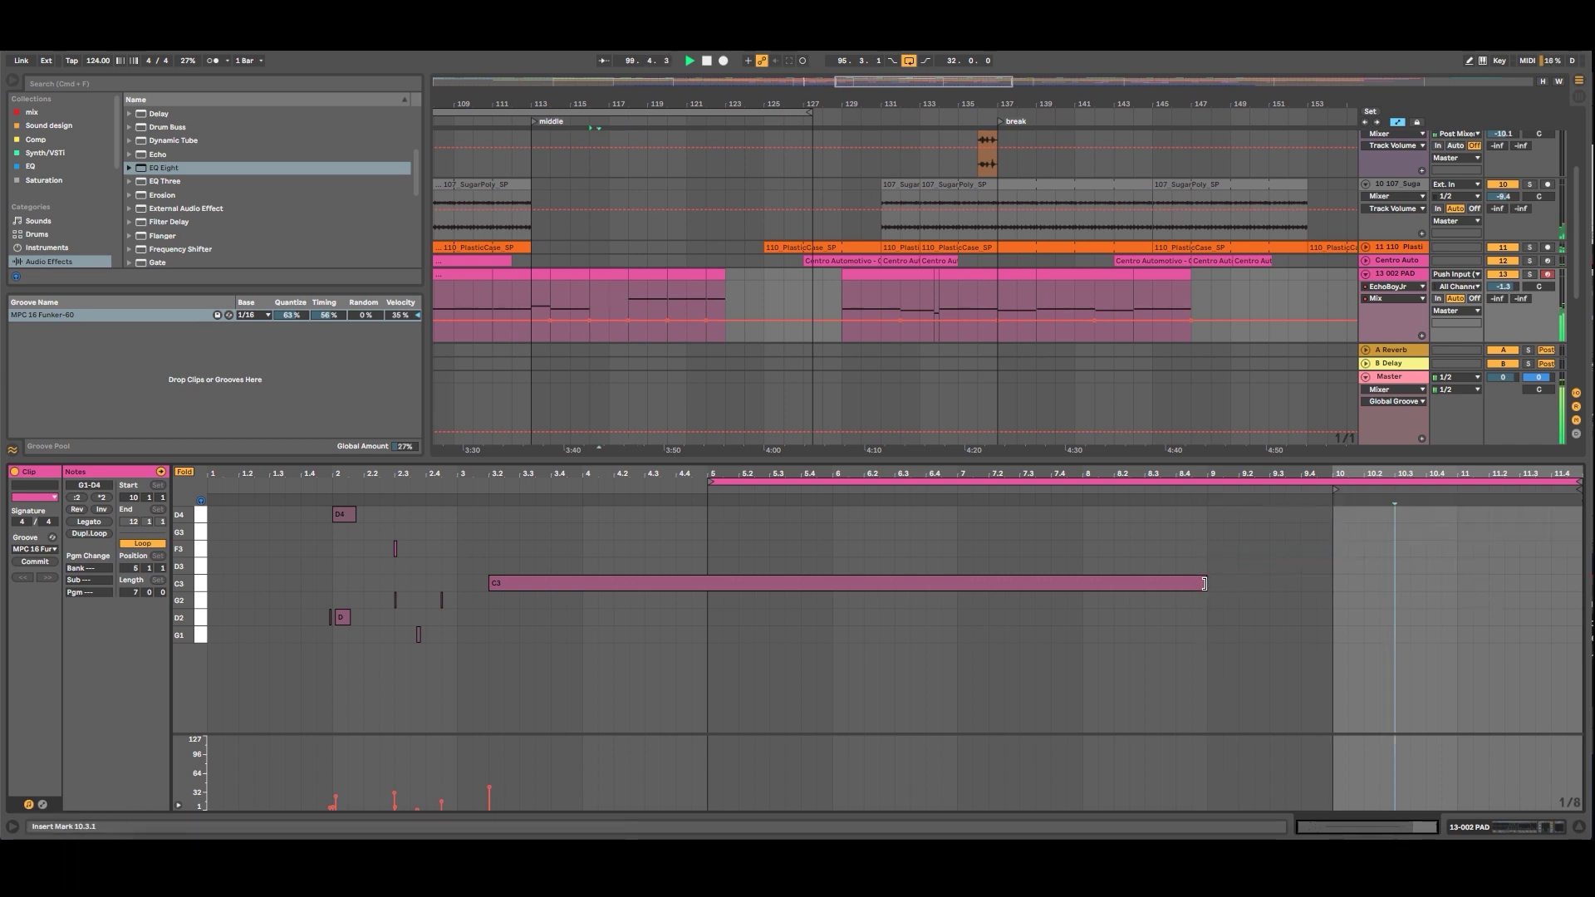
{"action": "left_click_drag", "start_coordinate": [1204, 583], "coordinate": [1578, 583]}
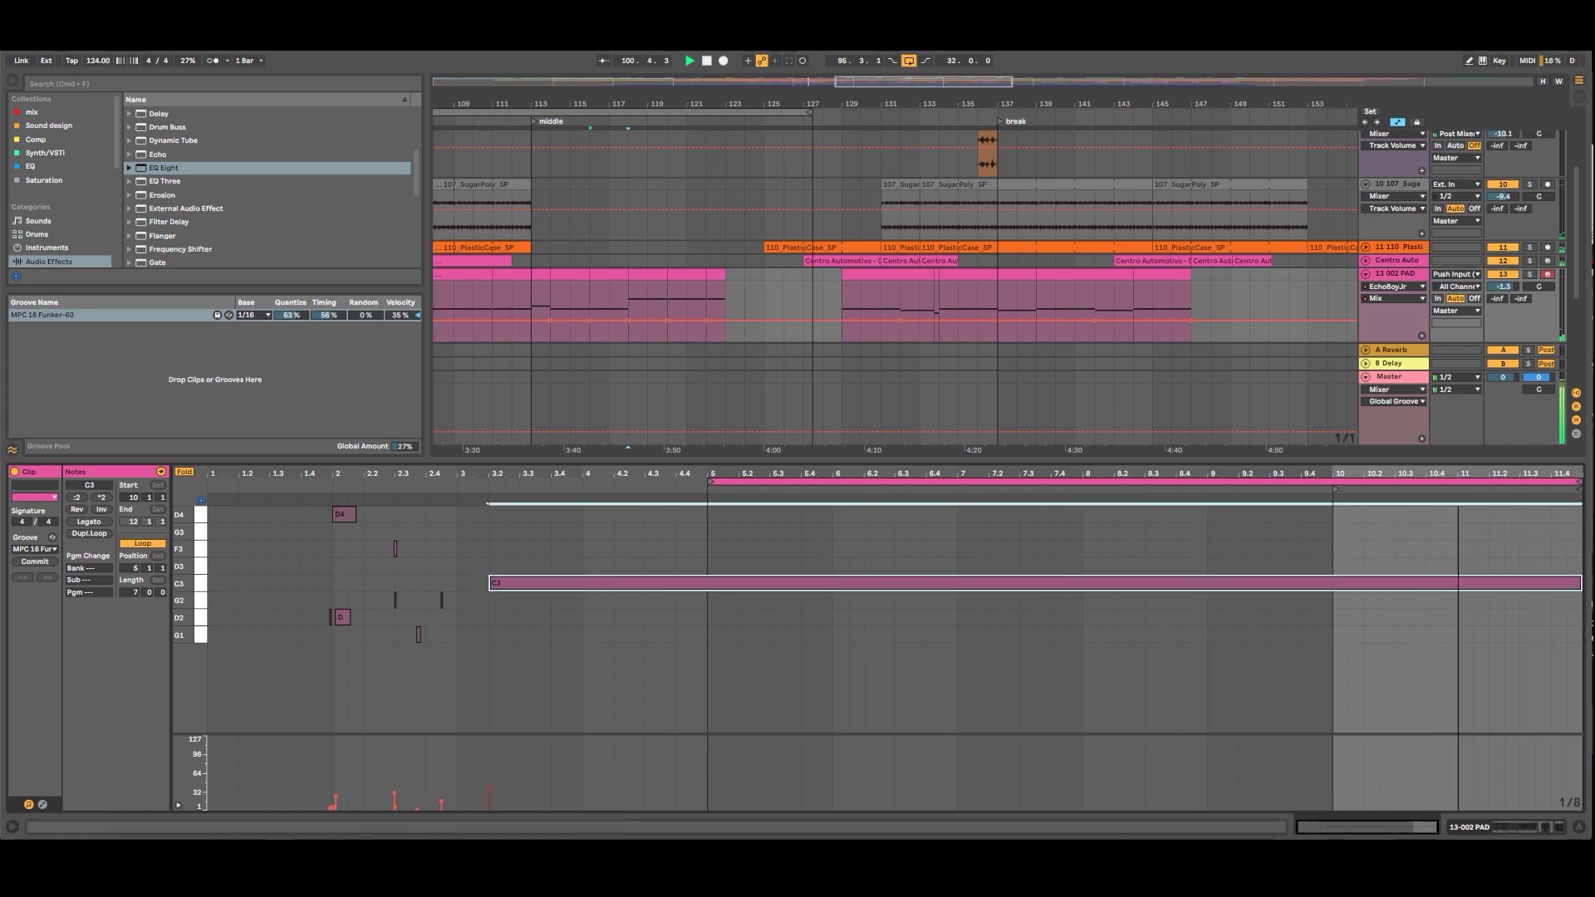
Try extending the pad clip that starts at bar 114 to bar 123, and undo the recent pad edits.
{"action": "left_click_drag", "start_coordinate": [1585, 579], "coordinate": [1487, 586]}
{"action": "mouse_move", "coordinate": [555, 282]}
{"action": "left_mouse_down"}
{"action": "mouse_move", "coordinate": [738, 273]}
{"action": "mouse_move", "coordinate": [725, 273]}
{"action": "left_mouse_up"}
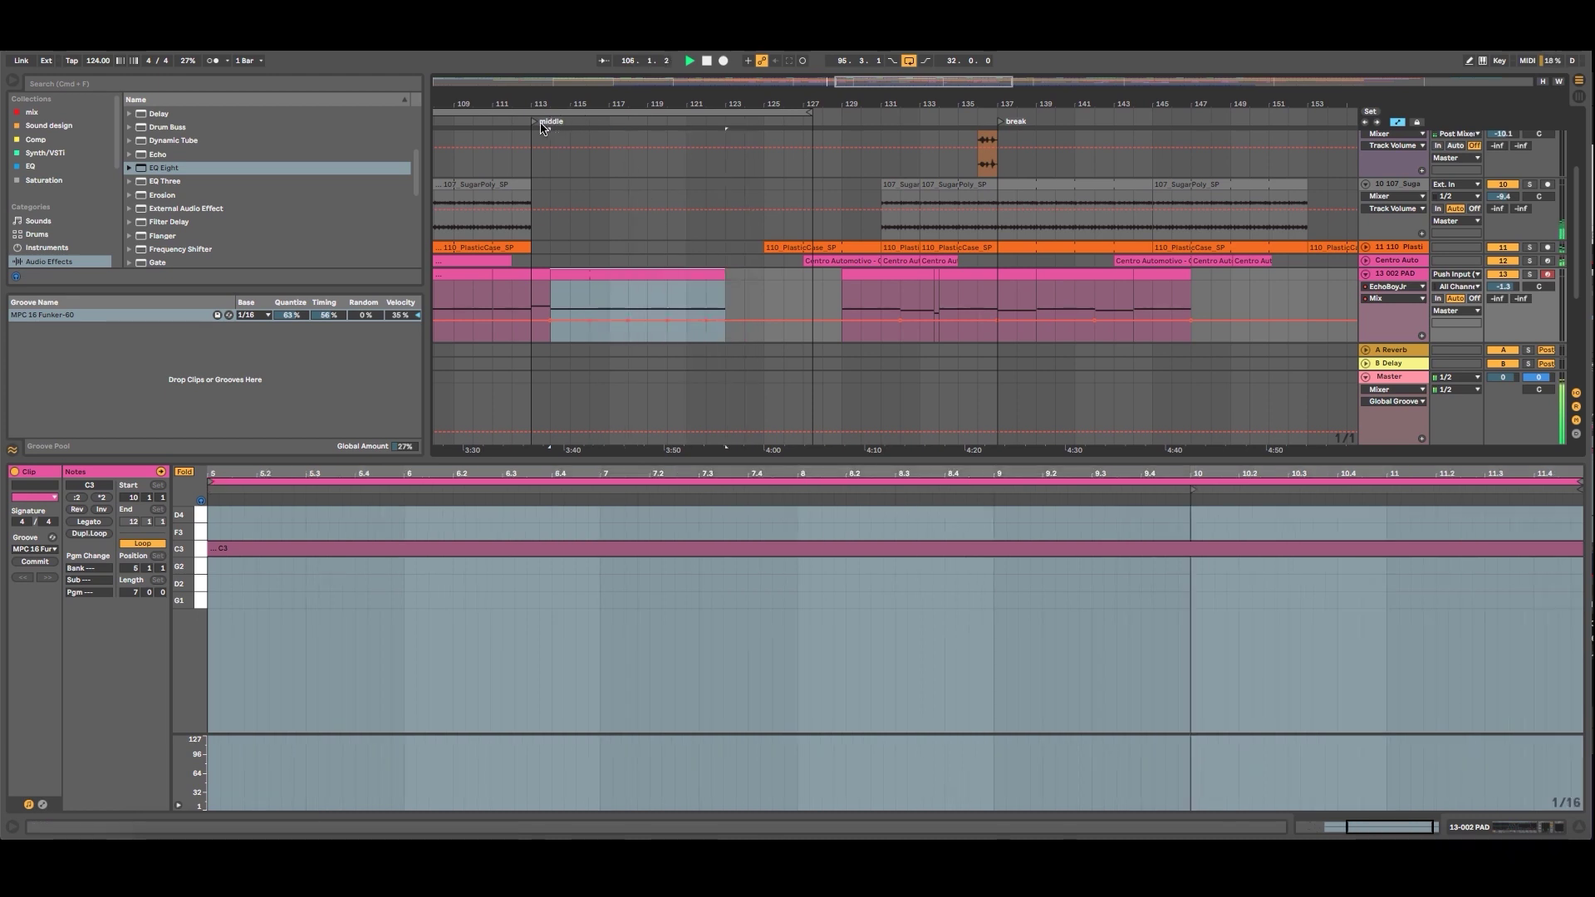
{"action": "key", "text": "super+z"}
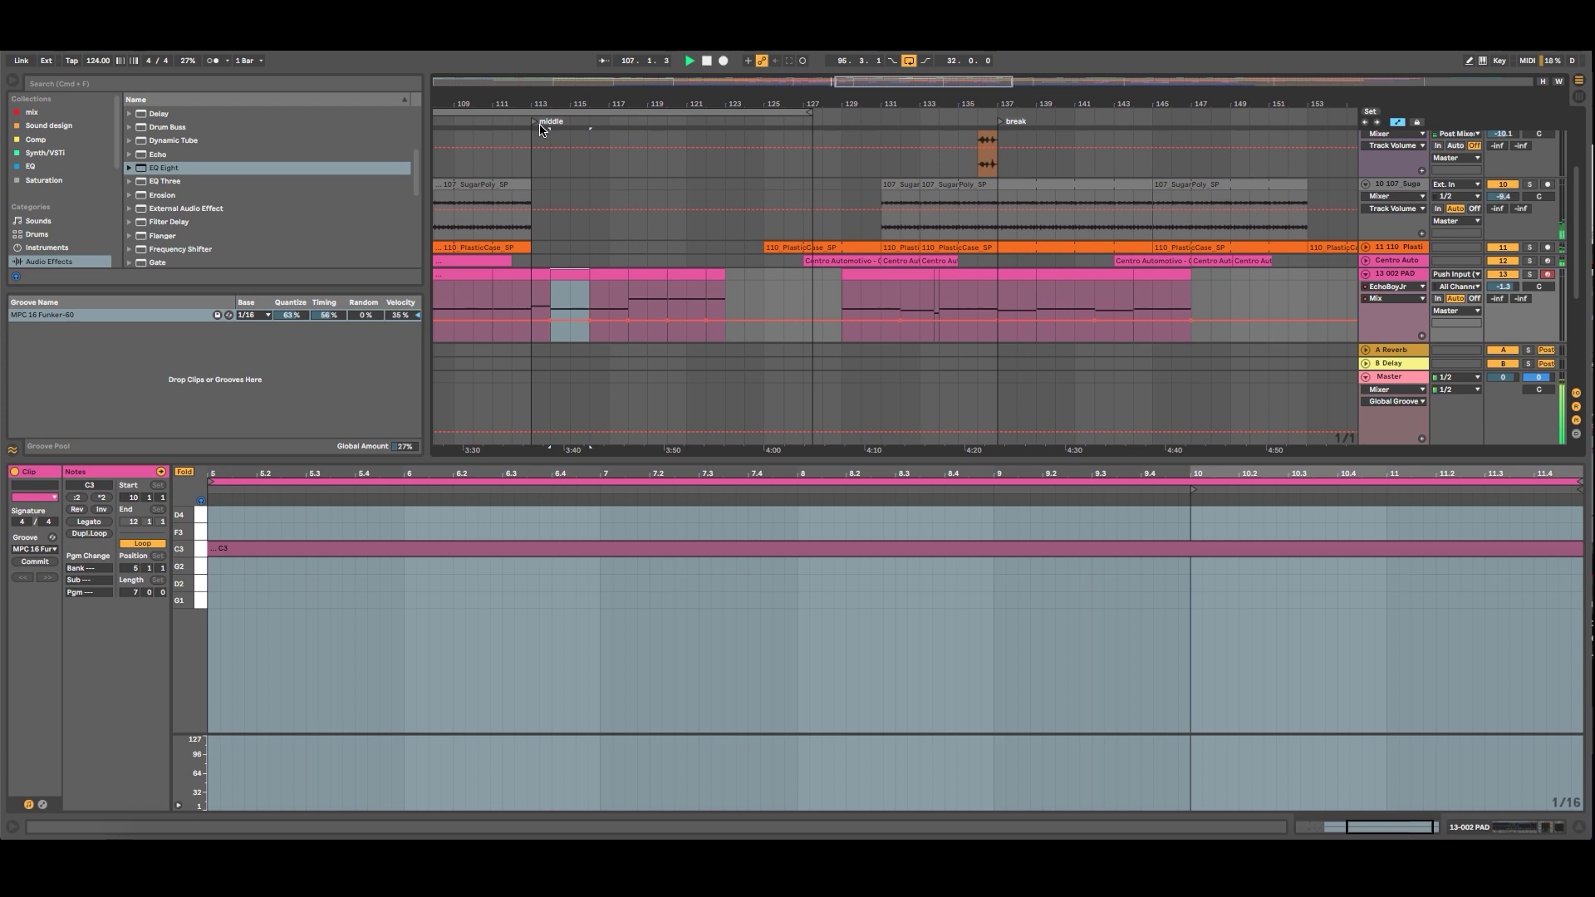
Open the pad clip at bars 116 to 118 and lengthen its G3 note to about clip bar 19.4.
{"action": "left_click_drag", "start_coordinate": [652, 279], "coordinate": [667, 299]}
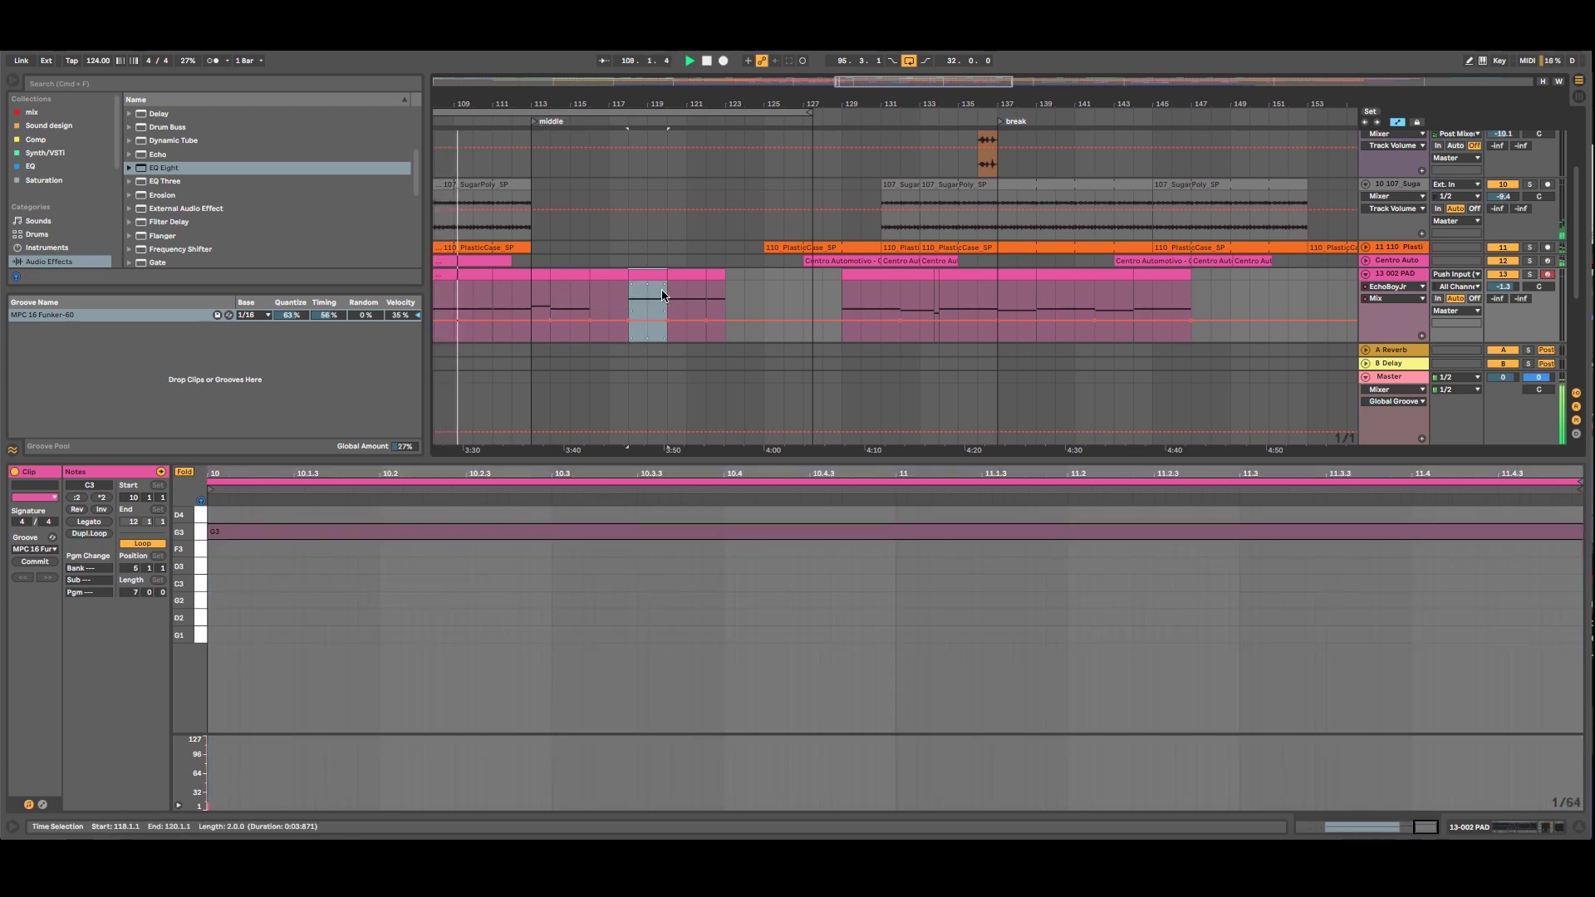
{"action": "left_click_drag", "start_coordinate": [628, 286], "coordinate": [619, 288]}
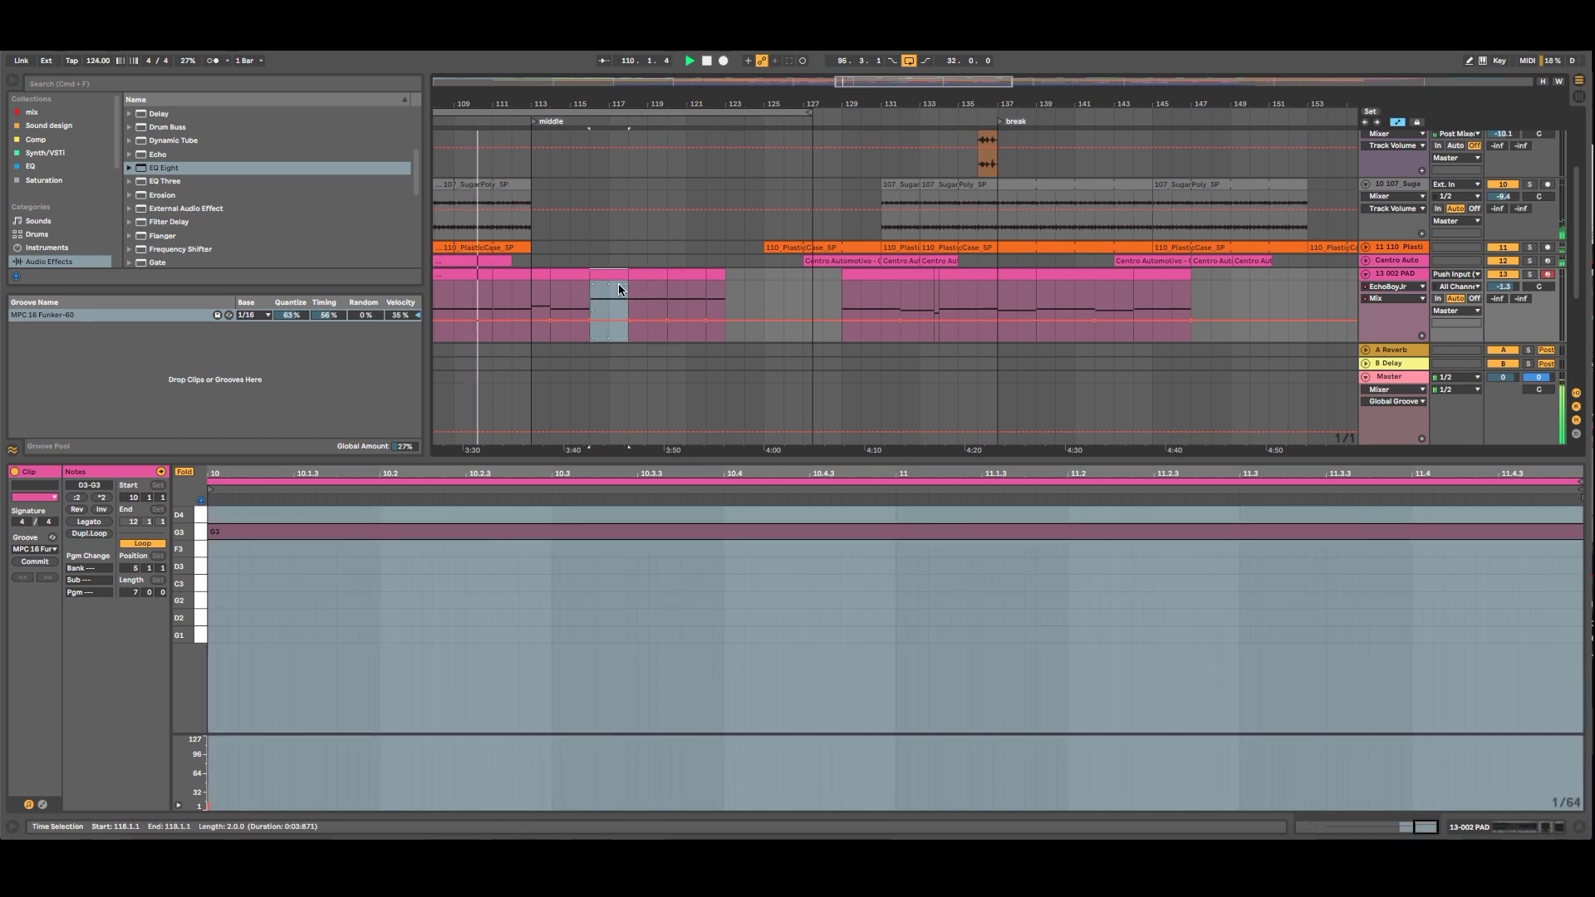
{"action": "left_click_drag", "start_coordinate": [1463, 474], "coordinate": [1463, 390]}
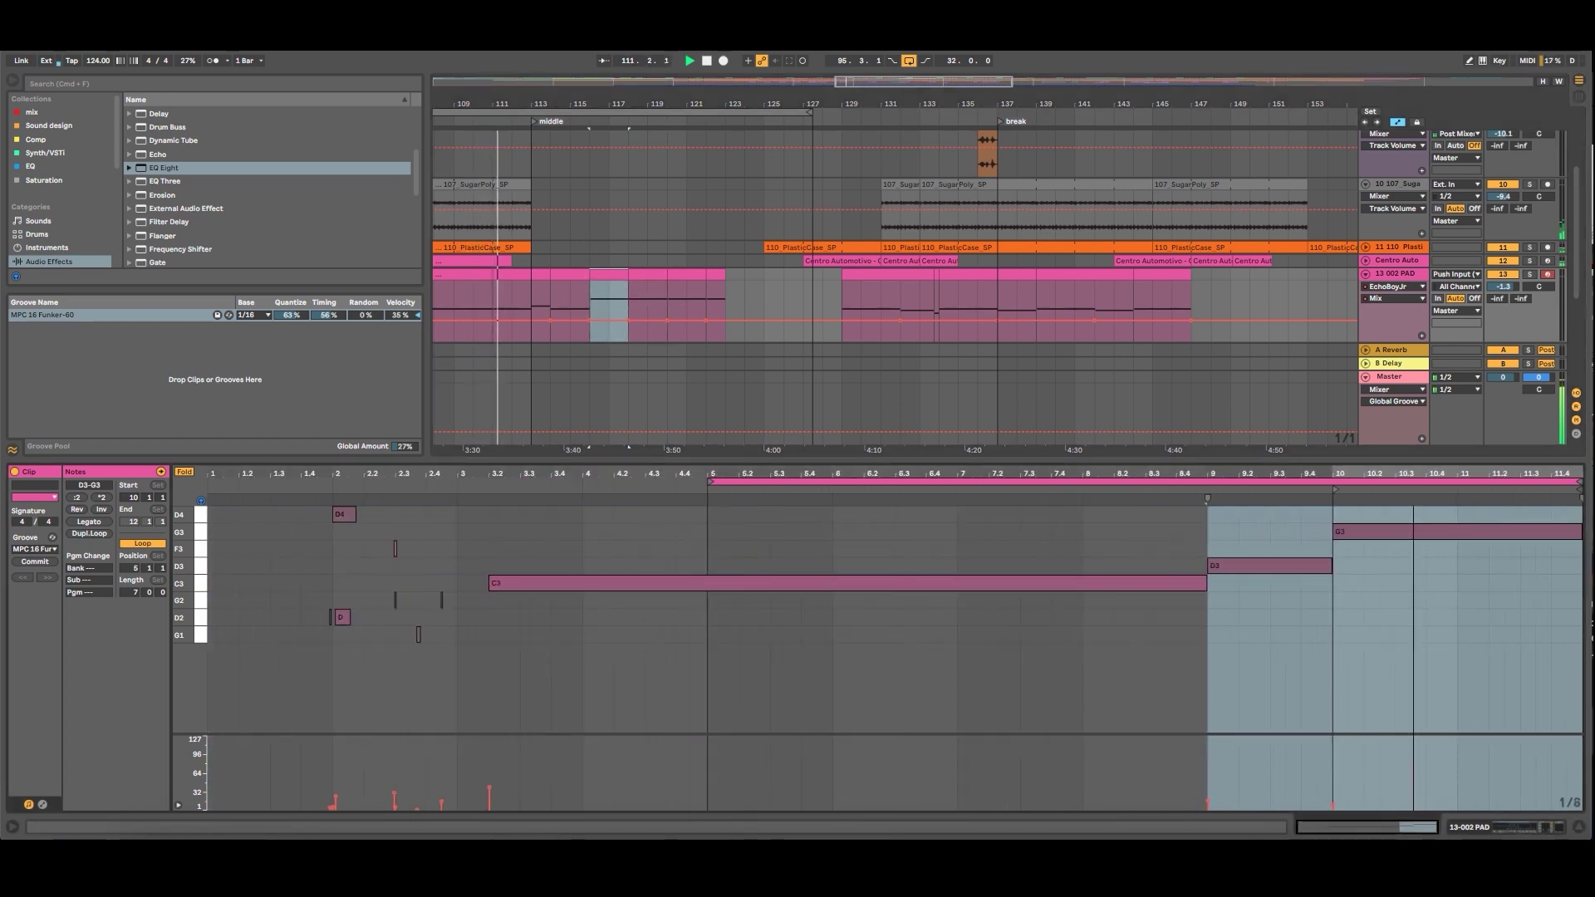
{"action": "left_click", "coordinate": [1468, 535]}
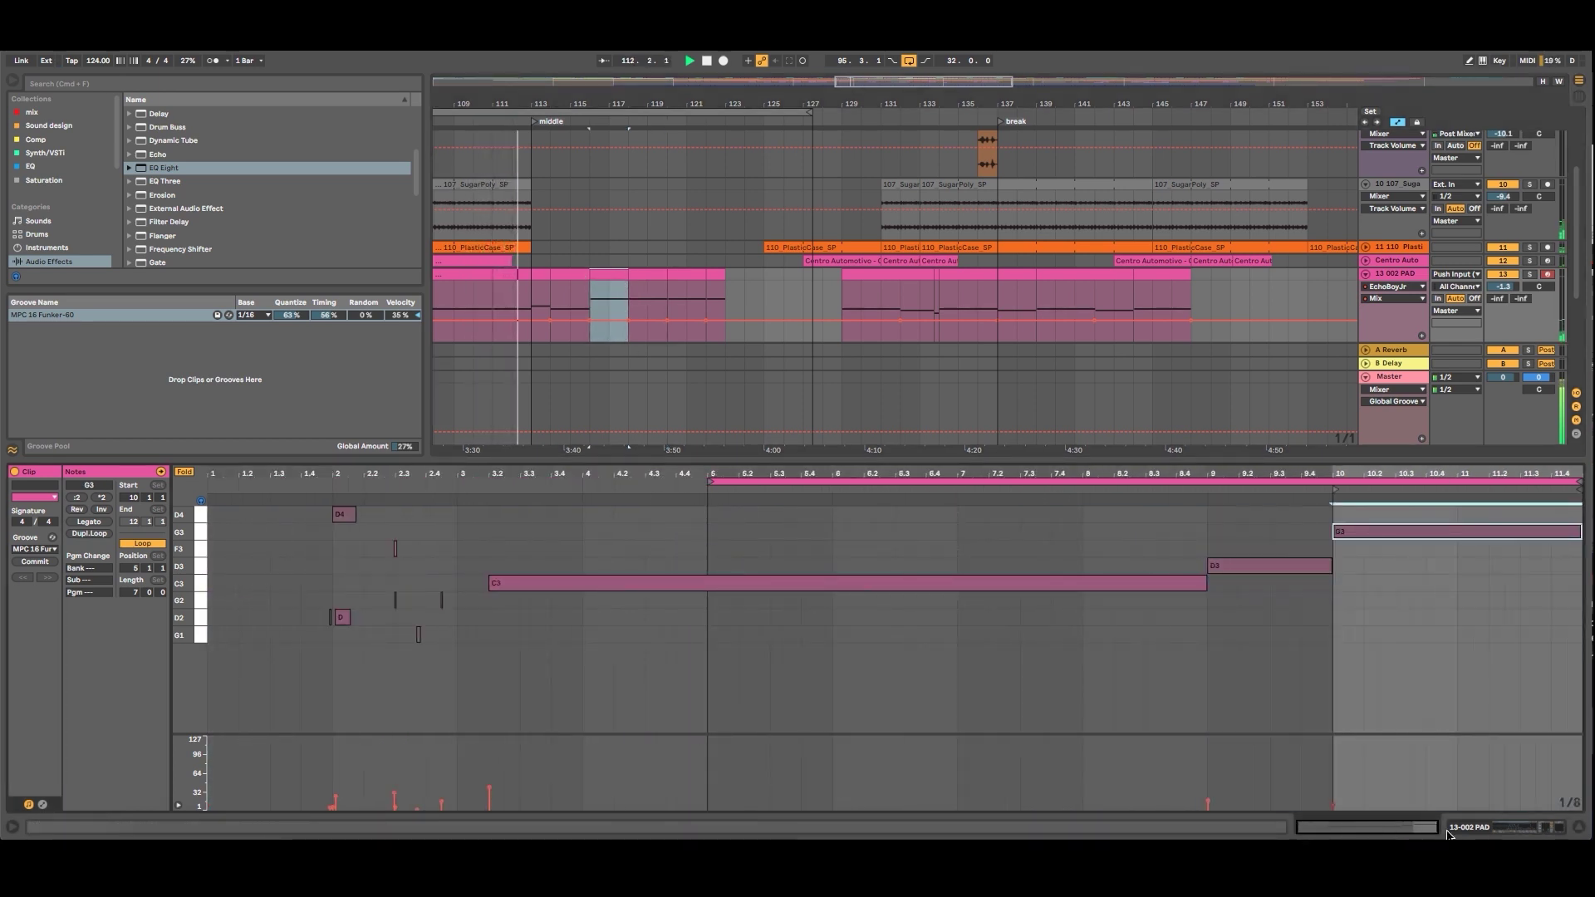
{"action": "left_click_drag", "start_coordinate": [1579, 531], "coordinate": [1526, 551]}
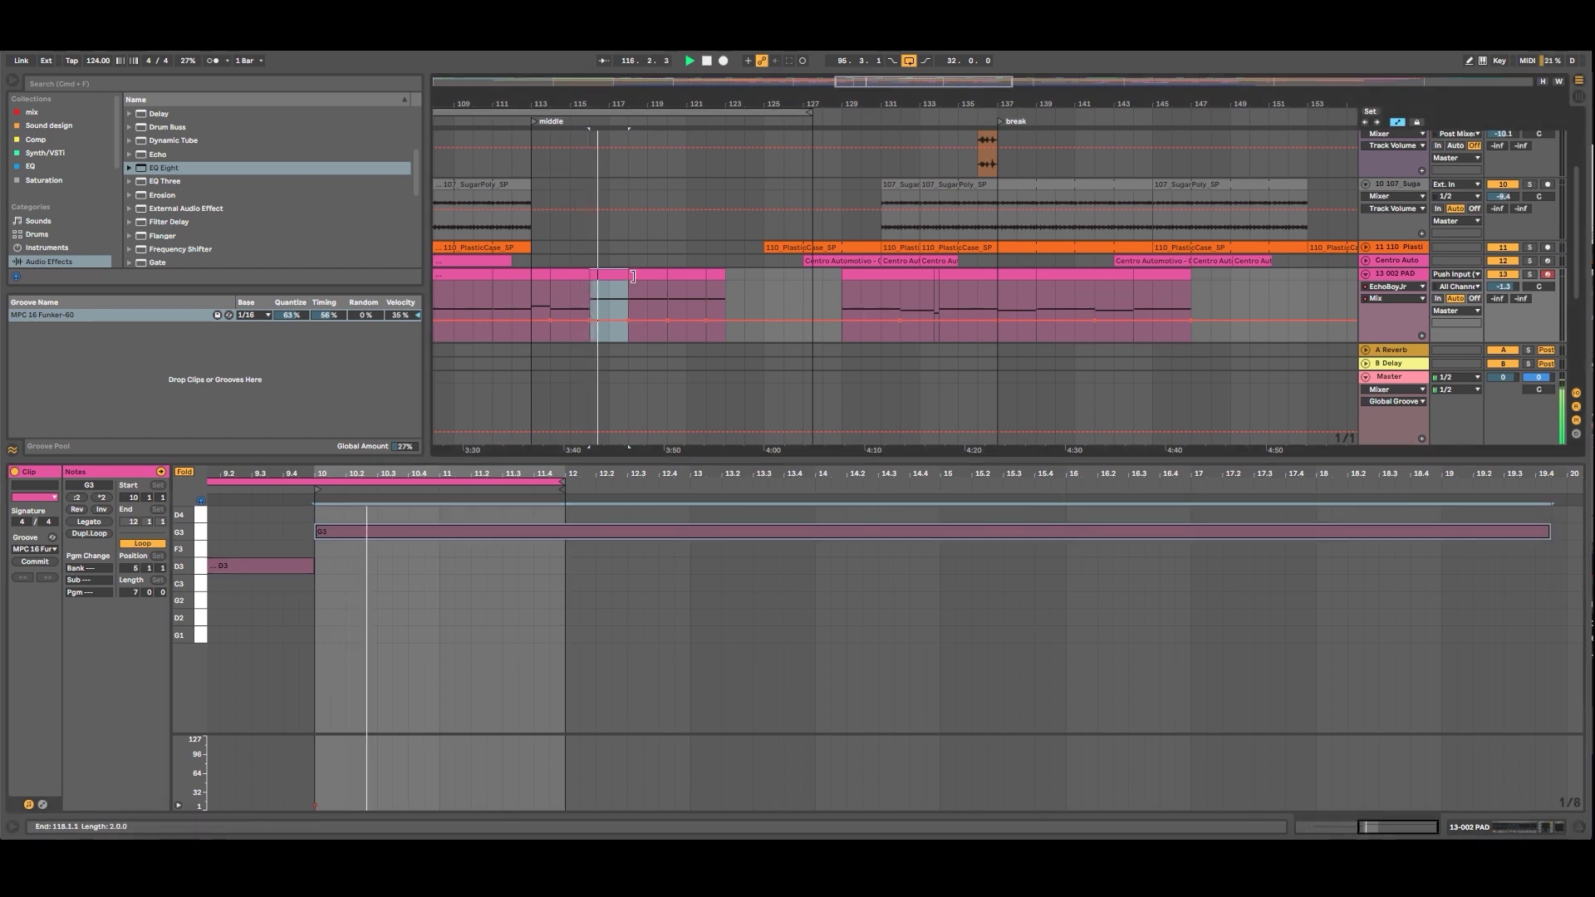
Try extending the pad clip at bar 116 to bar 123 and examine its notes within the loop range.
{"action": "left_click", "coordinate": [714, 276]}
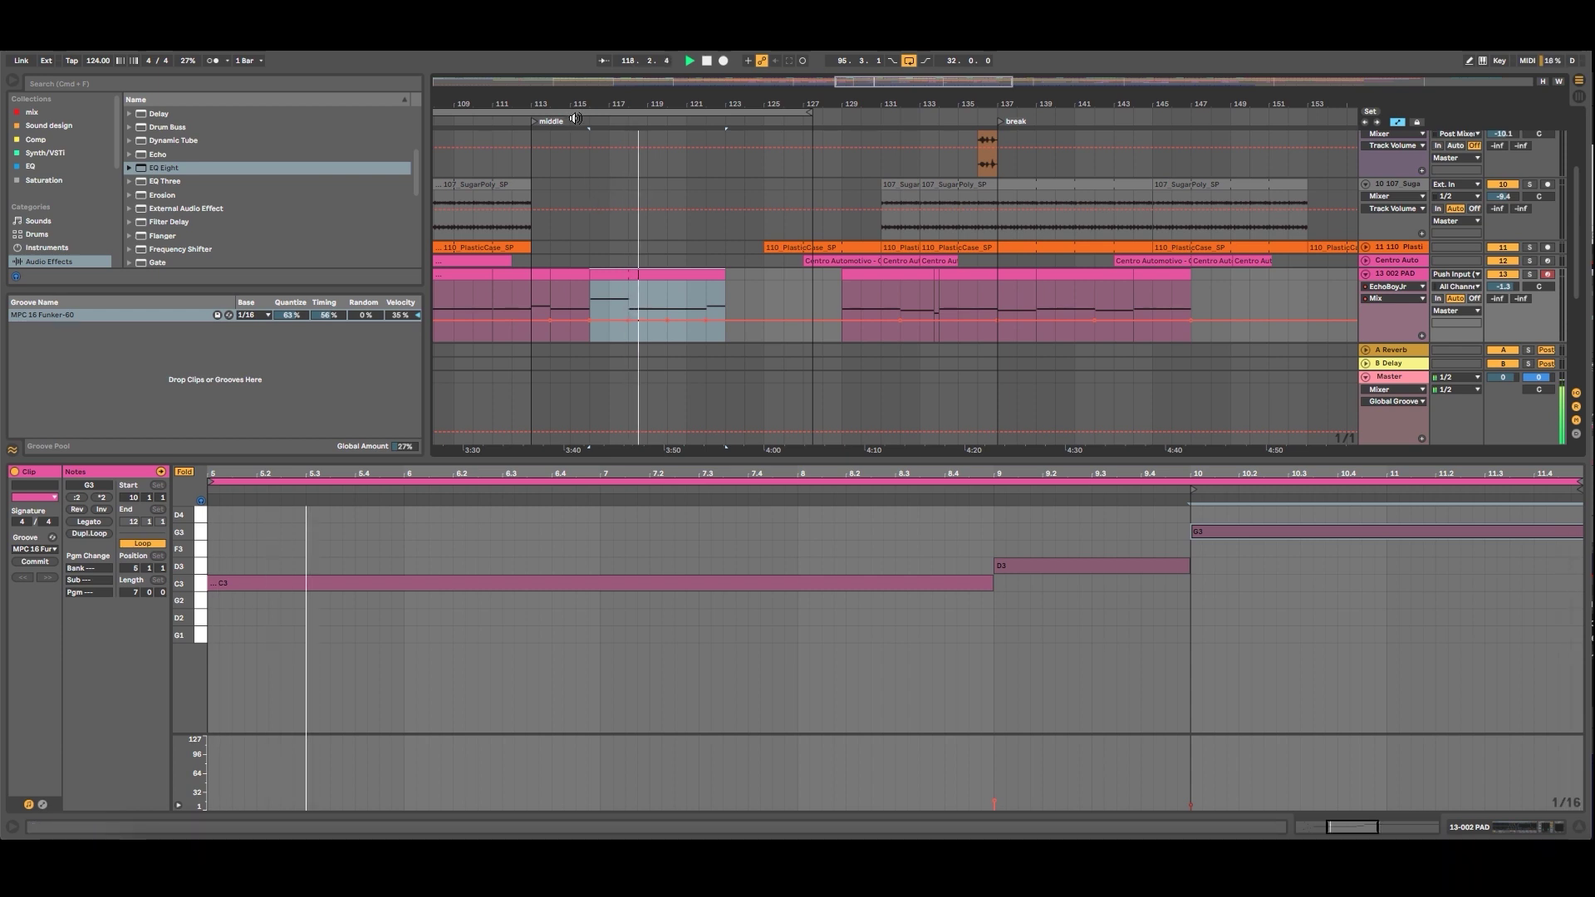
{"action": "left_click_drag", "start_coordinate": [781, 474], "coordinate": [793, 407]}
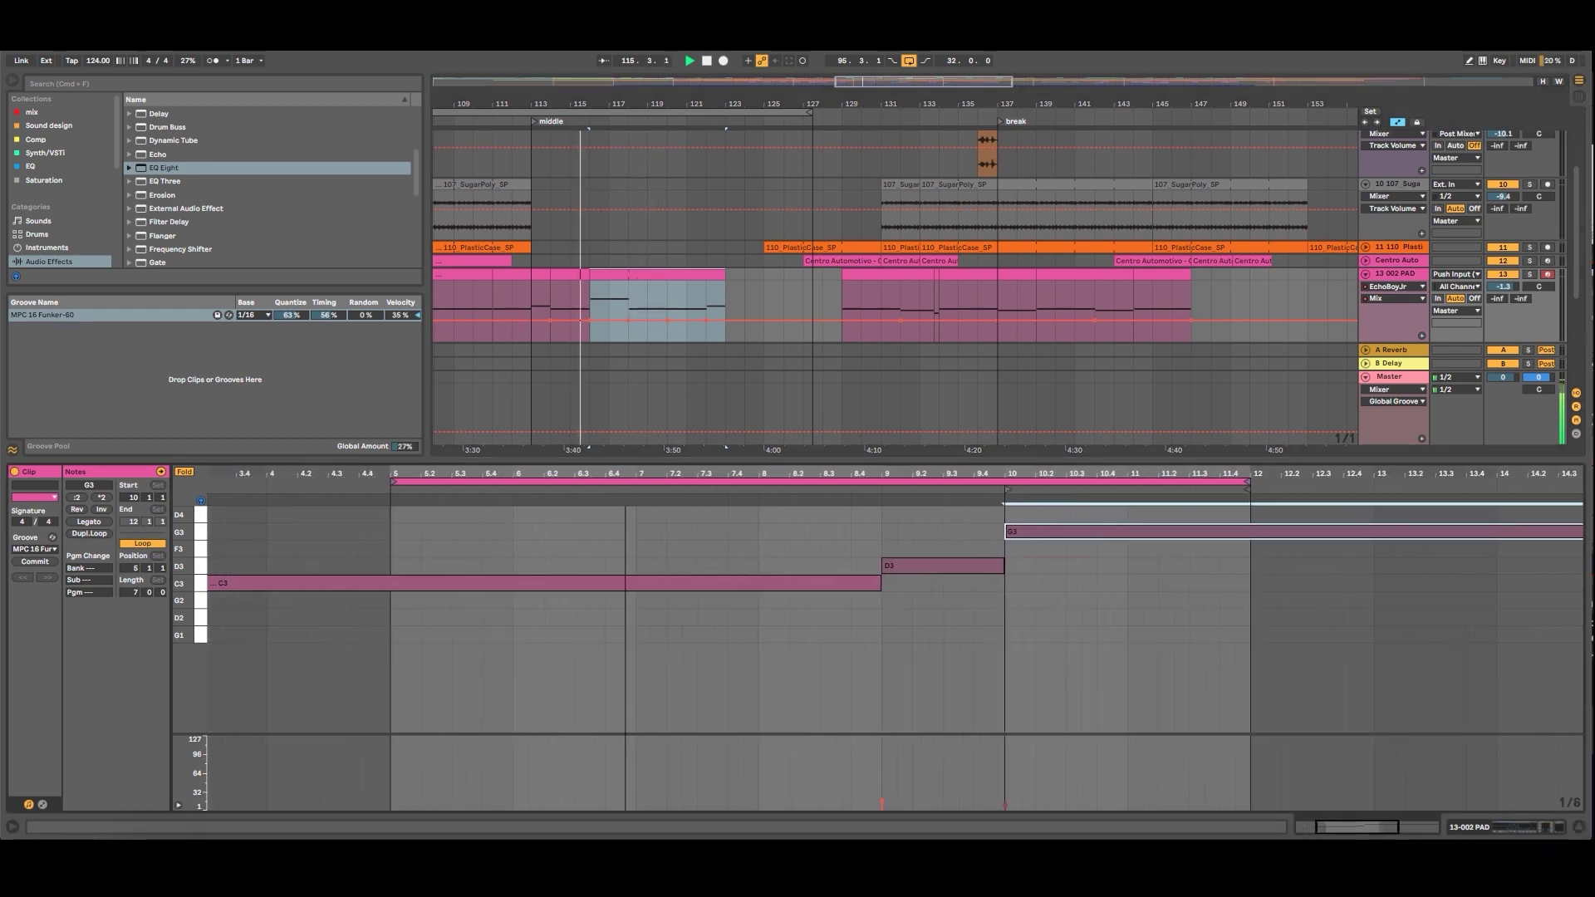
{"action": "left_click_drag", "start_coordinate": [553, 475], "coordinate": [503, 466]}
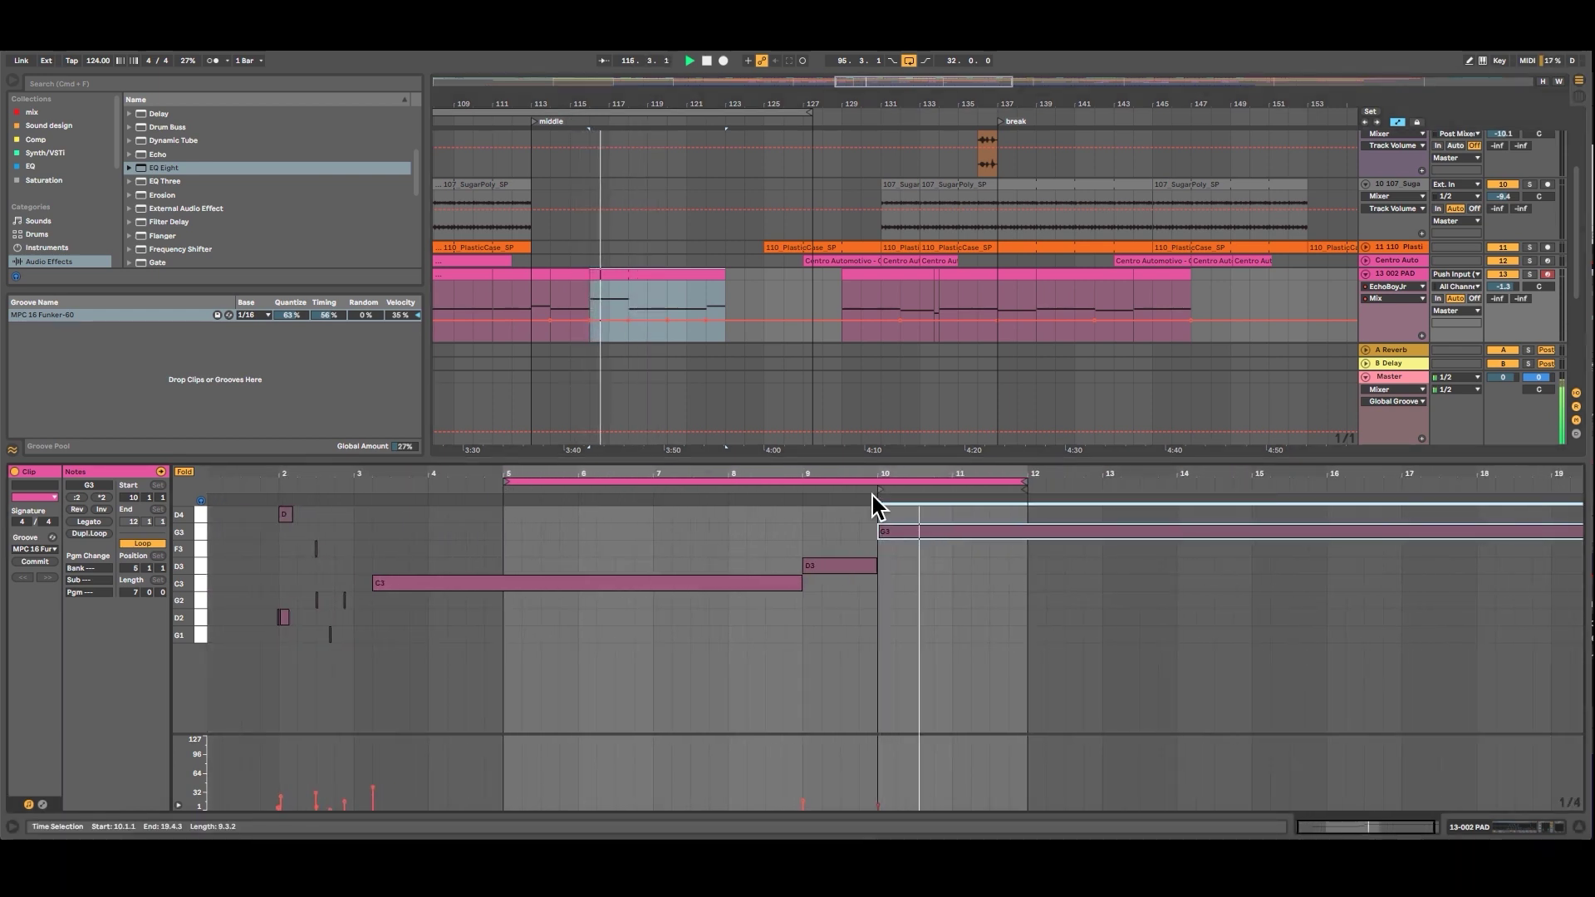
{"action": "left_click_drag", "start_coordinate": [879, 474], "coordinate": [882, 515]}
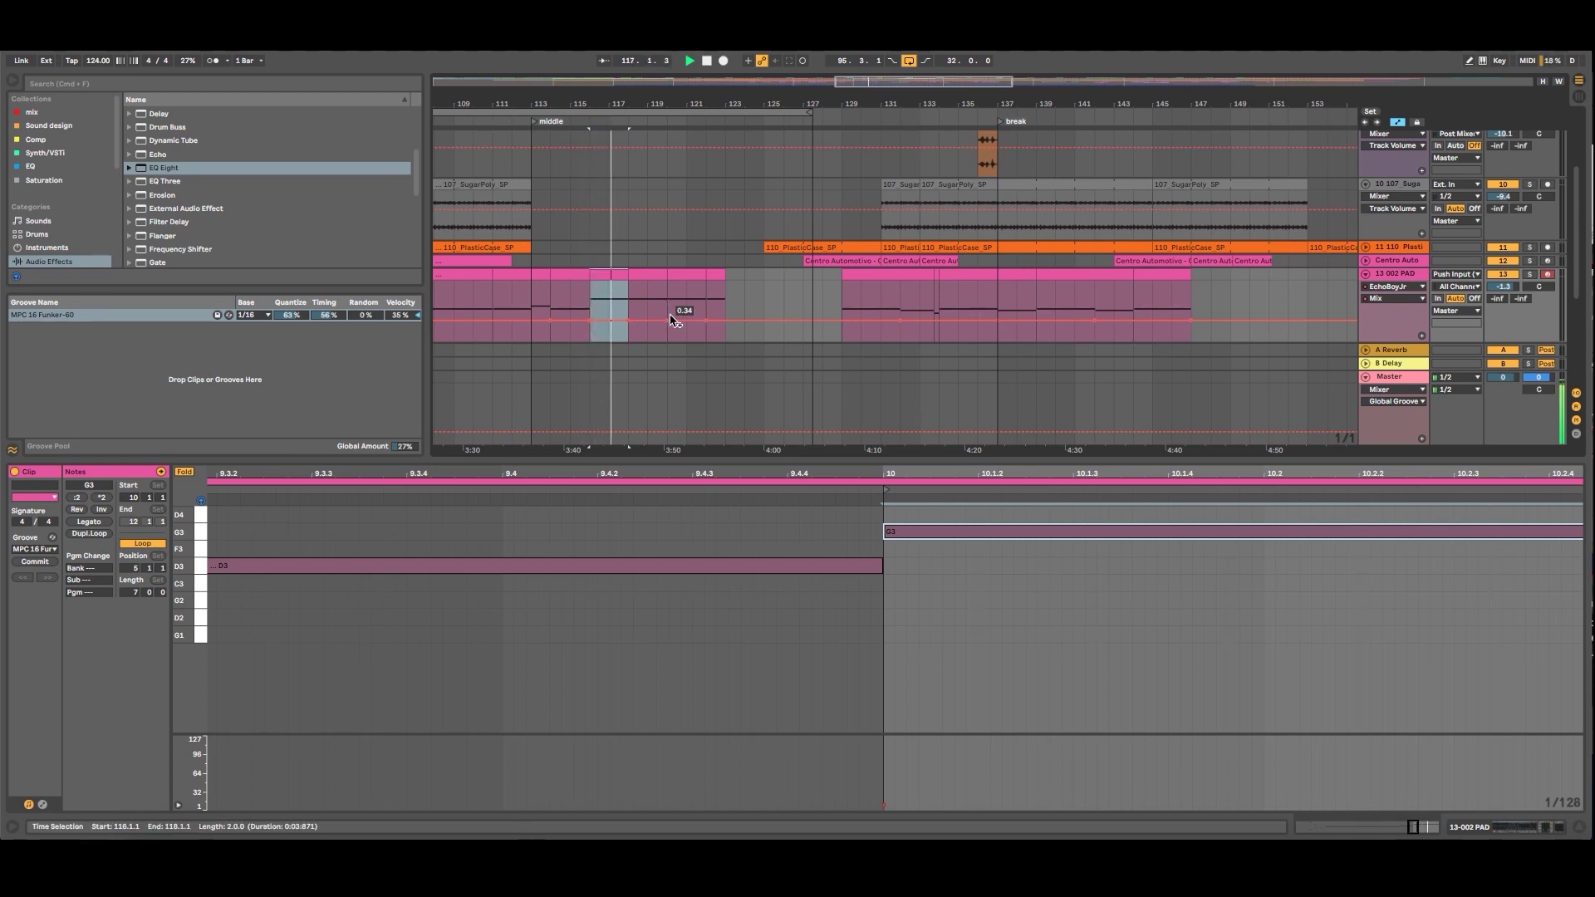
Duplicate the pad clip at bars 116 to 118 three times to fill the track up to bar 124.
{"action": "key", "text": "super+d"}
{"action": "key", "text": "super+d"}
{"action": "key", "text": "super+d"}
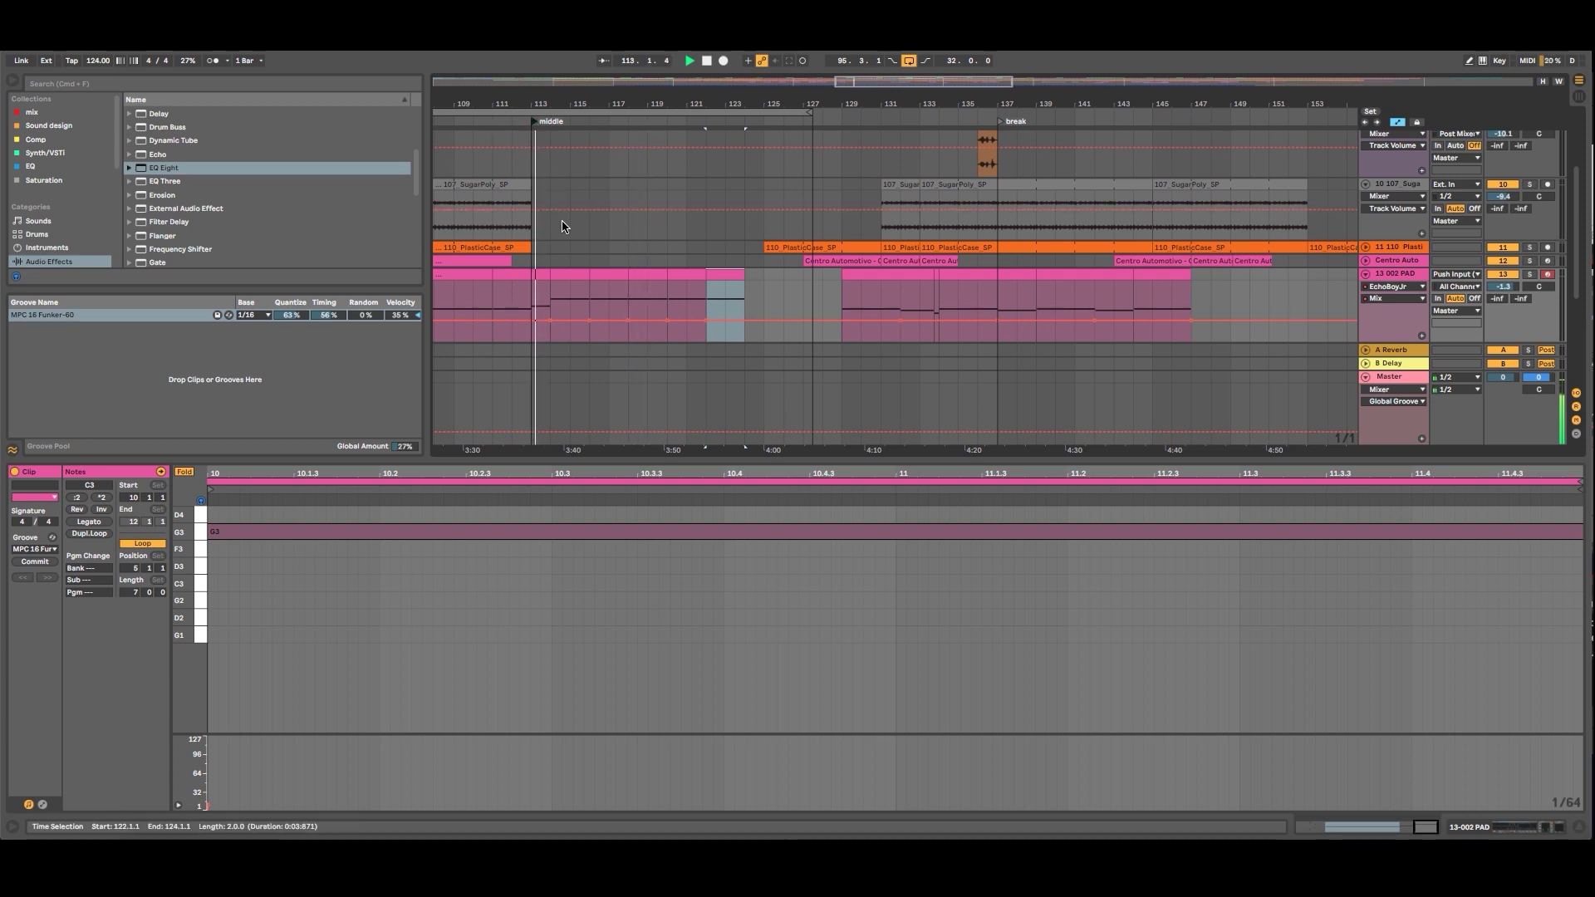
Open the pad clip at bars 114 to 116, extend its loop end to about clip bar 14.2, and lengthen the G3 note to match.
{"action": "left_click", "coordinate": [585, 291]}
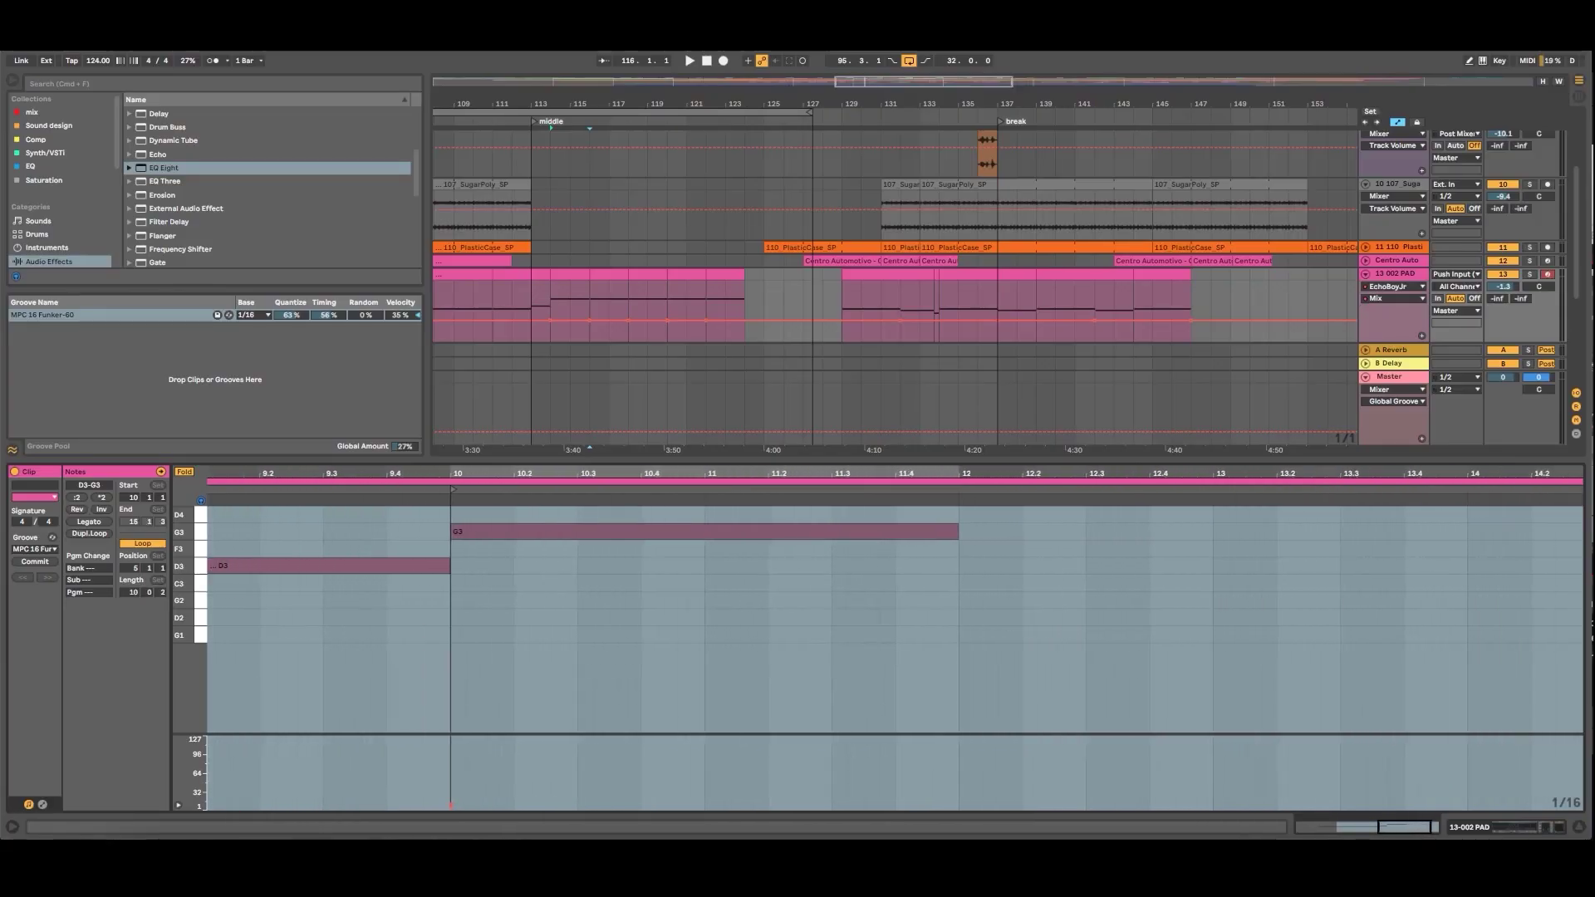
{"action": "left_click", "coordinate": [890, 546]}
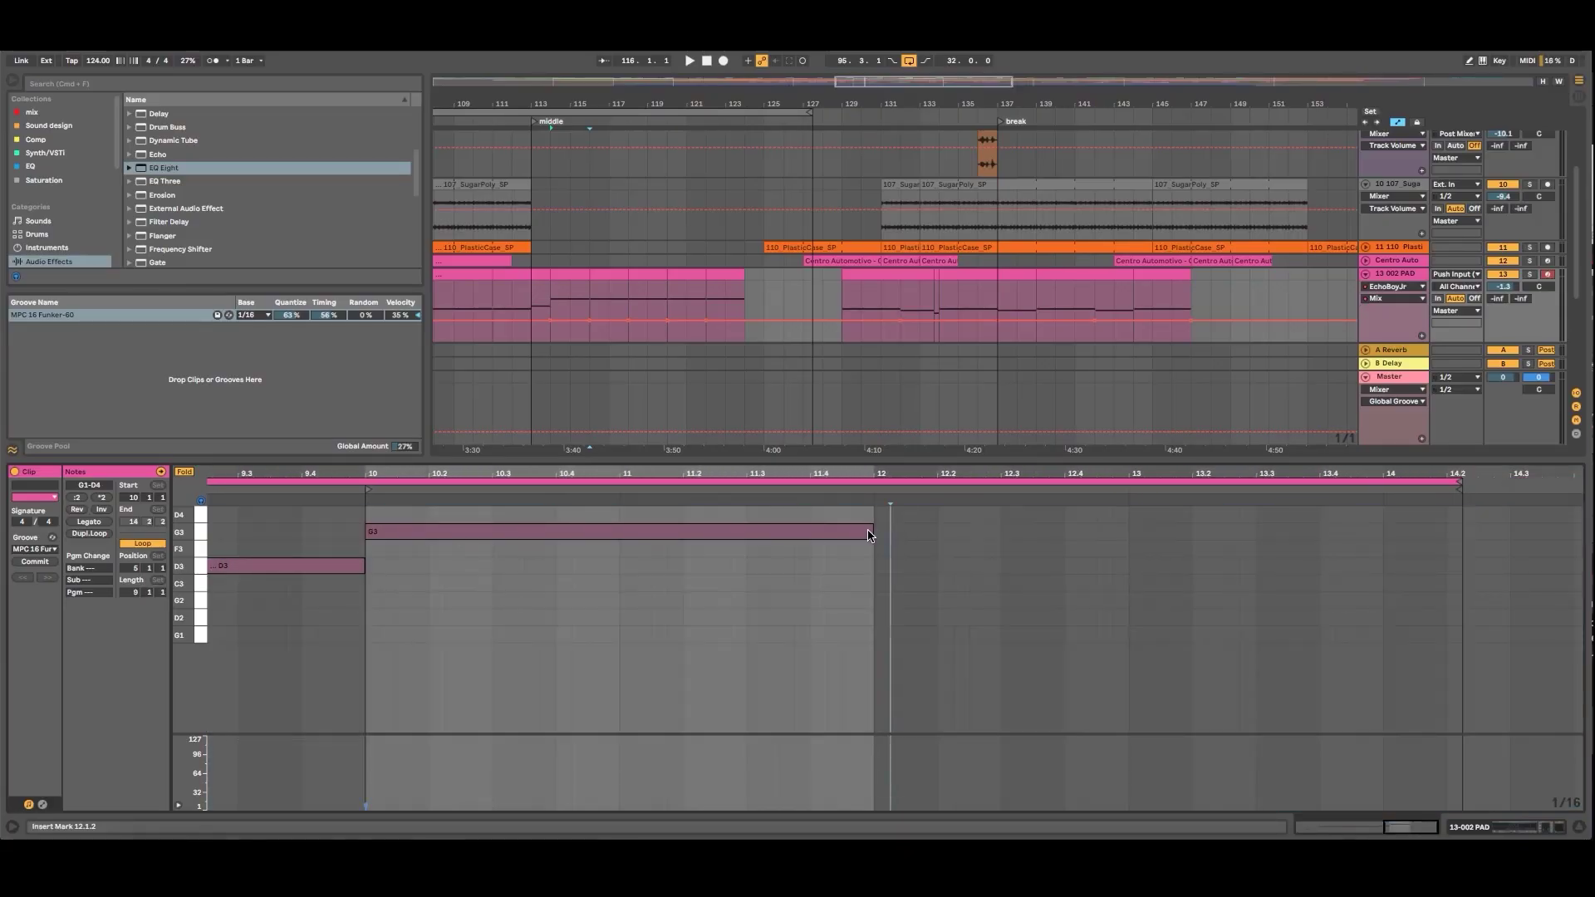
{"action": "left_click_drag", "start_coordinate": [869, 532], "coordinate": [1446, 532]}
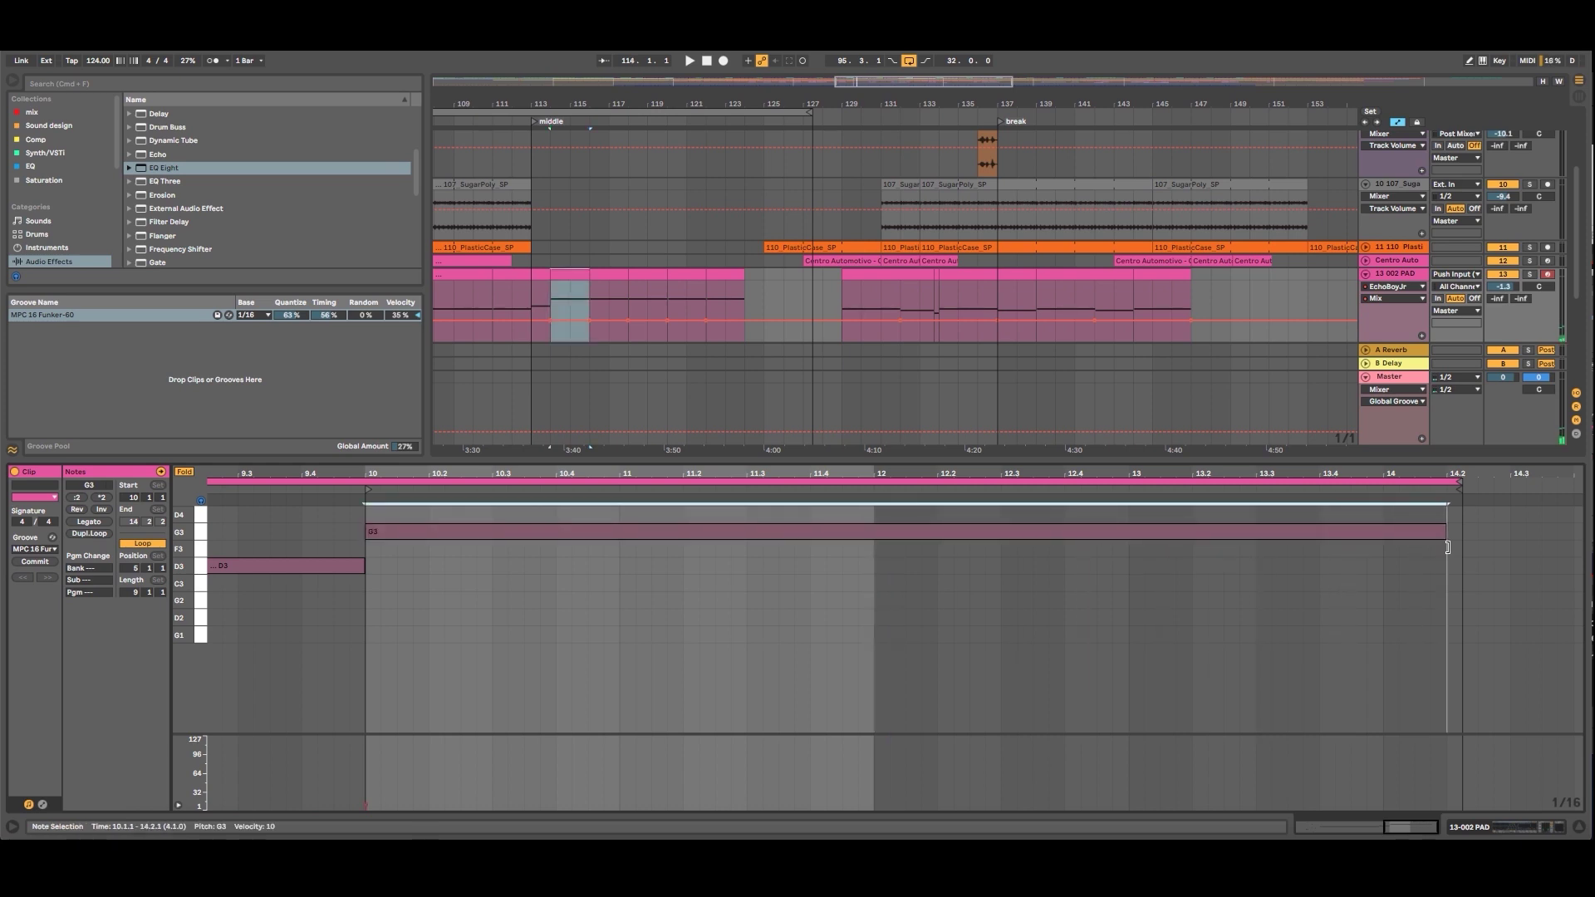
Extend the edited pad clip at bar 114 in the arrangement so it ends at bar 120.
{"action": "left_click_drag", "start_coordinate": [574, 273], "coordinate": [622, 278]}
{"action": "left_click", "coordinate": [688, 287]}
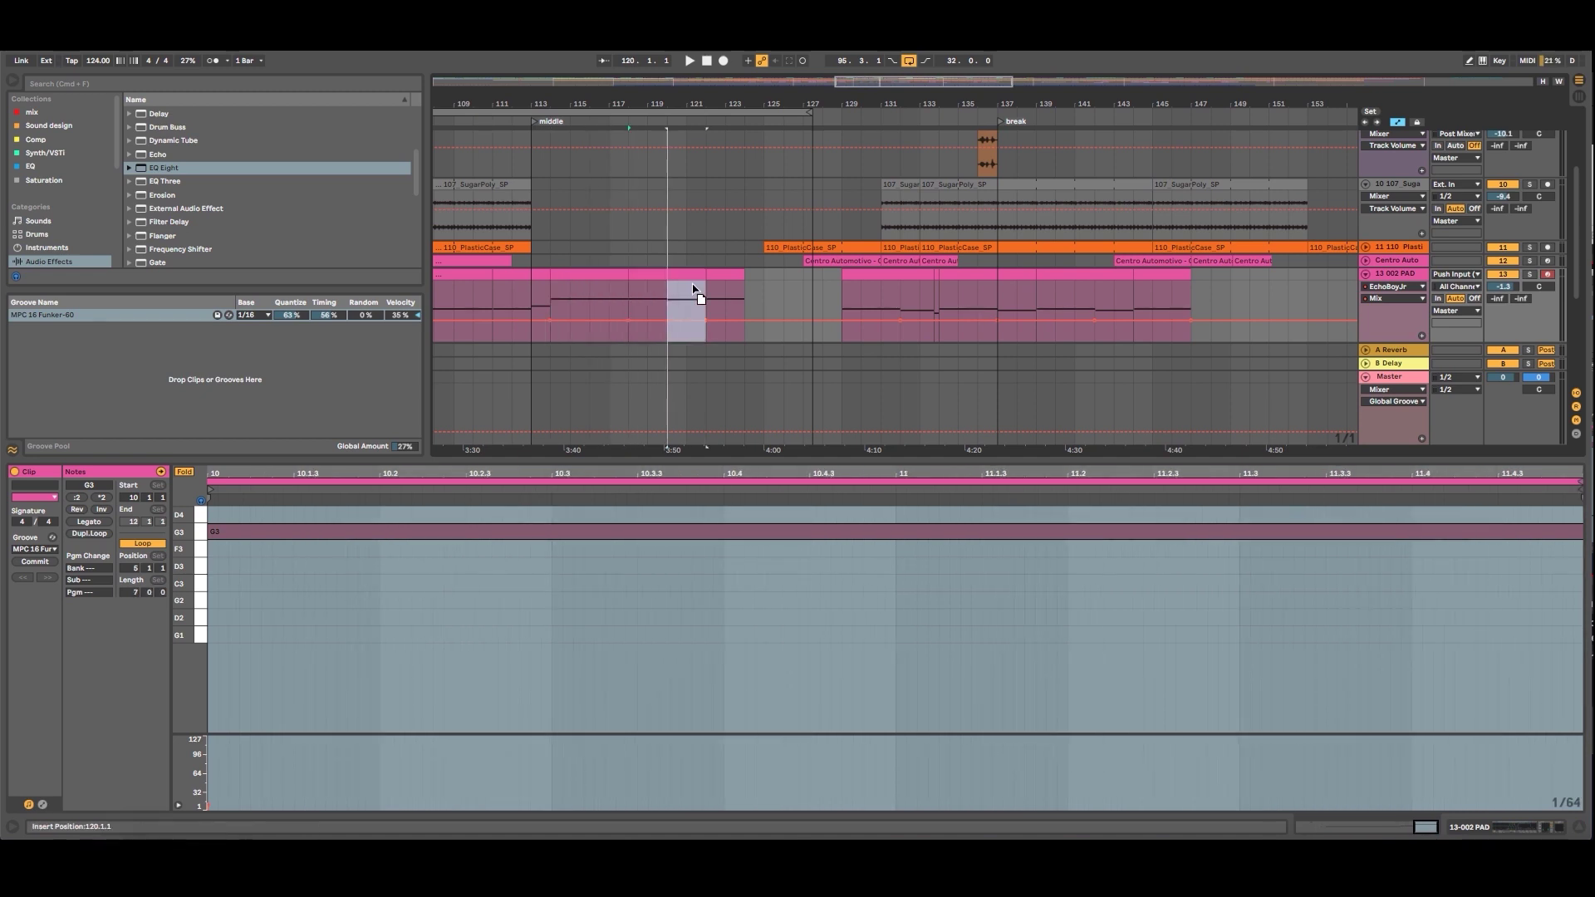
{"action": "left_click_drag", "start_coordinate": [624, 276], "coordinate": [662, 280]}
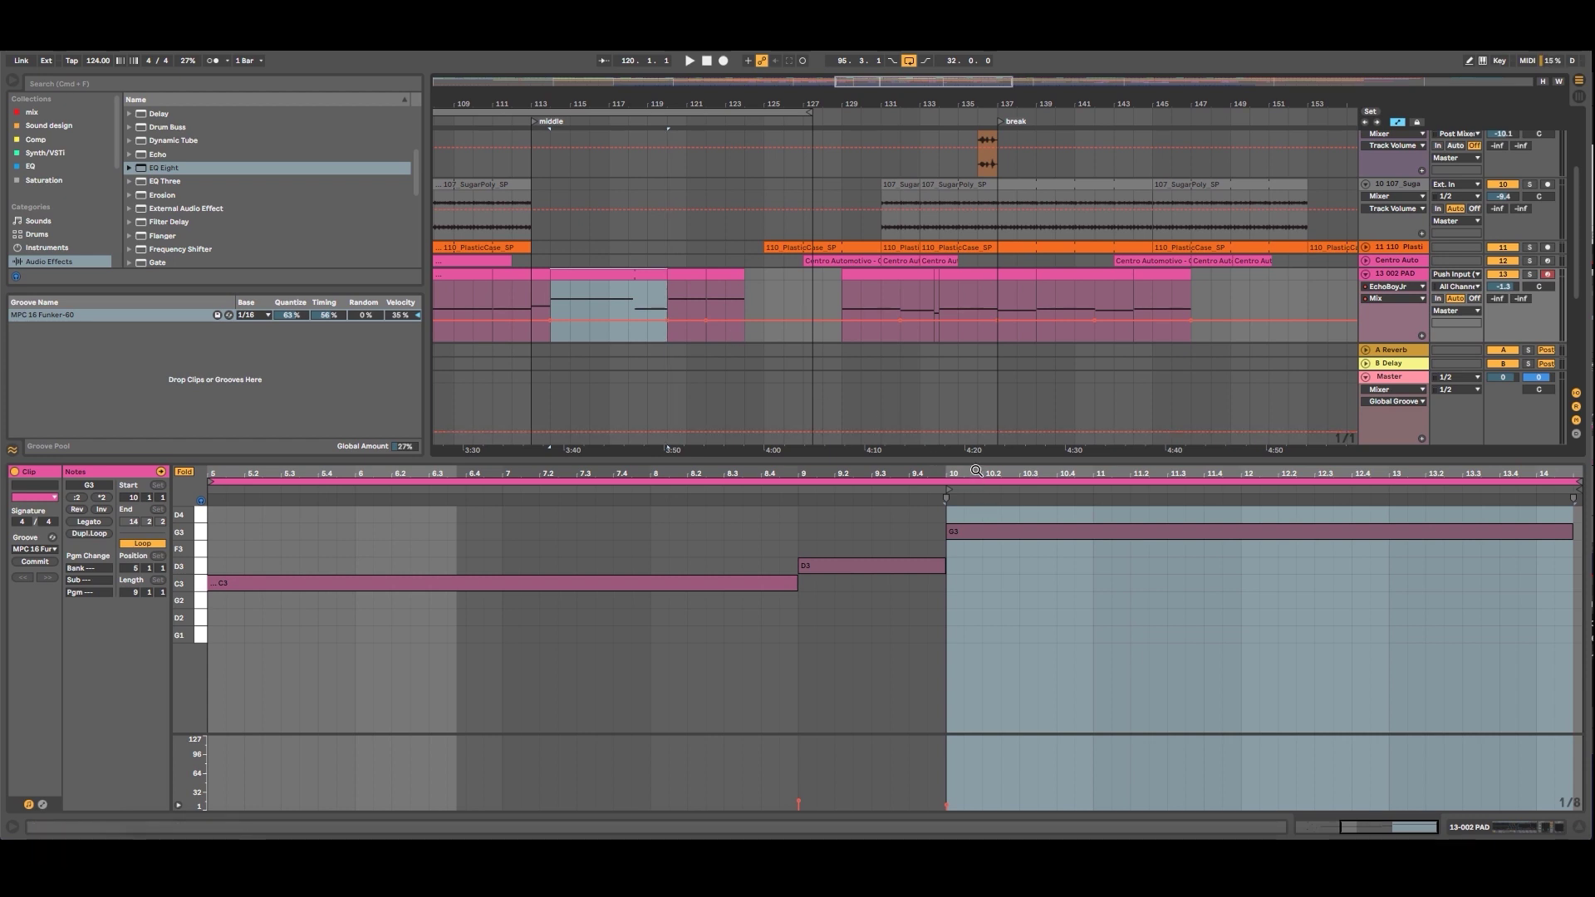
Move the extended pad clip's loop end to 16.4.3 and lengthen its G3 note to clip bar 16.
{"action": "left_click_drag", "start_coordinate": [976, 474], "coordinate": [963, 373]}
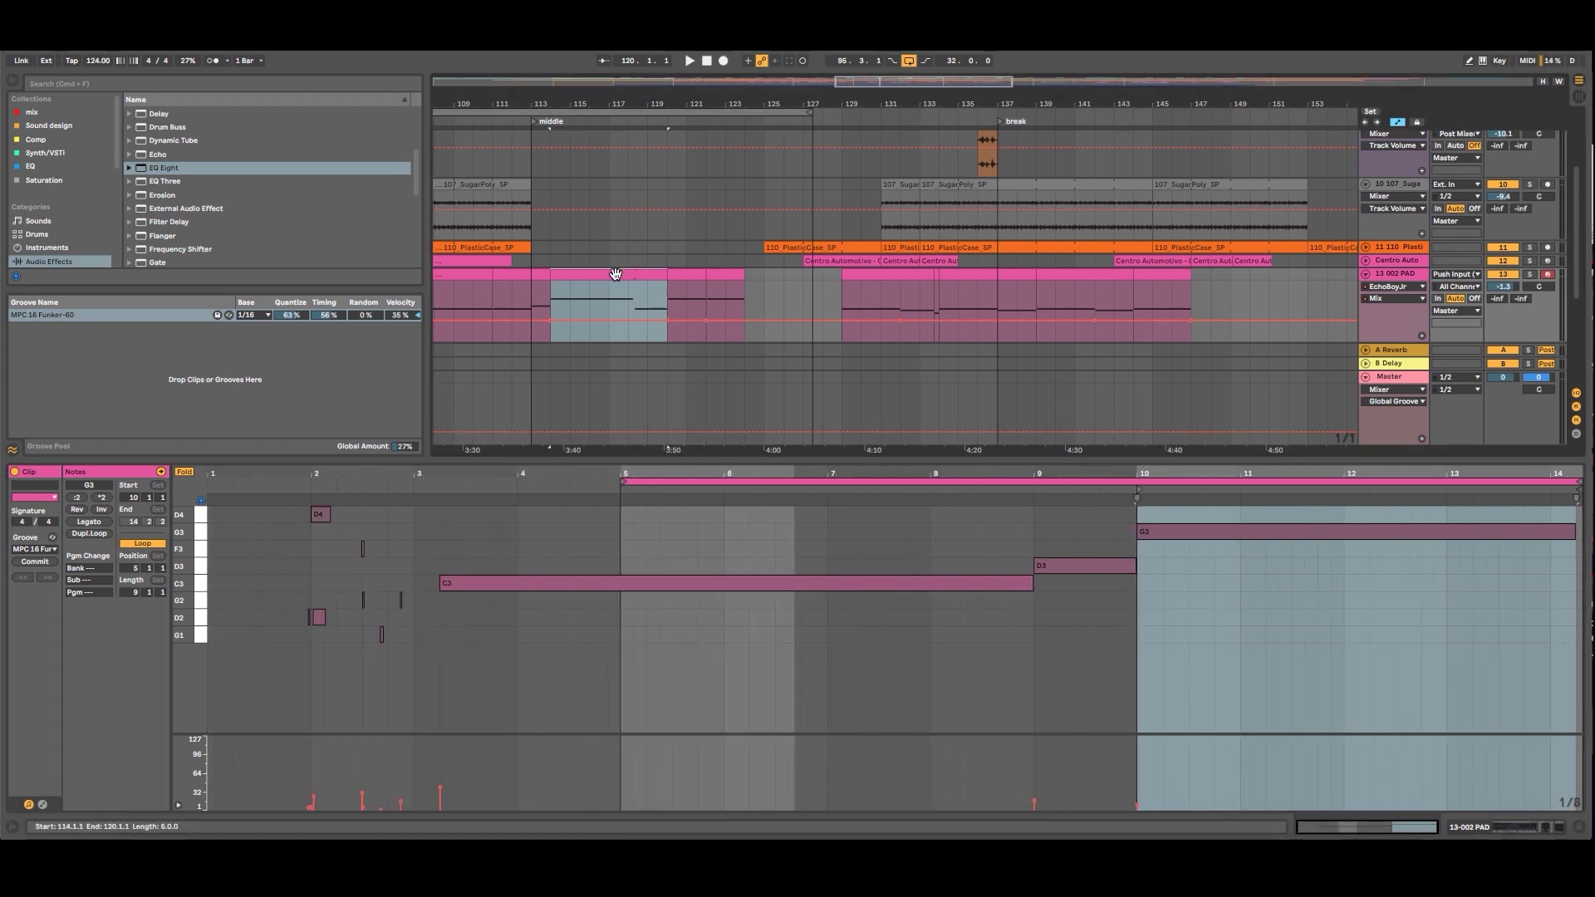
{"action": "left_click", "coordinate": [1205, 474]}
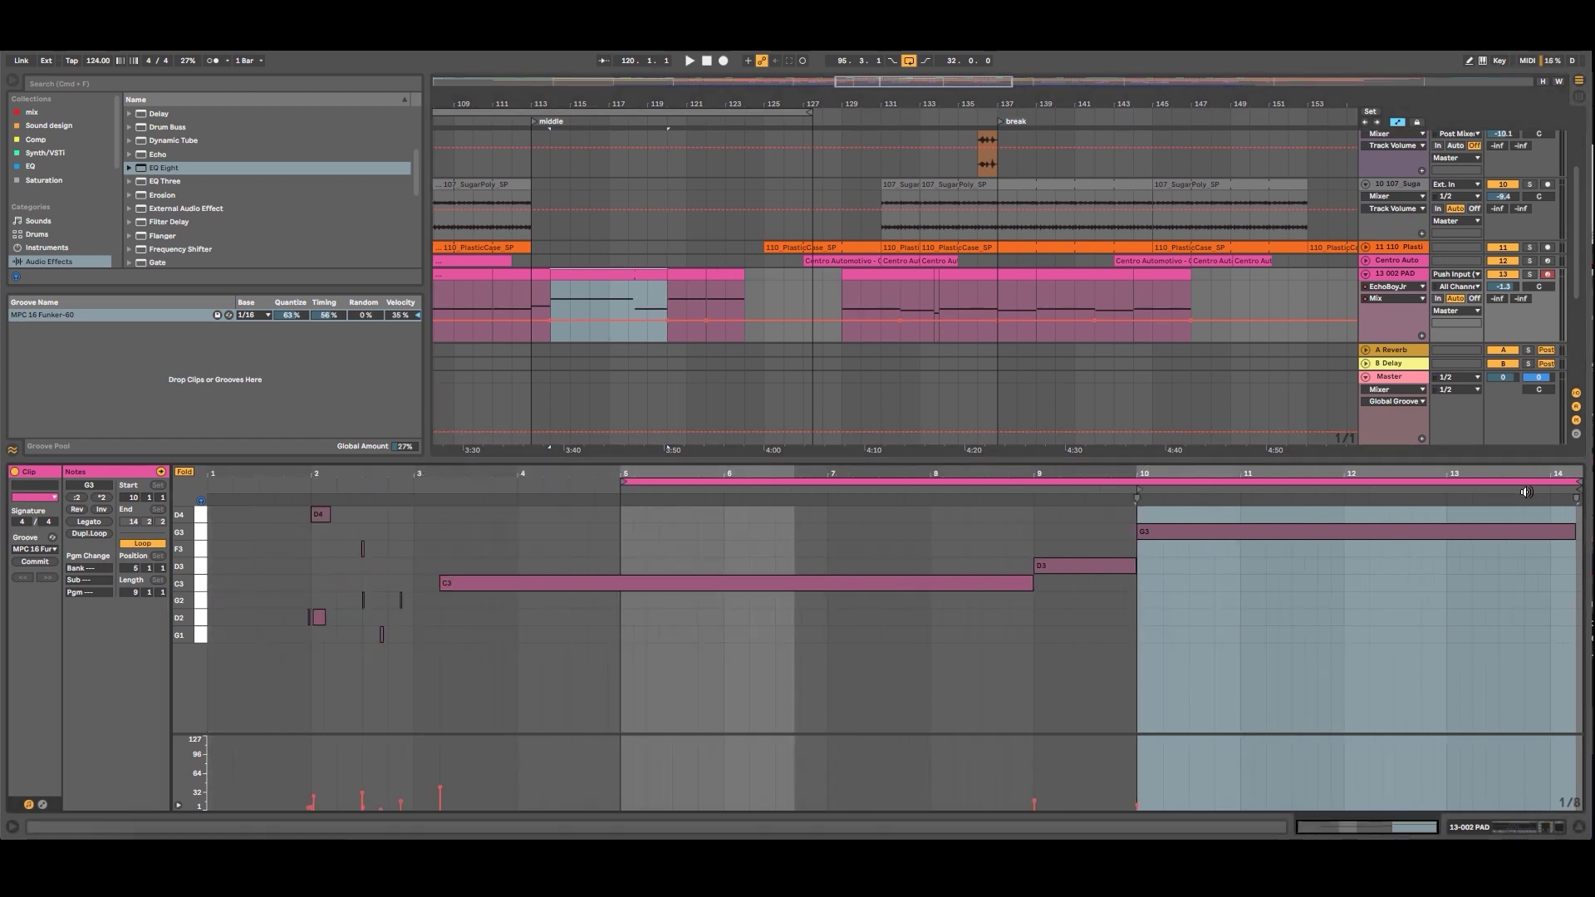
{"action": "left_click_drag", "start_coordinate": [1577, 481], "coordinate": [1462, 489]}
{"action": "left_click_drag", "start_coordinate": [1188, 532], "coordinate": [1265, 530]}
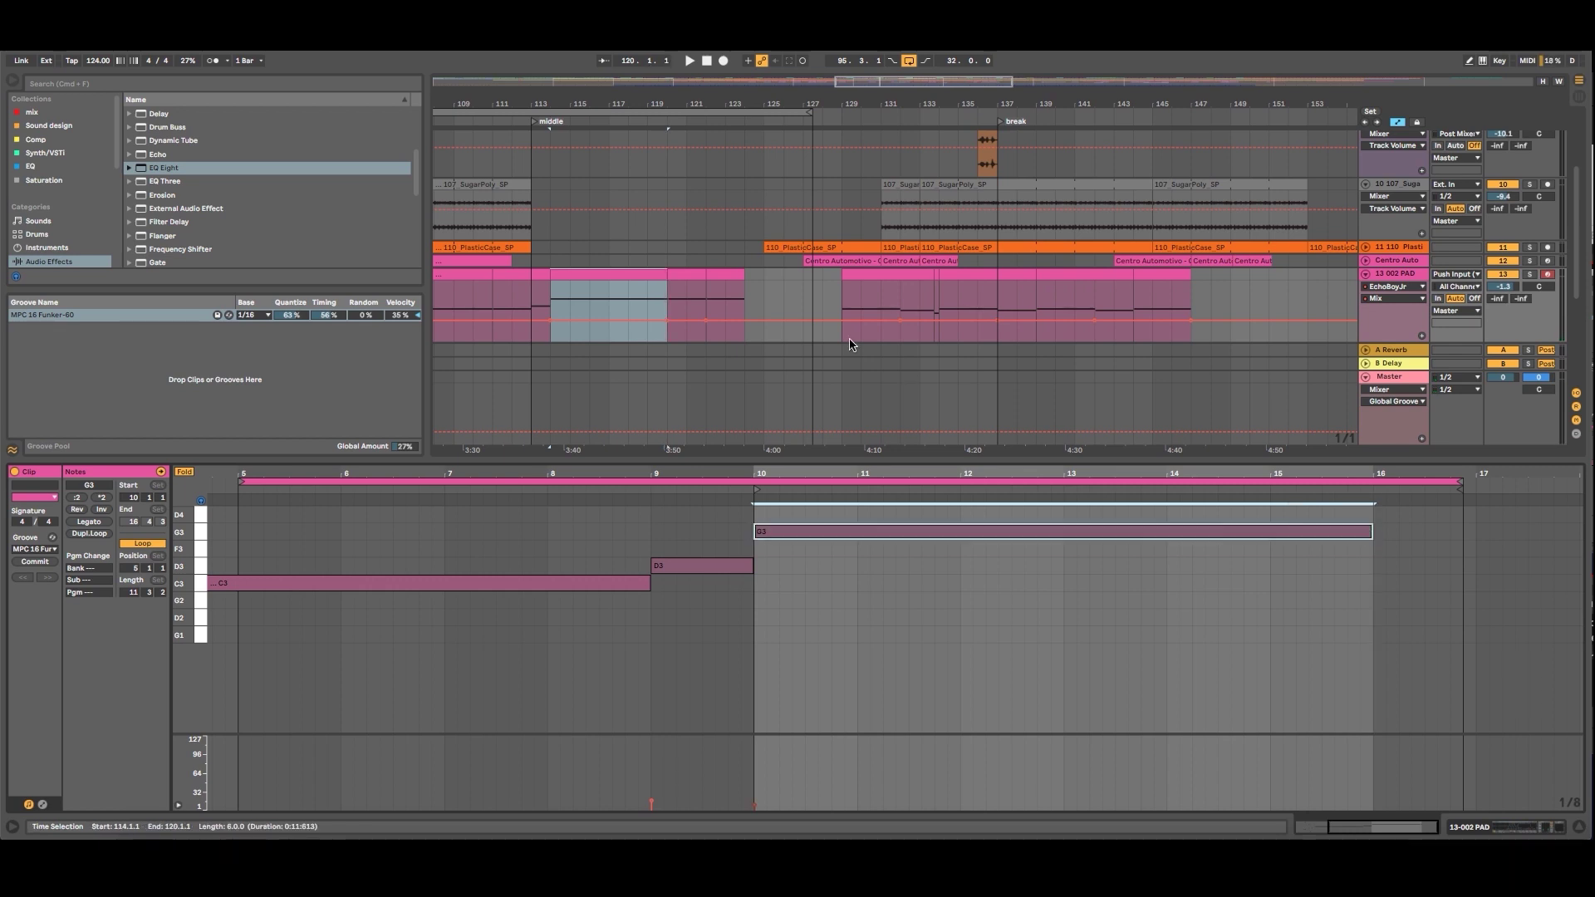
Remove the pad clip at bars 120 to 122, and extend the preceding clip's G3 note to clip bar 21 and loop end to 23.
{"action": "mouse_move", "coordinate": [696, 274]}
{"action": "left_mouse_down"}
{"action": "mouse_move", "coordinate": [740, 291]}
{"action": "mouse_move", "coordinate": [670, 278]}
{"action": "left_mouse_up"}
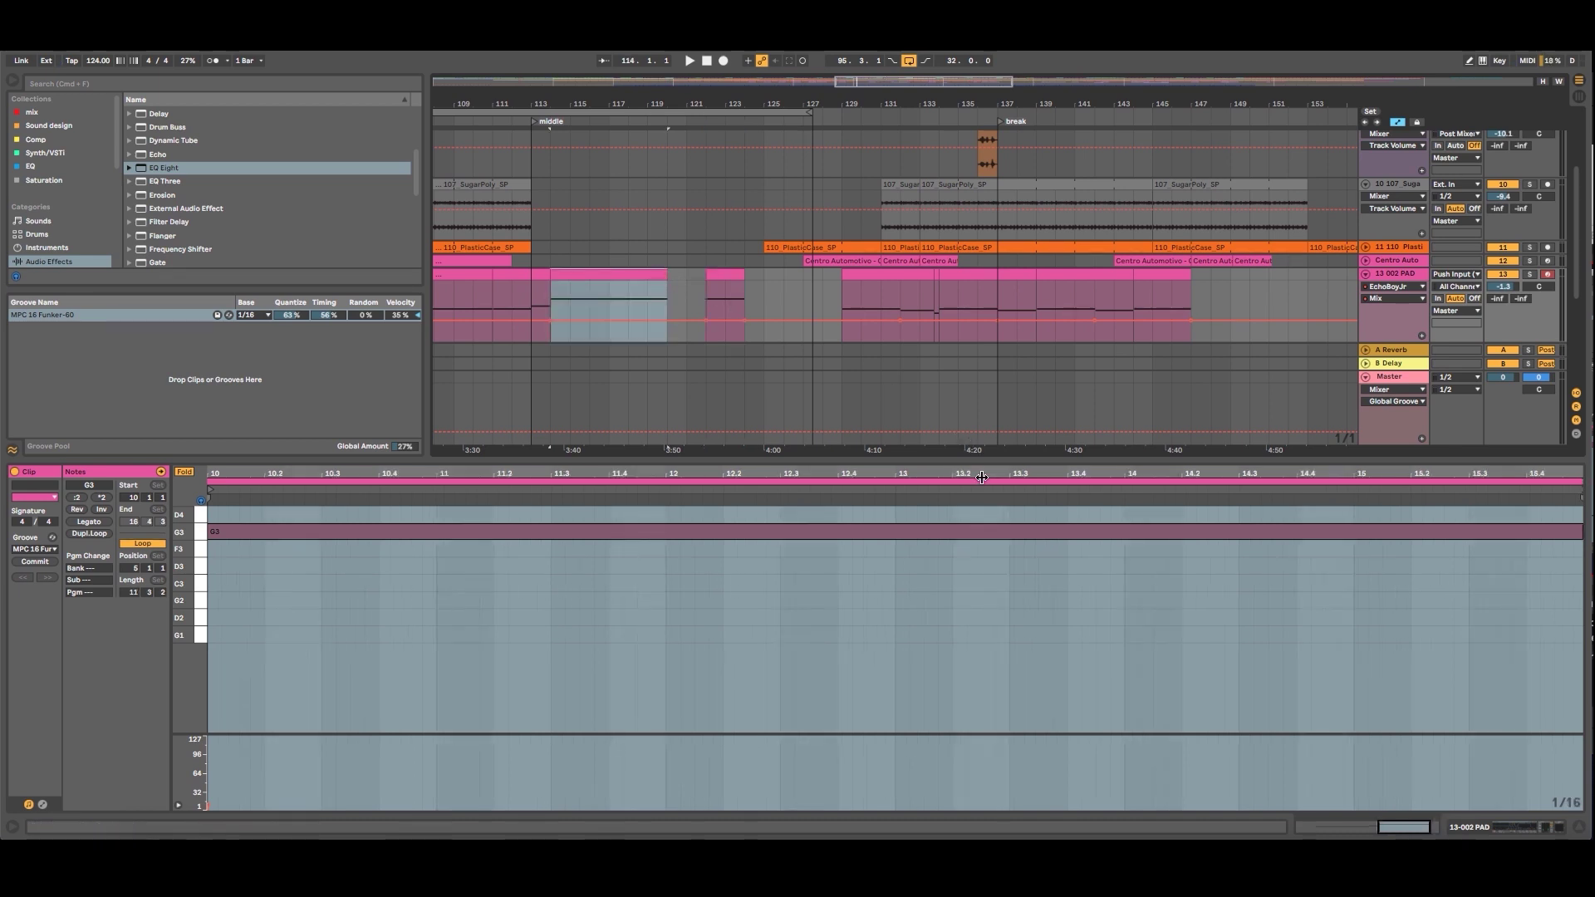
{"action": "left_click_drag", "start_coordinate": [981, 477], "coordinate": [982, 419]}
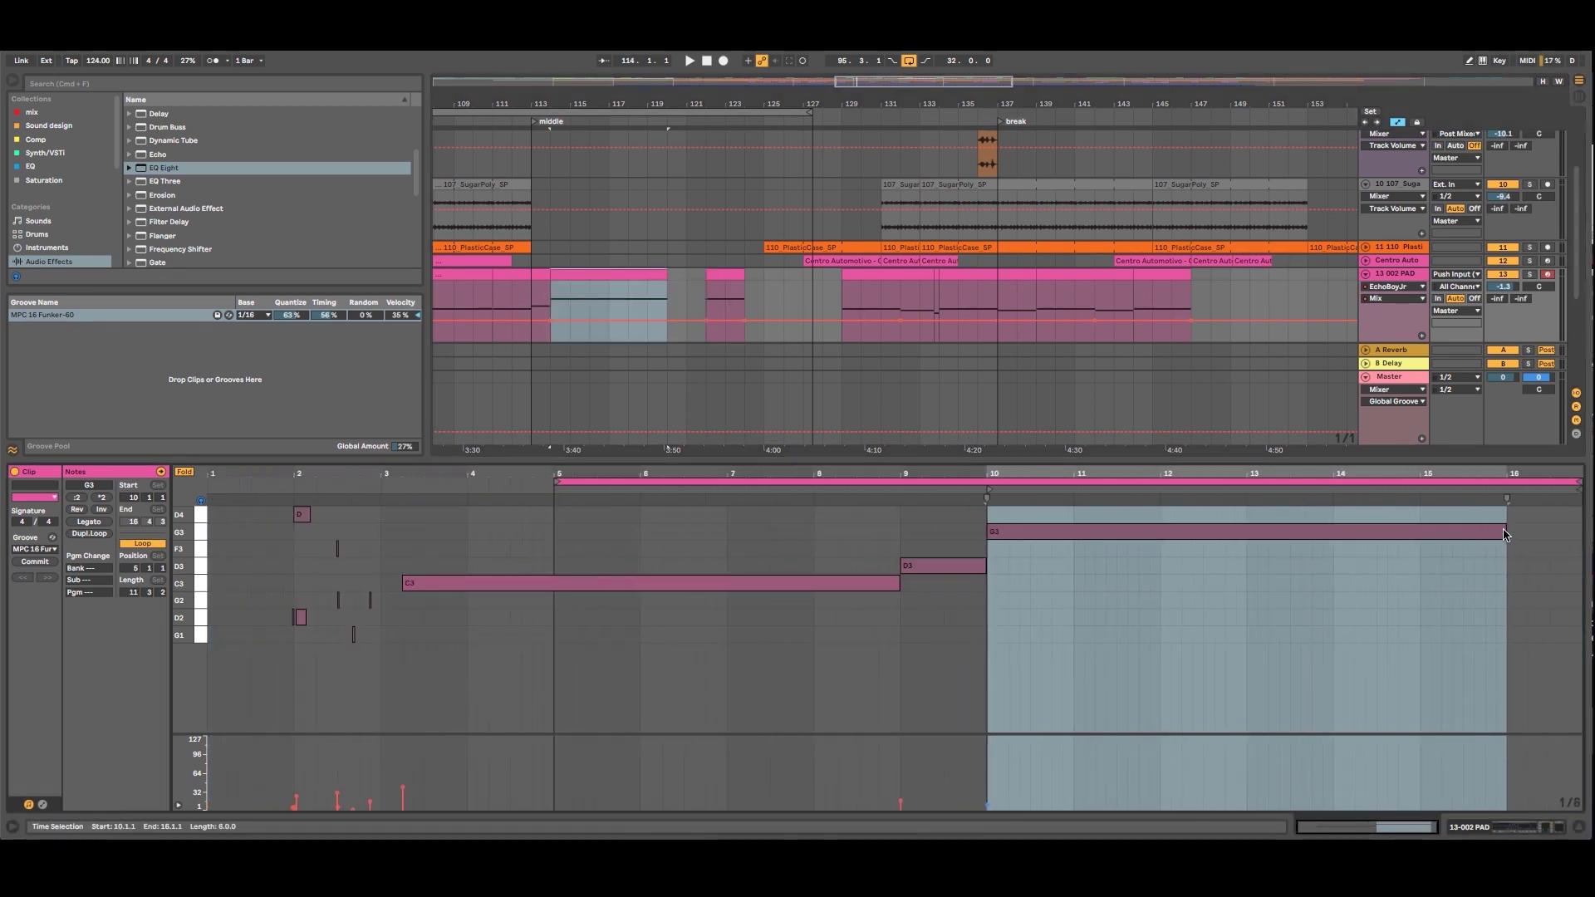
{"action": "left_click_drag", "start_coordinate": [1501, 532], "coordinate": [1383, 536]}
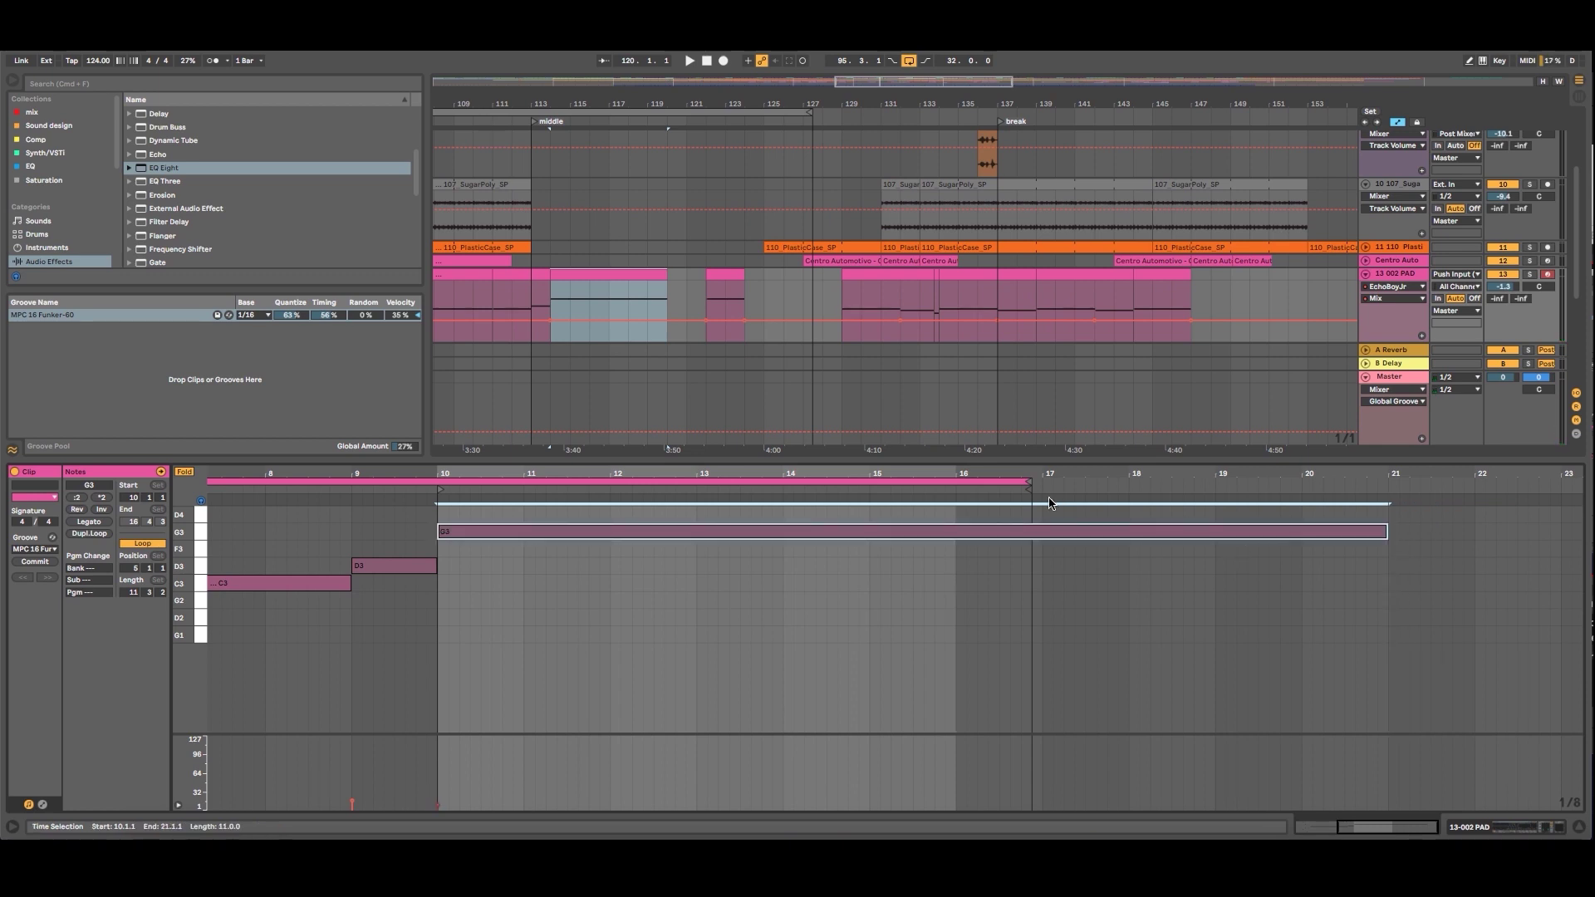
{"action": "left_click_drag", "start_coordinate": [1028, 484], "coordinate": [1558, 484]}
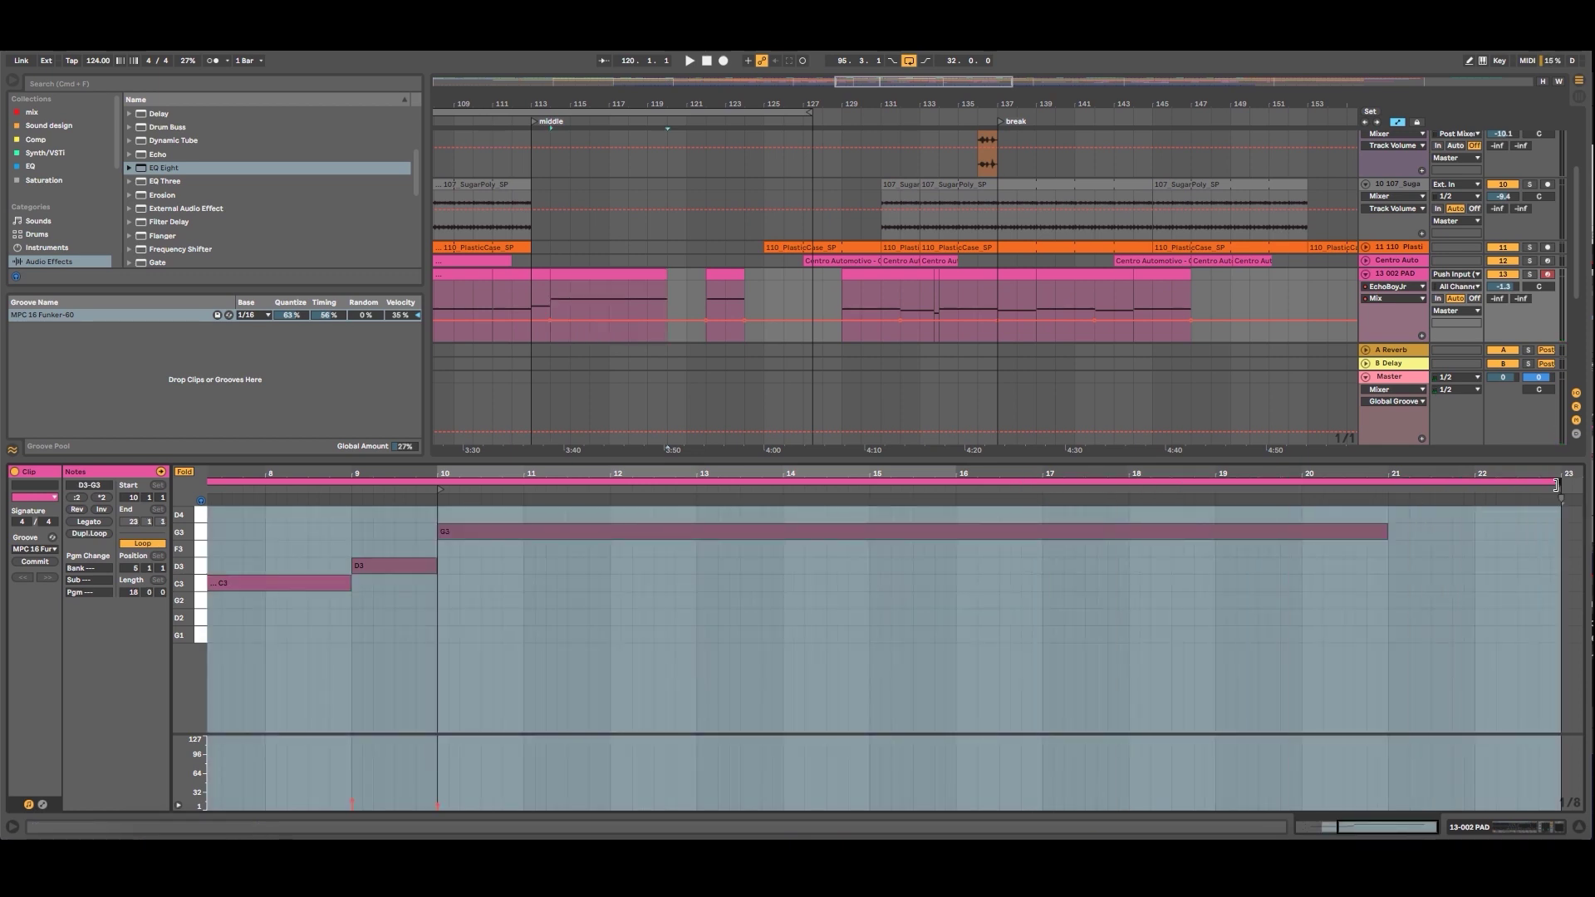
Extend the pad clip starting at bar 114 to bar 122 and check the notes of the clip following it.
{"action": "left_click", "coordinate": [650, 275]}
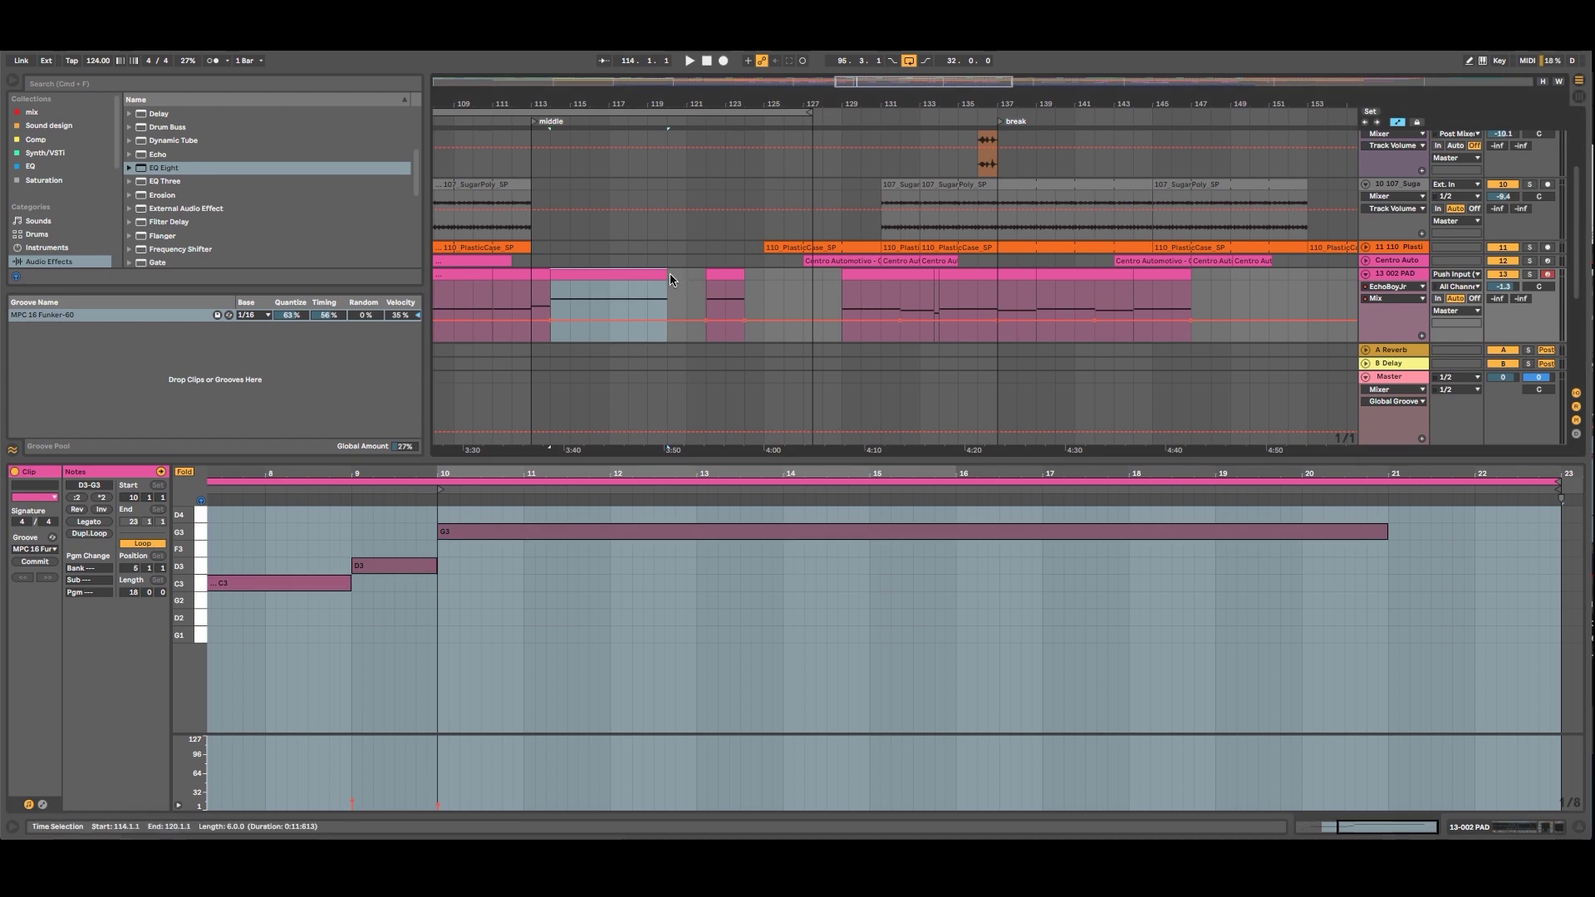
{"action": "left_click_drag", "start_coordinate": [664, 275], "coordinate": [702, 277]}
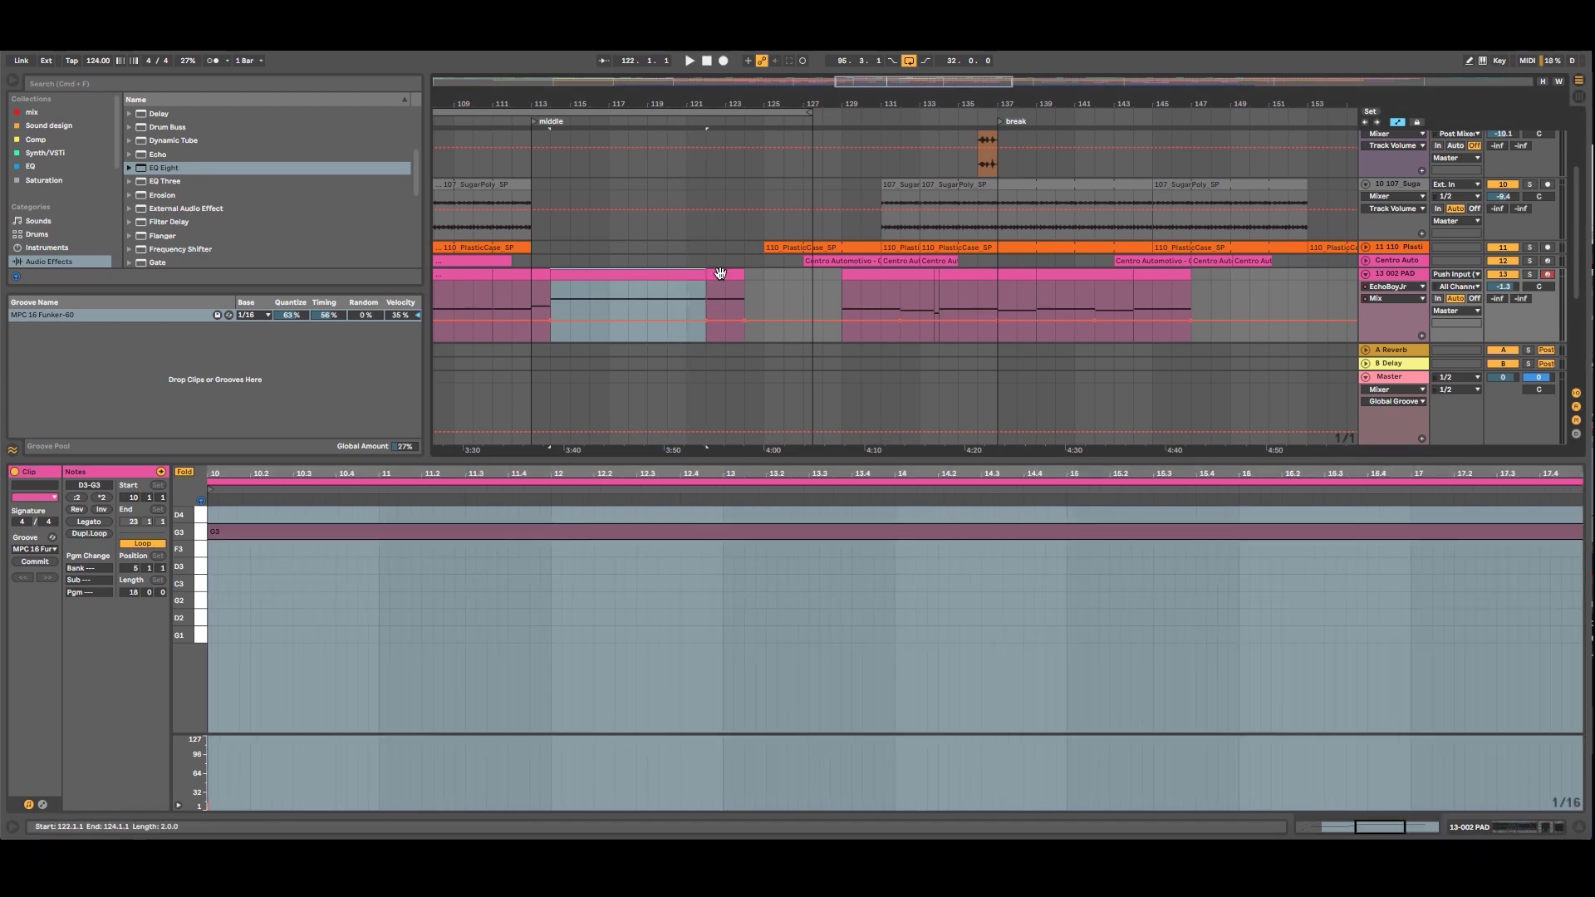
{"action": "left_click", "coordinate": [720, 274]}
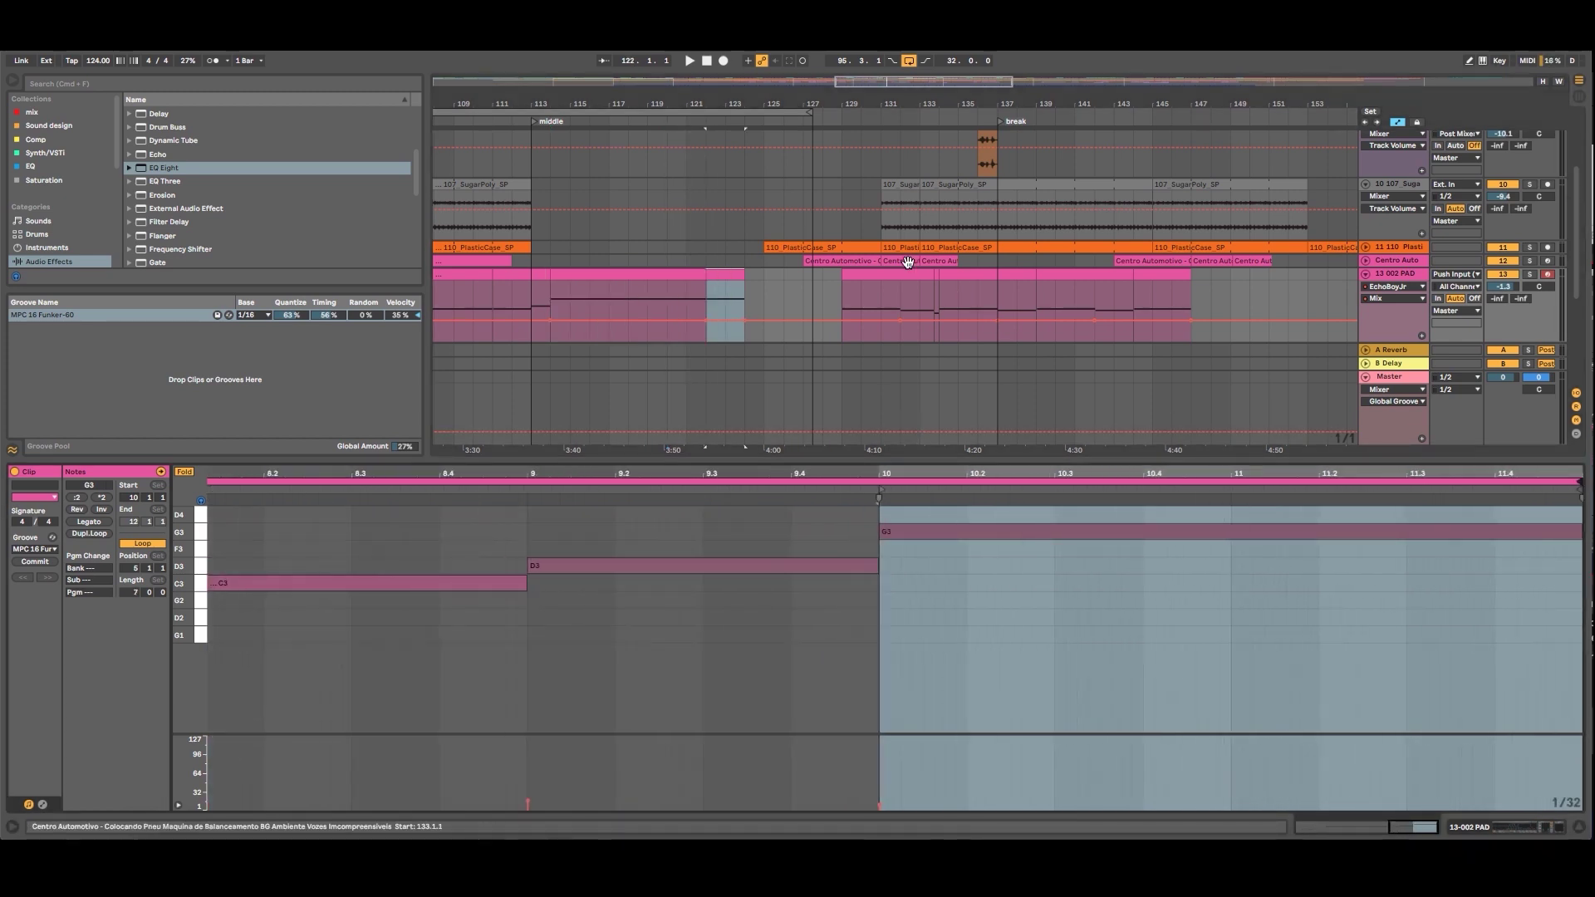
Lengthen the G3 note in the pad clip at bars 114 to 122 to clip bar 23, and delete the clip at bars 122 to 124.
{"action": "left_click", "coordinate": [690, 276]}
{"action": "left_click_drag", "start_coordinate": [1121, 473], "coordinate": [918, 399]}
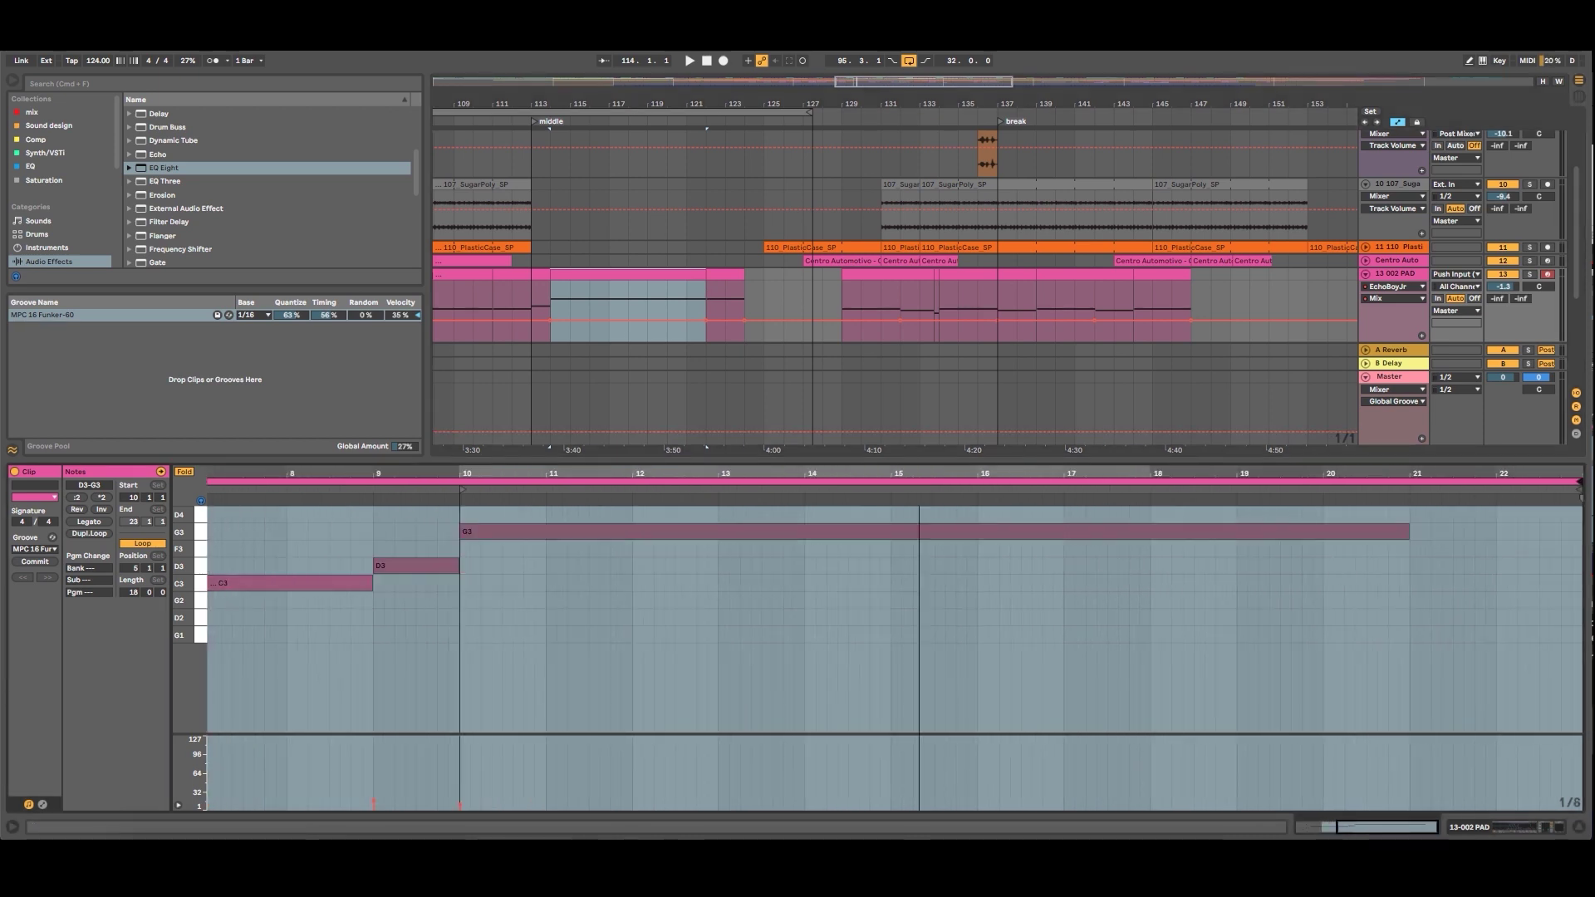
{"action": "left_click", "coordinate": [1452, 544]}
{"action": "left_click_drag", "start_coordinate": [1412, 528], "coordinate": [1578, 530]}
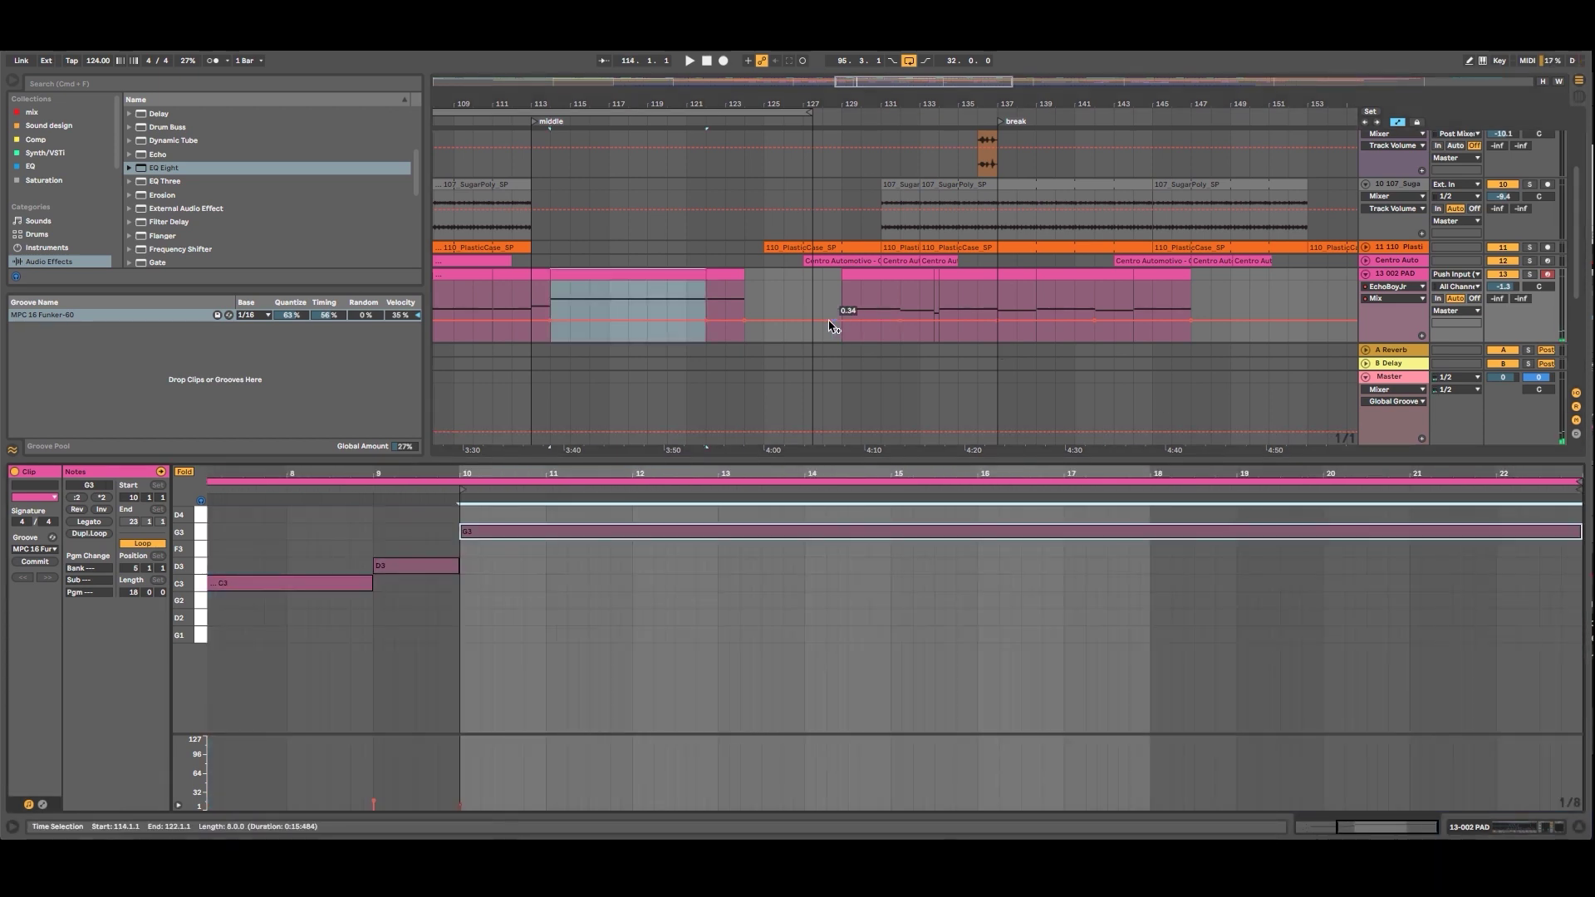
{"action": "left_click", "coordinate": [724, 274]}
{"action": "key", "text": "Delete"}
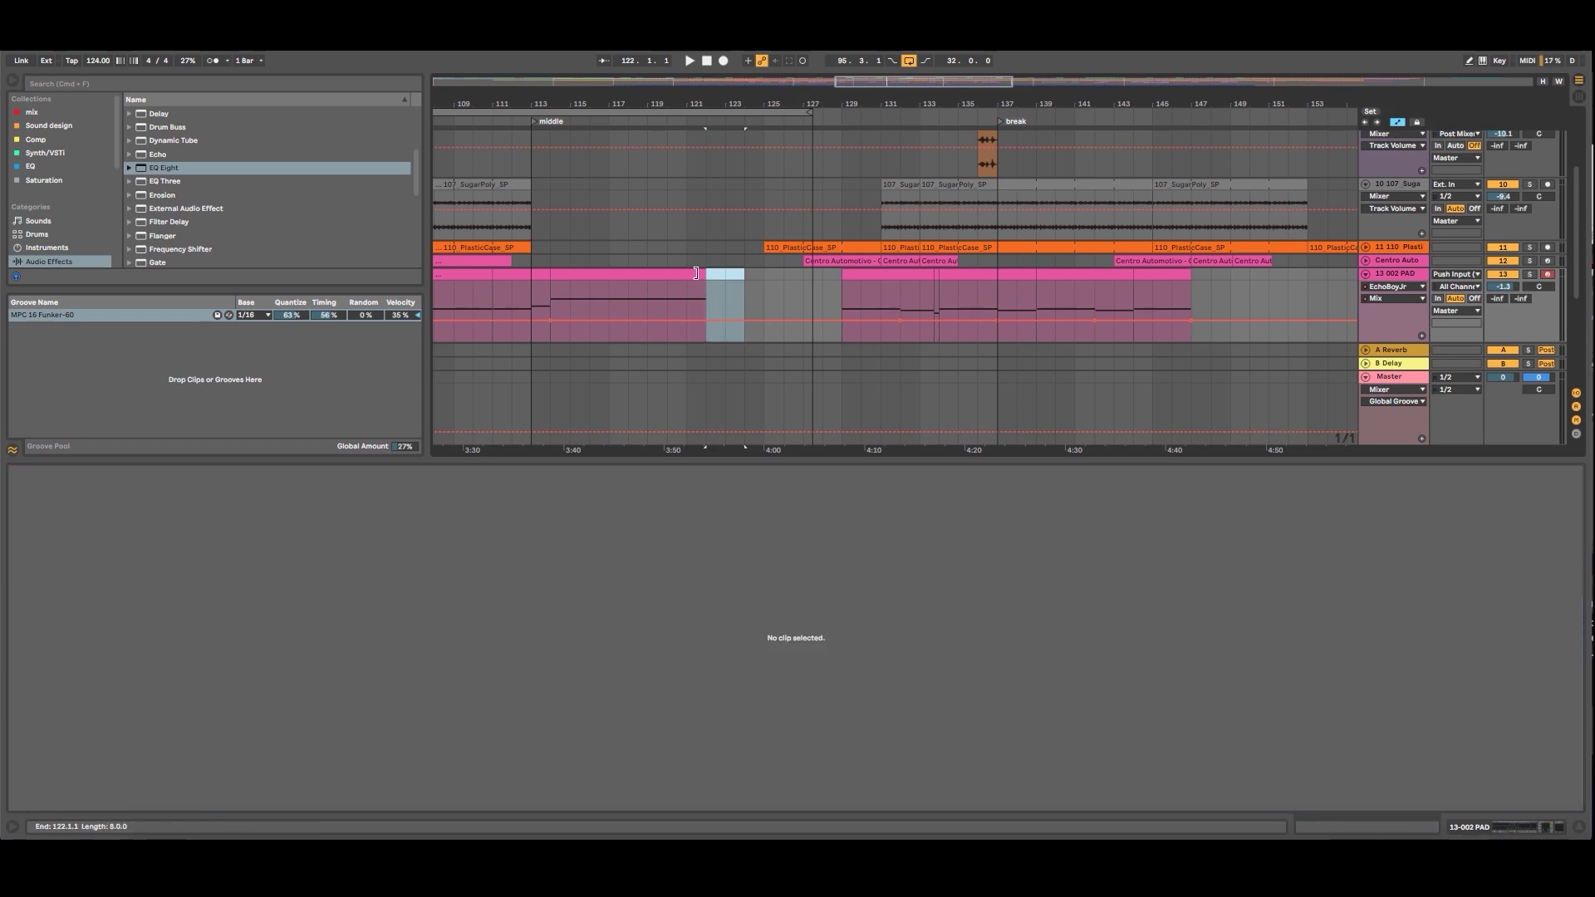
Extend the pad clip that starts at bar 114 to bar 123 and play the arrangement from bar 113.
{"action": "mouse_move", "coordinate": [702, 274]}
{"action": "left_mouse_down"}
{"action": "mouse_move", "coordinate": [822, 277]}
{"action": "mouse_move", "coordinate": [706, 278]}
{"action": "left_mouse_up"}
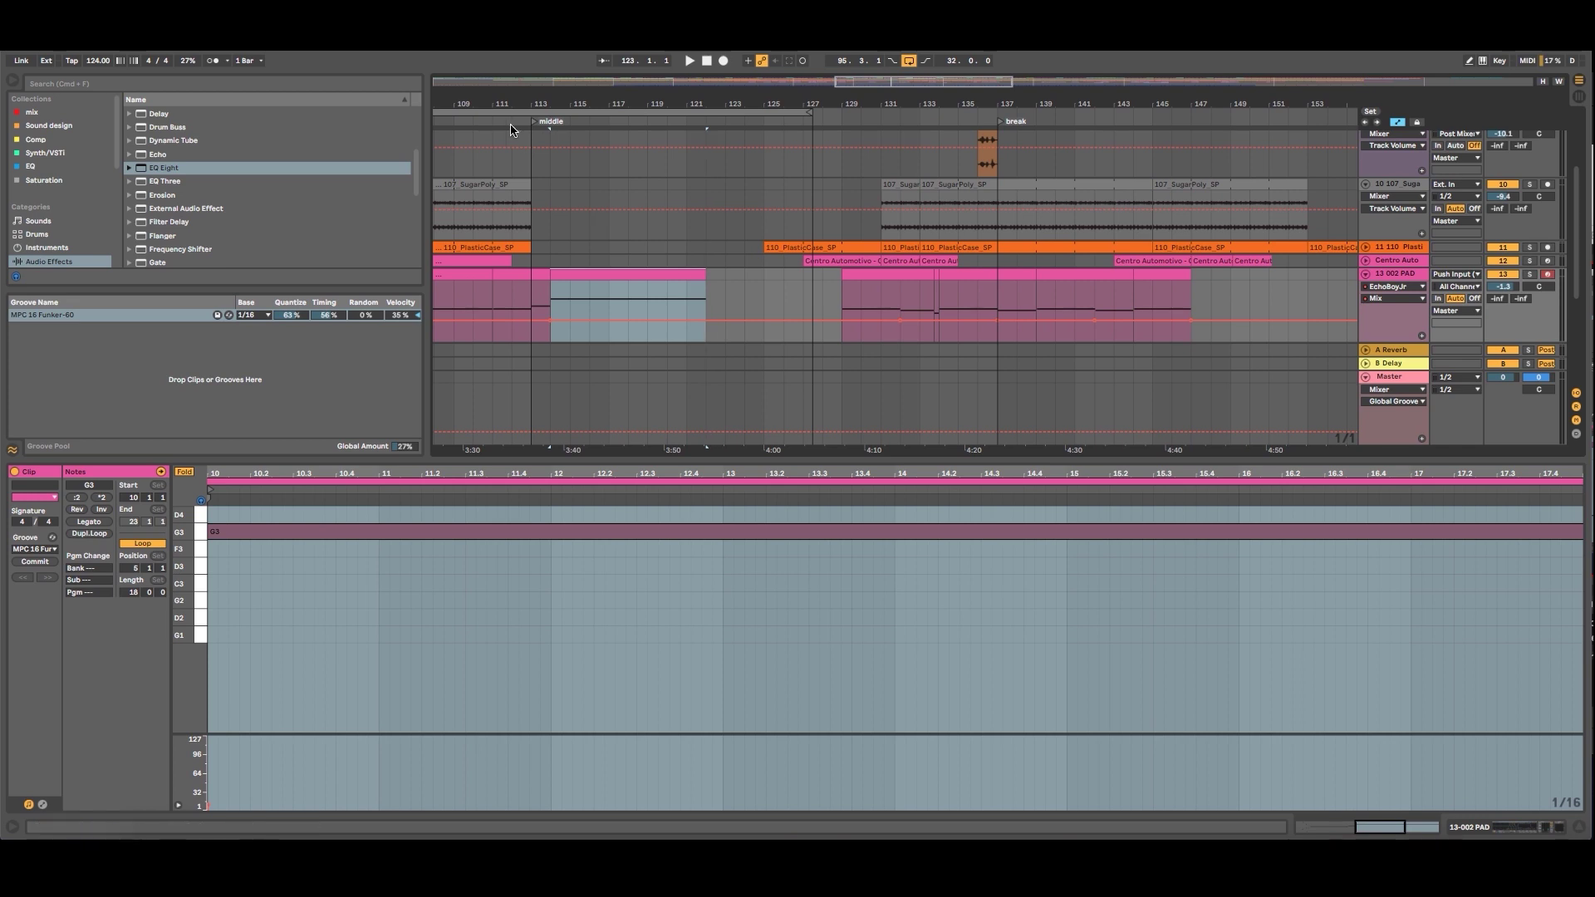
{"action": "left_click", "coordinate": [534, 125]}
{"action": "scroll", "coordinate": [658, 304], "scroll_direction": "down", "scroll_amount": 2}
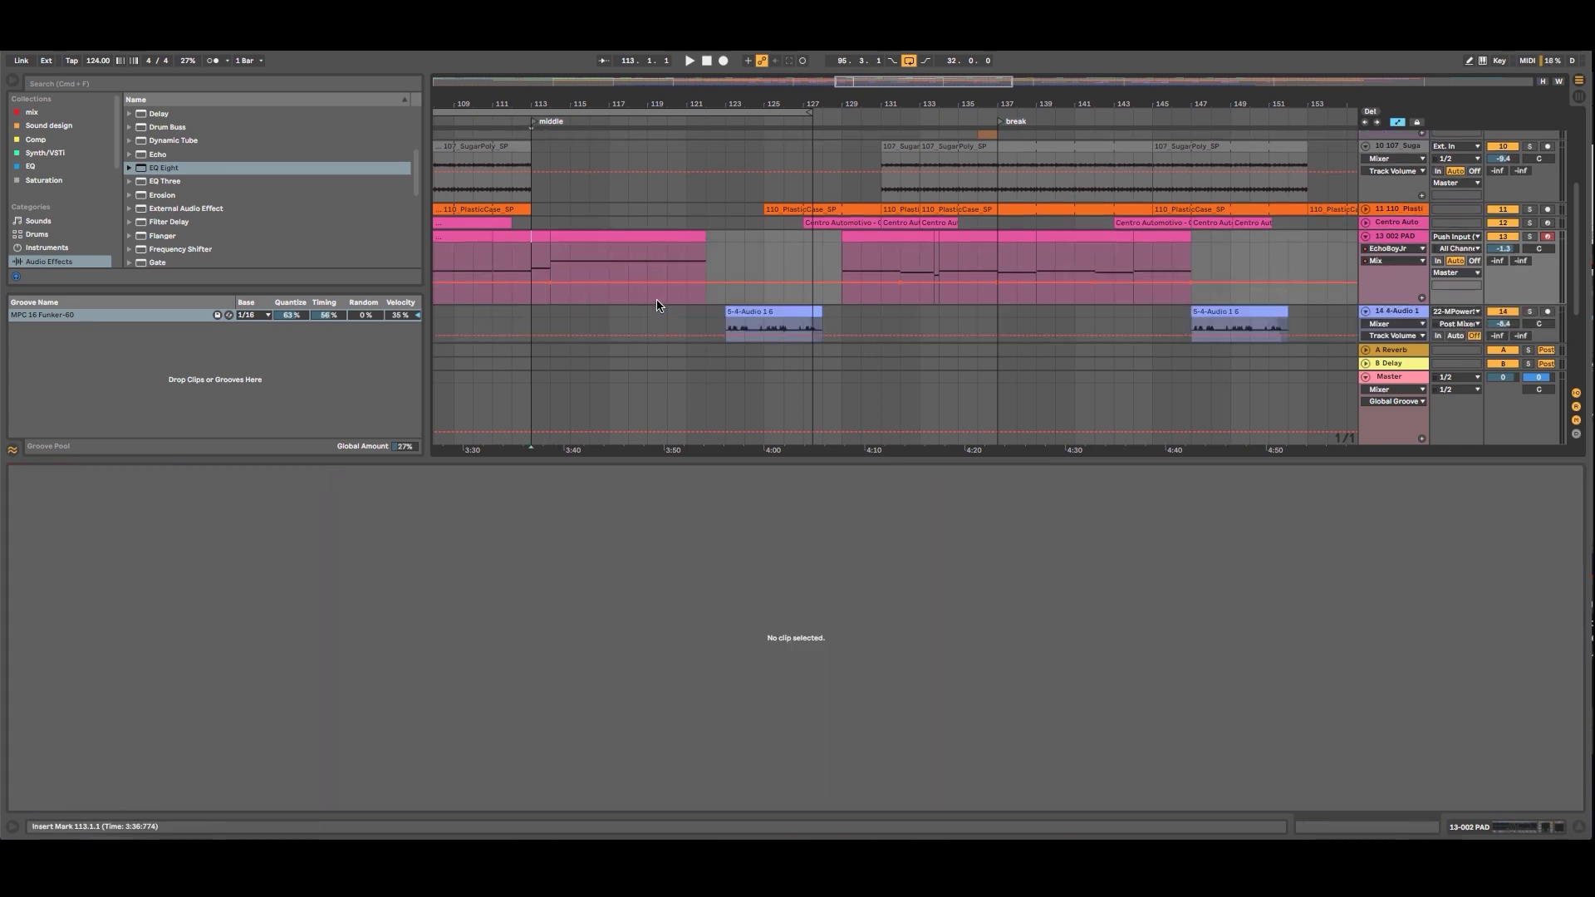
{"action": "left_click_drag", "start_coordinate": [707, 245], "coordinate": [718, 238]}
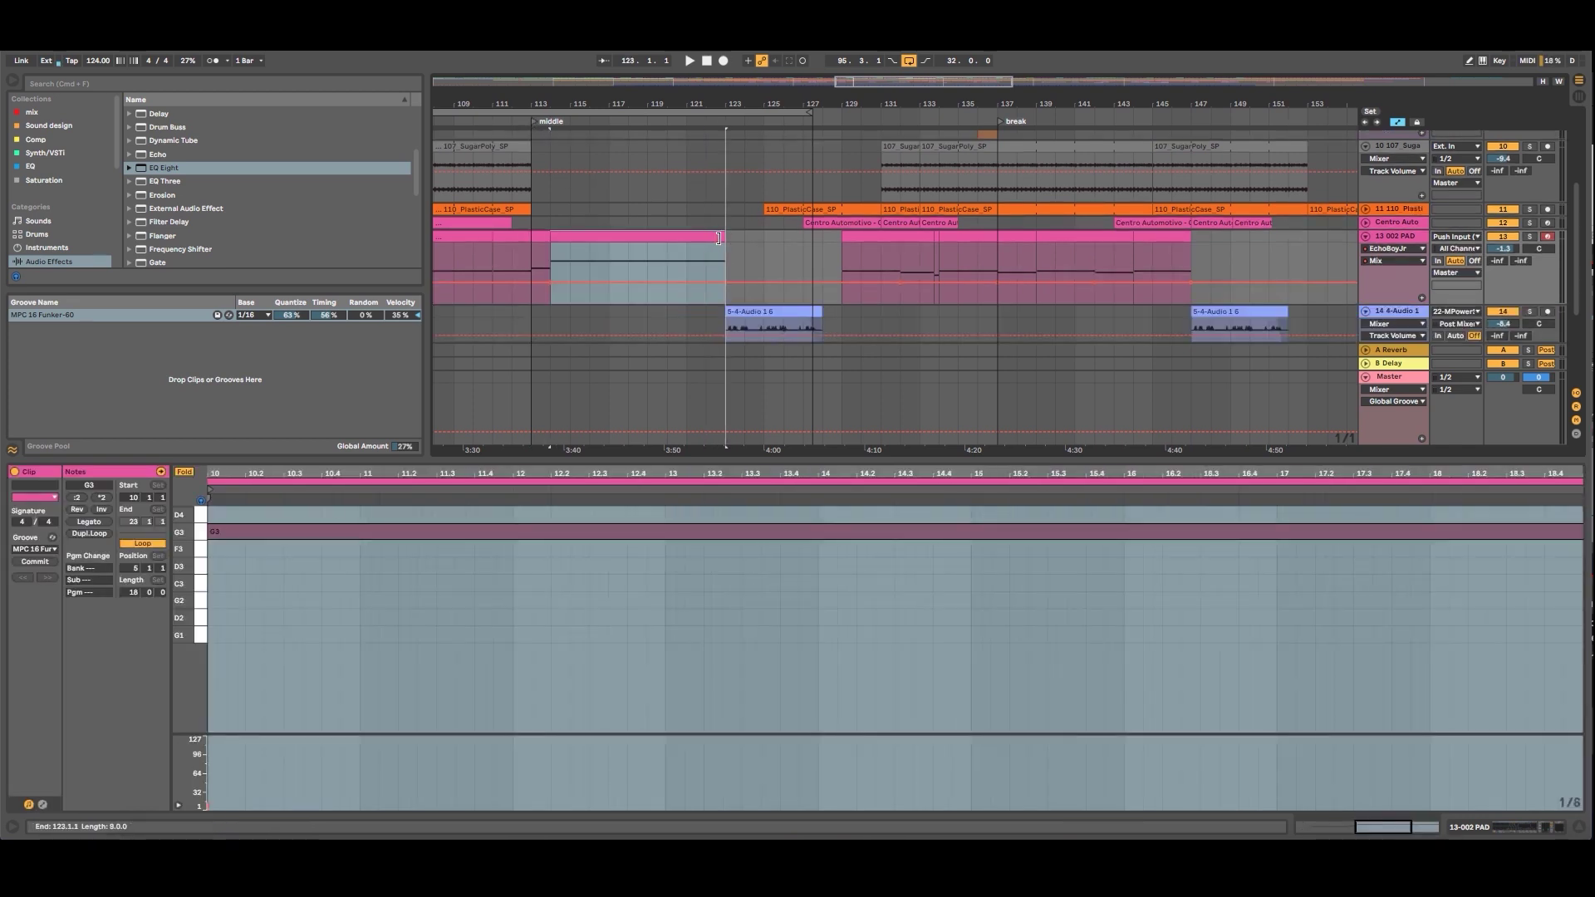
{"action": "left_click", "coordinate": [532, 134]}
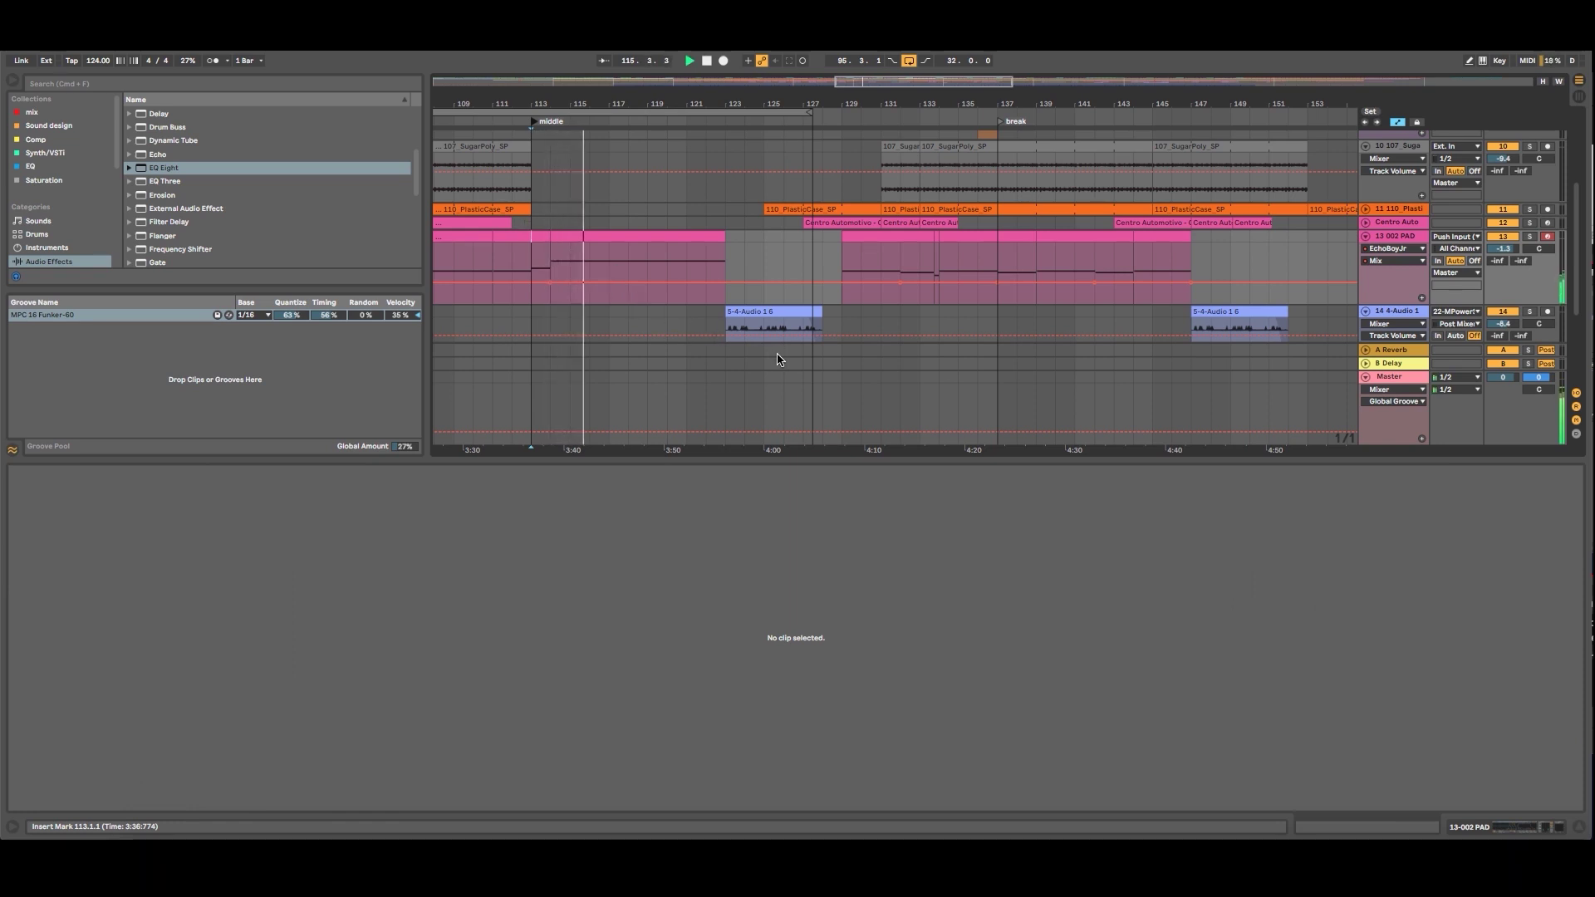
In the pad track's sampler, set the filter frequency to about 12.8 kHz, LFO filter amount to 15.4 and LFO volume to about 15.8%.
{"action": "double_click", "coordinate": [1409, 238]}
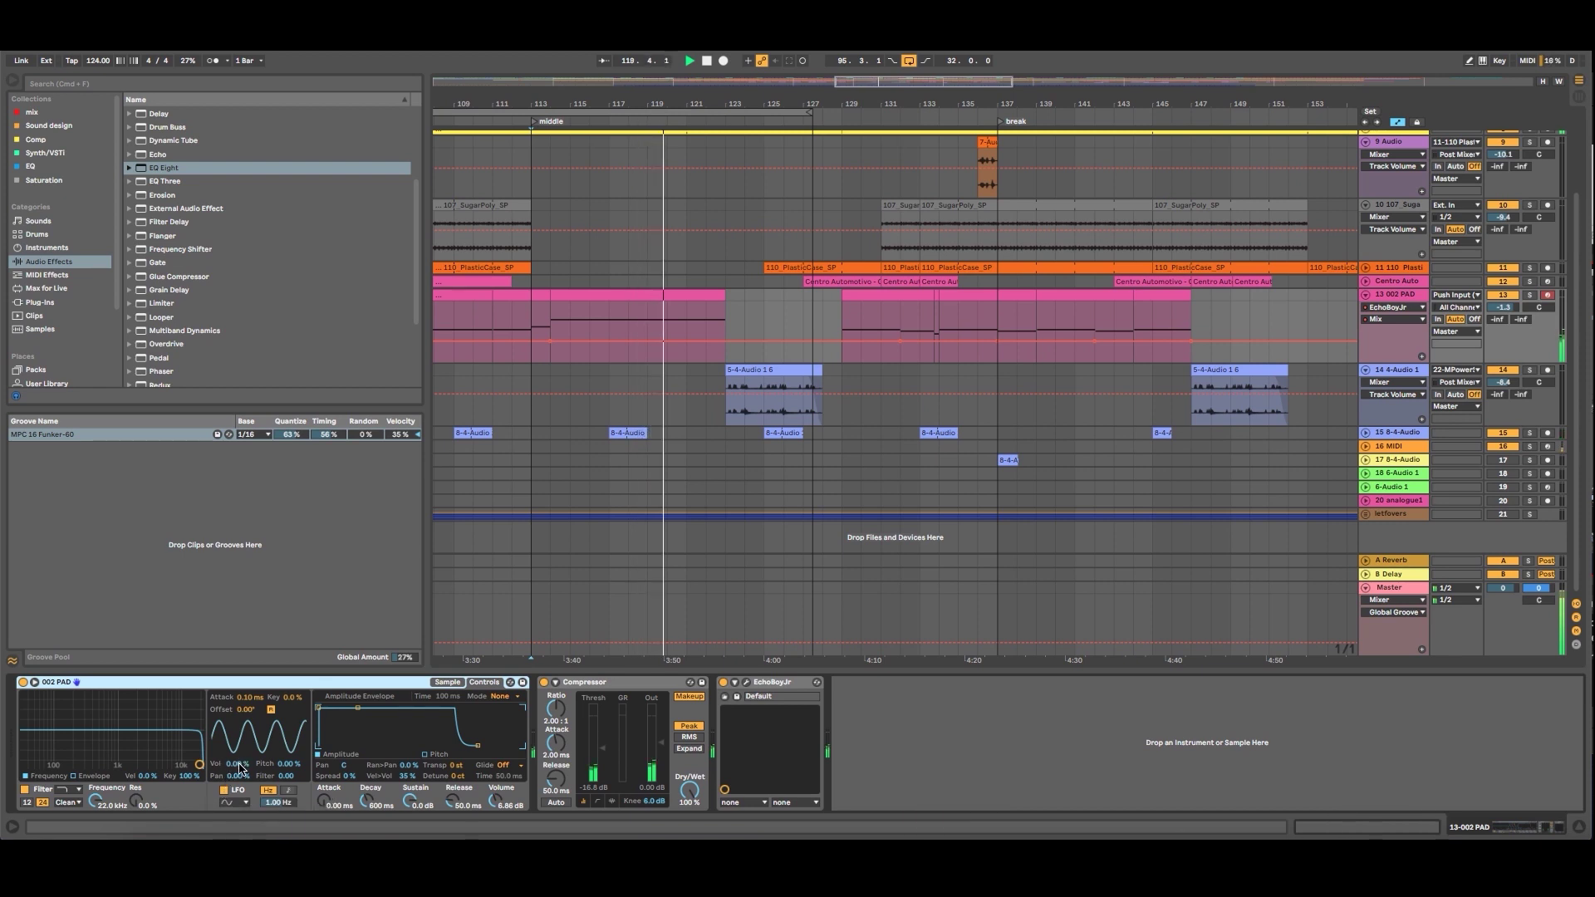
{"action": "left_click_drag", "start_coordinate": [286, 776], "coordinate": [286, 706]}
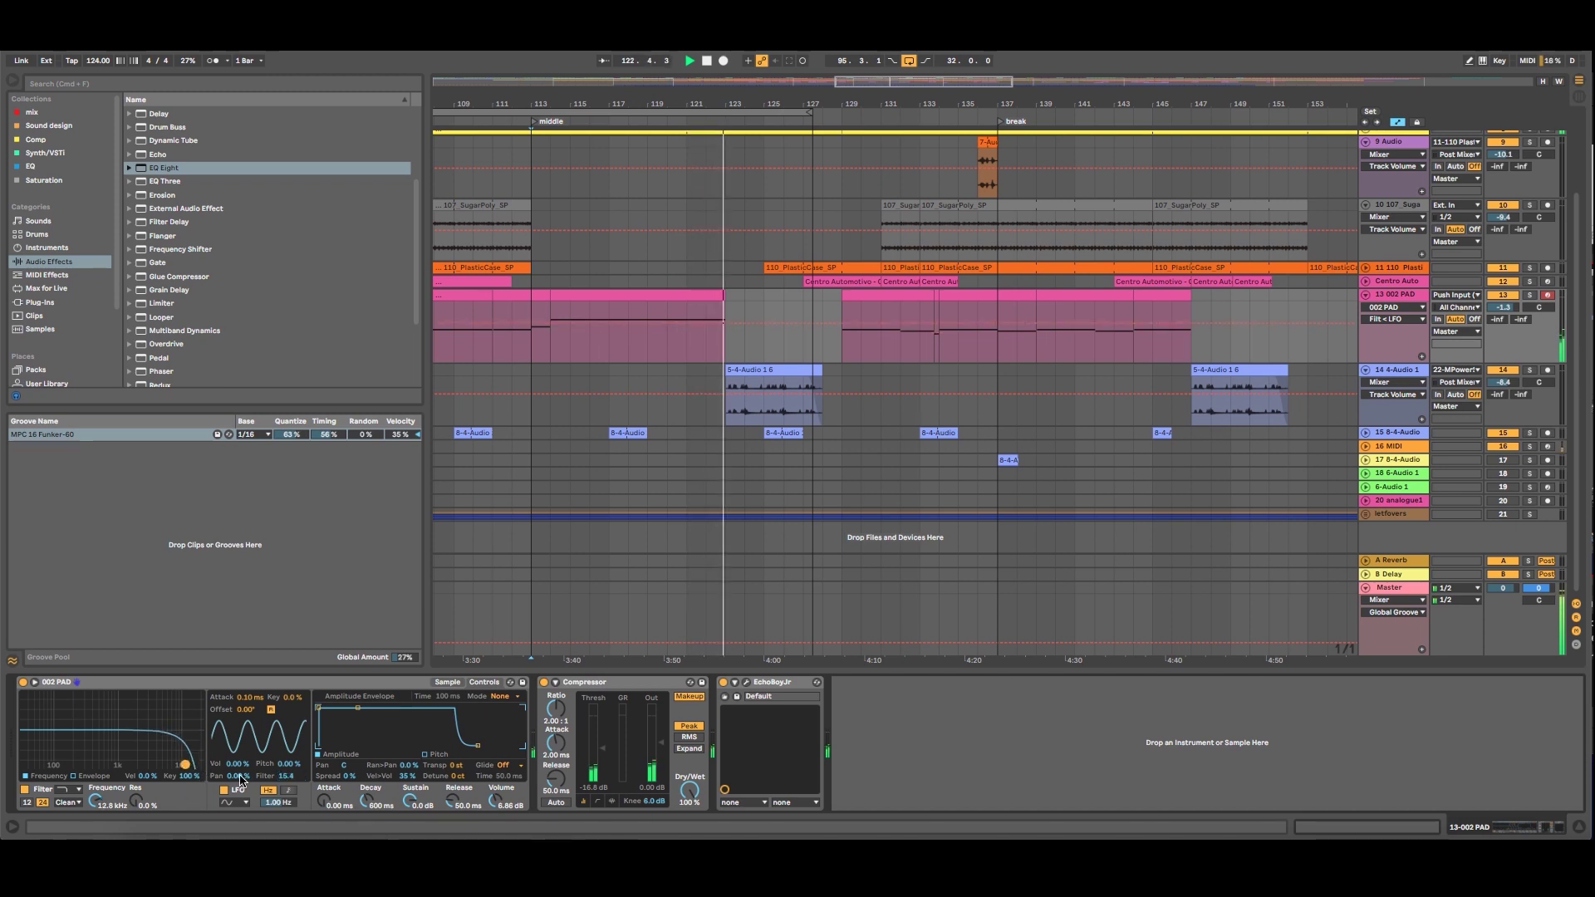
{"action": "left_click_drag", "start_coordinate": [237, 763], "coordinate": [238, 756]}
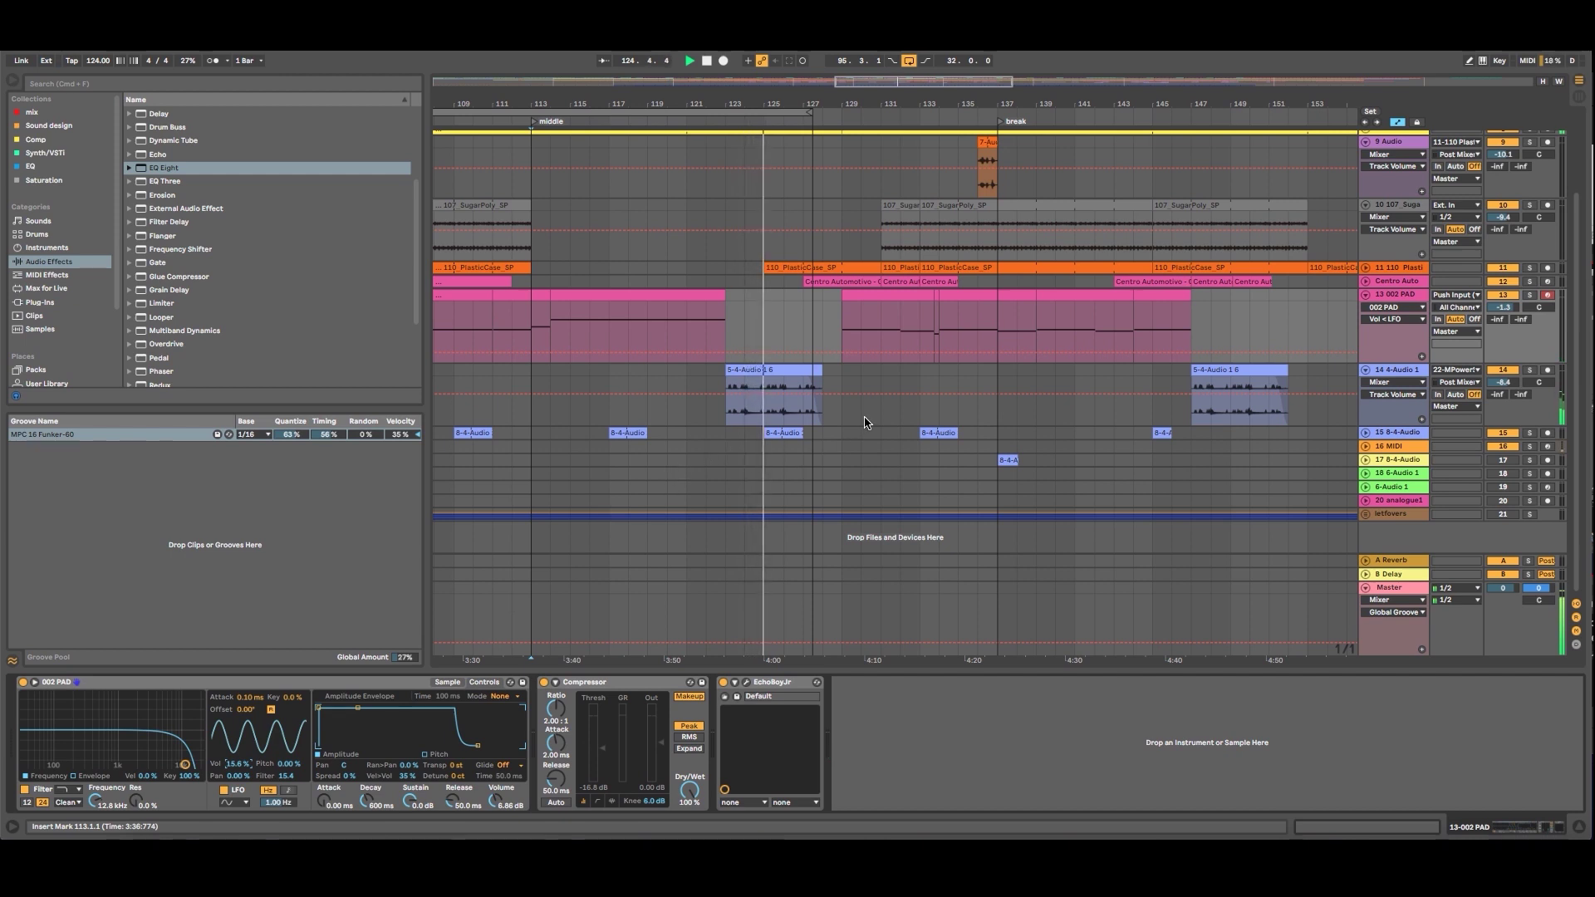
Extend the end of the arrangement loop past the break marker, to a loop length of 50.2.0.
{"action": "left_click", "coordinate": [857, 293]}
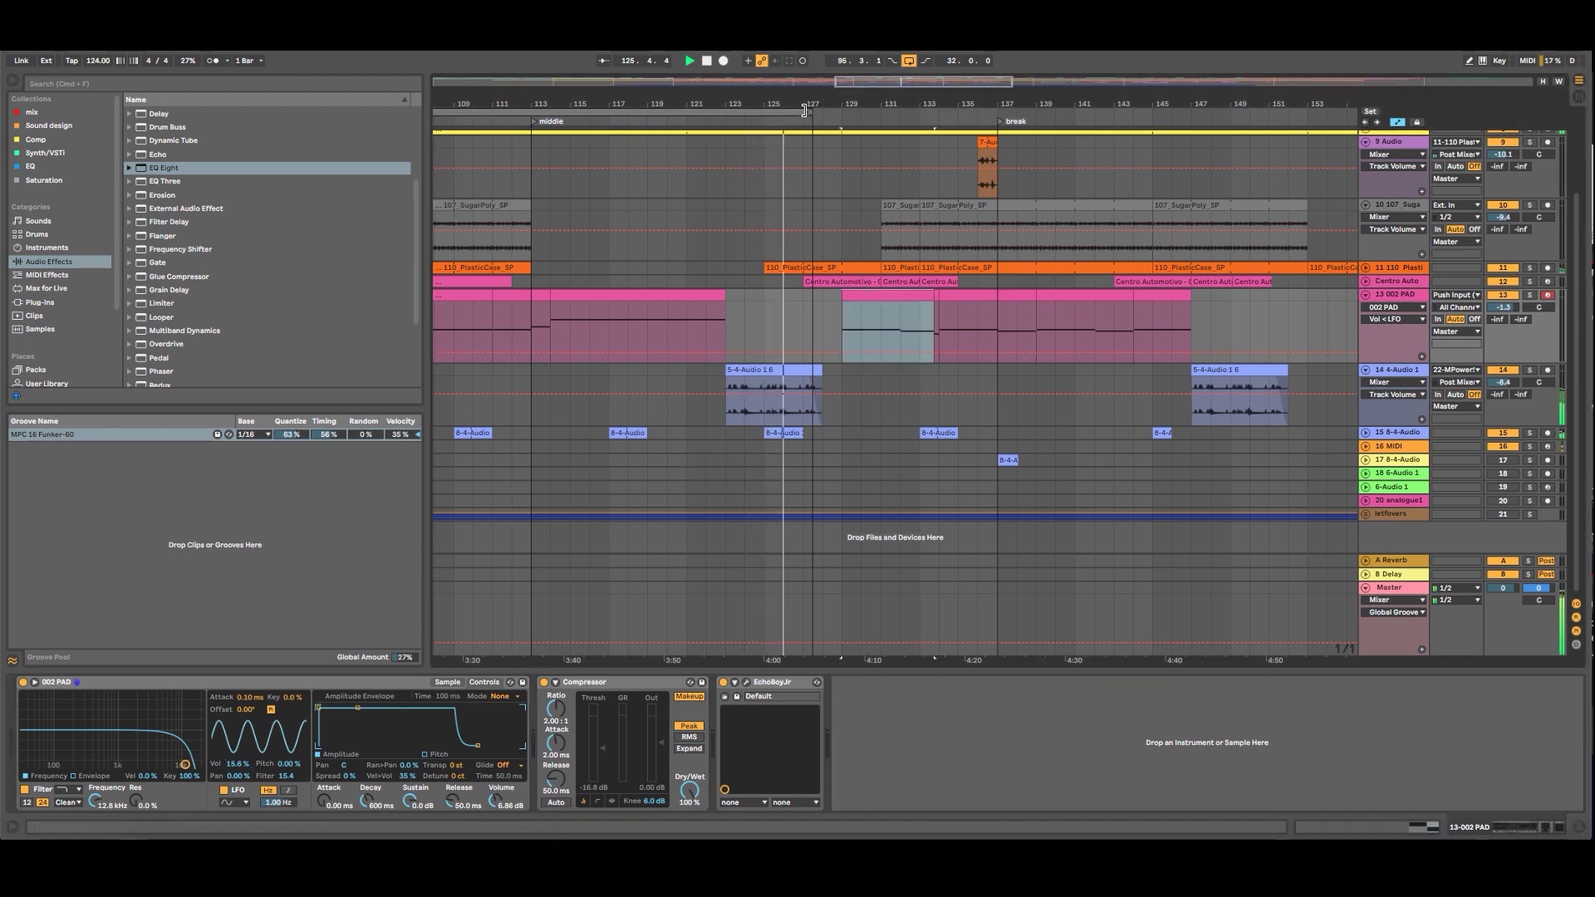
{"action": "left_click_drag", "start_coordinate": [810, 107], "coordinate": [810, 103]}
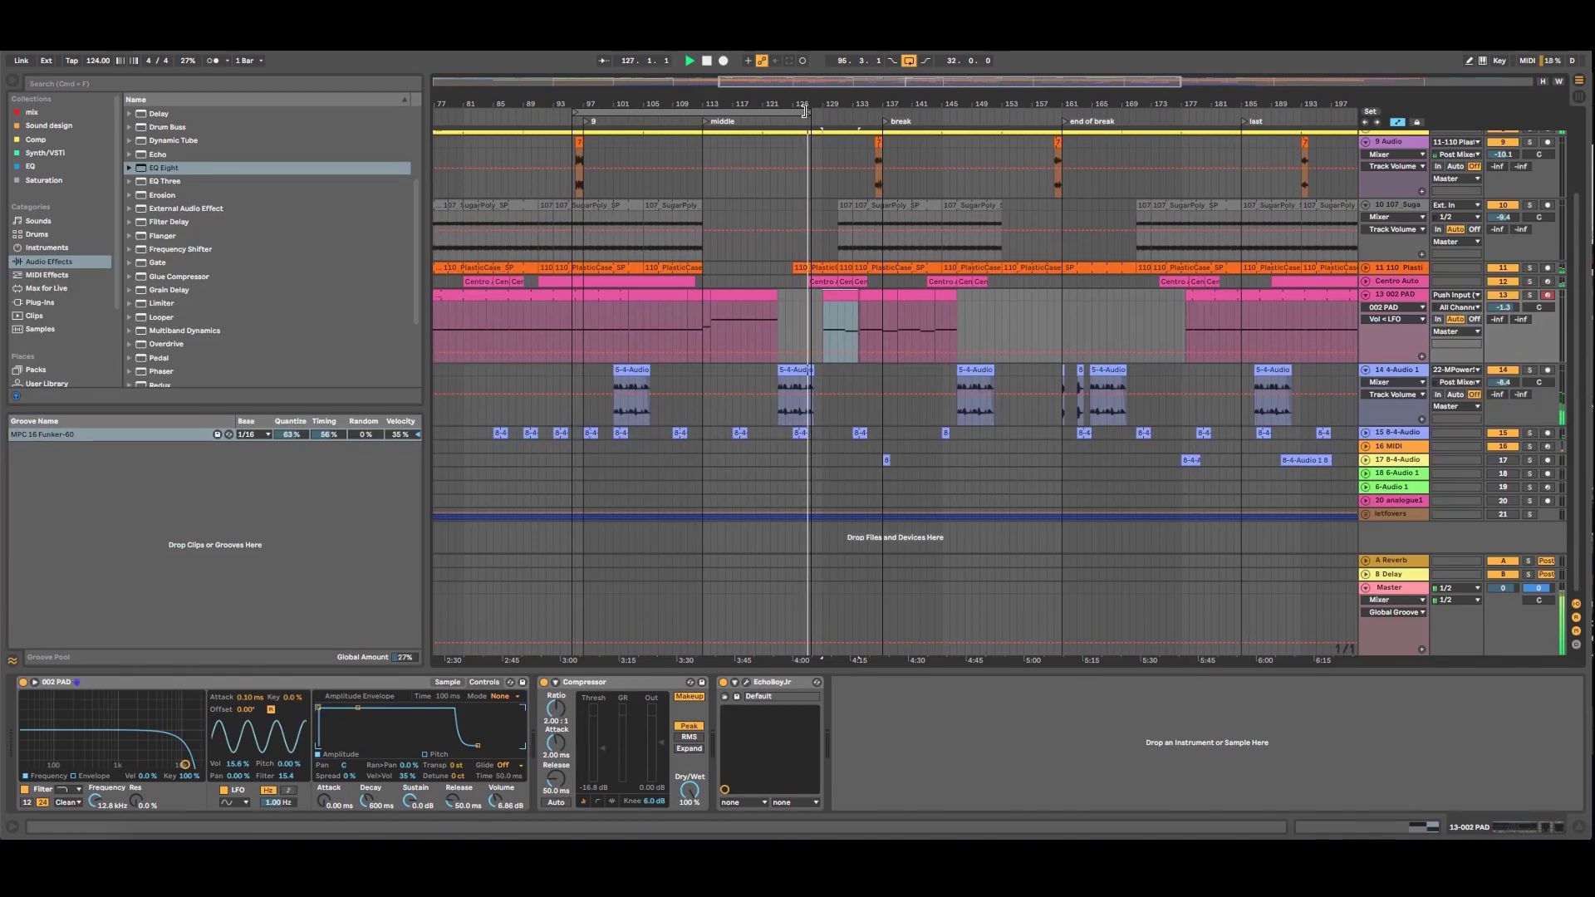
{"action": "left_click_drag", "start_coordinate": [810, 112], "coordinate": [949, 112]}
{"action": "left_click", "coordinate": [862, 382]}
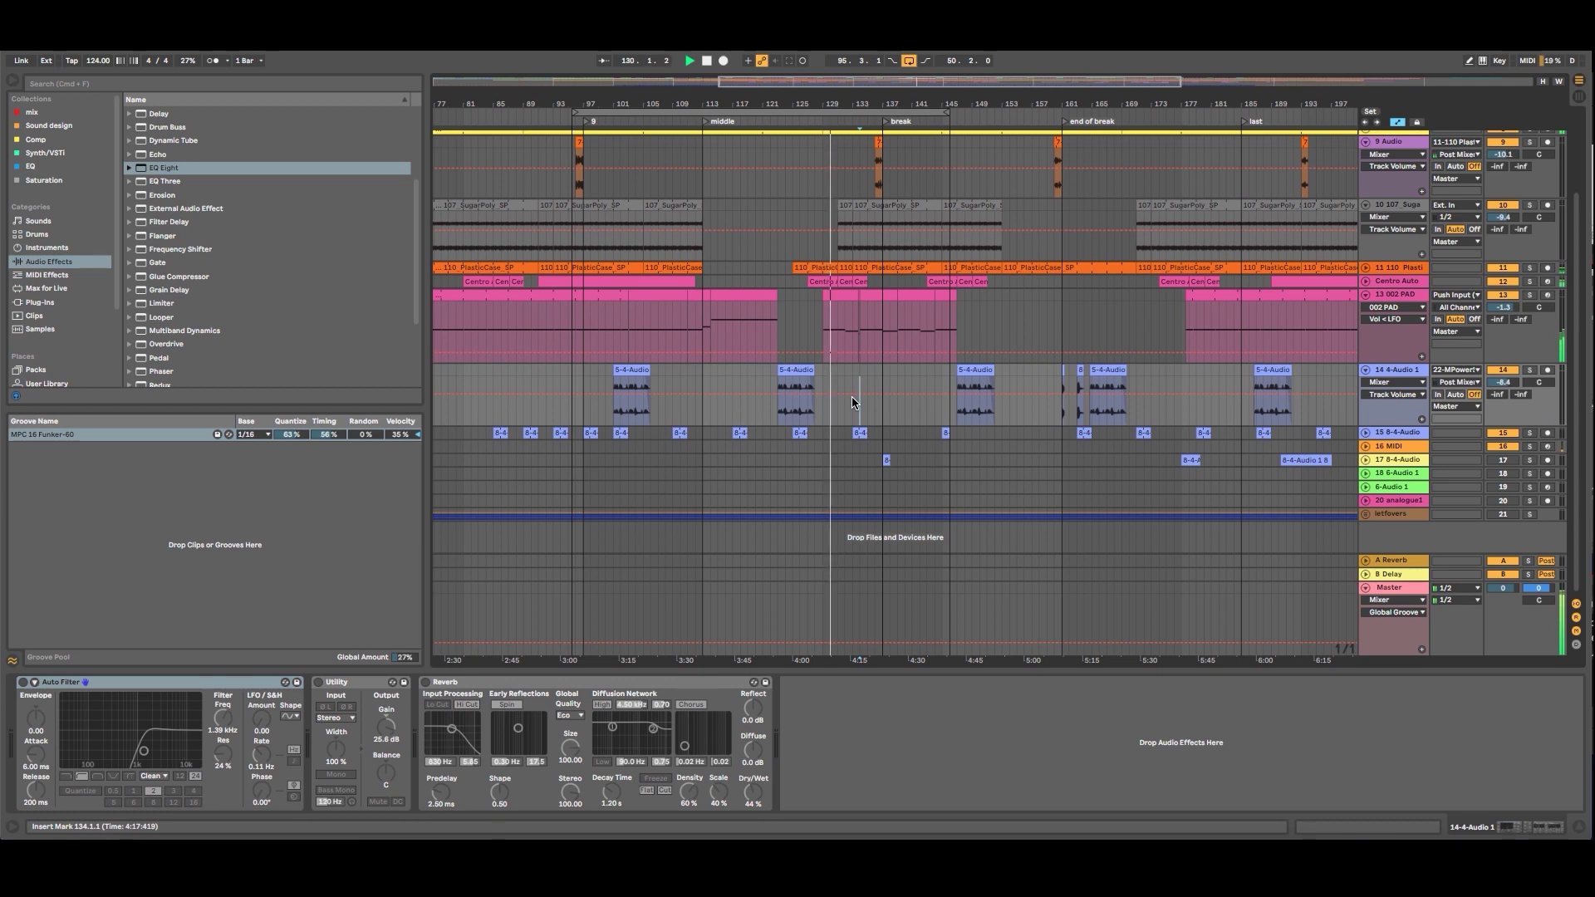
Solo the pad track and listen to its clip at bar 129 from bar 130.
{"action": "left_click", "coordinate": [1399, 296]}
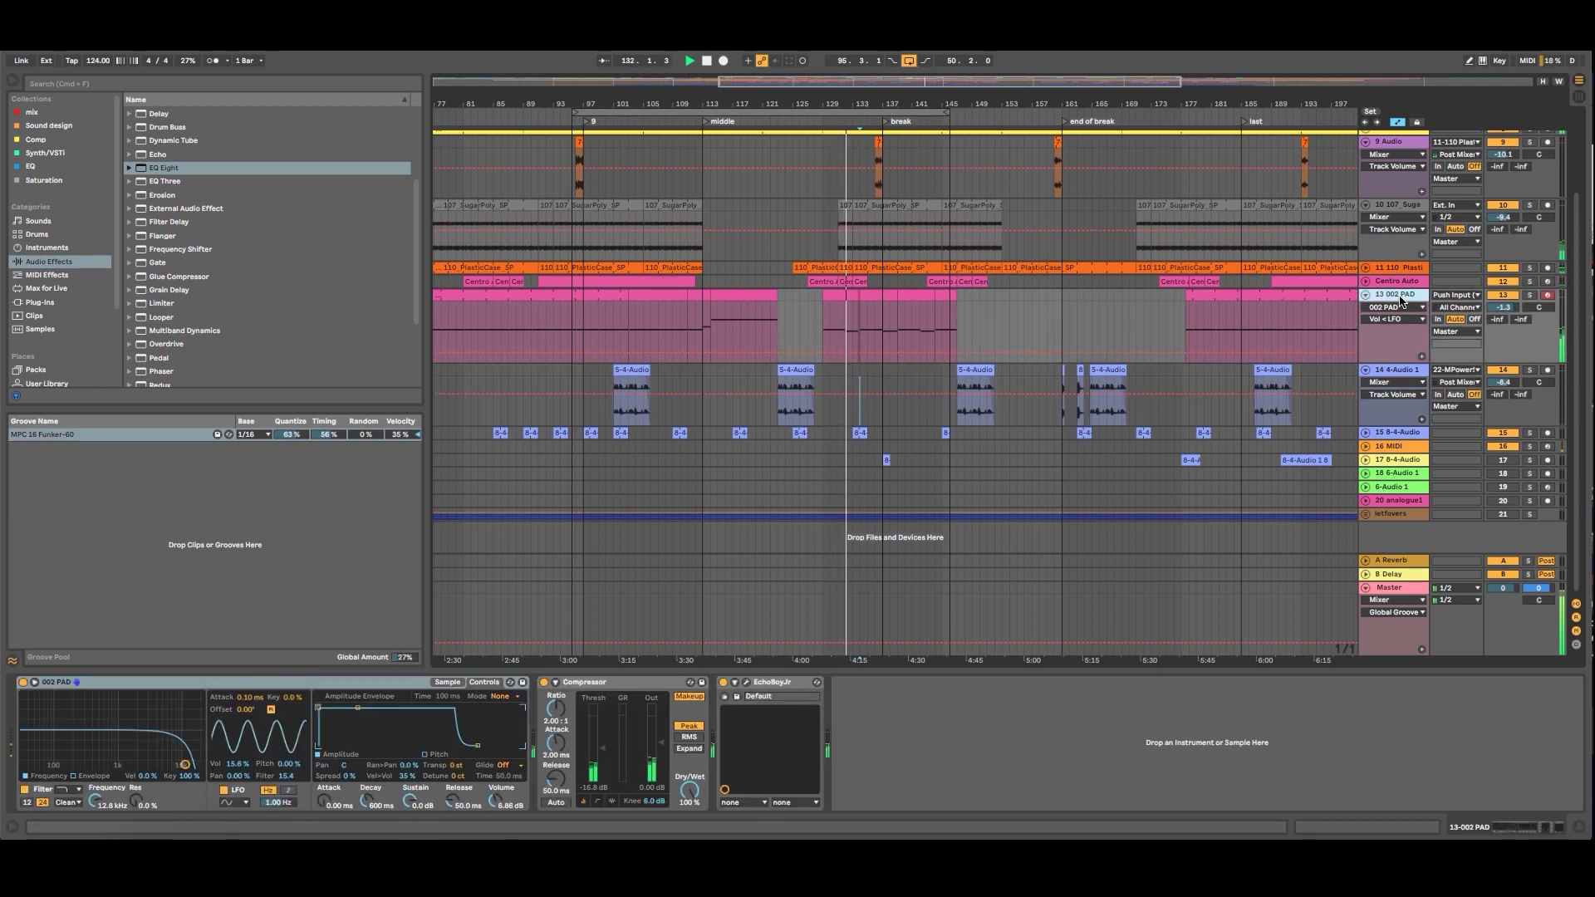
{"action": "left_click", "coordinate": [852, 296]}
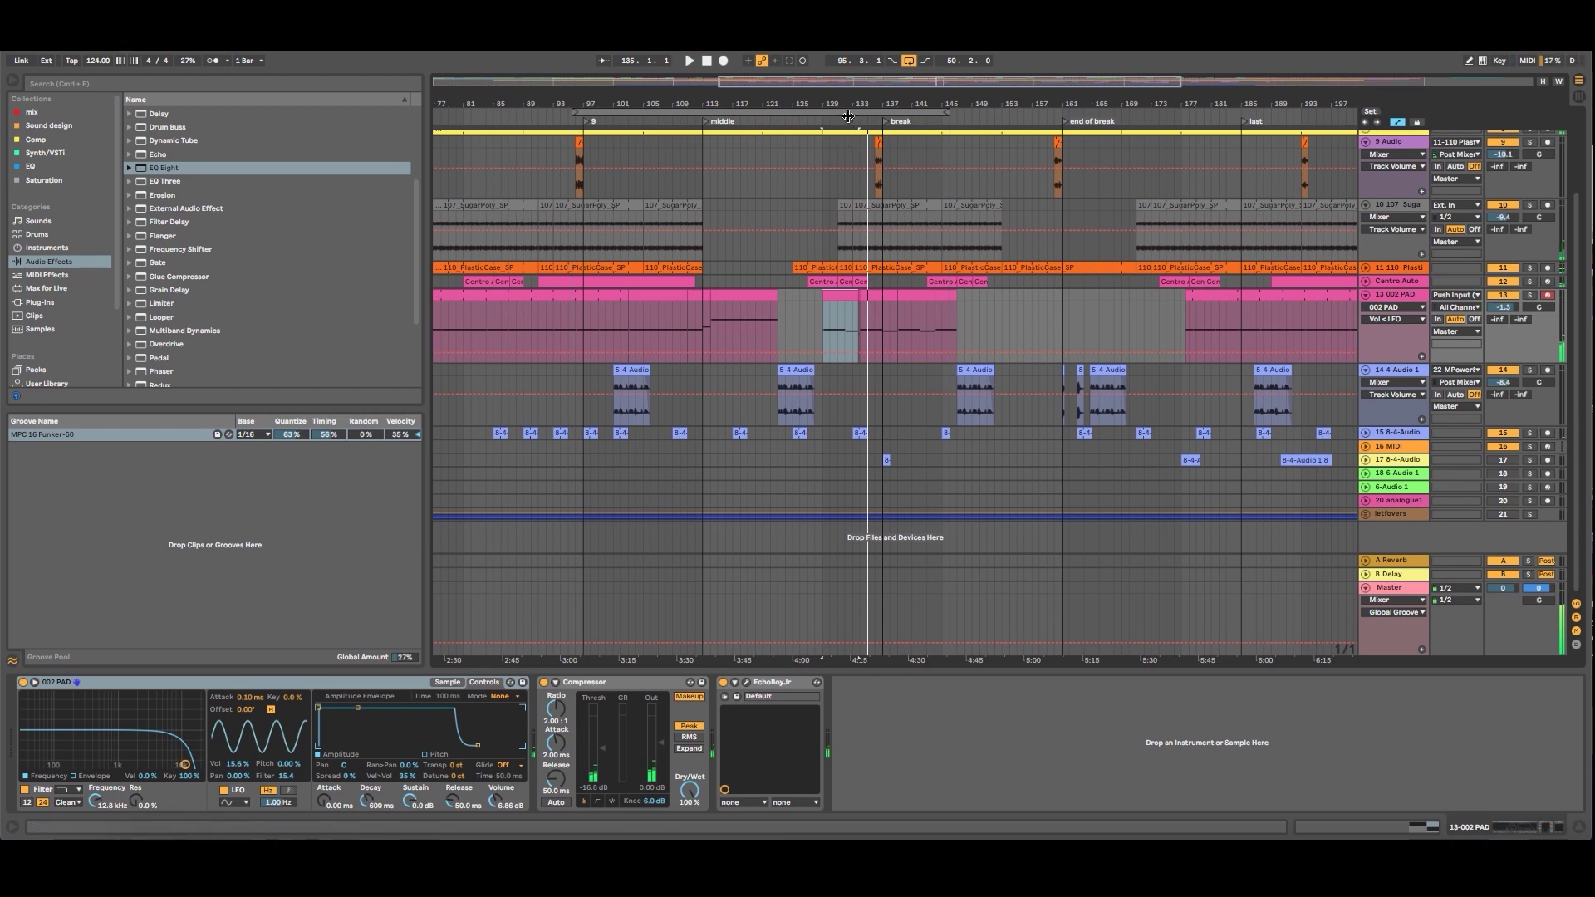
{"action": "left_click", "coordinate": [1531, 296]}
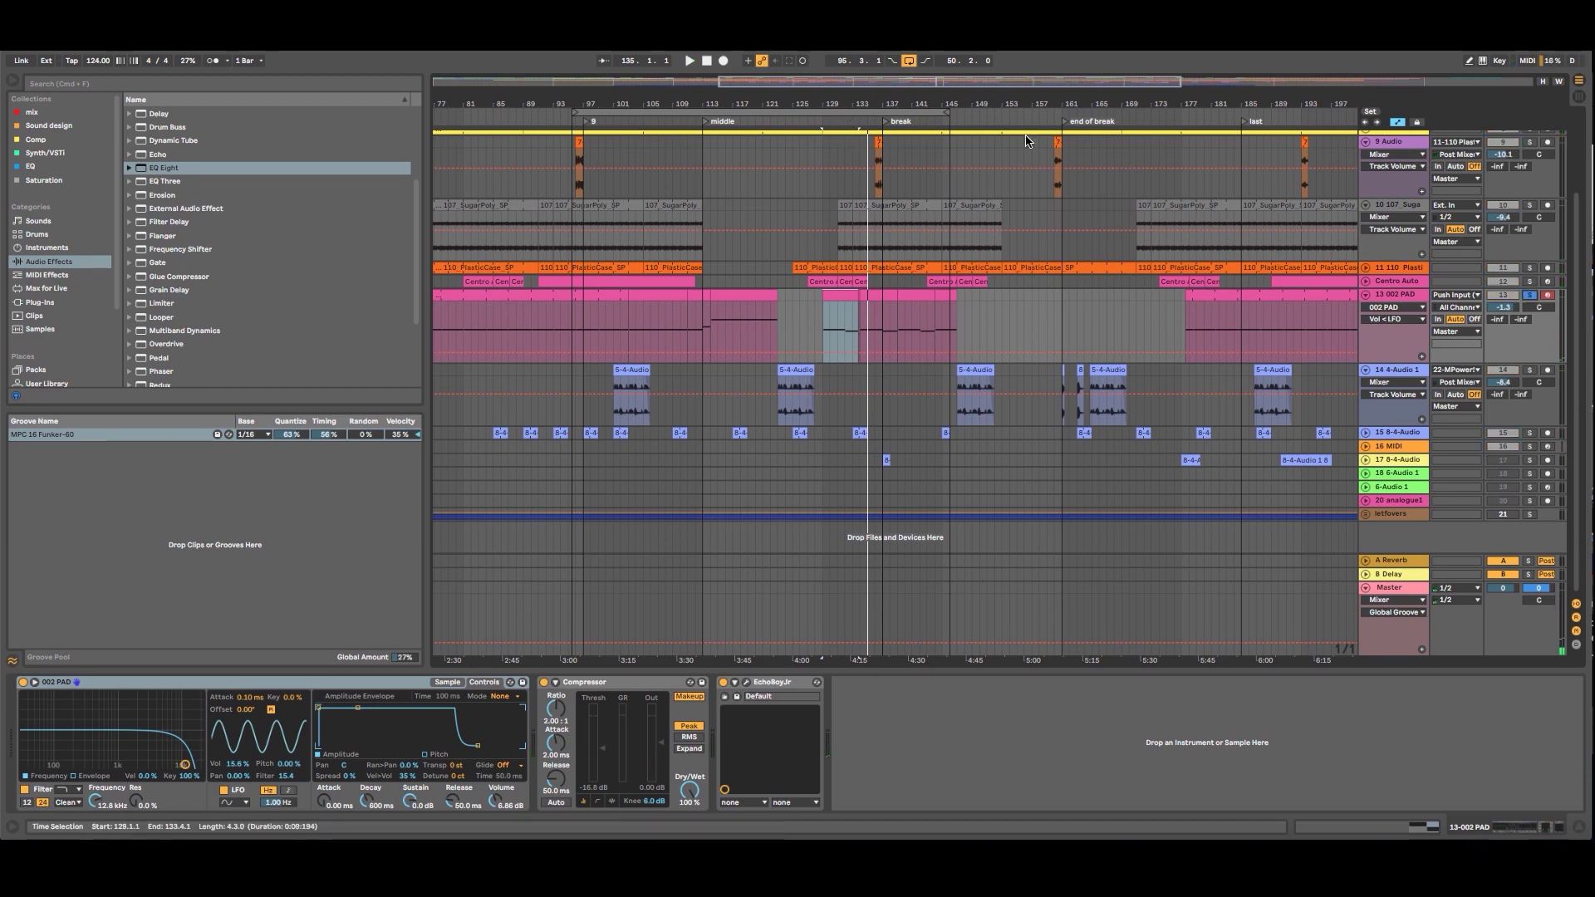
{"action": "left_click", "coordinate": [828, 121]}
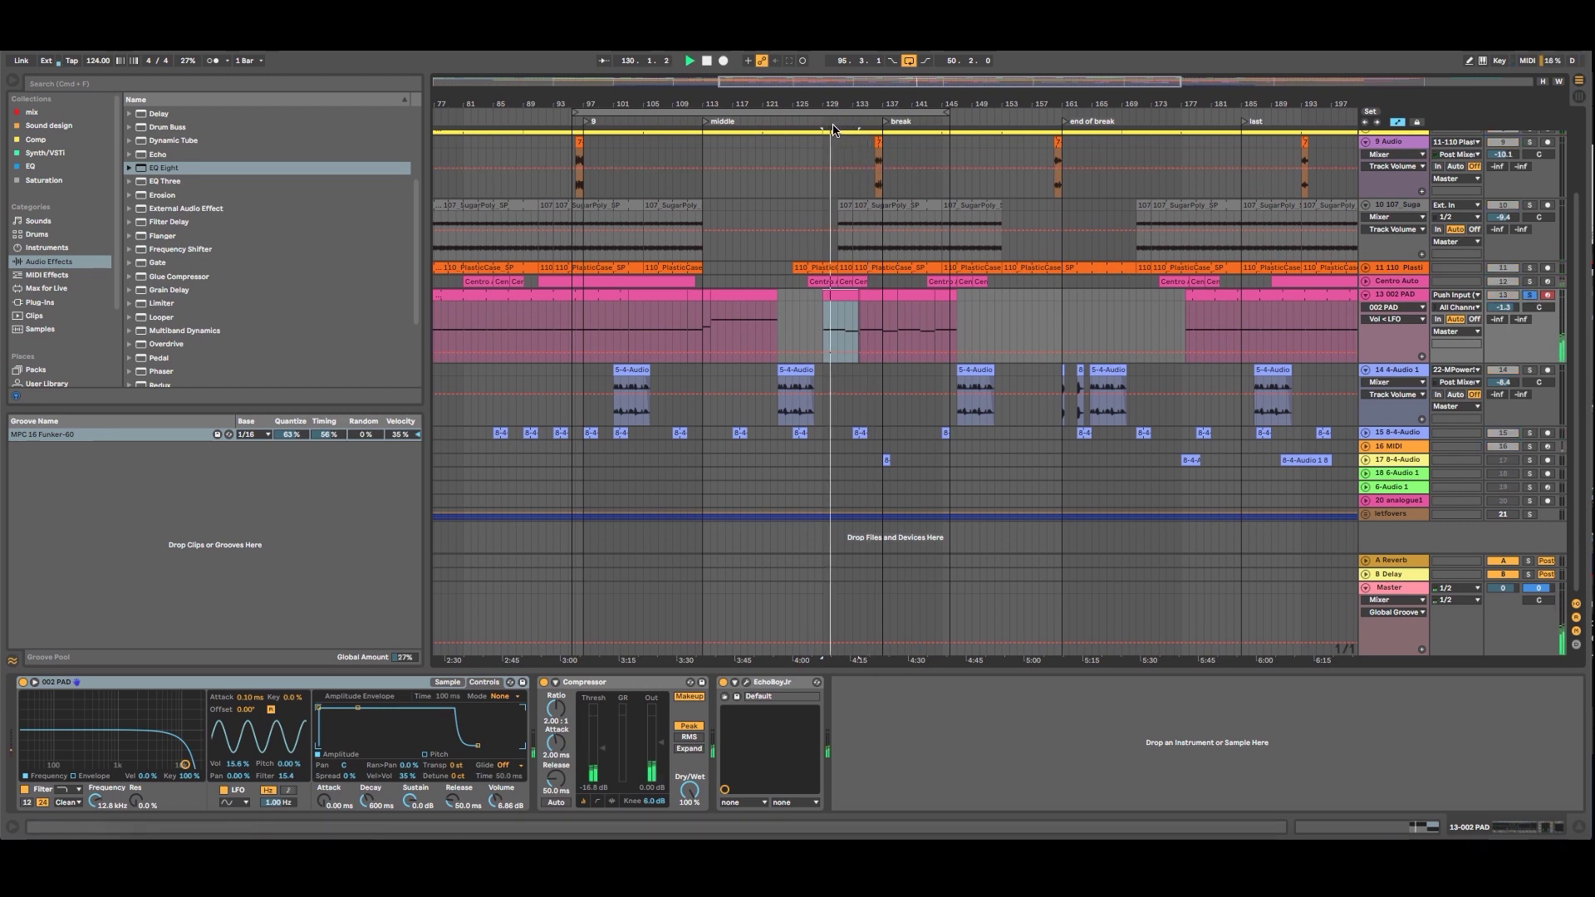
{"action": "left_click_drag", "start_coordinate": [854, 100], "coordinate": [854, 149]}
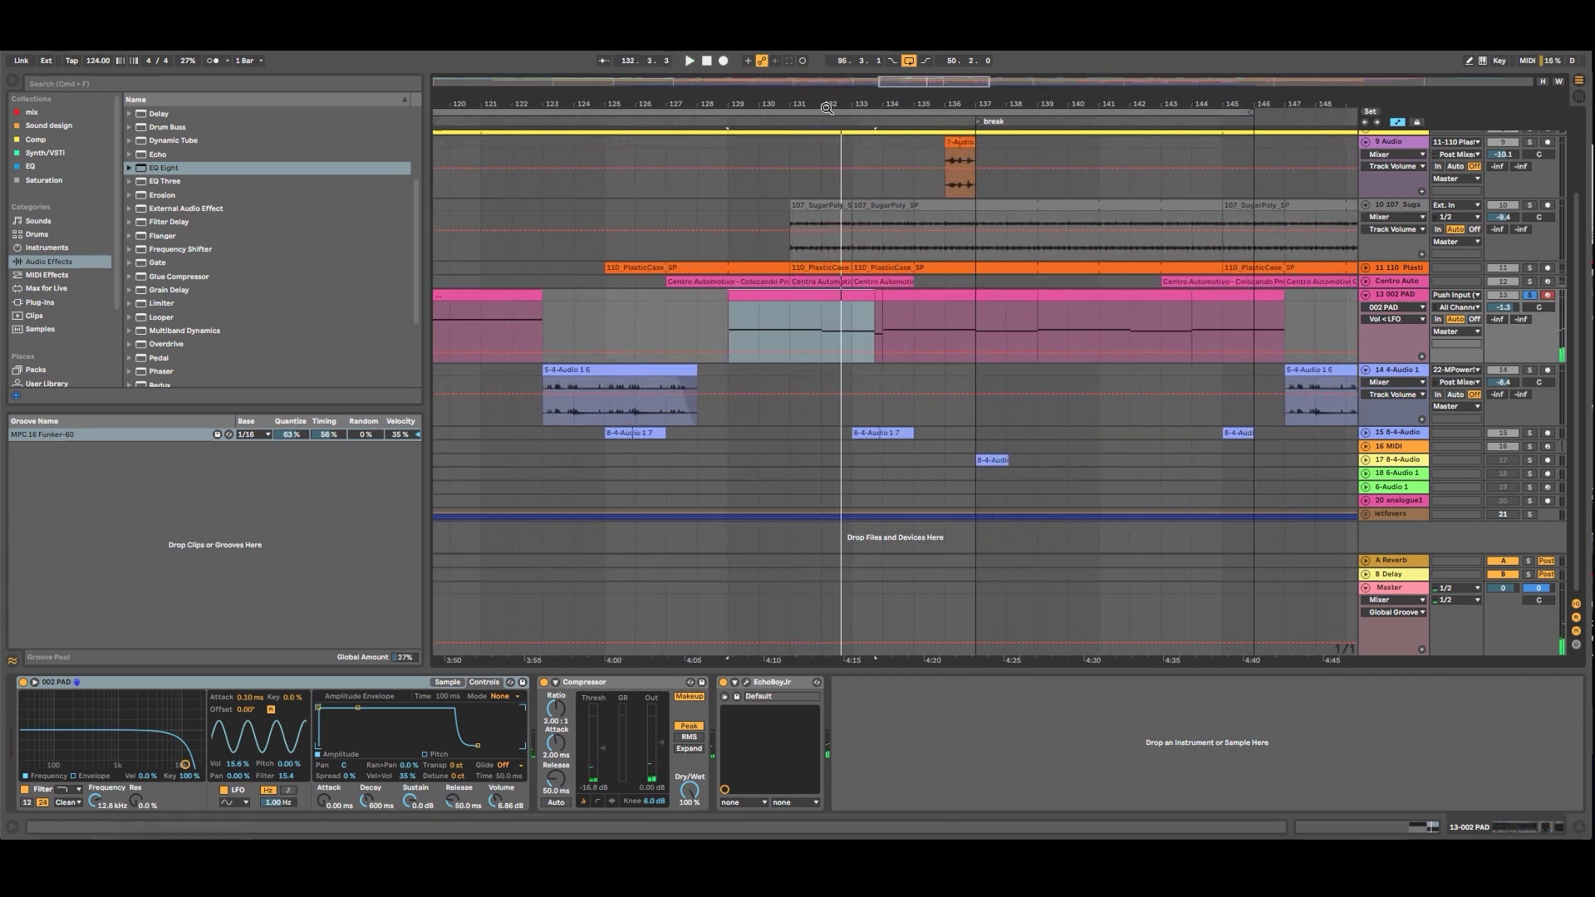
Move the pad clips at bars 129 to 147 out past the end of the track, to bar 282.
{"action": "left_click_drag", "start_coordinate": [827, 105], "coordinate": [827, 58]}
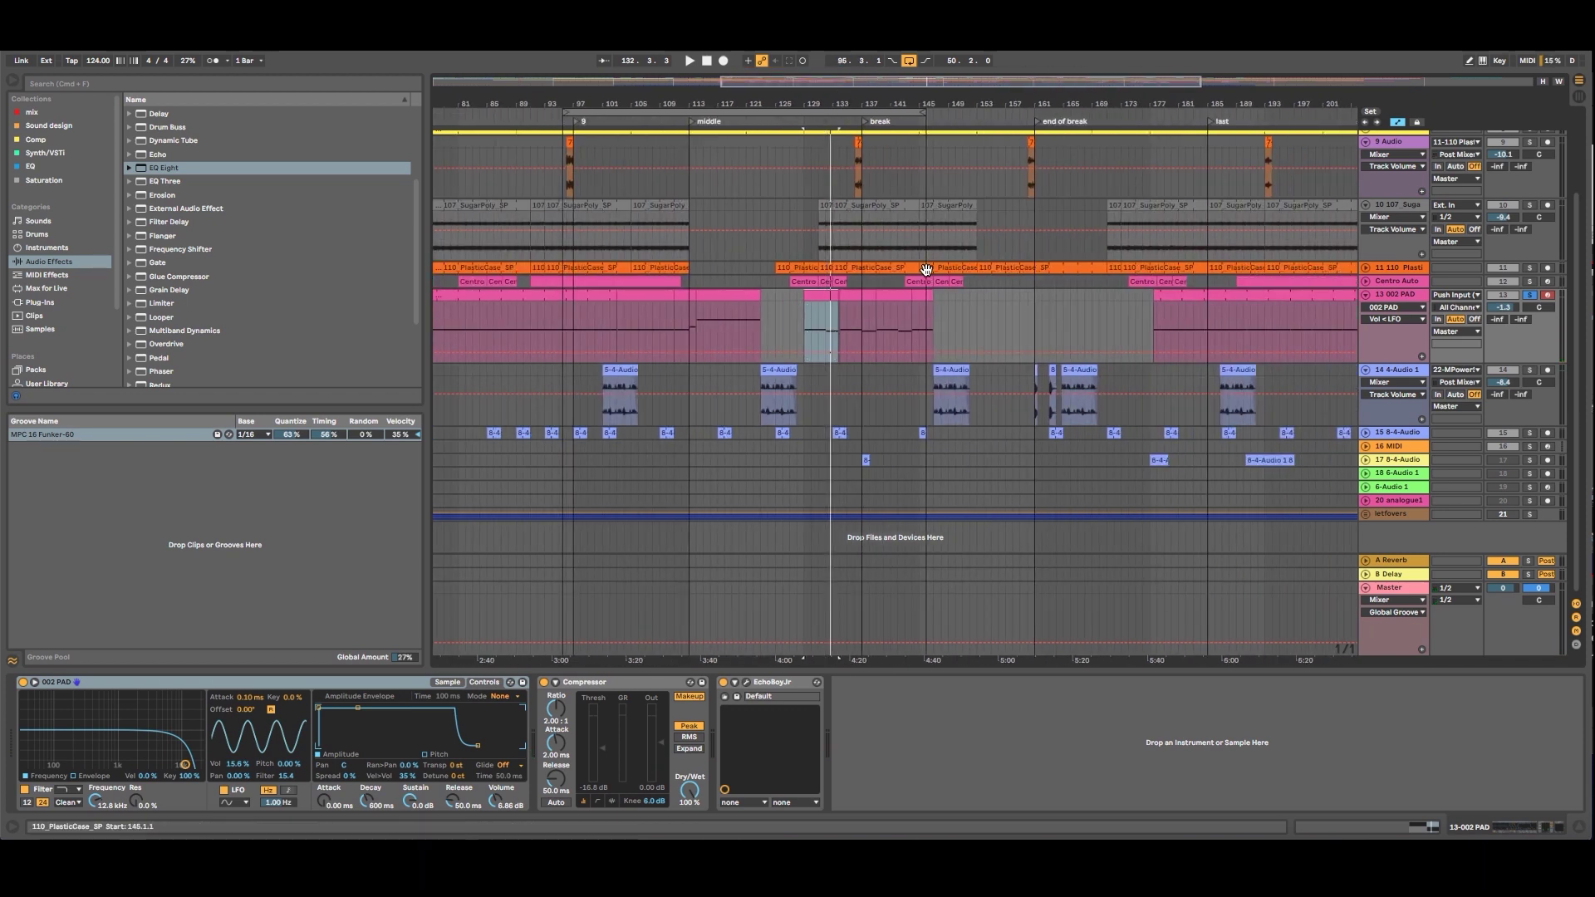
{"action": "left_click_drag", "start_coordinate": [858, 115], "coordinate": [855, 86]}
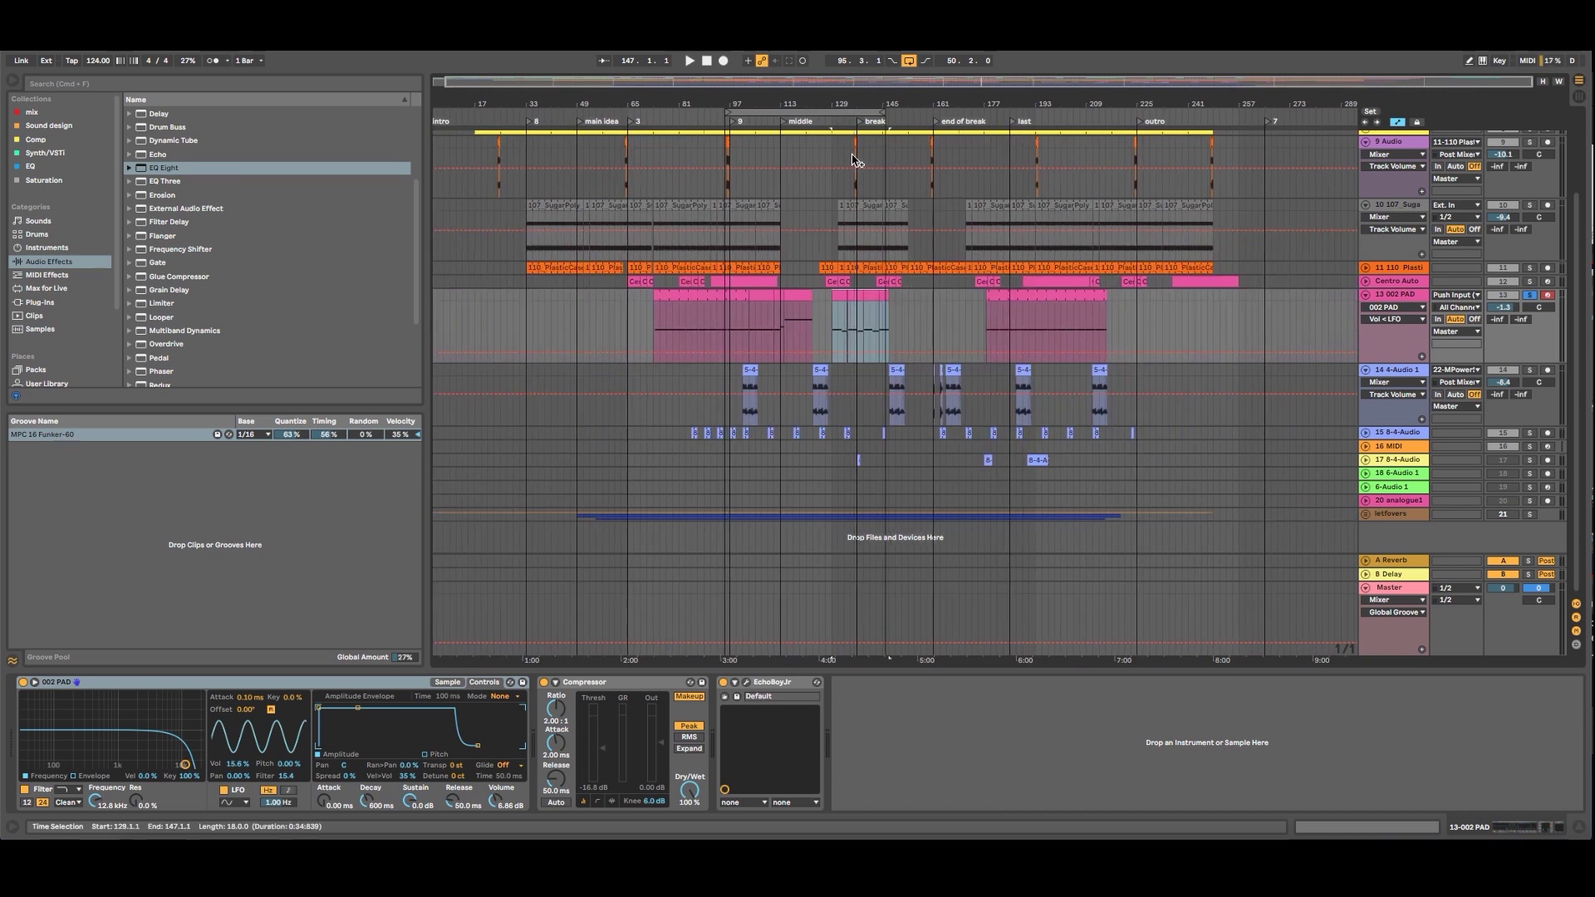
{"action": "left_click_drag", "start_coordinate": [835, 295], "coordinate": [1322, 316]}
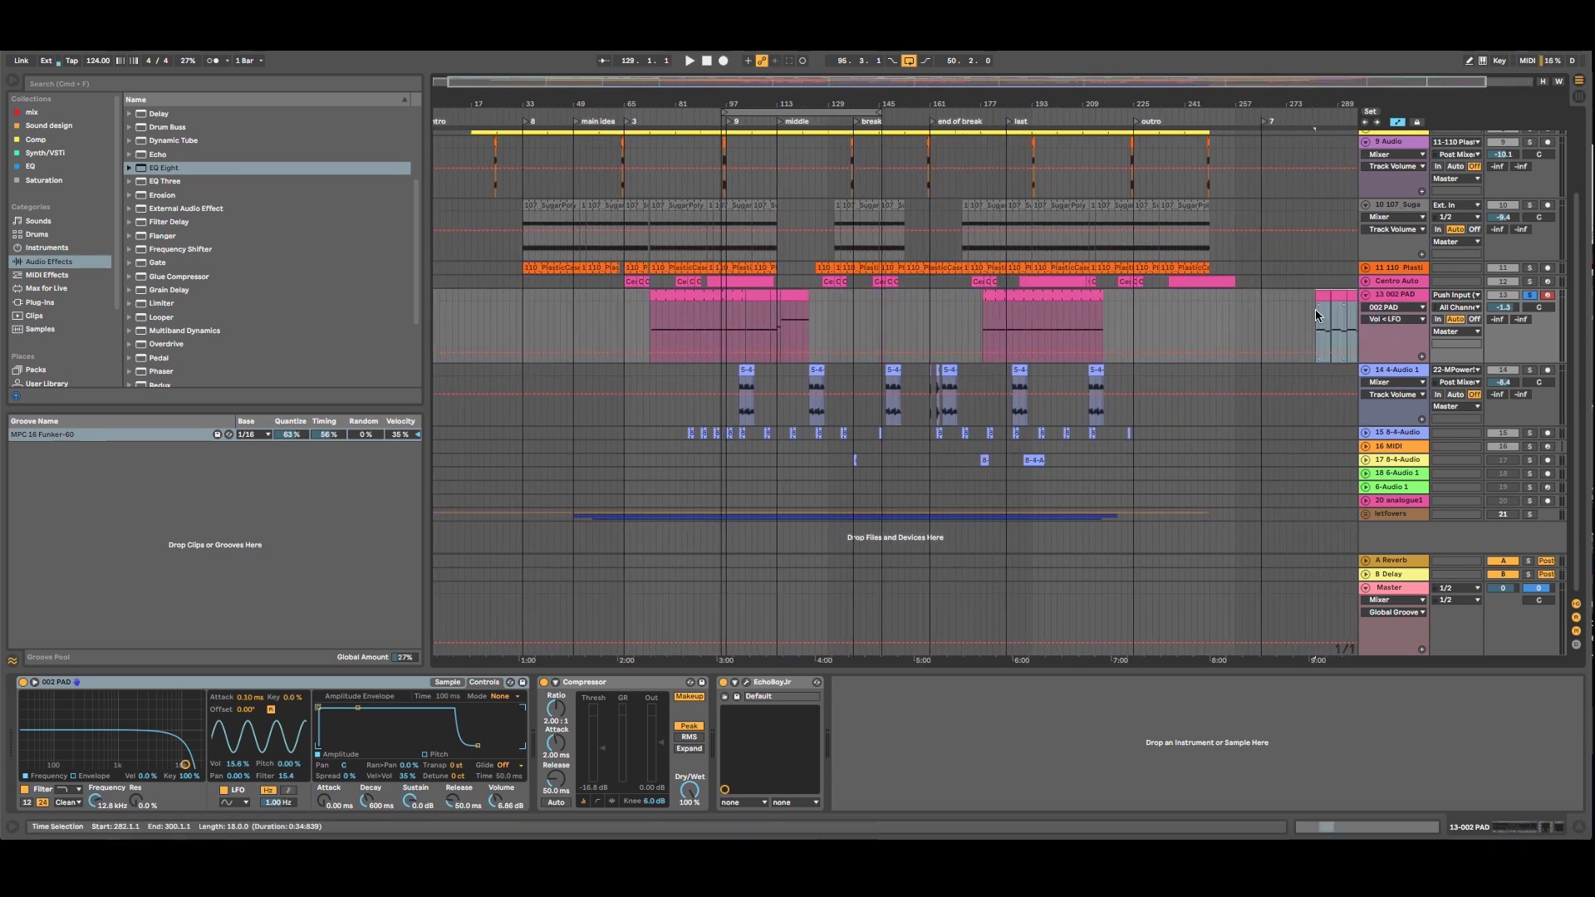
Copy the pad clips at bars 73 to 123 into the gap starting around bar 128.
{"action": "left_click_drag", "start_coordinate": [746, 312], "coordinate": [772, 308]}
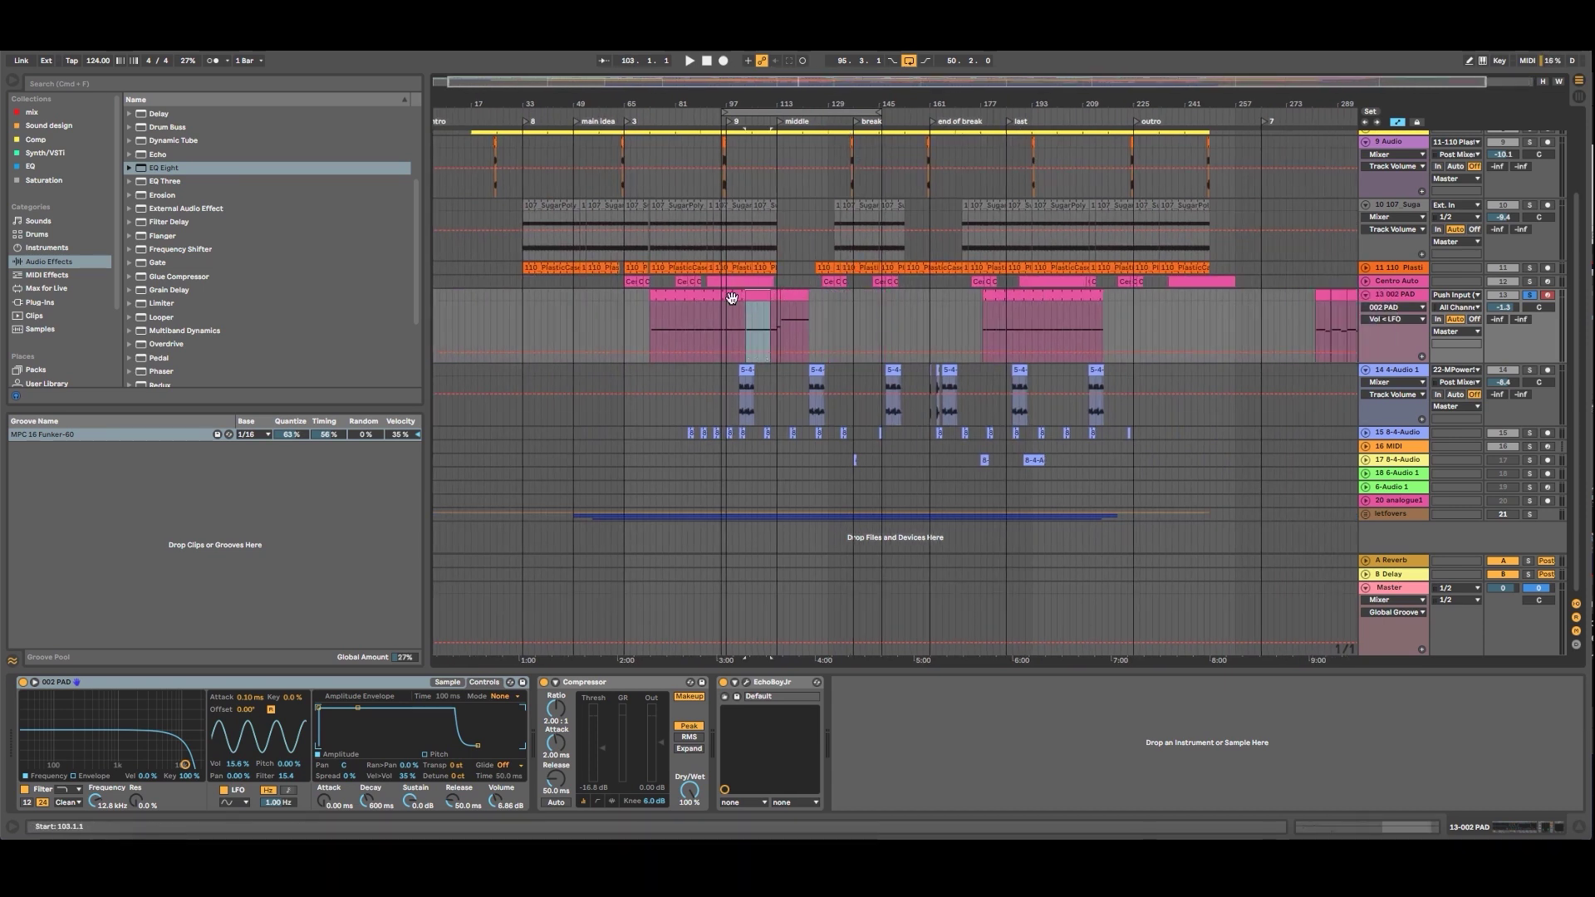
{"action": "left_click", "coordinate": [661, 297]}
{"action": "left_click", "coordinate": [799, 297]}
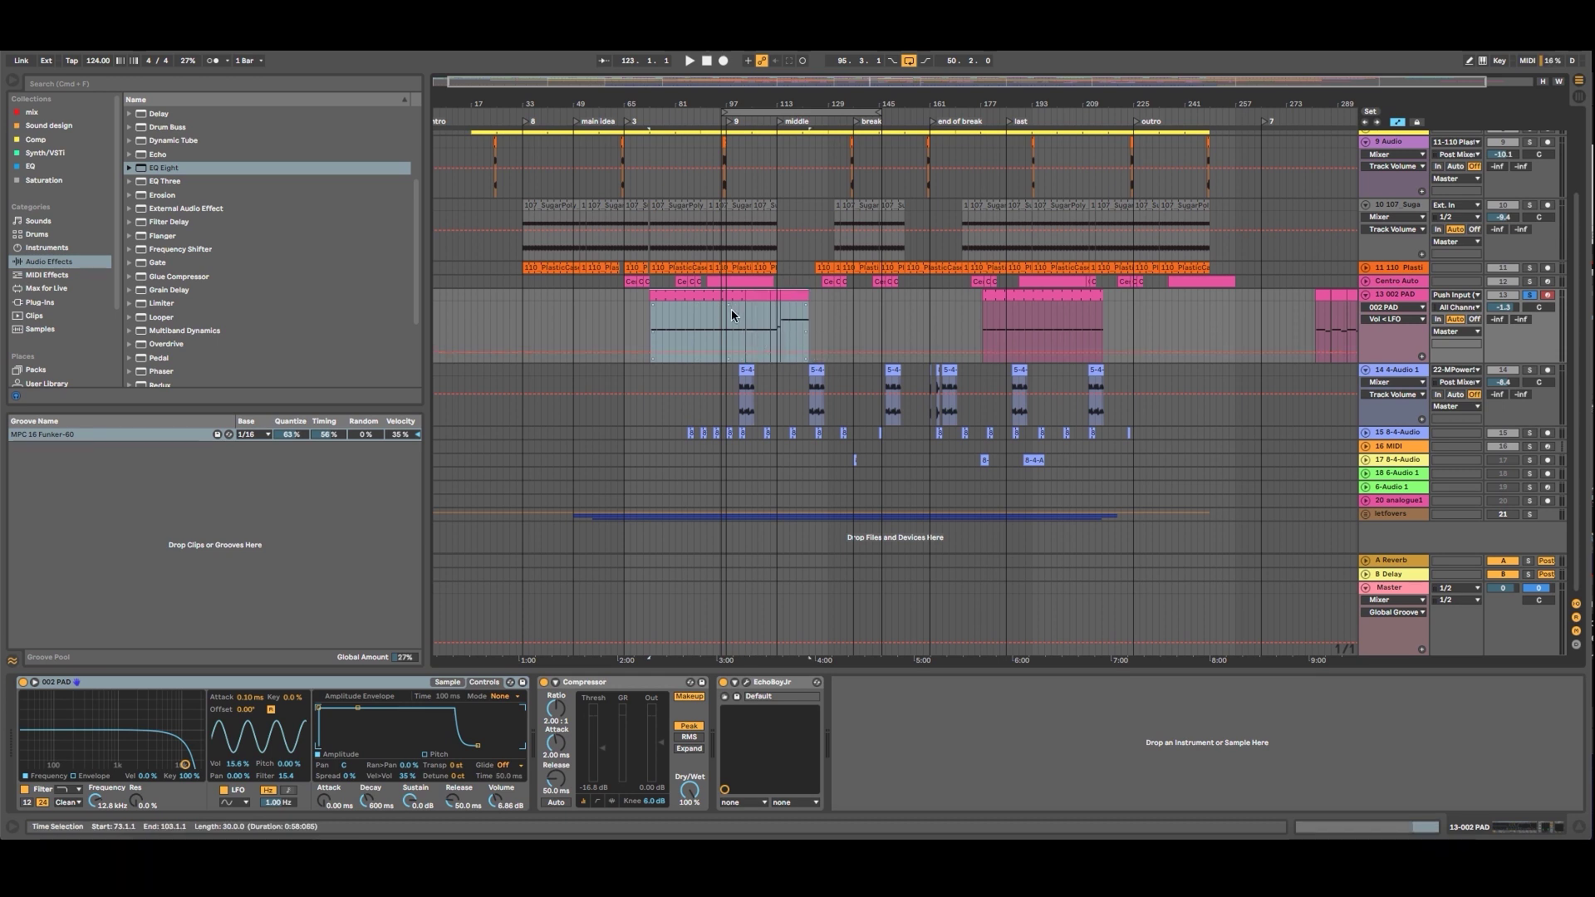
{"action": "left_click_drag", "start_coordinate": [662, 296], "coordinate": [848, 318]}
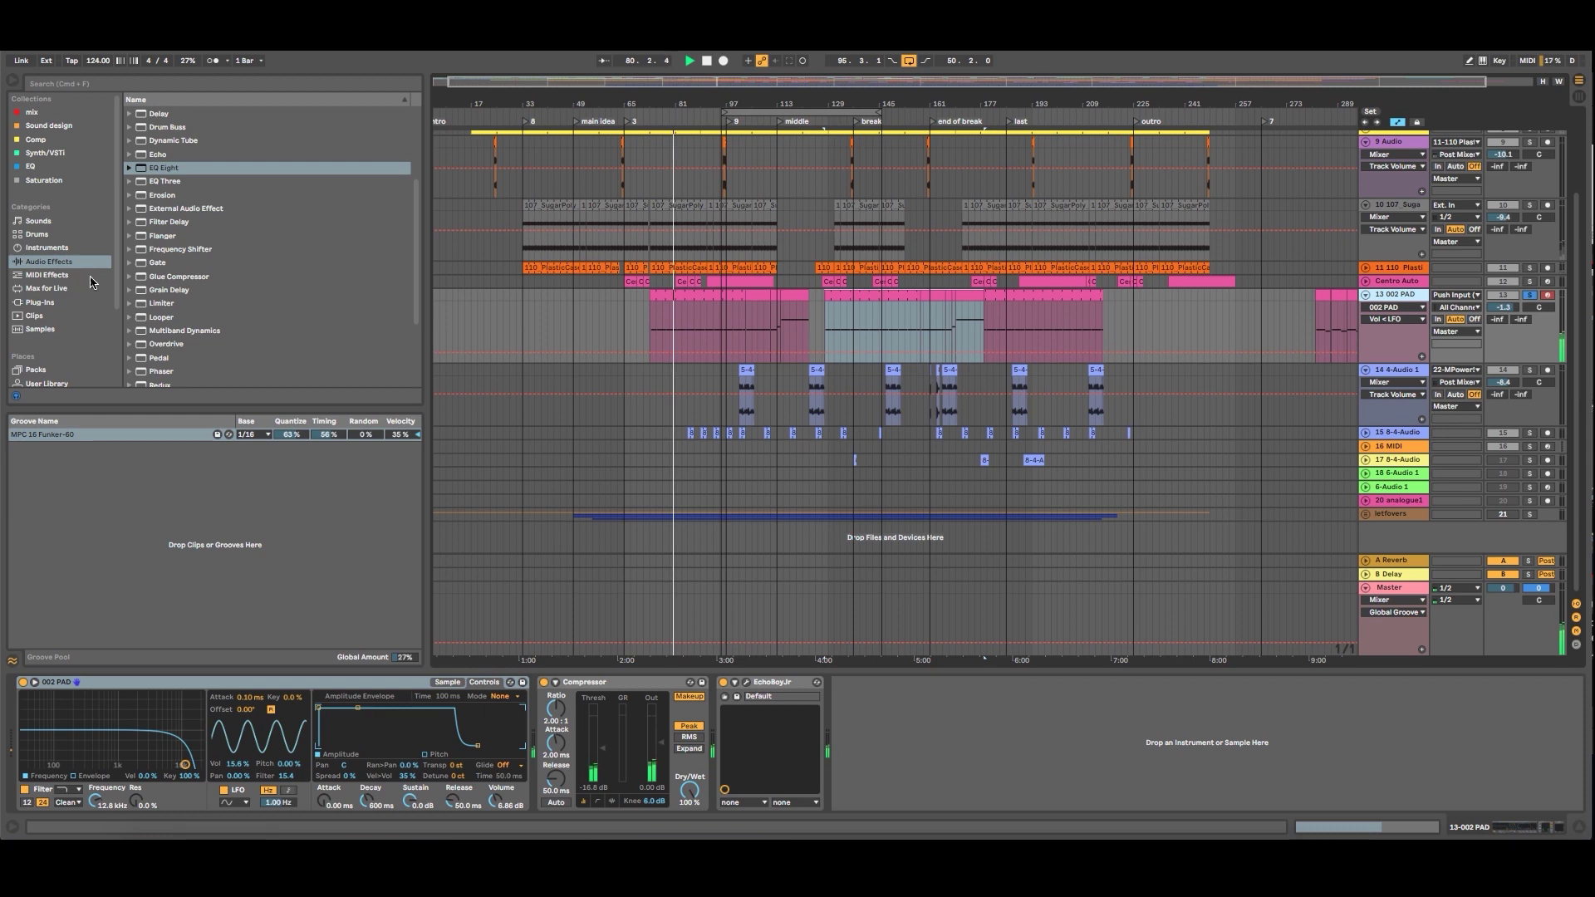
Add a Multiband Dynamics effect to the end of the pad track's device chain.
{"action": "left_click", "coordinate": [236, 87]}
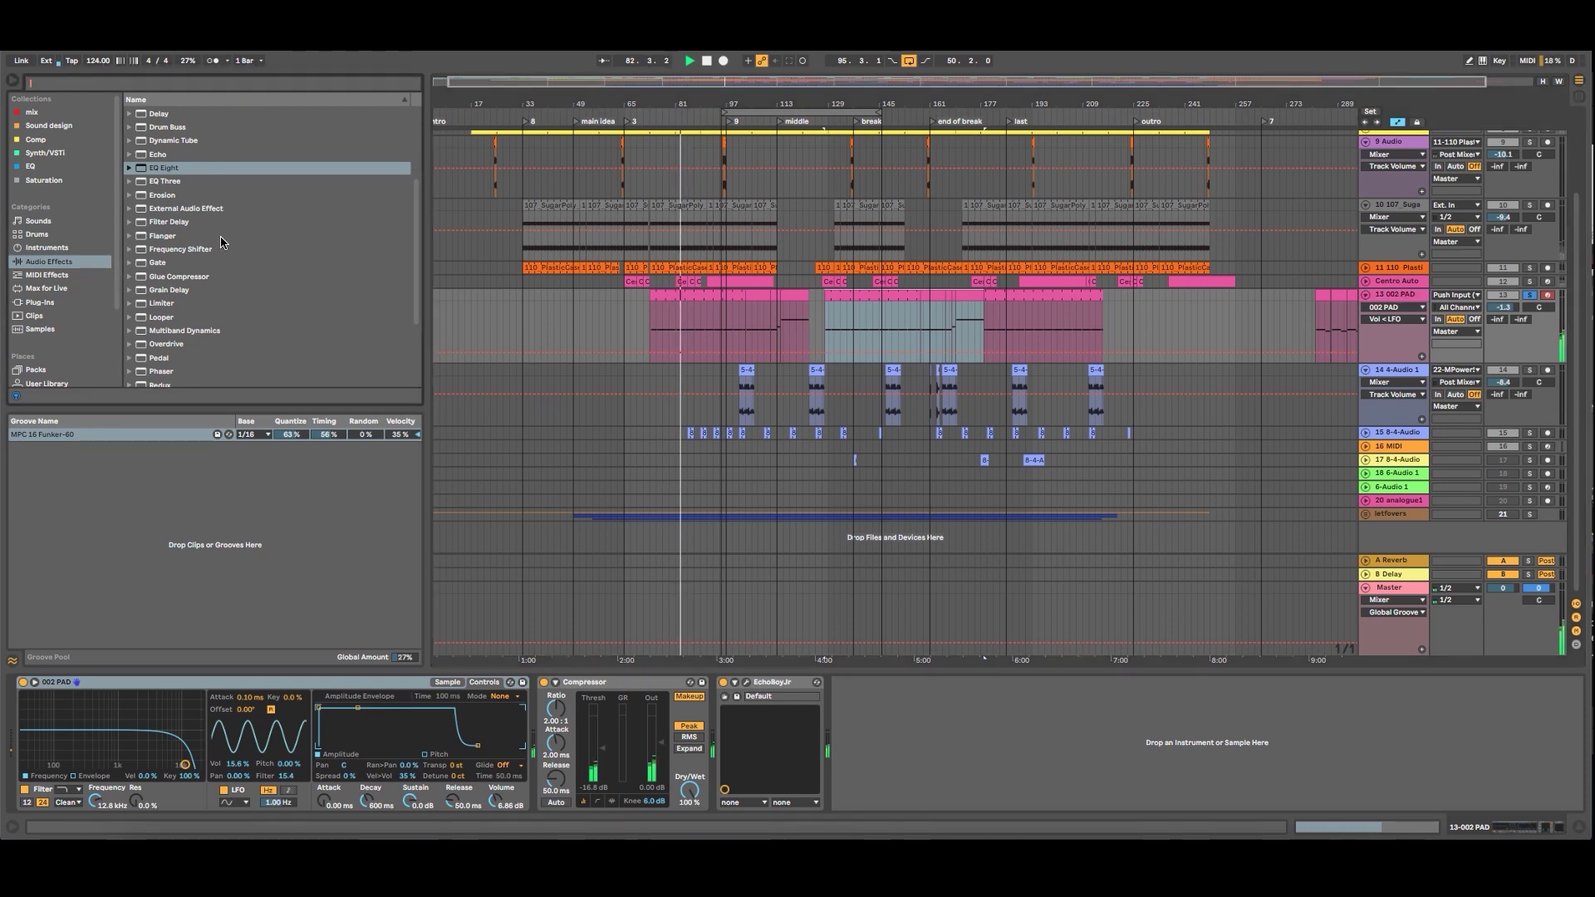
{"action": "scroll", "coordinate": [221, 244], "scroll_direction": "down", "scroll_amount": 3}
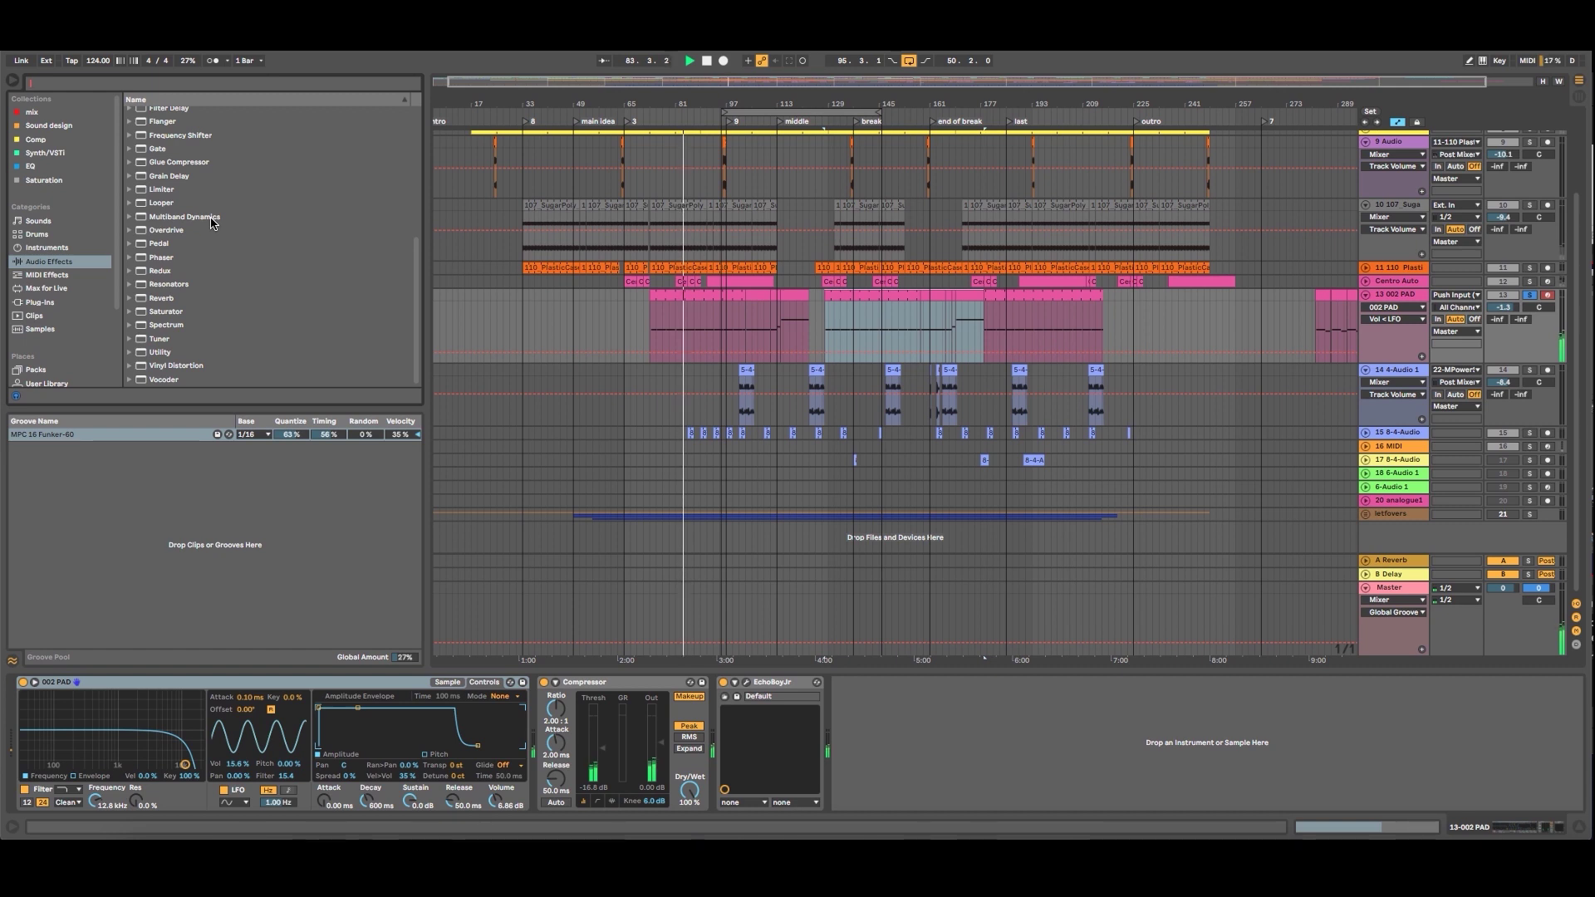
{"action": "double_click", "coordinate": [216, 217]}
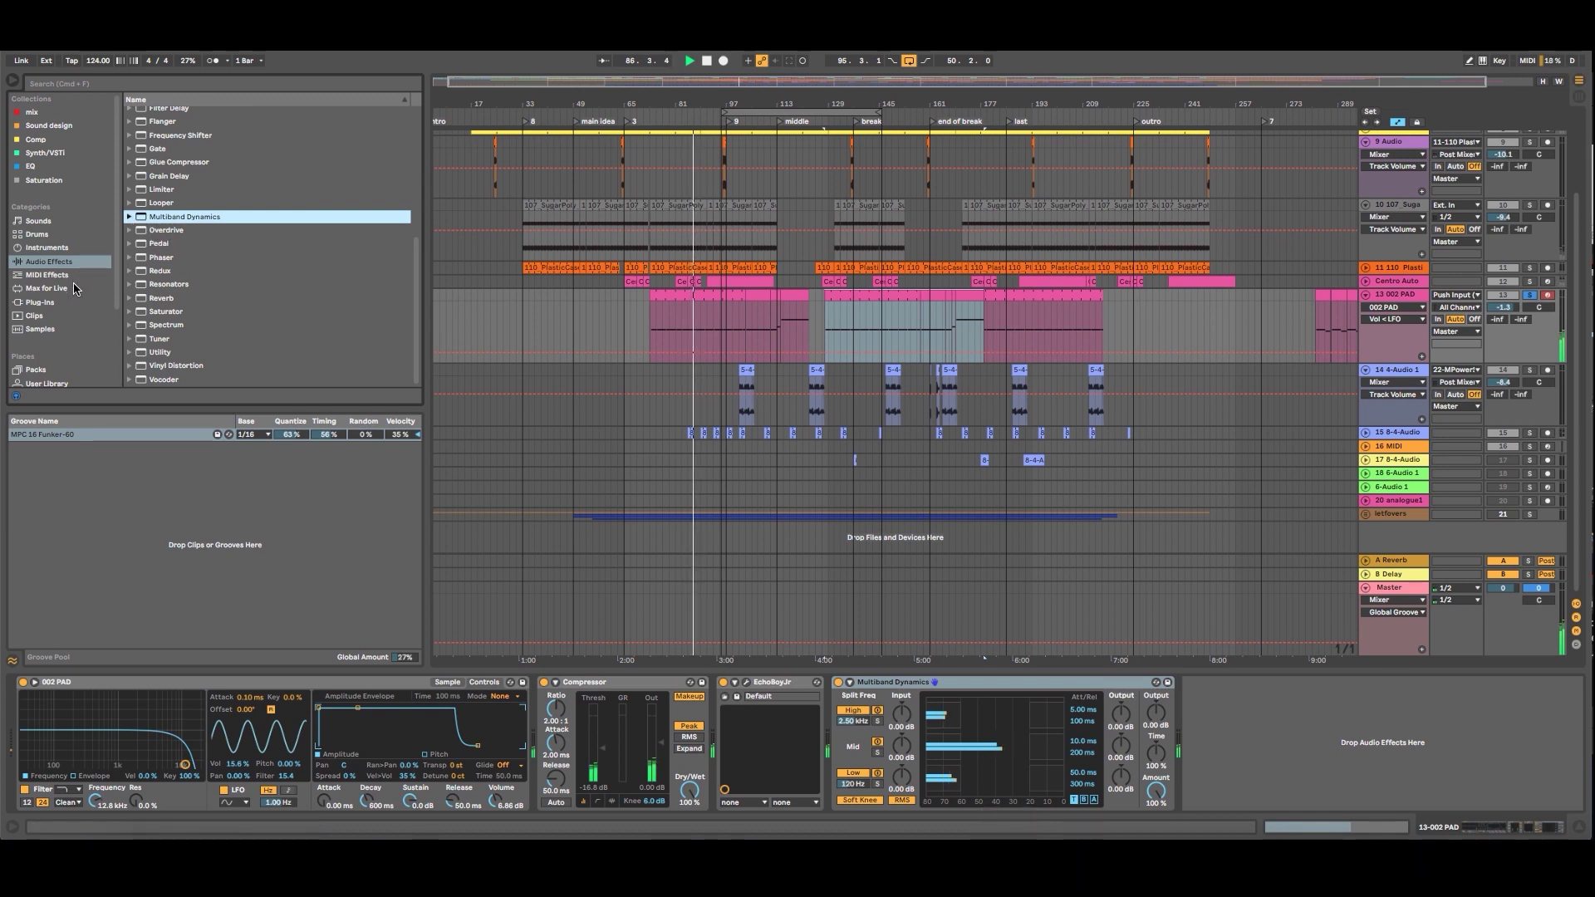
Add an EQ Eight after the Multiband Dynamics on the pad track.
{"action": "left_click", "coordinate": [93, 275]}
{"action": "left_click", "coordinate": [93, 262]}
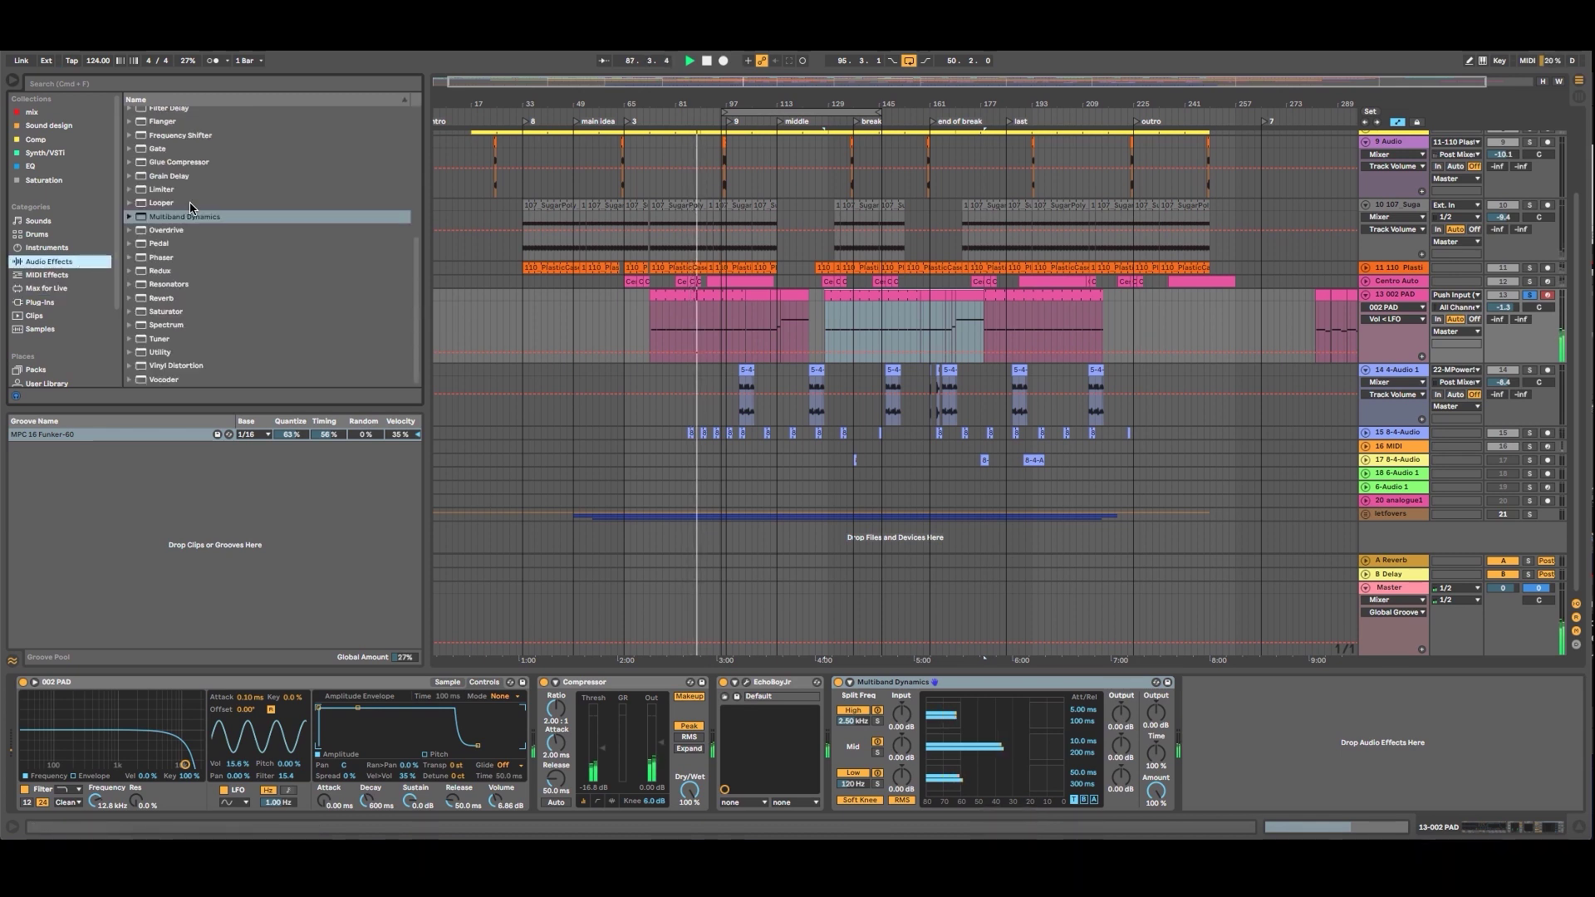
{"action": "scroll", "coordinate": [190, 208], "scroll_direction": "up", "scroll_amount": 3}
{"action": "left_click", "coordinate": [170, 129]}
{"action": "double_click", "coordinate": [170, 129]}
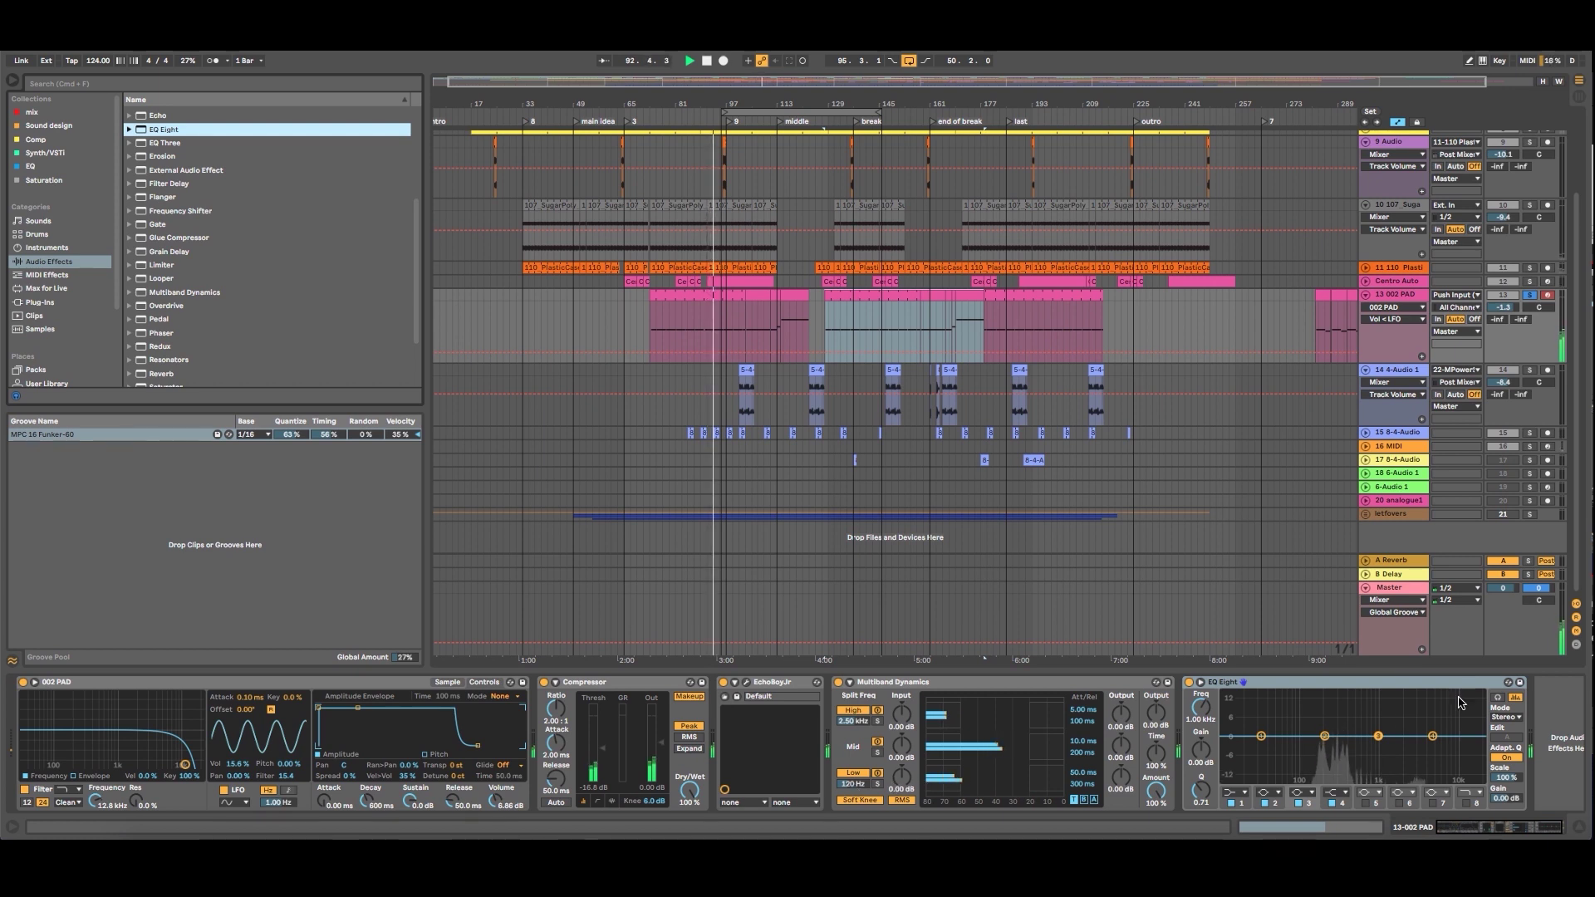
Move EQ Eight's band 2 to 163 Hz and set the low split frequency of Multiband Dynamics to match.
{"action": "left_click_drag", "start_coordinate": [1323, 736], "coordinate": [1317, 736]}
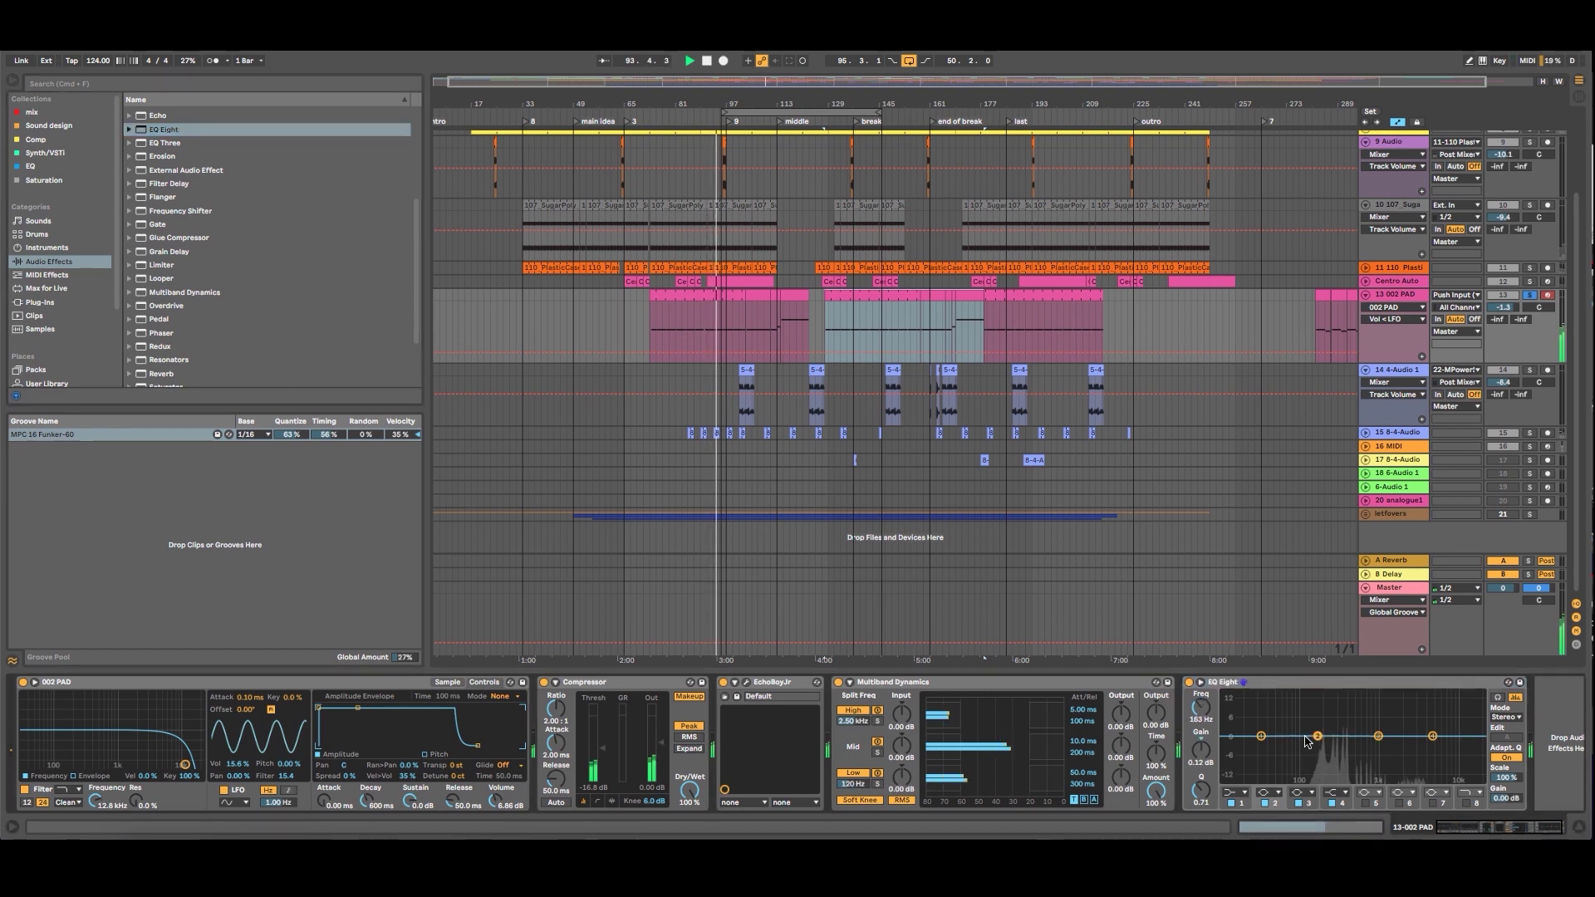
{"action": "left_click_drag", "start_coordinate": [868, 781], "coordinate": [868, 768]}
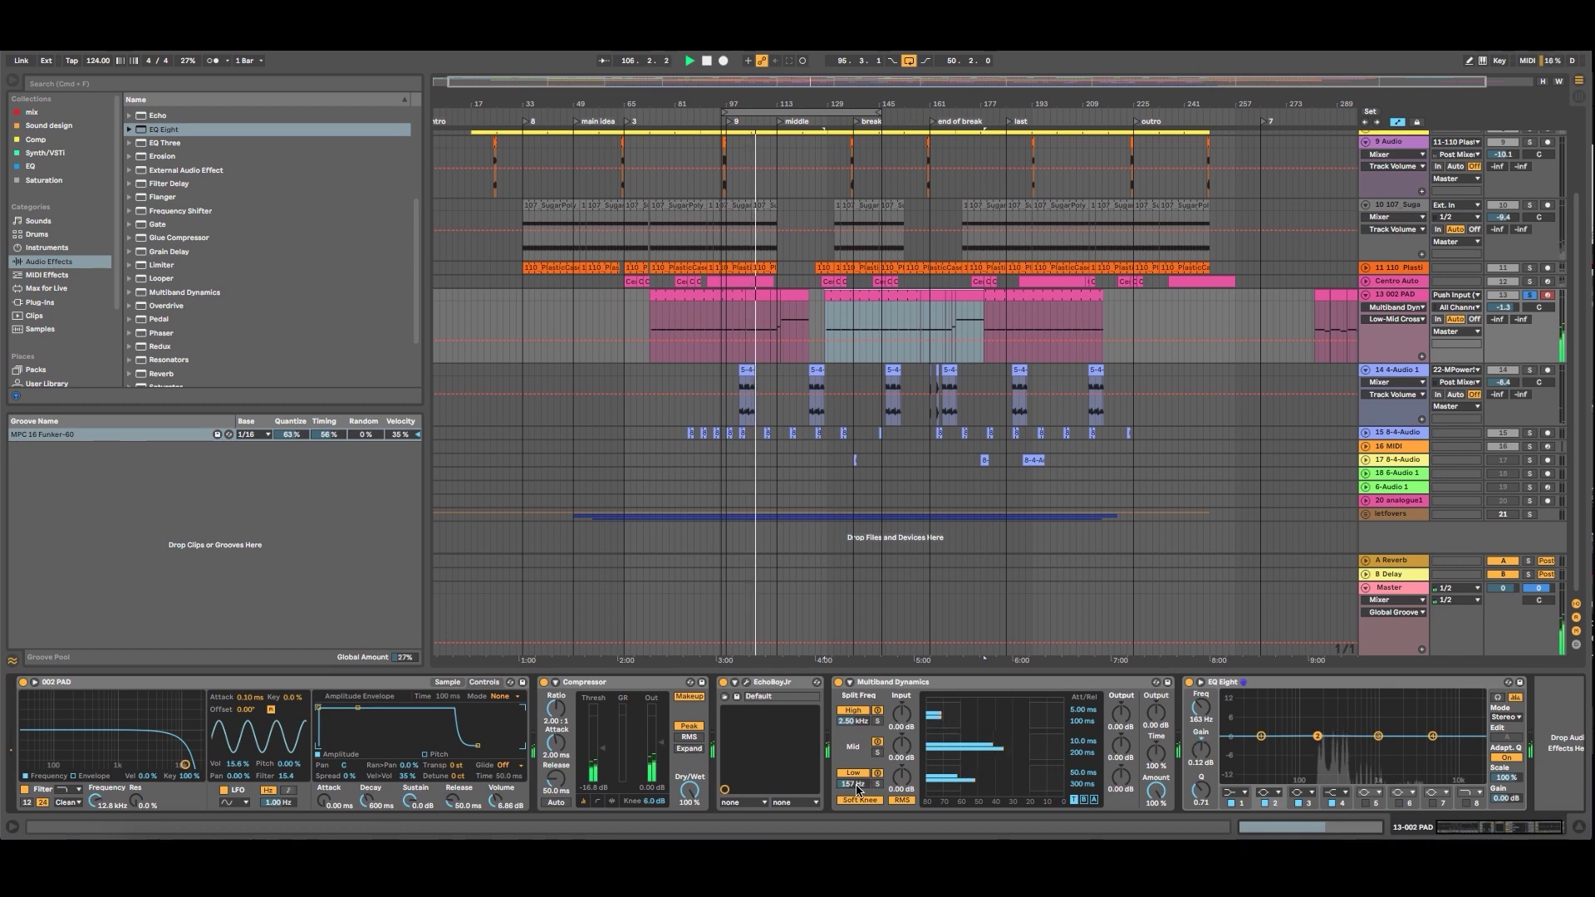
{"action": "left_click_drag", "start_coordinate": [853, 784], "coordinate": [853, 780]}
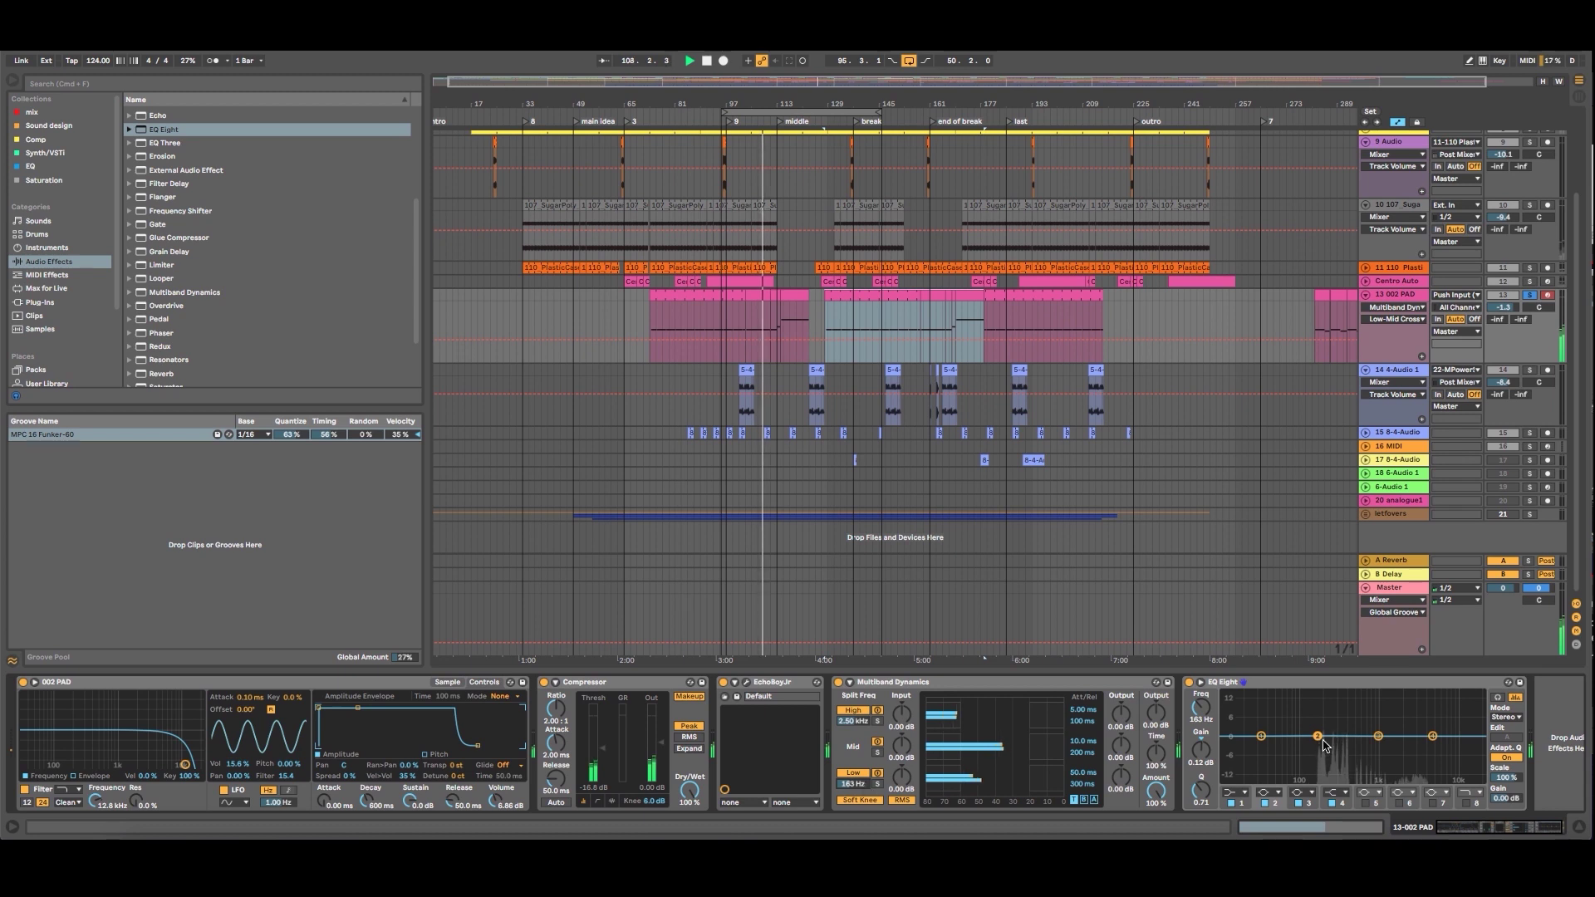
Move EQ Eight's band 3 to about 2.80 kHz and set the high split frequency of Multiband Dynamics to about 2.87 kHz.
{"action": "left_click", "coordinate": [1377, 736]}
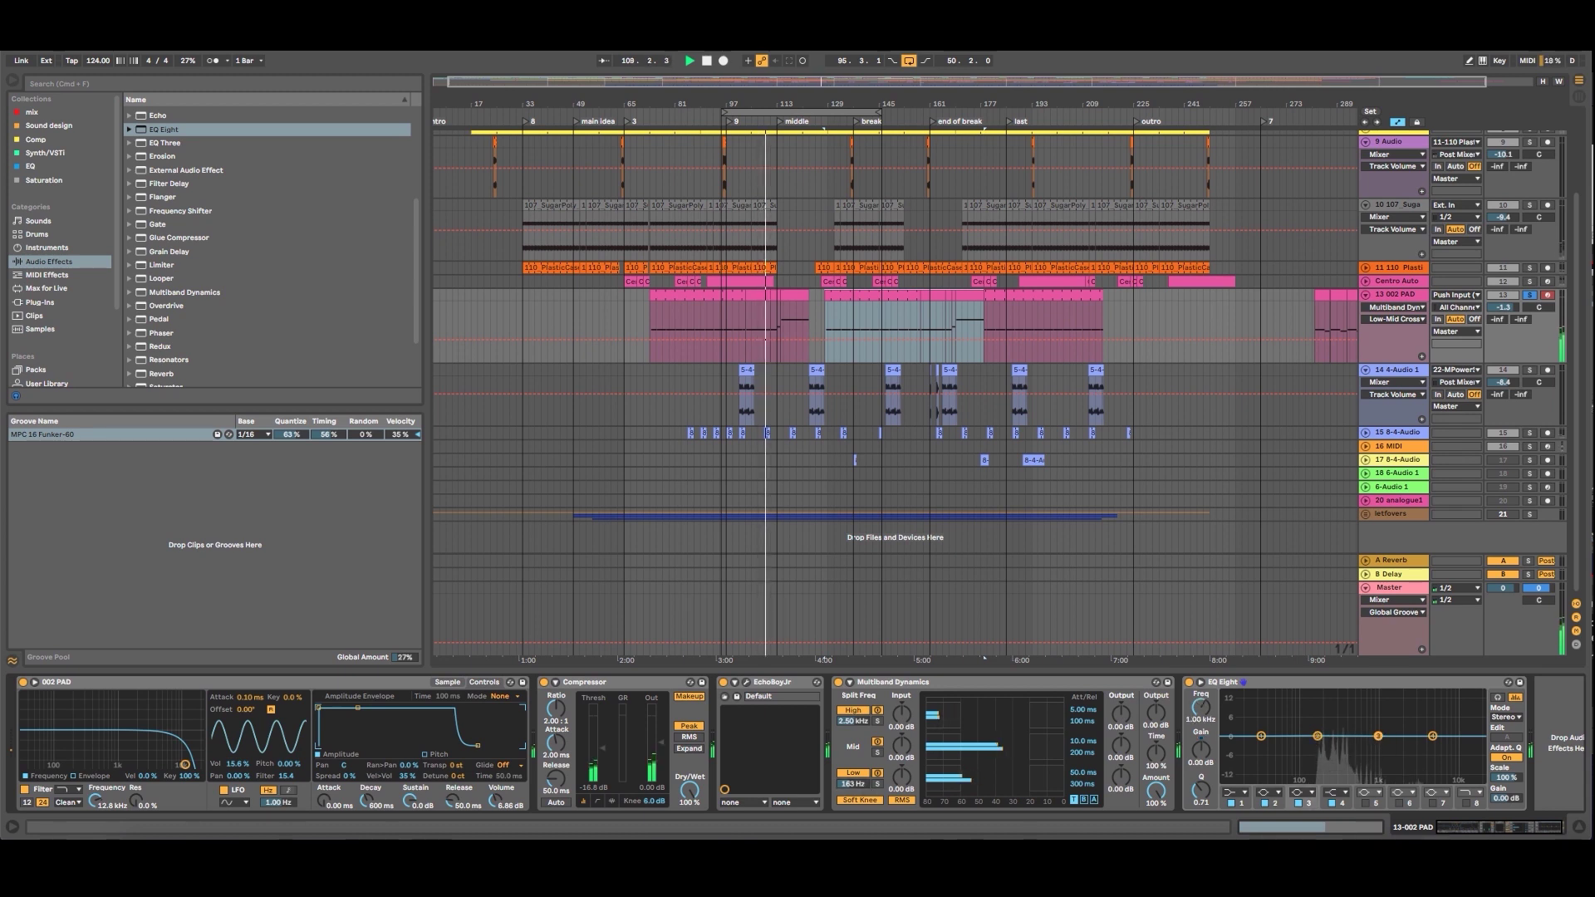
{"action": "left_click_drag", "start_coordinate": [1388, 736], "coordinate": [1413, 735]}
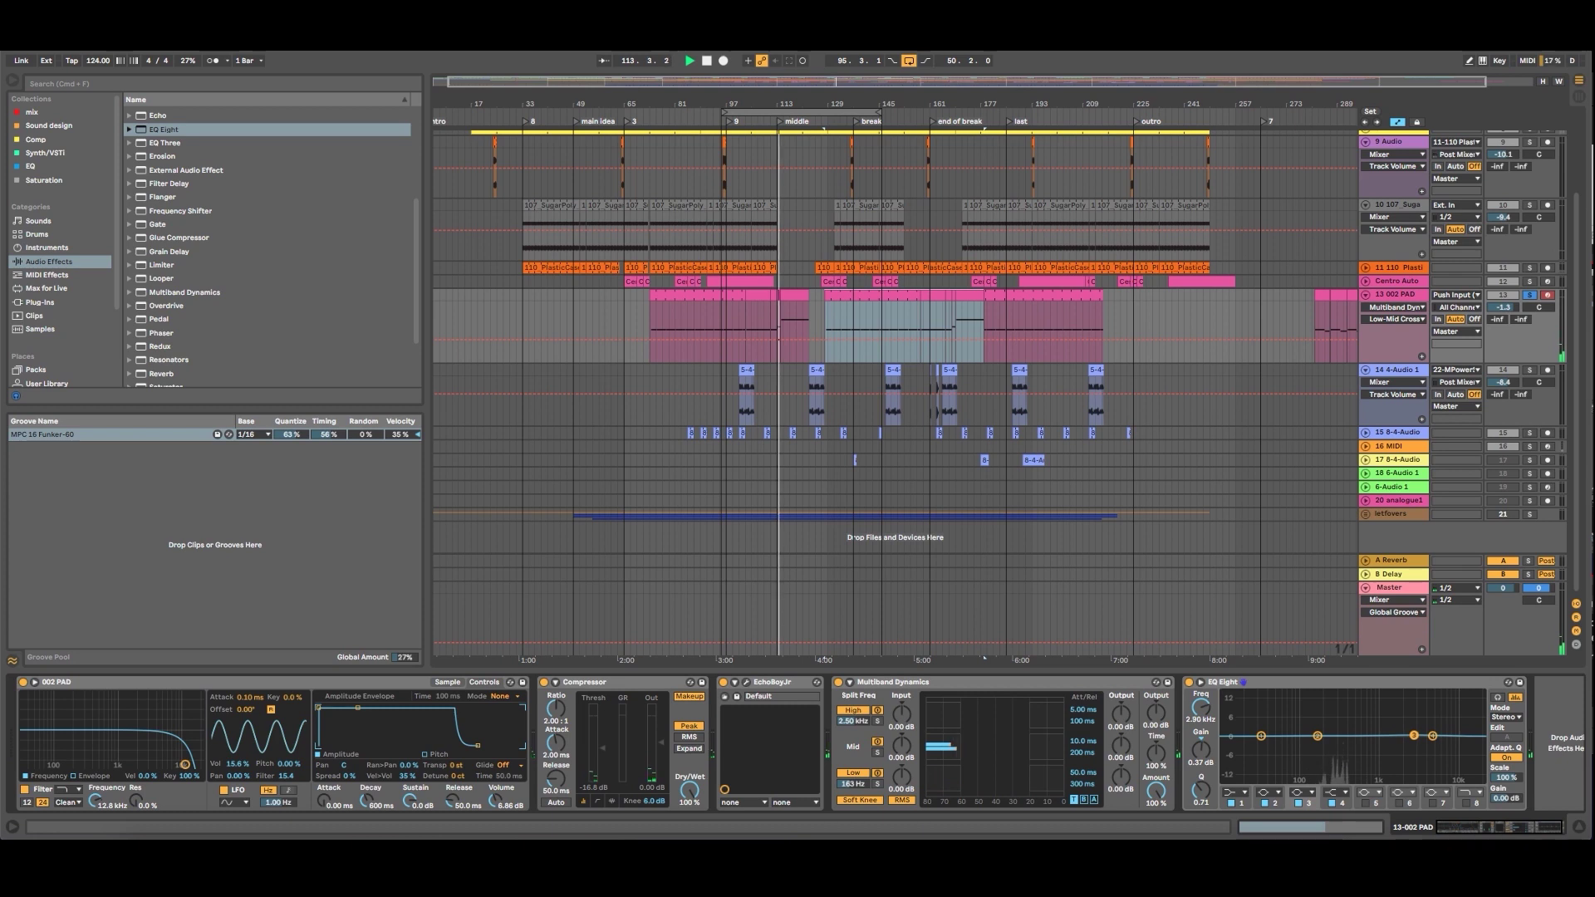
{"action": "left_click", "coordinate": [852, 721]}
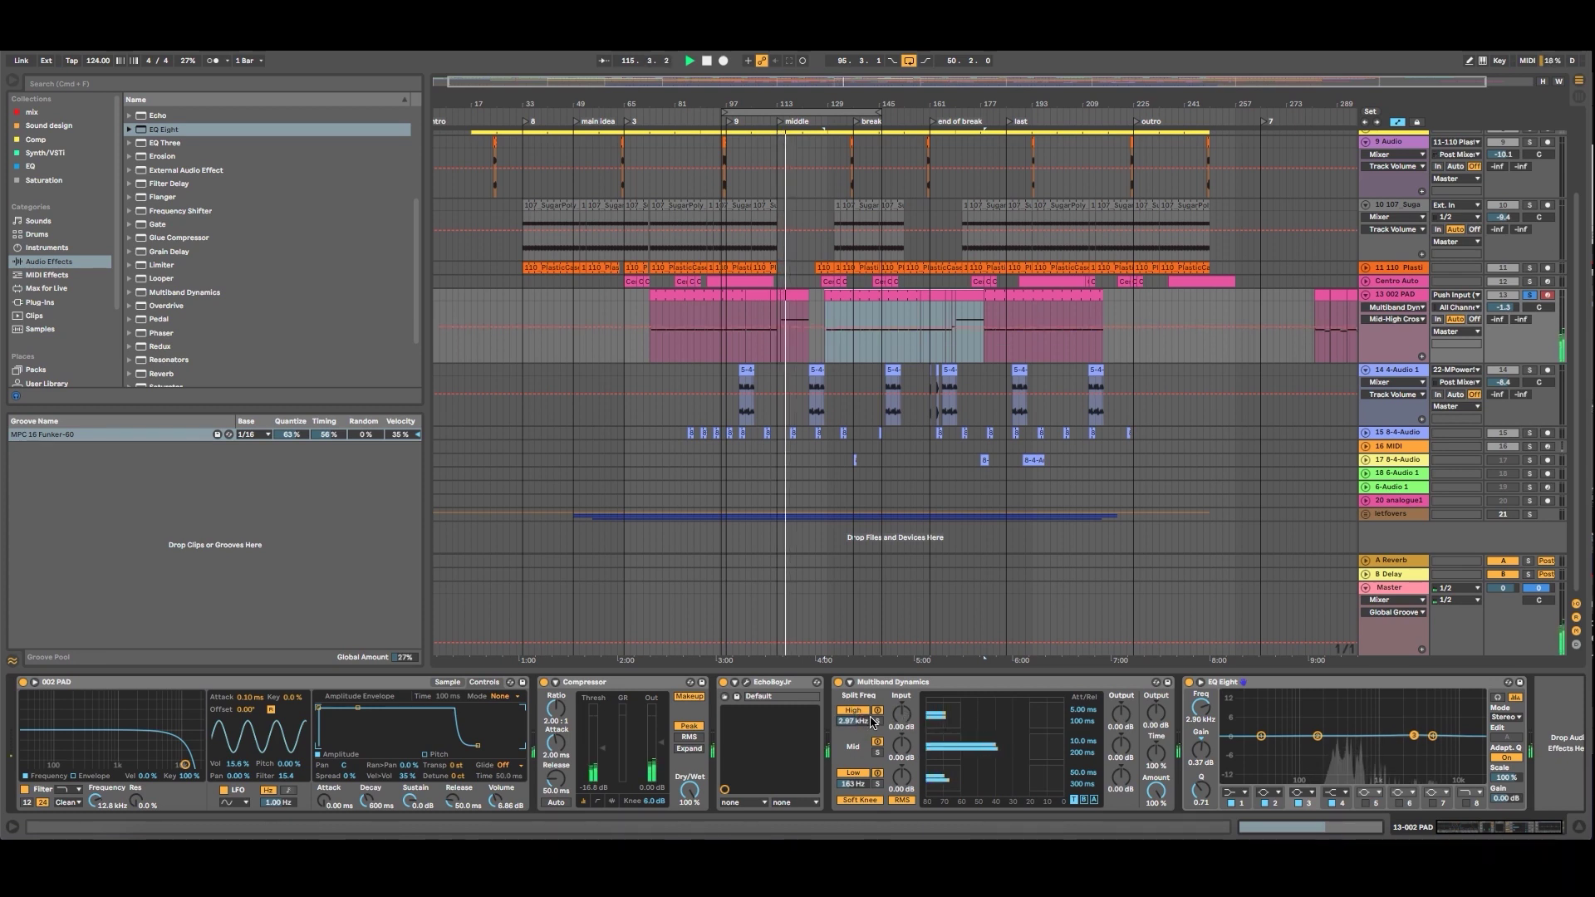
Replay the pad from its opening clips and raise the high band's output gain in Multiband Dynamics to about 15.1 dB.
{"action": "left_click", "coordinate": [664, 113]}
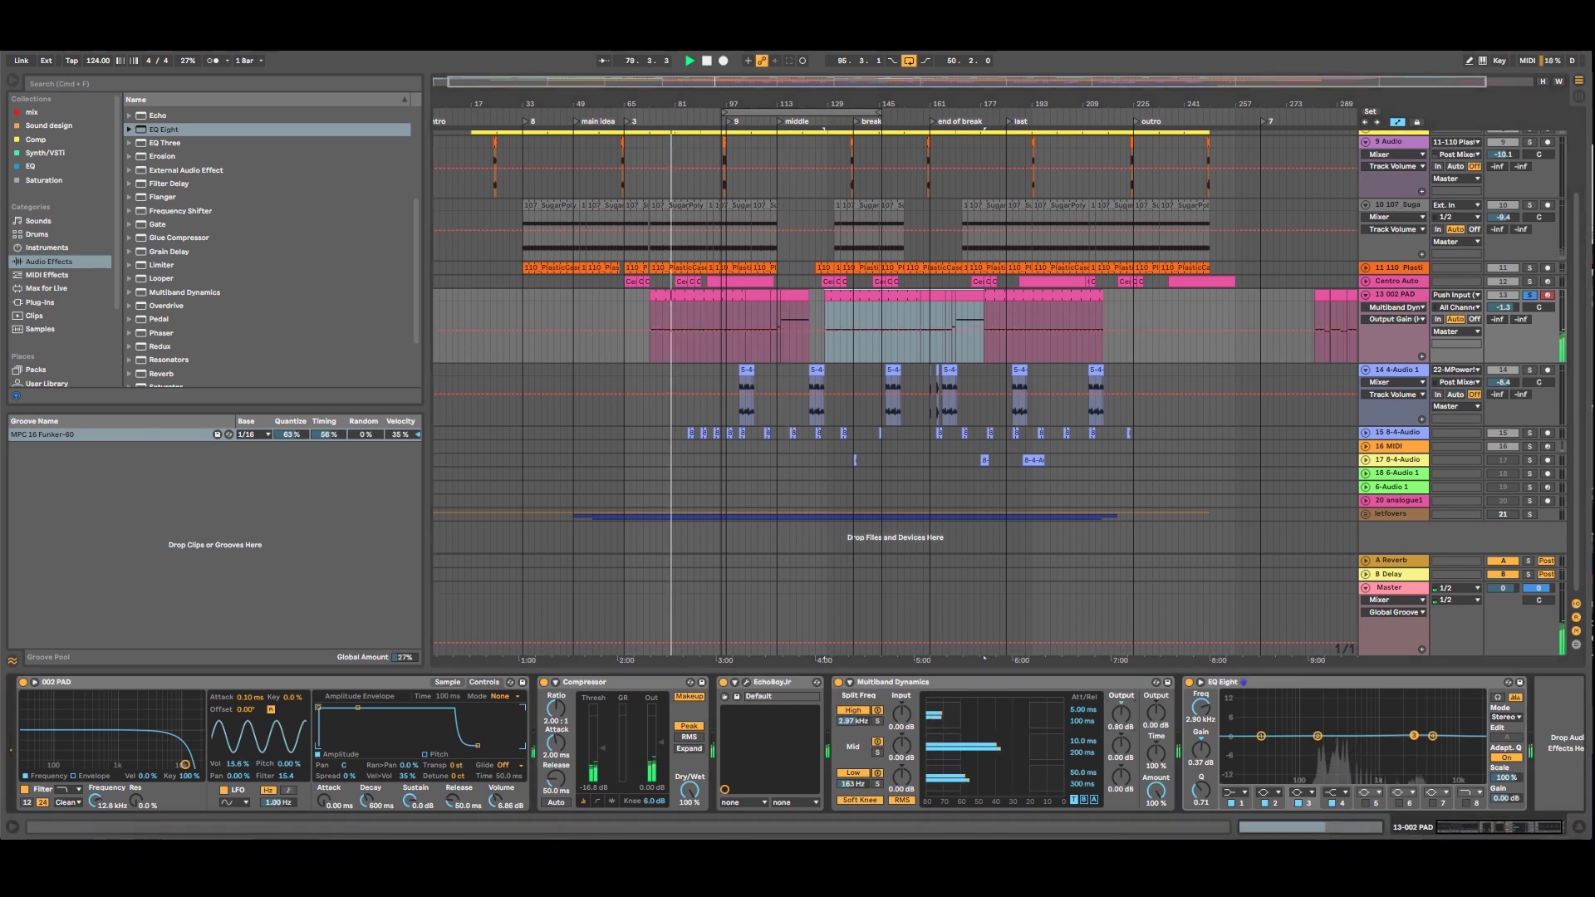
{"action": "left_click_drag", "start_coordinate": [1121, 731], "coordinate": [1121, 709]}
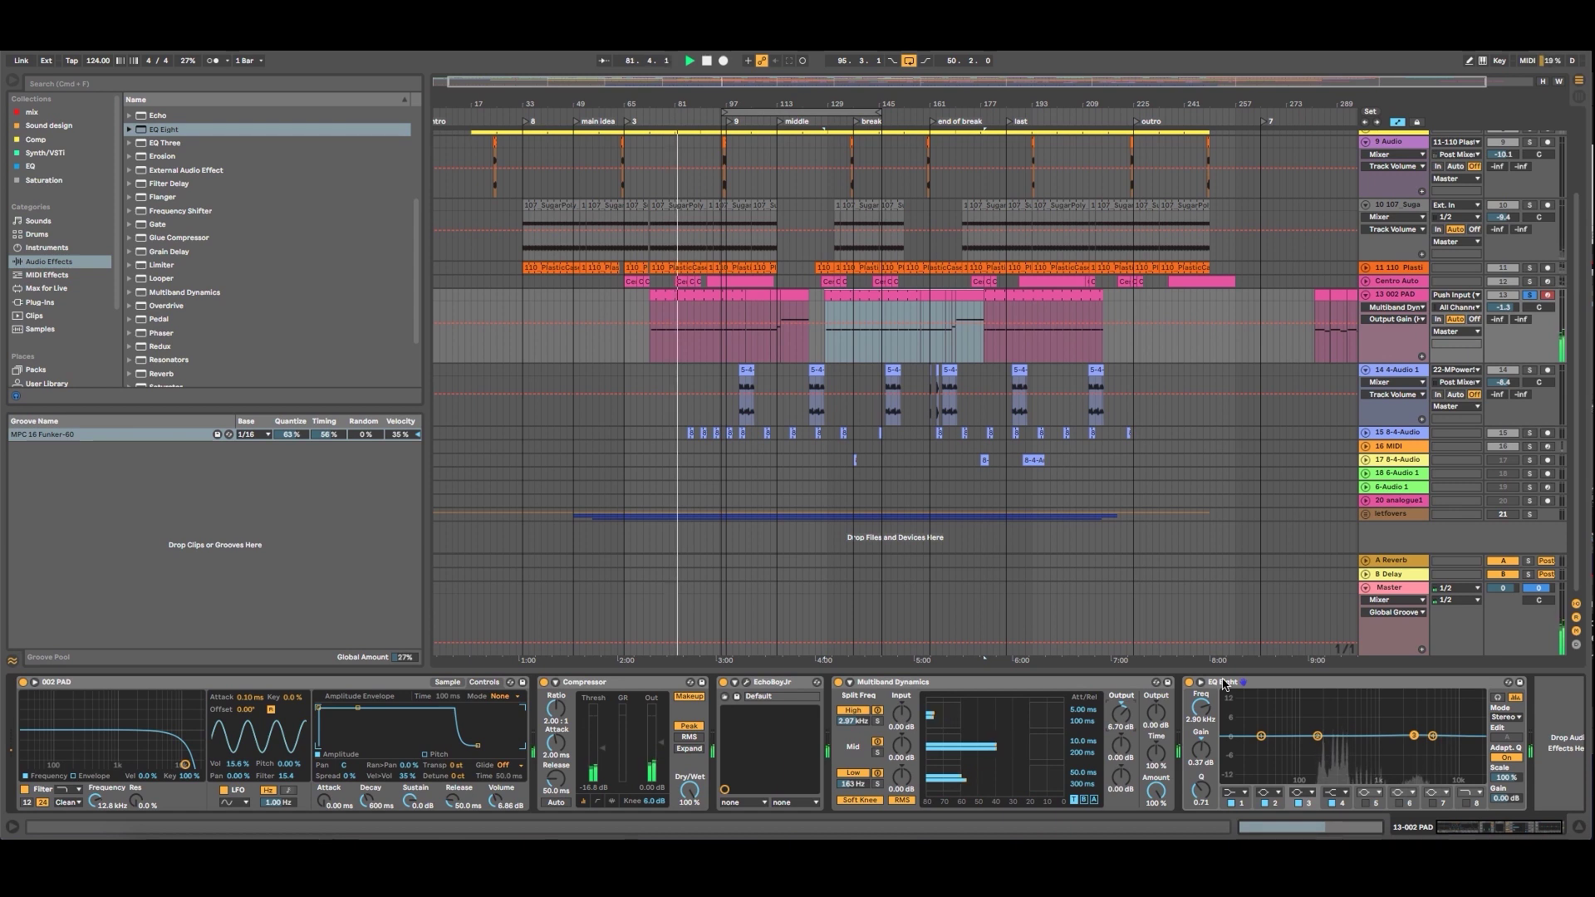
{"action": "left_click_drag", "start_coordinate": [1122, 712], "coordinate": [1121, 692]}
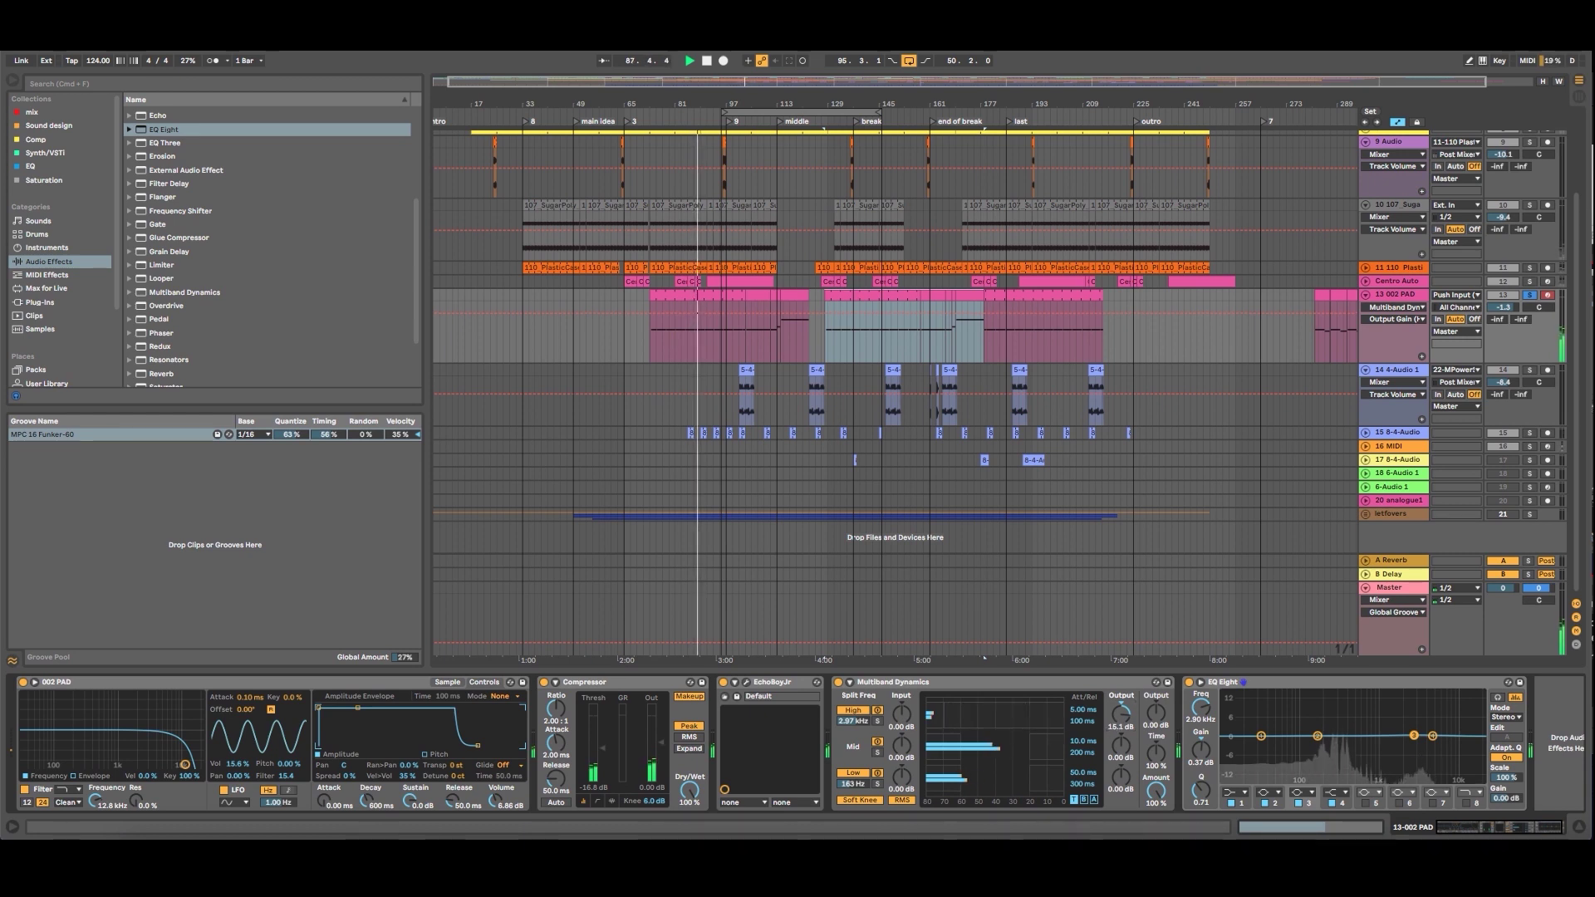
Set the high band's attack to about 1.87 s and release to about 0.90 ms, and raise its input gain to 4.50 dB.
{"action": "left_click_drag", "start_coordinate": [1079, 714], "coordinate": [1079, 631]}
{"action": "left_click_drag", "start_coordinate": [1080, 710], "coordinate": [1071, 773]}
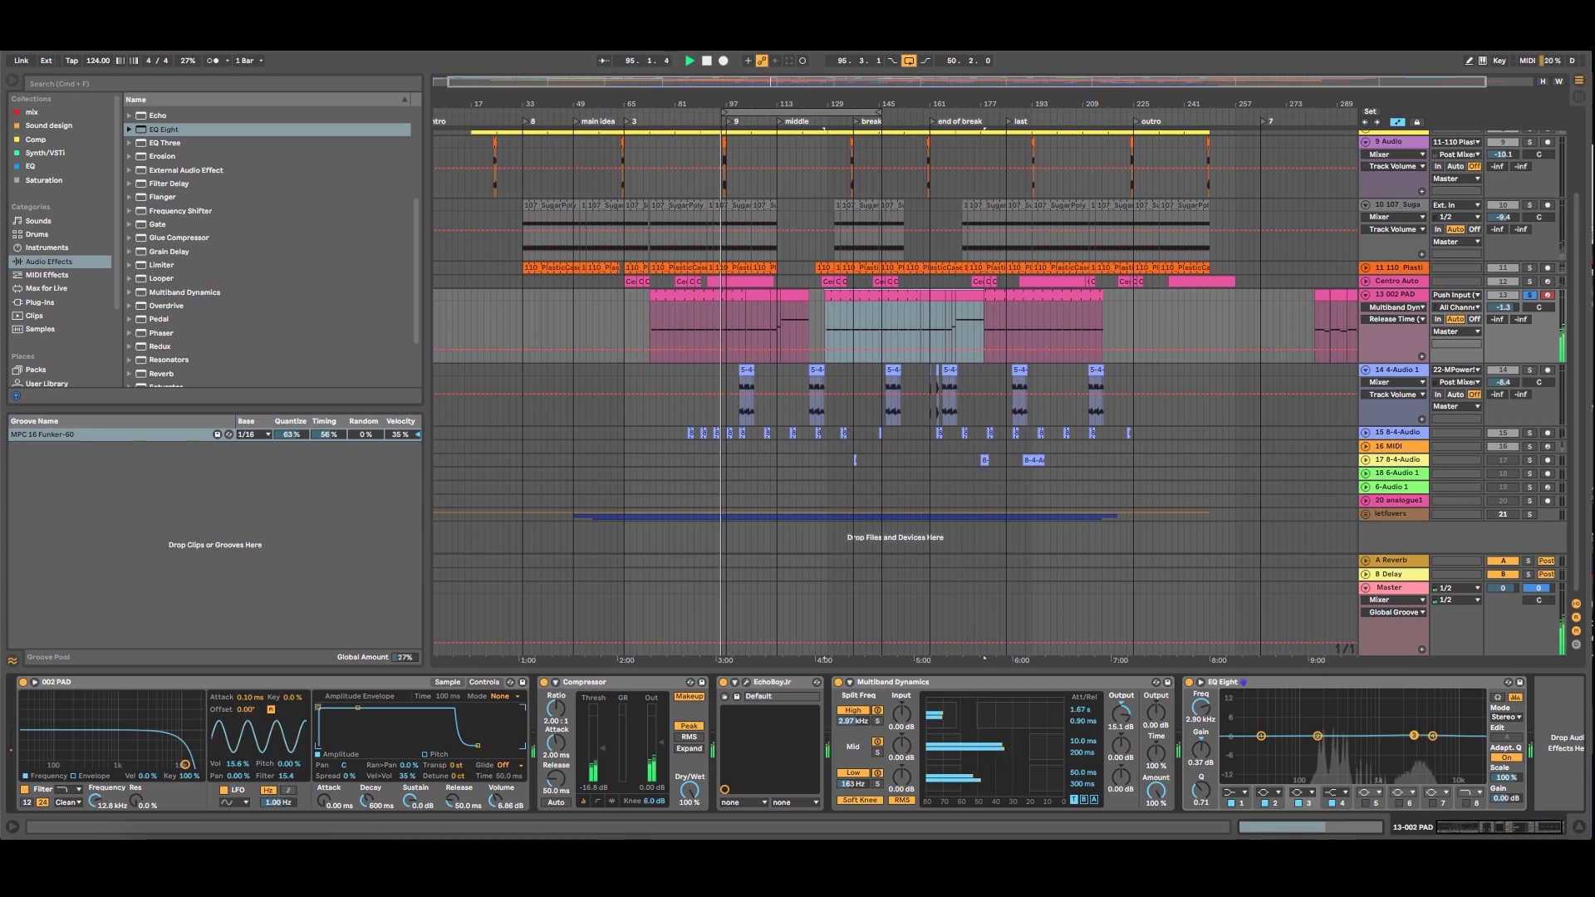
{"action": "left_click", "coordinate": [903, 717]}
{"action": "left_click_drag", "start_coordinate": [905, 721], "coordinate": [905, 699]}
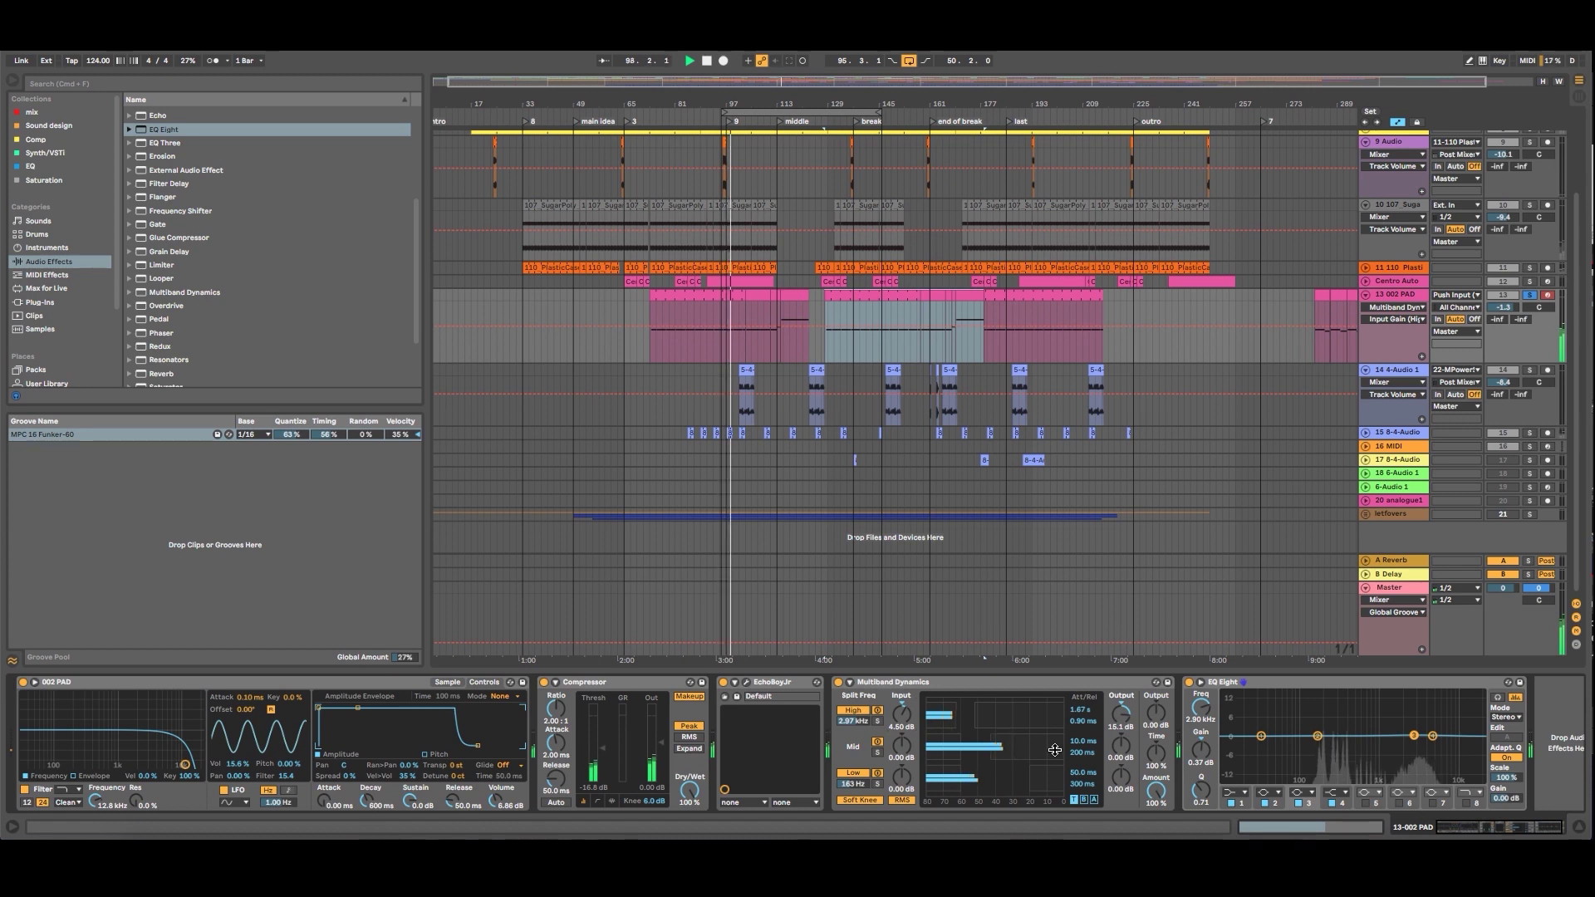
Raise the mid band's output gain to about 3.30 dB and pull EQ Eight's band 2 to about 272 Hz at -1.81 dB.
{"action": "left_click_drag", "start_coordinate": [1121, 746], "coordinate": [1121, 730]}
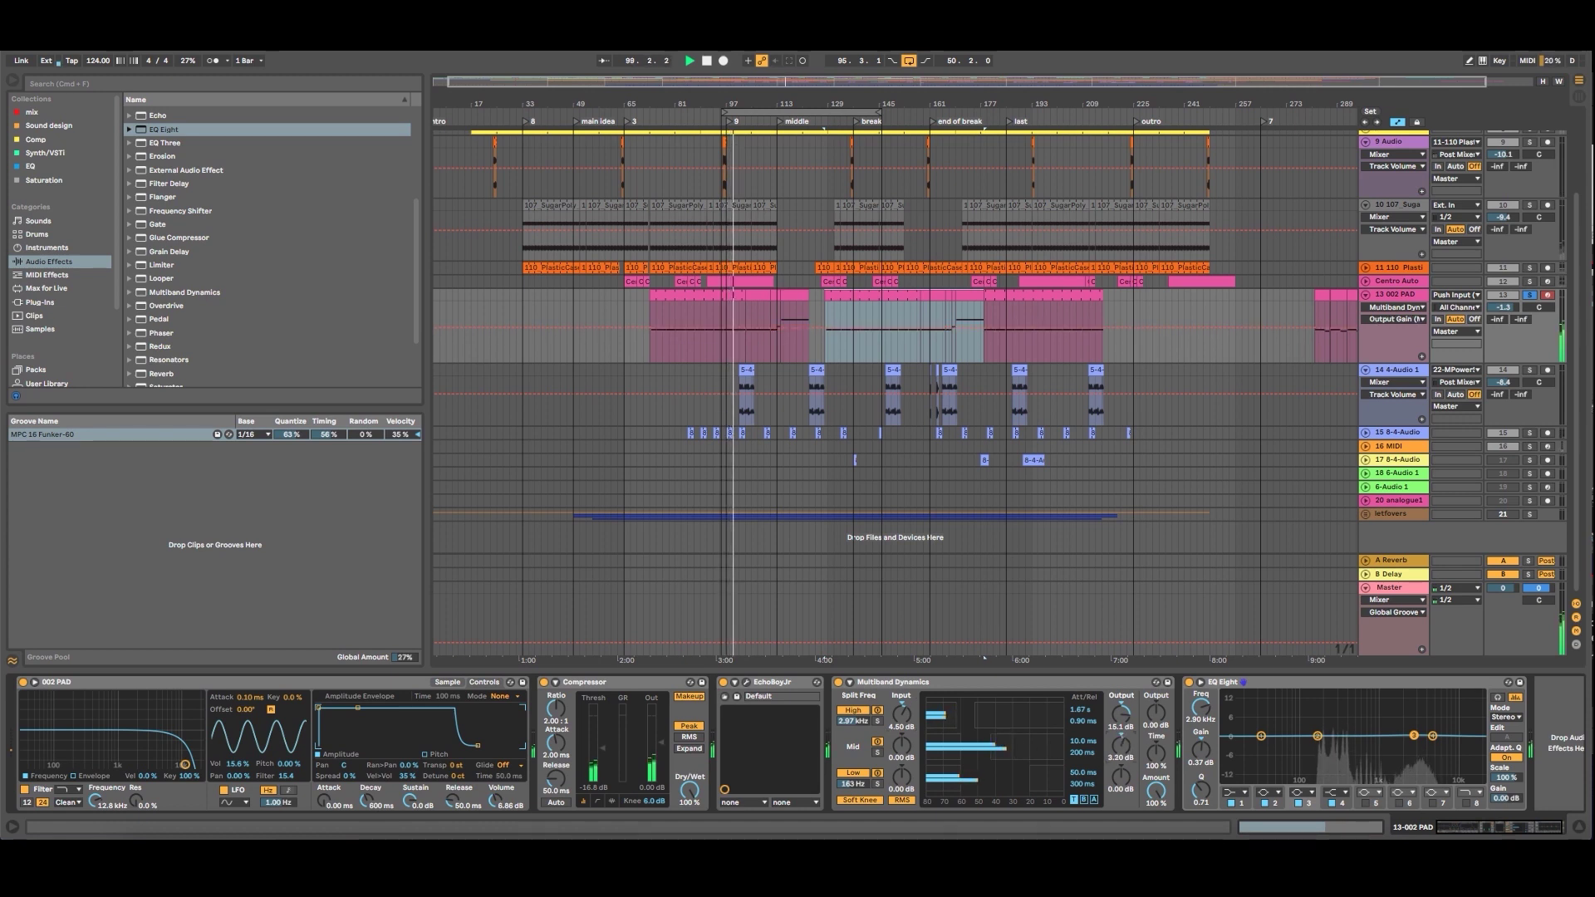
{"action": "left_click_drag", "start_coordinate": [1324, 743], "coordinate": [1340, 747]}
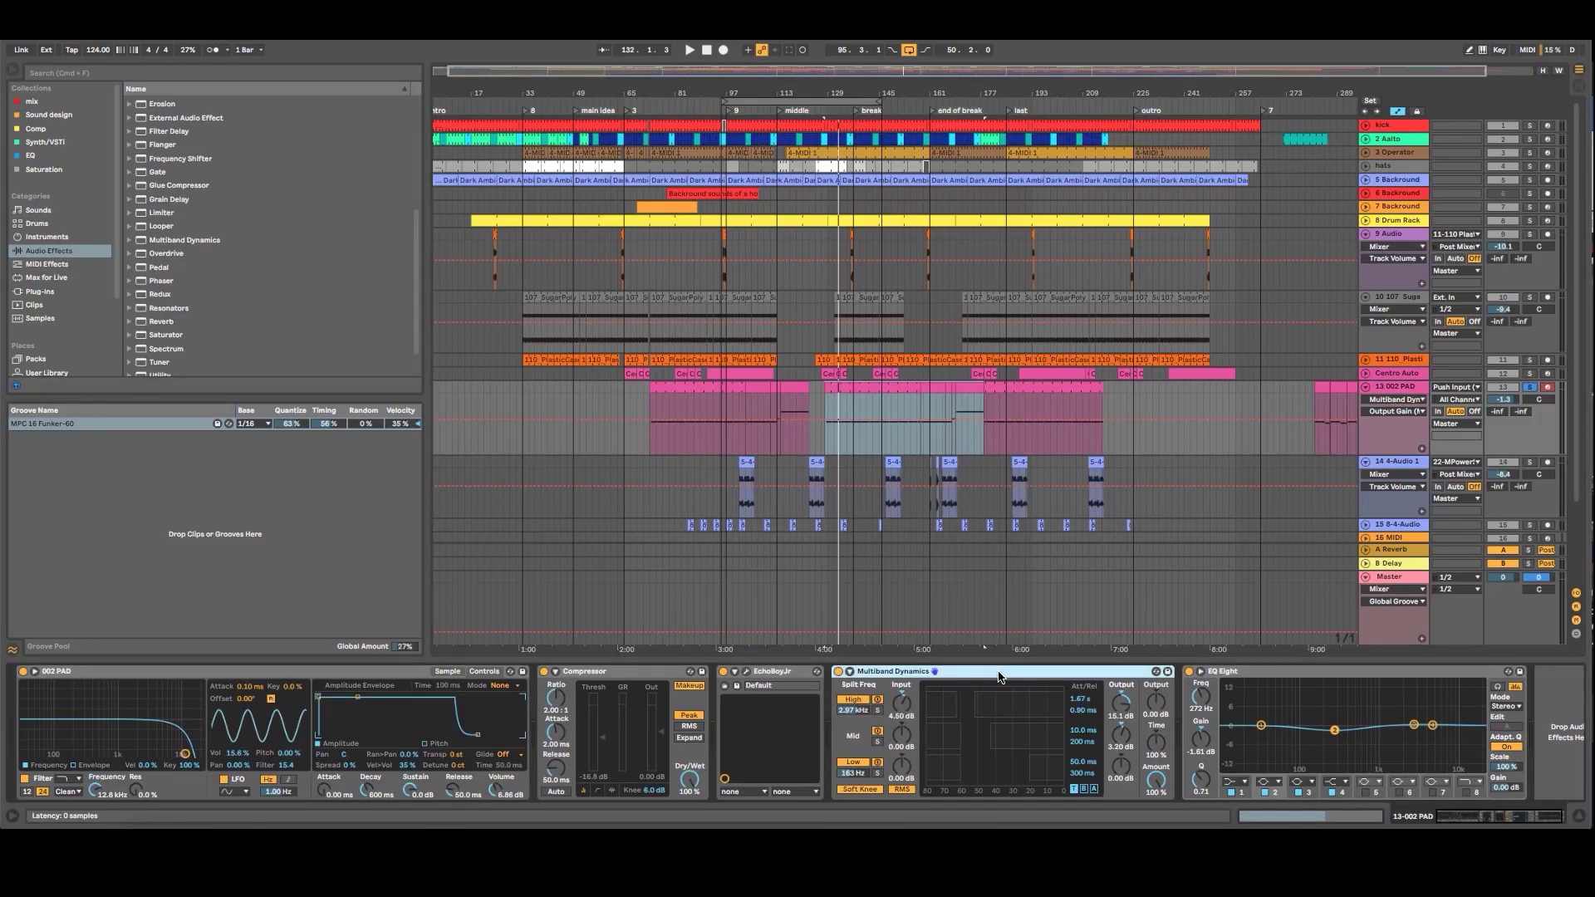
Group Multiband Dynamics into an Audio Effect Rack, show the rack's chain list, and select its only chain.
{"action": "key", "text": "ctrl+g"}
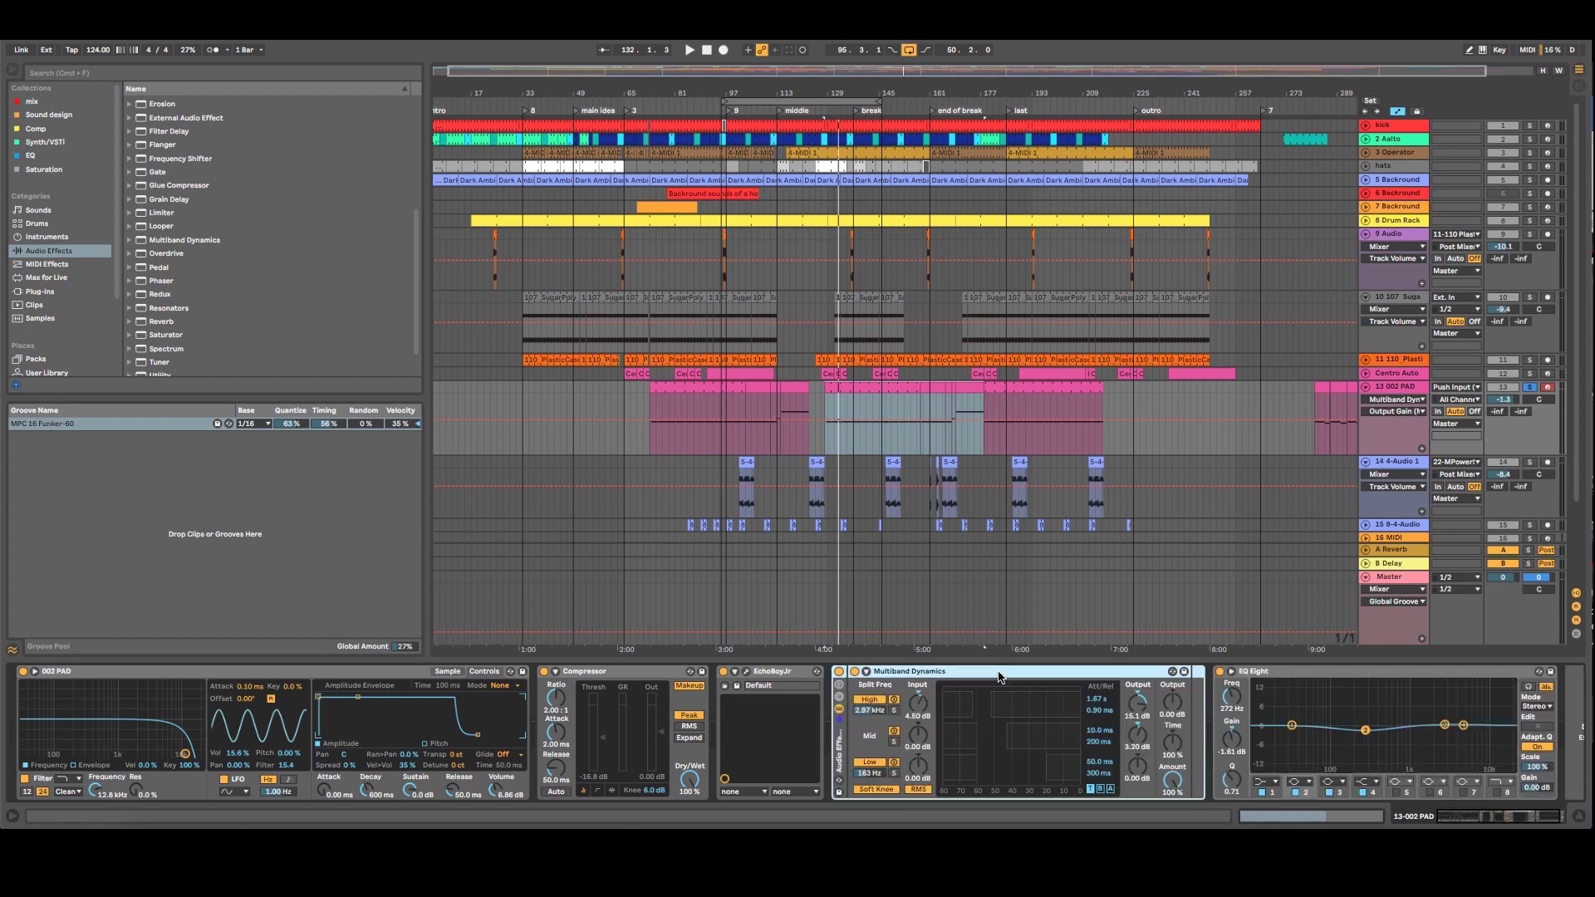
{"action": "double_click", "coordinate": [837, 743]}
{"action": "left_click", "coordinate": [840, 684]}
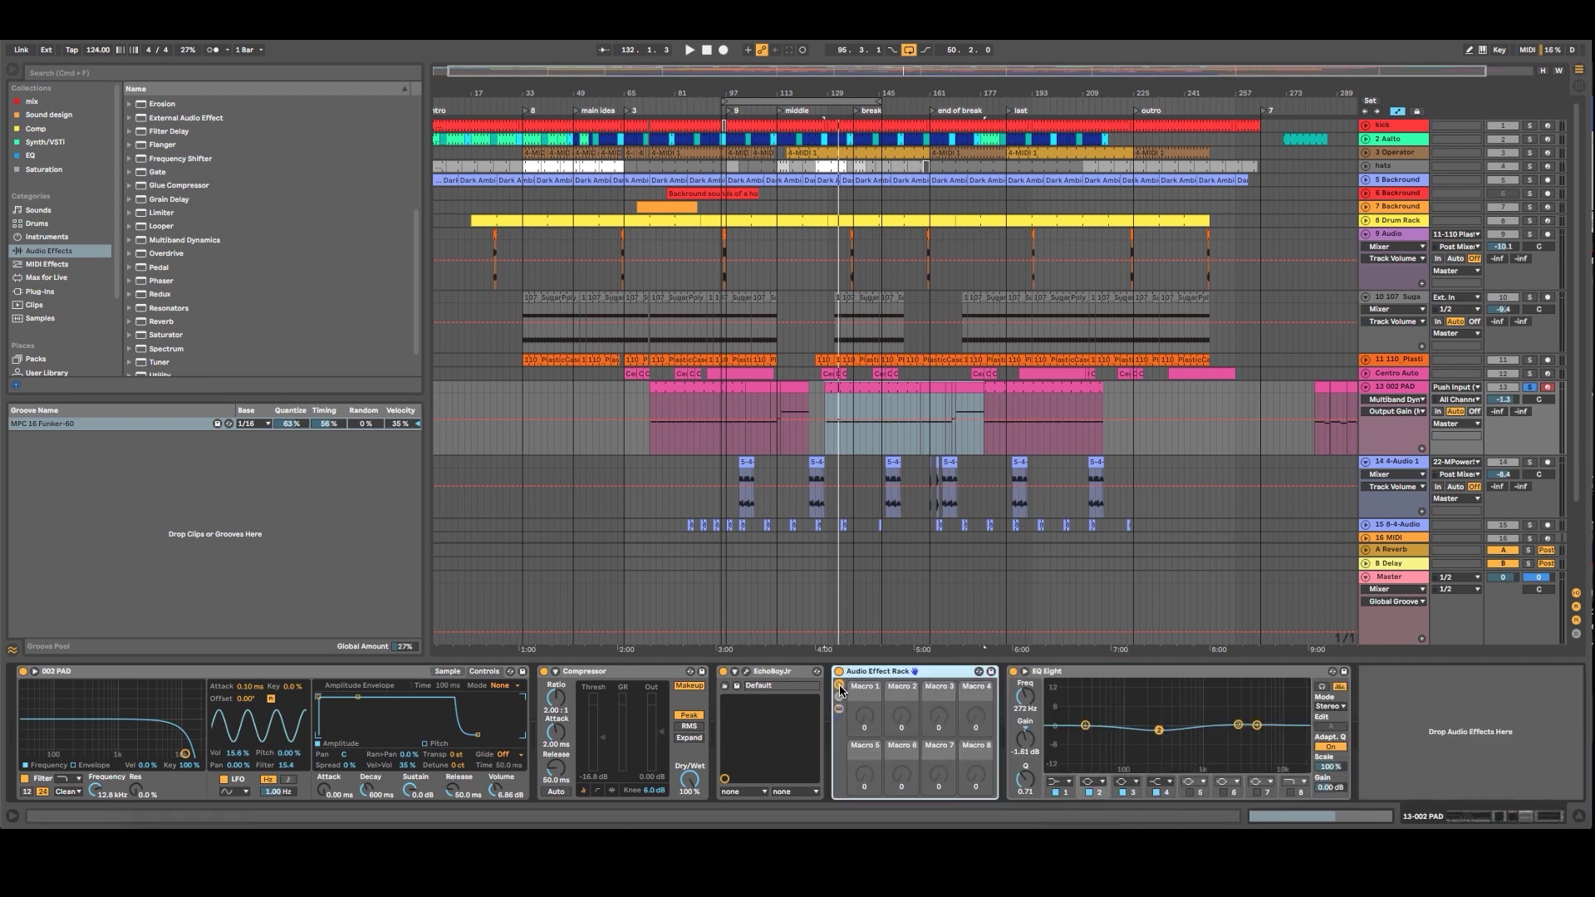
{"action": "left_click", "coordinate": [840, 696]}
{"action": "left_click", "coordinate": [841, 696]}
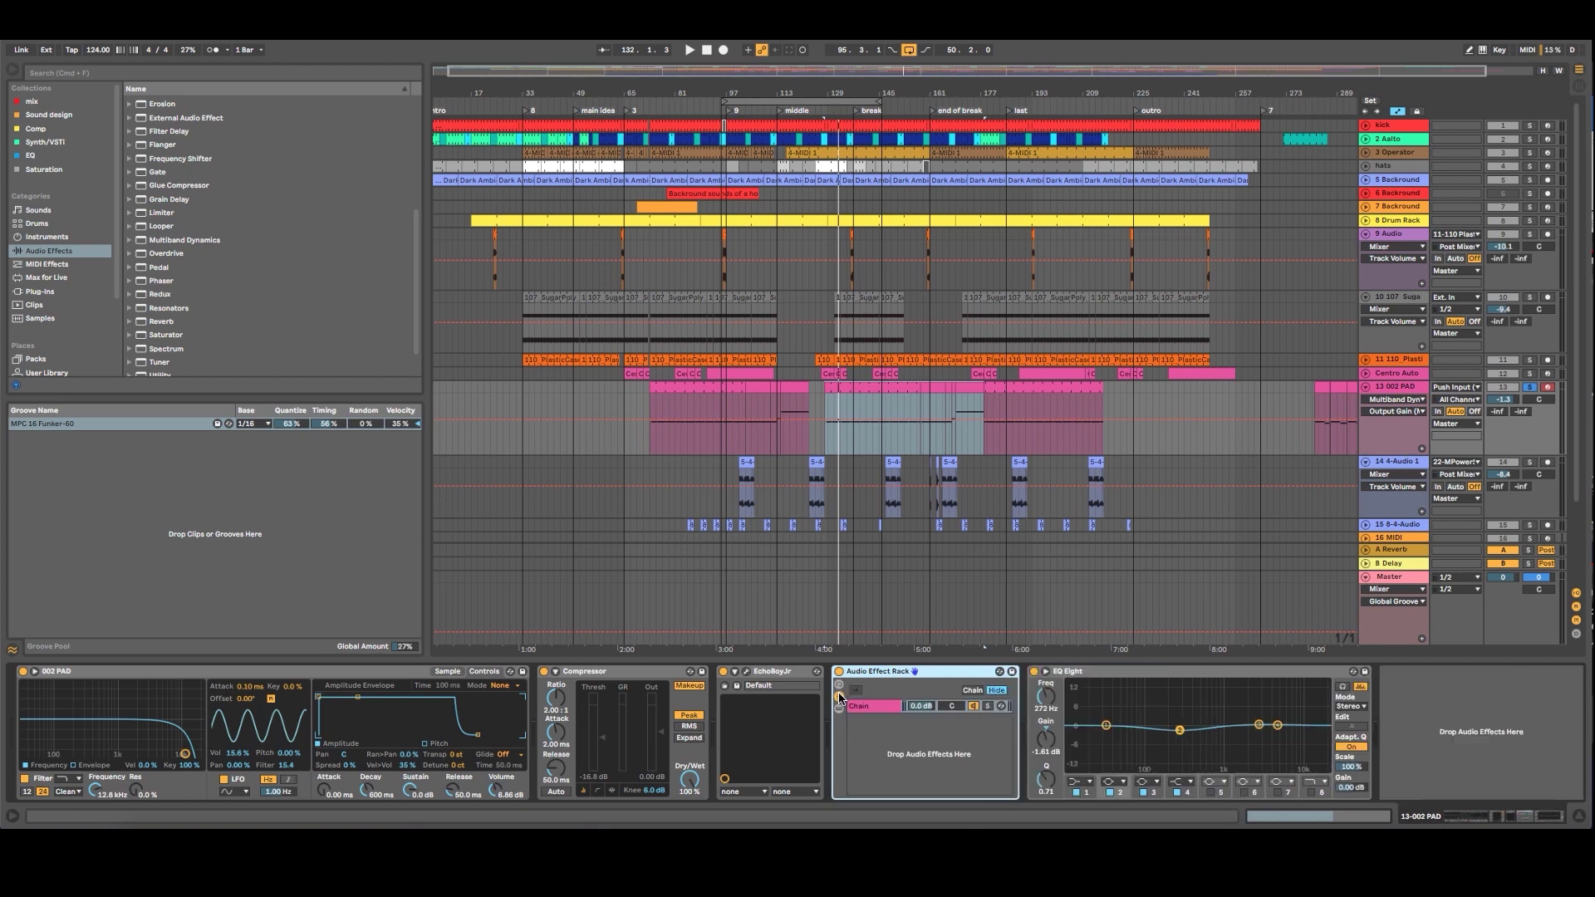
{"action": "left_click", "coordinate": [864, 707]}
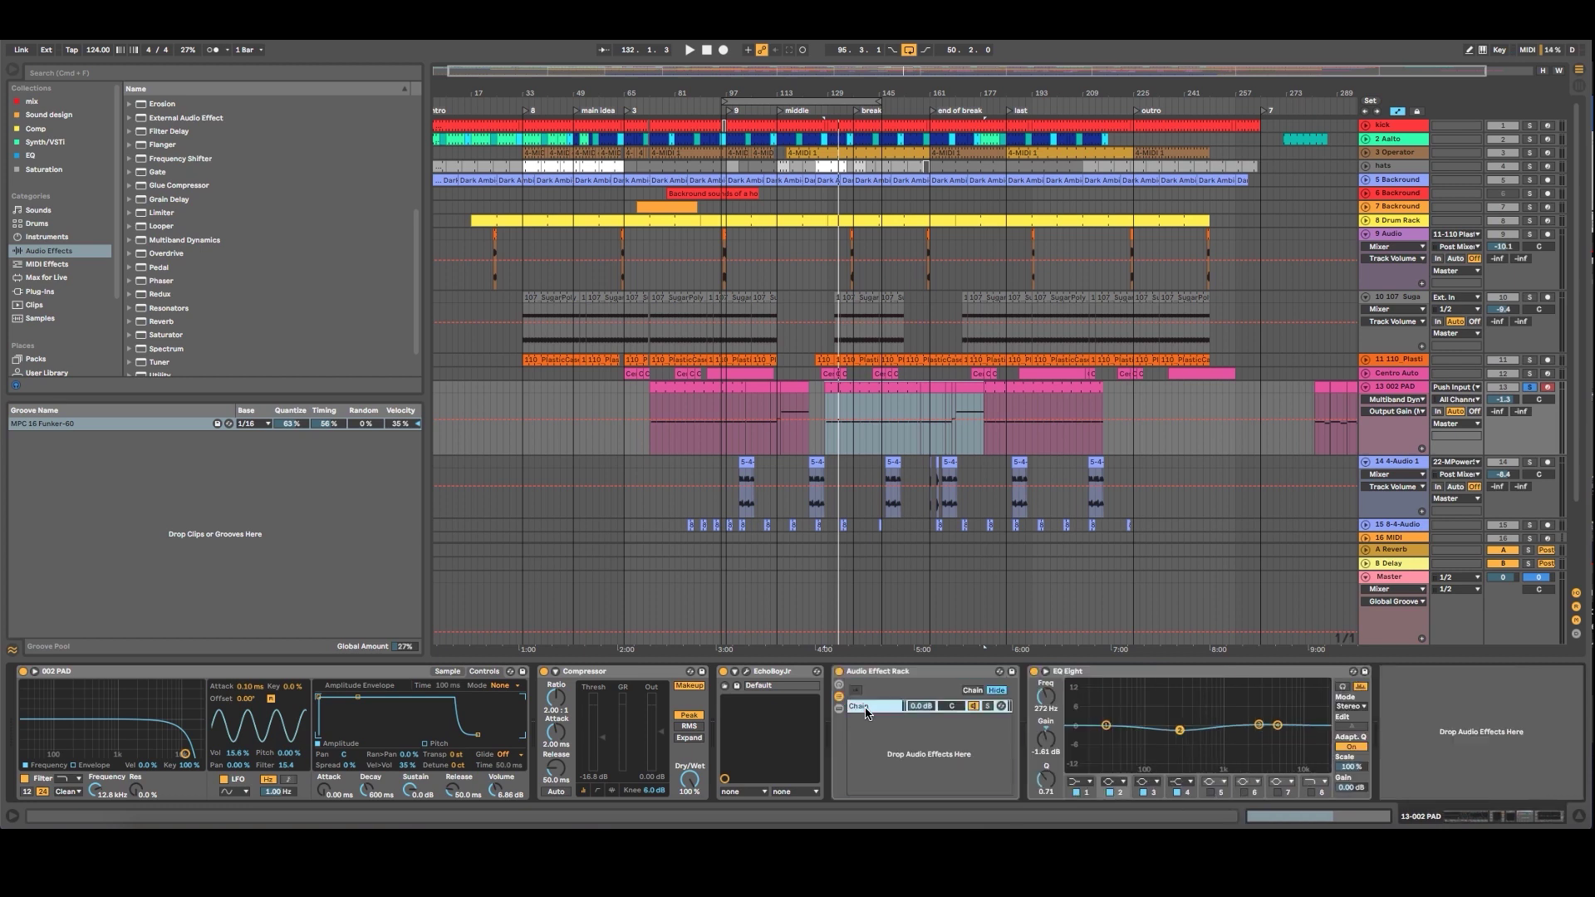
{"action": "left_click", "coordinate": [869, 708]}
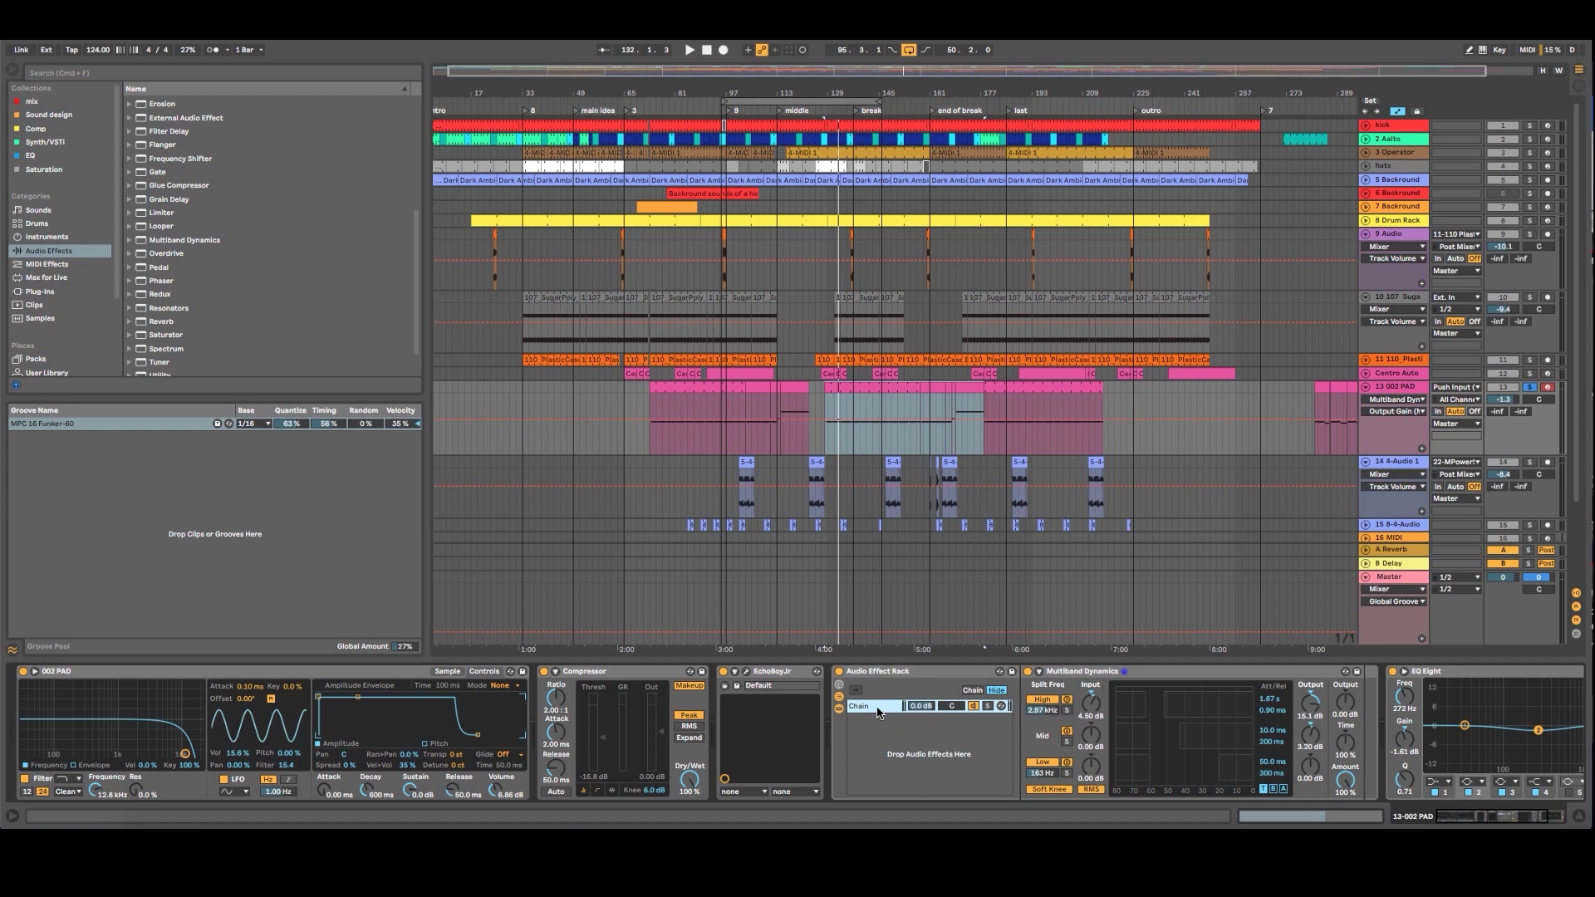
Create two additional chains in the Audio Effect Rack.
{"action": "right_click", "coordinate": [877, 711]}
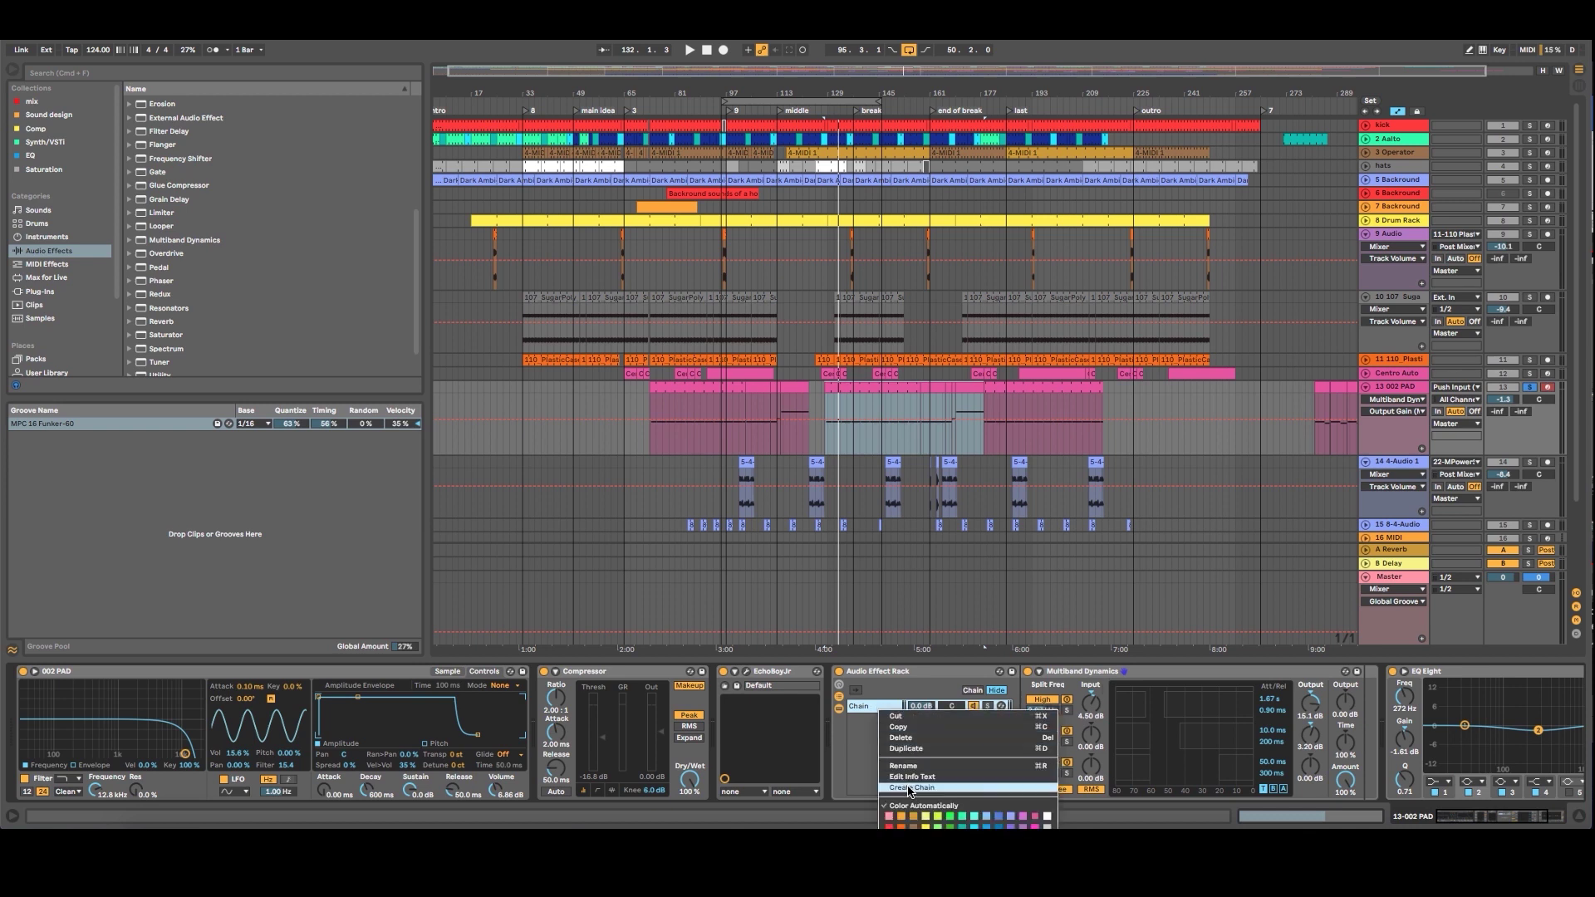
{"action": "left_click", "coordinate": [909, 789]}
{"action": "right_click", "coordinate": [876, 719]}
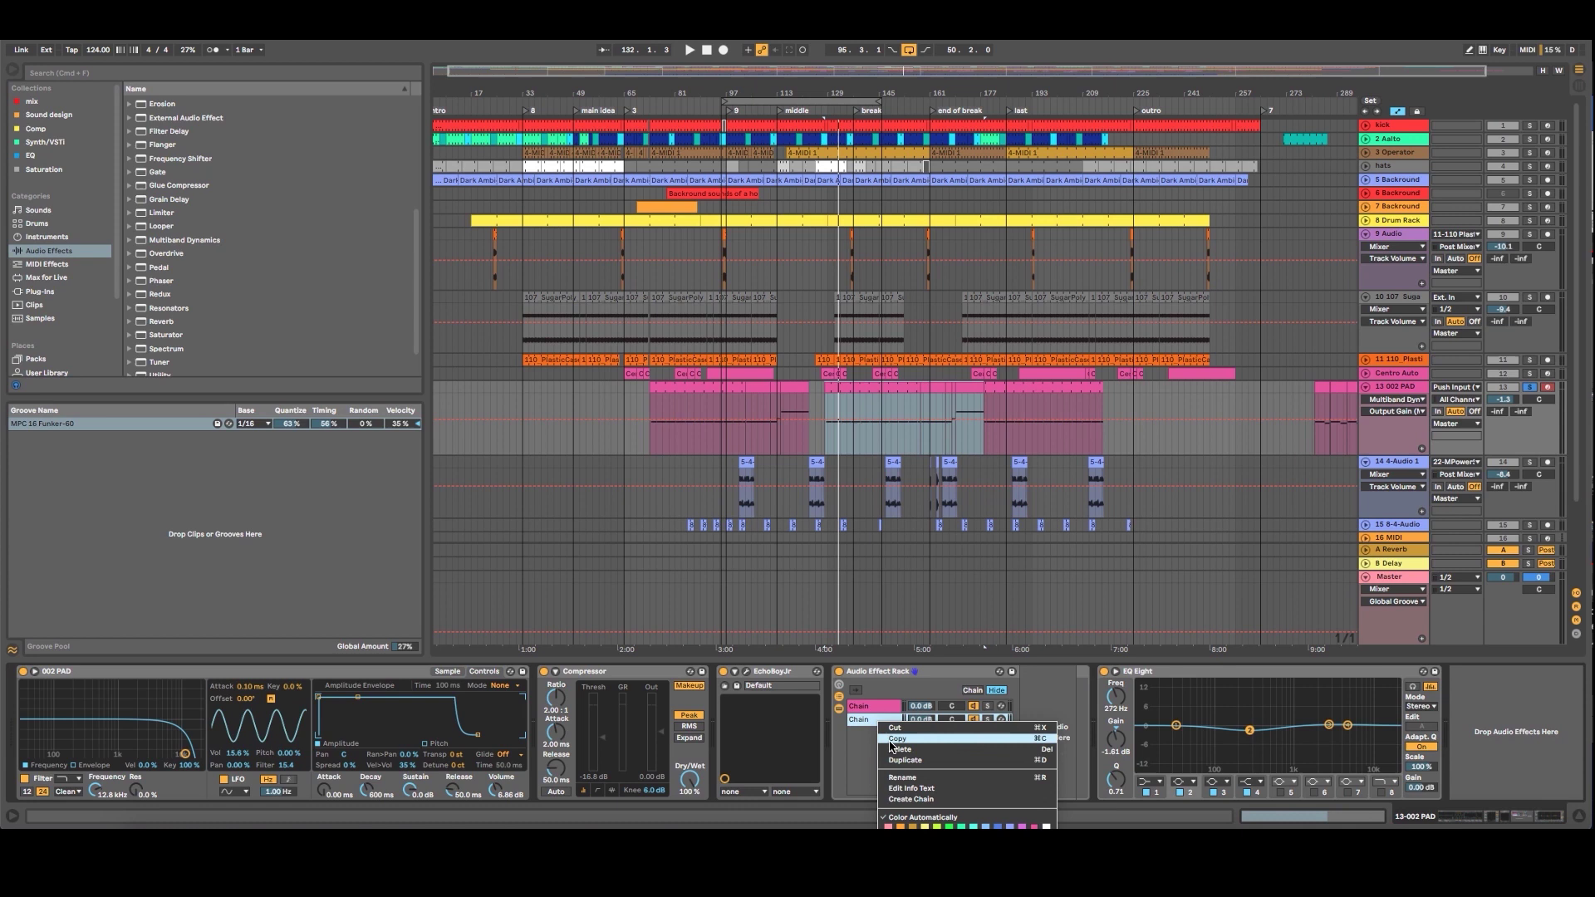
{"action": "left_click", "coordinate": [901, 799]}
Rename the rack's three chains highs, mids and lows in order from the first to the last.
{"action": "right_click", "coordinate": [871, 738]}
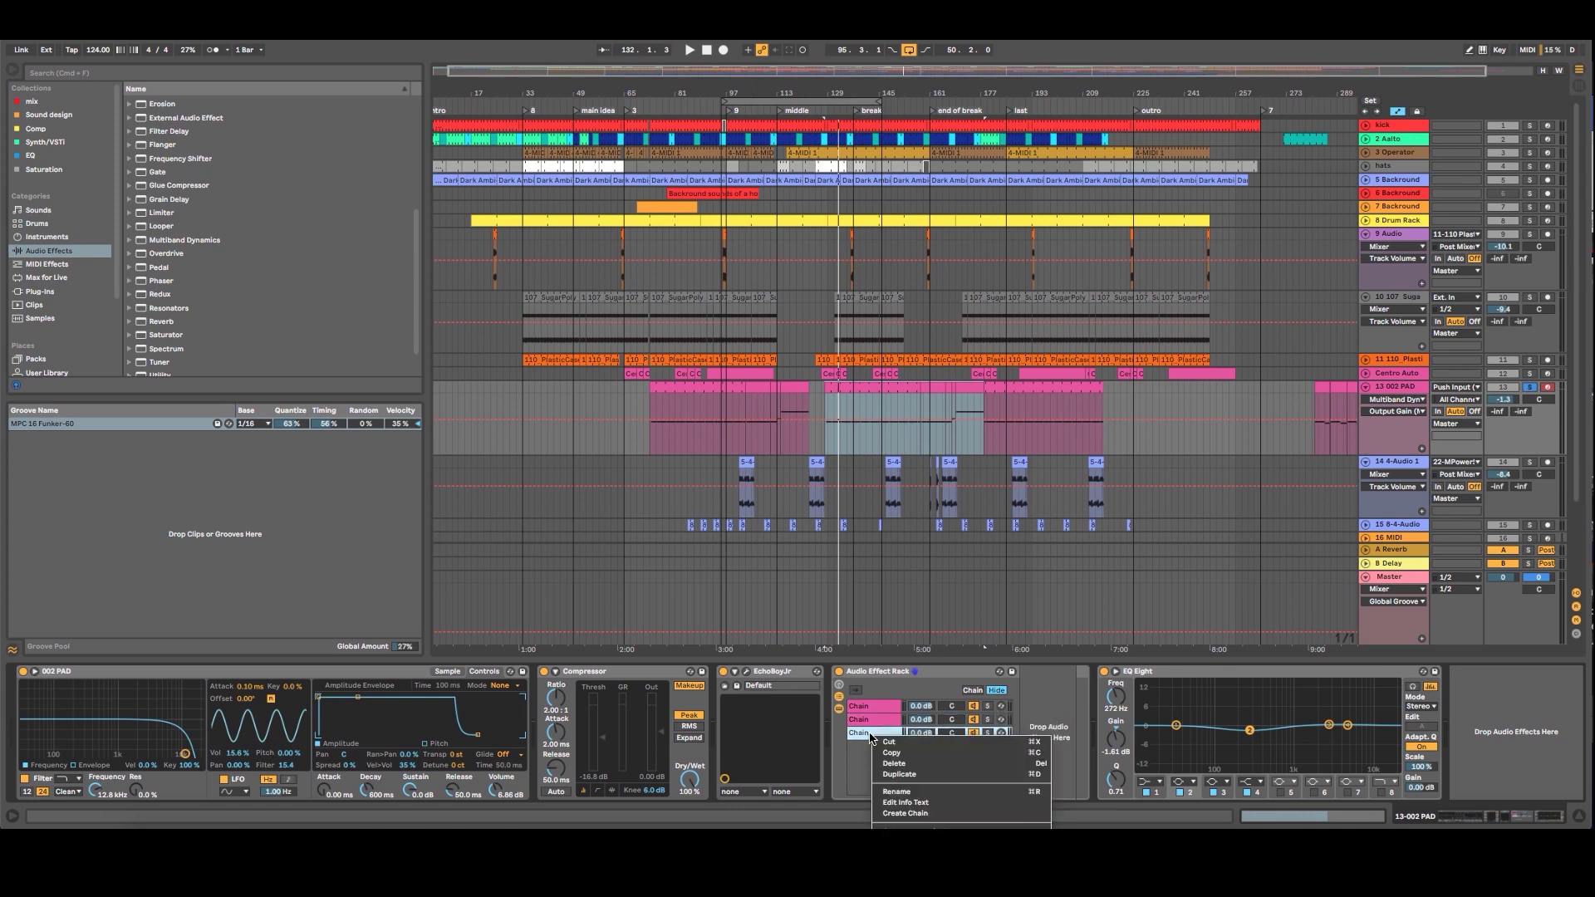
{"action": "left_click", "coordinate": [897, 791]}
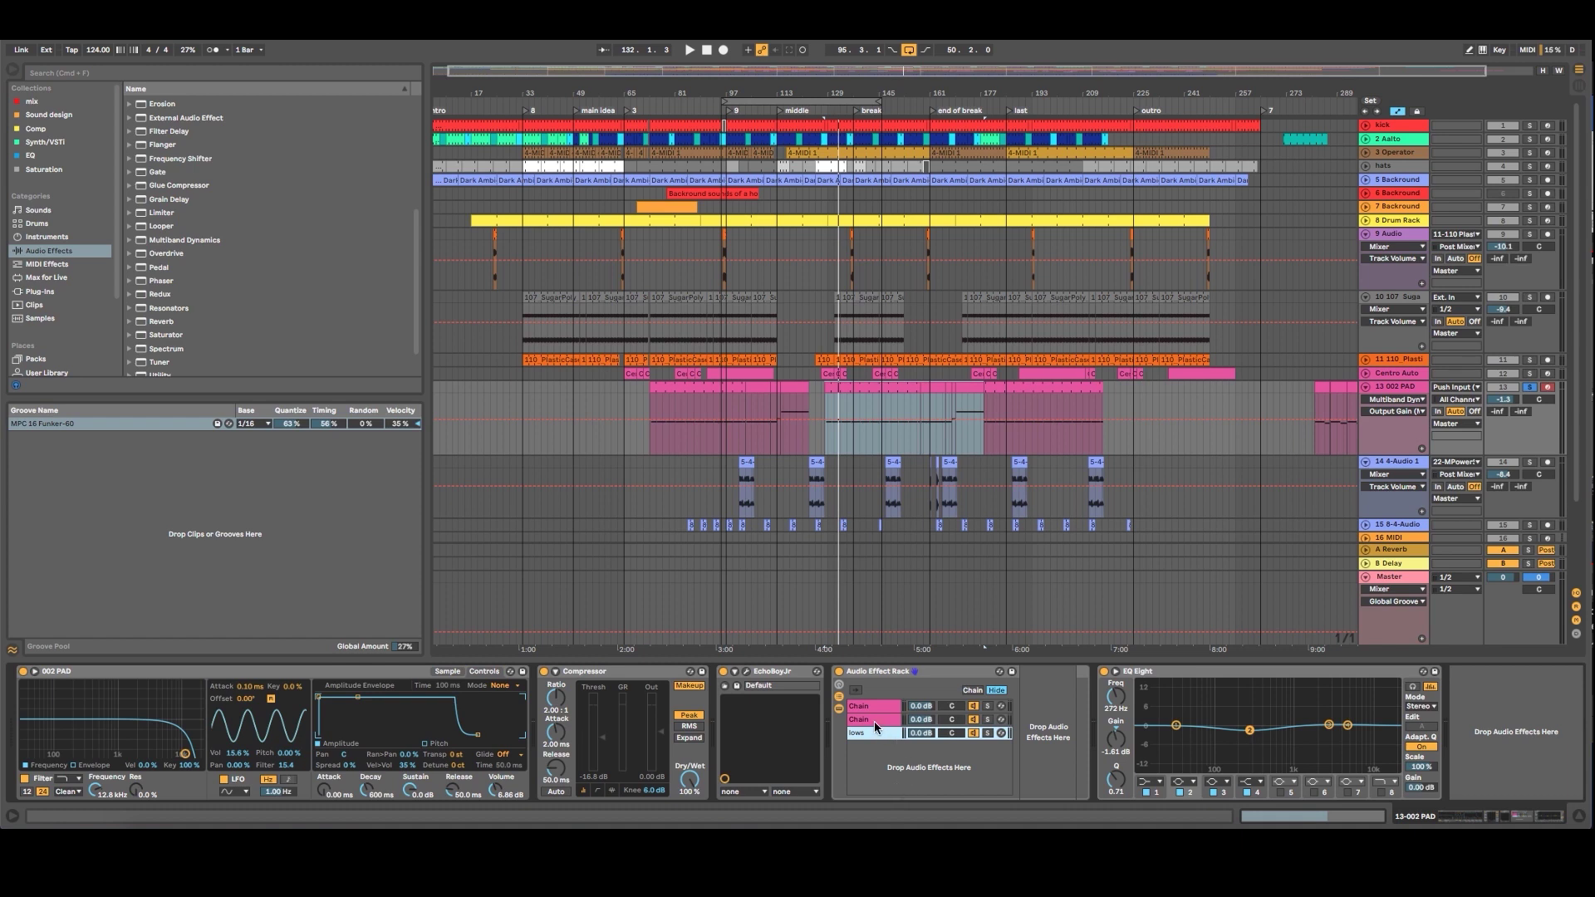
{"action": "right_click", "coordinate": [874, 721]}
{"action": "left_click", "coordinate": [896, 782]}
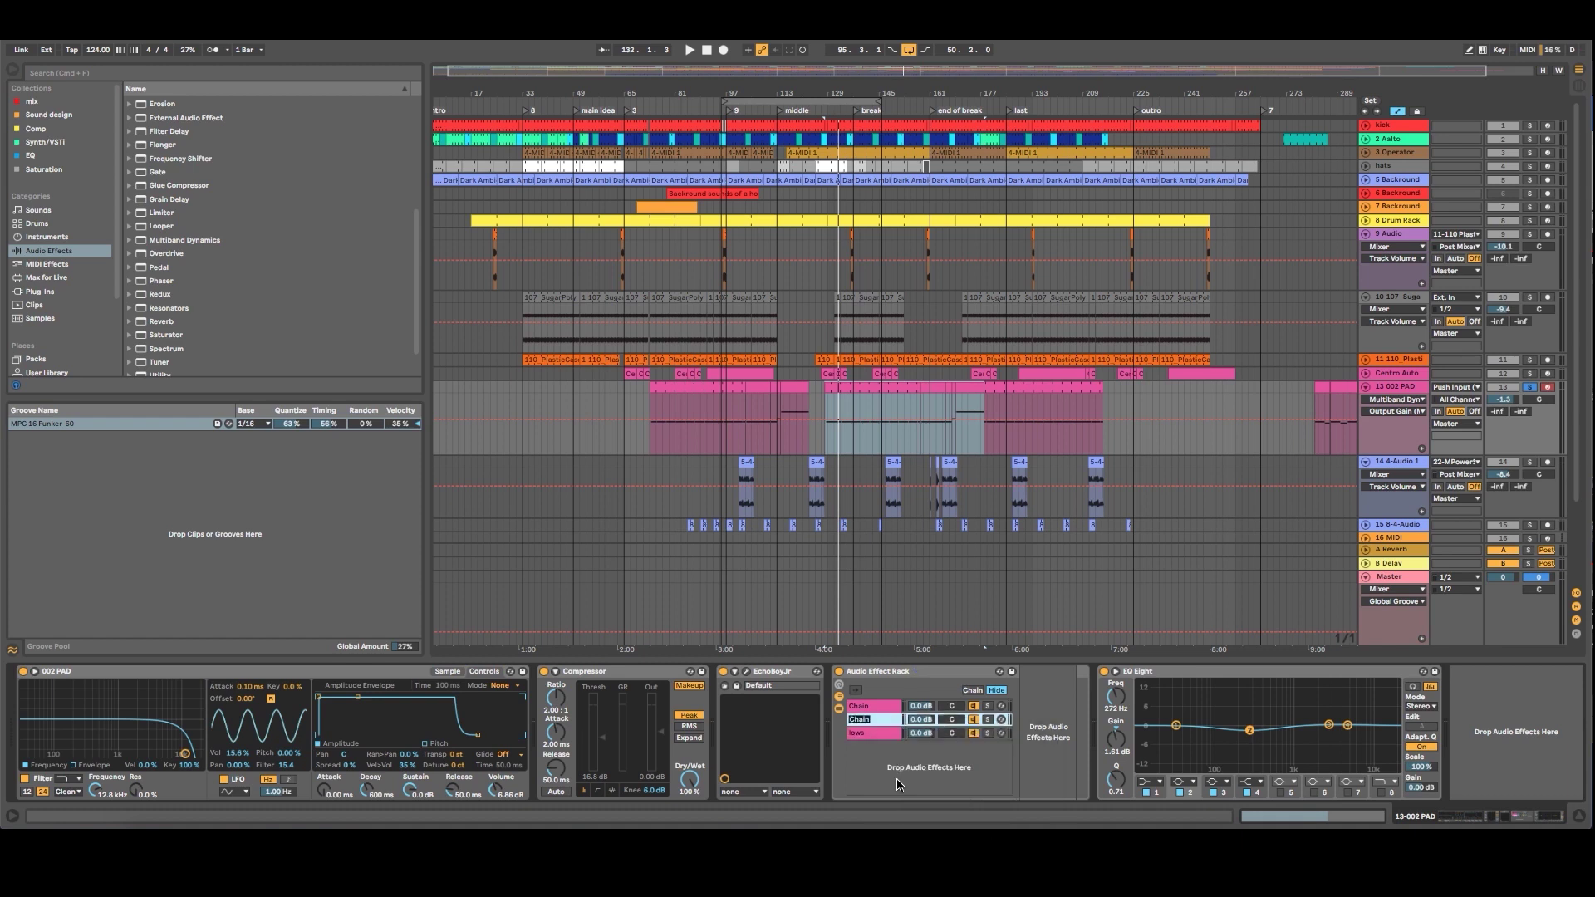
{"action": "right_click", "coordinate": [873, 706]}
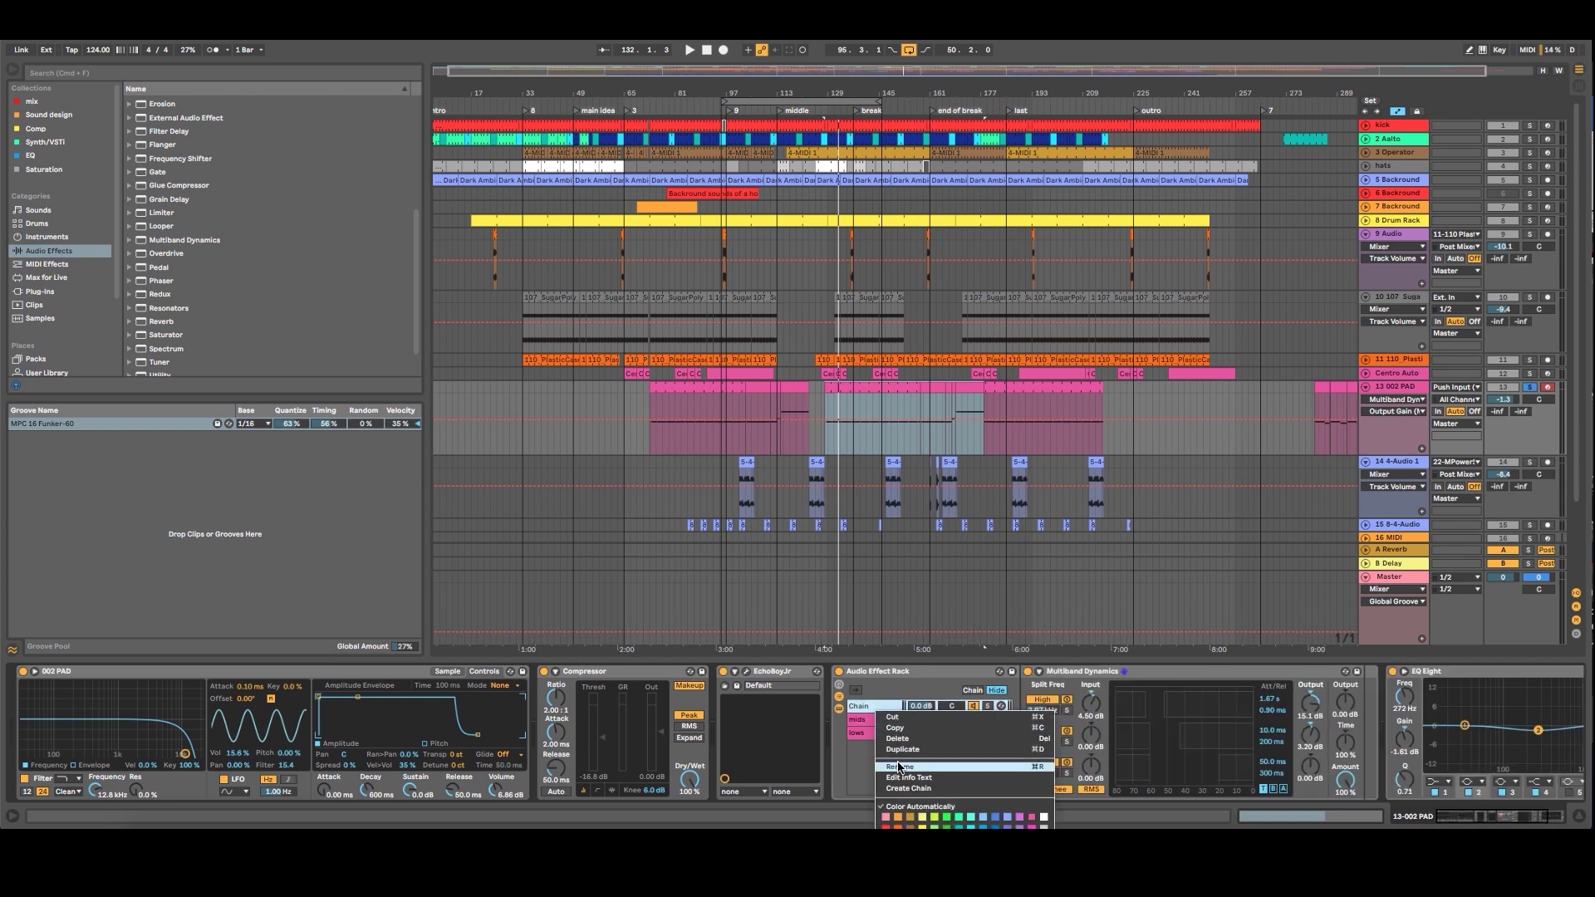
{"action": "left_click", "coordinate": [897, 767]}
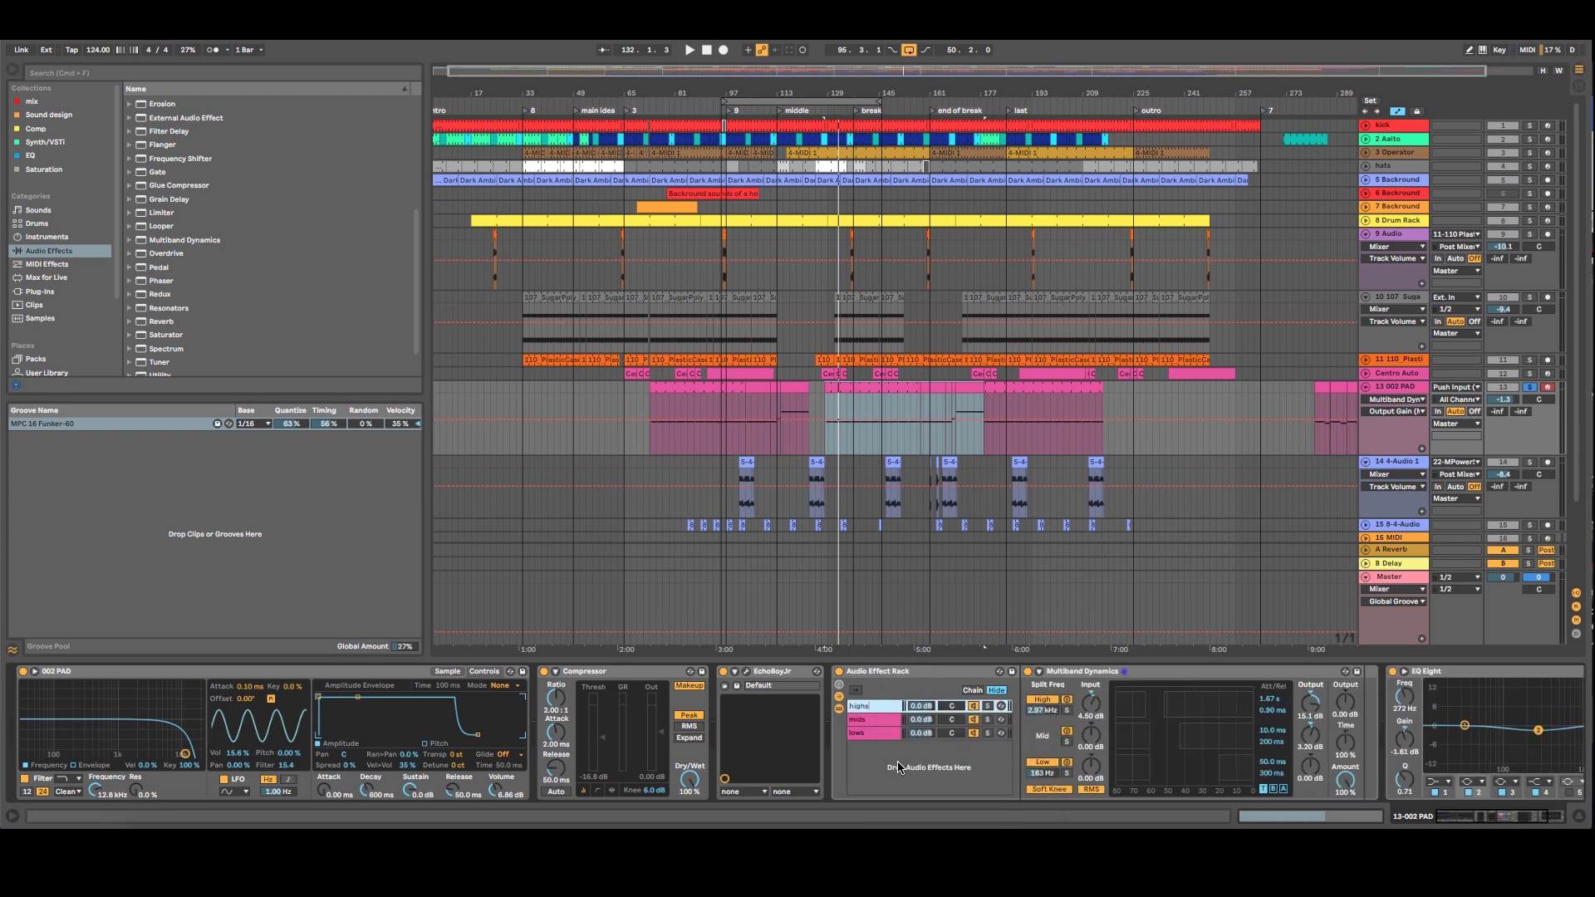
{"action": "type", "text": "highs"}
Copy Multiband Dynamics from the highs chain into the mids and lows chains.
{"action": "left_click", "coordinate": [1102, 674]}
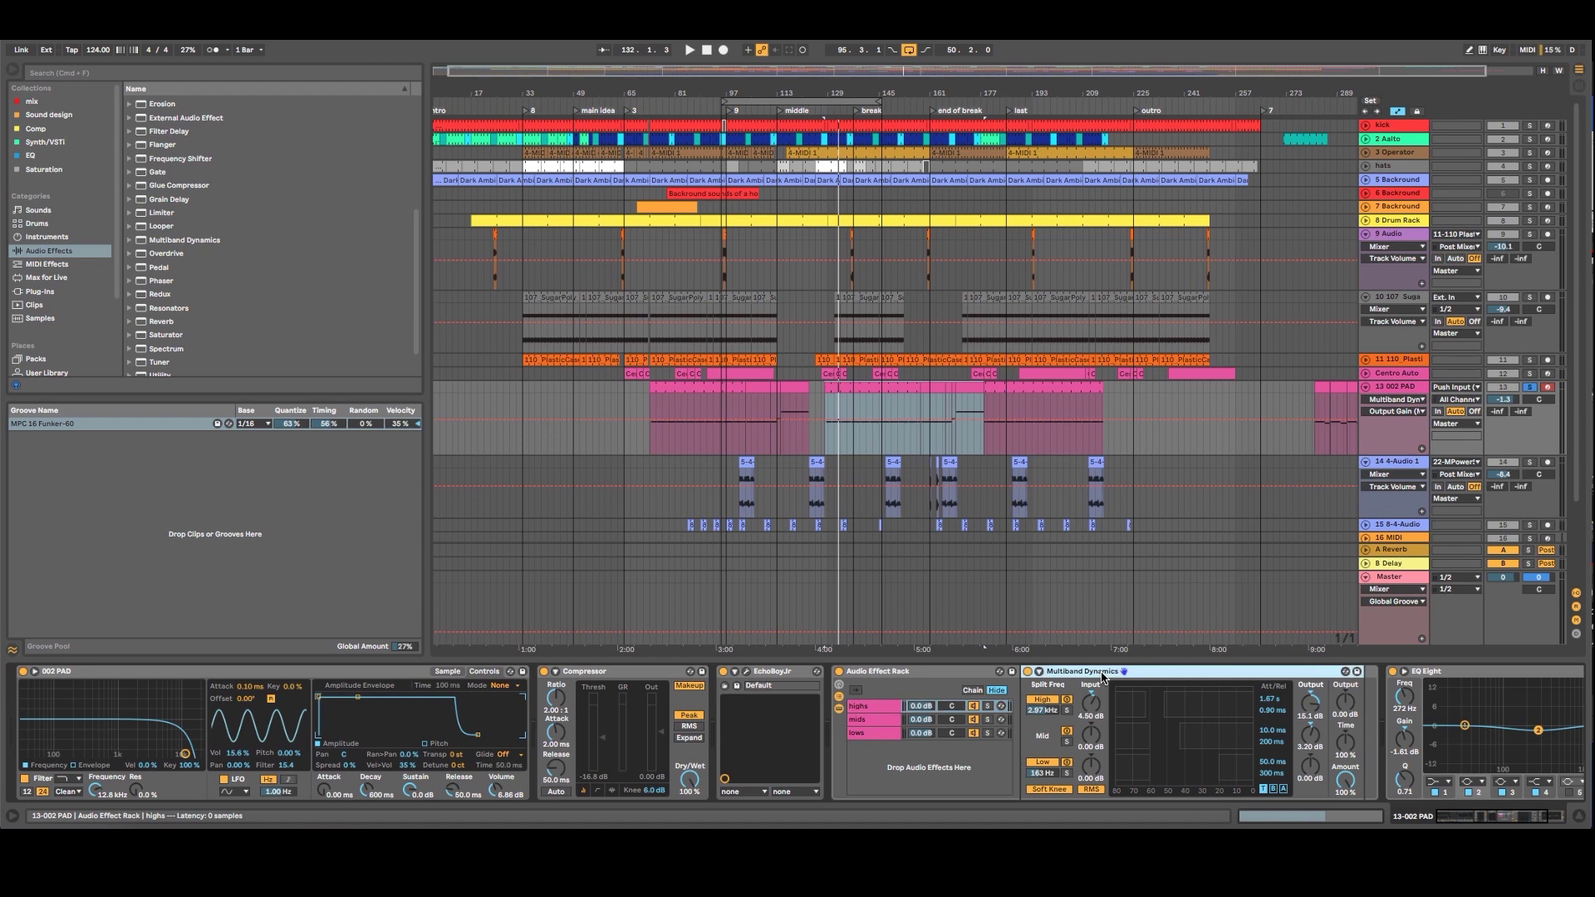
{"action": "left_click", "coordinate": [882, 720]}
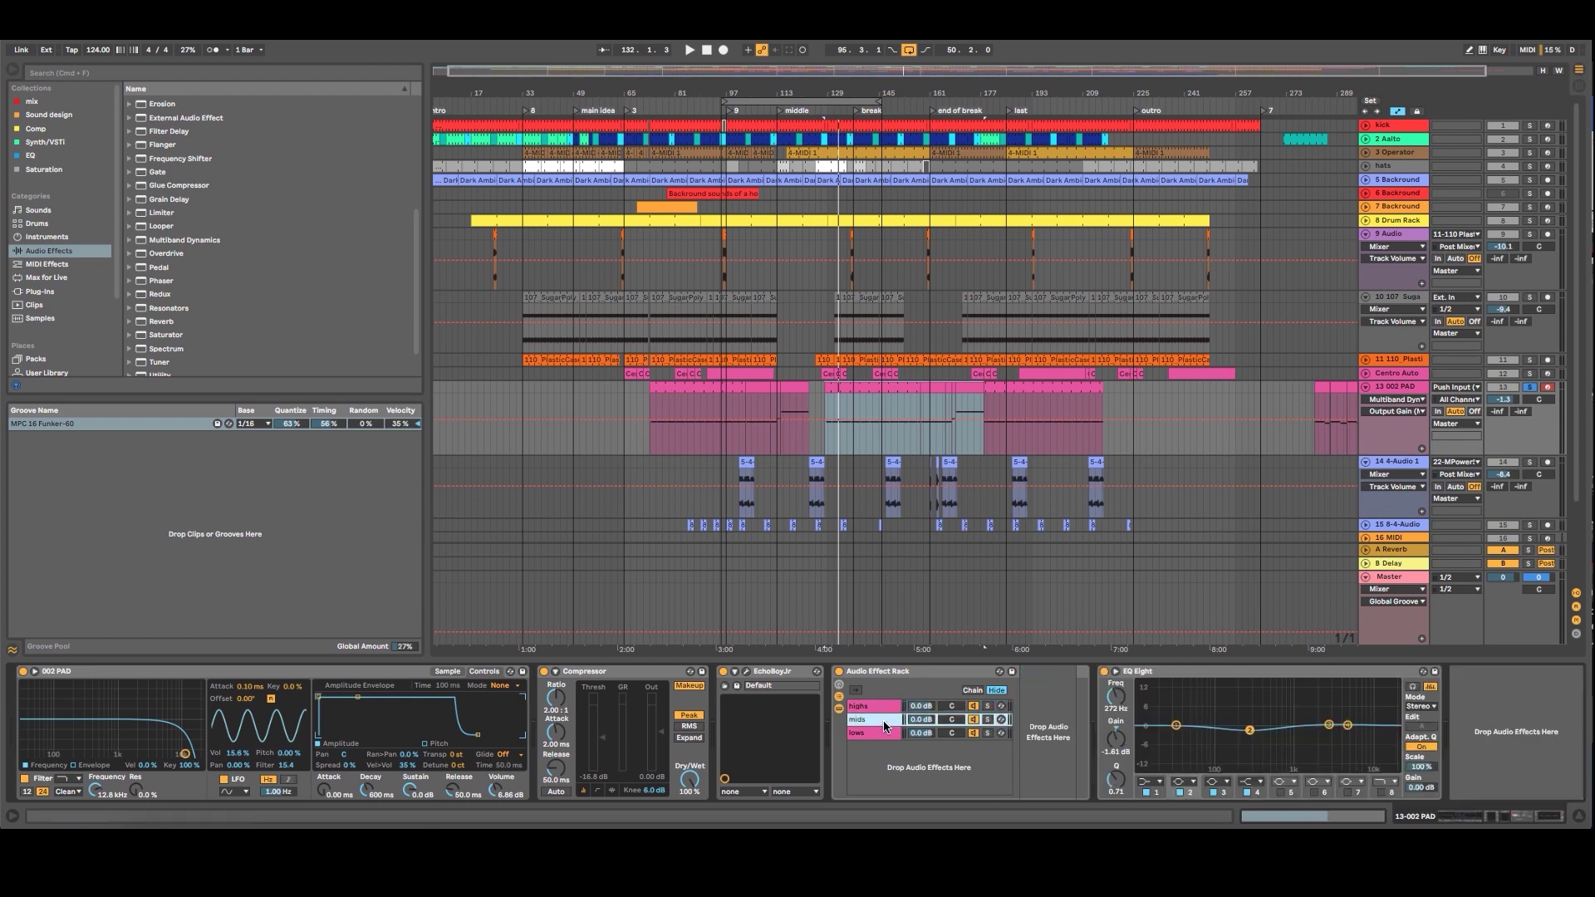
{"action": "left_click", "coordinate": [1034, 712]}
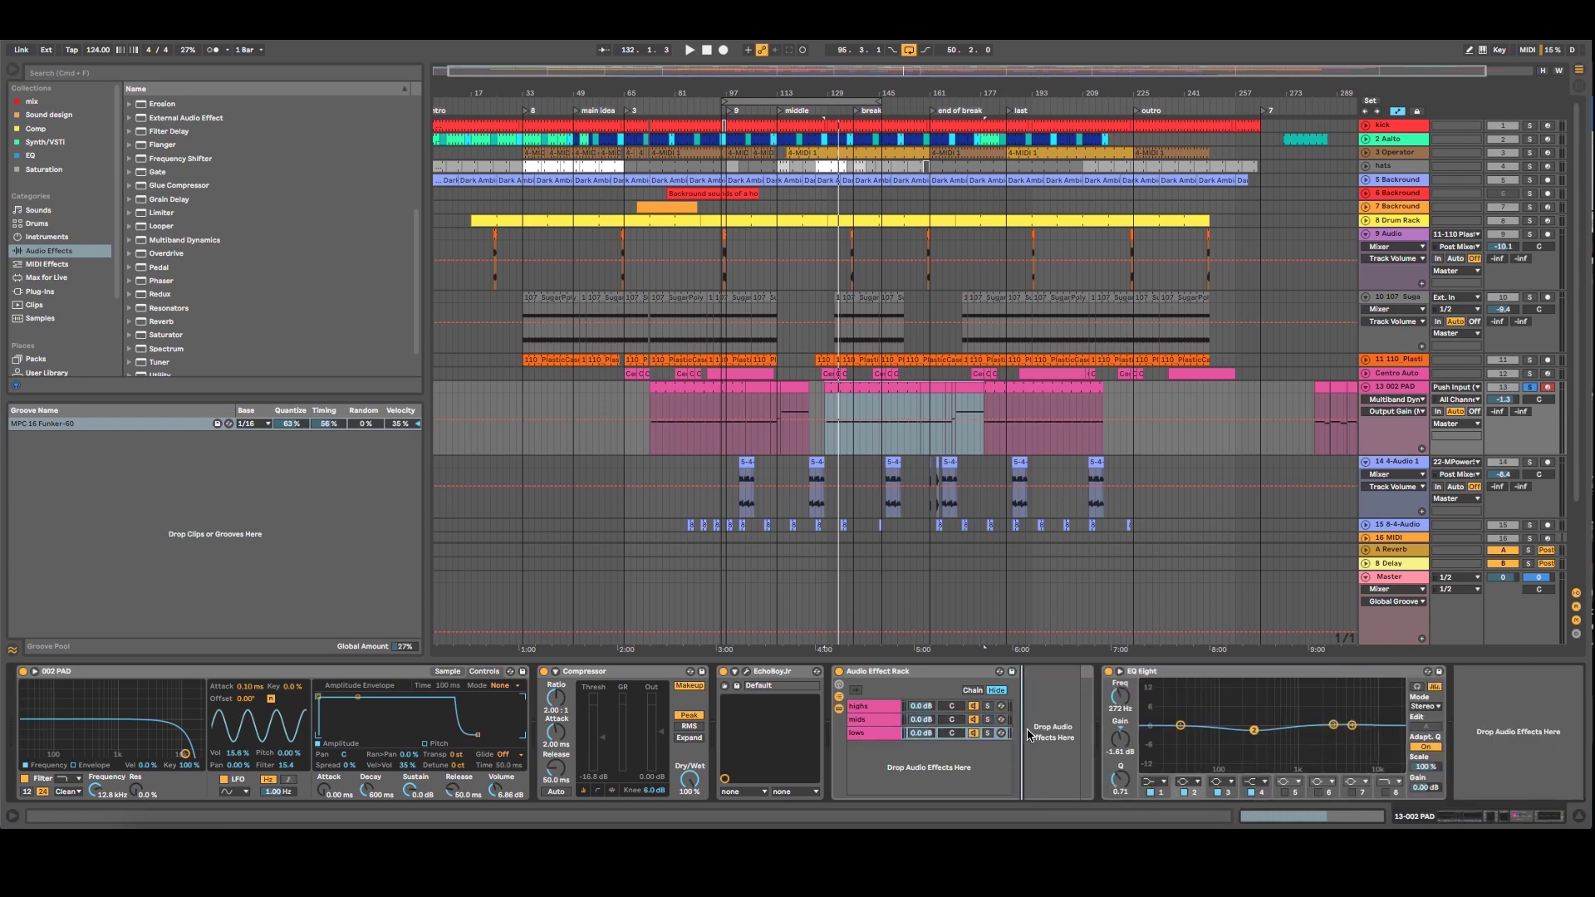
{"action": "key", "text": "super+v"}
{"action": "left_click", "coordinate": [880, 736]}
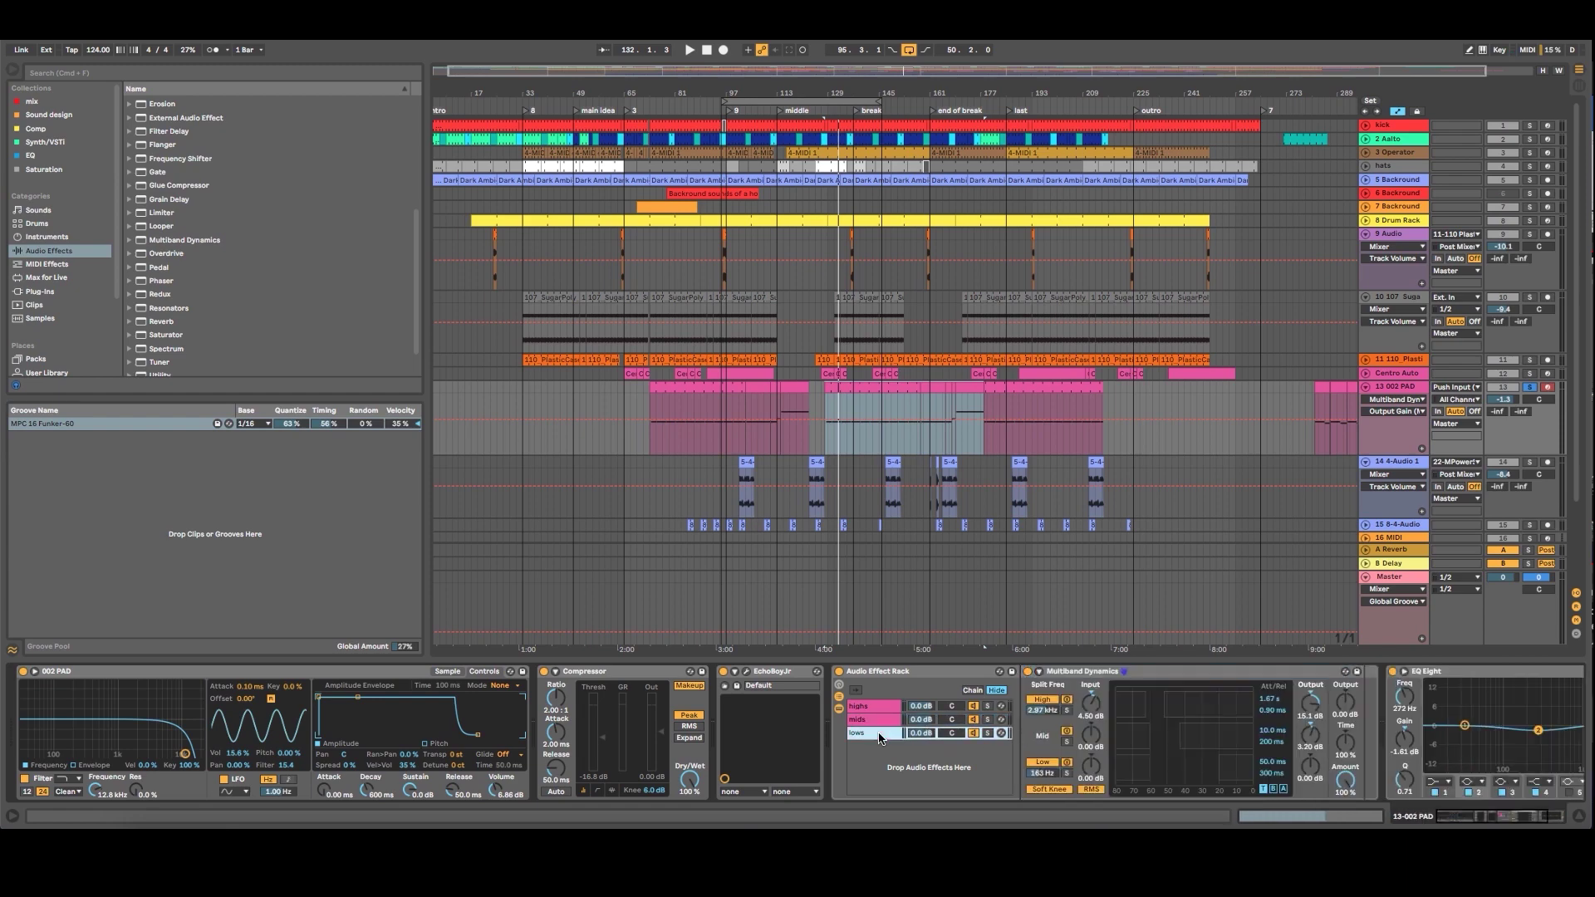
Solo the matching Multiband Dynamics band in each chain: low for lows, mid for mids, high for highs.
{"action": "left_click", "coordinate": [1067, 775]}
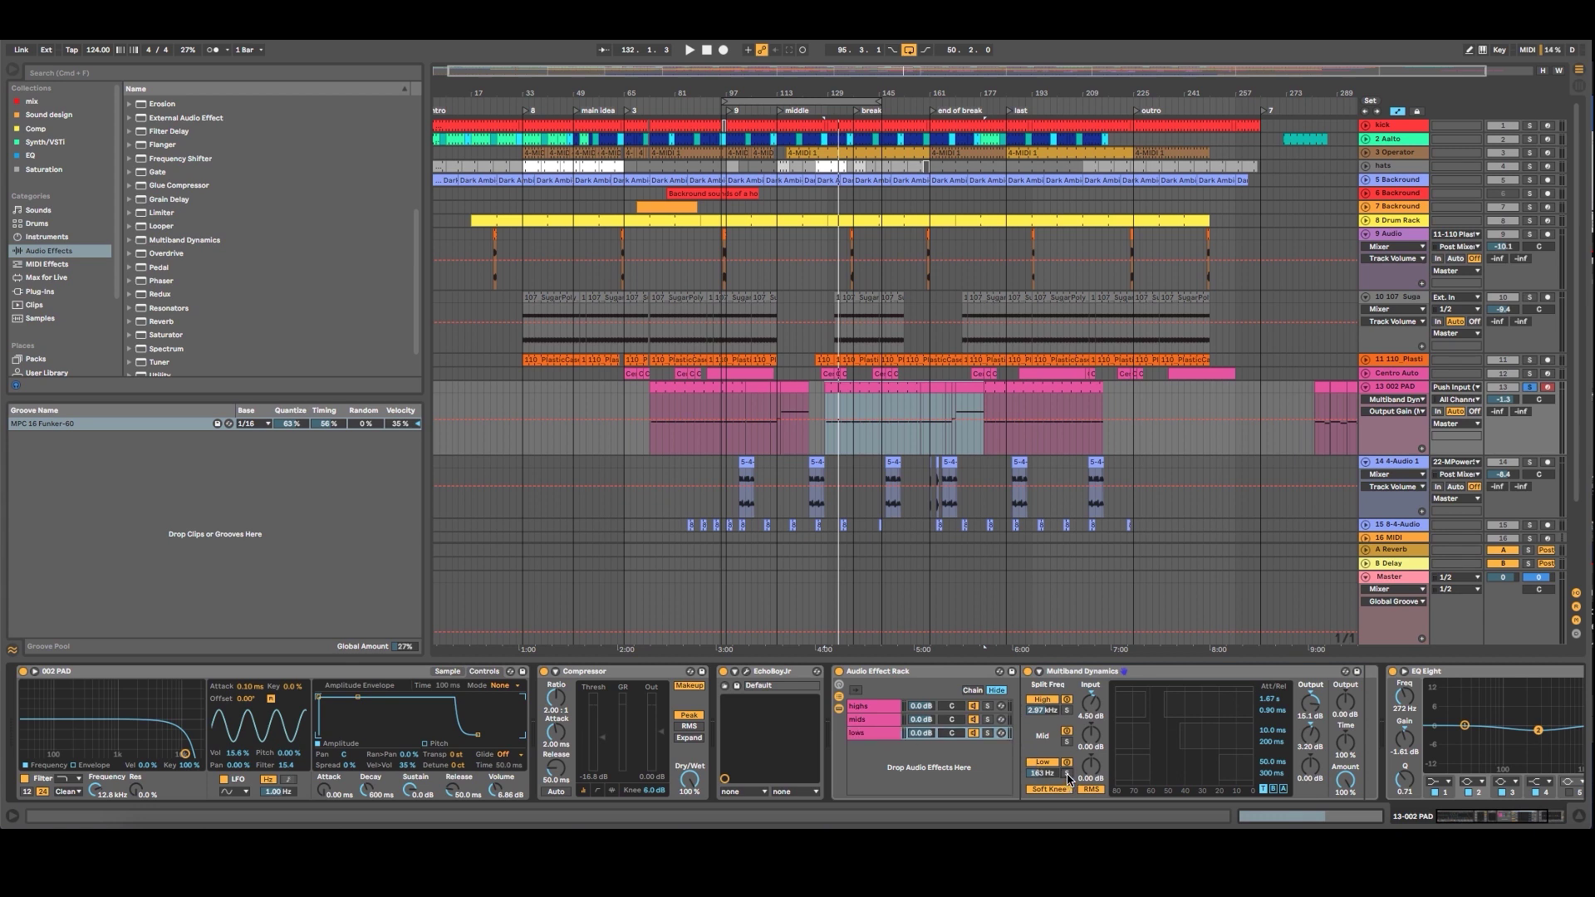
{"action": "left_click", "coordinate": [885, 720]}
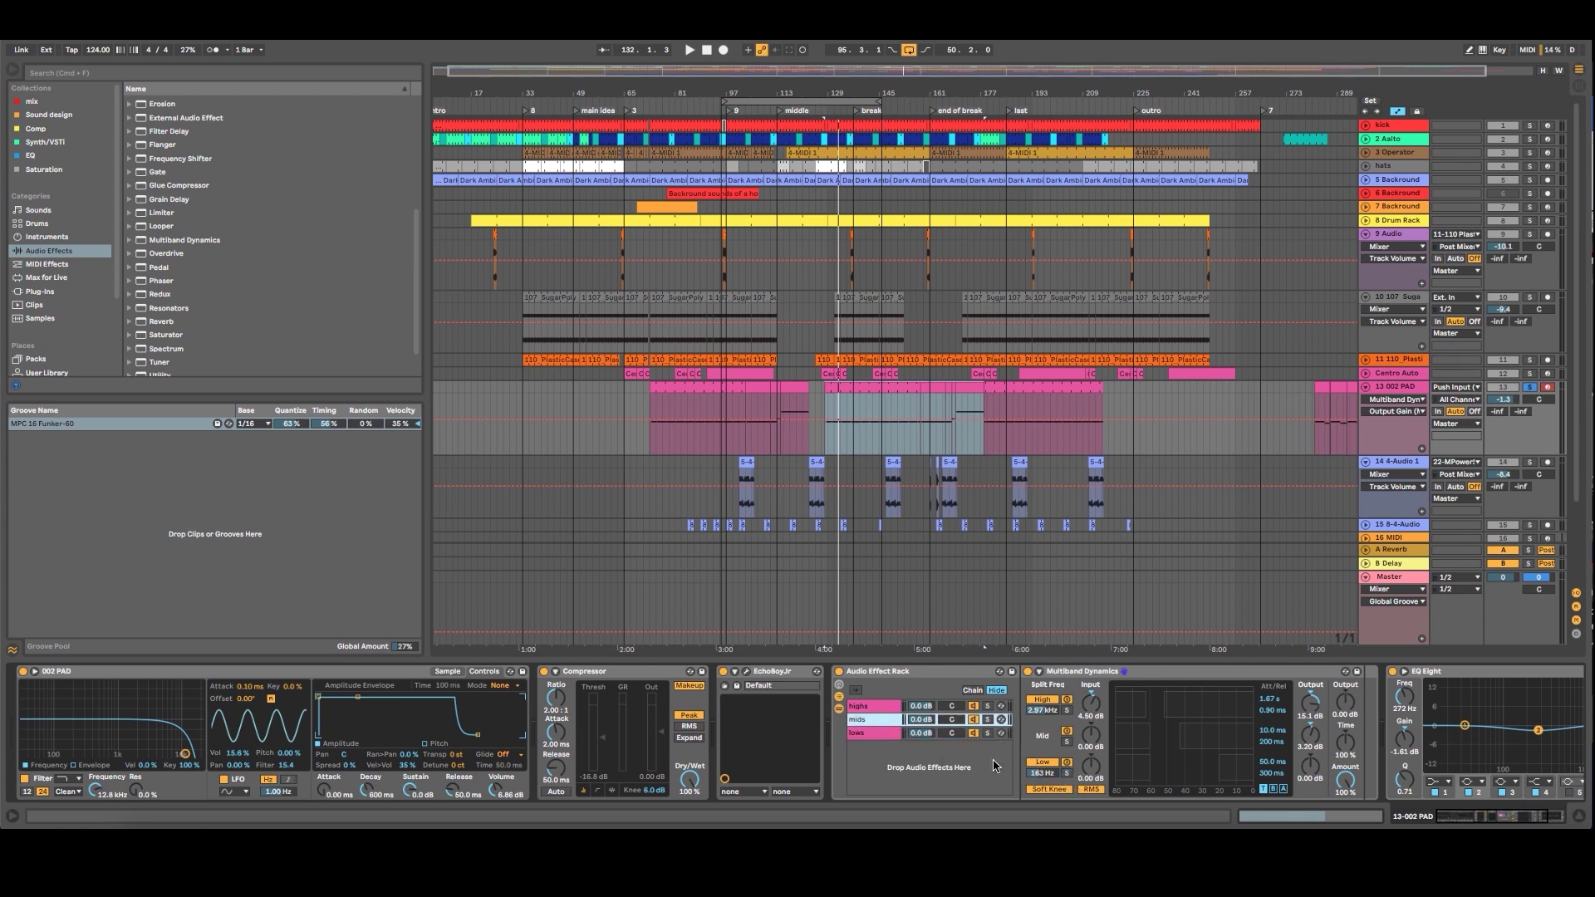
{"action": "left_click", "coordinate": [874, 705]}
{"action": "left_click", "coordinate": [1067, 710]}
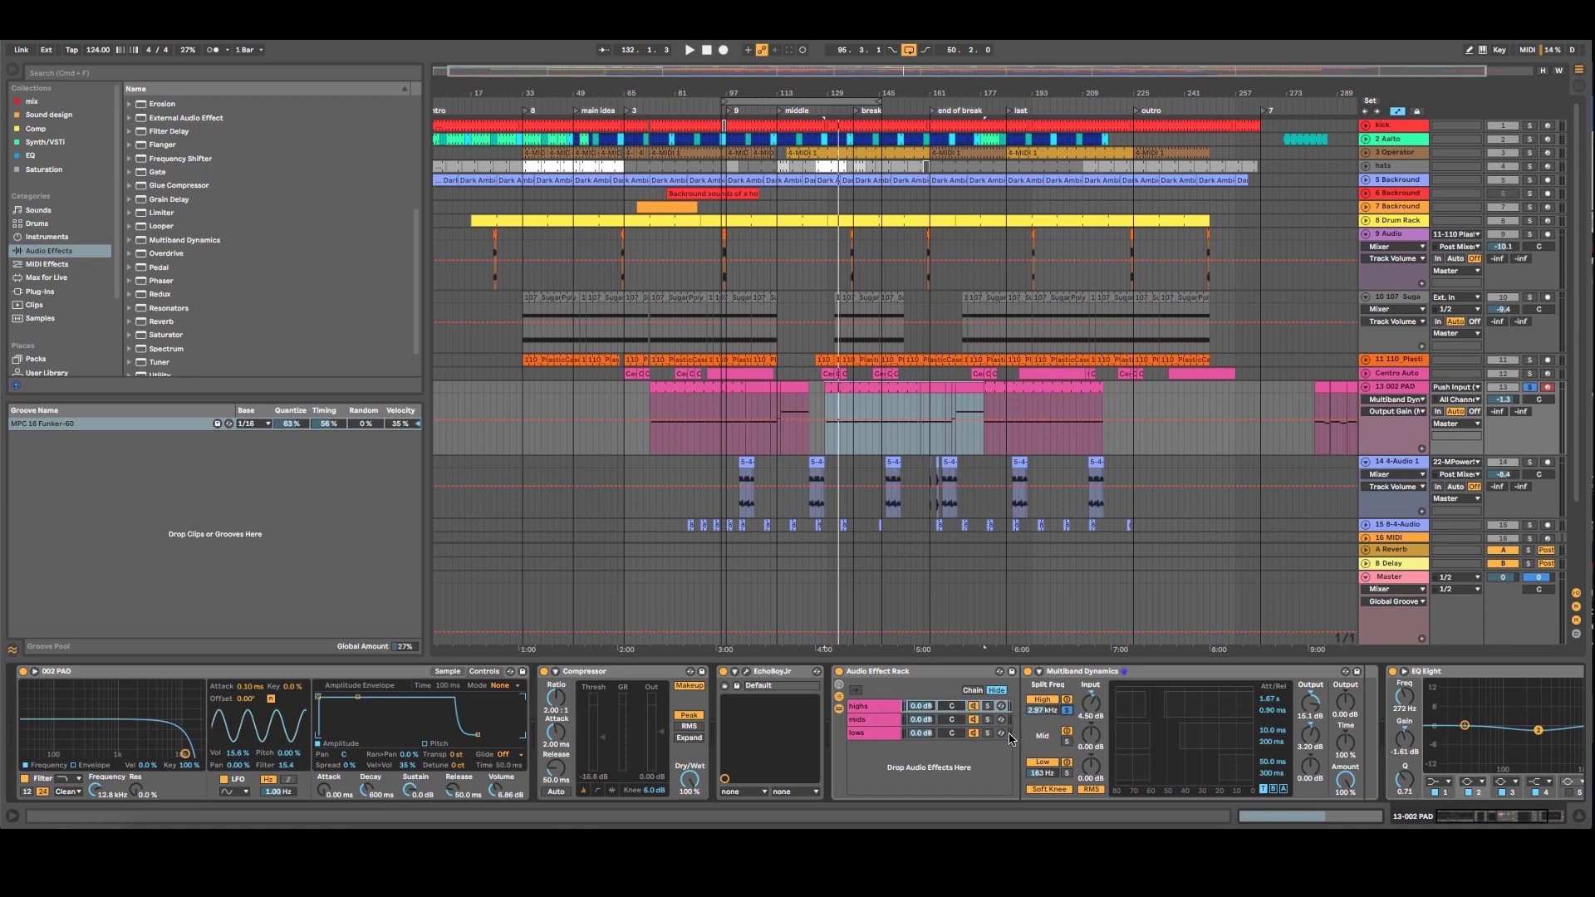
Play the pad to audition the split chains and lower the highs chain's volume to about -8.7 dB.
{"action": "key", "text": "space"}
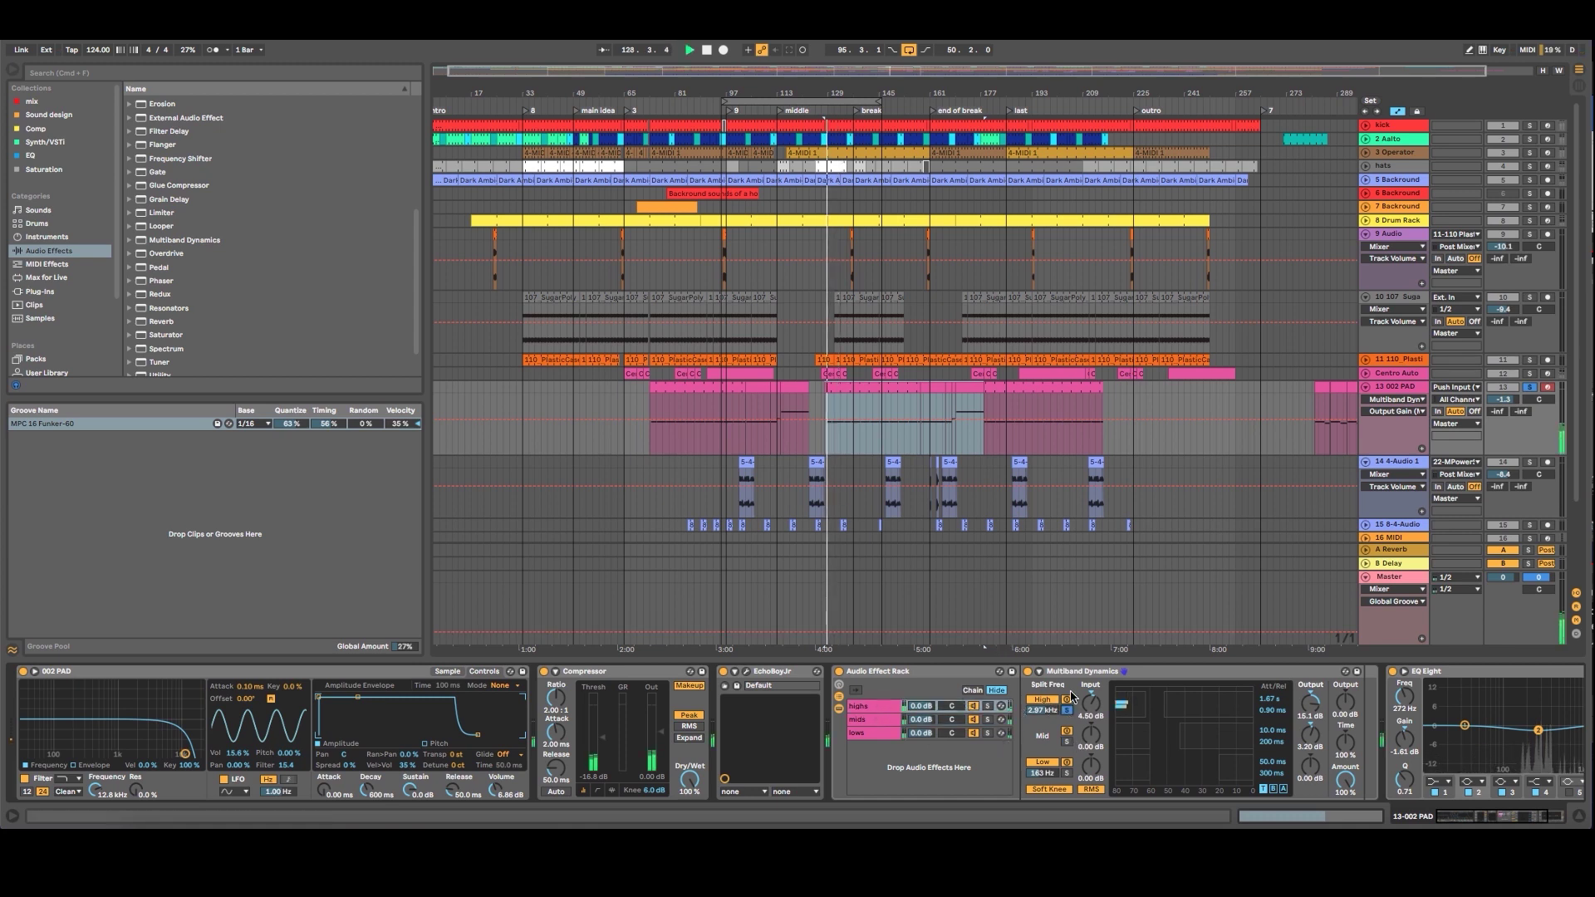
{"action": "left_click", "coordinate": [929, 672]}
{"action": "left_click", "coordinate": [976, 722]}
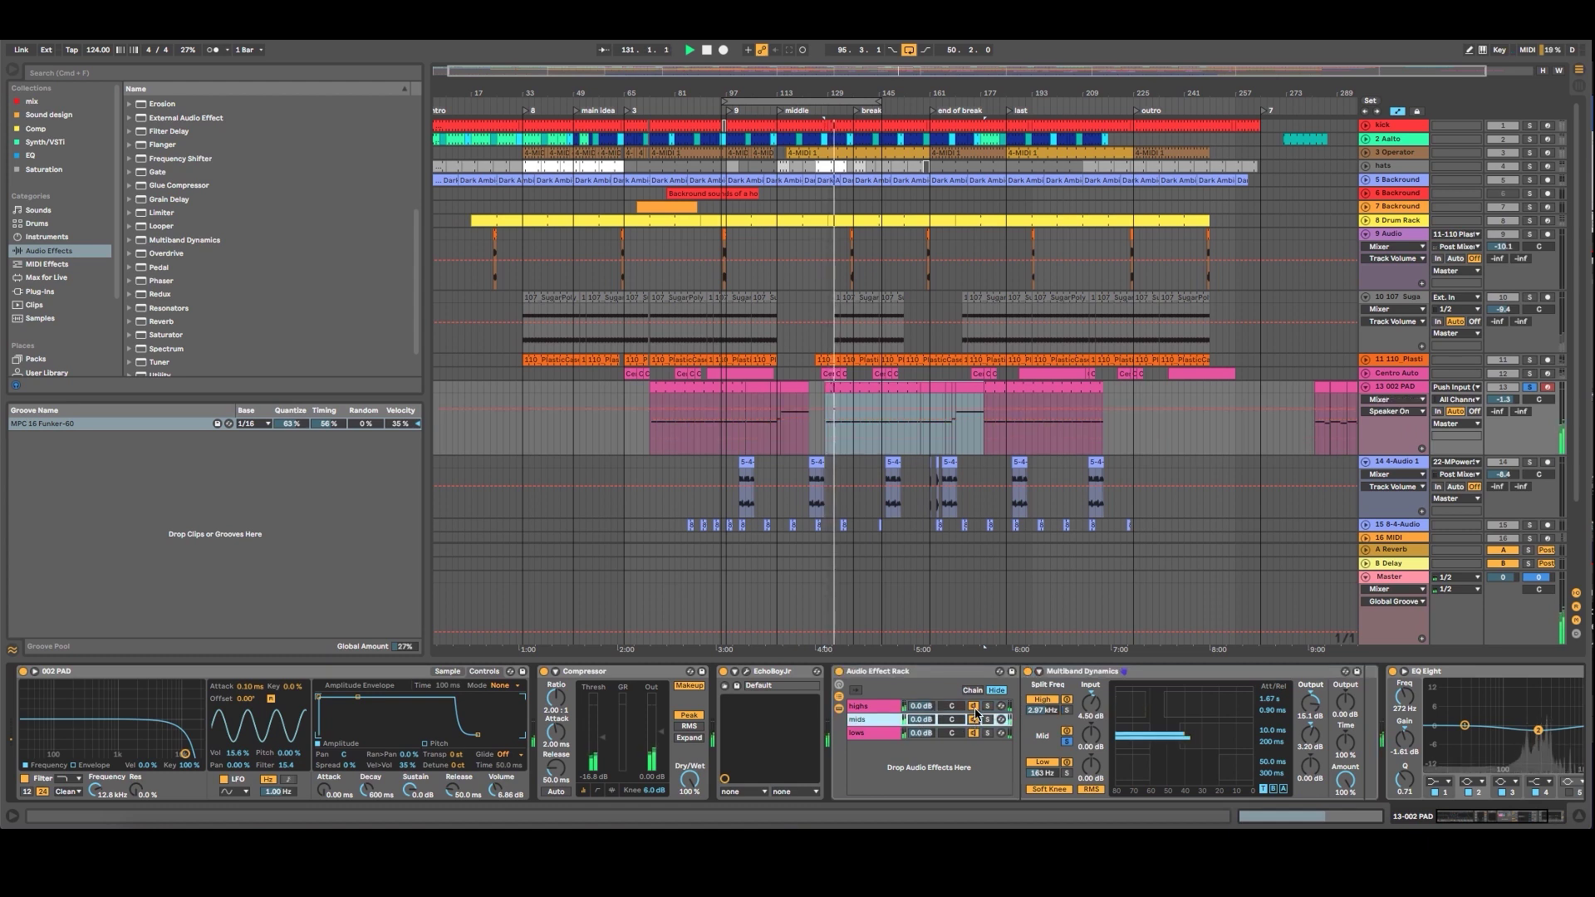
{"action": "left_click", "coordinate": [868, 707]}
{"action": "mouse_move", "coordinate": [921, 706]}
{"action": "left_mouse_down"}
{"action": "mouse_move", "coordinate": [921, 727]}
{"action": "mouse_move", "coordinate": [921, 709]}
{"action": "left_mouse_up"}
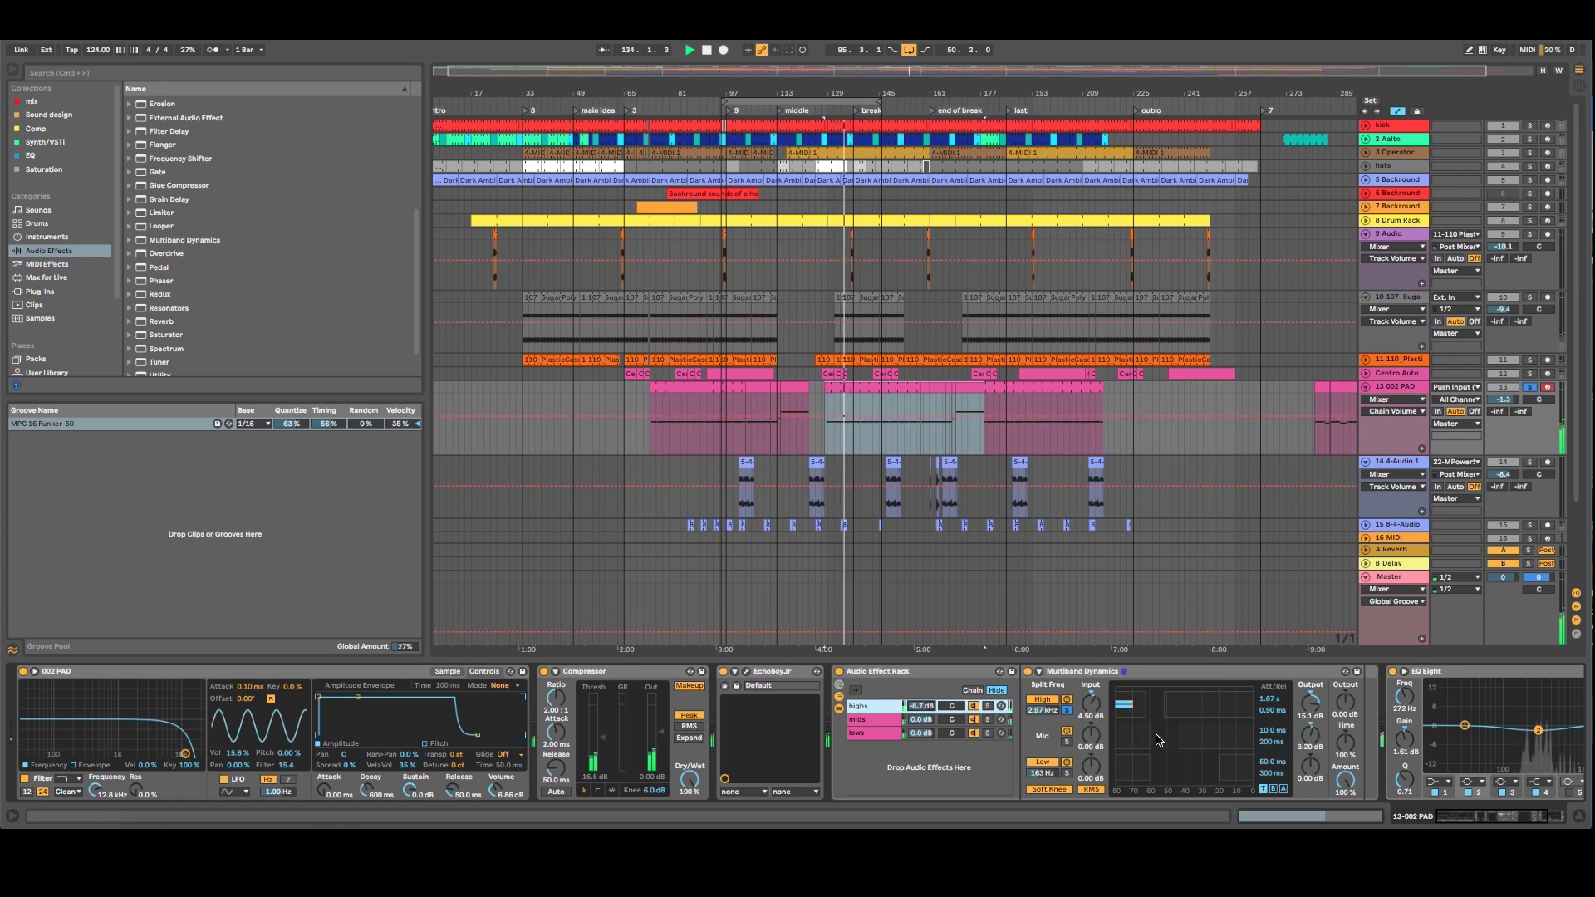
Add Erosion after Multiband Dynamics in the highs chain, try Wide Noise, and settle on Noise mode.
{"action": "left_click", "coordinate": [941, 673]}
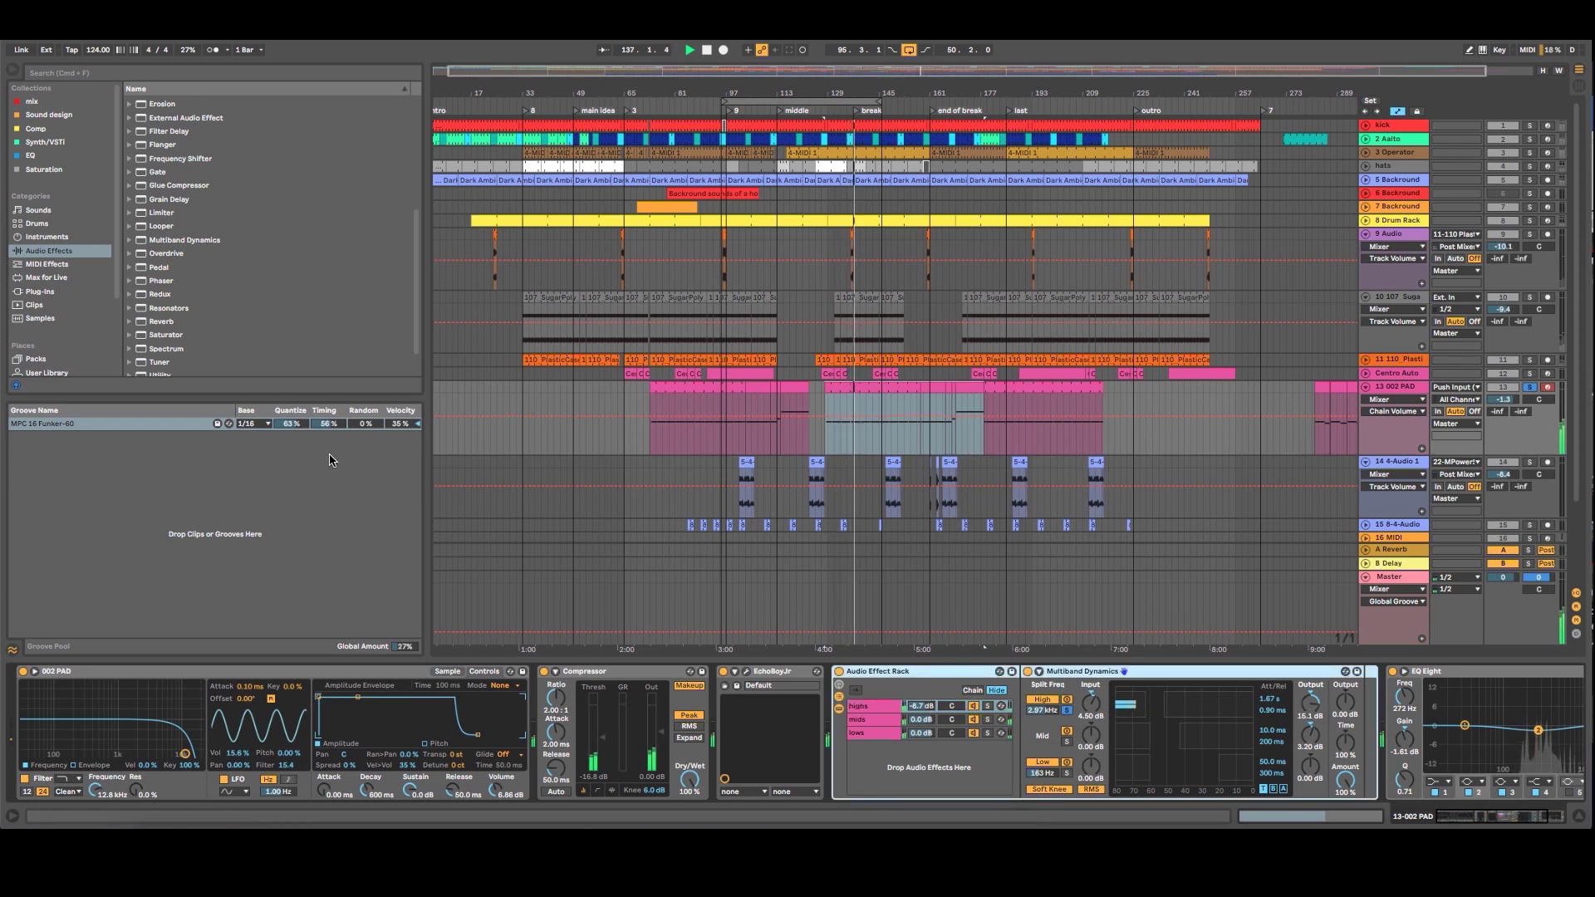
{"action": "left_click", "coordinate": [170, 106]}
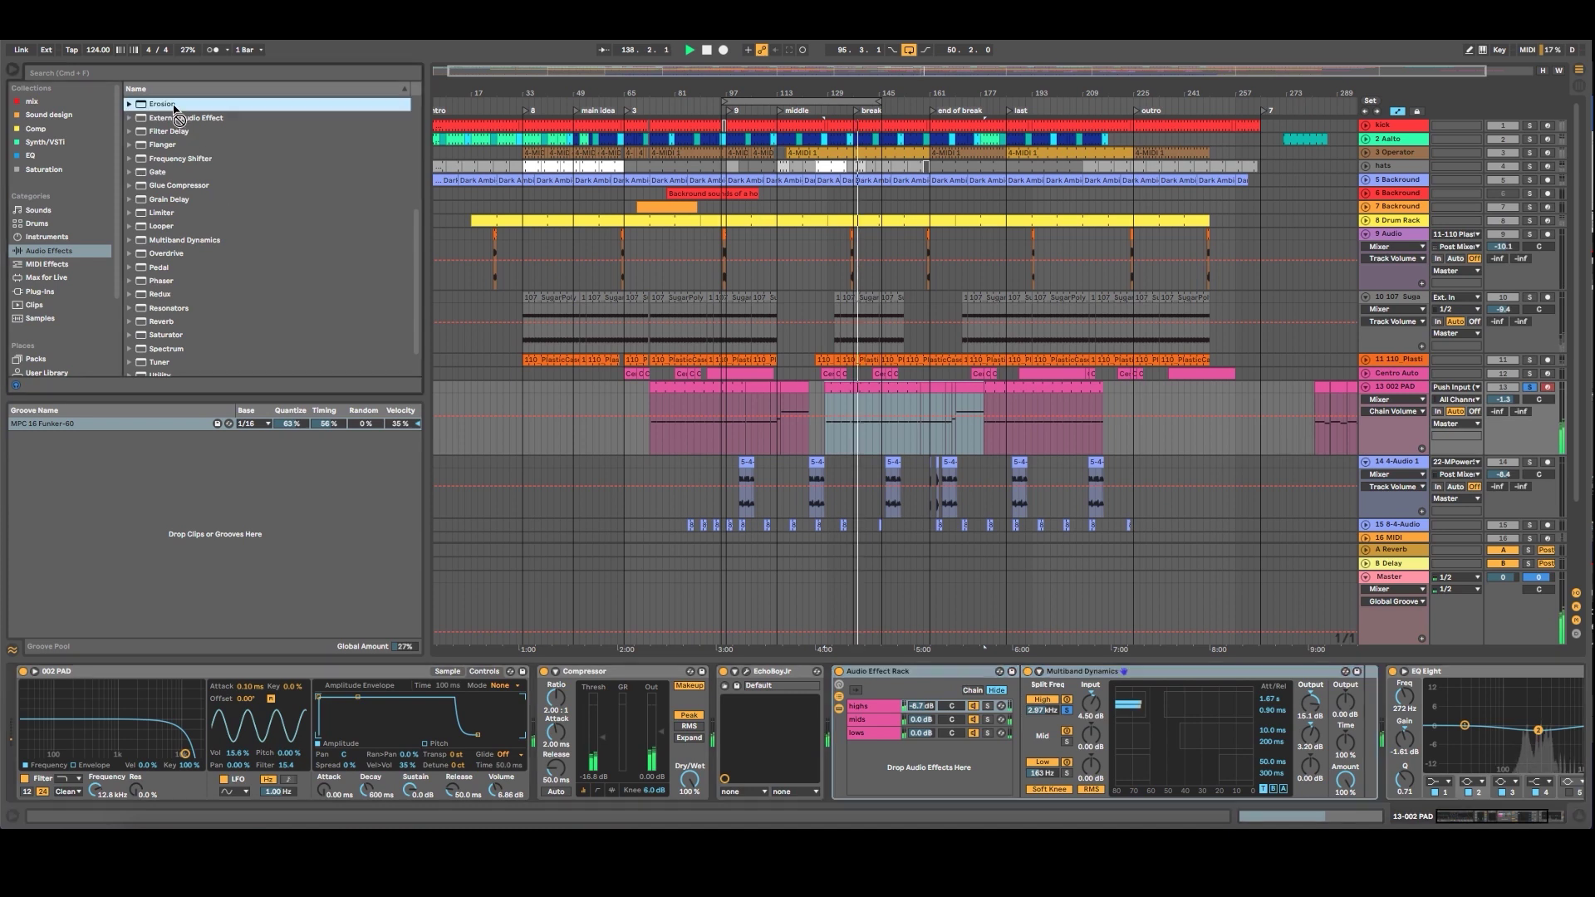
{"action": "left_click_drag", "start_coordinate": [1329, 706], "coordinate": [1429, 736]}
{"action": "left_click", "coordinate": [1421, 755]}
{"action": "left_click", "coordinate": [1382, 755]}
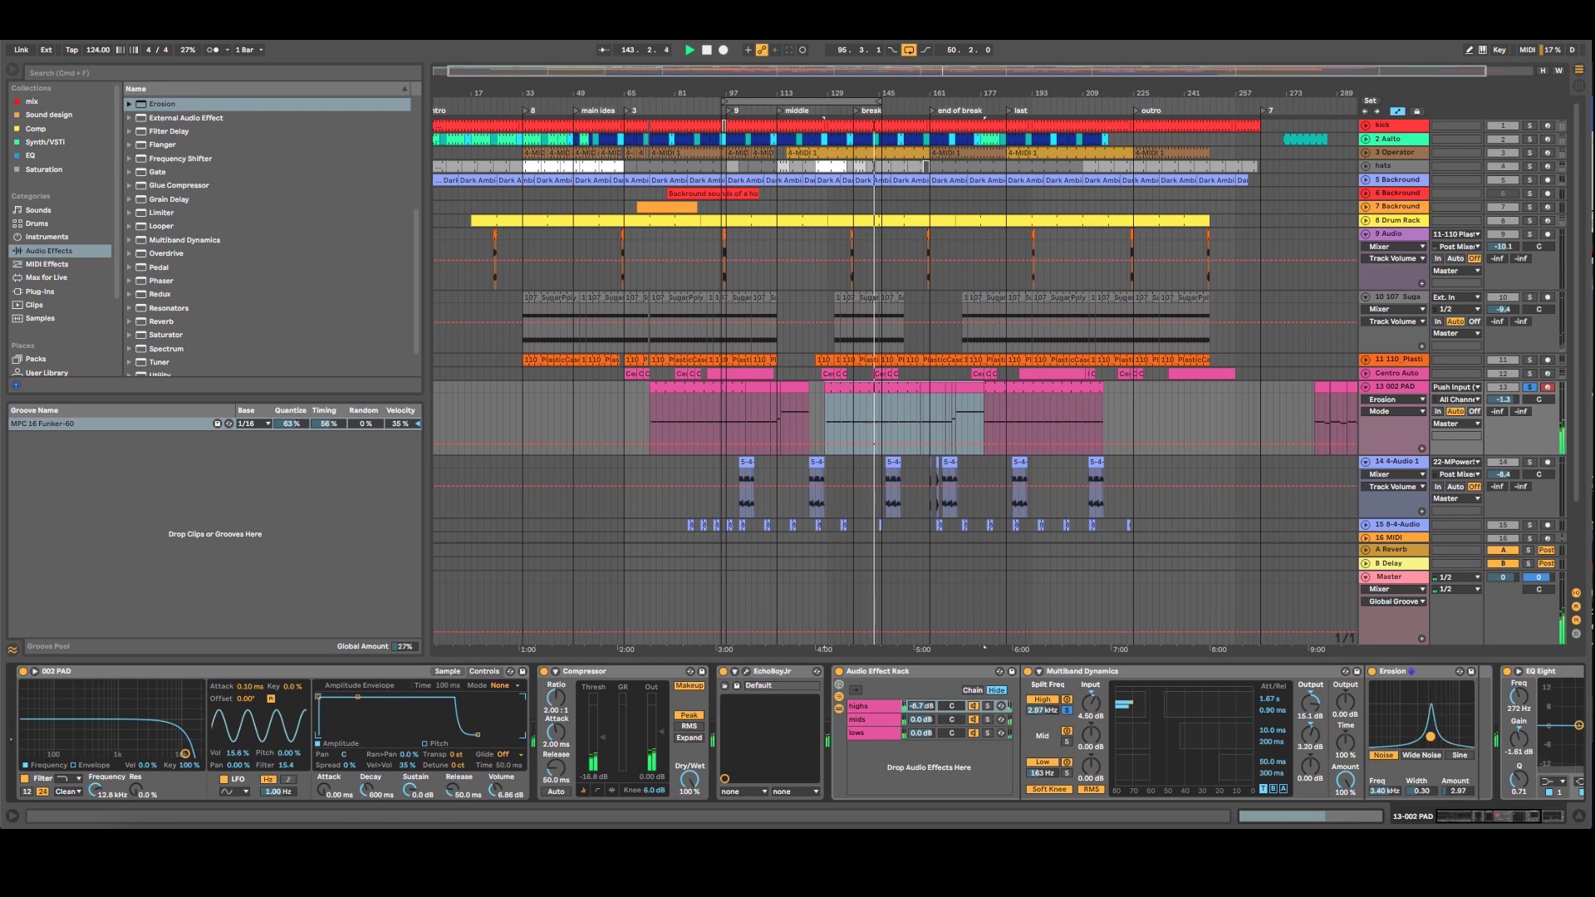
Solo the highs chain, set Erosion to about 3.85 kHz and width 1.04 with a higher amount, and bypass Erosion.
{"action": "left_click", "coordinate": [987, 705]}
{"action": "left_click_drag", "start_coordinate": [1430, 735], "coordinate": [1433, 730]}
{"action": "left_click_drag", "start_coordinate": [1421, 790], "coordinate": [1455, 768]}
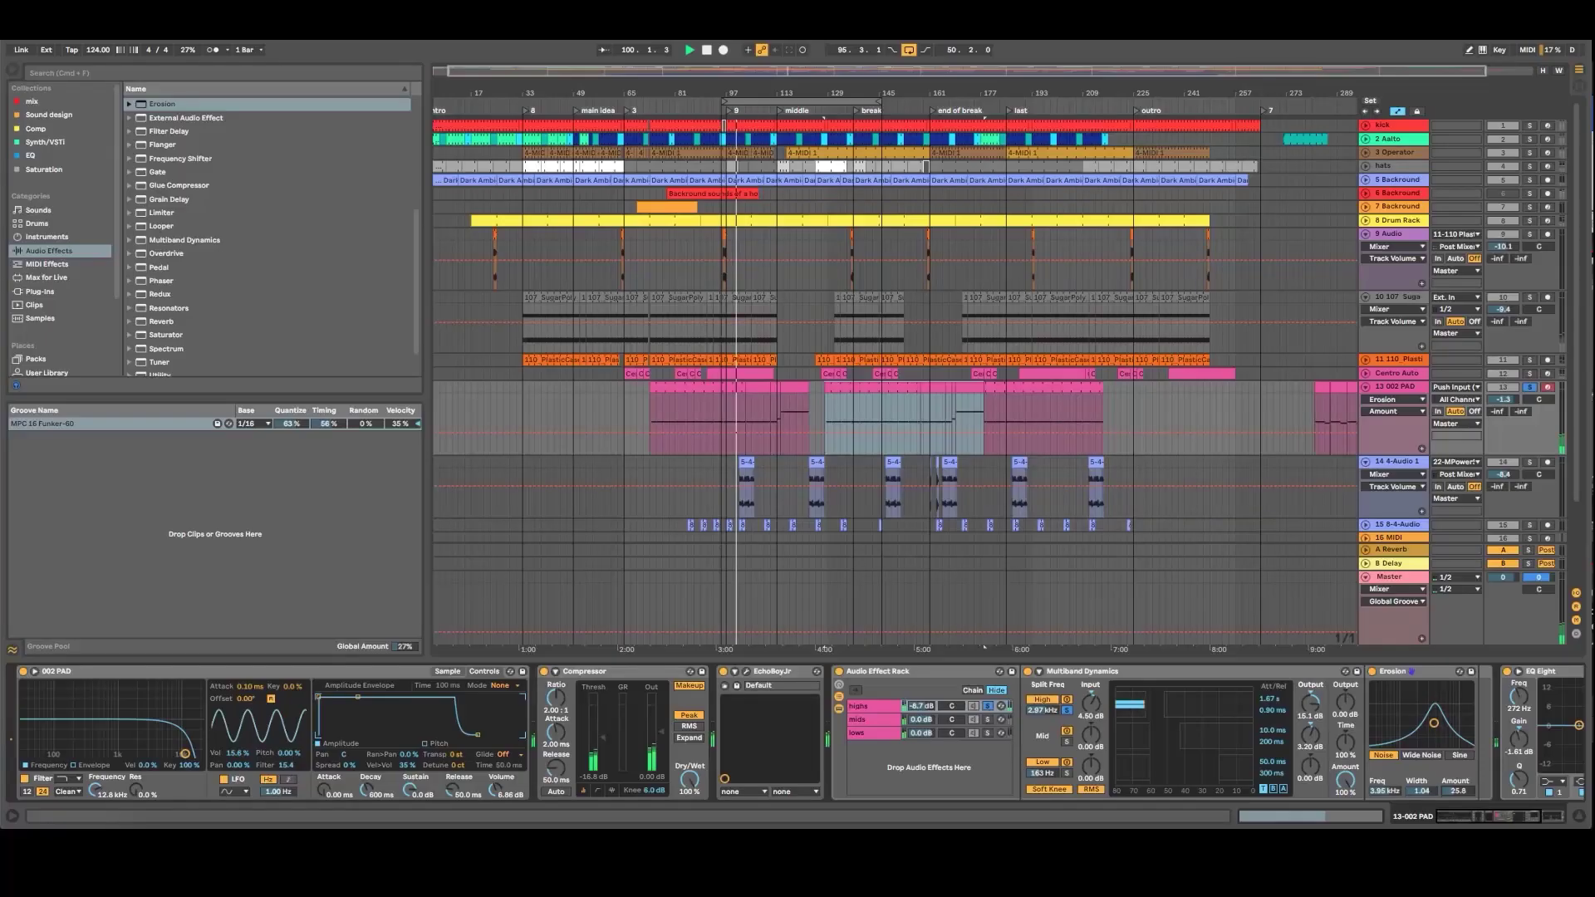
{"action": "left_click", "coordinate": [1372, 671]}
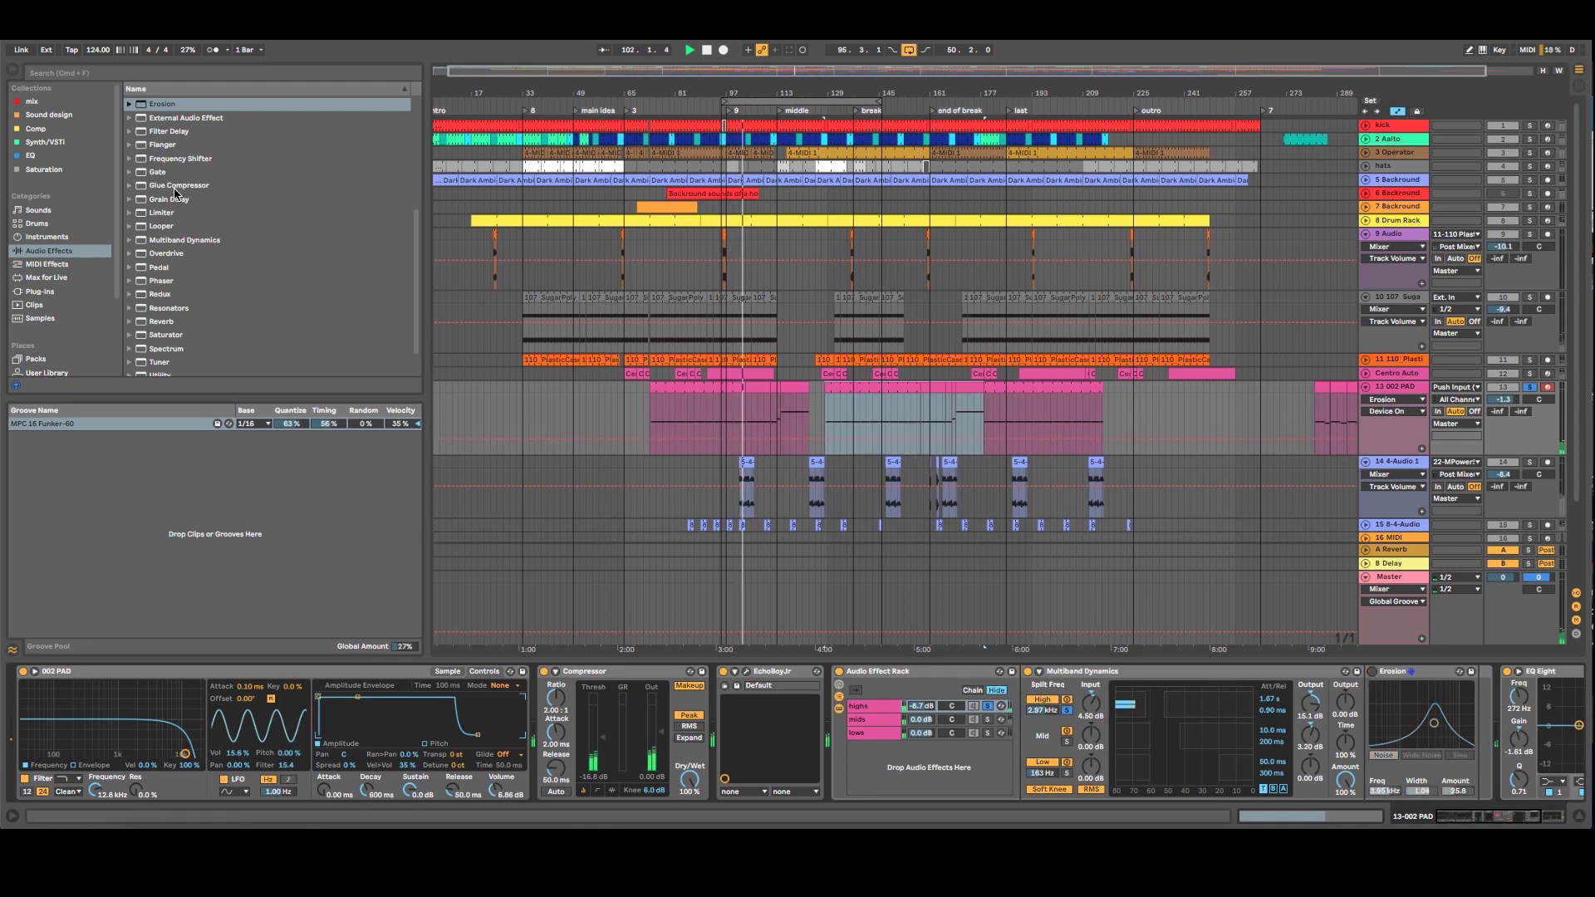
Insert a Saturator after Multiband Dynamics in the highs chain and set its color frequency to about 7.78 kHz, width 19% and depth about 22.
{"action": "scroll", "coordinate": [174, 241], "scroll_direction": "down", "scroll_amount": 1}
{"action": "scroll", "coordinate": [176, 287], "scroll_direction": "up", "scroll_amount": 2}
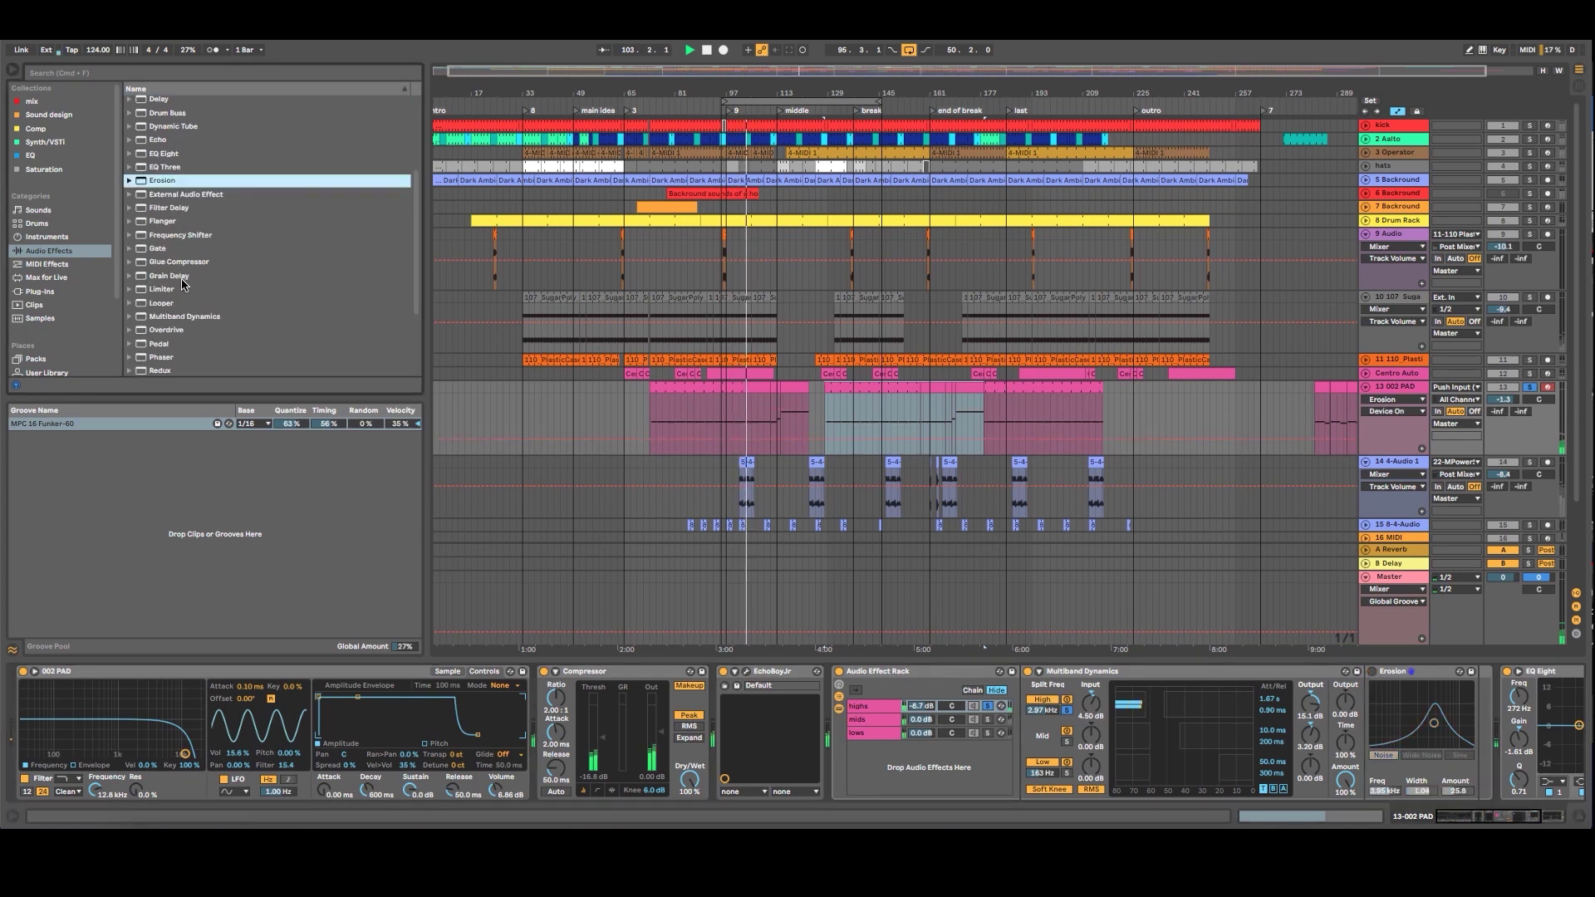
{"action": "scroll", "coordinate": [189, 278], "scroll_direction": "down", "scroll_amount": 3}
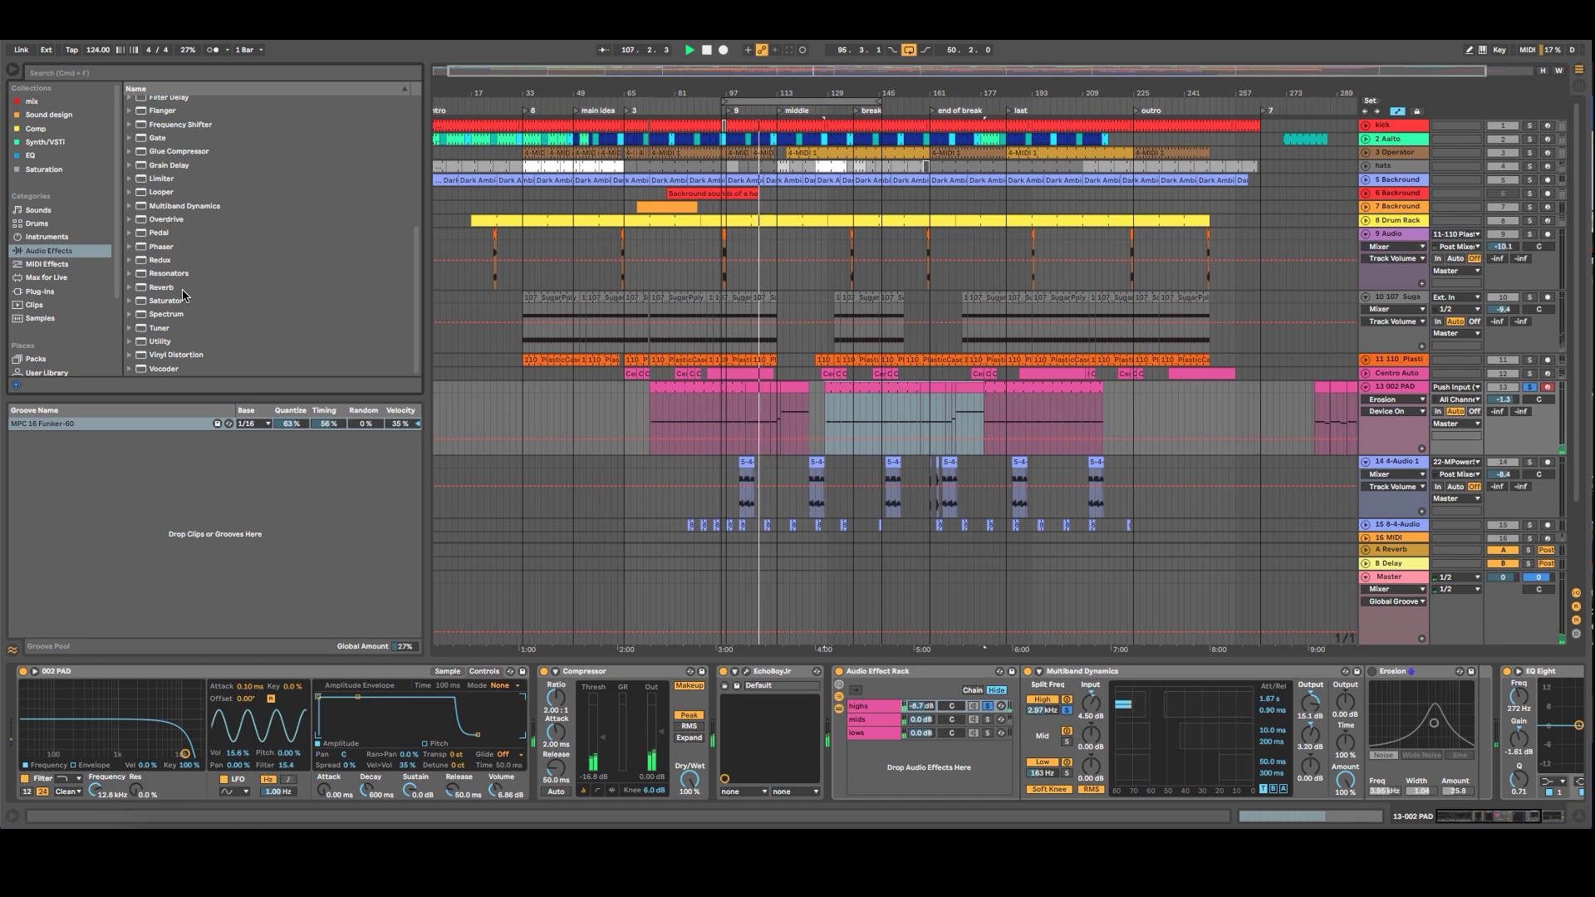
{"action": "mouse_move", "coordinate": [172, 308]}
{"action": "left_mouse_down"}
{"action": "mouse_move", "coordinate": [1371, 645]}
{"action": "mouse_move", "coordinate": [1371, 703]}
{"action": "left_mouse_up"}
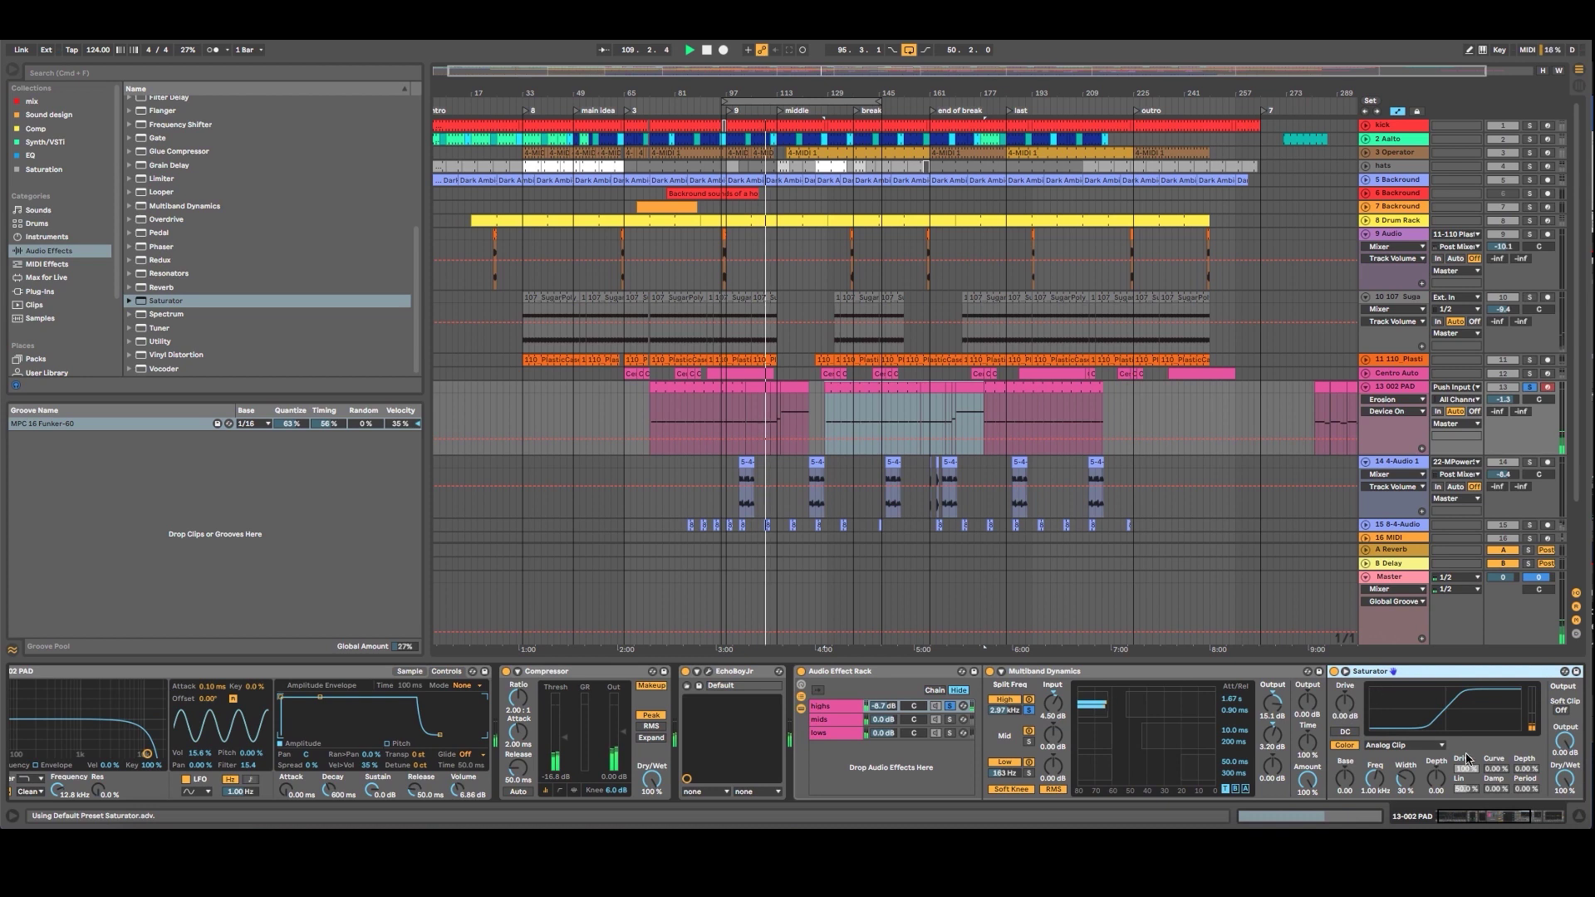
{"action": "left_click_drag", "start_coordinate": [1374, 778], "coordinate": [1436, 768]}
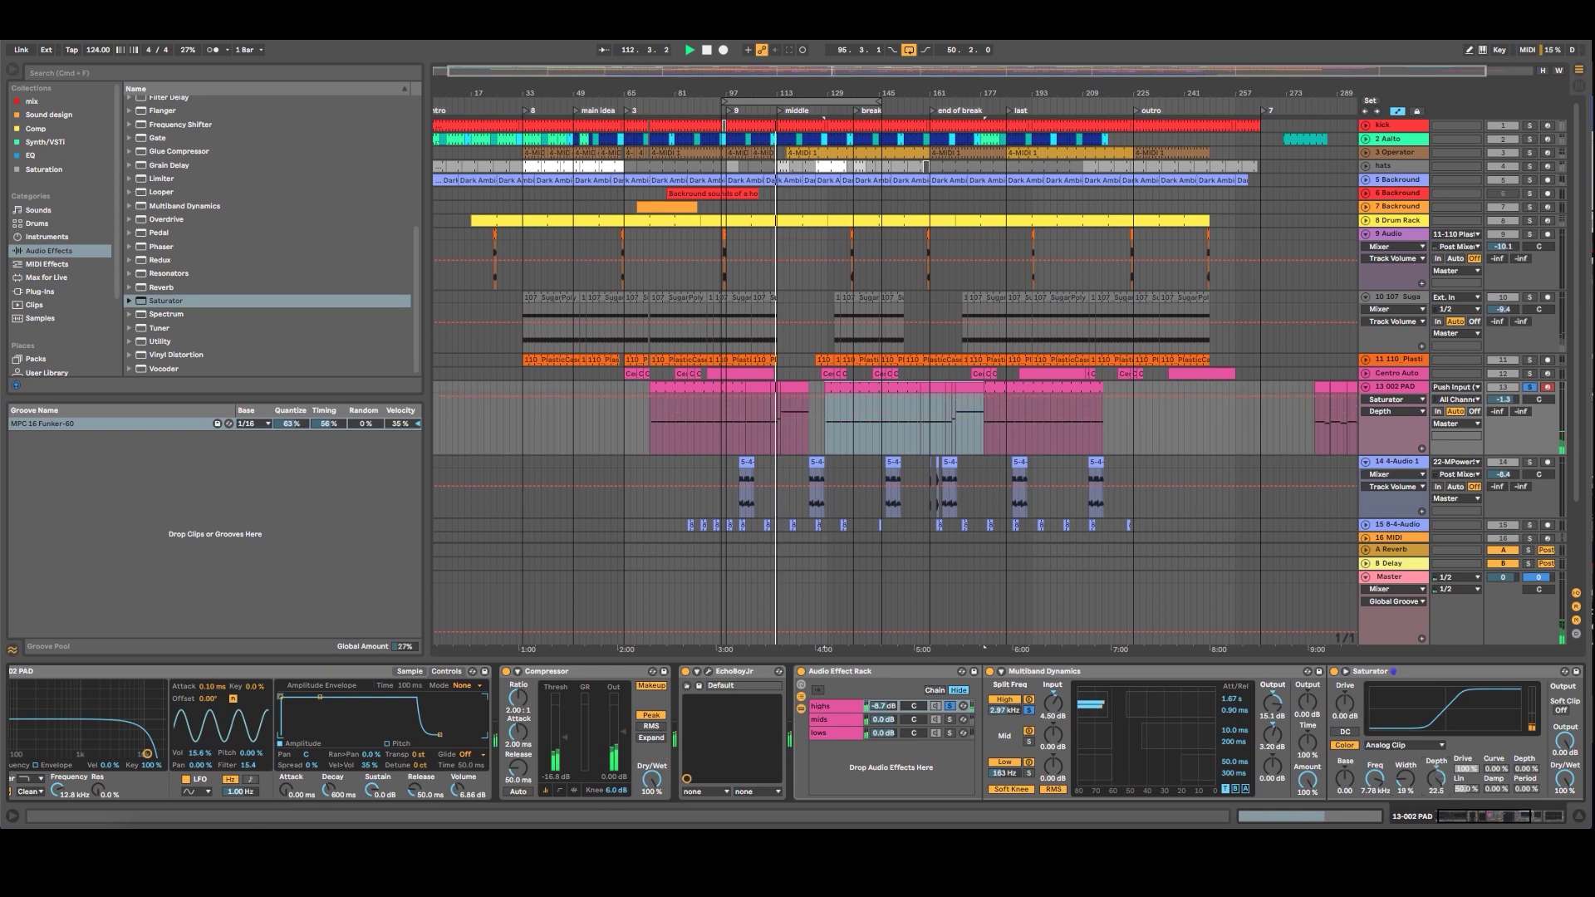
Raise the Saturator's drive, replay the section around bar 97, try the Soft Sine curve, and settle on Waveshaper.
{"action": "left_click_drag", "start_coordinate": [1347, 701], "coordinate": [1347, 666]}
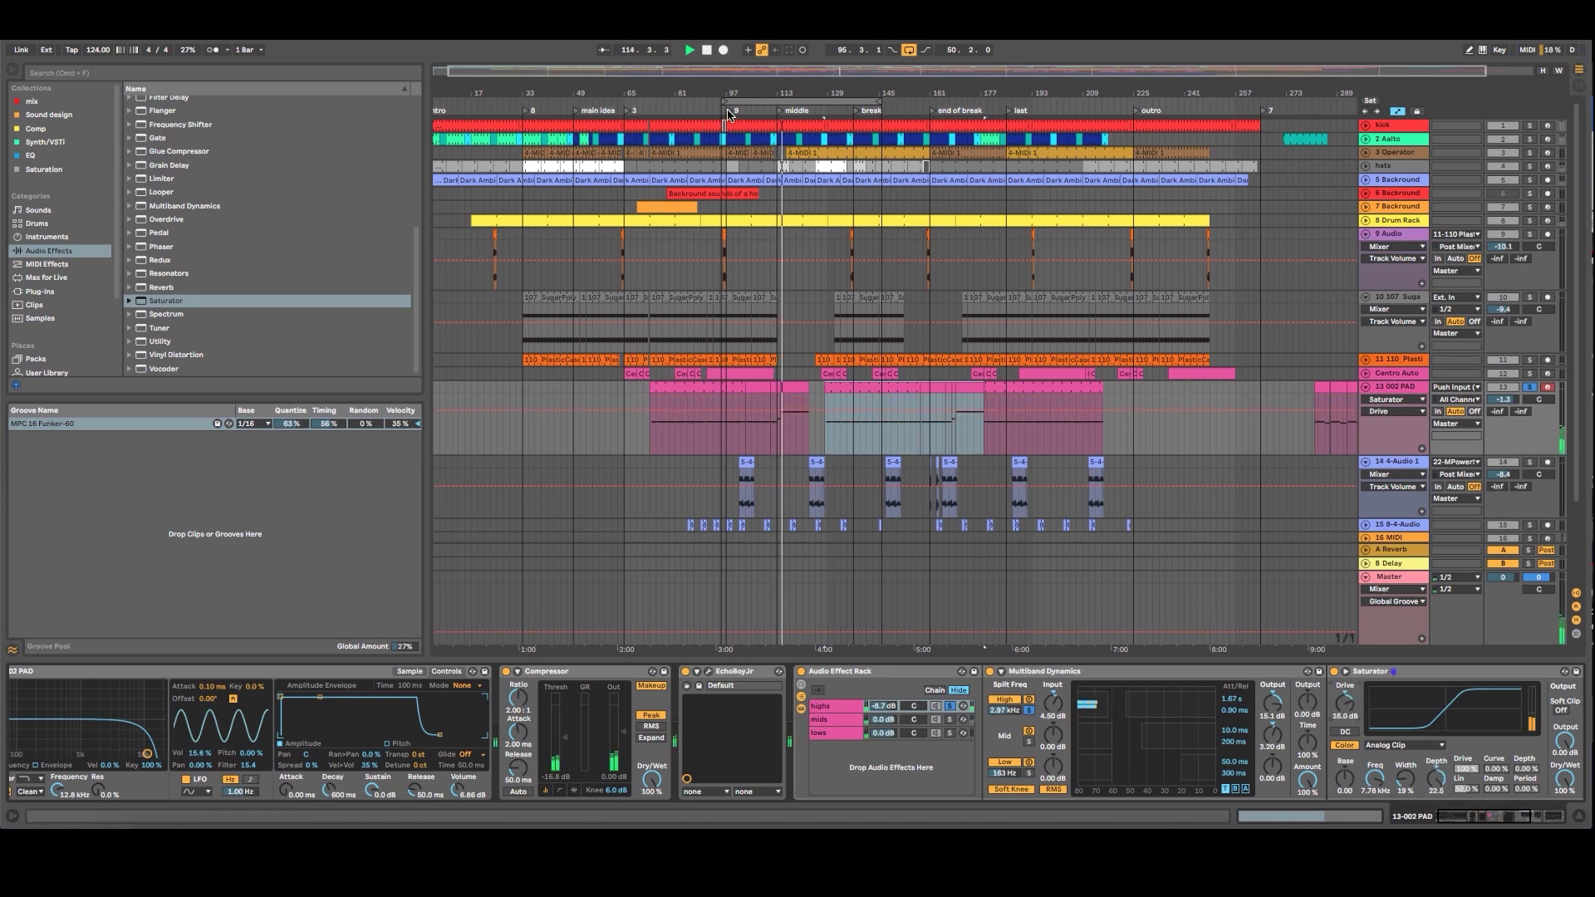
{"action": "left_click", "coordinate": [726, 164]}
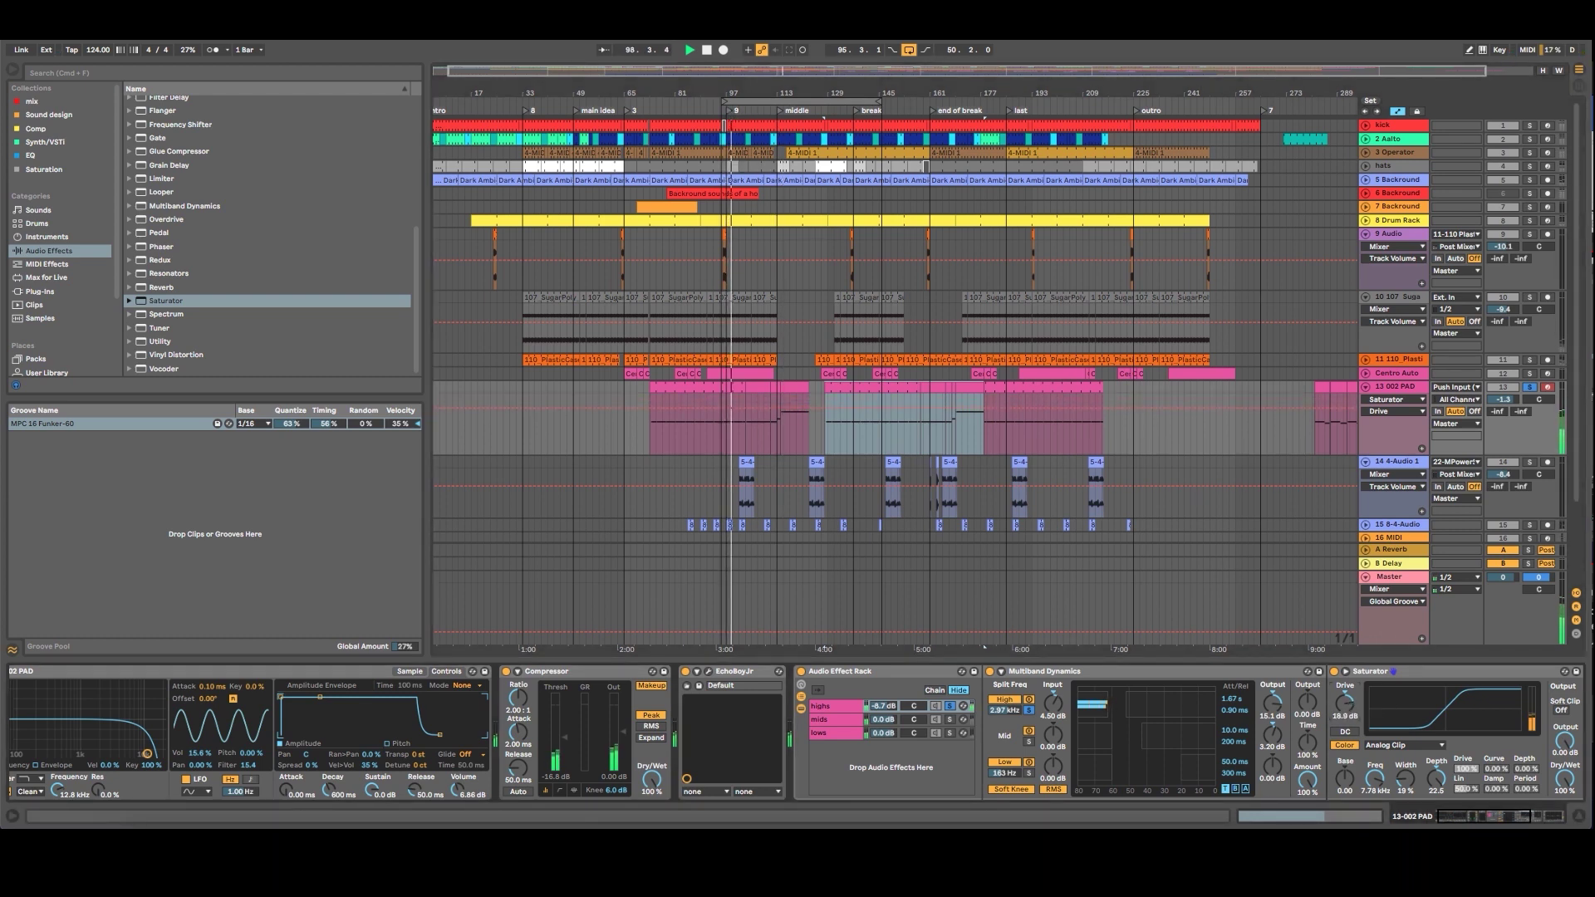
{"action": "left_click", "coordinate": [1426, 745]}
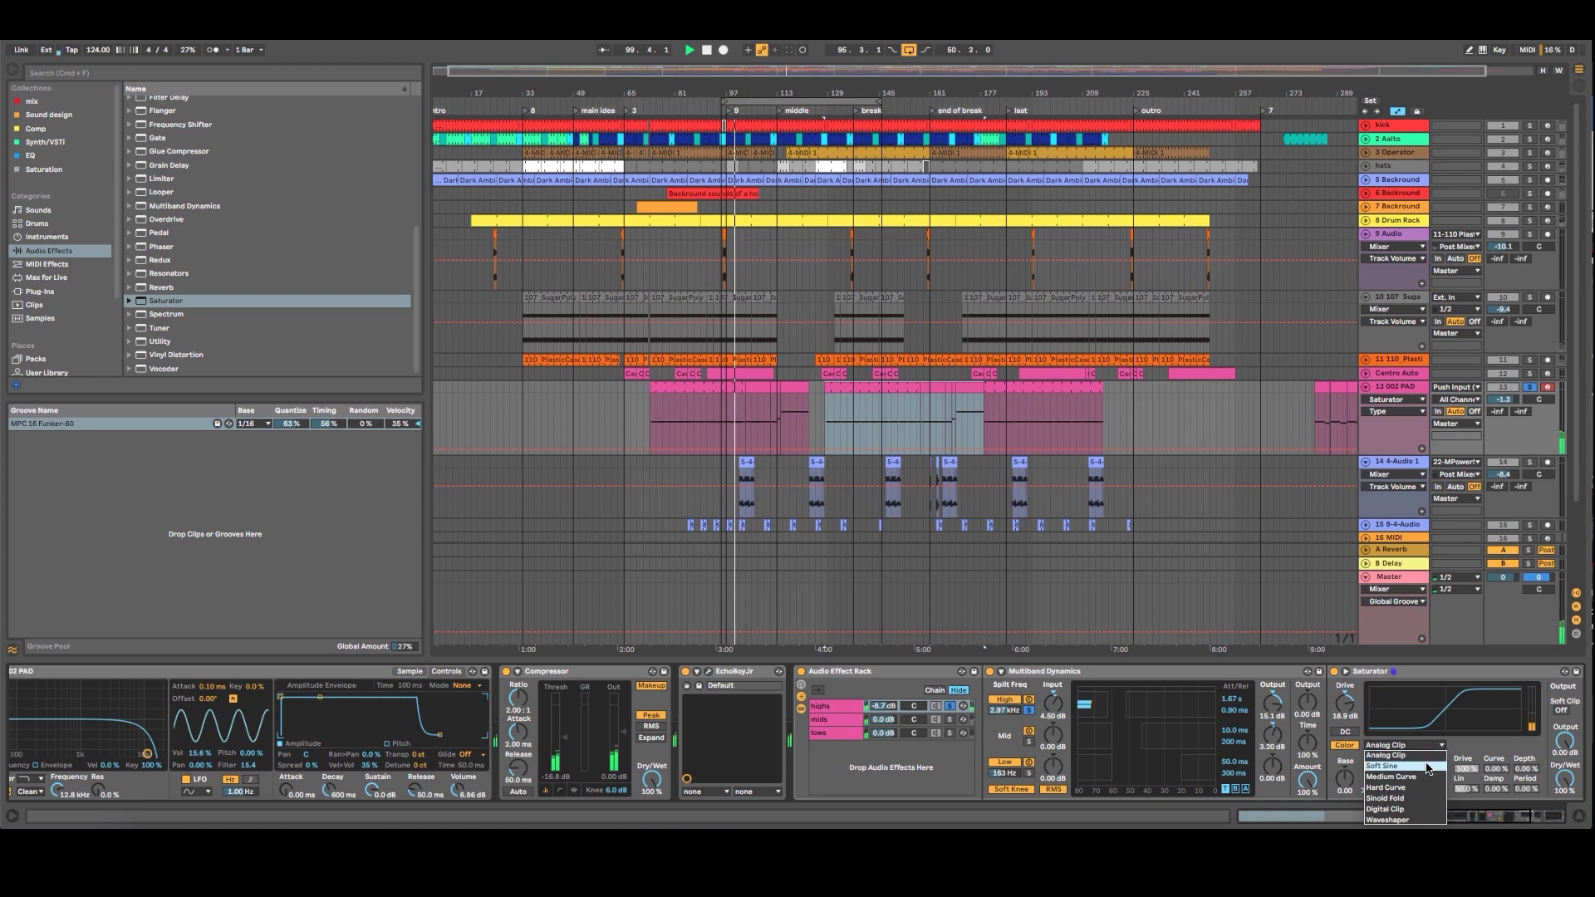
{"action": "left_click", "coordinate": [1426, 766]}
{"action": "left_click", "coordinate": [1427, 745]}
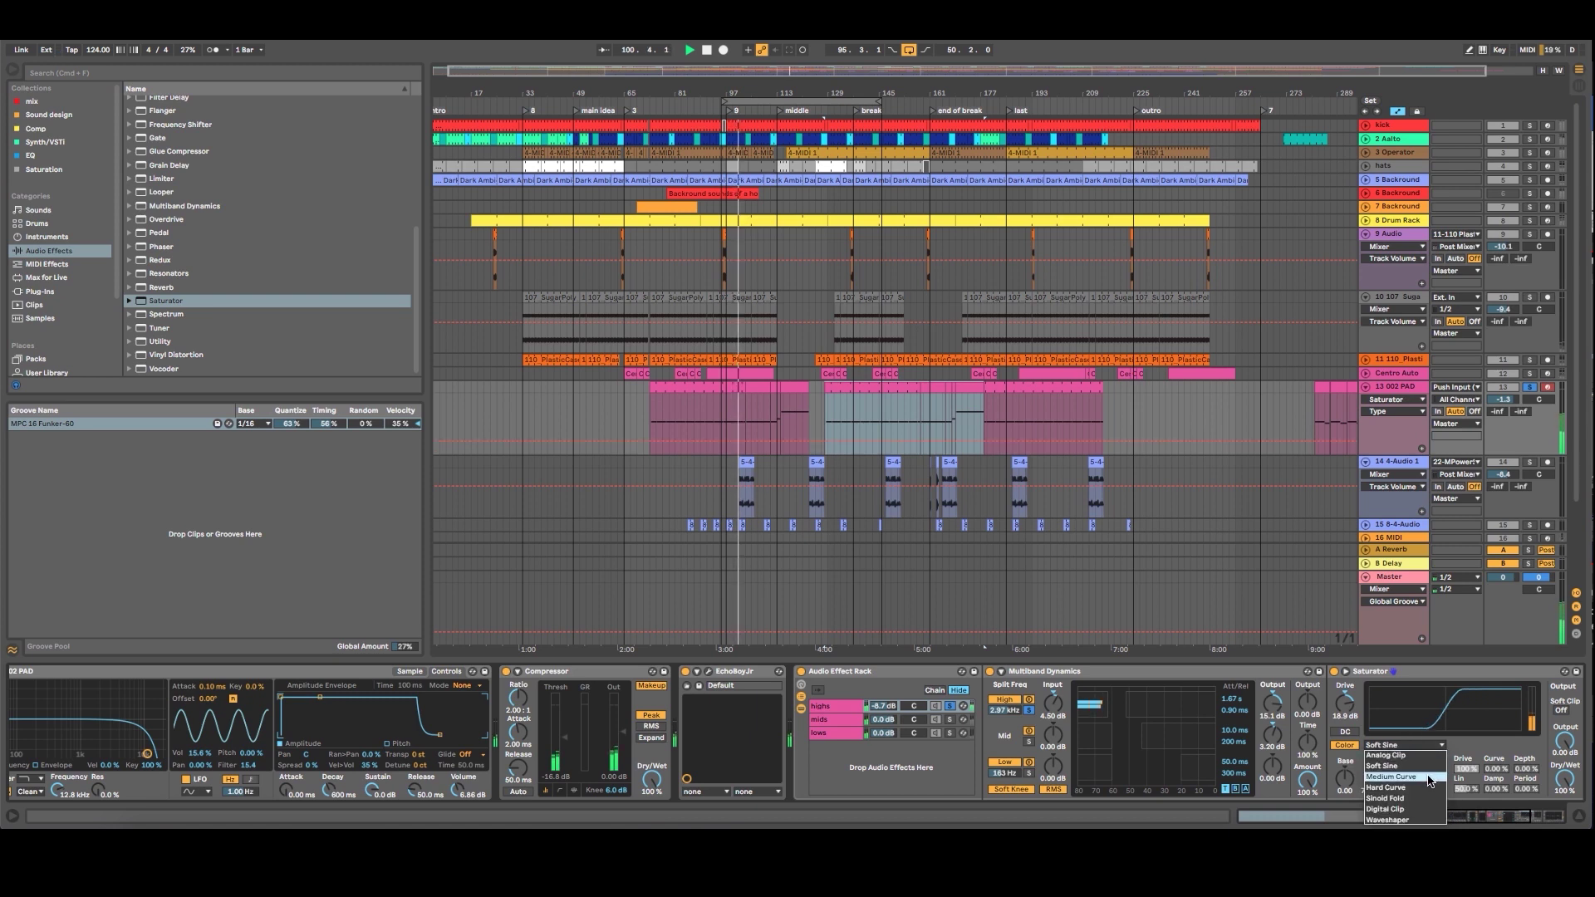
{"action": "left_click", "coordinate": [1433, 819]}
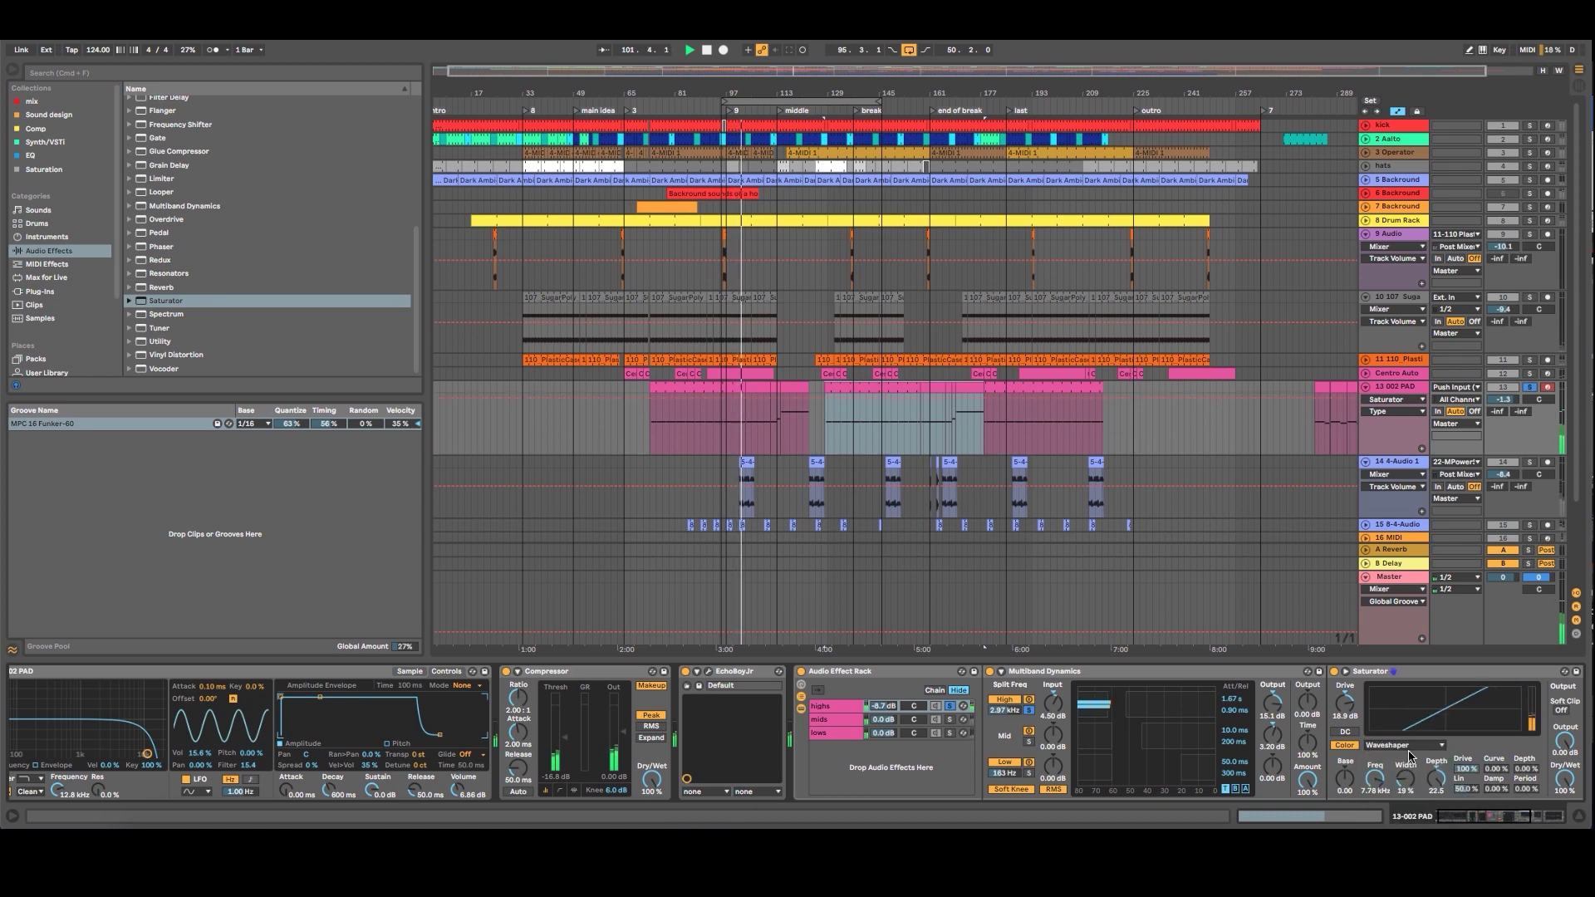
Adjust the Saturator's color base to about 12.8, enable Soft Clip, and set dry/wet to about 47.8% and output to about -2.29 dB.
{"action": "left_click_drag", "start_coordinate": [1347, 712], "coordinate": [1345, 760]}
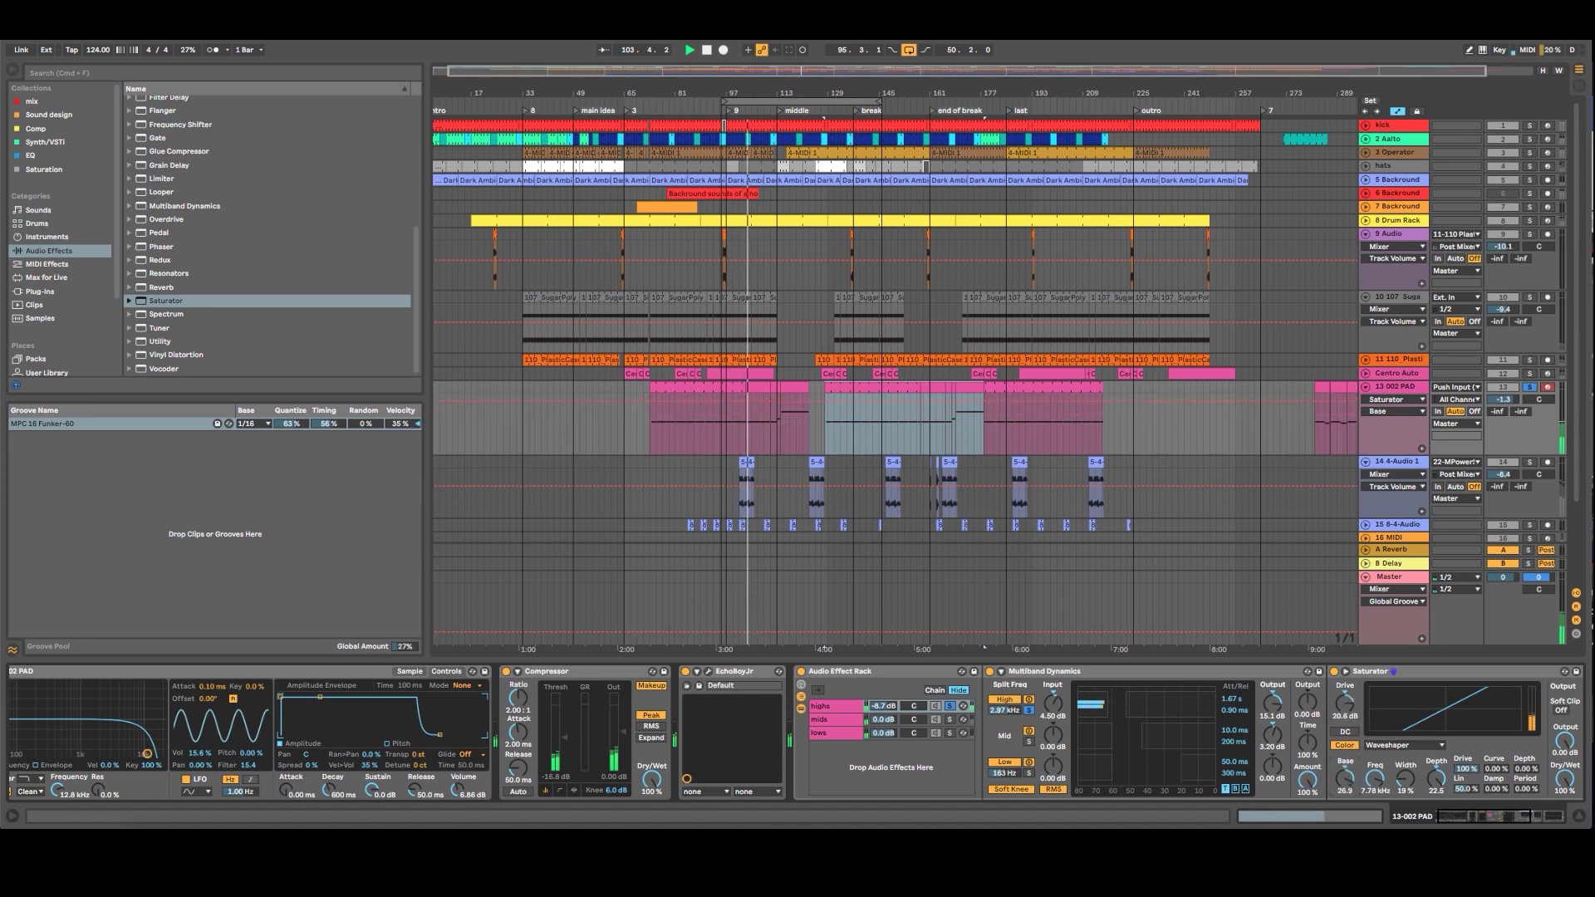
{"action": "left_click", "coordinate": [1562, 711]}
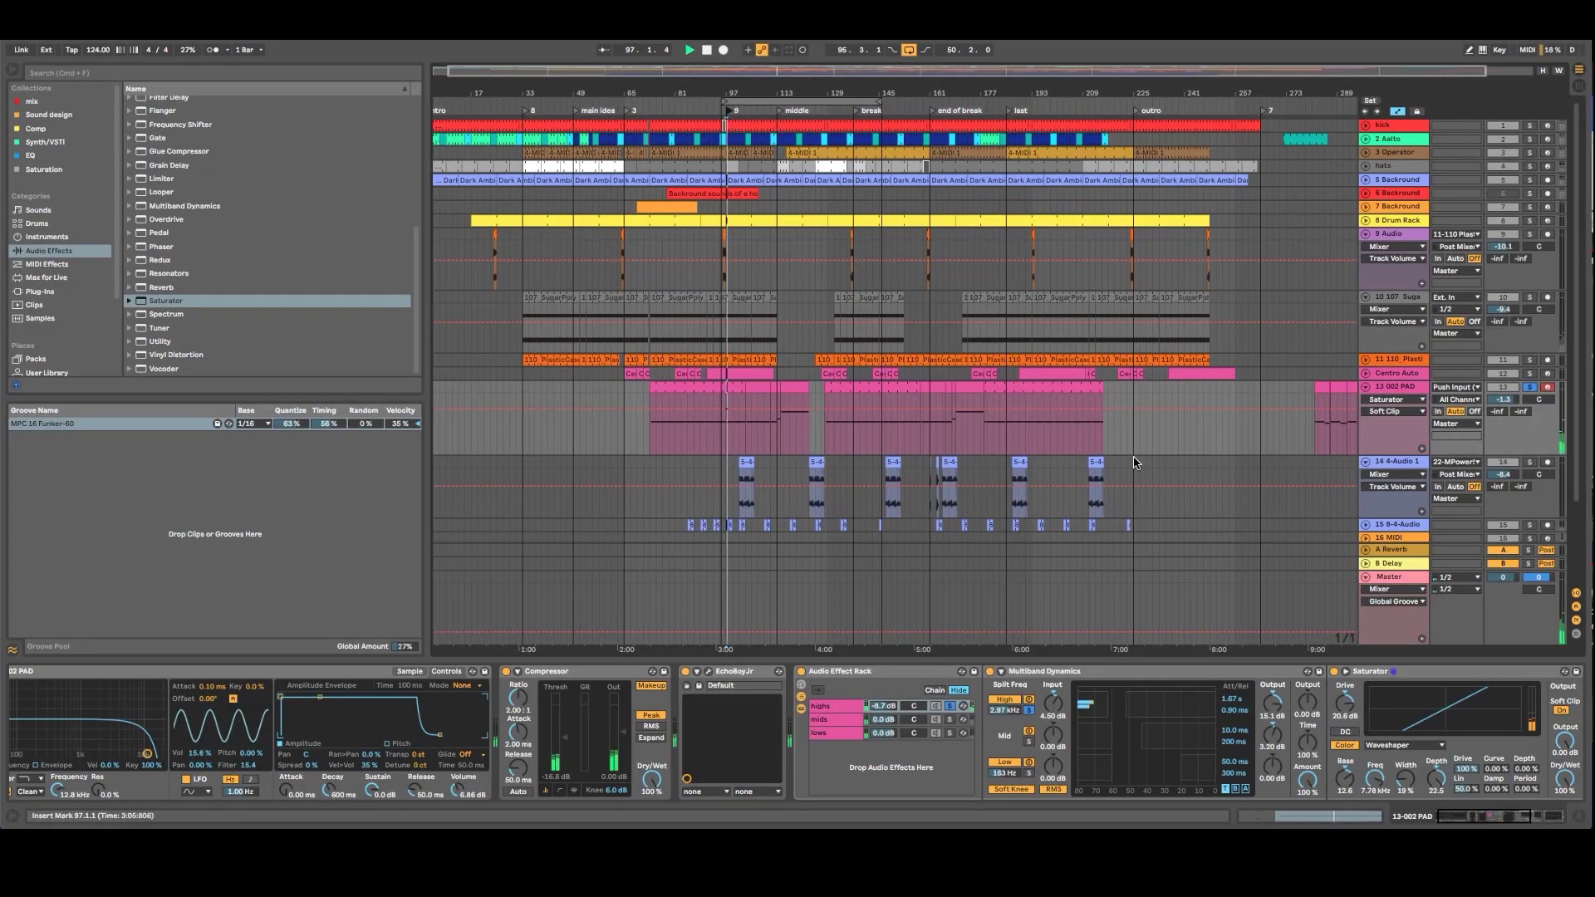
{"action": "left_click", "coordinate": [1570, 793]}
{"action": "left_click_drag", "start_coordinate": [1564, 779], "coordinate": [1564, 830]}
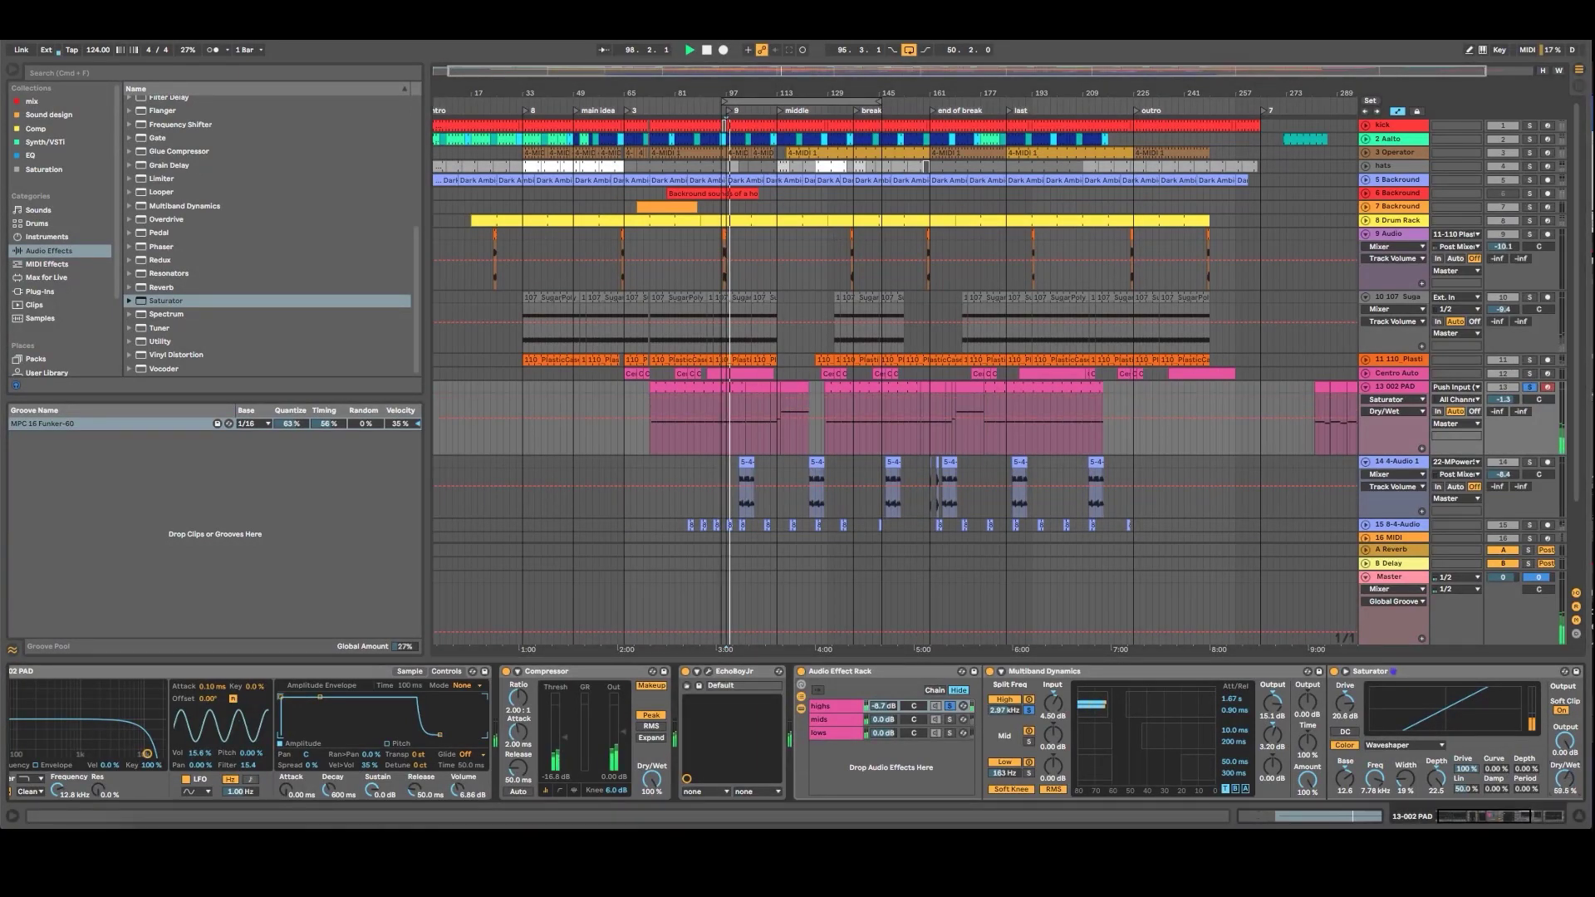
{"action": "left_click_drag", "start_coordinate": [1564, 732], "coordinate": [1564, 744]}
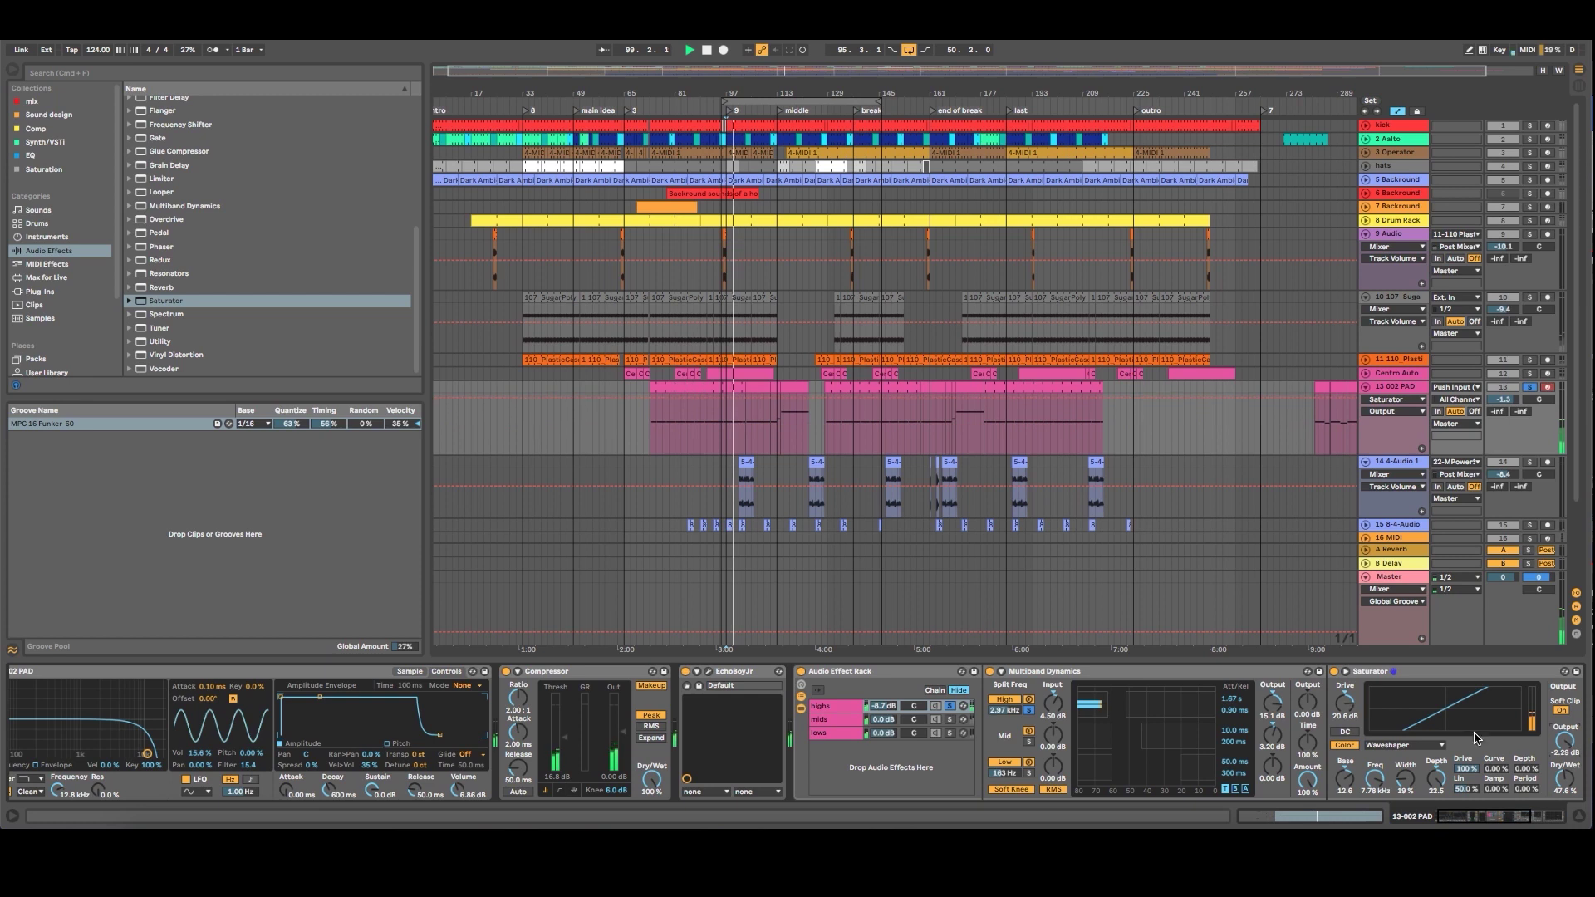
Unsolo the highs chain at about -2 dB and set Saturator output to -11.4 dB, dry/wet 67.5%, waveshaper curve 17.2% and depth 19.5%.
{"action": "left_click_drag", "start_coordinate": [889, 706], "coordinate": [888, 678]}
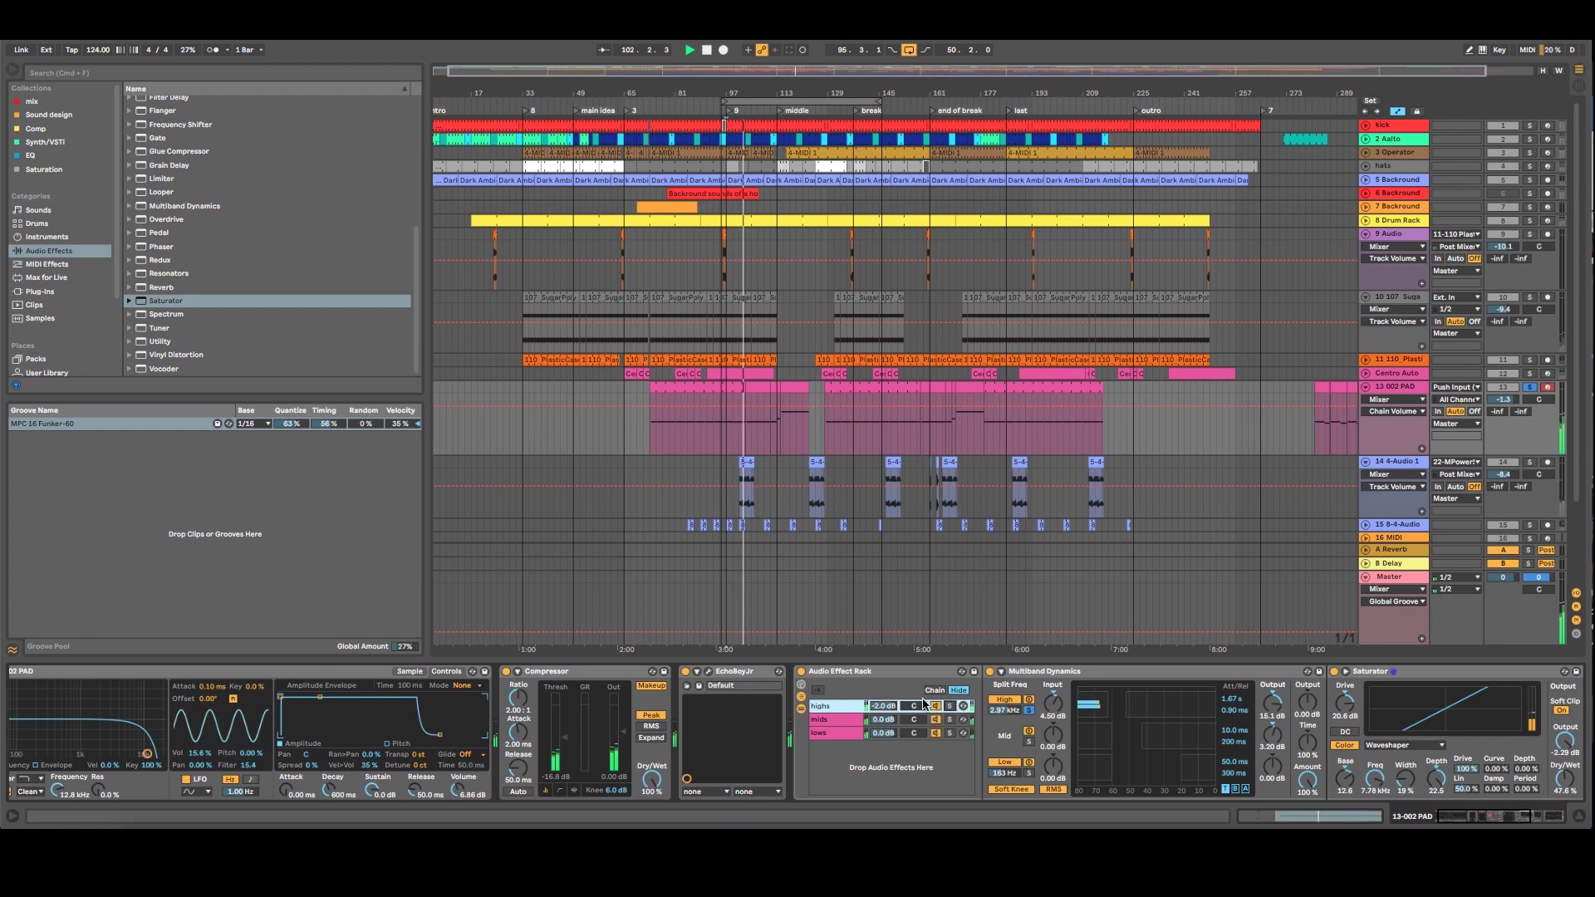
{"action": "mouse_move", "coordinate": [1562, 773]}
{"action": "left_mouse_down"}
{"action": "mouse_move", "coordinate": [1561, 756]}
{"action": "mouse_move", "coordinate": [1563, 772]}
{"action": "left_mouse_up"}
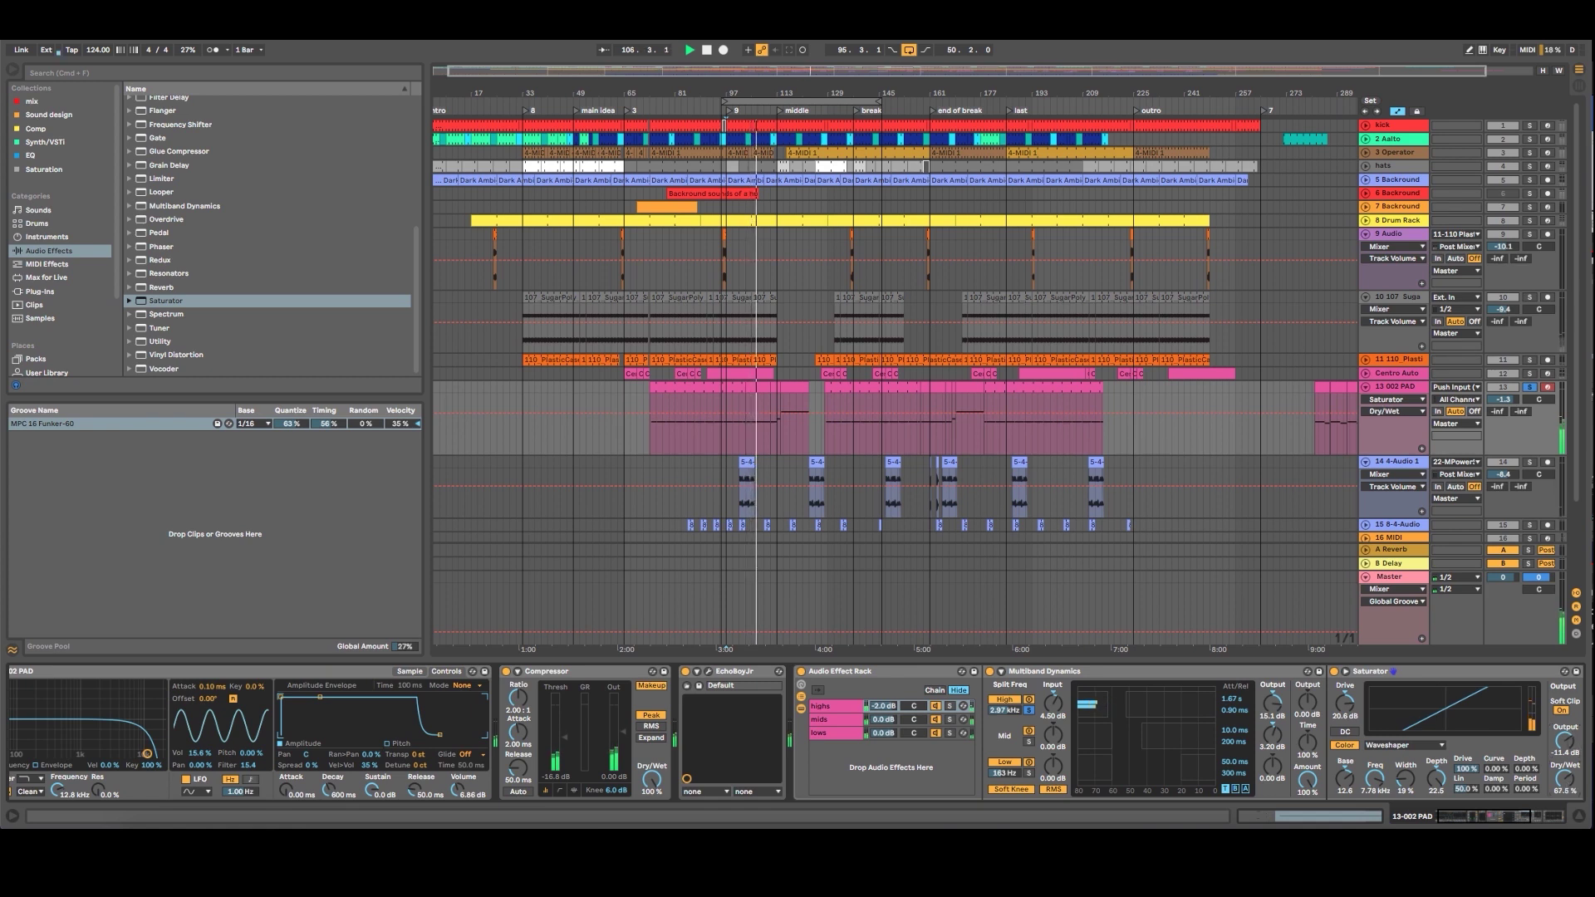
{"action": "left_click_drag", "start_coordinate": [1426, 783], "coordinate": [1526, 755]}
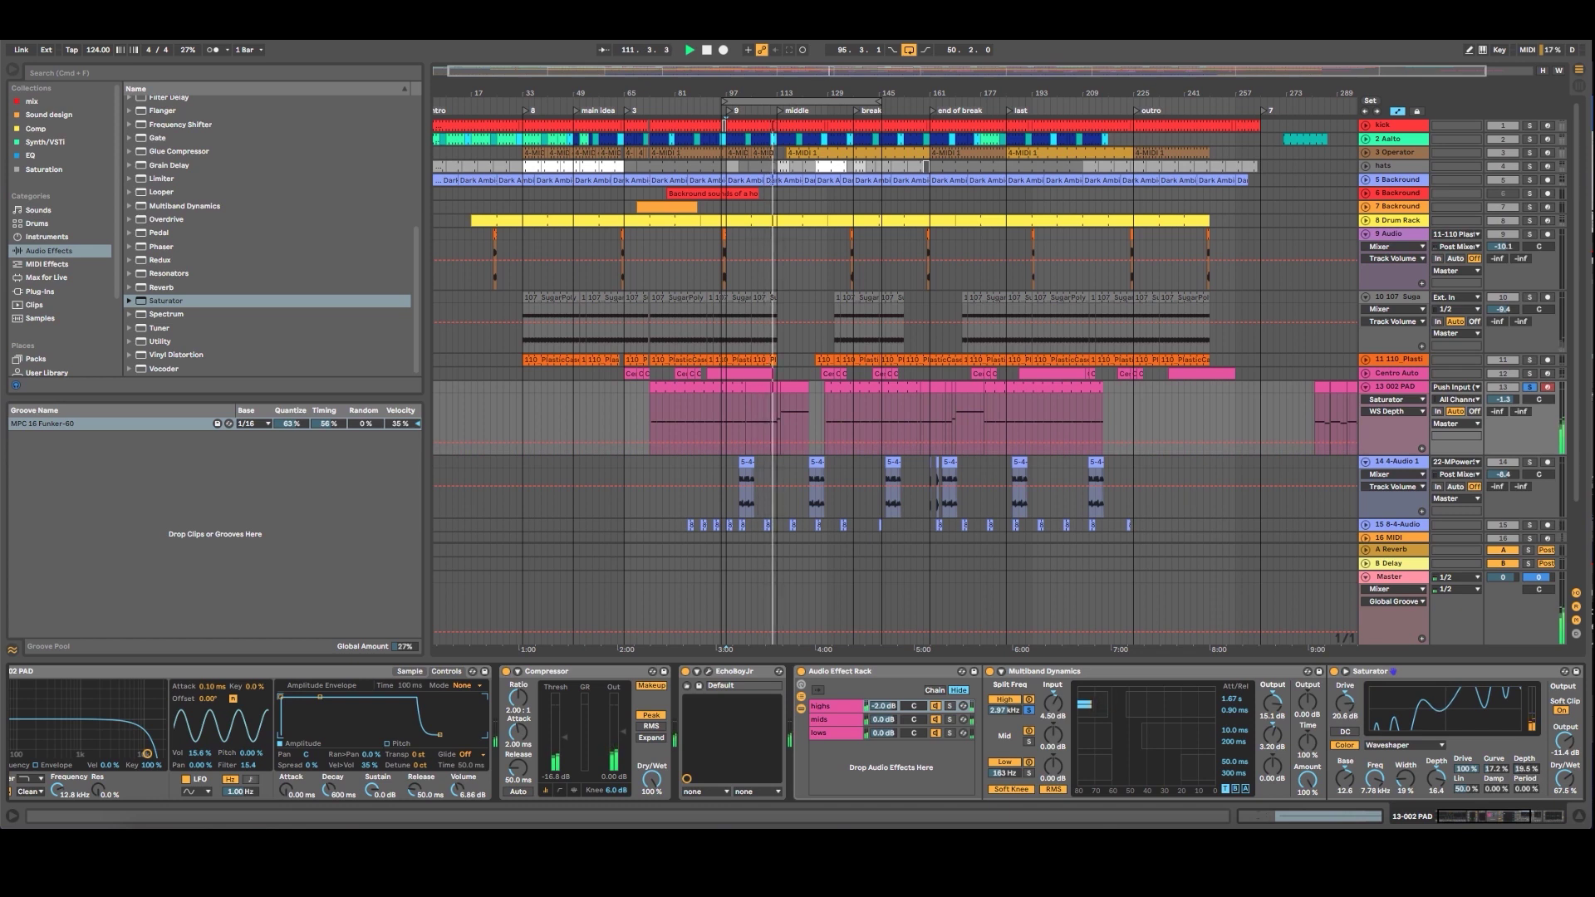
Solo the highs chain, lower the Saturator's drive, and set waveshaper depth to 11.7%, curve to 2.34% and output to about -6.3 dB.
{"action": "left_click", "coordinate": [949, 706]}
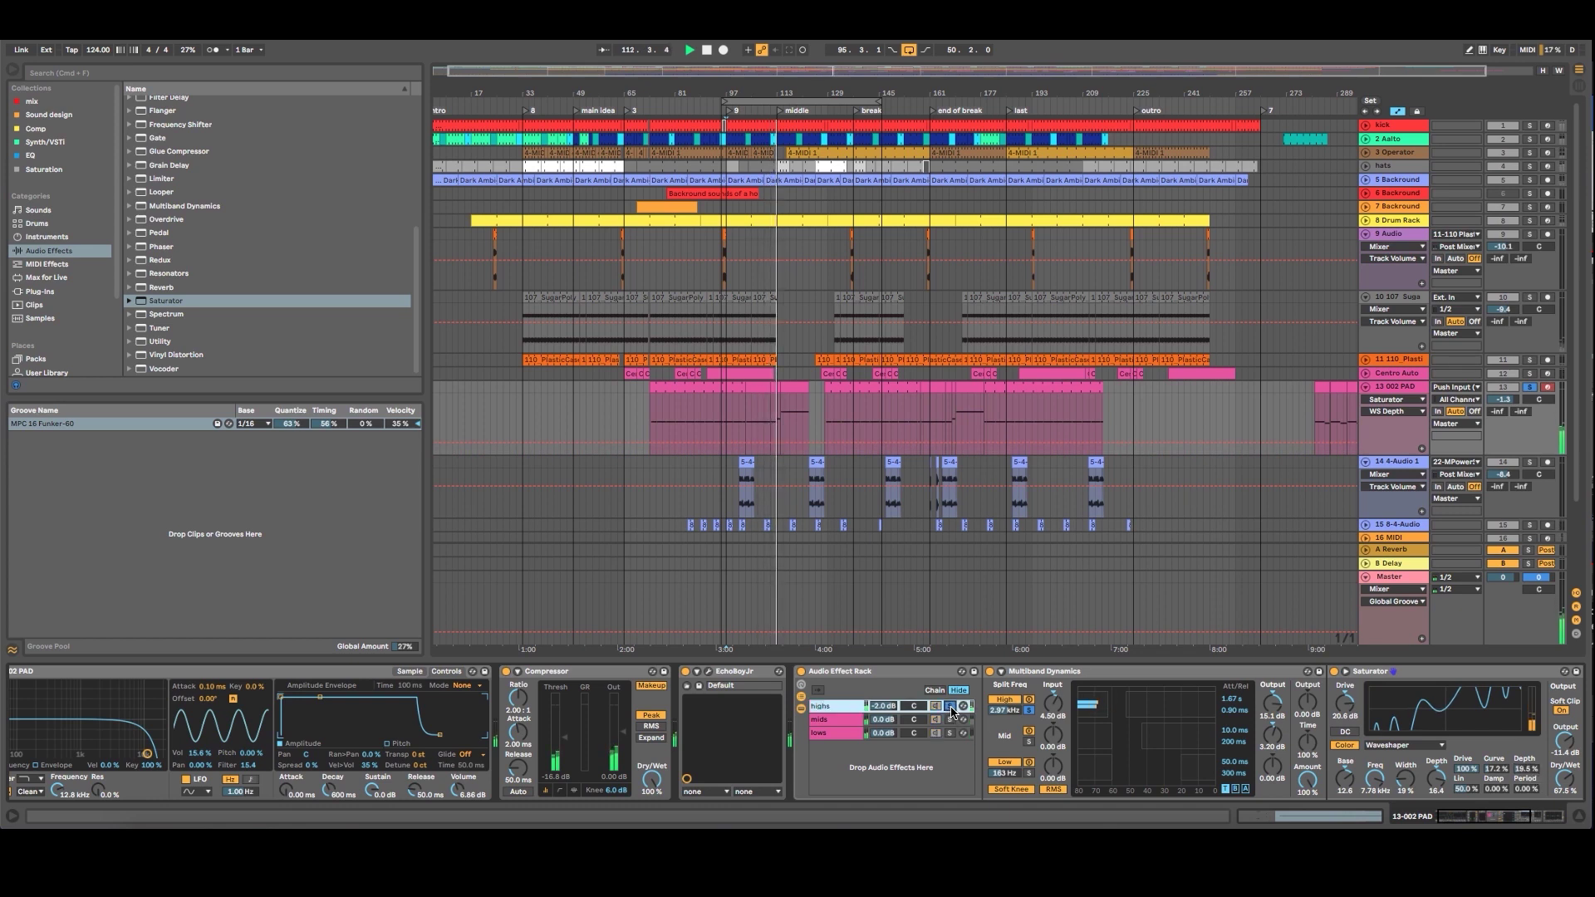
{"action": "key", "text": "space"}
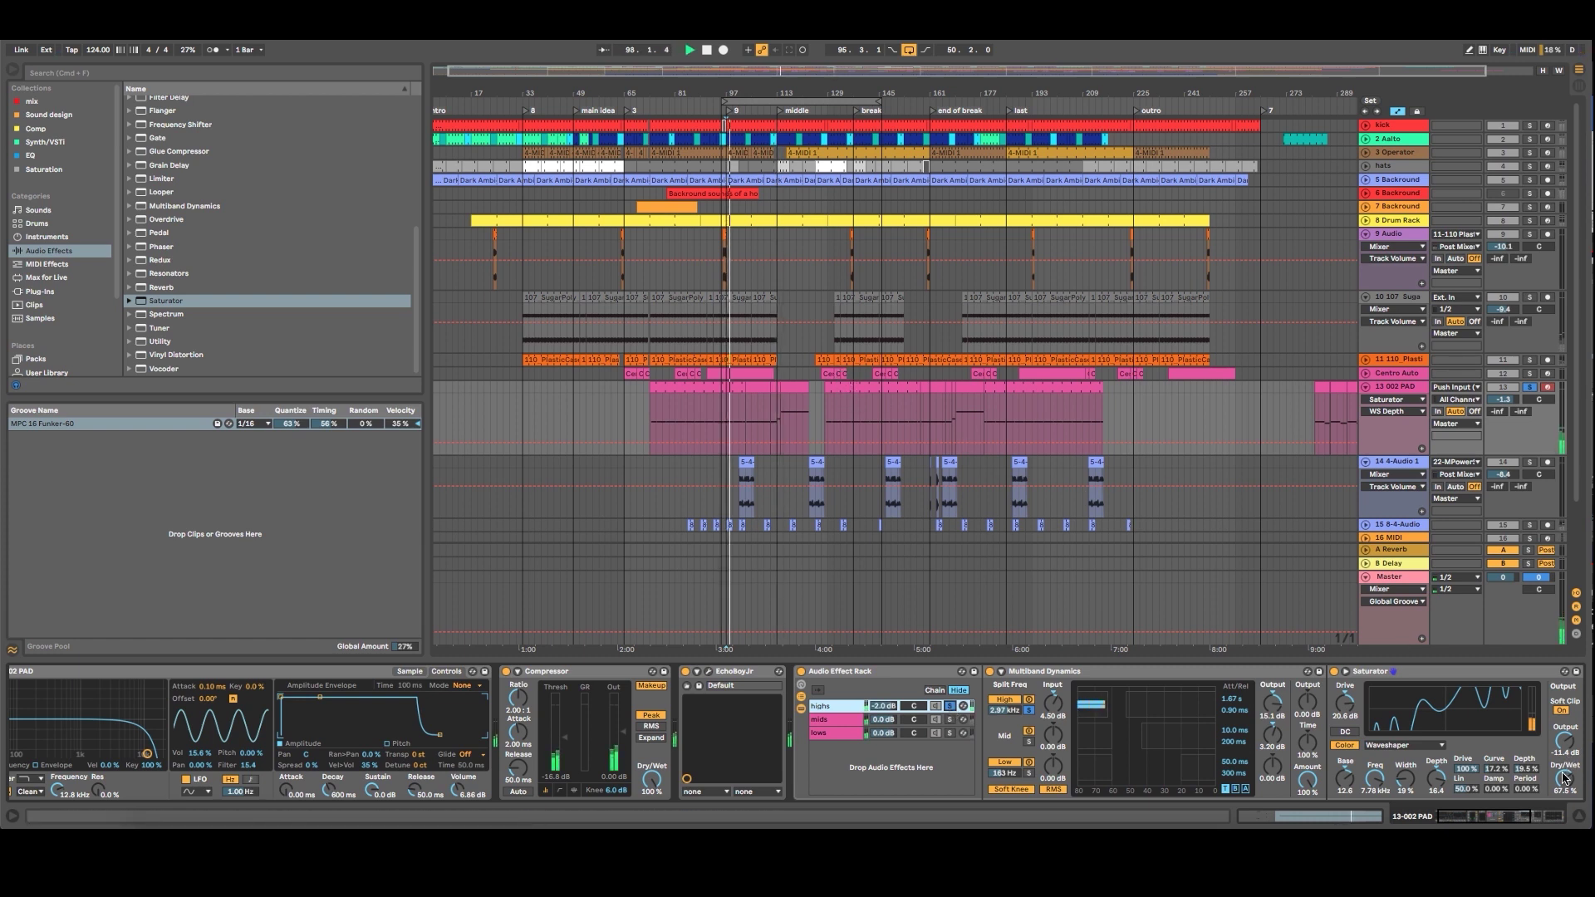
{"action": "left_click_drag", "start_coordinate": [1344, 703], "coordinate": [1345, 722]}
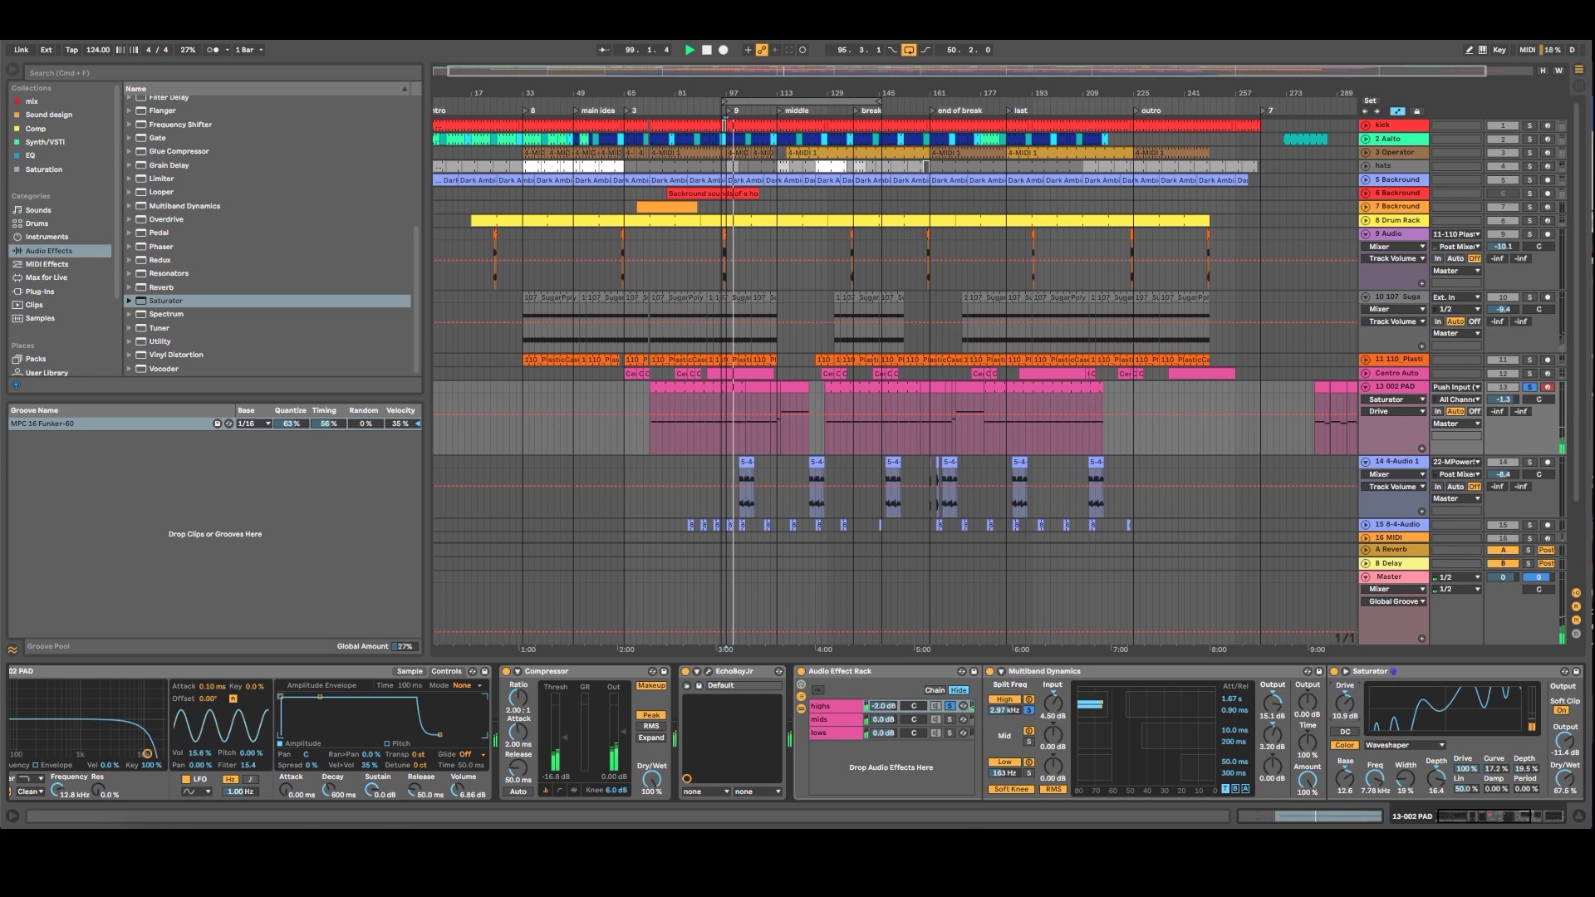
{"action": "left_click_drag", "start_coordinate": [1524, 768], "coordinate": [1525, 797]}
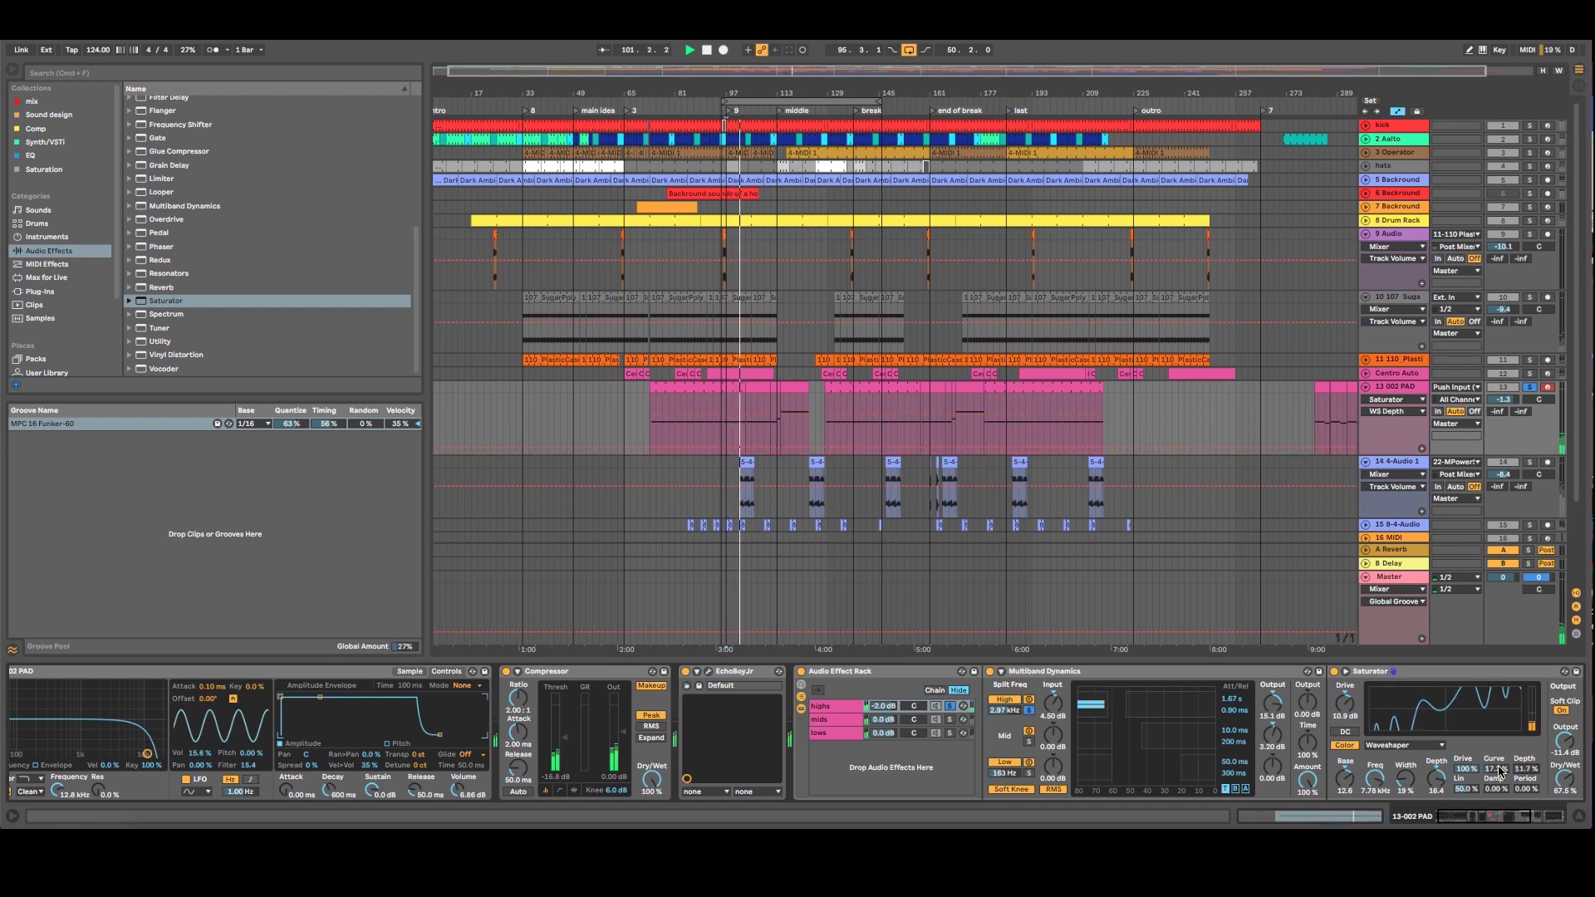
{"action": "left_click_drag", "start_coordinate": [1496, 769], "coordinate": [1564, 739]}
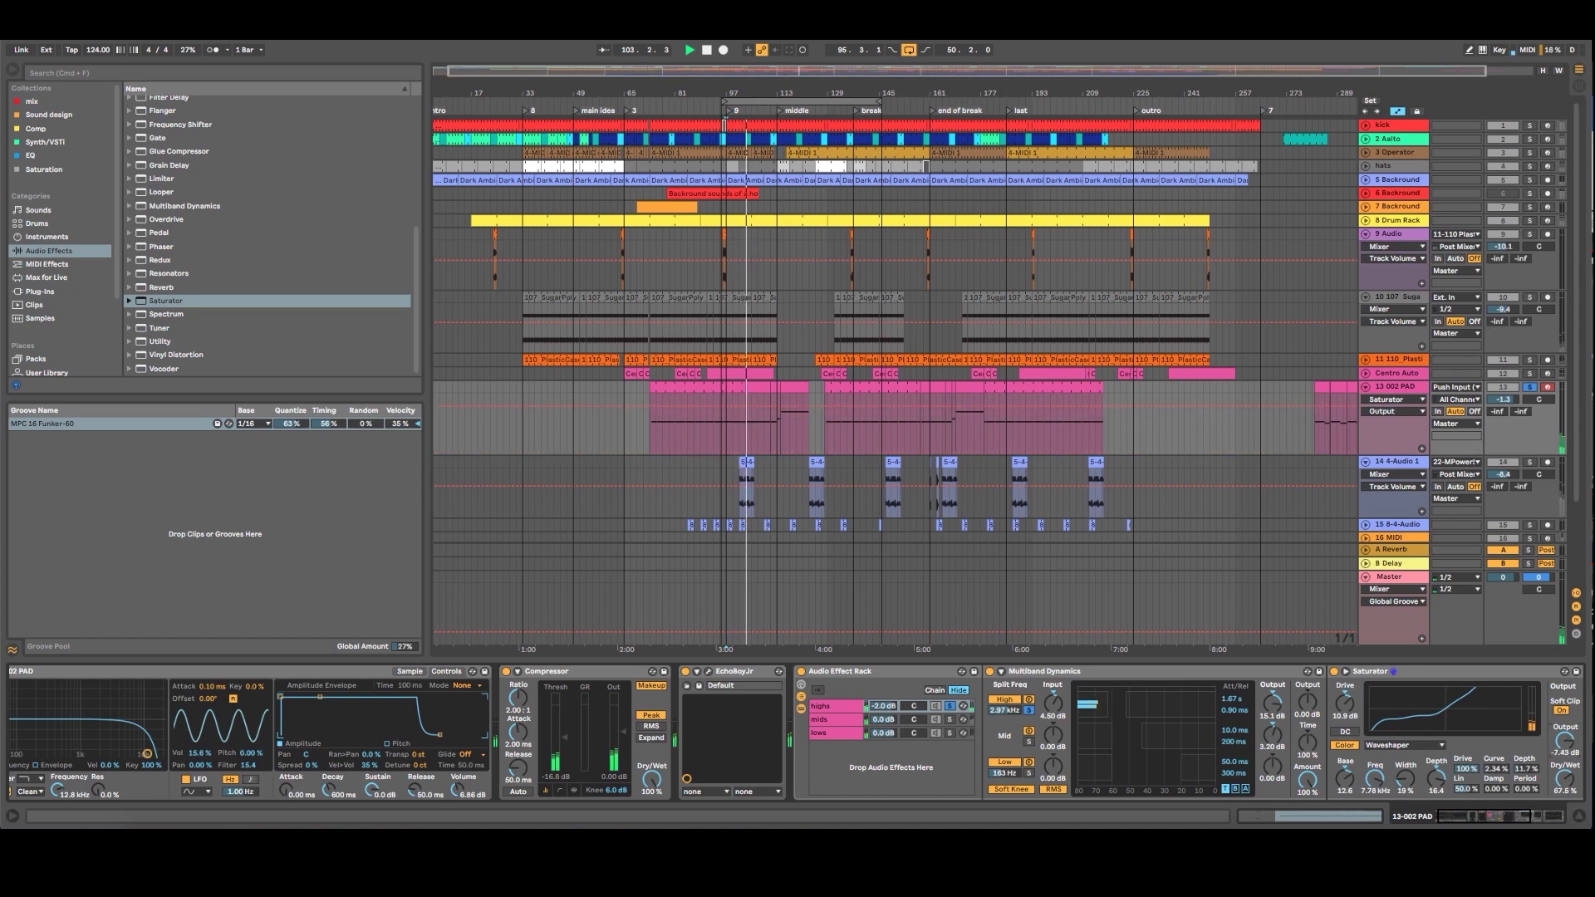
Examine the start of the sample waveform in the 002 PAD sampler and raise the amplitude attack to about 0.76 ms.
{"action": "left_click", "coordinate": [1526, 387]}
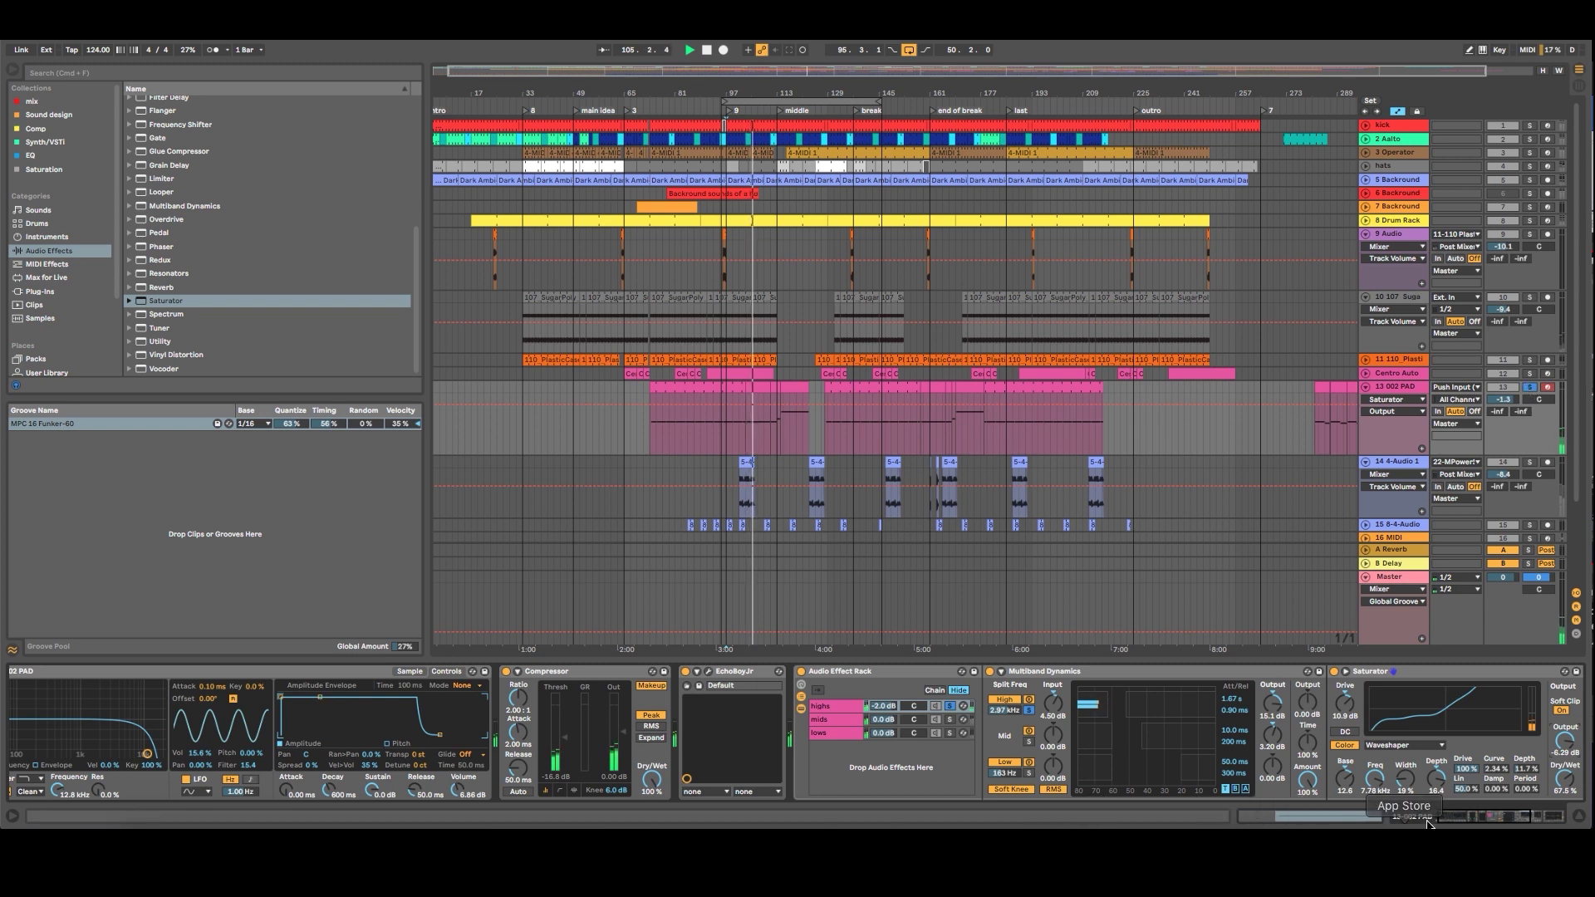
{"action": "left_click", "coordinate": [1455, 822]}
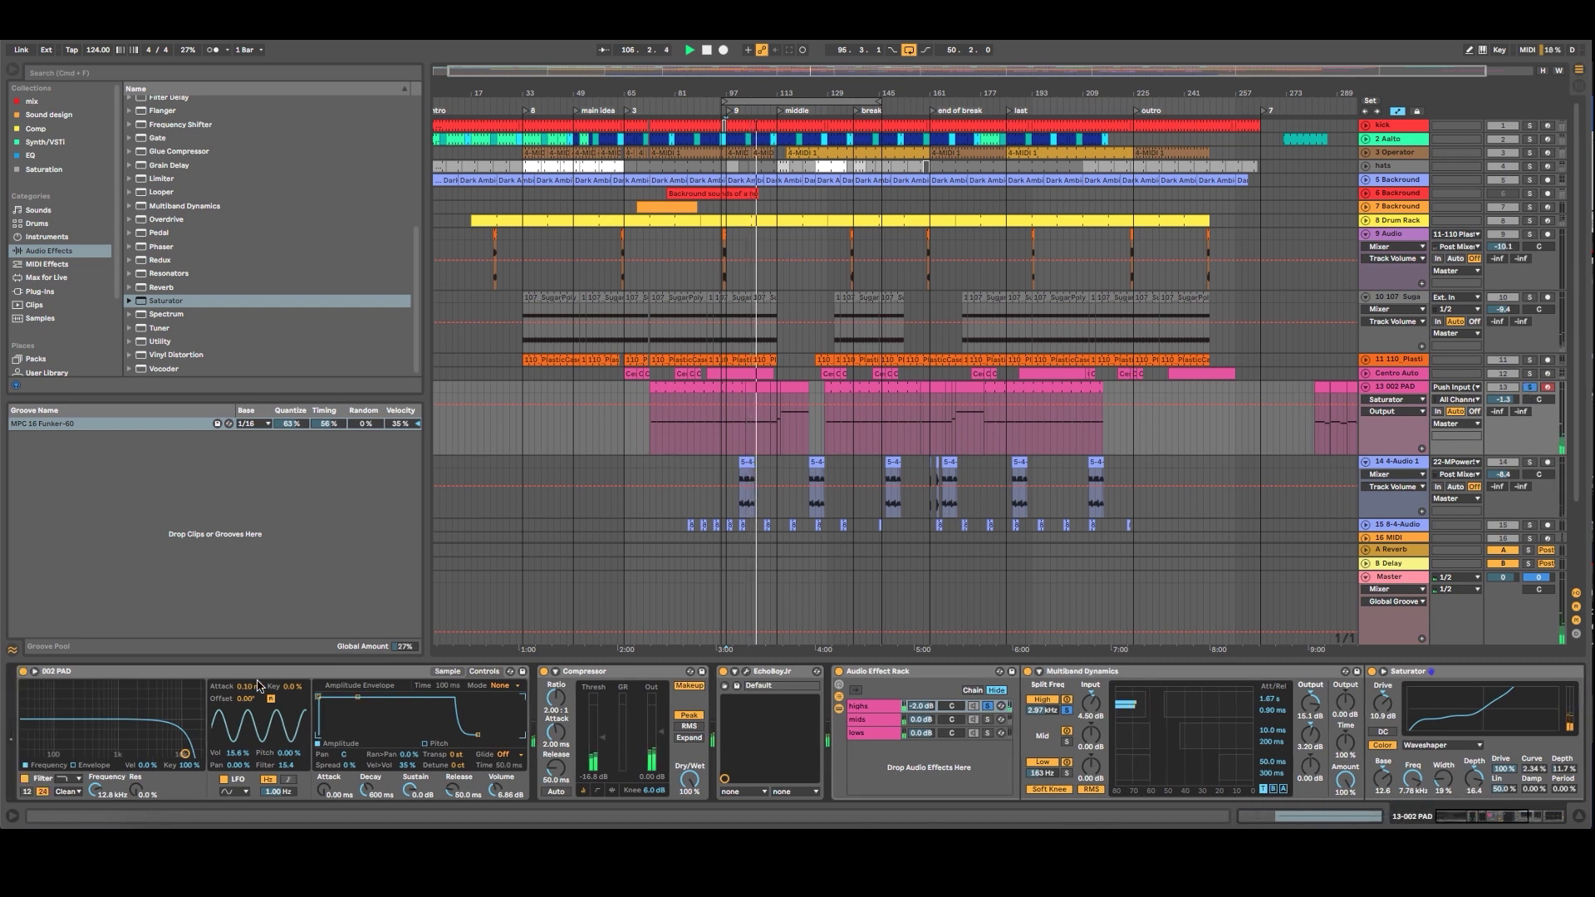
{"action": "left_click", "coordinate": [447, 674]}
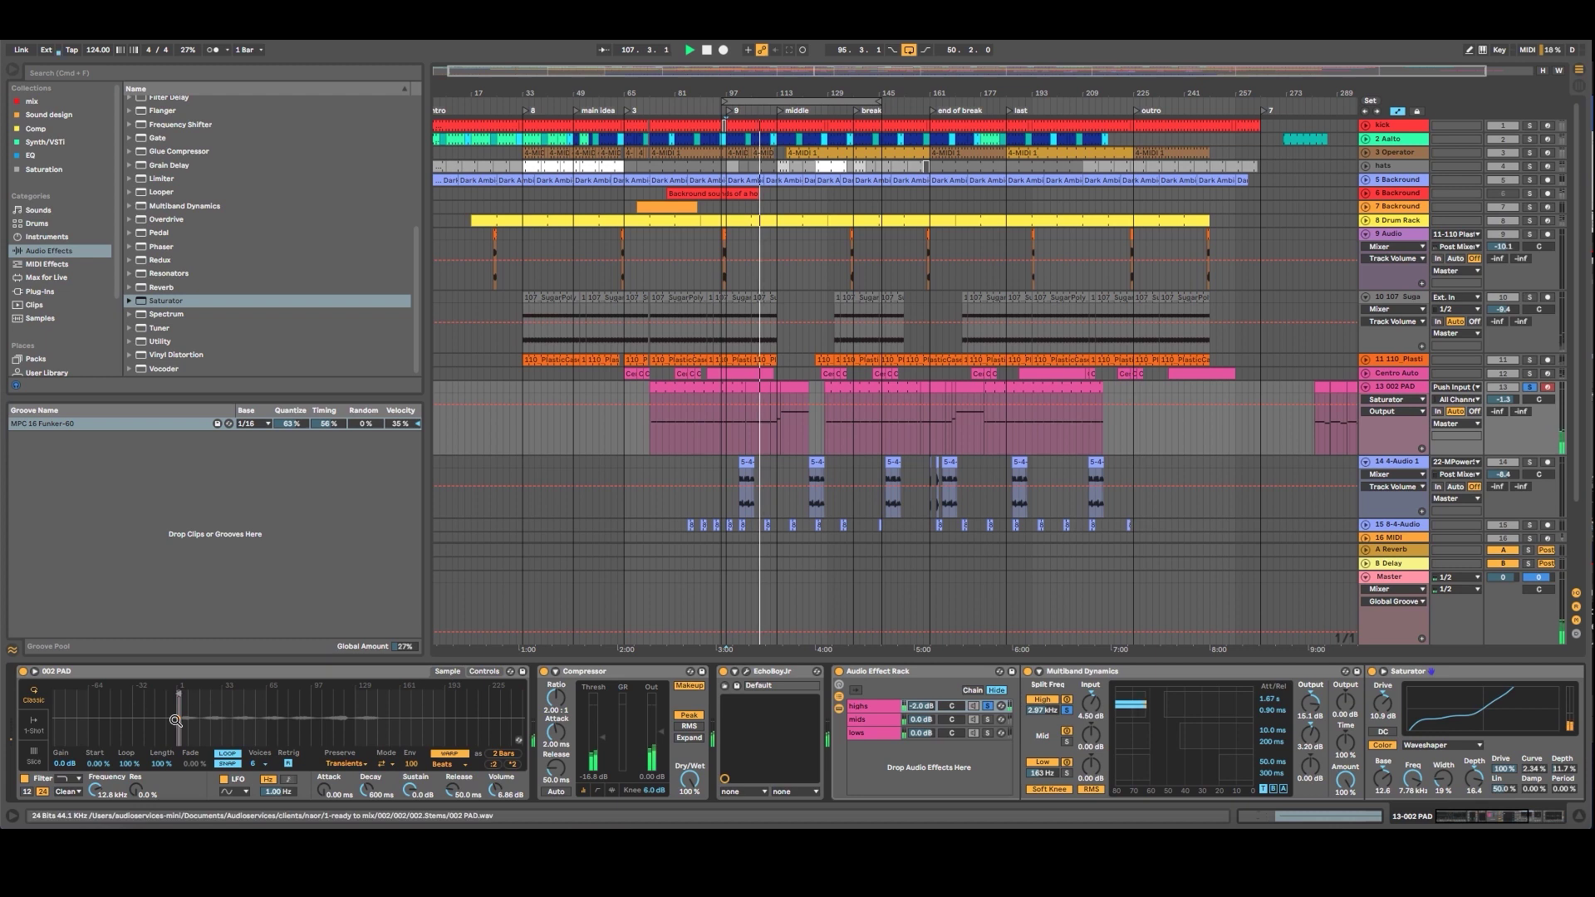
{"action": "left_click_drag", "start_coordinate": [176, 712], "coordinate": [57, 712]}
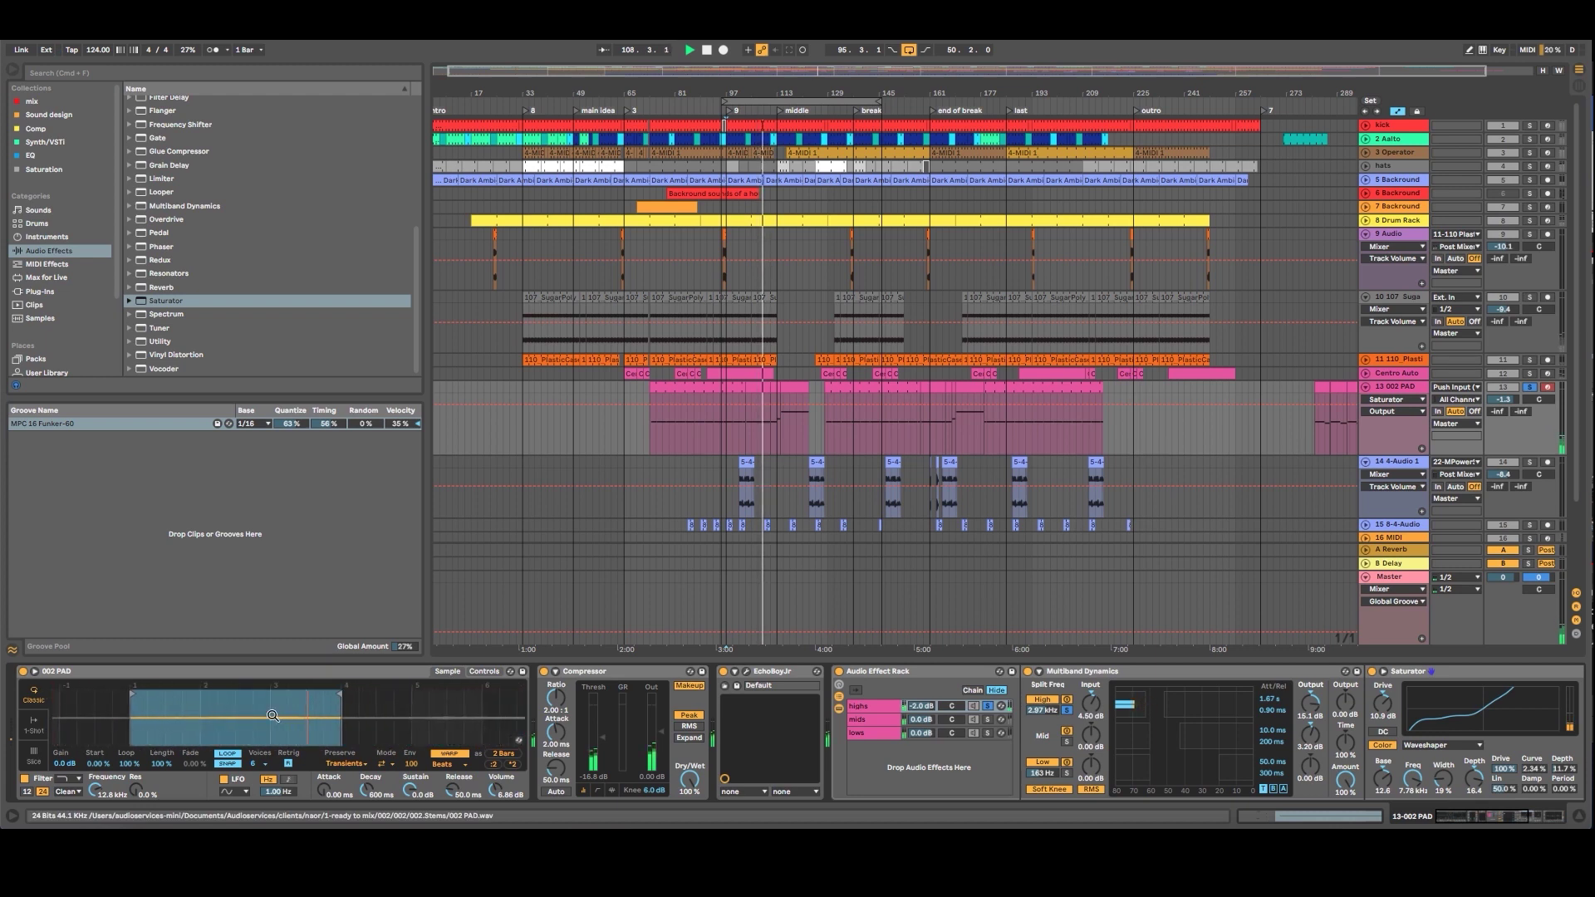
{"action": "left_click_drag", "start_coordinate": [338, 714], "coordinate": [190, 719]}
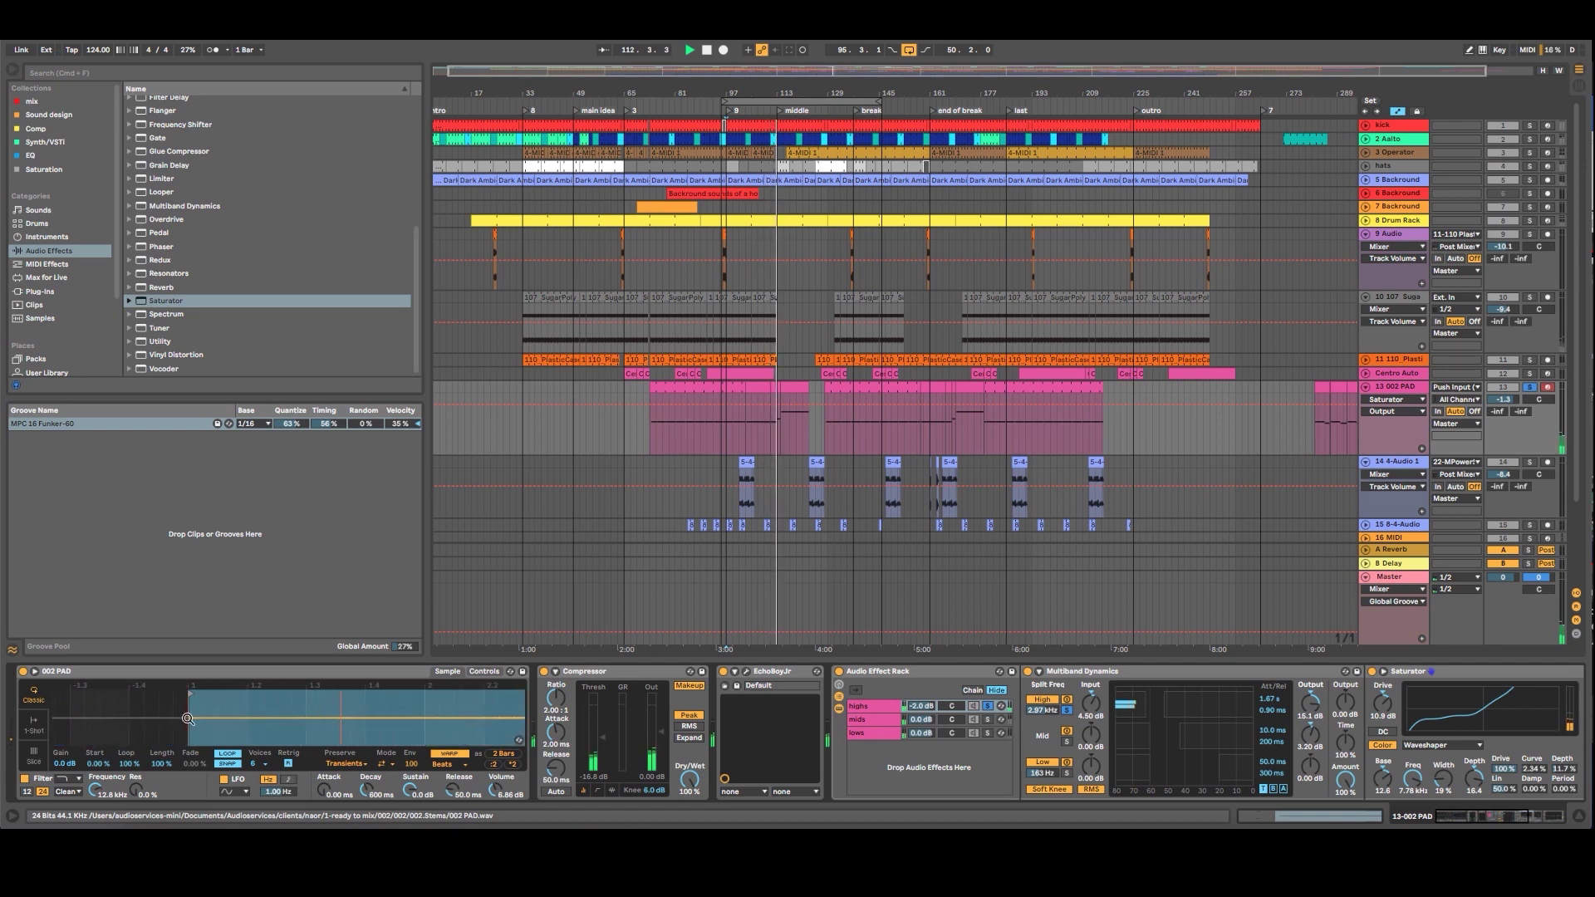
{"action": "left_click_drag", "start_coordinate": [323, 789], "coordinate": [324, 779]}
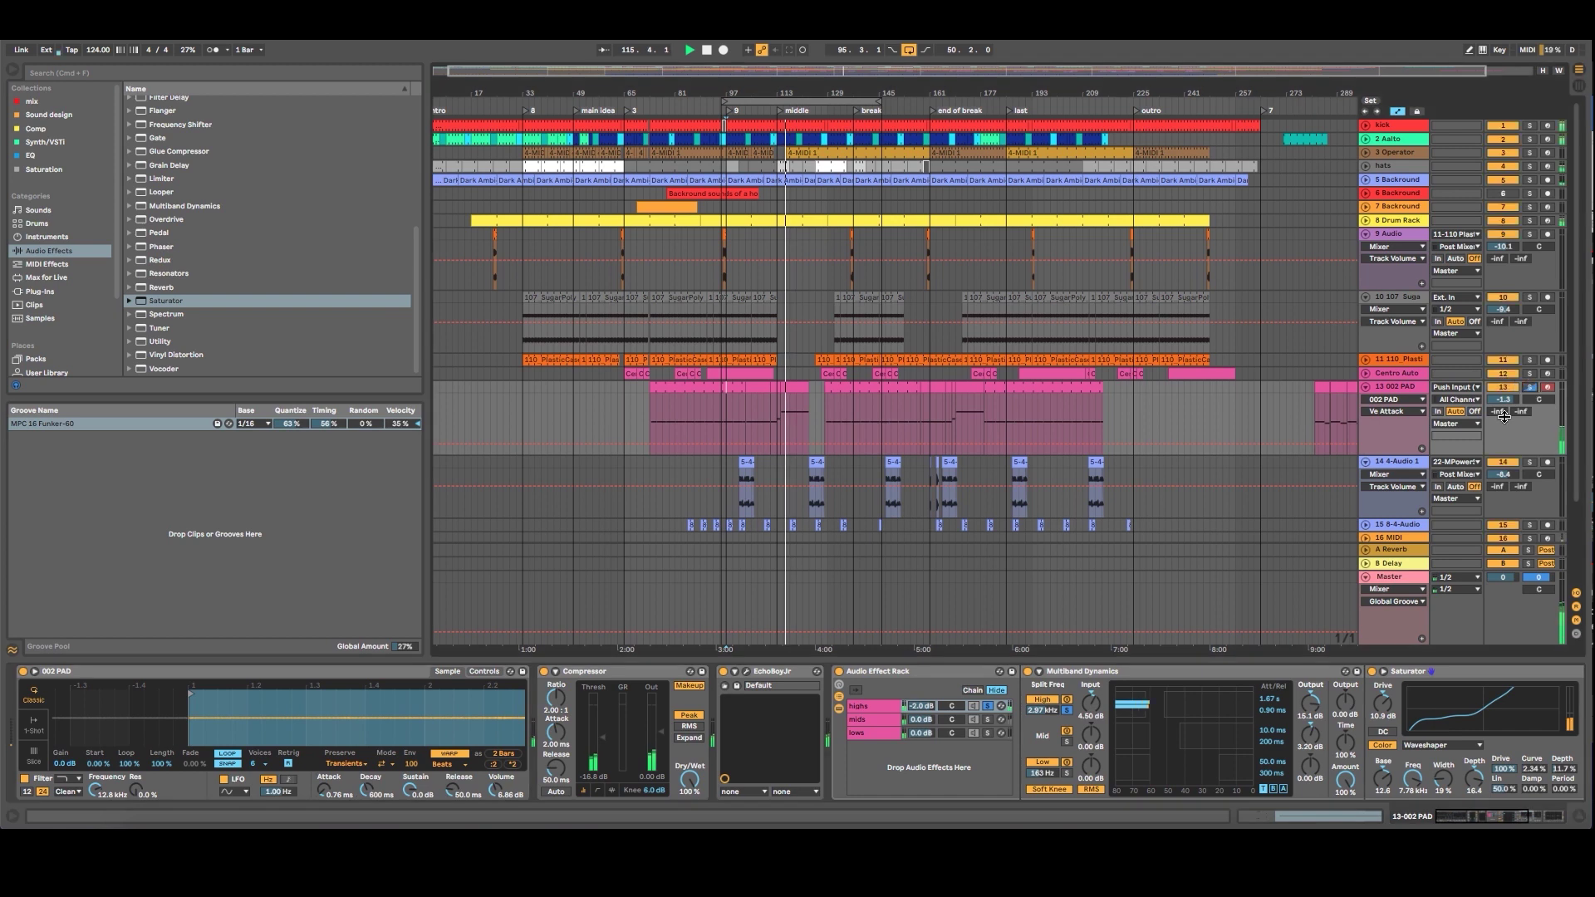
Unsolo the highs chain, play the full mix from about bar 81, and fold the 002 PAD and 14 4-Audio 1 tracks.
{"action": "left_click", "coordinate": [987, 706]}
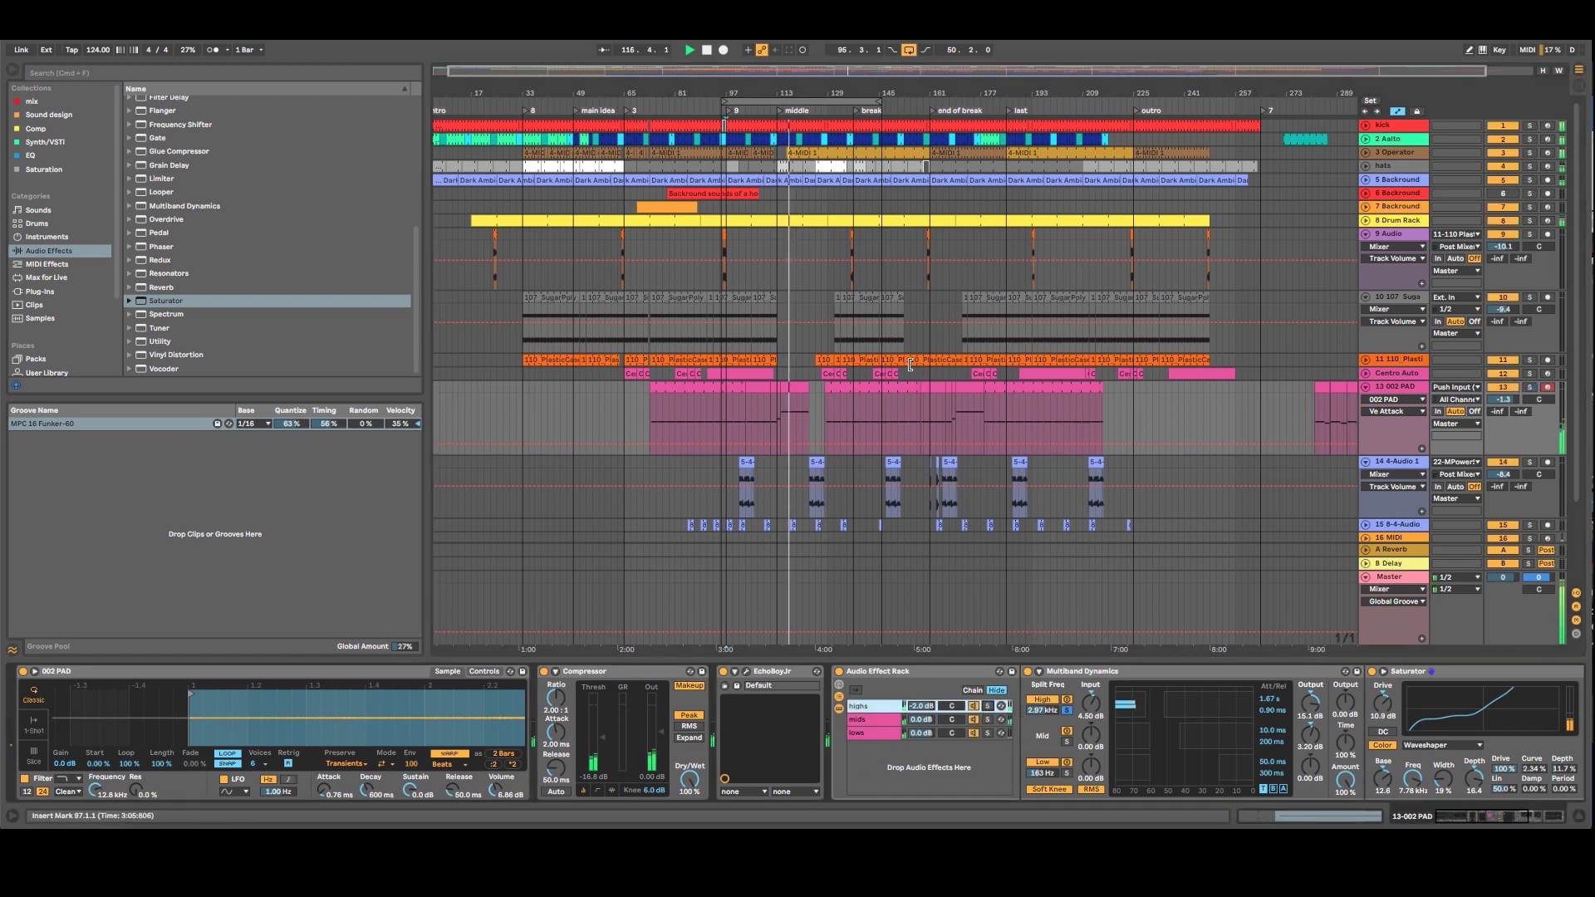
{"action": "left_click", "coordinate": [677, 113]}
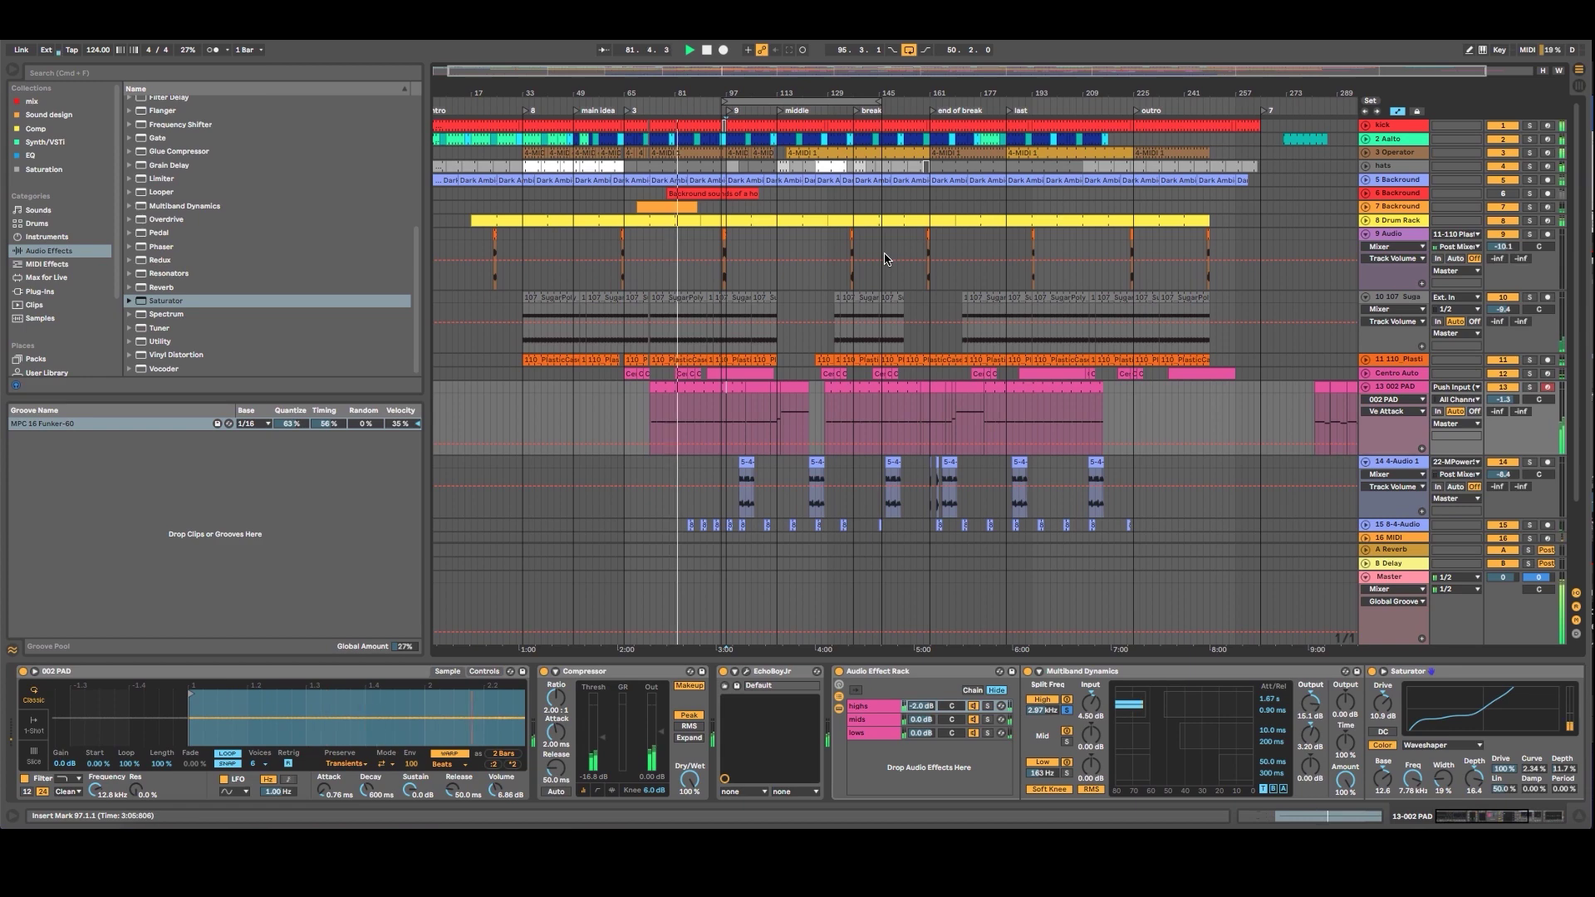
{"action": "left_click", "coordinate": [1366, 387]}
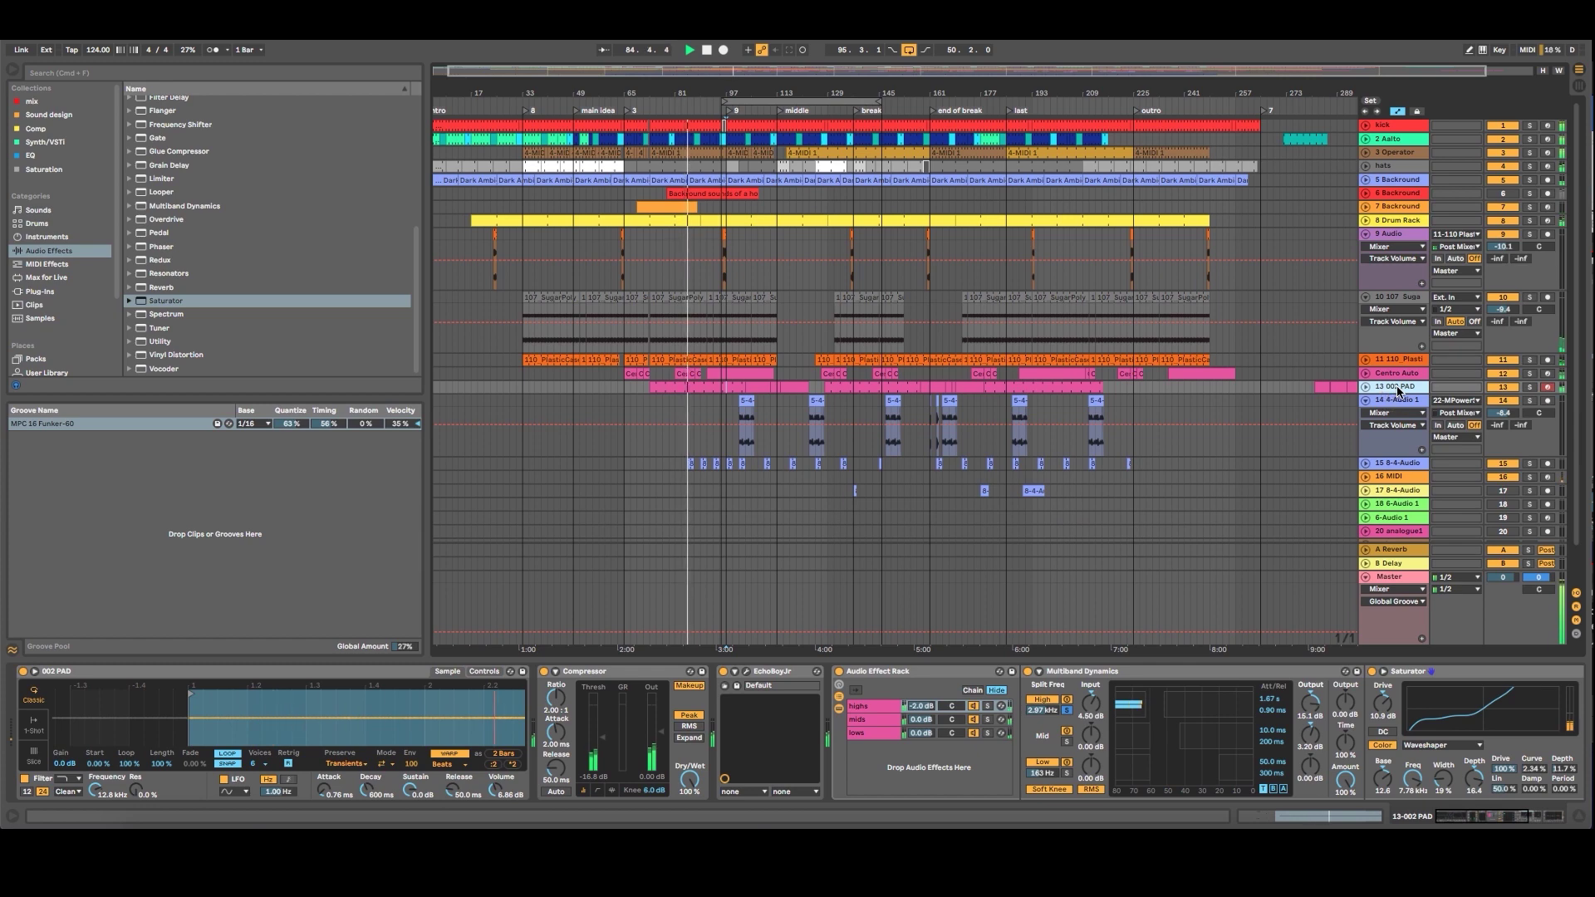
{"action": "left_click", "coordinate": [1395, 402]}
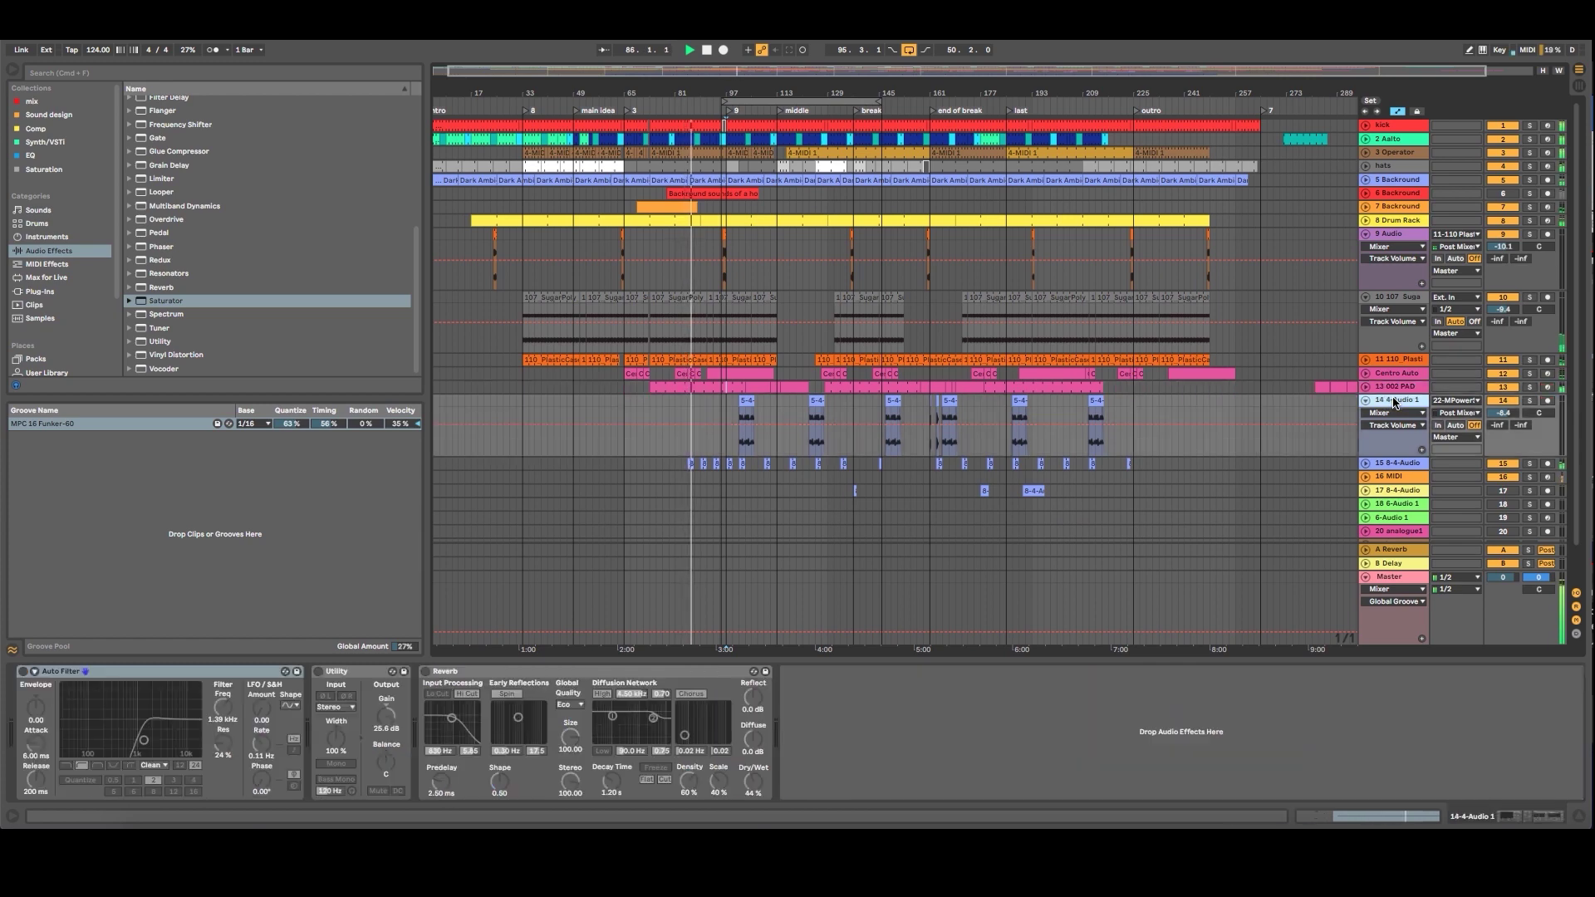
{"action": "left_click", "coordinate": [1366, 402]}
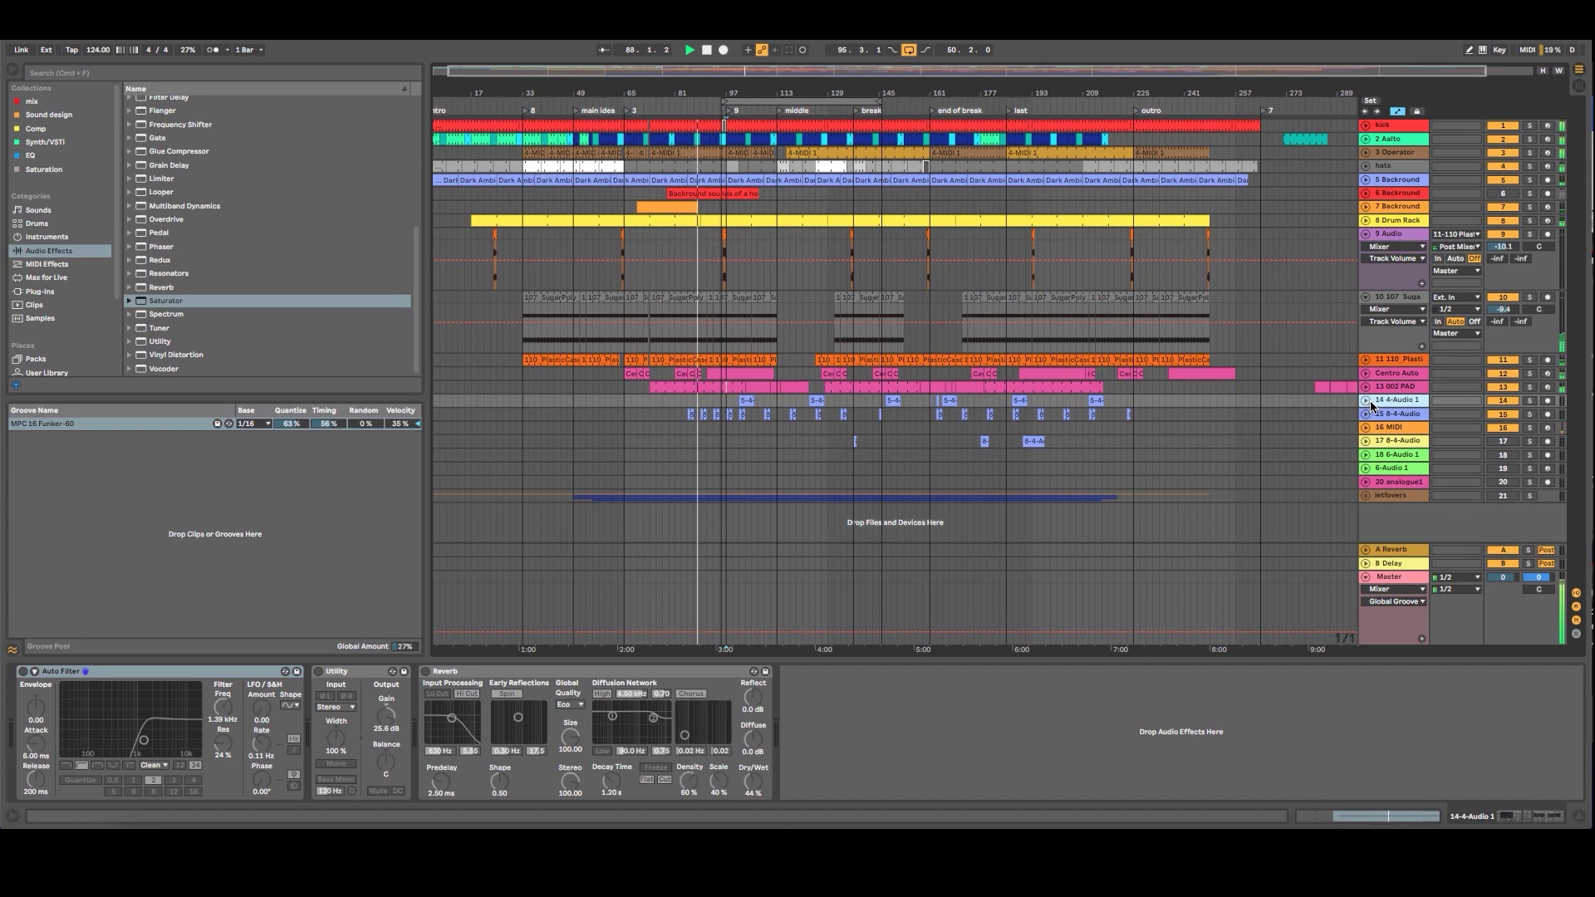
Solo the 002 PAD track and the mids chain in its effect rack.
{"action": "left_click", "coordinate": [1381, 388]}
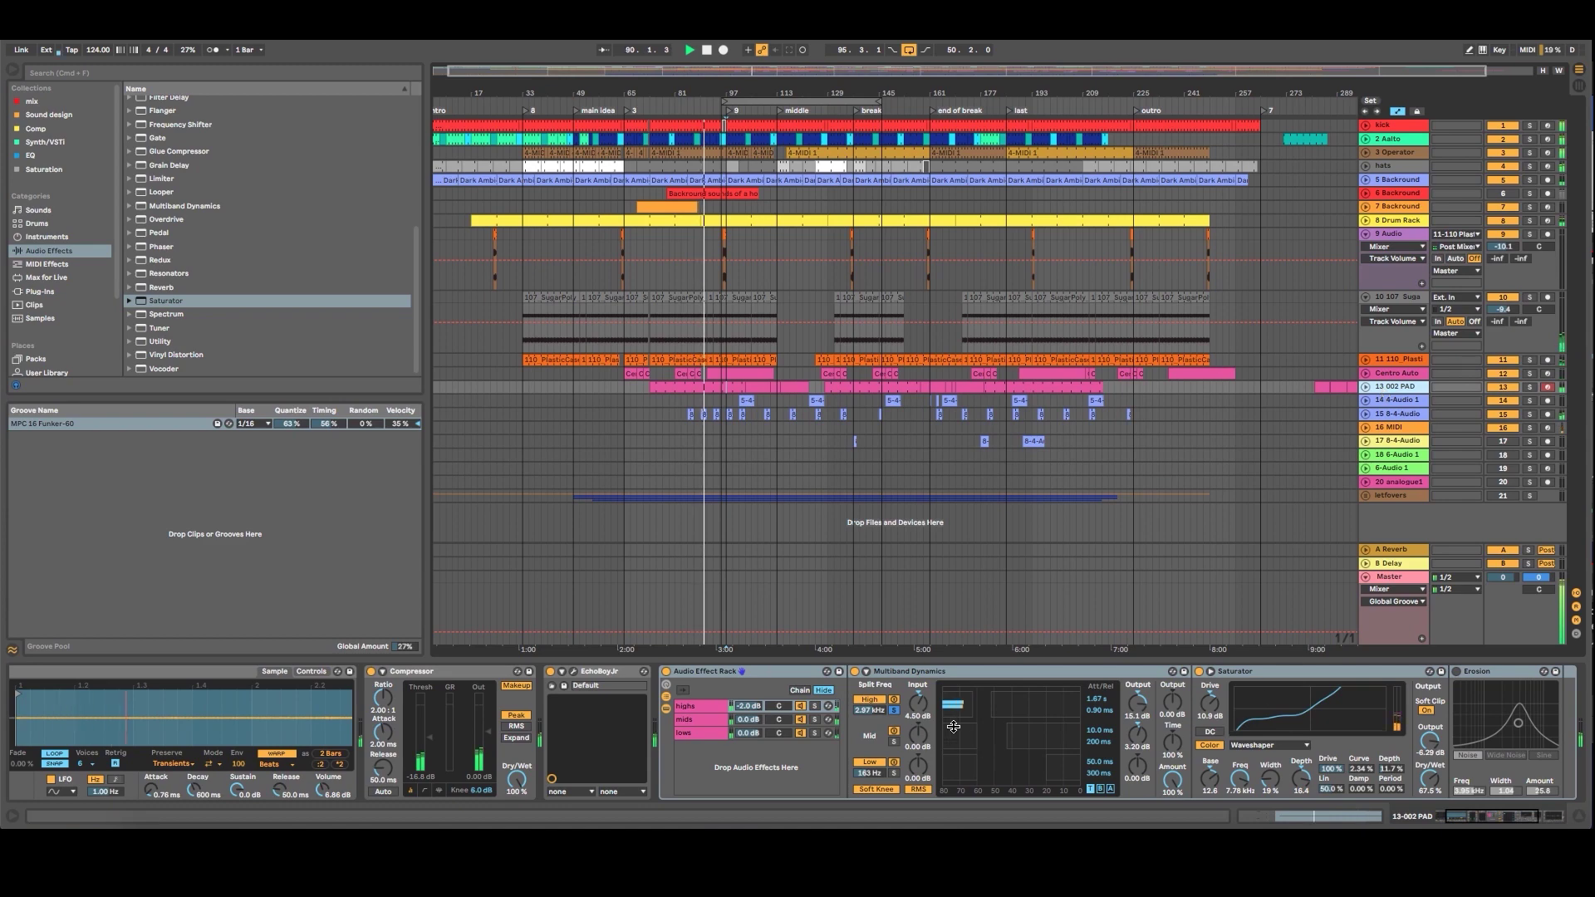
{"action": "left_click", "coordinate": [687, 719]}
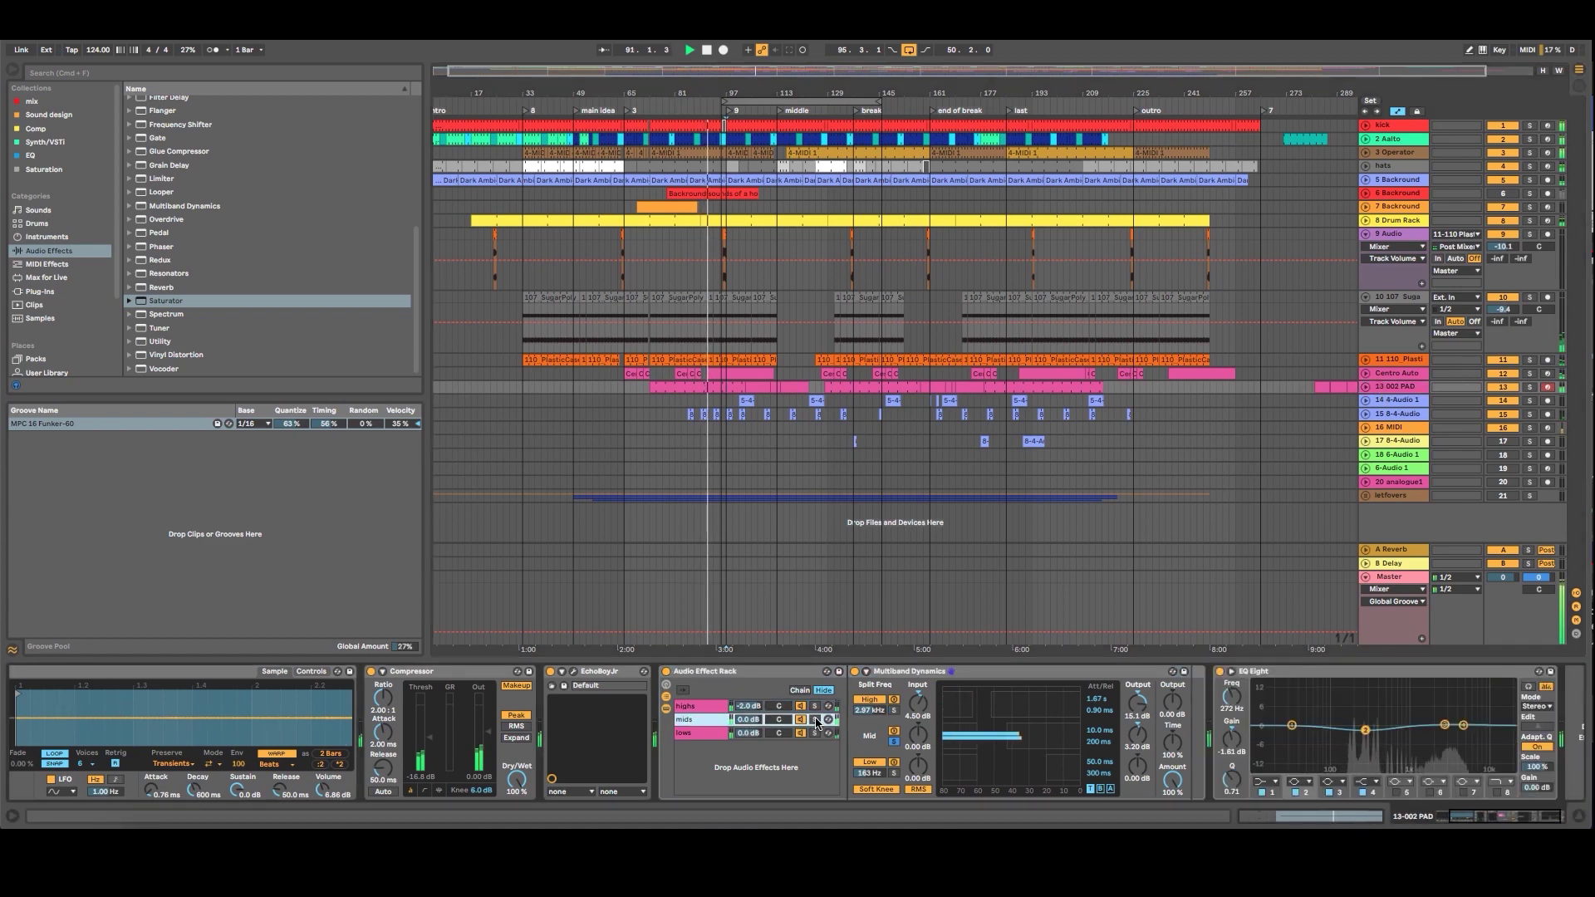
{"action": "left_click", "coordinate": [1529, 387]}
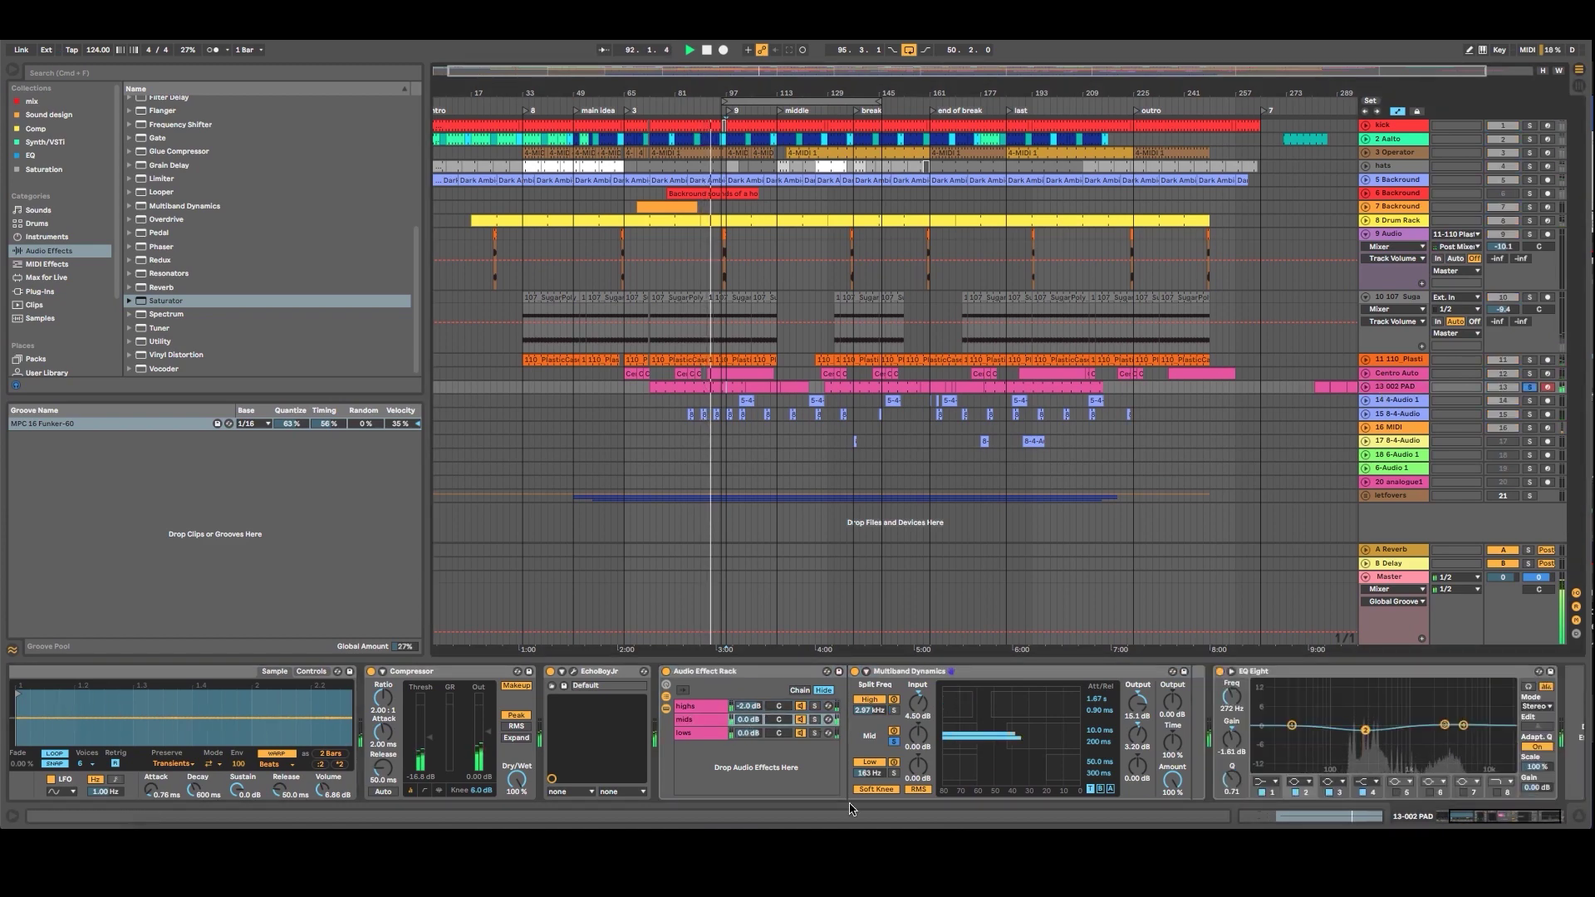
{"action": "left_click", "coordinate": [814, 719]}
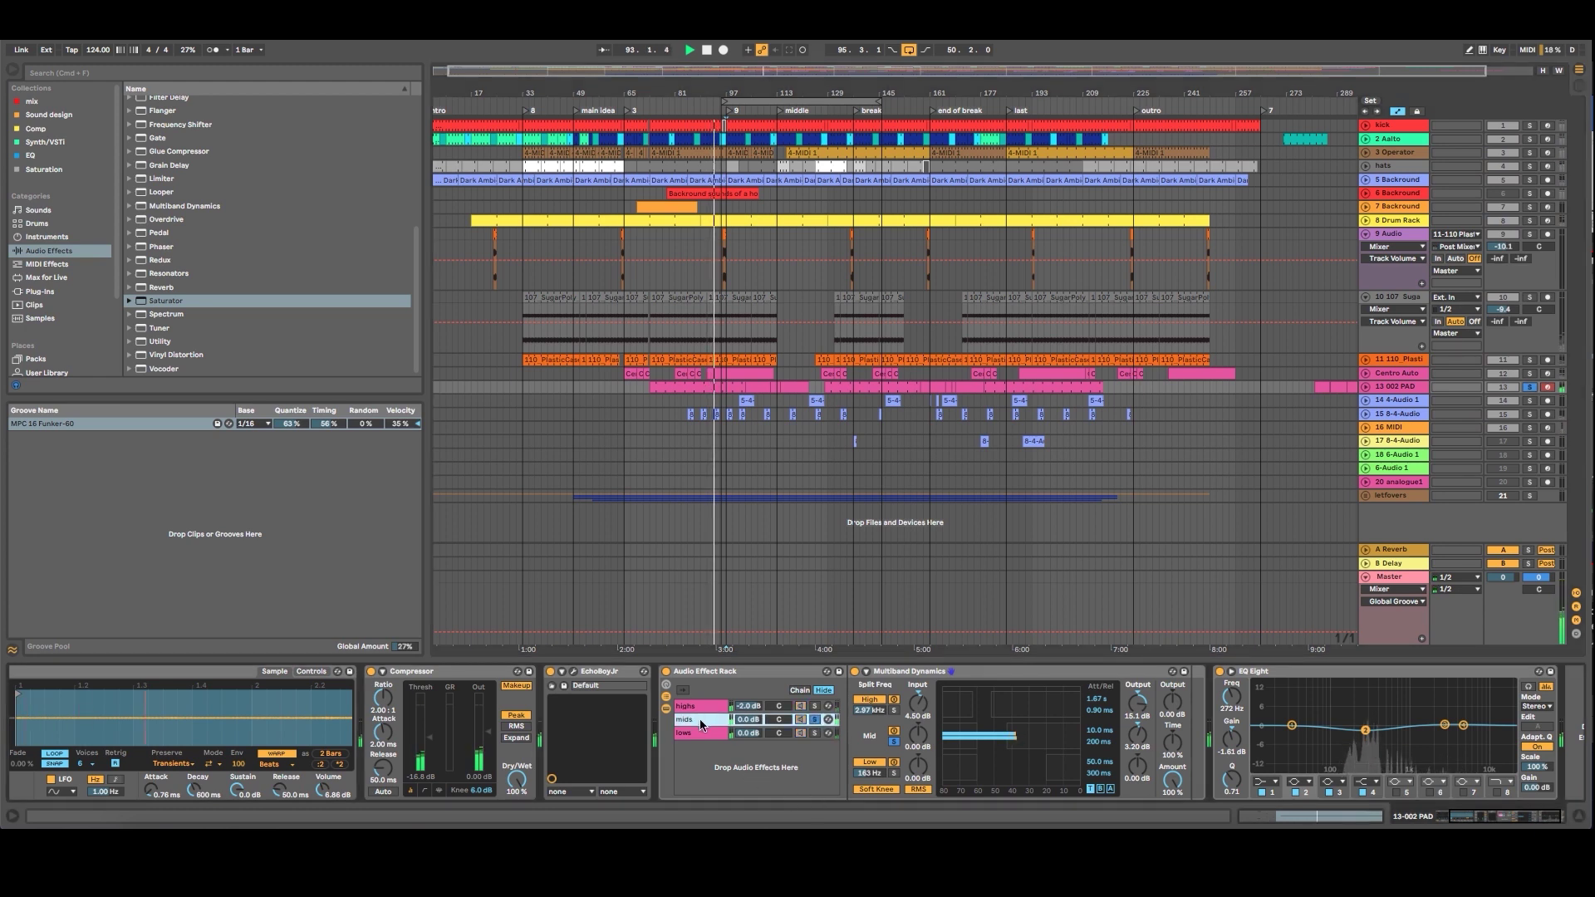
Insert a Reverb after Multiband Dynamics in the mids chain, adjust its output levels, and turn off its input Hi Cut filter.
{"action": "left_click", "coordinate": [942, 691]}
{"action": "left_click", "coordinate": [166, 288]}
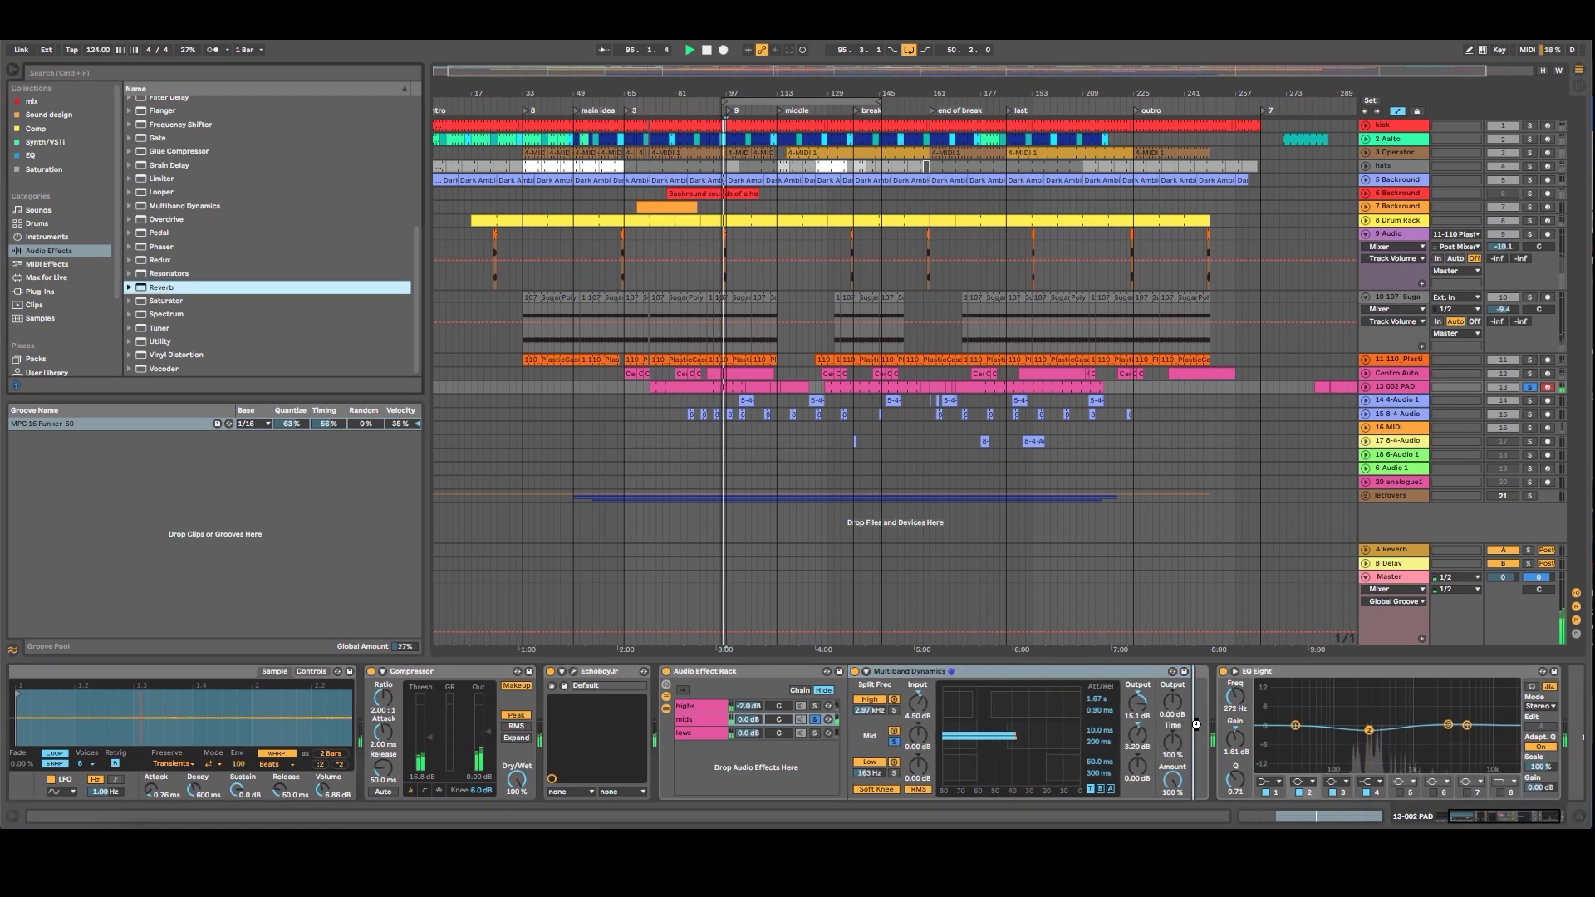
{"action": "key", "text": "Return"}
{"action": "left_click_drag", "start_coordinate": [1526, 739], "coordinate": [1527, 747]}
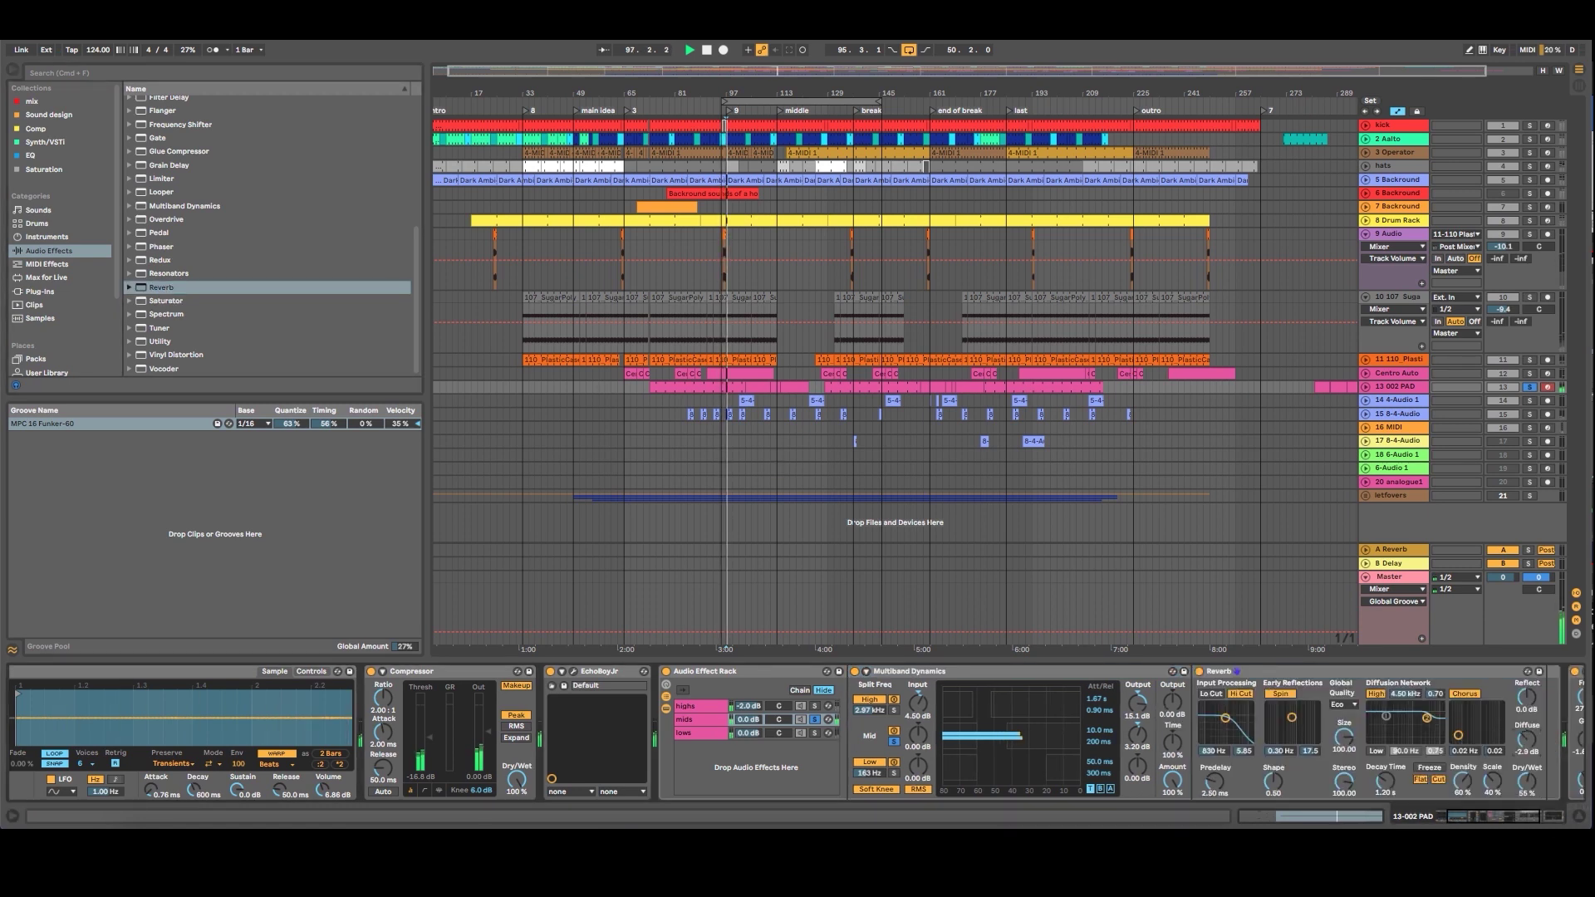
{"action": "left_click", "coordinate": [1241, 696]}
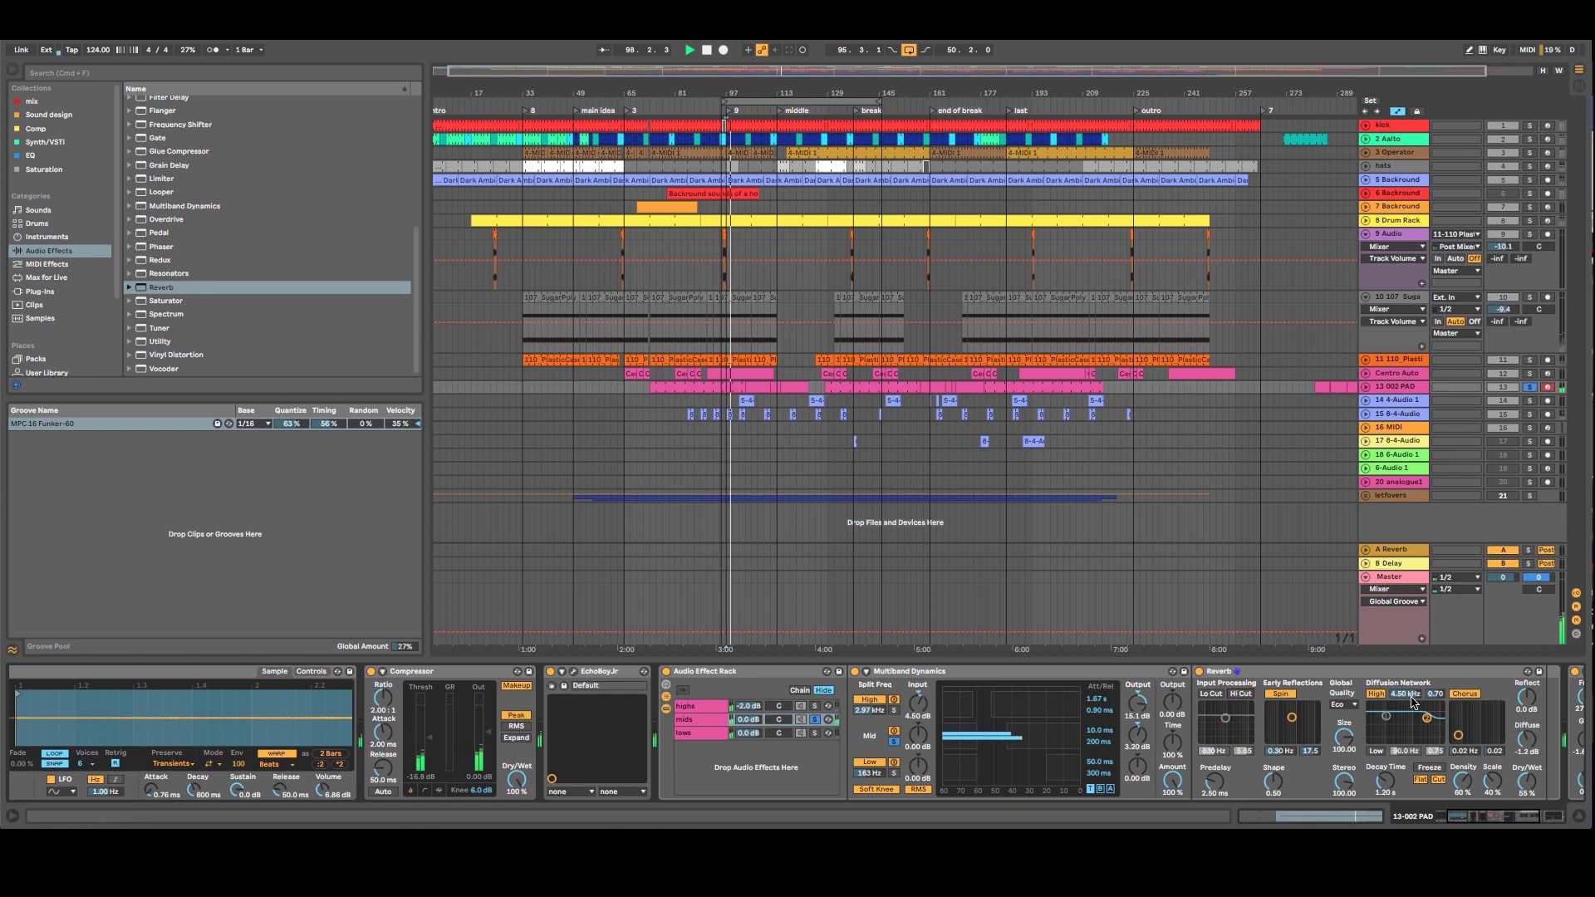
Turn off the Reverb's diffusion High filter and early-reflection Spin, and shorten its decay time to 891 ms.
{"action": "left_click", "coordinate": [1376, 694]}
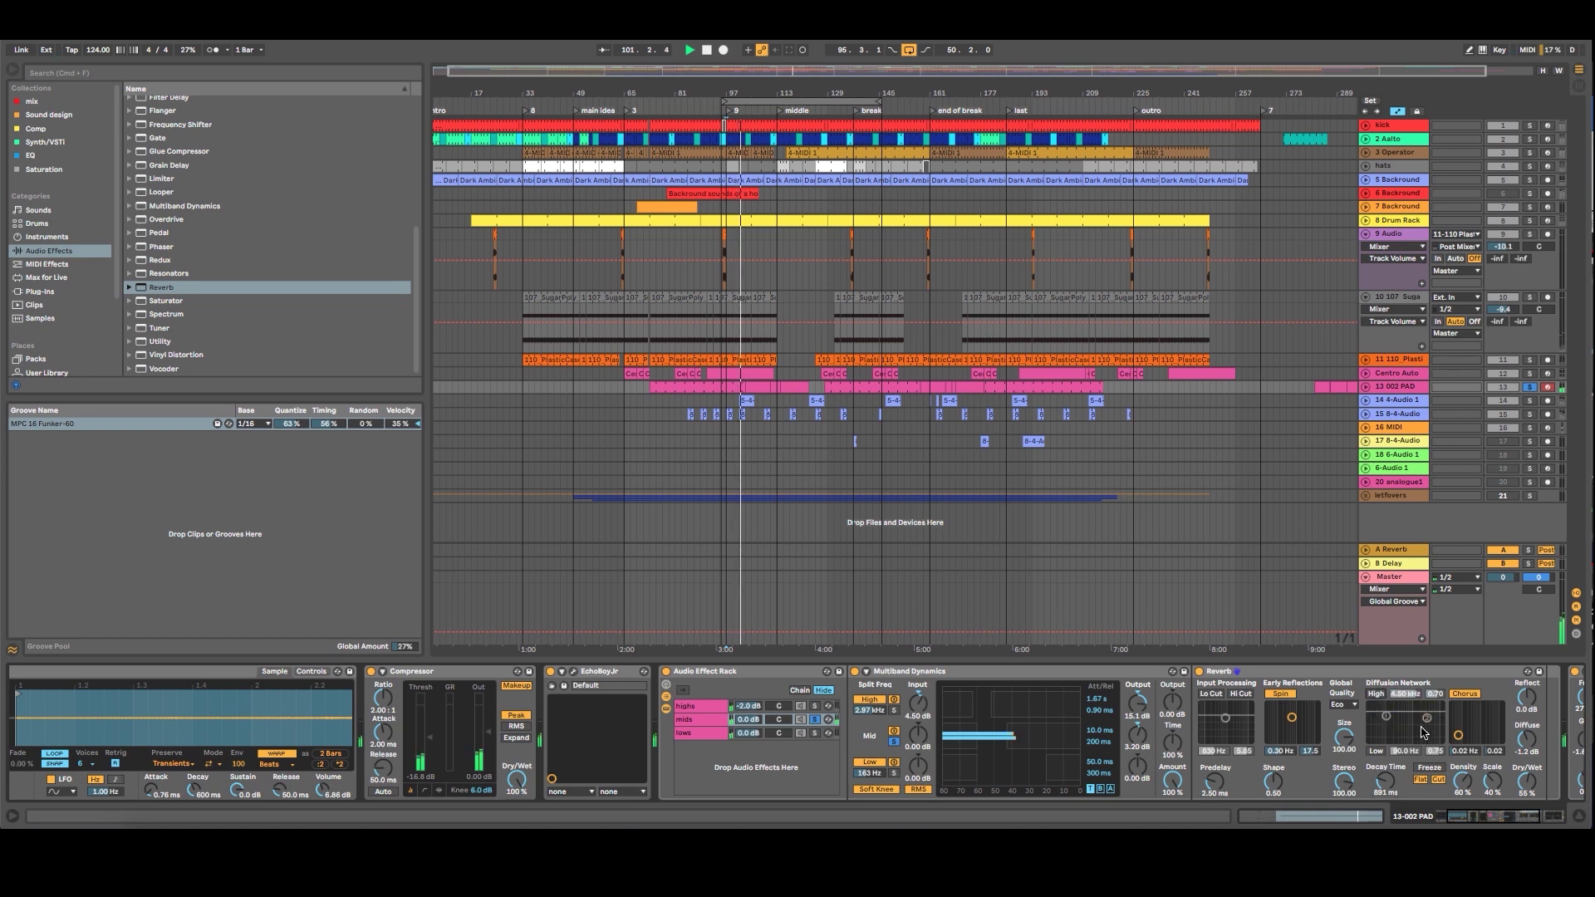
{"action": "left_click", "coordinate": [1283, 694]}
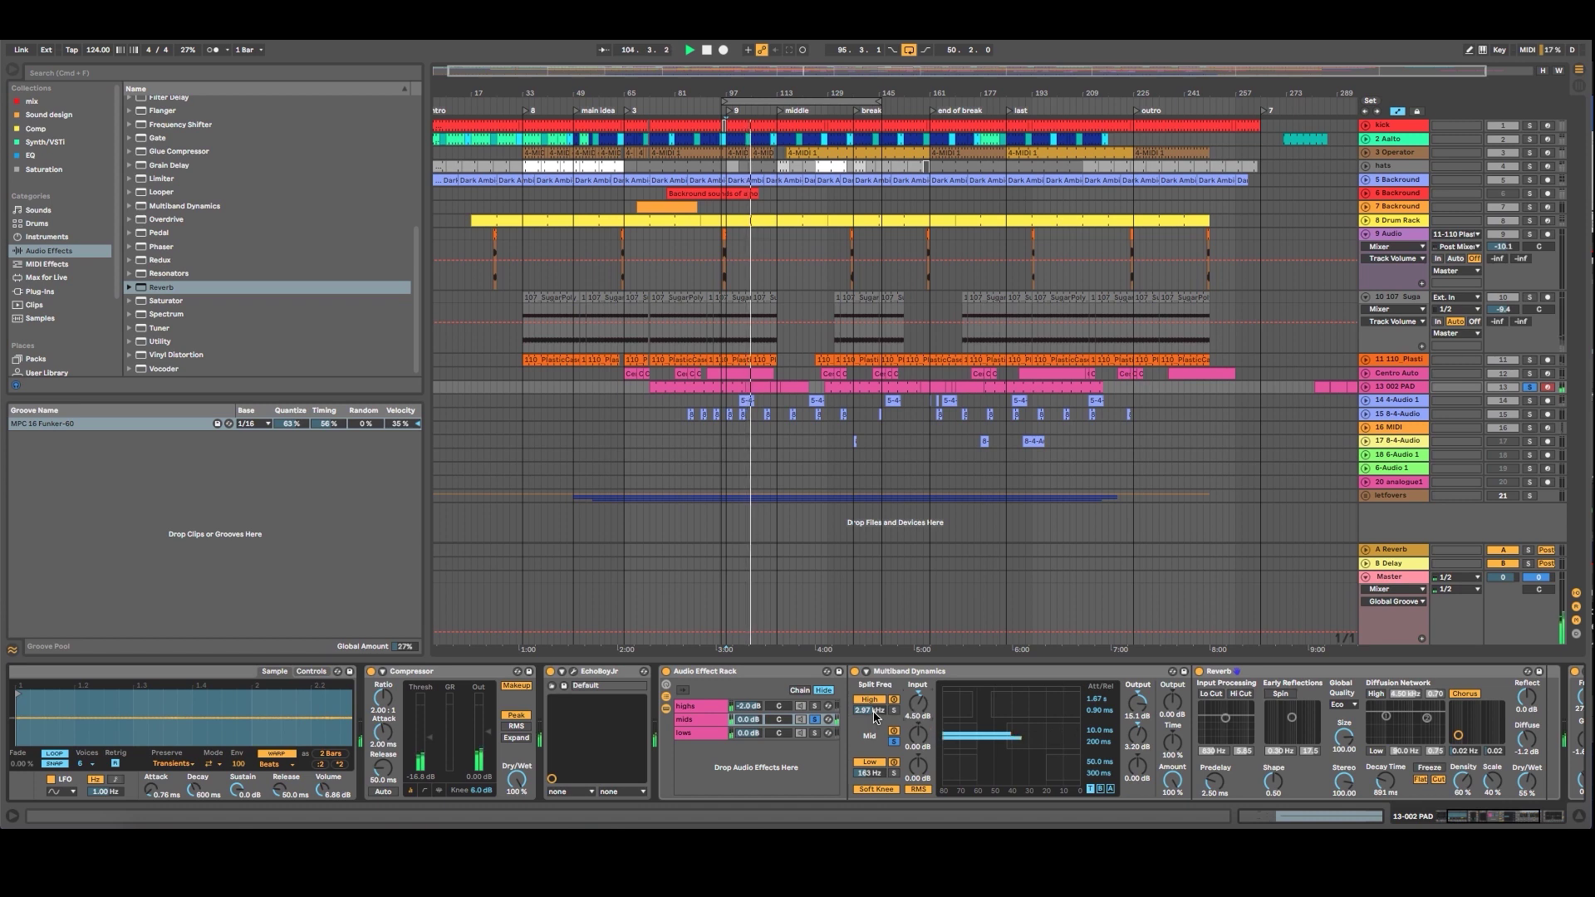
In the mids Multiband Dynamics, set the high split to 4.84 kHz, lower the low split, and set high and low input gains to -11.9 and 13.1 dB.
{"action": "left_click_drag", "start_coordinate": [869, 711], "coordinate": [869, 689]}
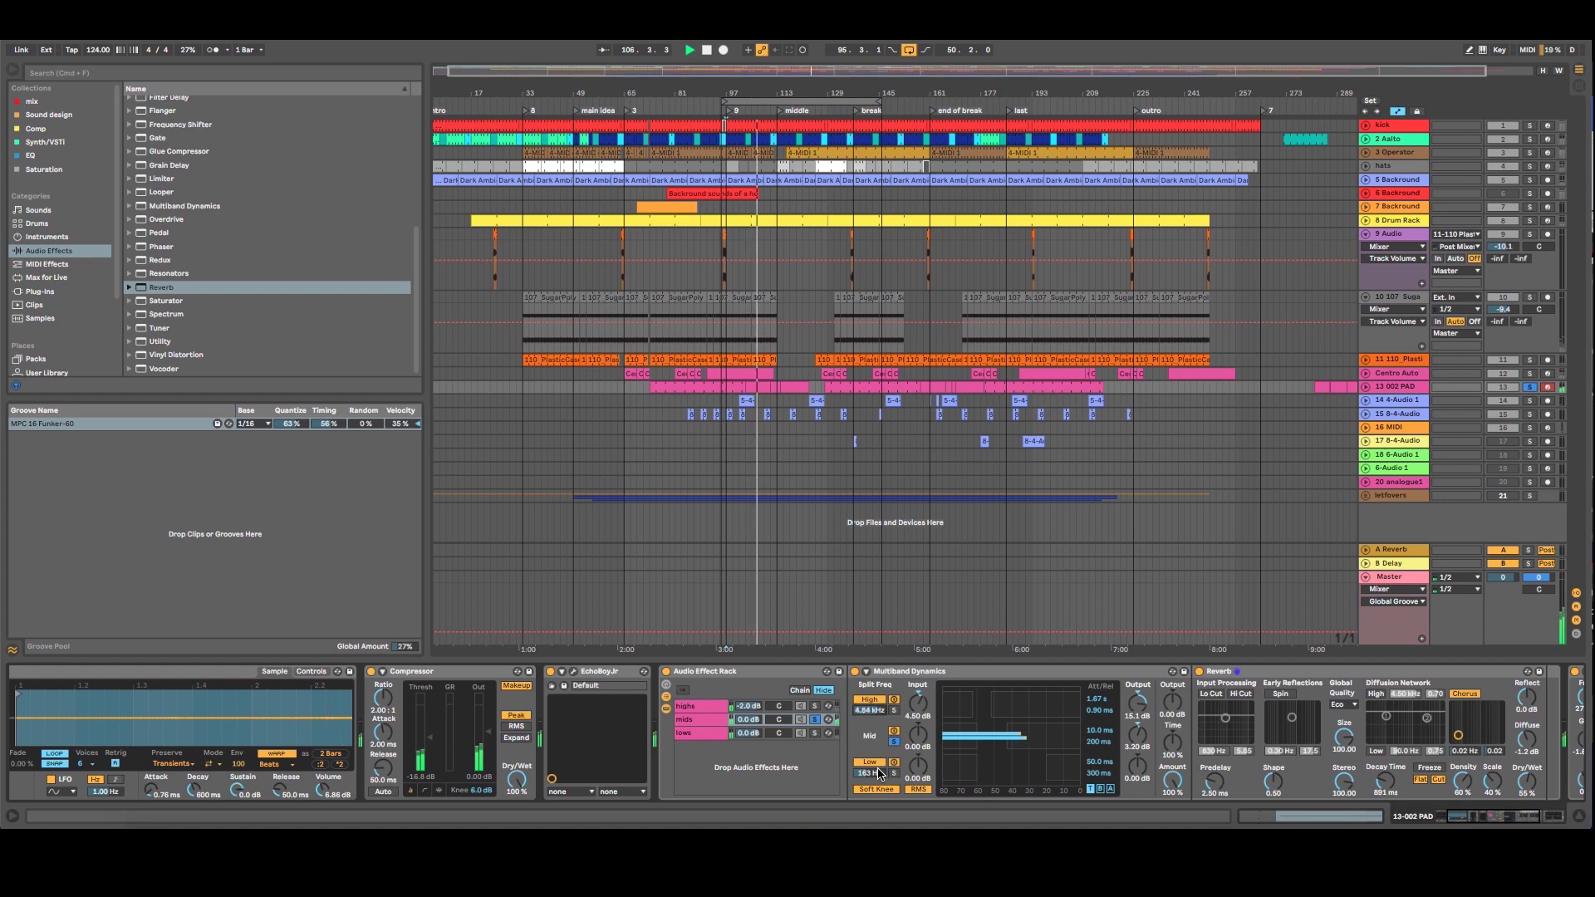
{"action": "left_click_drag", "start_coordinate": [879, 774], "coordinate": [879, 784]}
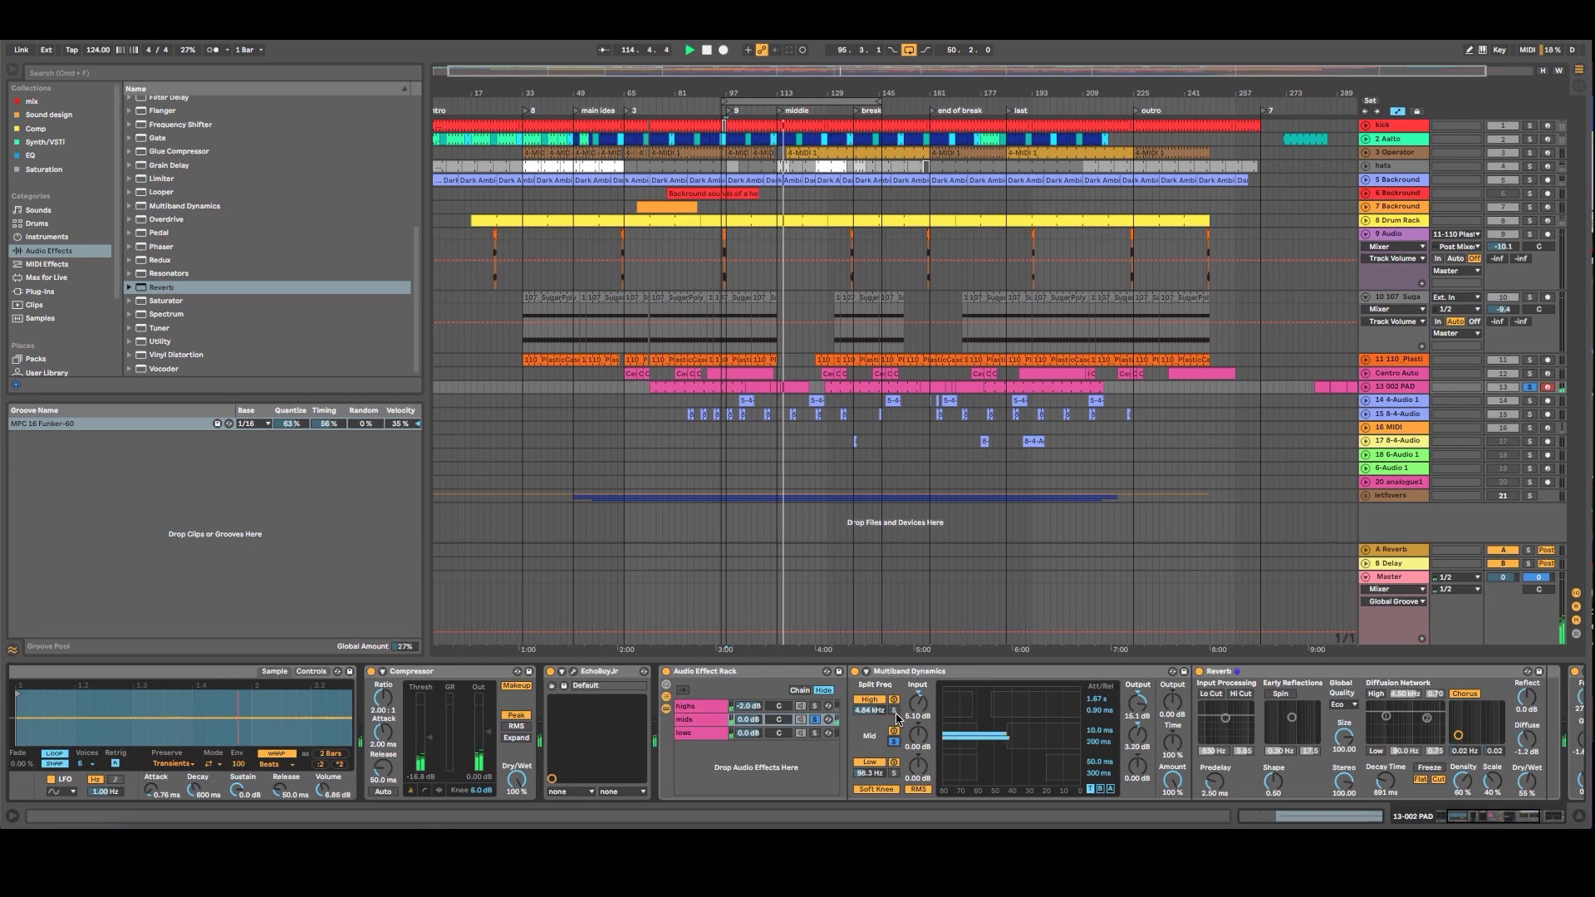
{"action": "left_click", "coordinate": [895, 763]}
{"action": "left_click_drag", "start_coordinate": [920, 711], "coordinate": [920, 740]}
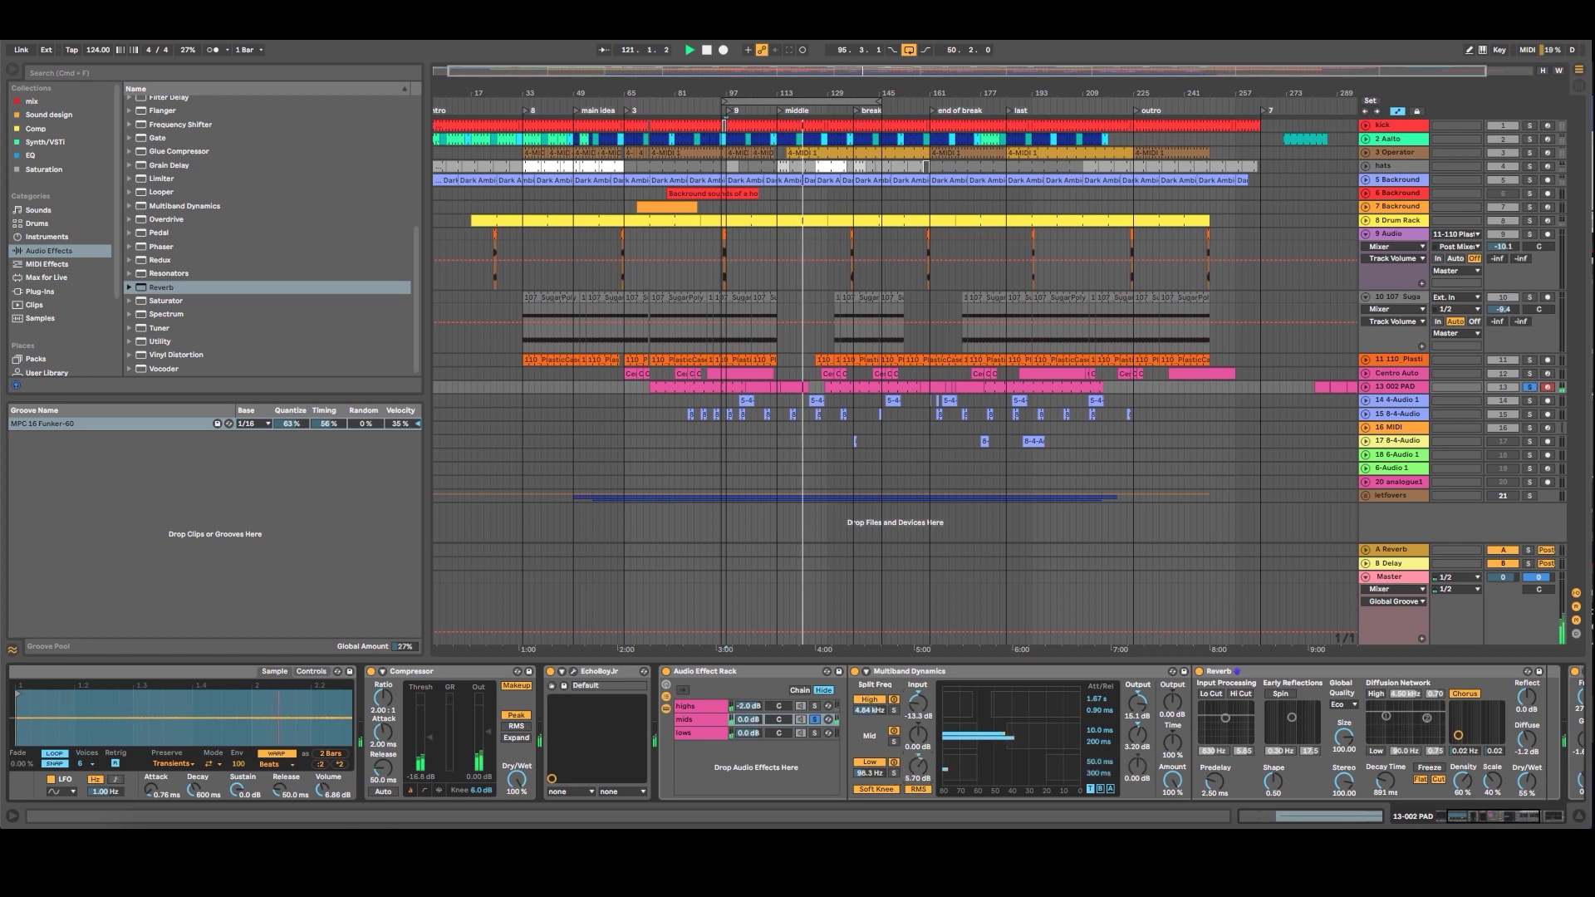
{"action": "left_click_drag", "start_coordinate": [917, 764], "coordinate": [917, 714]}
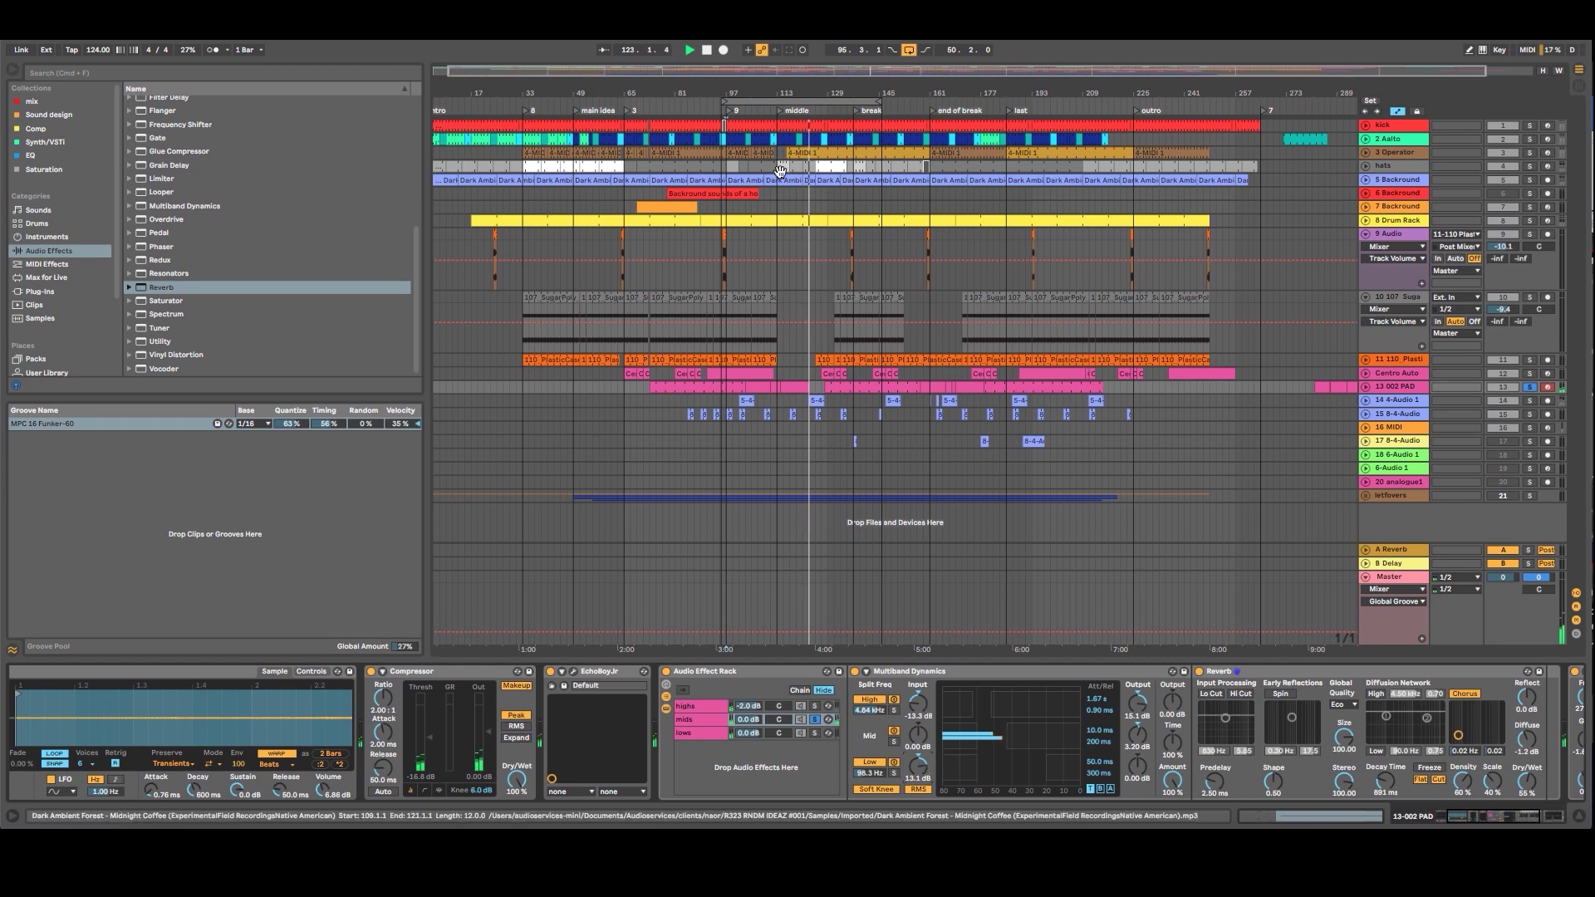
{"action": "left_click", "coordinate": [730, 119]}
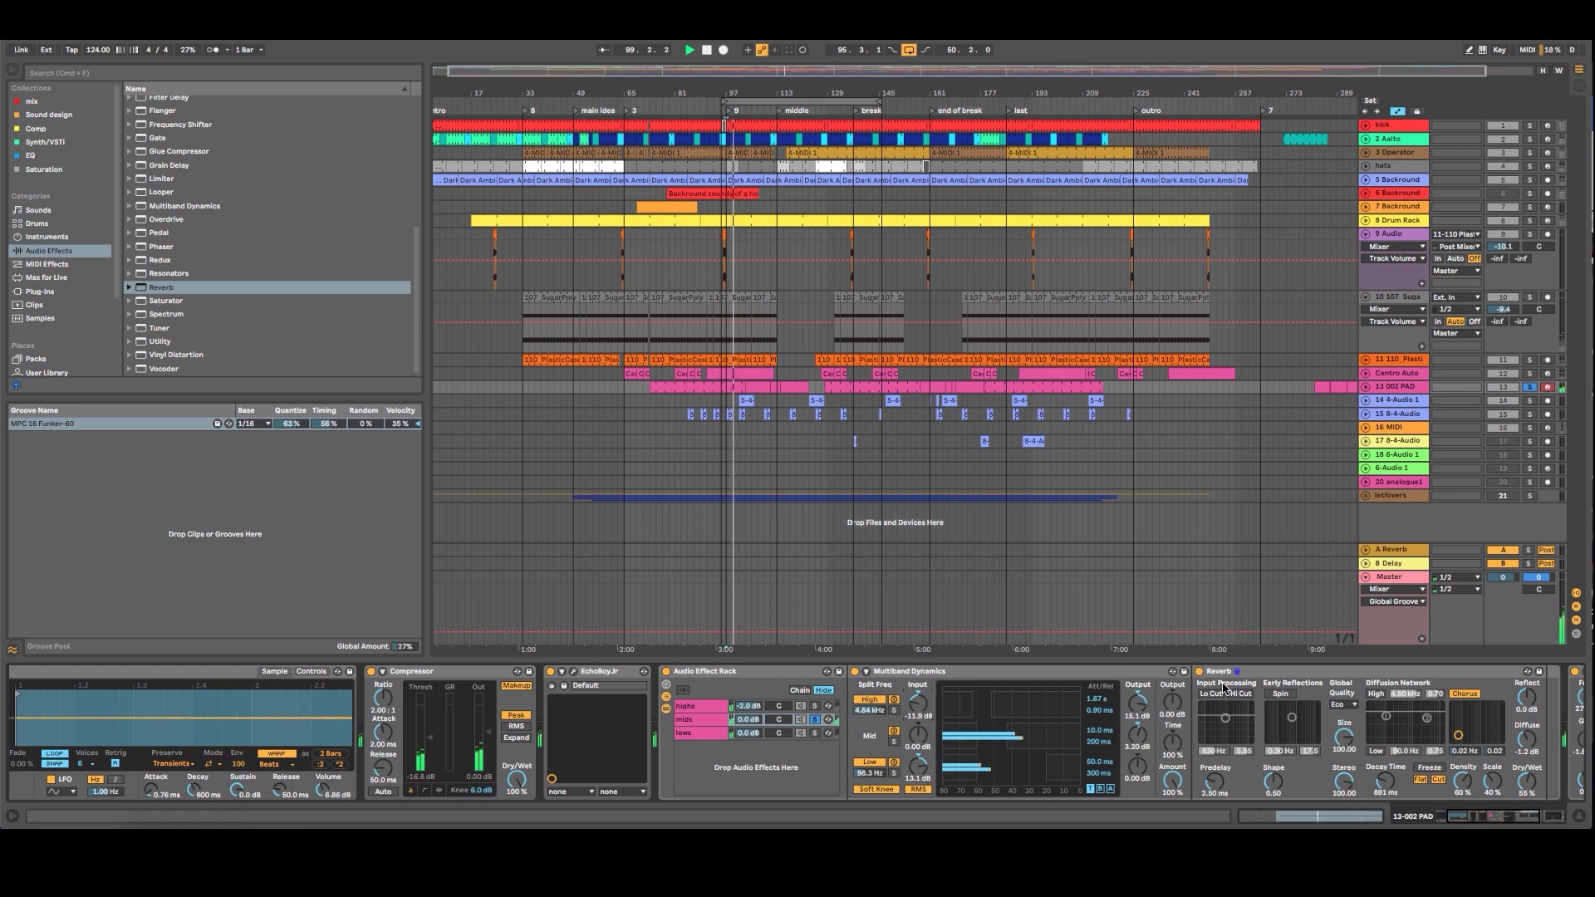
Replace the Reverb in the mids chain with Convolution Reverb Pro, searching the Max for Live audio effects for "con".
{"action": "left_click", "coordinate": [1198, 671]}
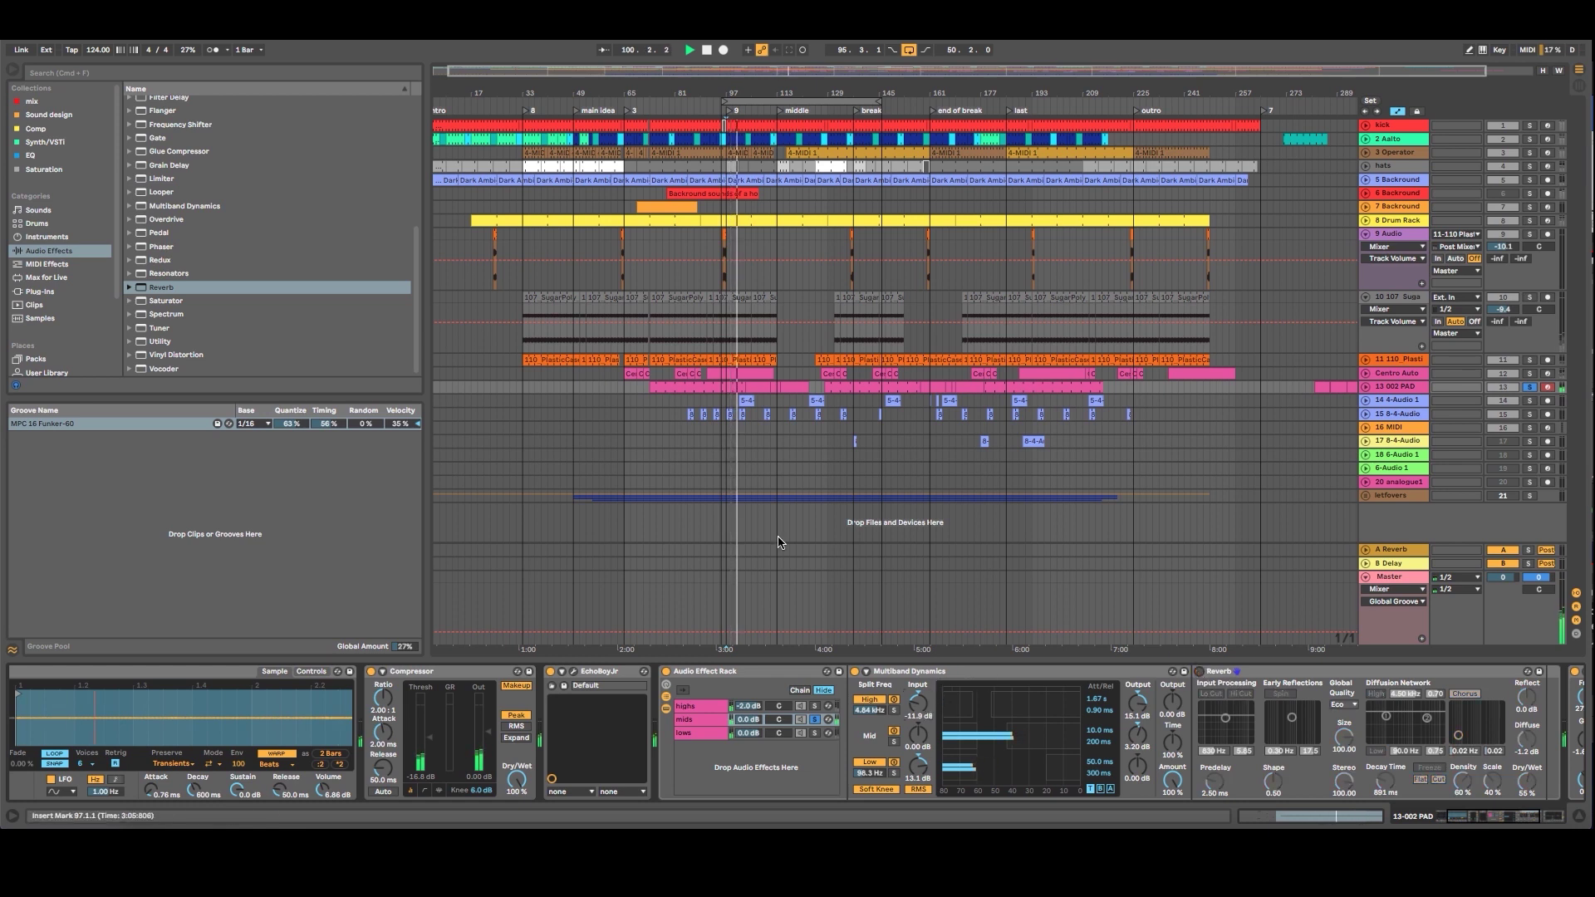
{"action": "scroll", "coordinate": [235, 331], "scroll_direction": "up", "scroll_amount": 3}
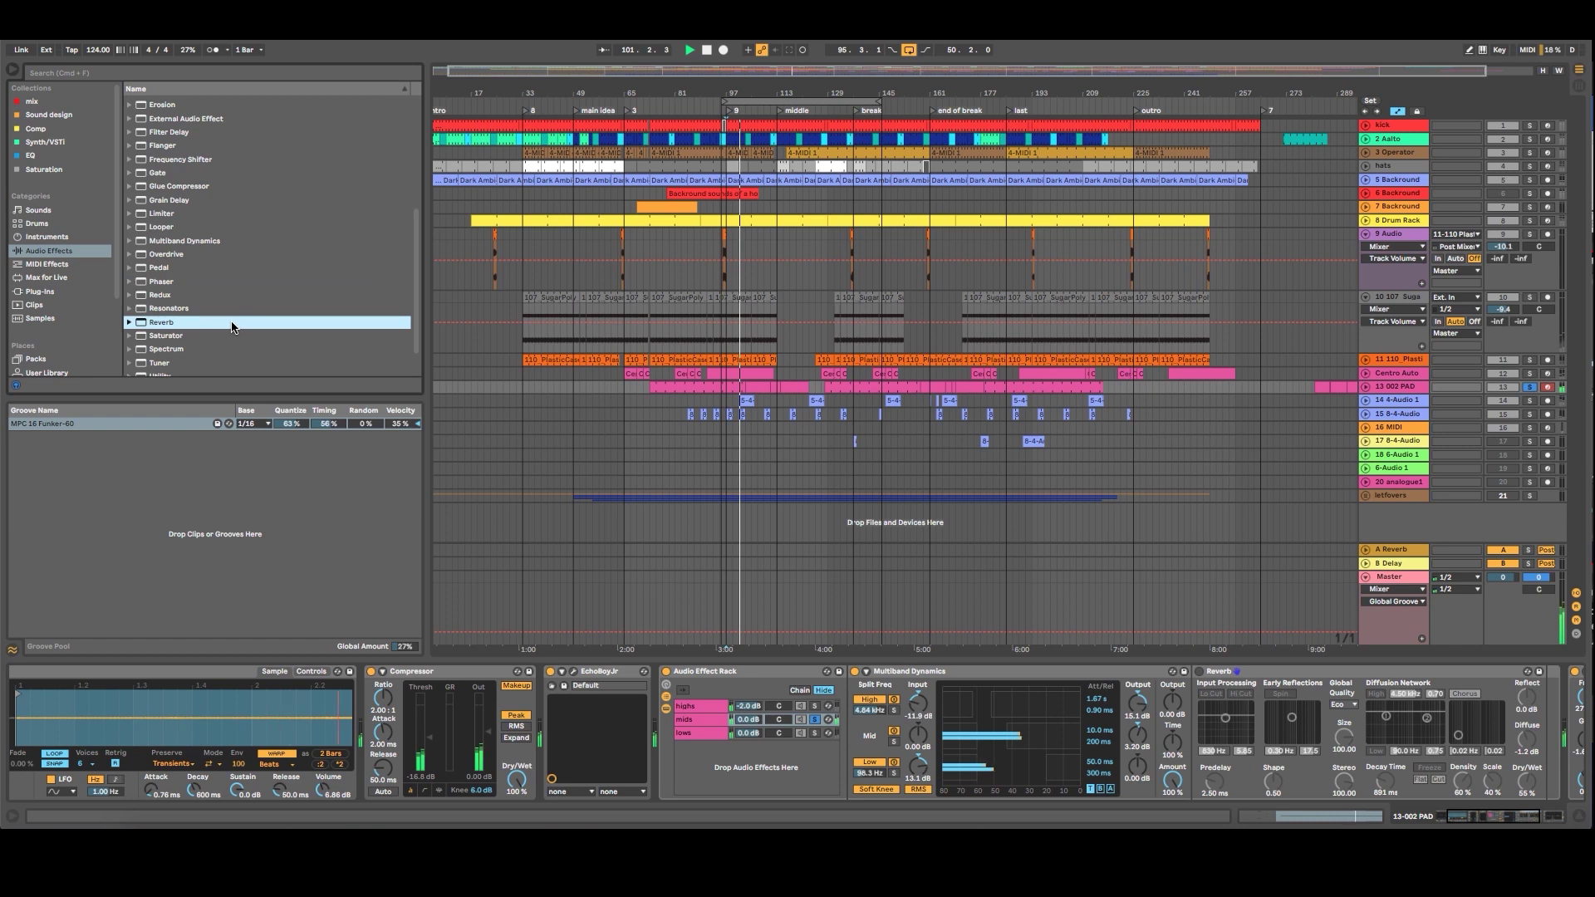
{"action": "left_click", "coordinate": [91, 288]}
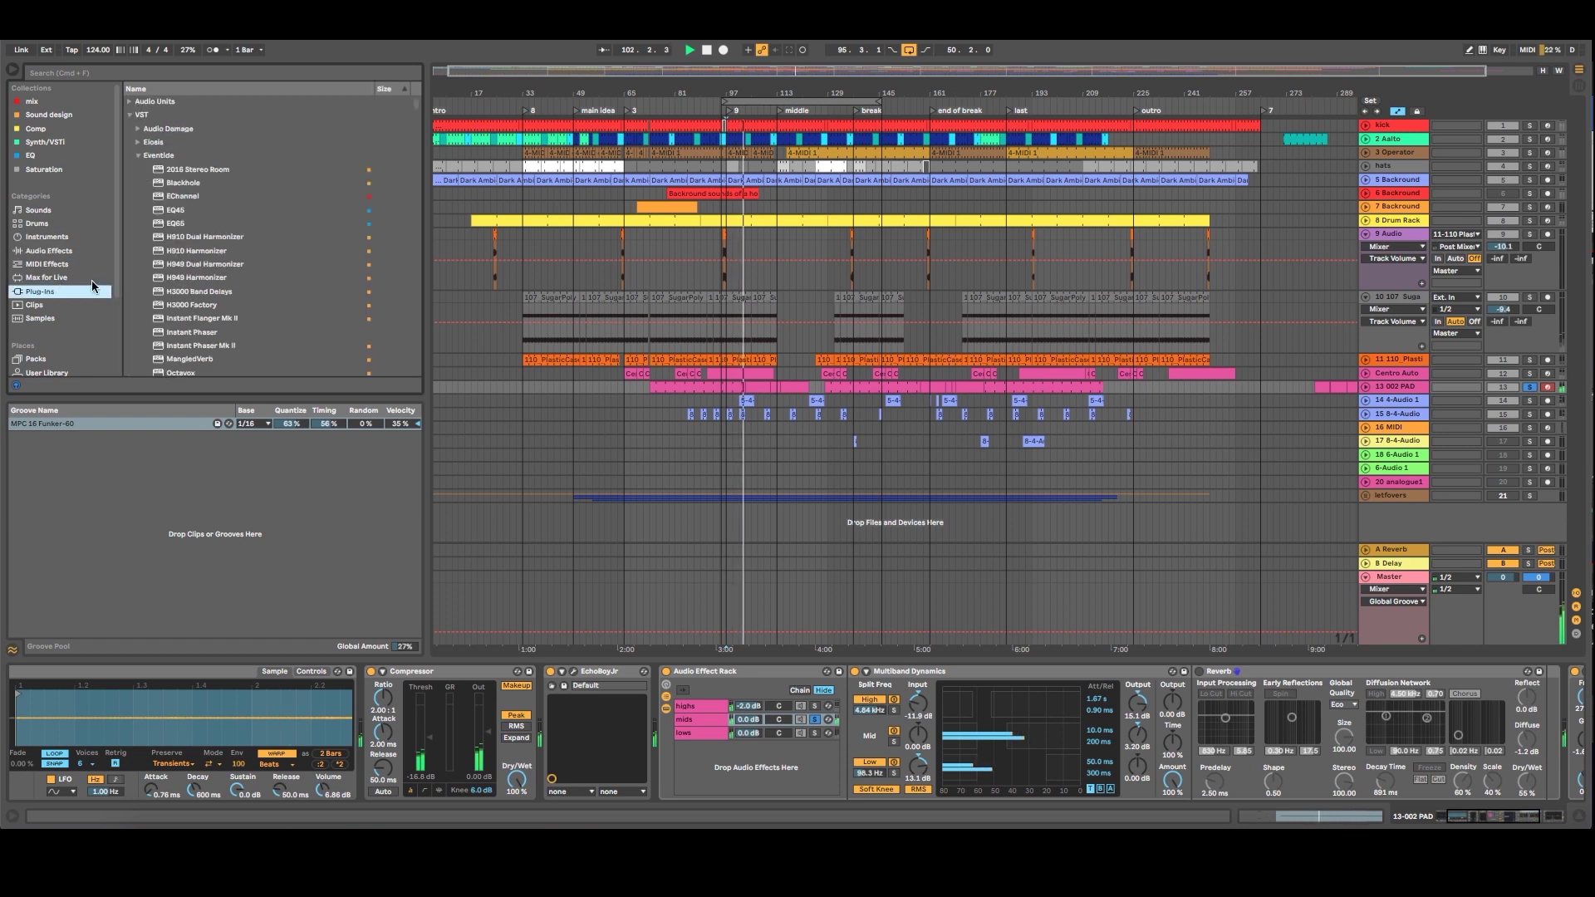
{"action": "left_click", "coordinate": [73, 278]}
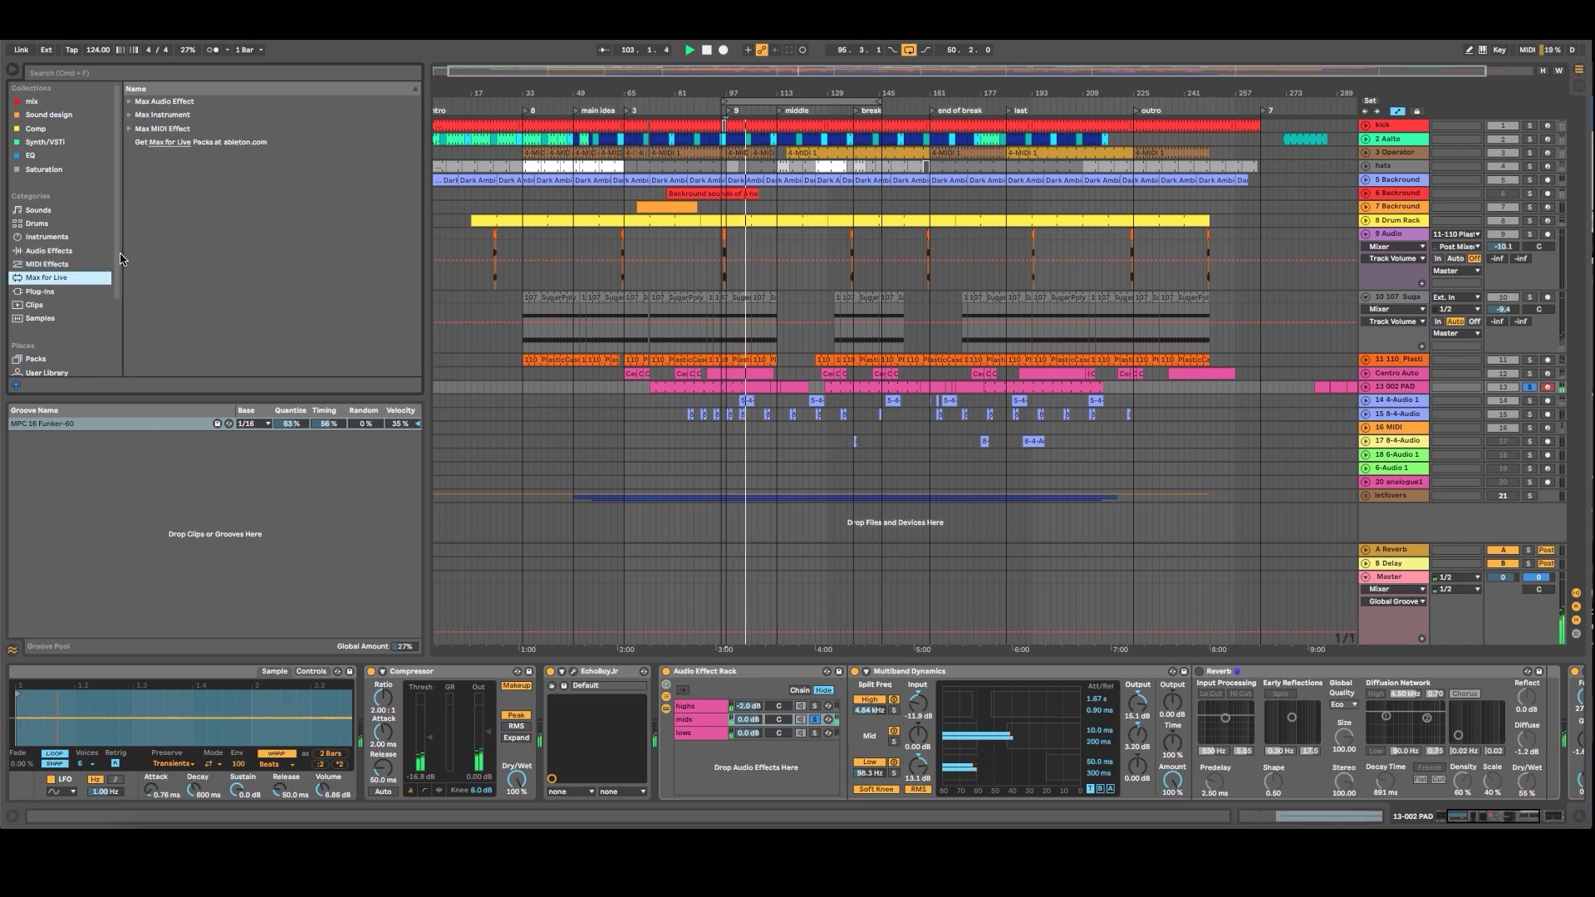
{"action": "left_click", "coordinate": [149, 74]}
{"action": "type", "text": "con"}
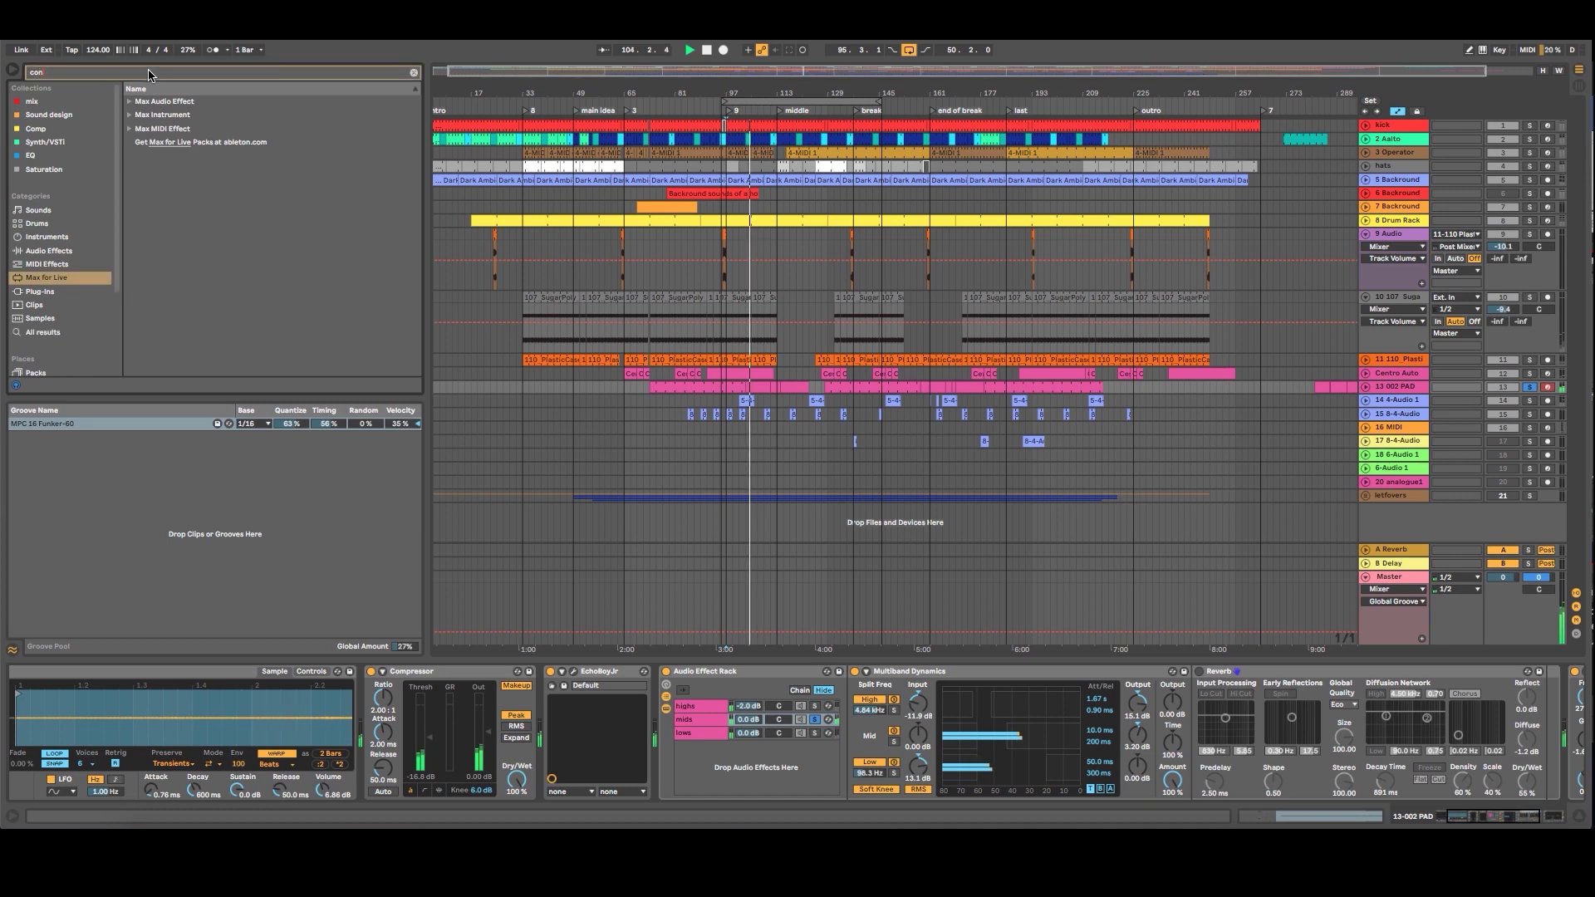
{"action": "left_click", "coordinate": [129, 129]}
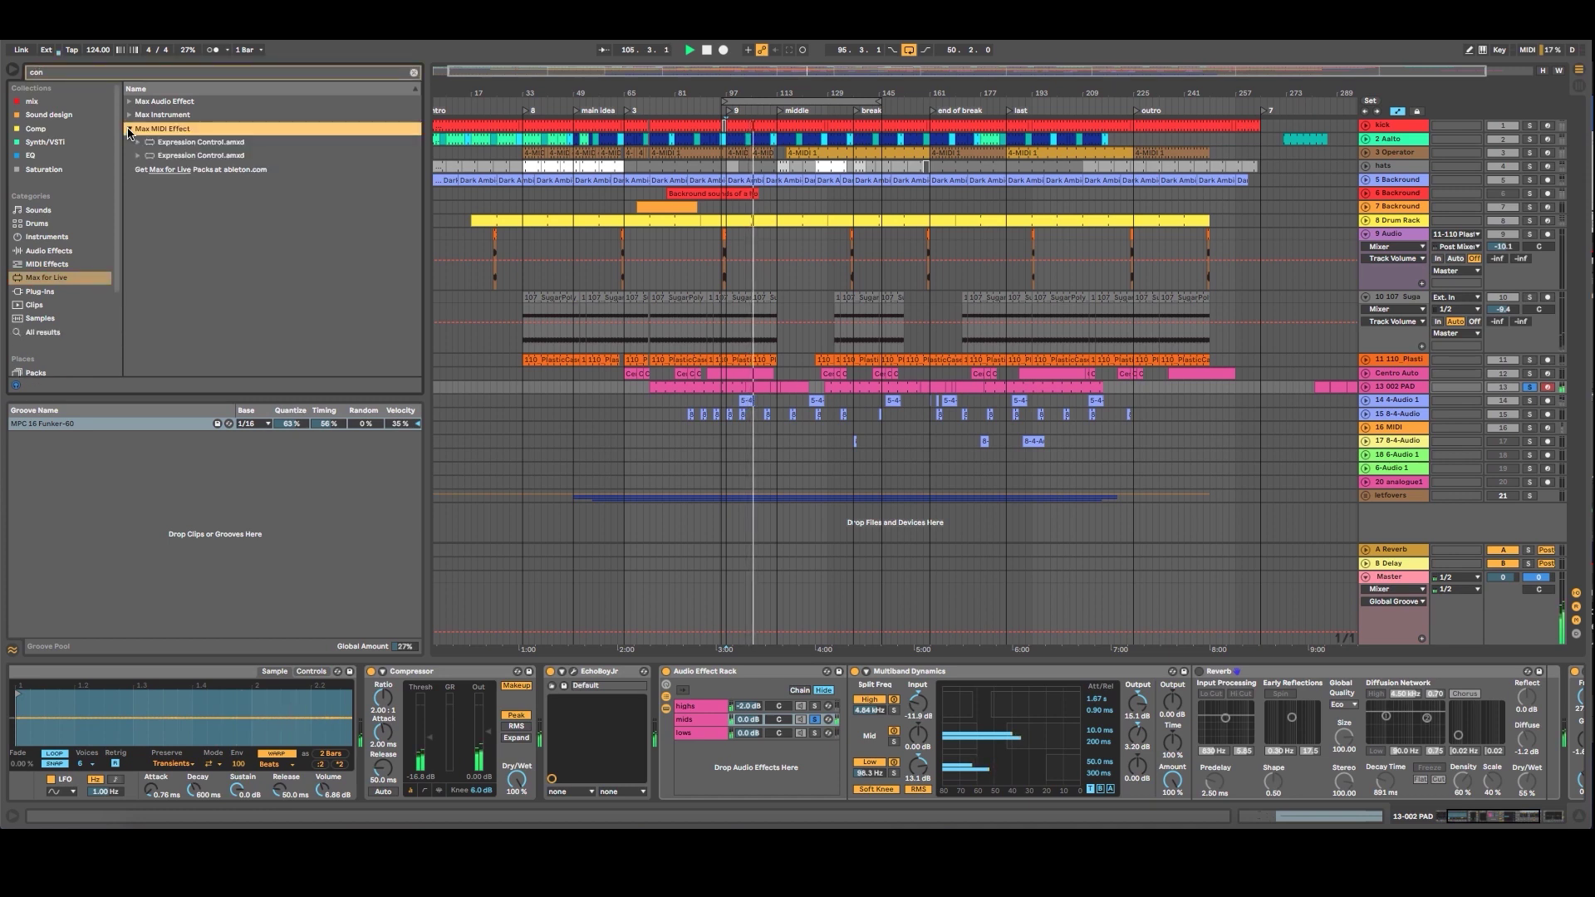
{"action": "left_click", "coordinate": [127, 115]}
{"action": "left_click", "coordinate": [129, 101]}
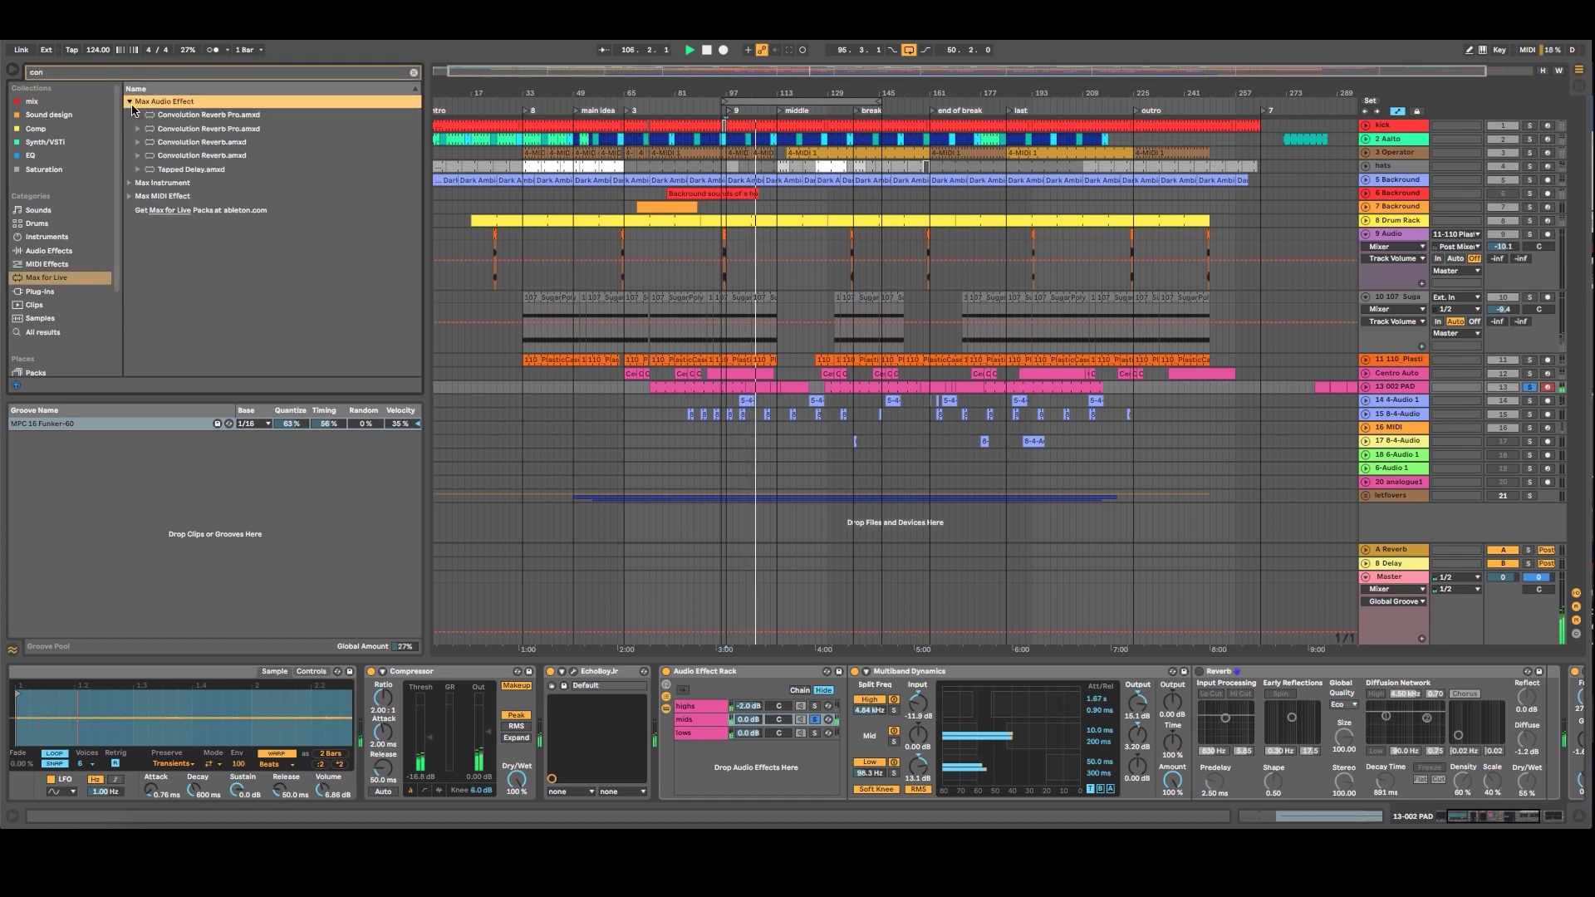
{"action": "left_click", "coordinate": [192, 119]}
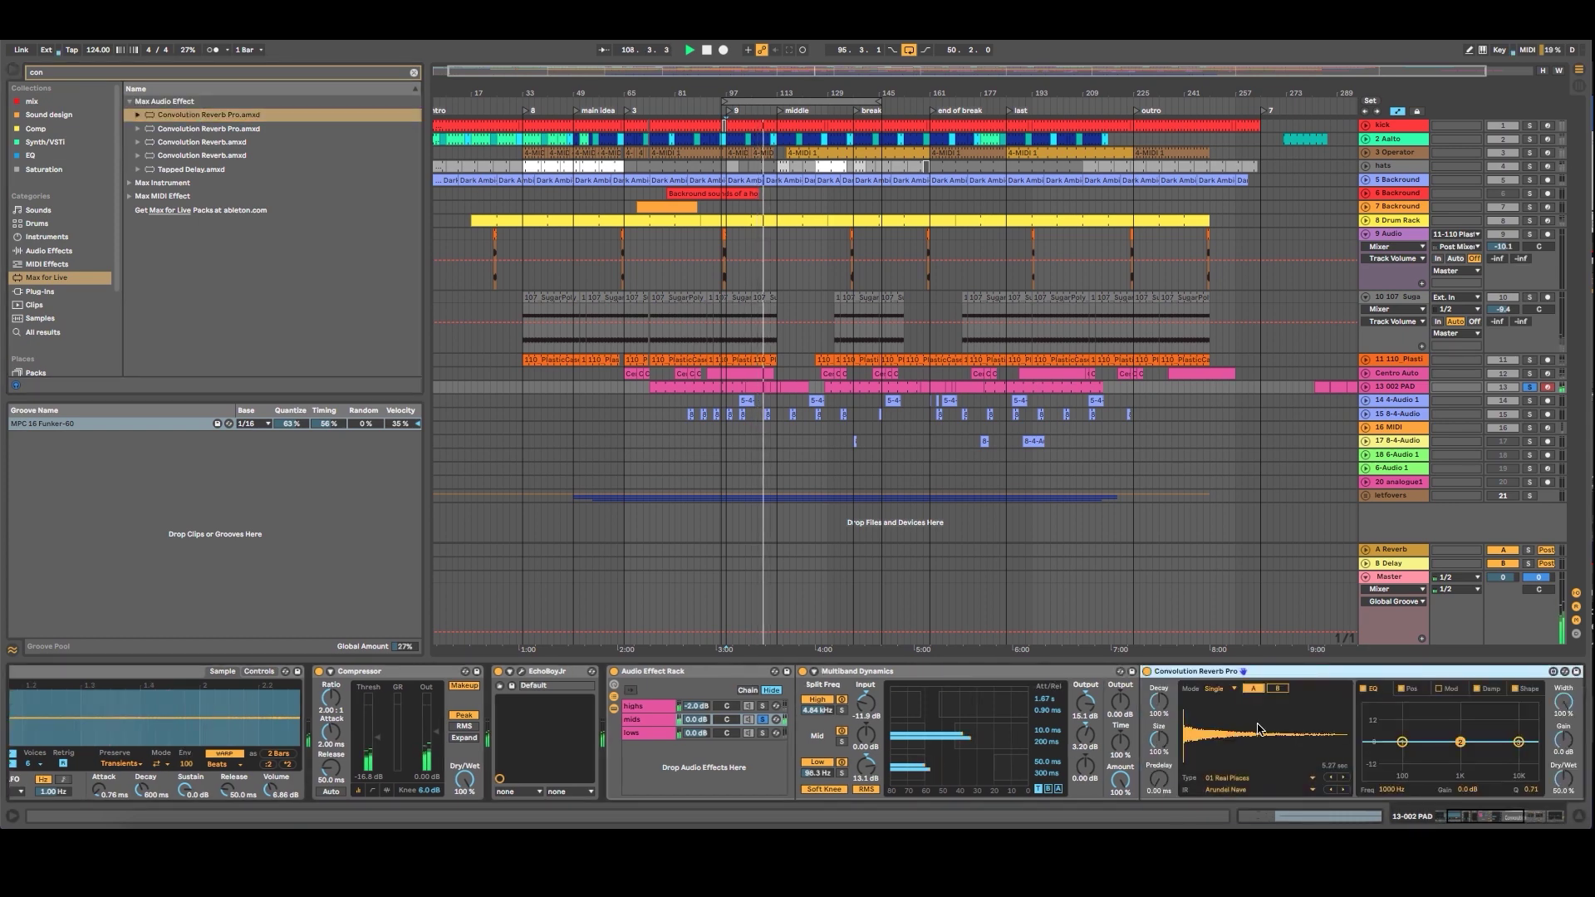
Load the Wood Room Large impulse response in Convolution Reverb Pro, adjust its size, and replay from bar 97.
{"action": "left_click", "coordinate": [1262, 791]}
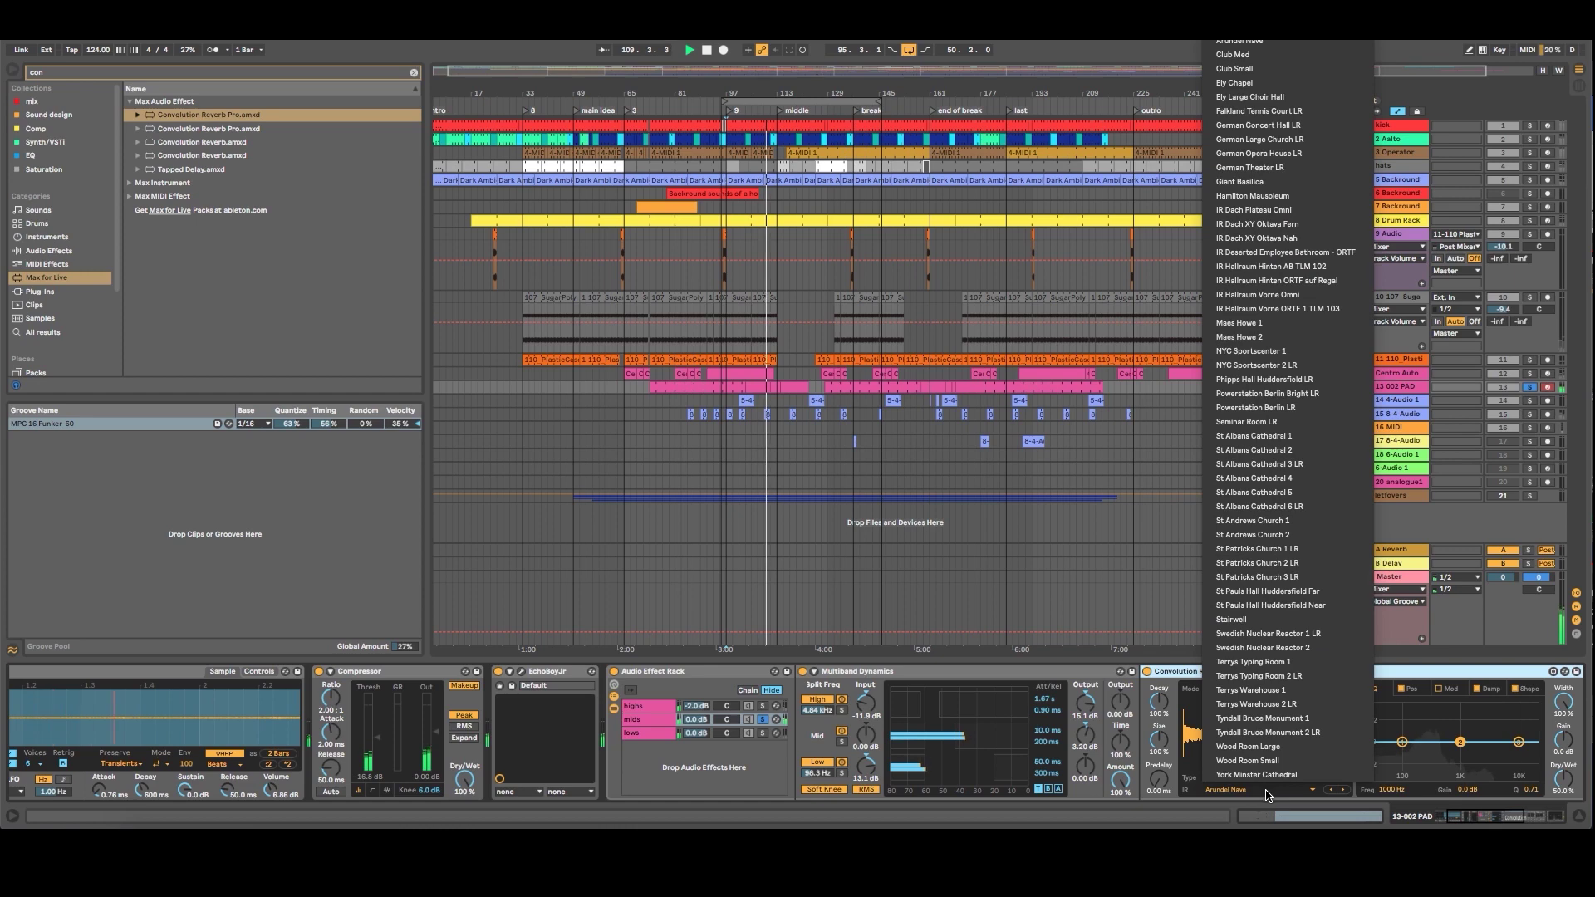
{"action": "left_click", "coordinate": [1247, 745]}
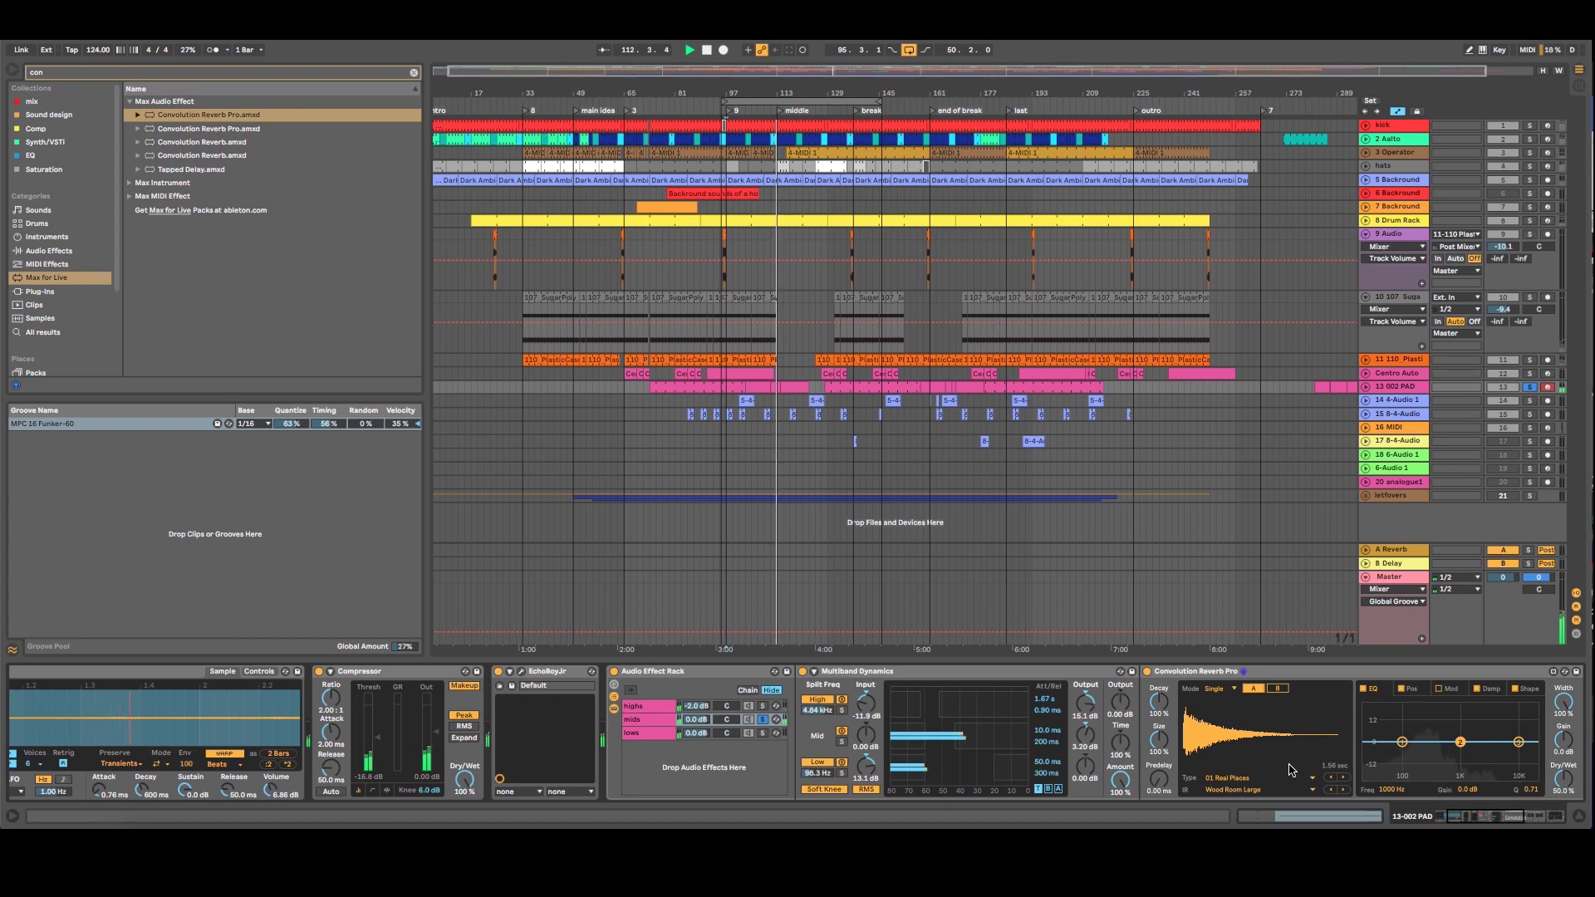
{"action": "mouse_move", "coordinate": [1160, 743]}
{"action": "left_mouse_down"}
{"action": "mouse_move", "coordinate": [1160, 760]}
{"action": "mouse_move", "coordinate": [1166, 735]}
{"action": "left_mouse_up"}
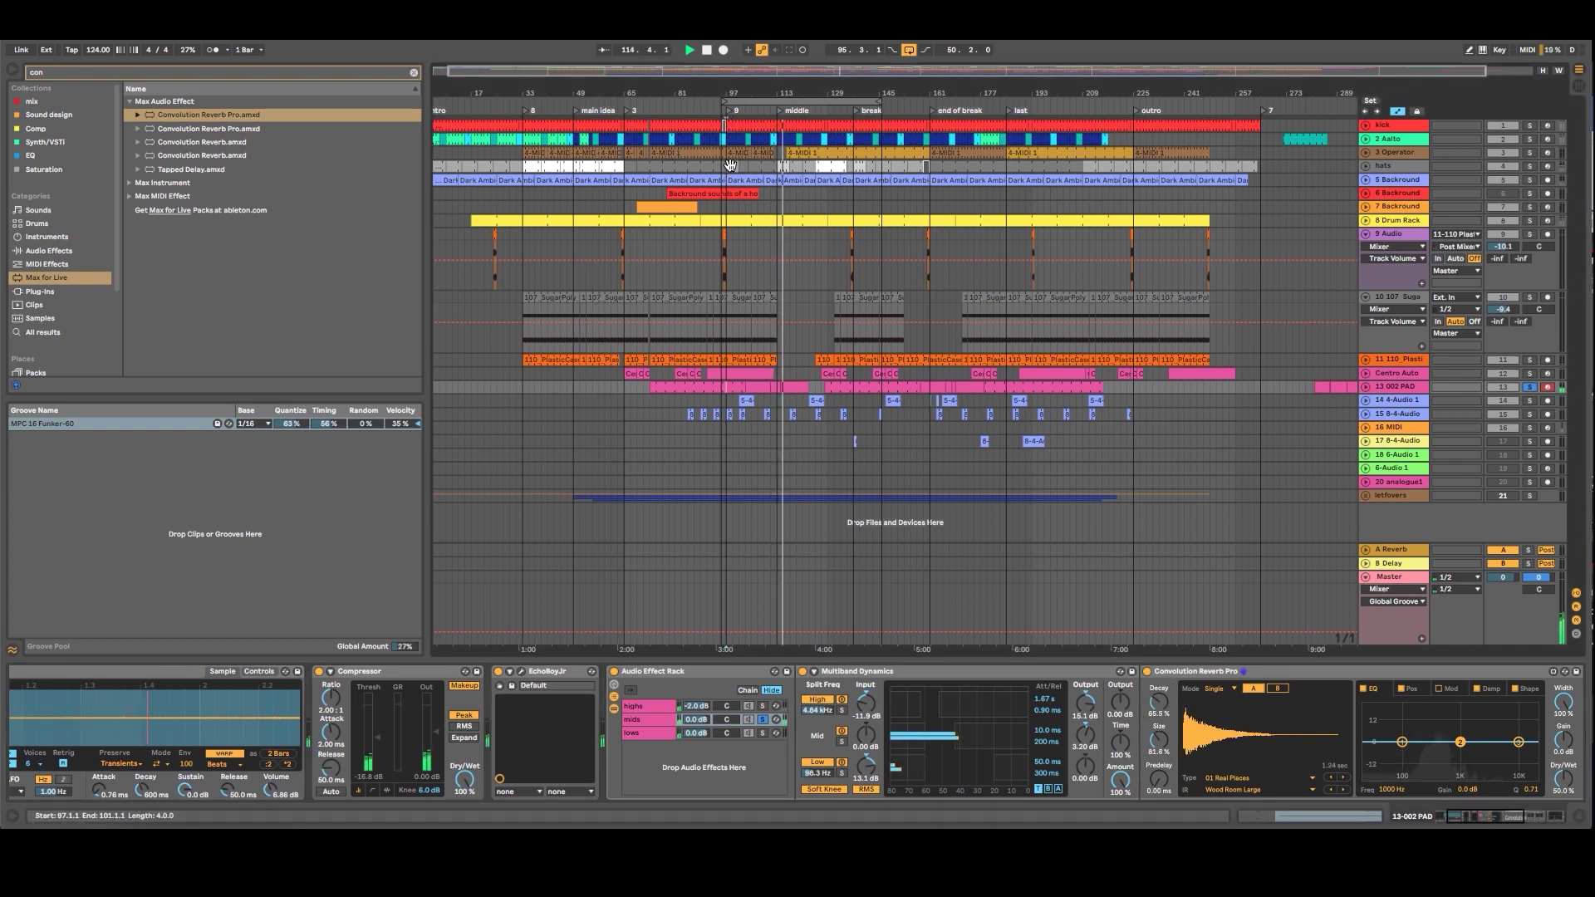
{"action": "left_click", "coordinate": [730, 112]}
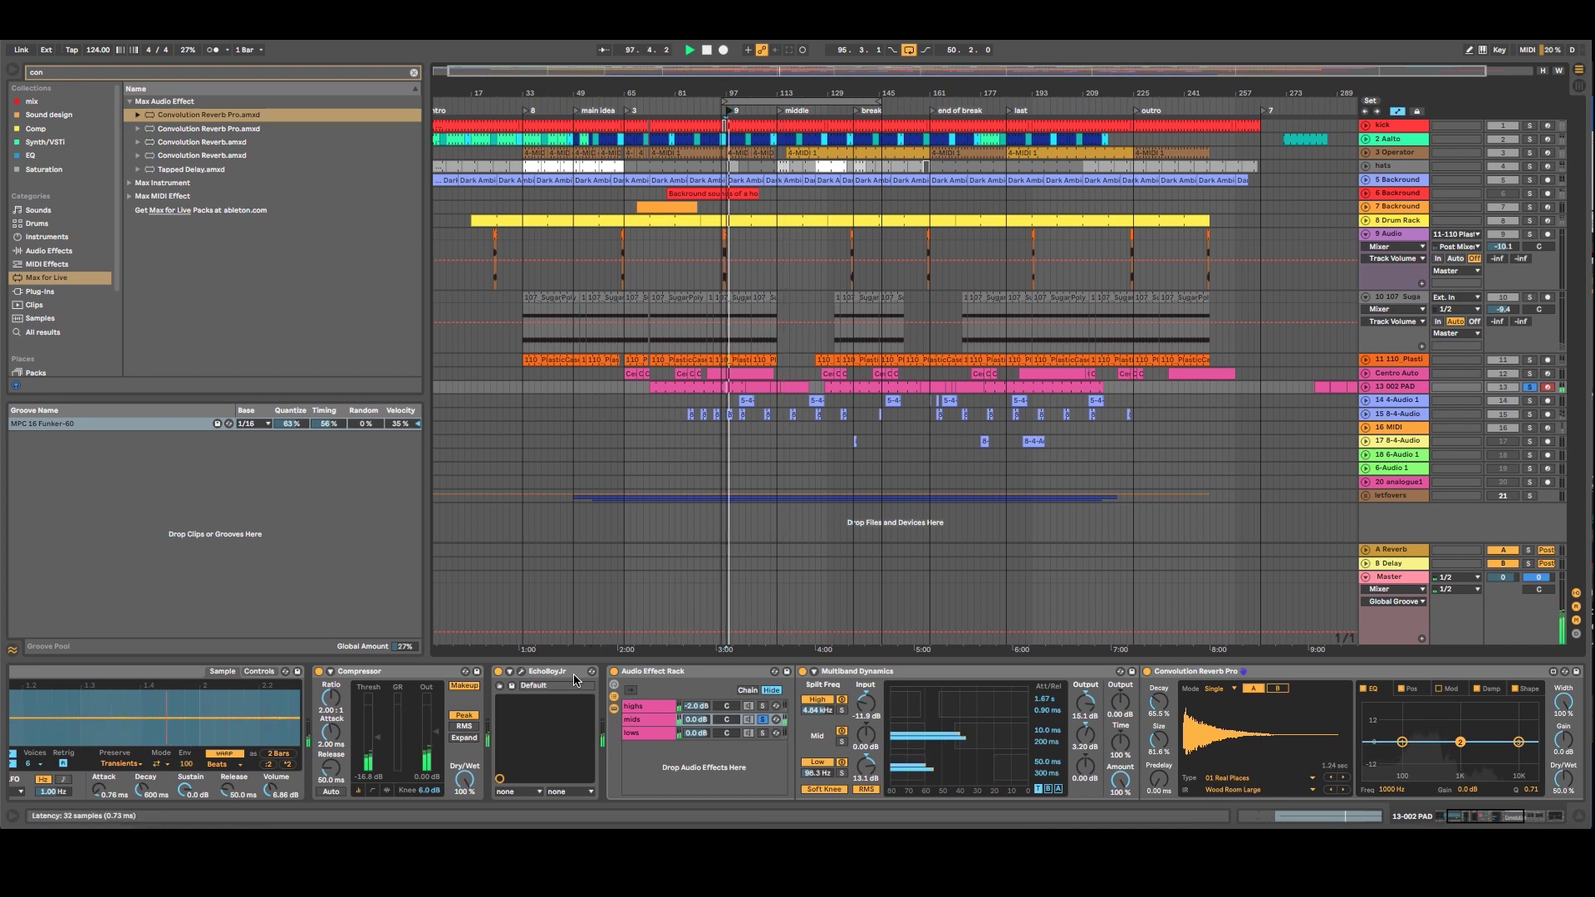
Unsolo the mids chain and the 002 PAD track, and adjust the low-band input gain in the lows chain's Multiband Dynamics.
{"action": "left_click", "coordinate": [763, 719]}
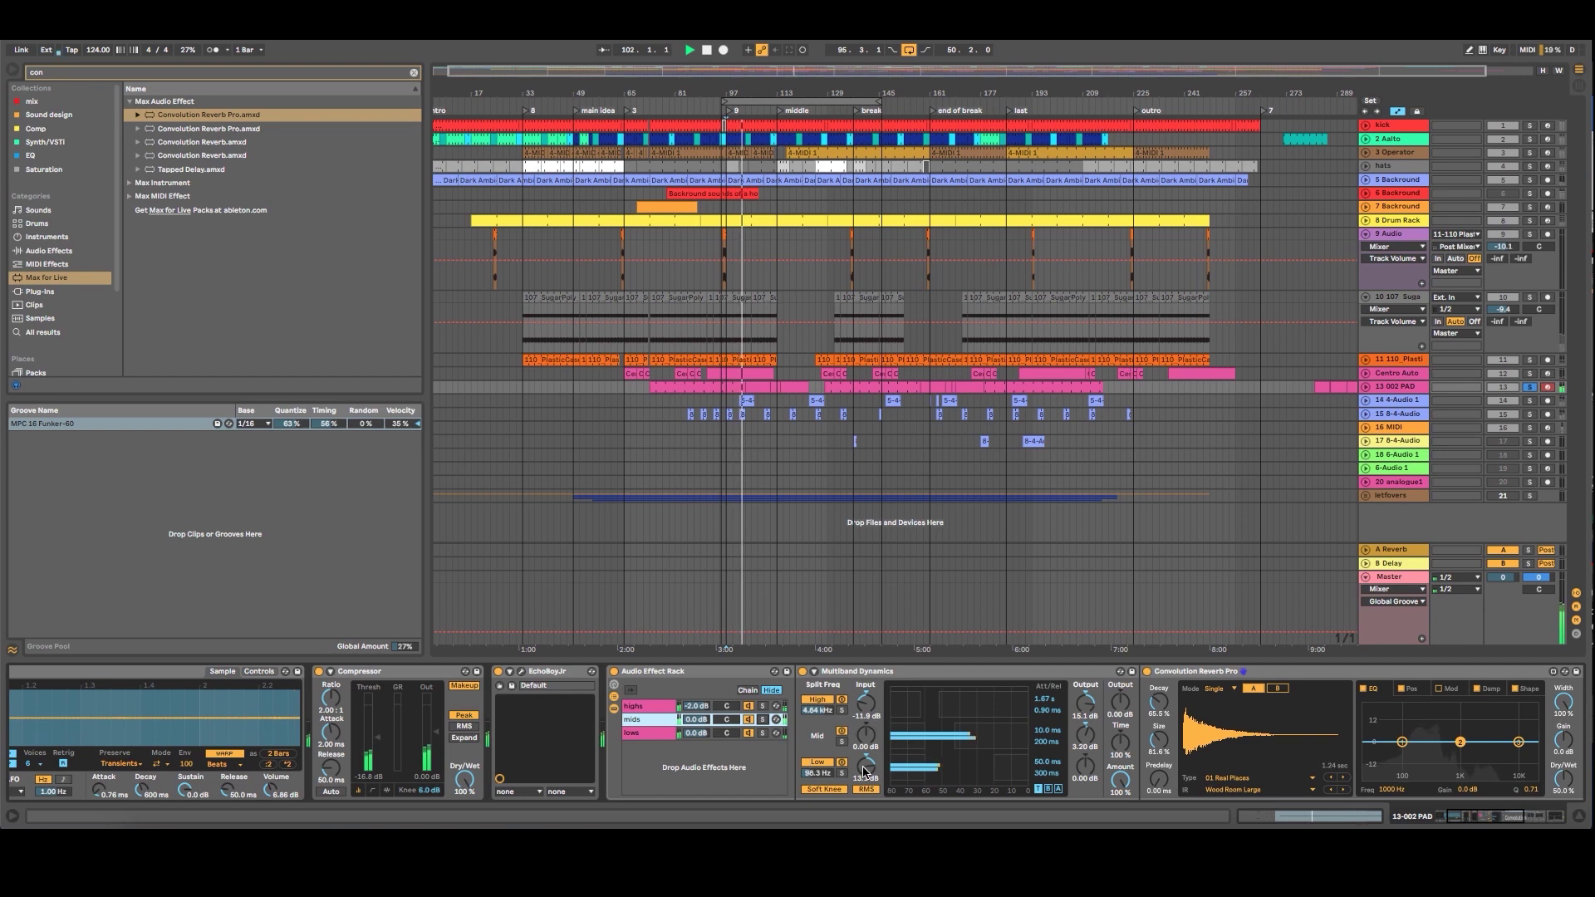
{"action": "left_click", "coordinate": [656, 734]}
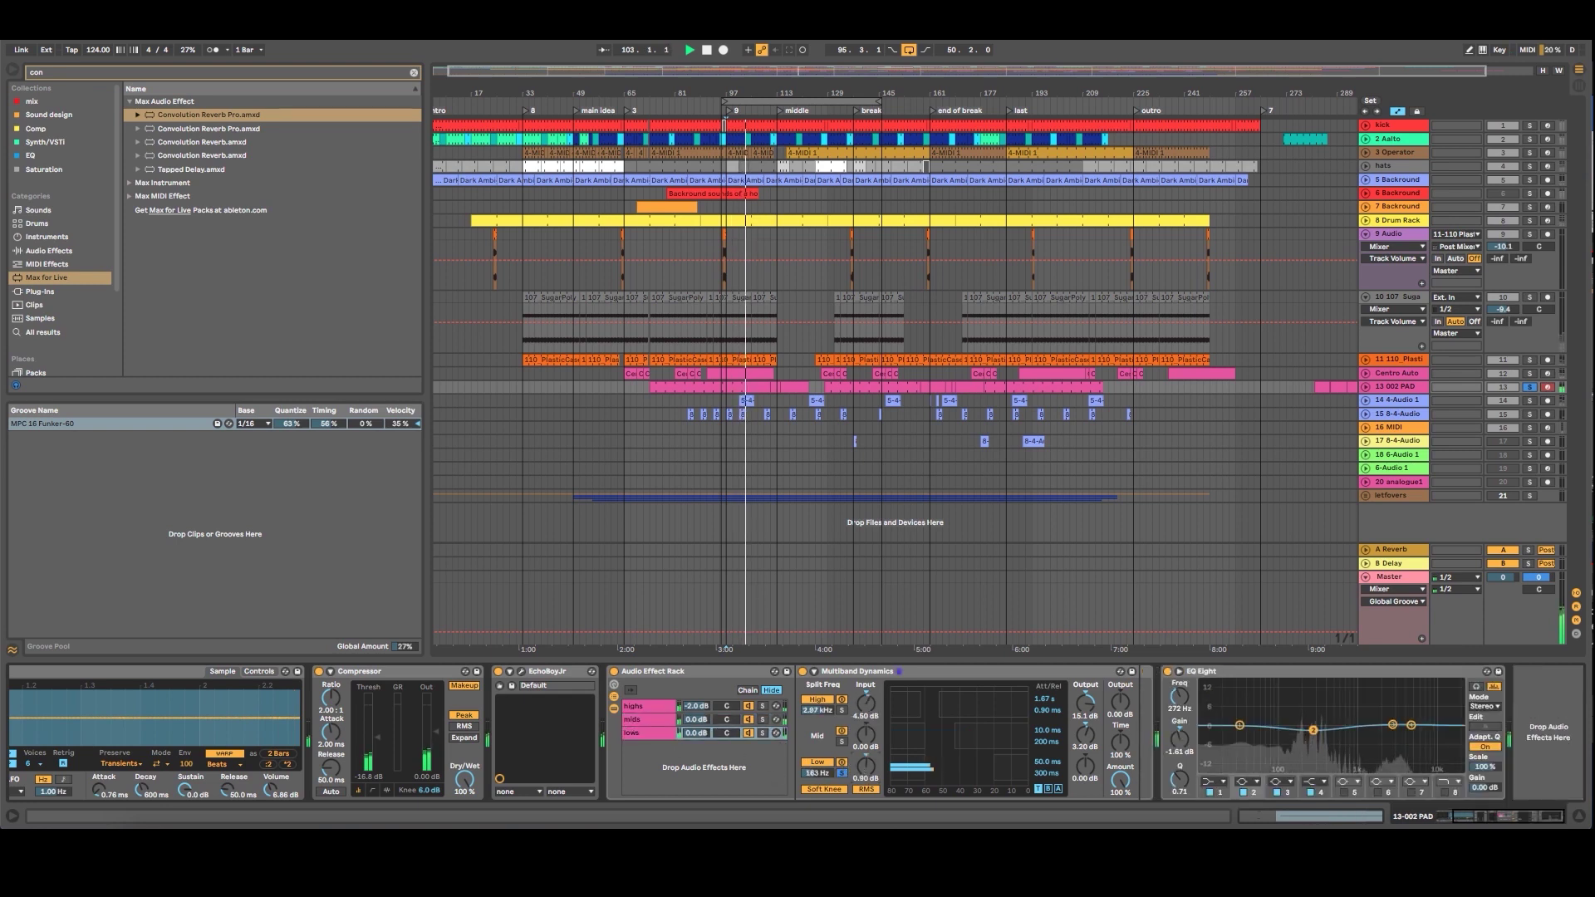
{"action": "left_click_drag", "start_coordinate": [869, 760], "coordinate": [870, 749]}
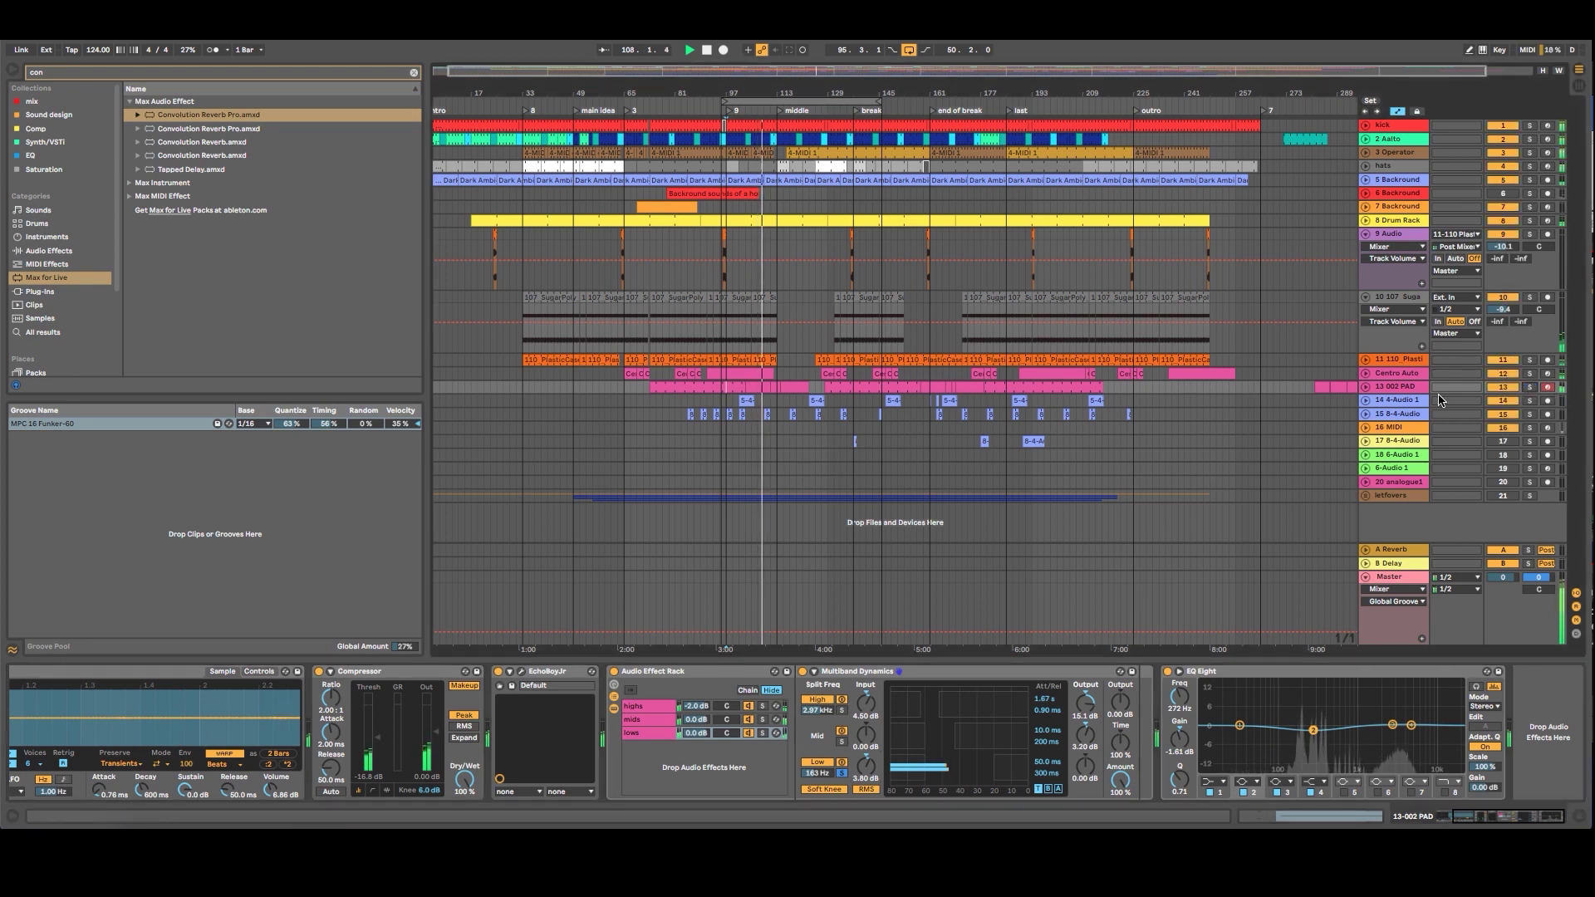
Unfold the 002 PAD track and extend its clip ending at bar 113 by one bar, to bar 114.
{"action": "left_click", "coordinate": [1407, 388]}
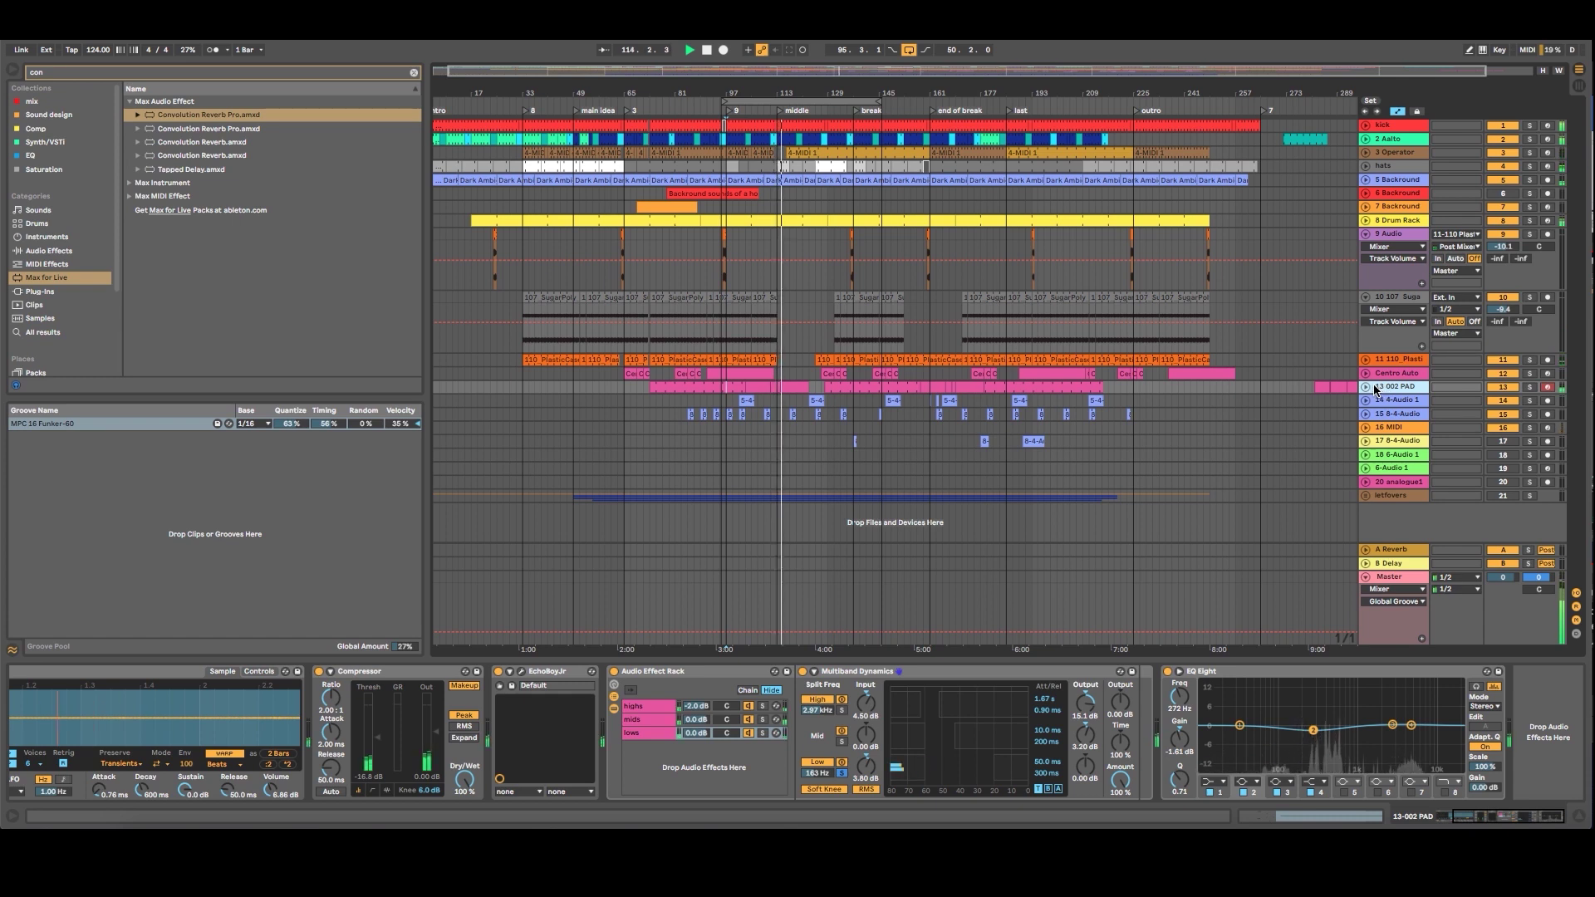
{"action": "left_click", "coordinate": [1365, 387]}
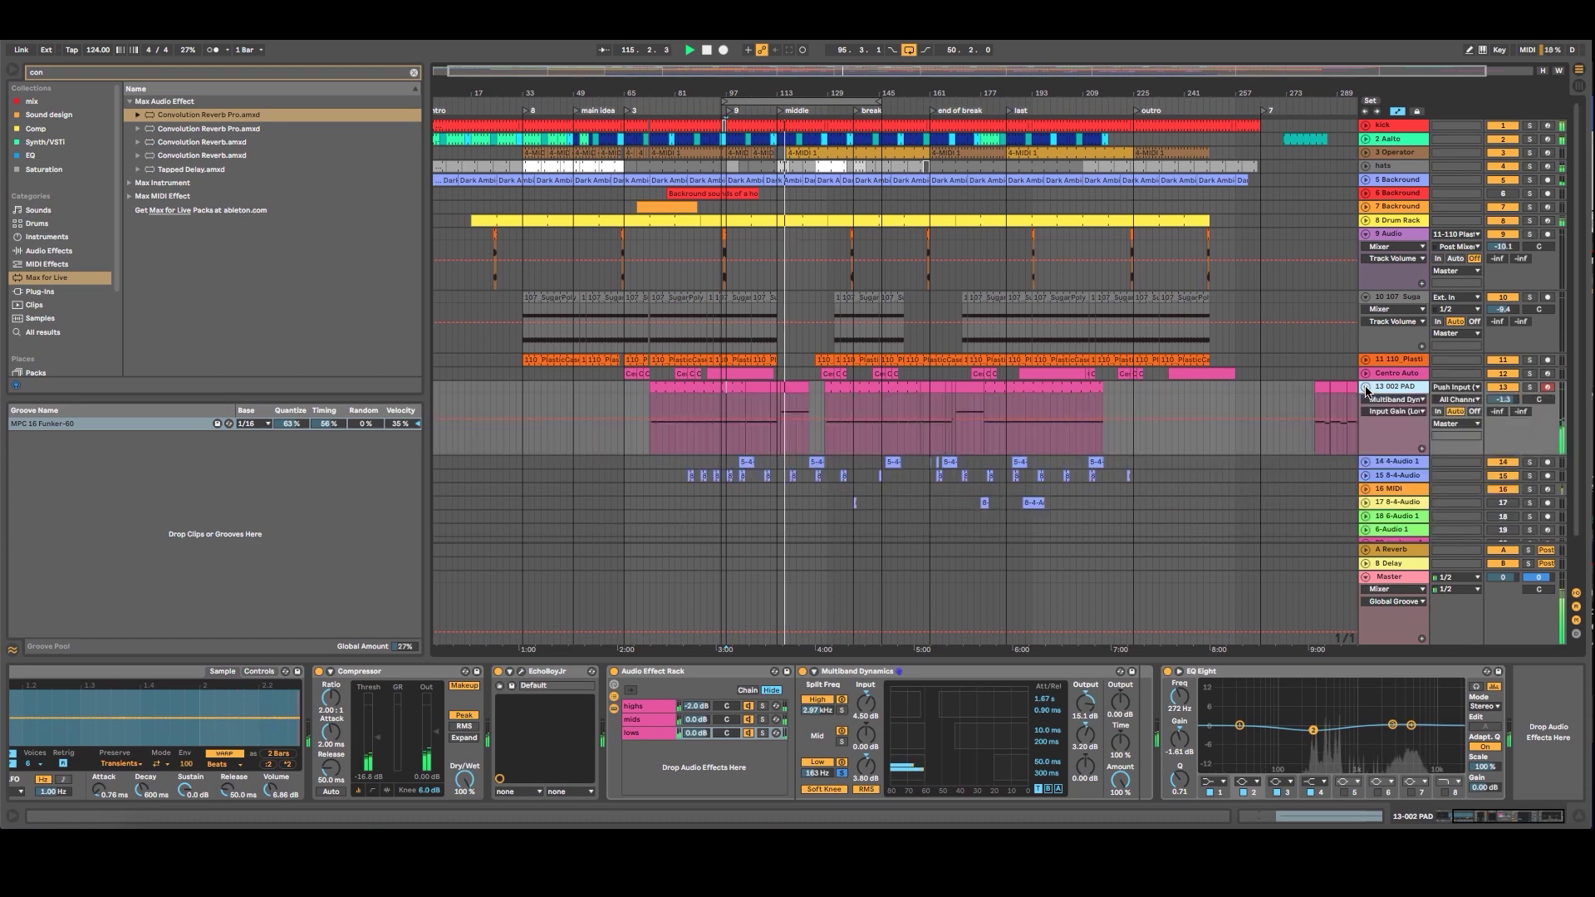
{"action": "left_click_drag", "start_coordinate": [776, 91], "coordinate": [781, 183]}
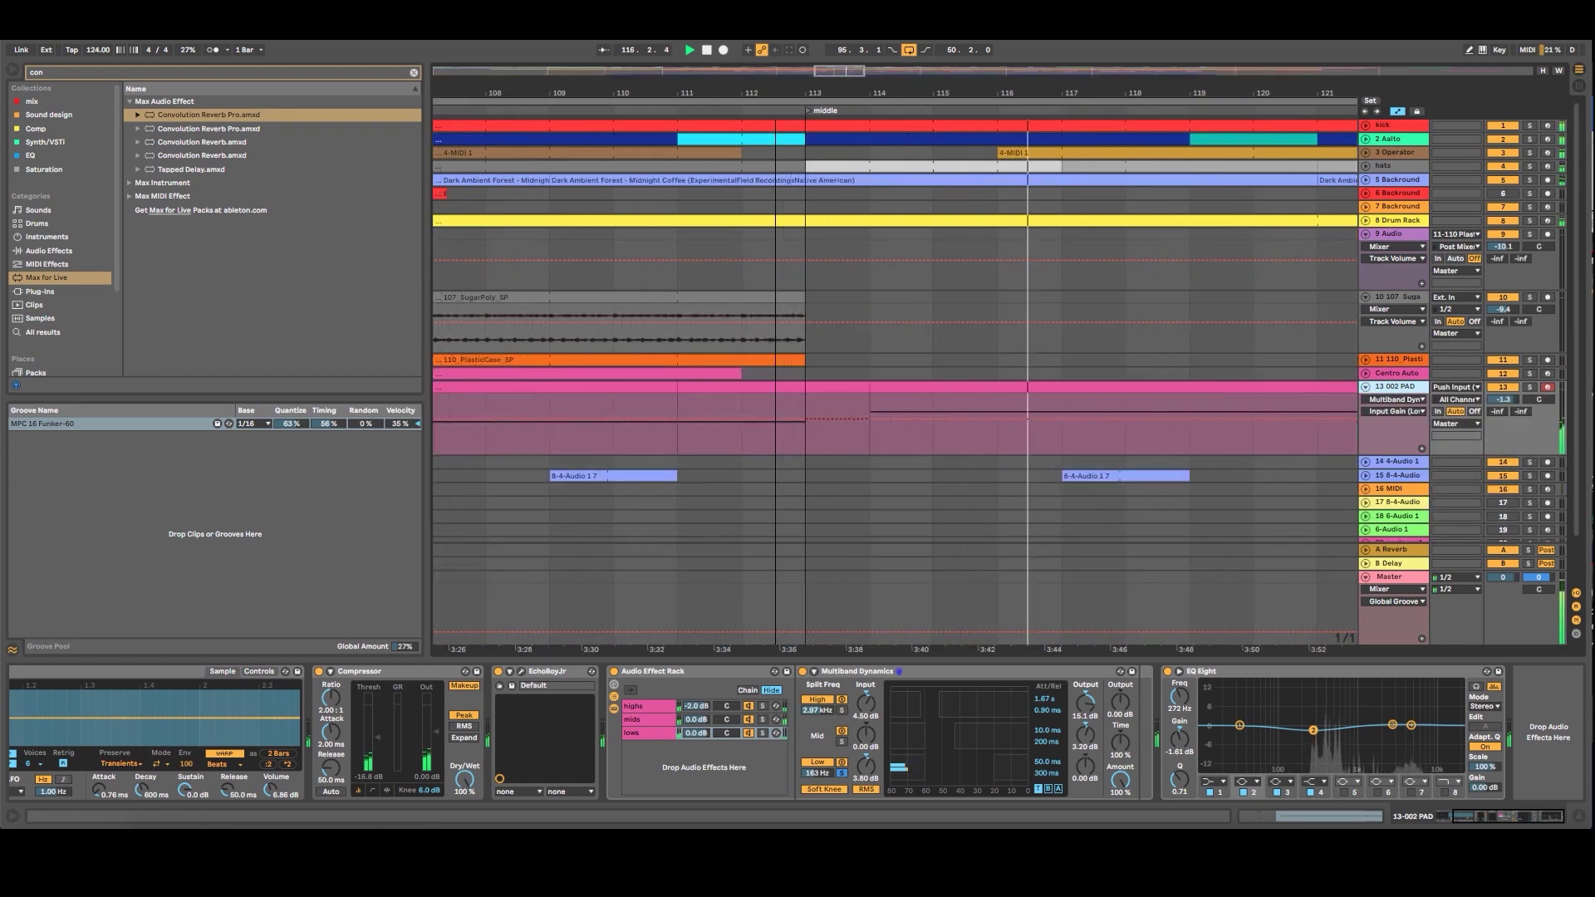
{"action": "left_click", "coordinate": [817, 385]}
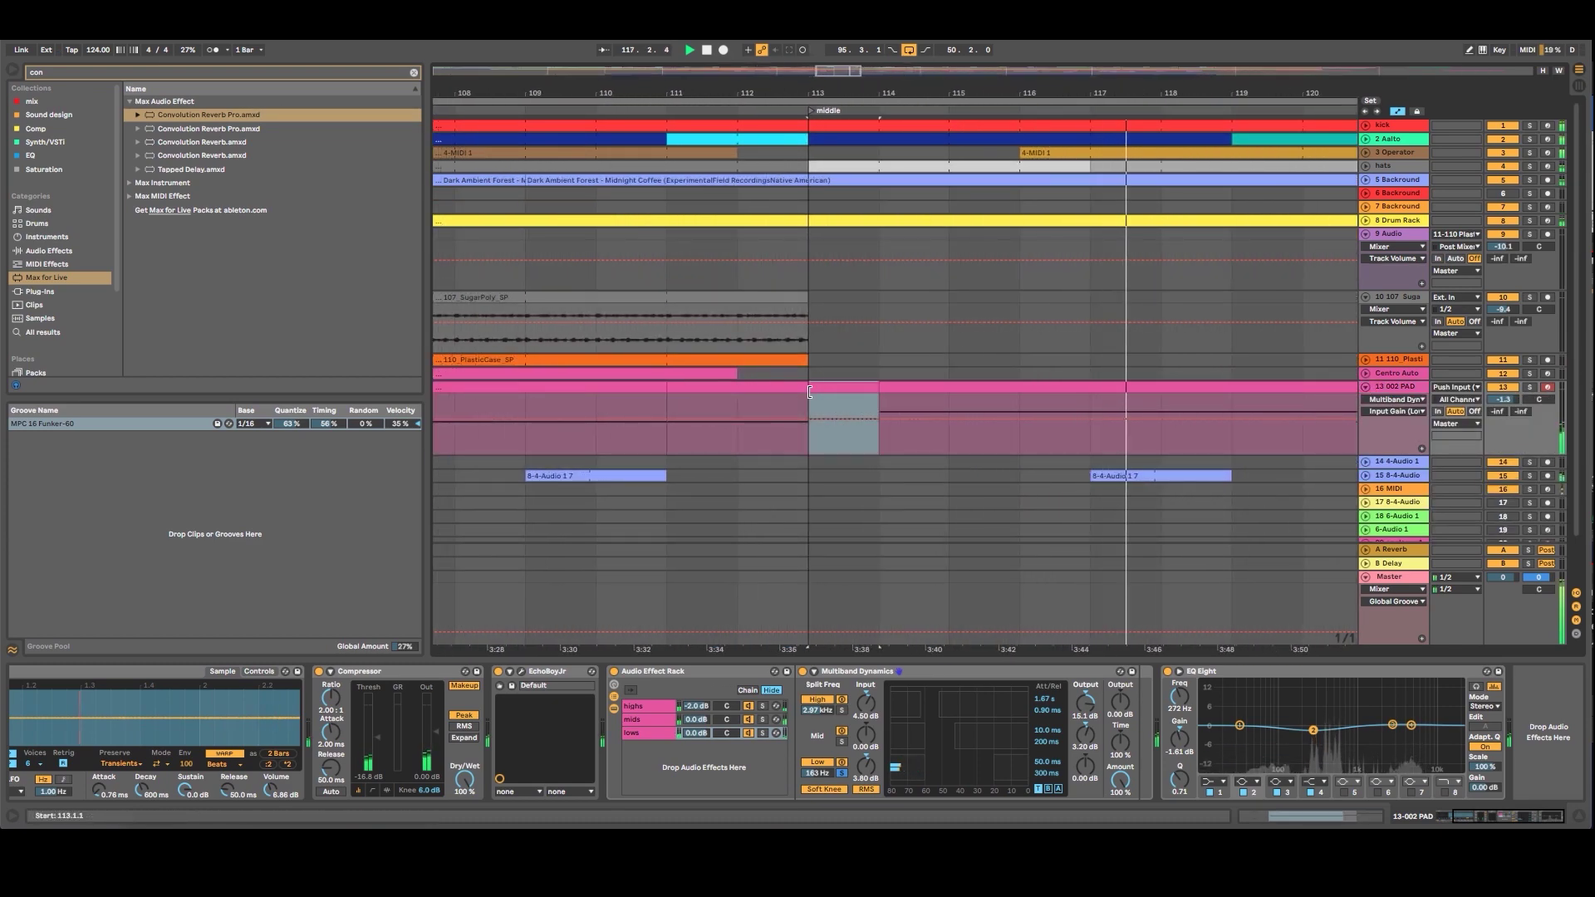
{"action": "left_click_drag", "start_coordinate": [805, 387], "coordinate": [853, 395]}
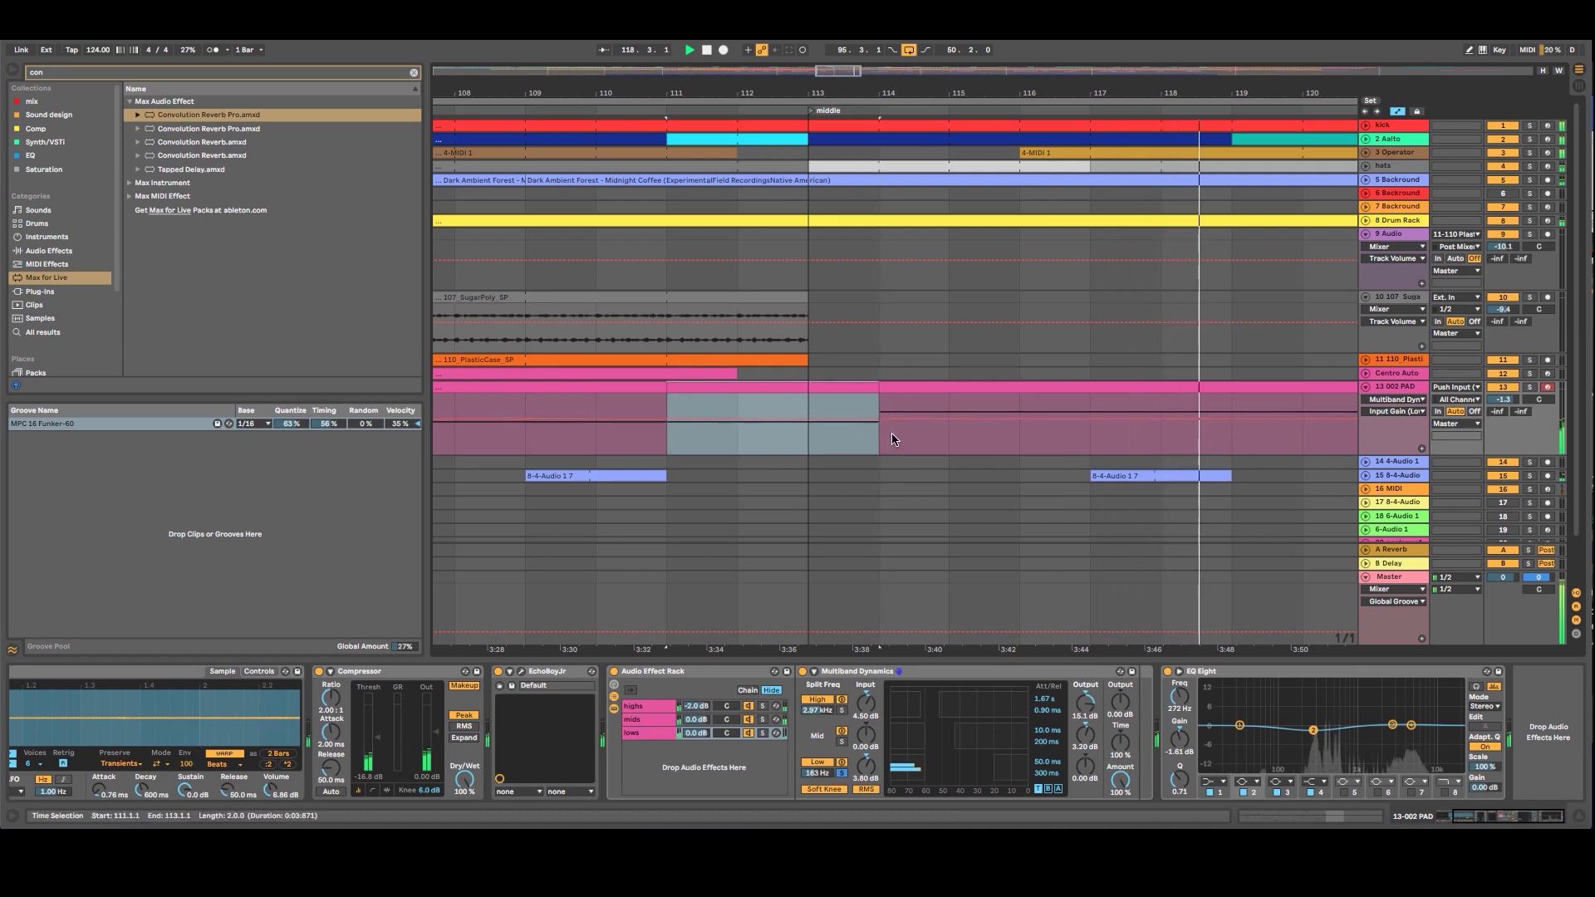
{"action": "left_click_drag", "start_coordinate": [833, 92], "coordinate": [833, 59]}
{"action": "left_click_drag", "start_coordinate": [725, 93], "coordinate": [725, 49]}
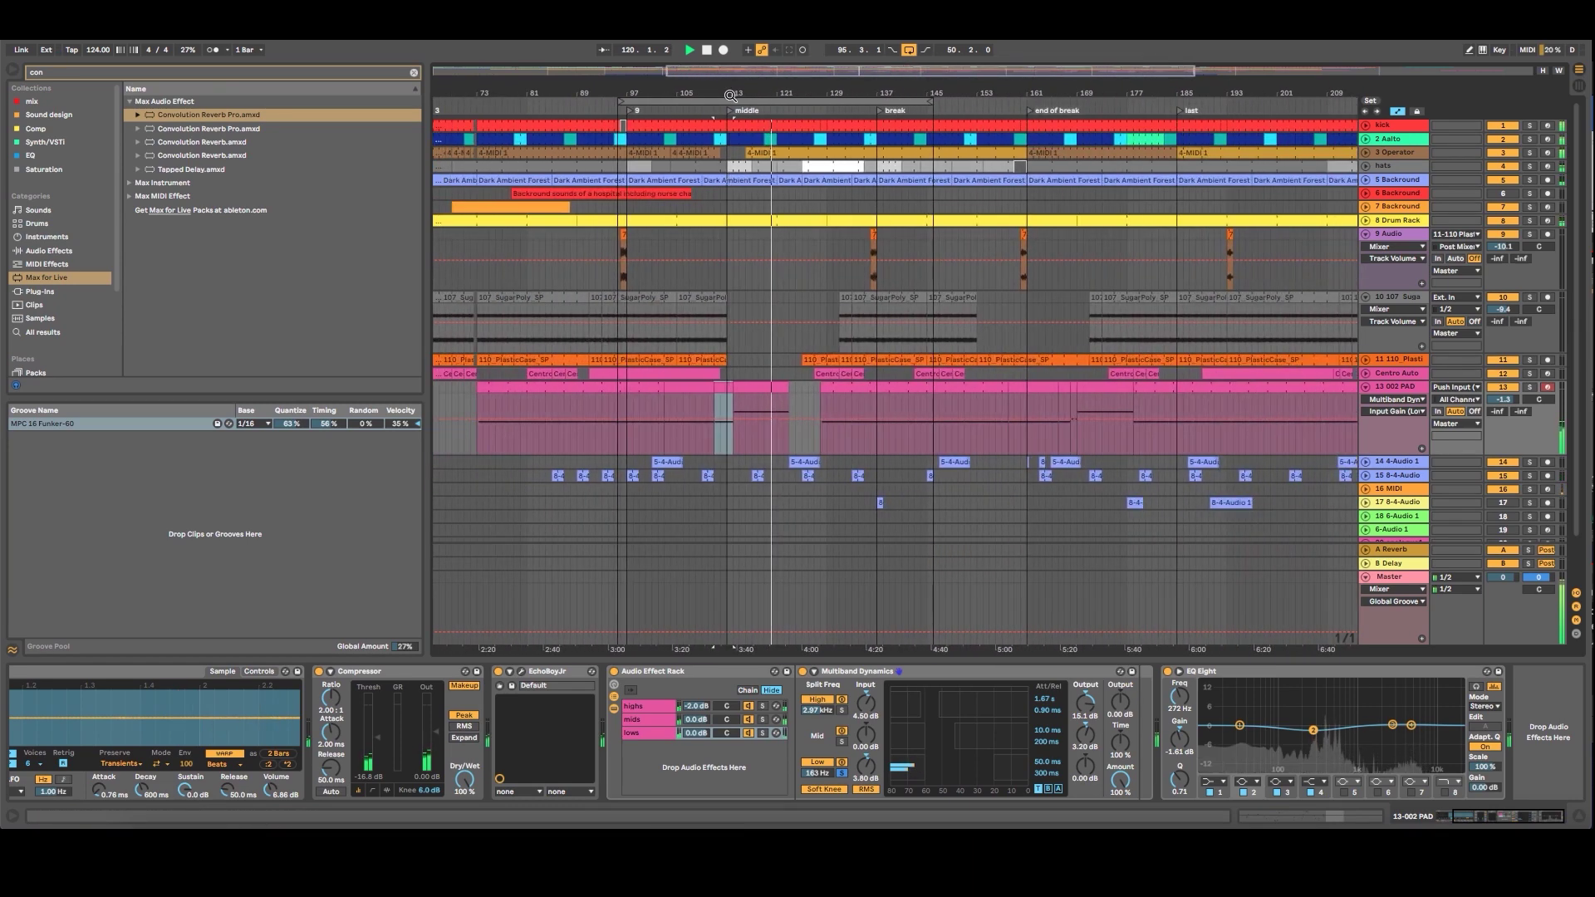
Unfold the 14 4-Audio 1 track and set the arrangement's fixed grid to 1/4.
{"action": "left_click", "coordinate": [1366, 387]}
{"action": "left_click", "coordinate": [1367, 388]}
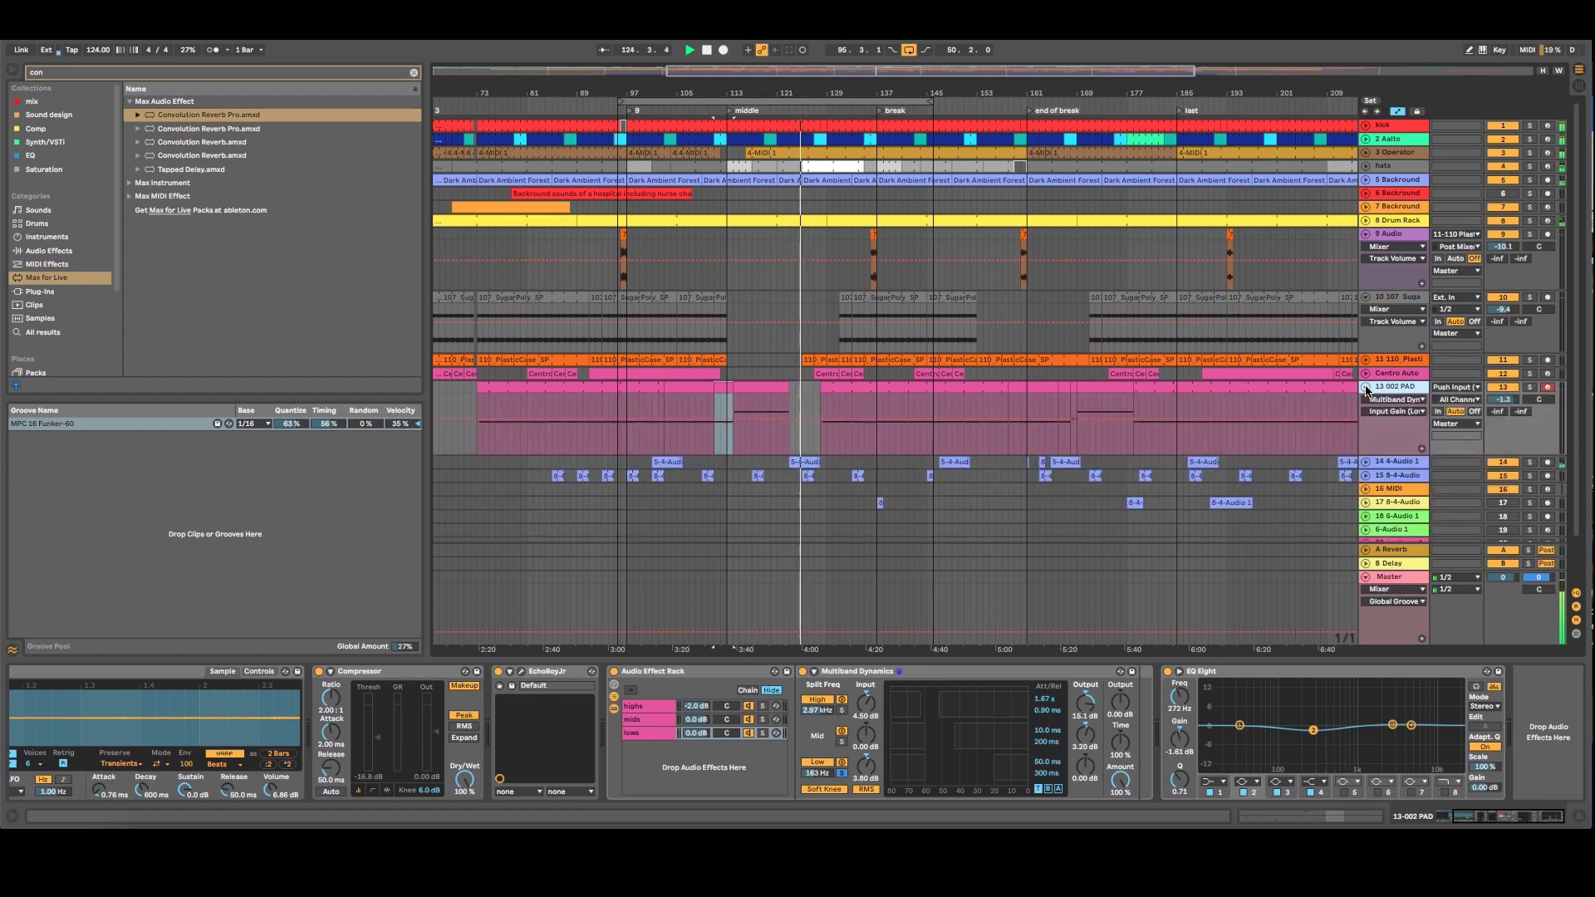
{"action": "left_click", "coordinate": [1366, 462]}
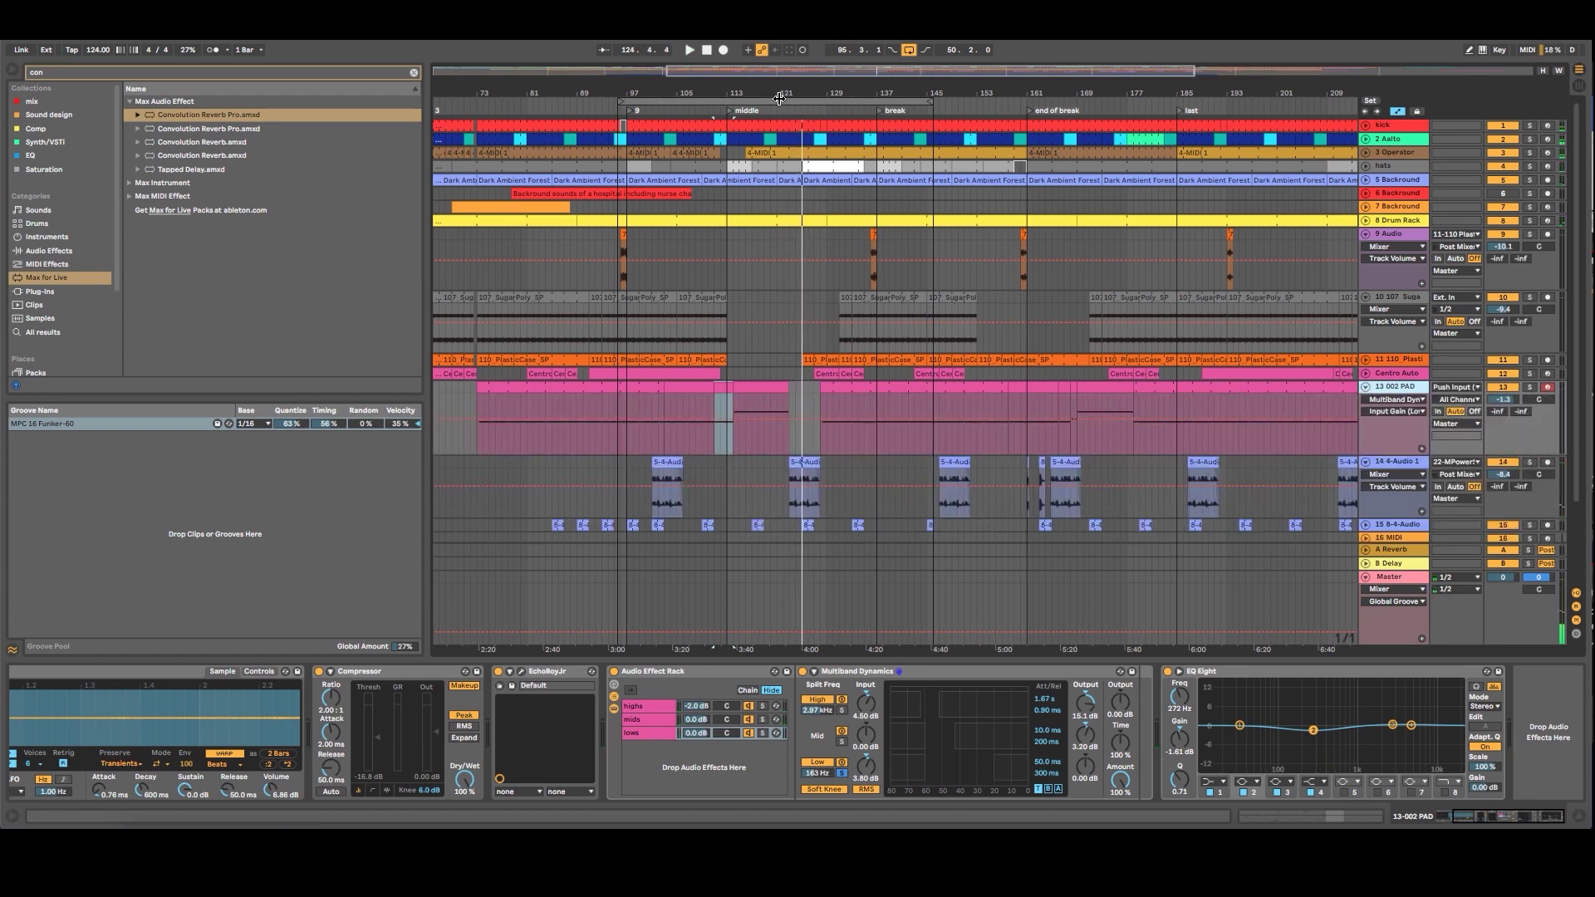
{"action": "left_click_drag", "start_coordinate": [795, 93], "coordinate": [793, 121]}
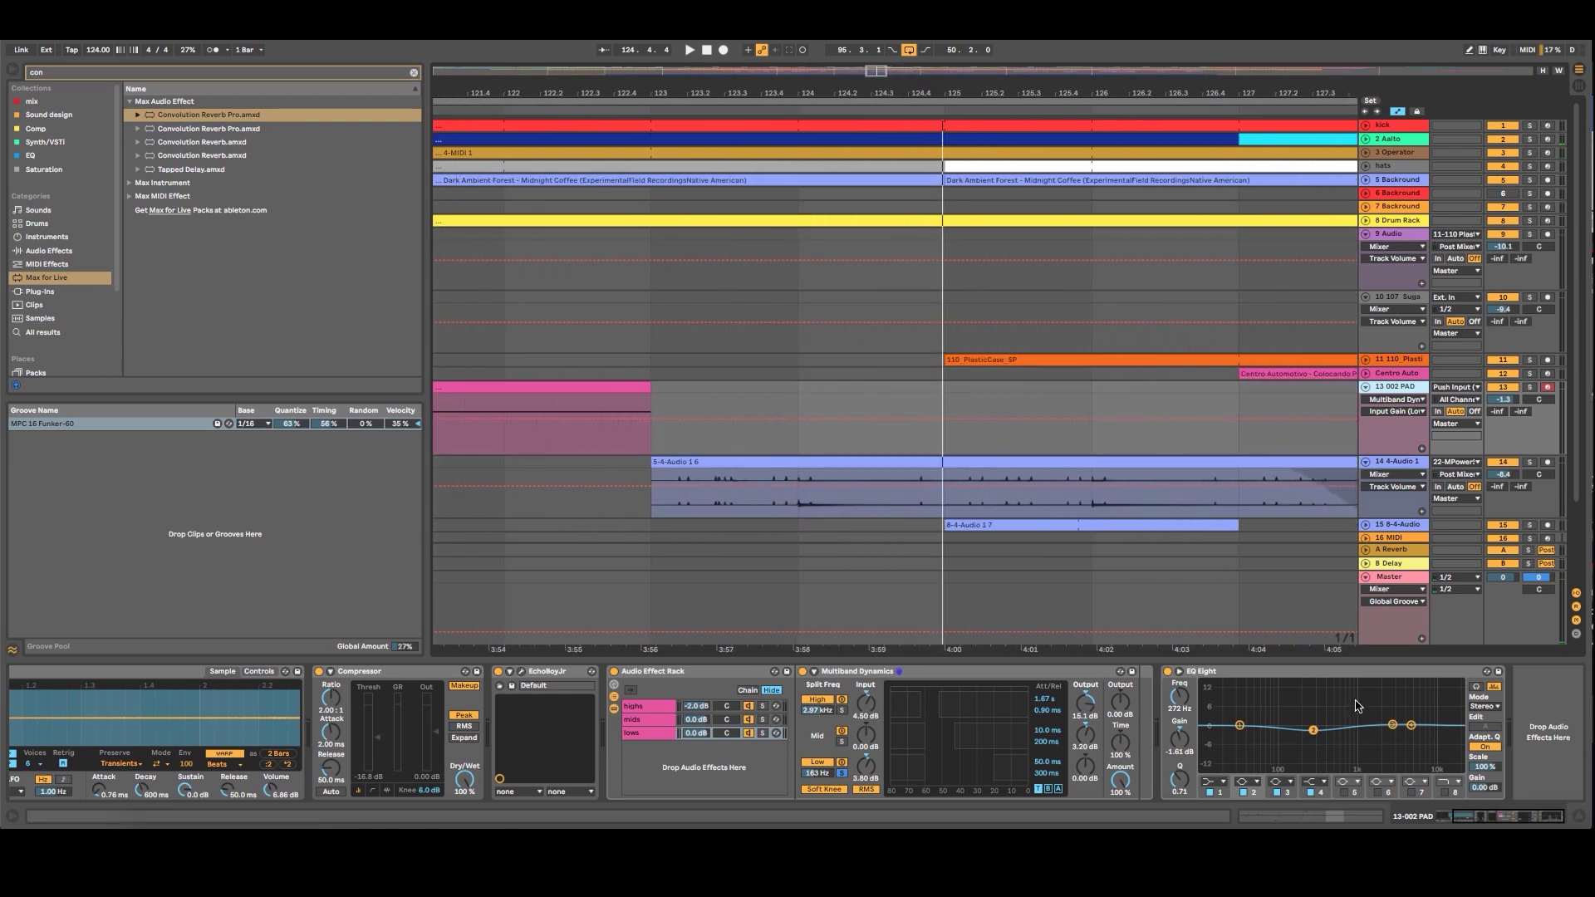
{"action": "right_click", "coordinate": [1343, 640]}
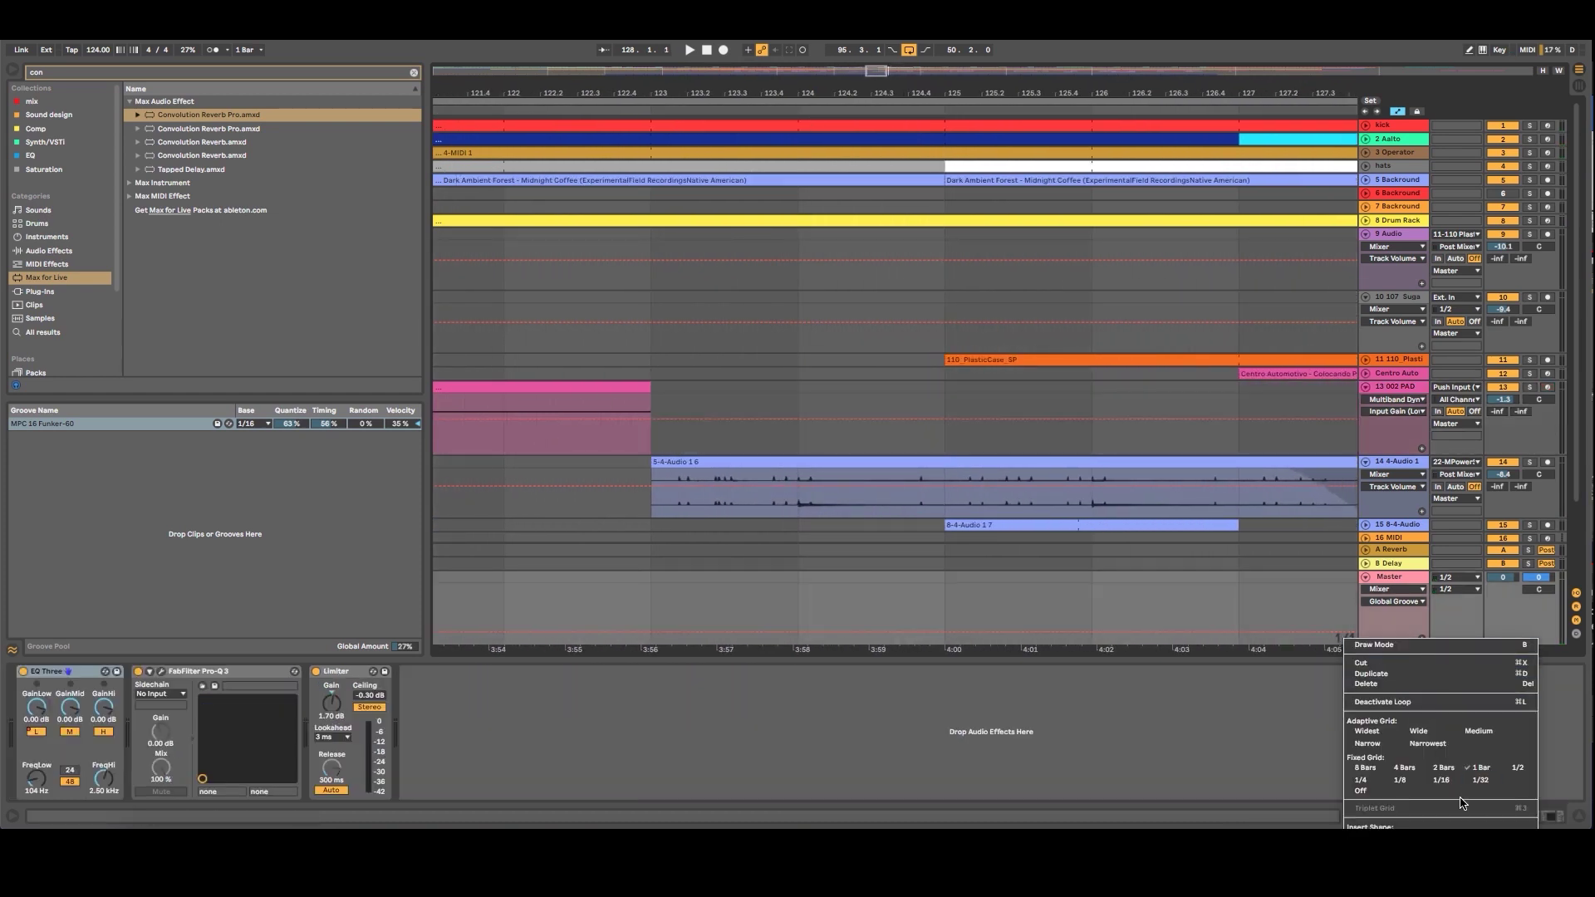
{"action": "left_click", "coordinate": [1362, 780]}
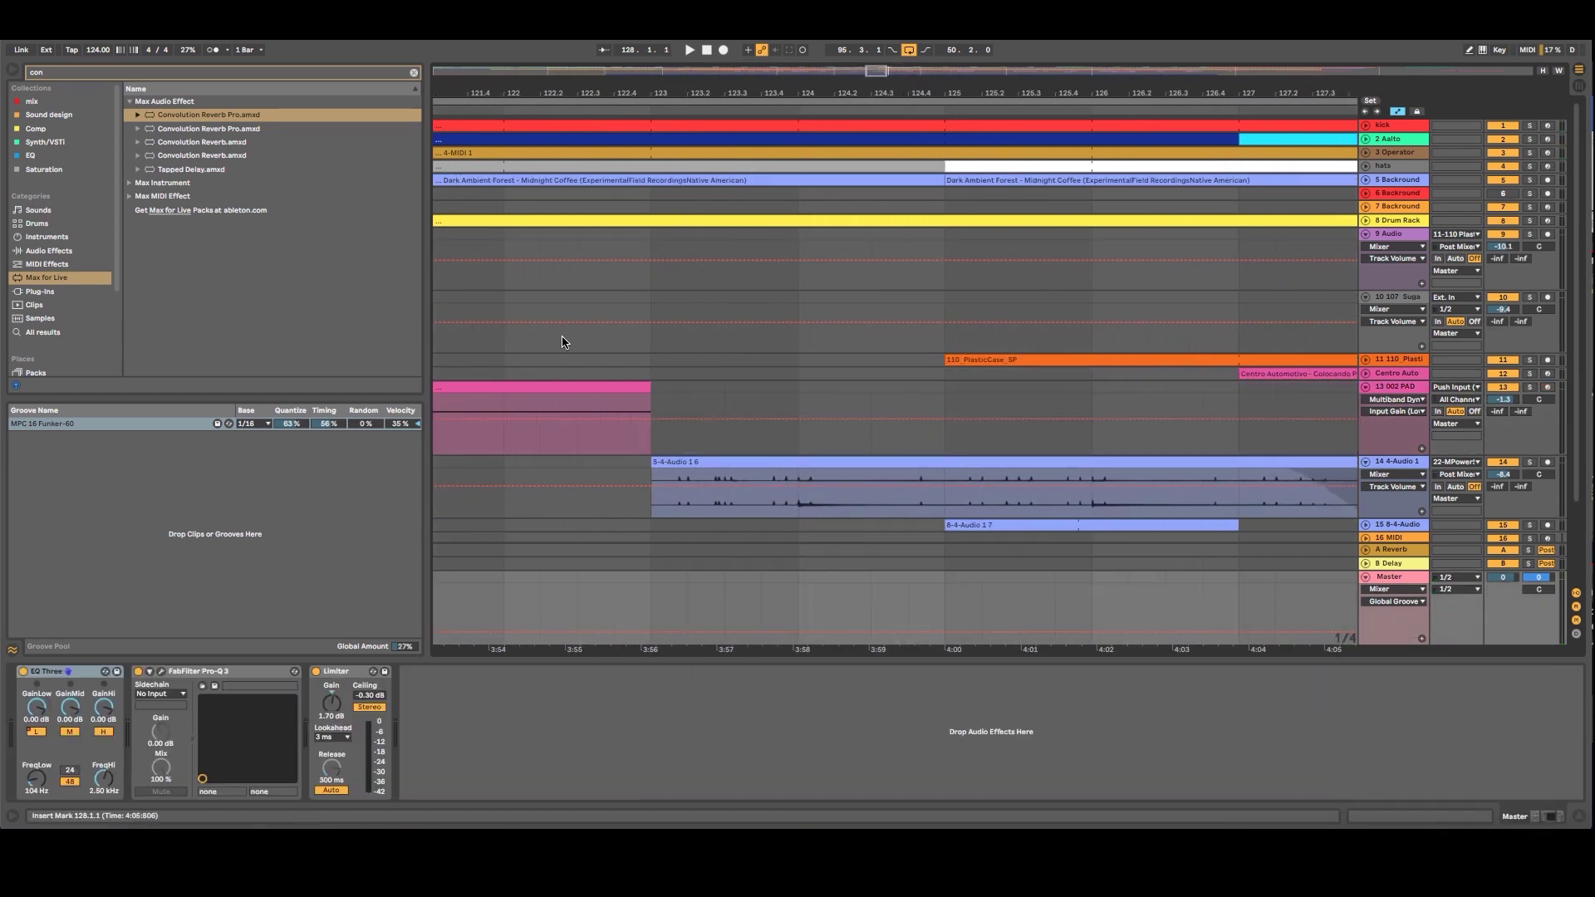
Play from about bar 122 and move the 14 4-Audio 1 clip one bar earlier, to start at bar 122.
{"action": "left_click", "coordinate": [537, 110]}
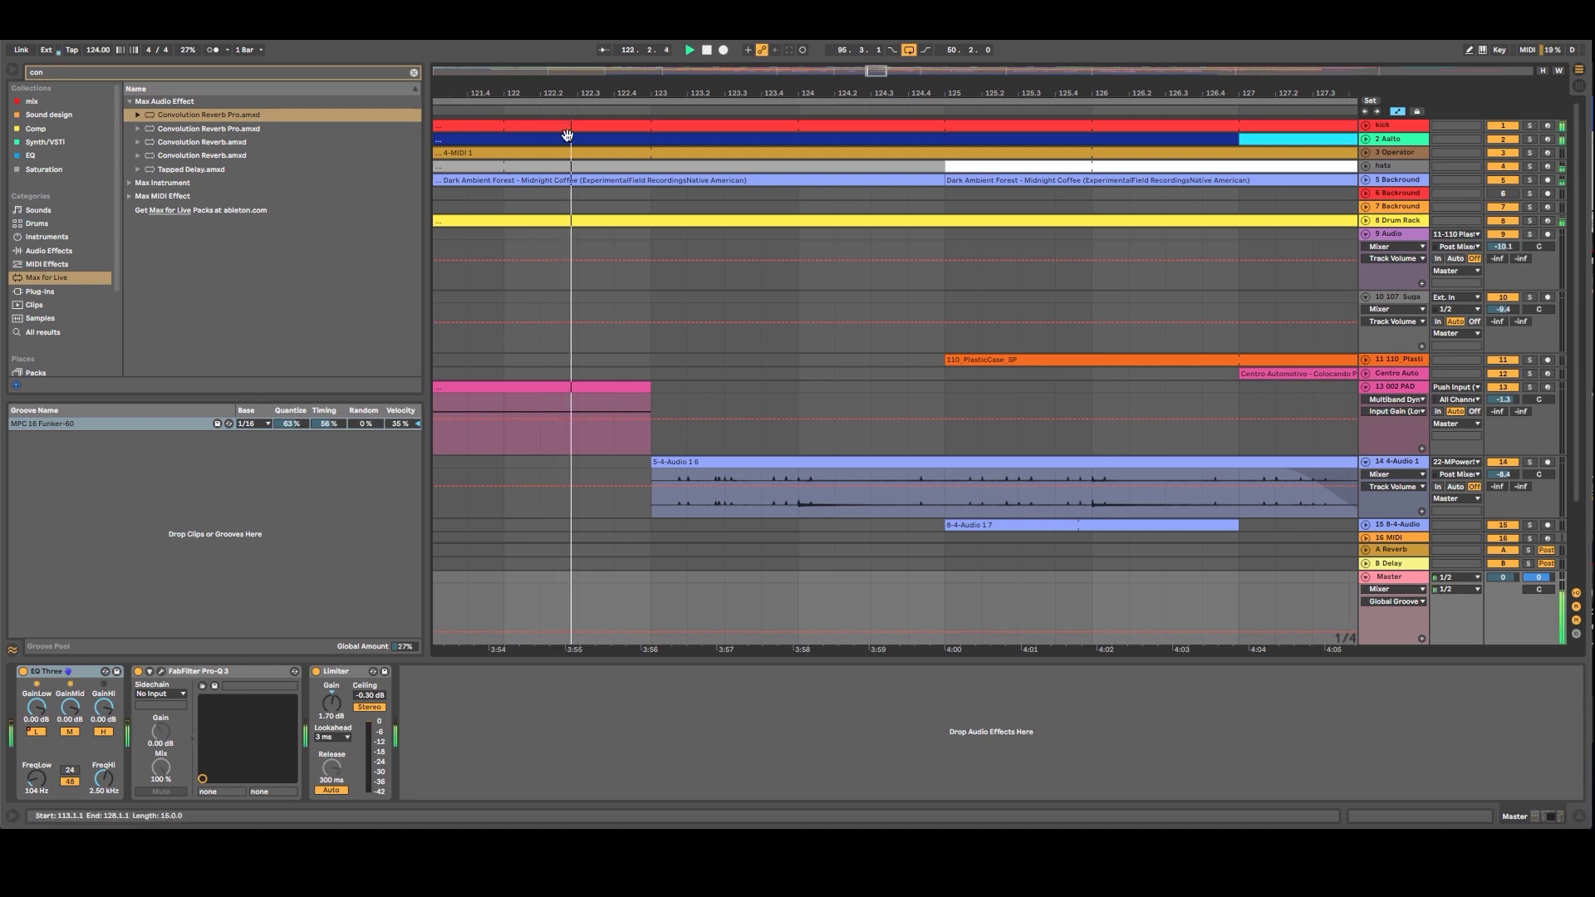
{"action": "left_click", "coordinate": [817, 465]}
{"action": "left_click_drag", "start_coordinate": [816, 465], "coordinate": [681, 471]}
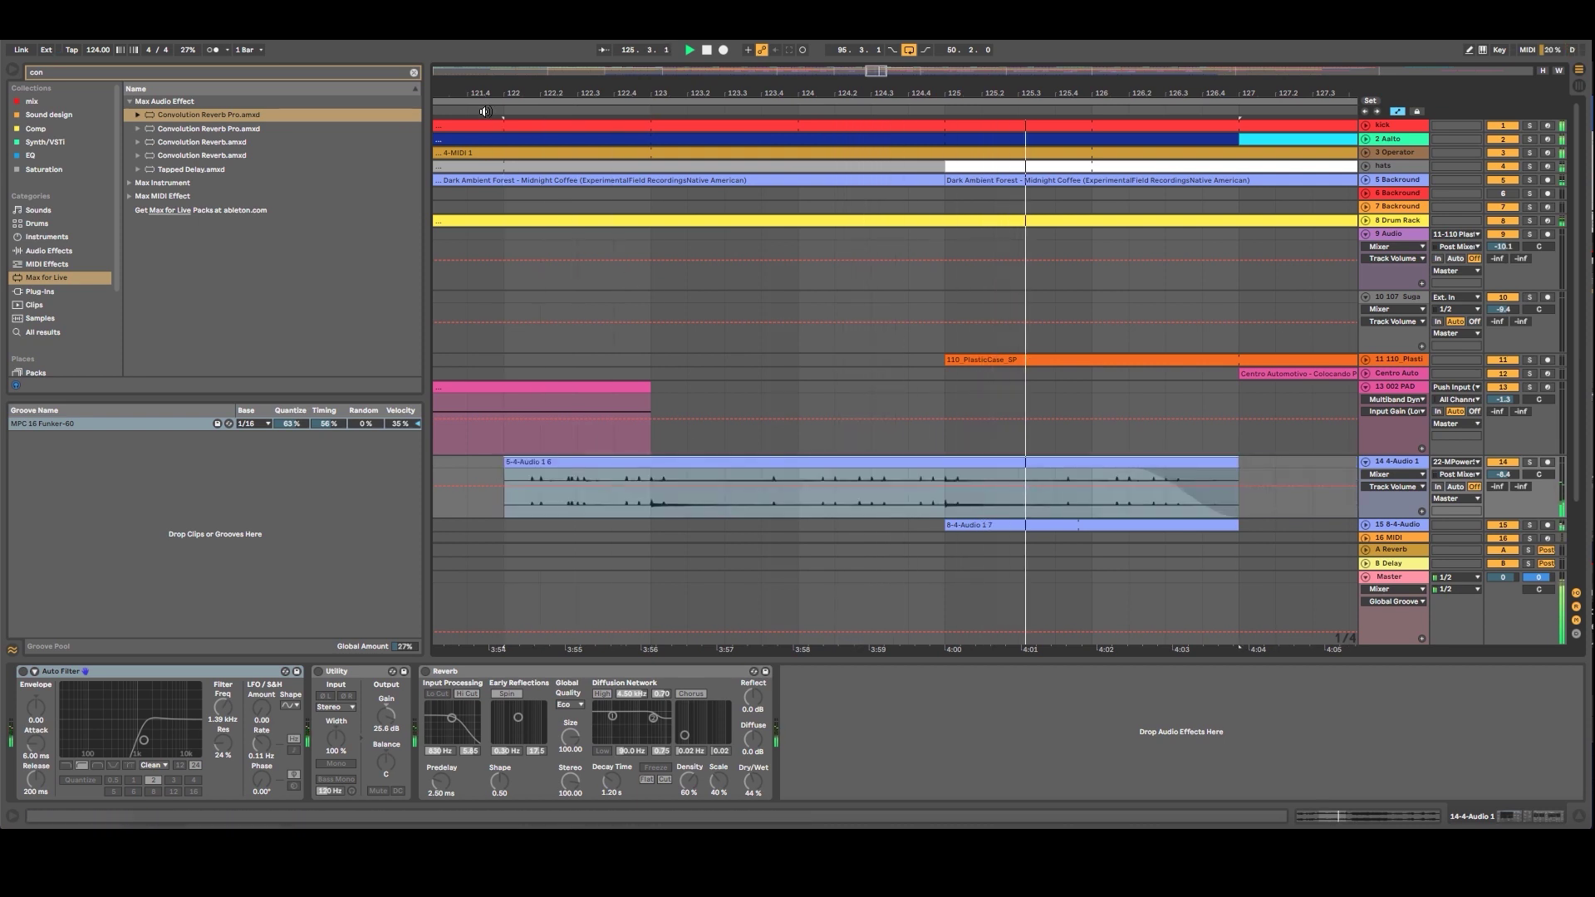
Listen to the arrangement from bar 122, from the middle locator, and from around bar 97.
{"action": "left_click", "coordinate": [535, 110]}
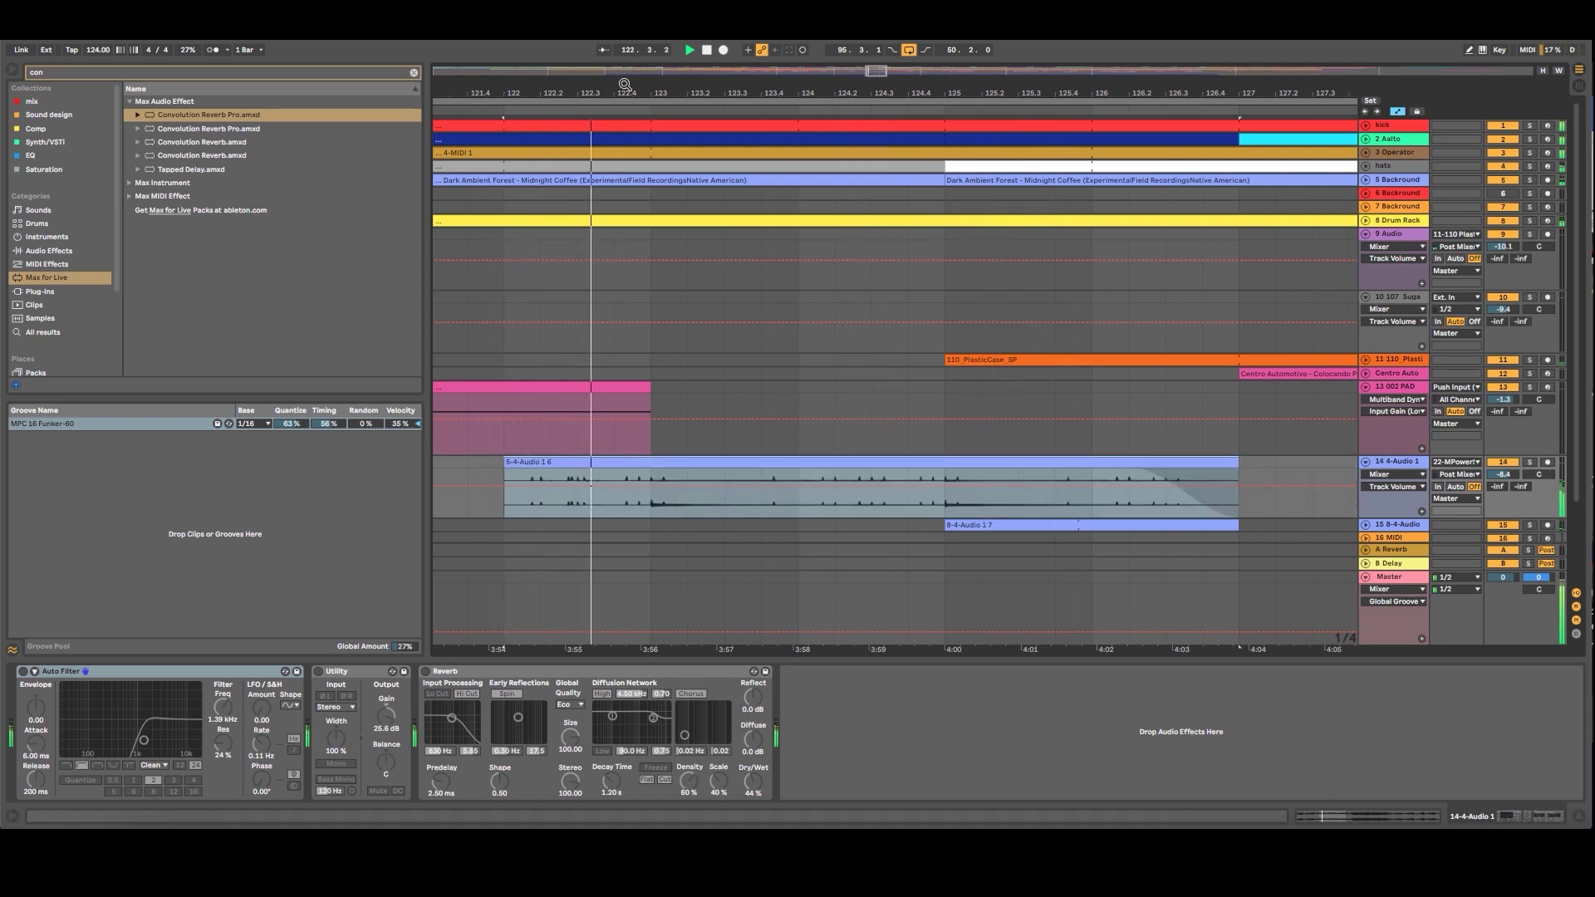
{"action": "left_click_drag", "start_coordinate": [627, 89], "coordinate": [628, 48]}
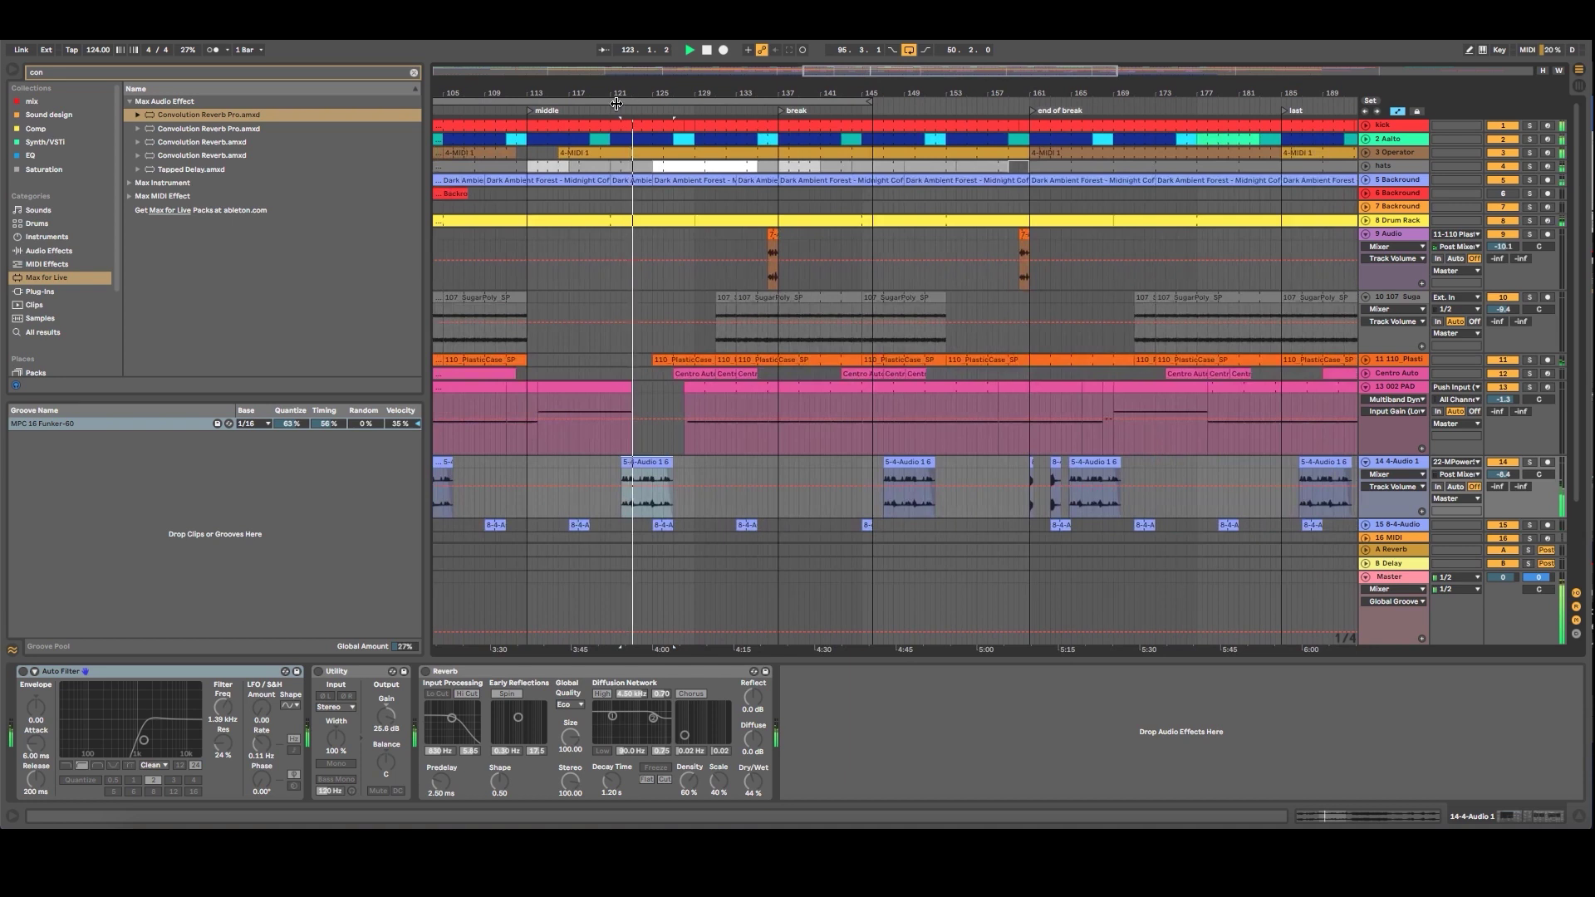
{"action": "left_click", "coordinate": [531, 110]}
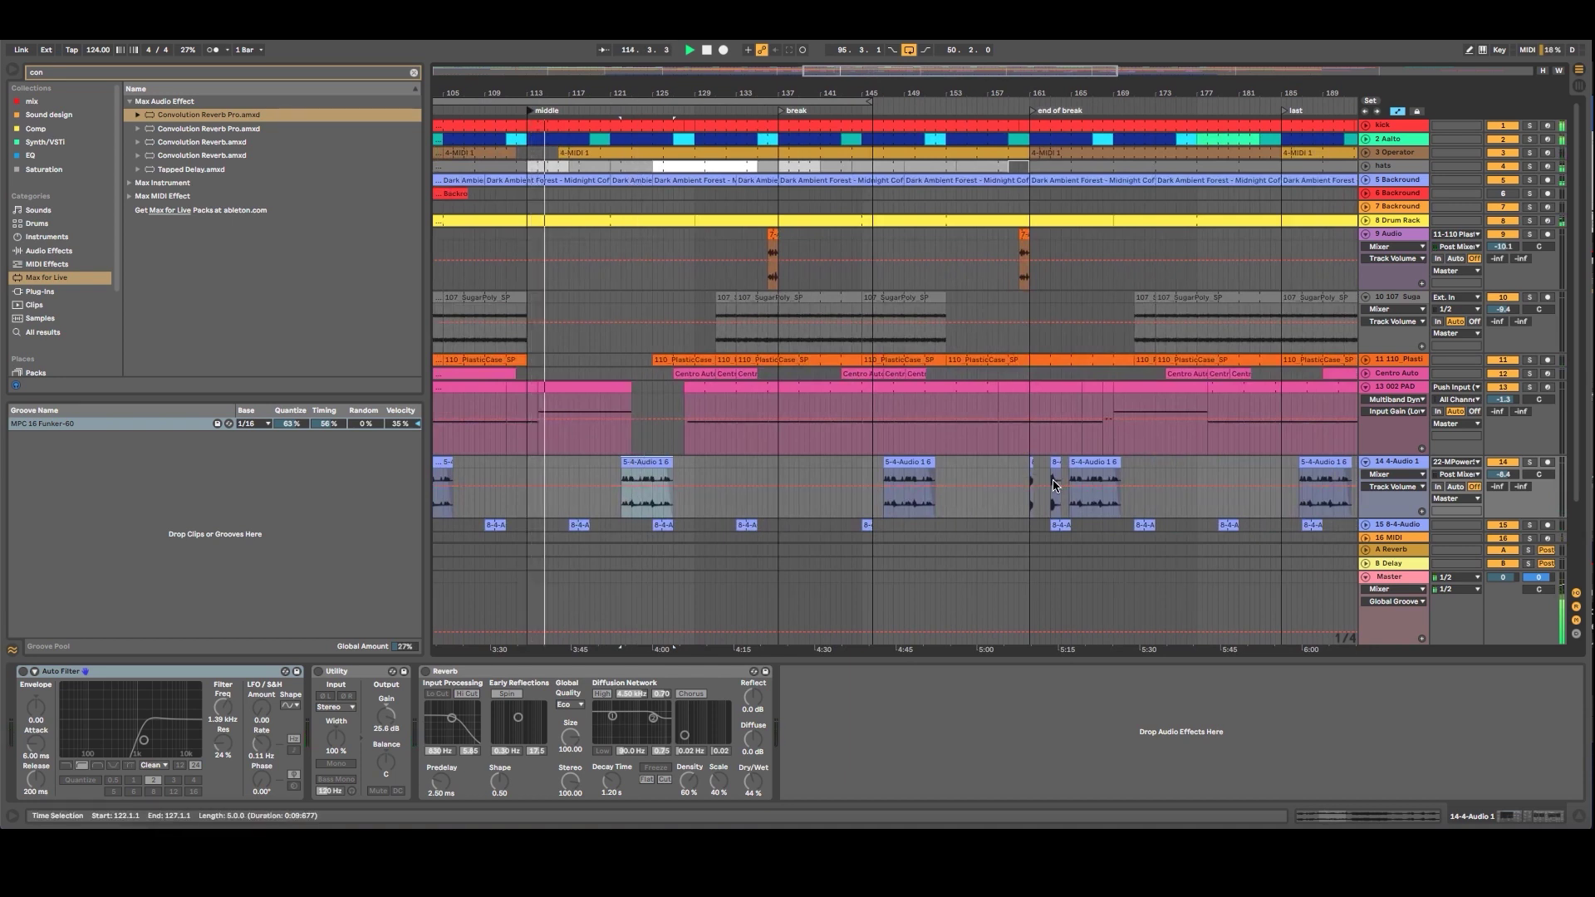
{"action": "left_click", "coordinate": [488, 112]}
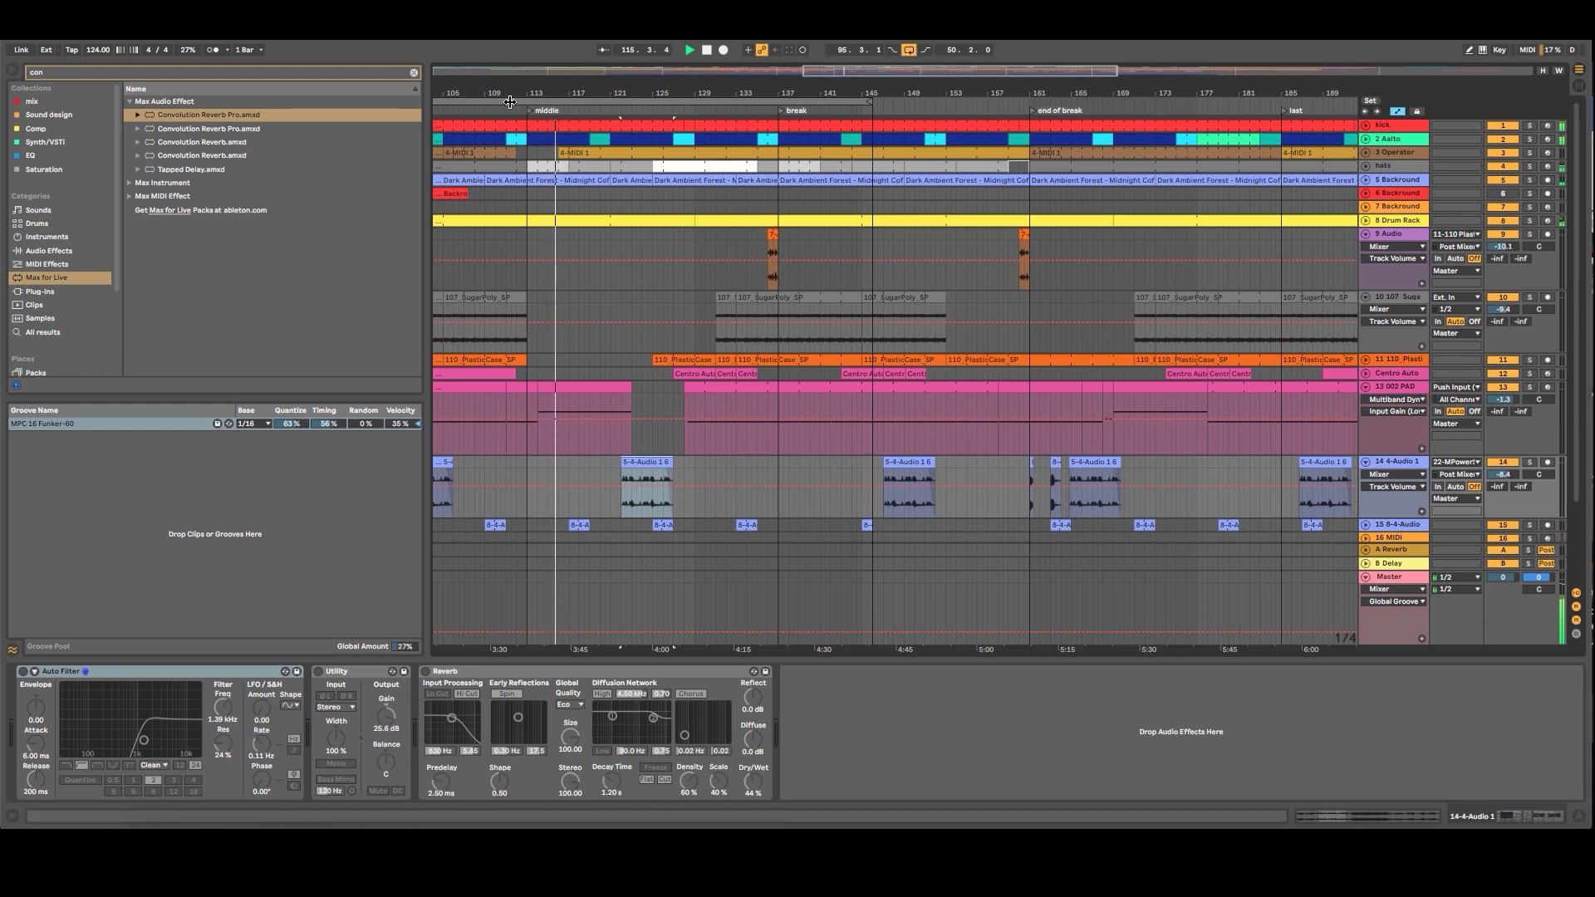
{"action": "left_click_drag", "start_coordinate": [512, 99], "coordinate": [630, 96]}
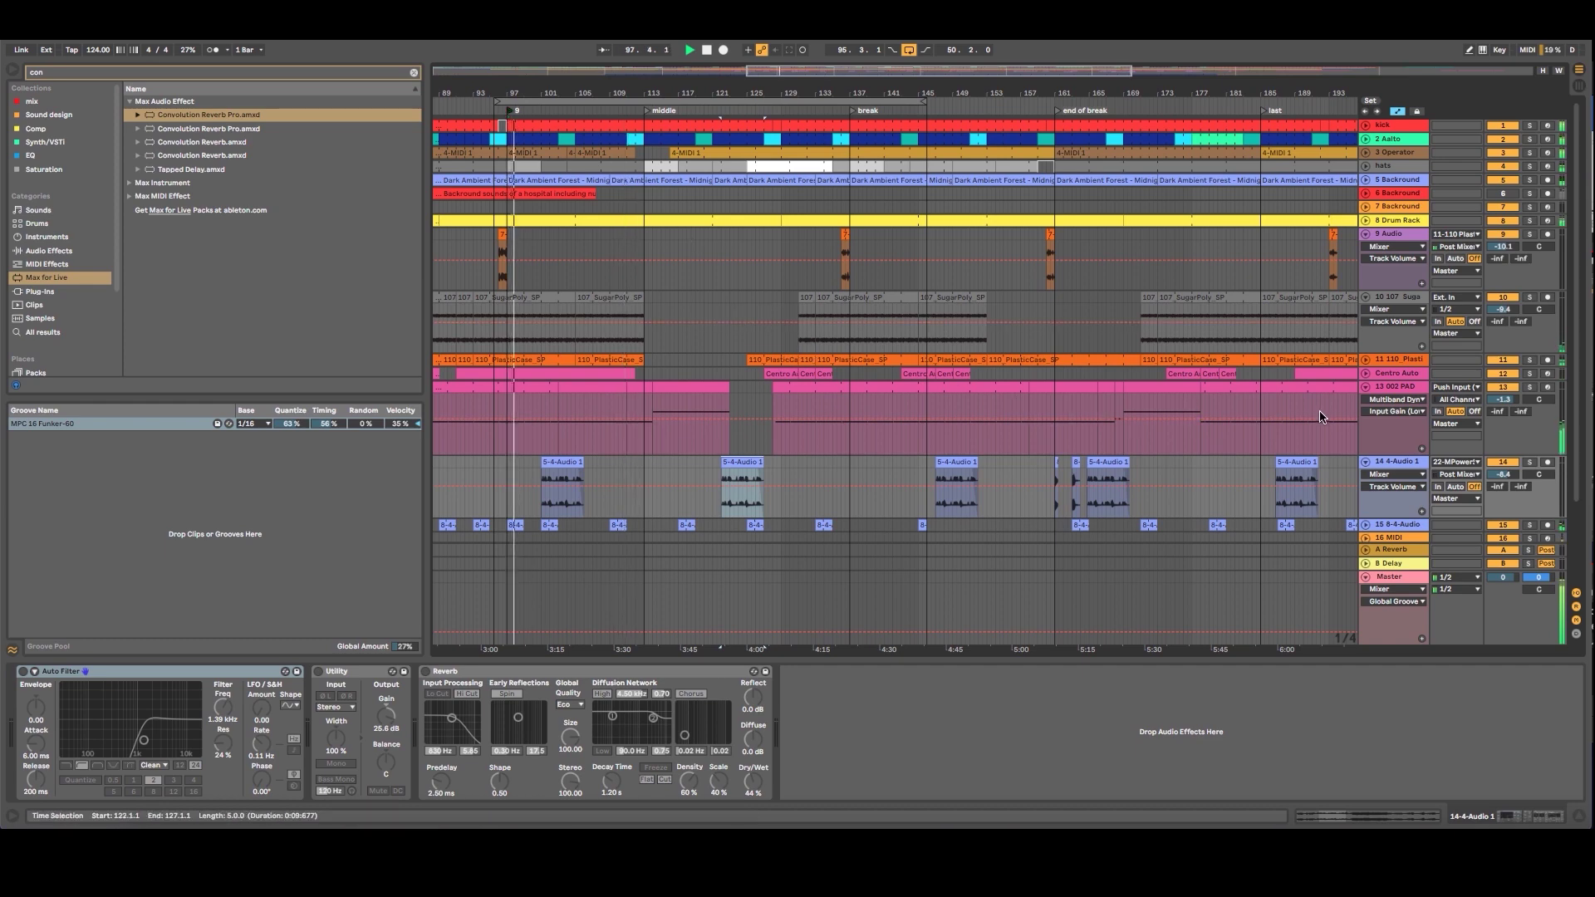
Fold the 002 PAD track in the arrangement.
{"action": "left_click", "coordinate": [1364, 392]}
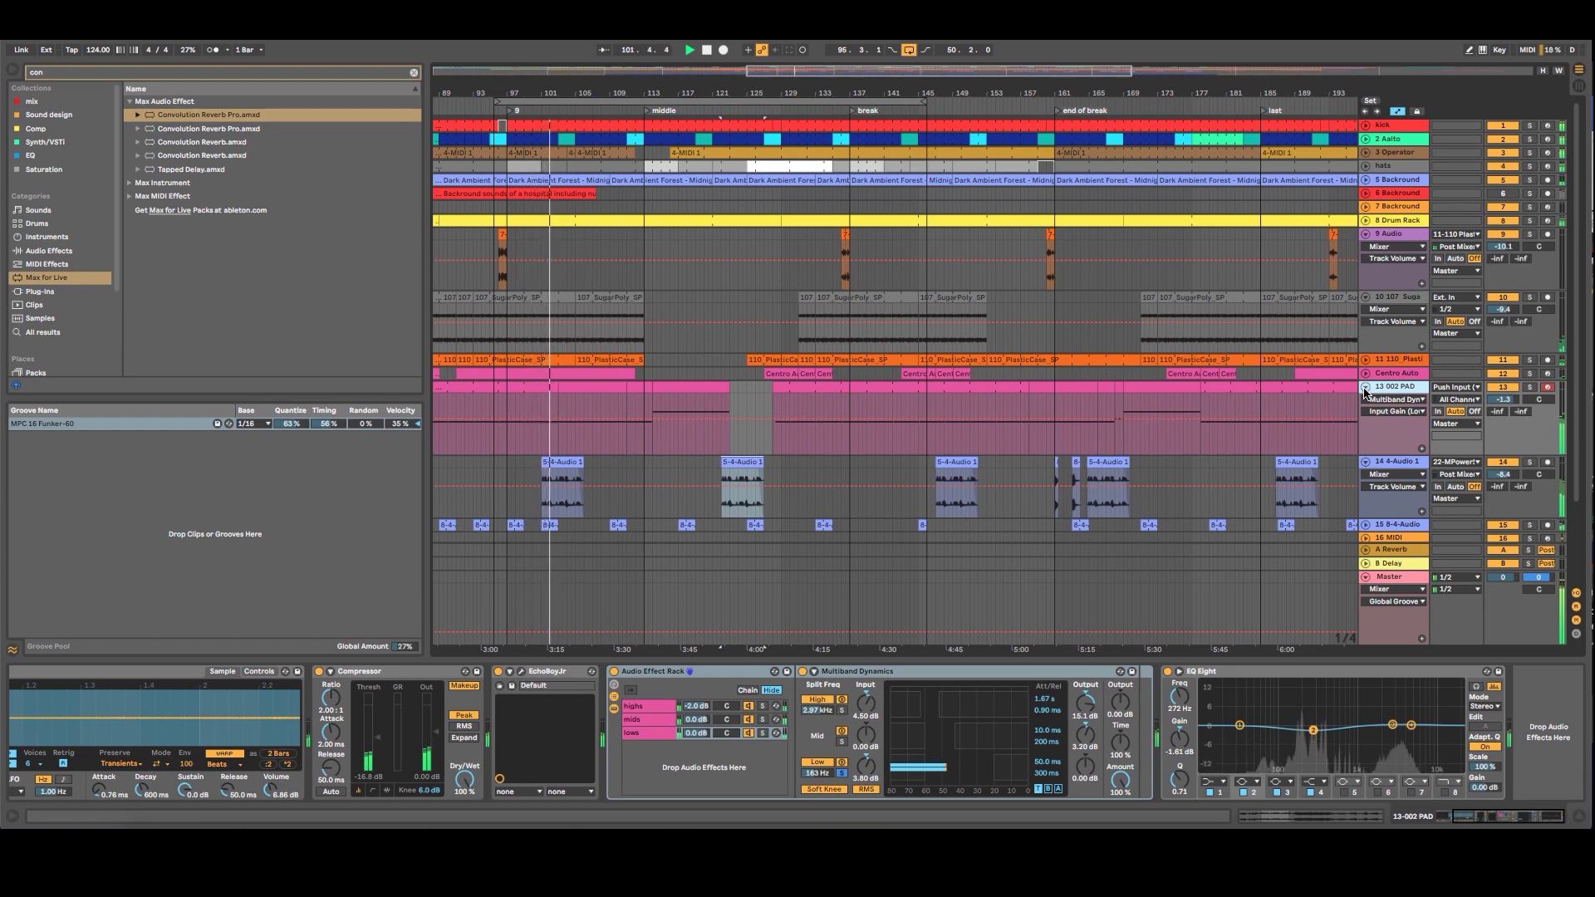
{"action": "scroll", "coordinate": [1346, 429], "scroll_direction": "down", "scroll_amount": 3}
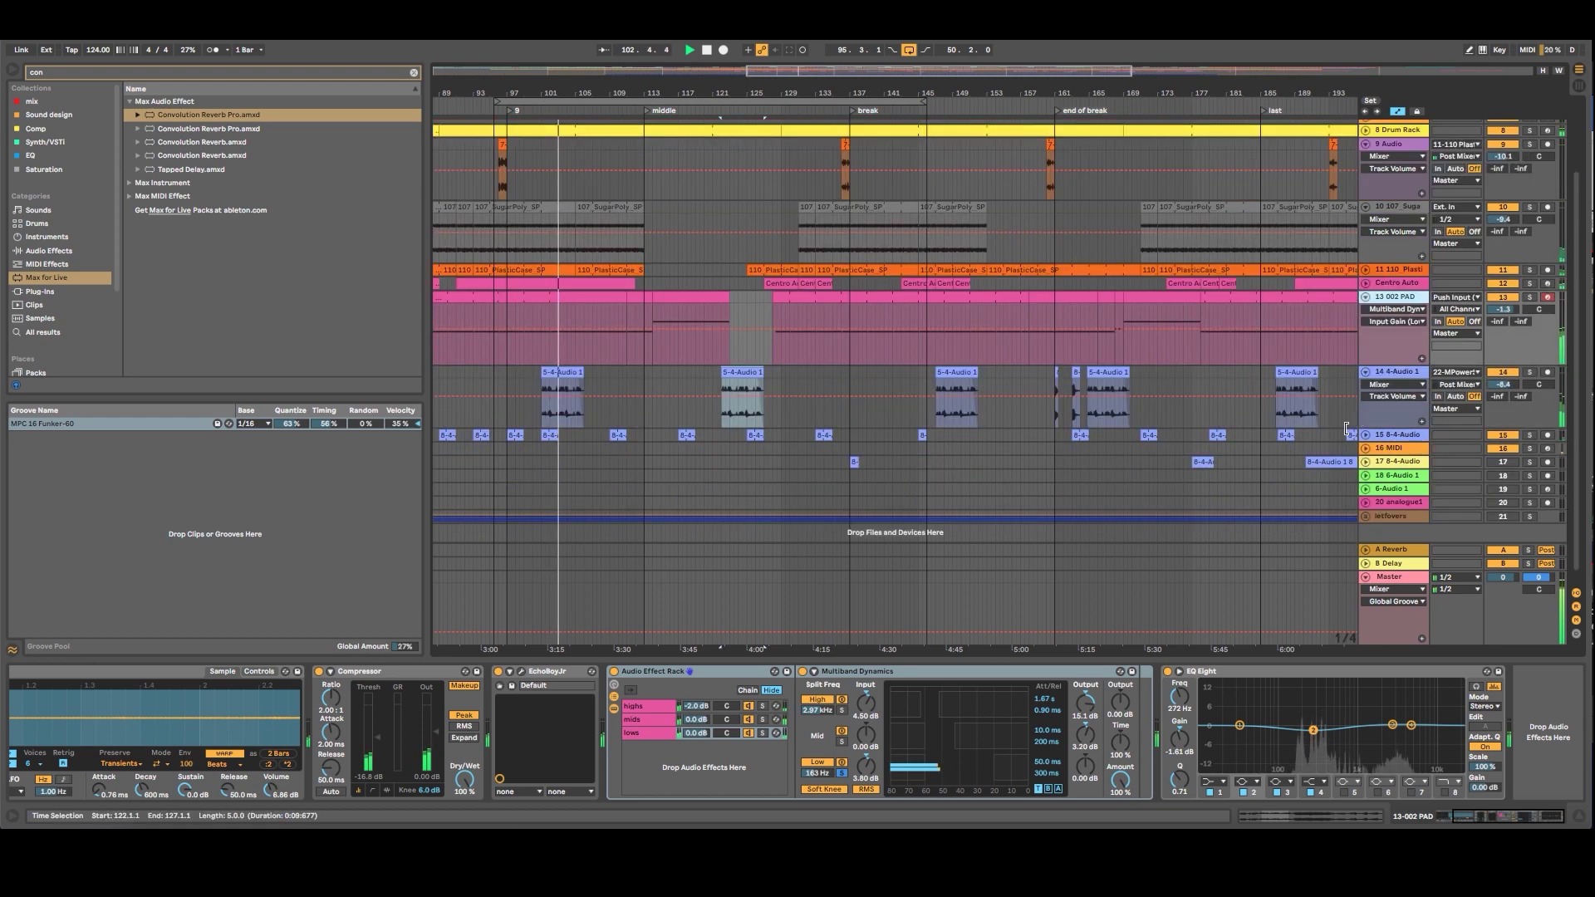
{"action": "left_click", "coordinate": [1366, 298]}
{"action": "left_click", "coordinate": [1373, 312]}
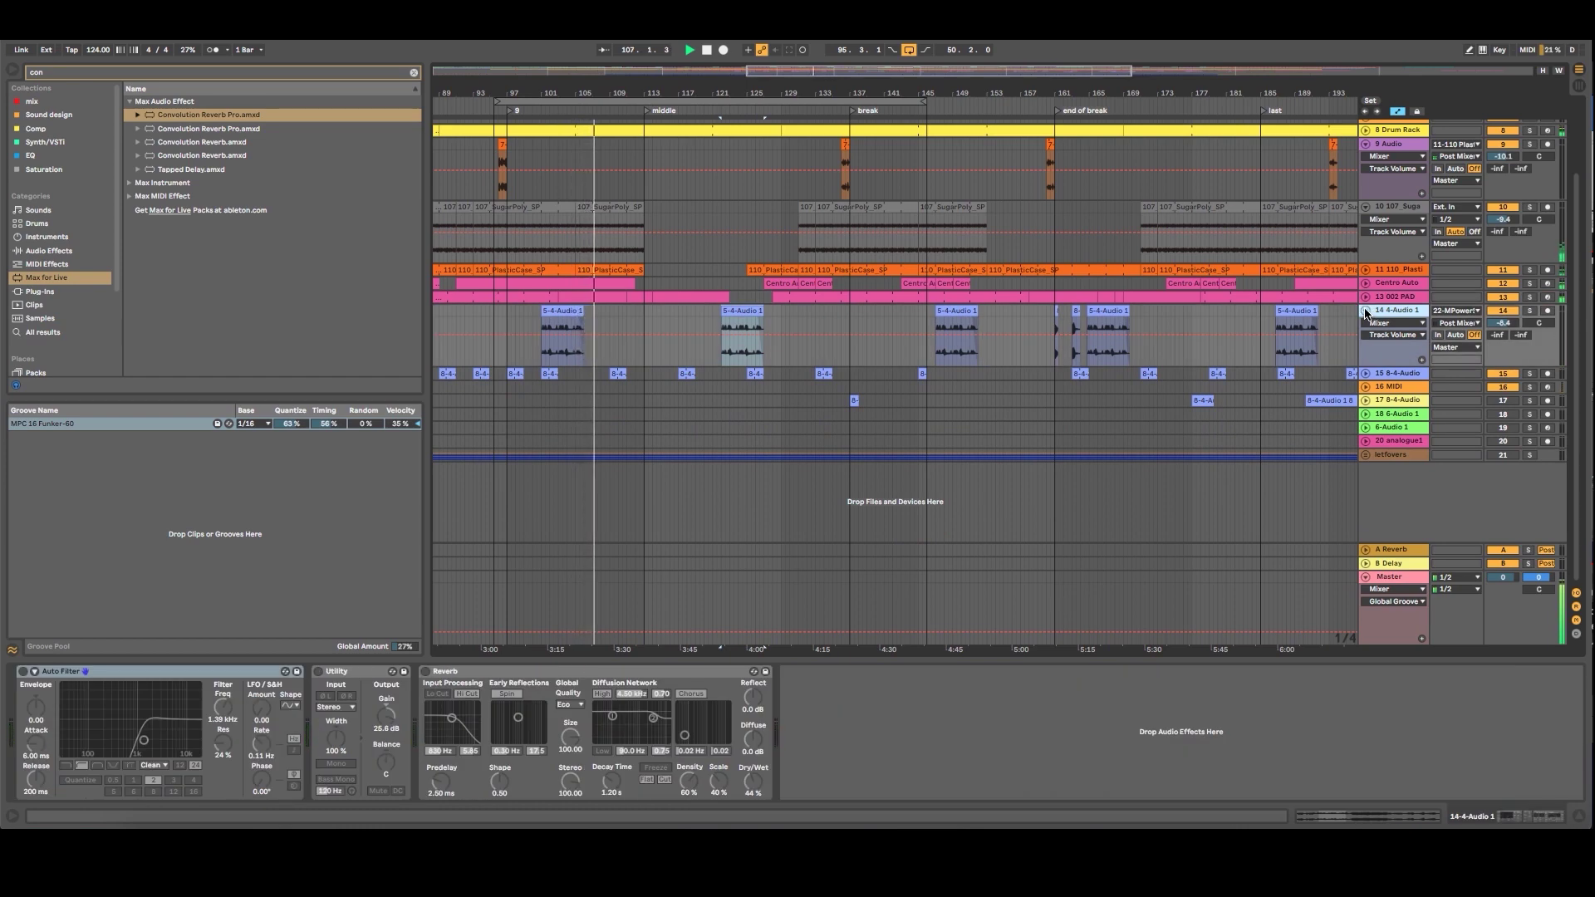
Delete the Reverb after Convolution Reverb Pro in the 002 PAD mids chain, unfold the track, and undo the deletion.
{"action": "left_click", "coordinate": [1376, 301]}
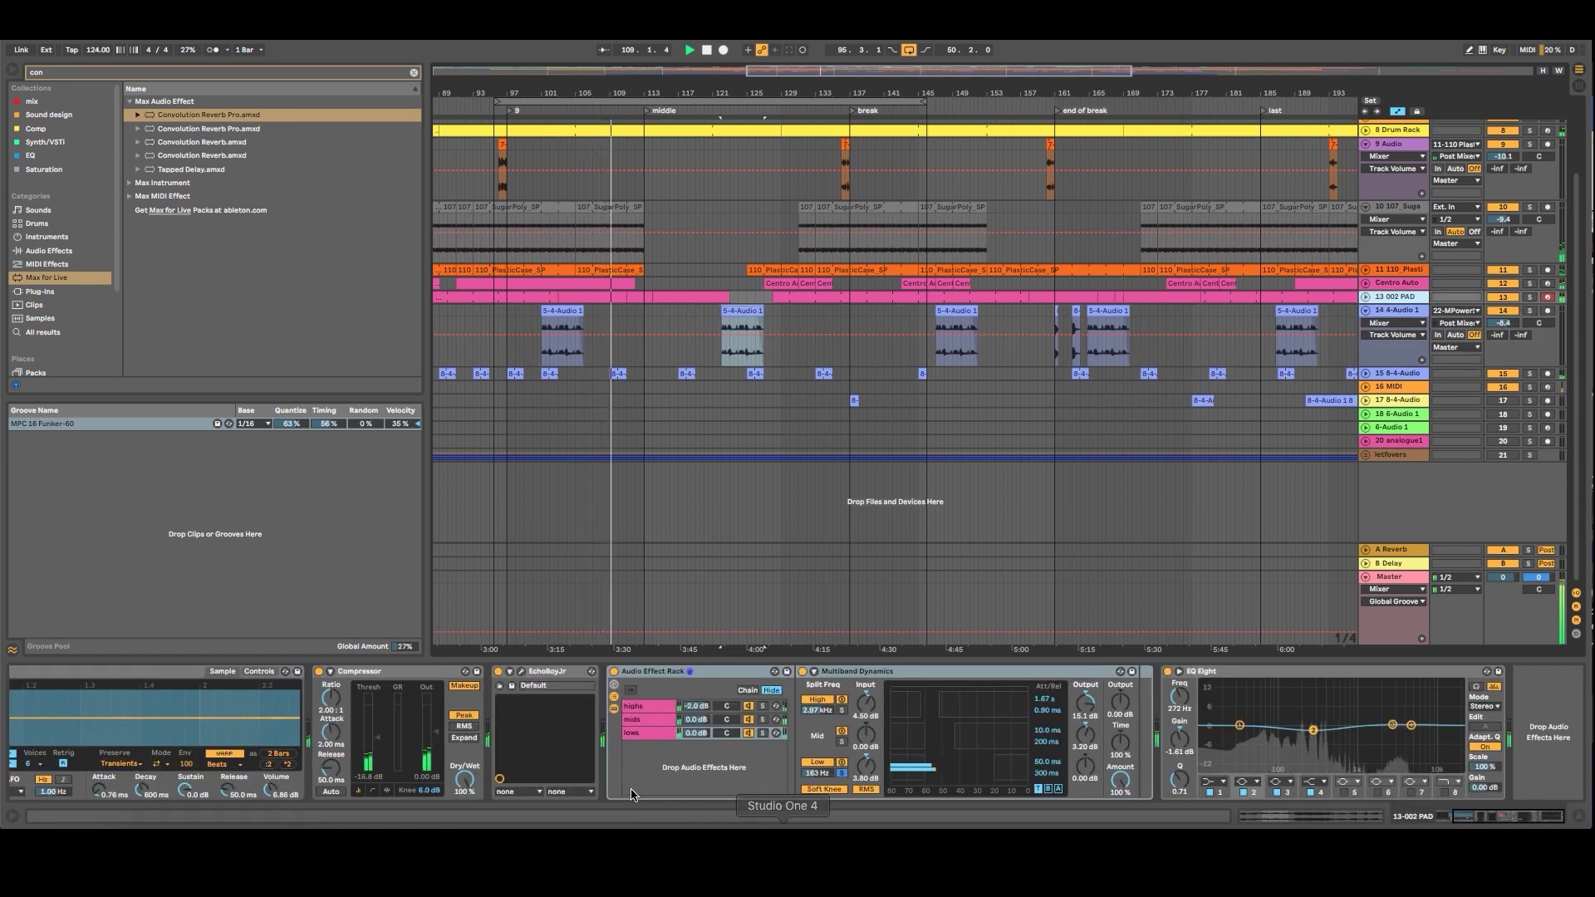
{"action": "left_click", "coordinate": [635, 720]}
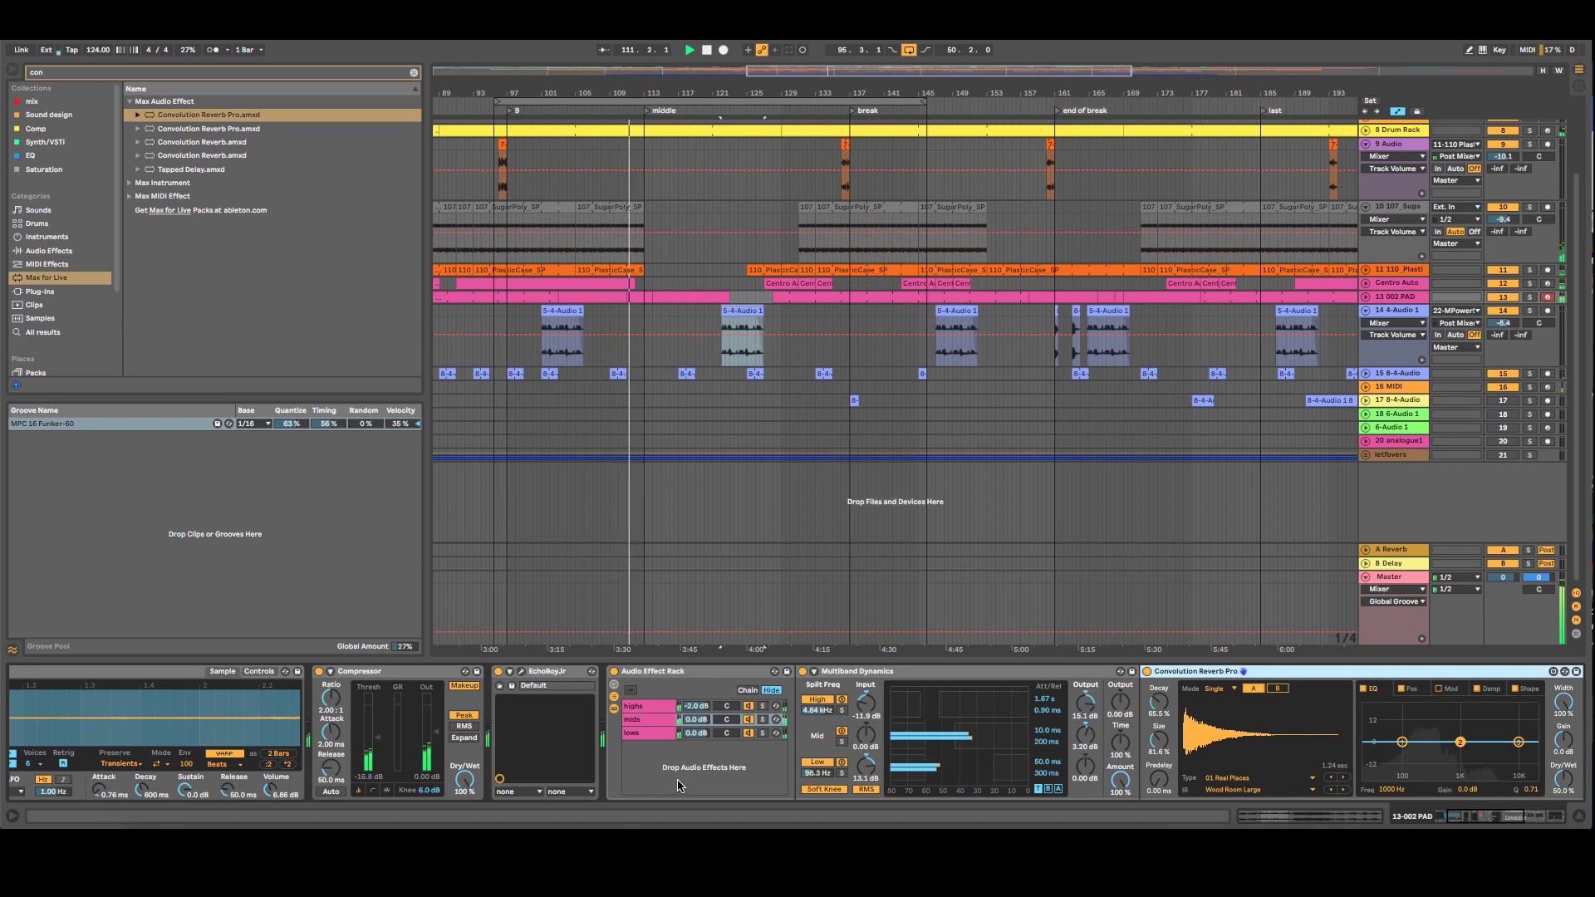
{"action": "left_click", "coordinate": [1463, 822]}
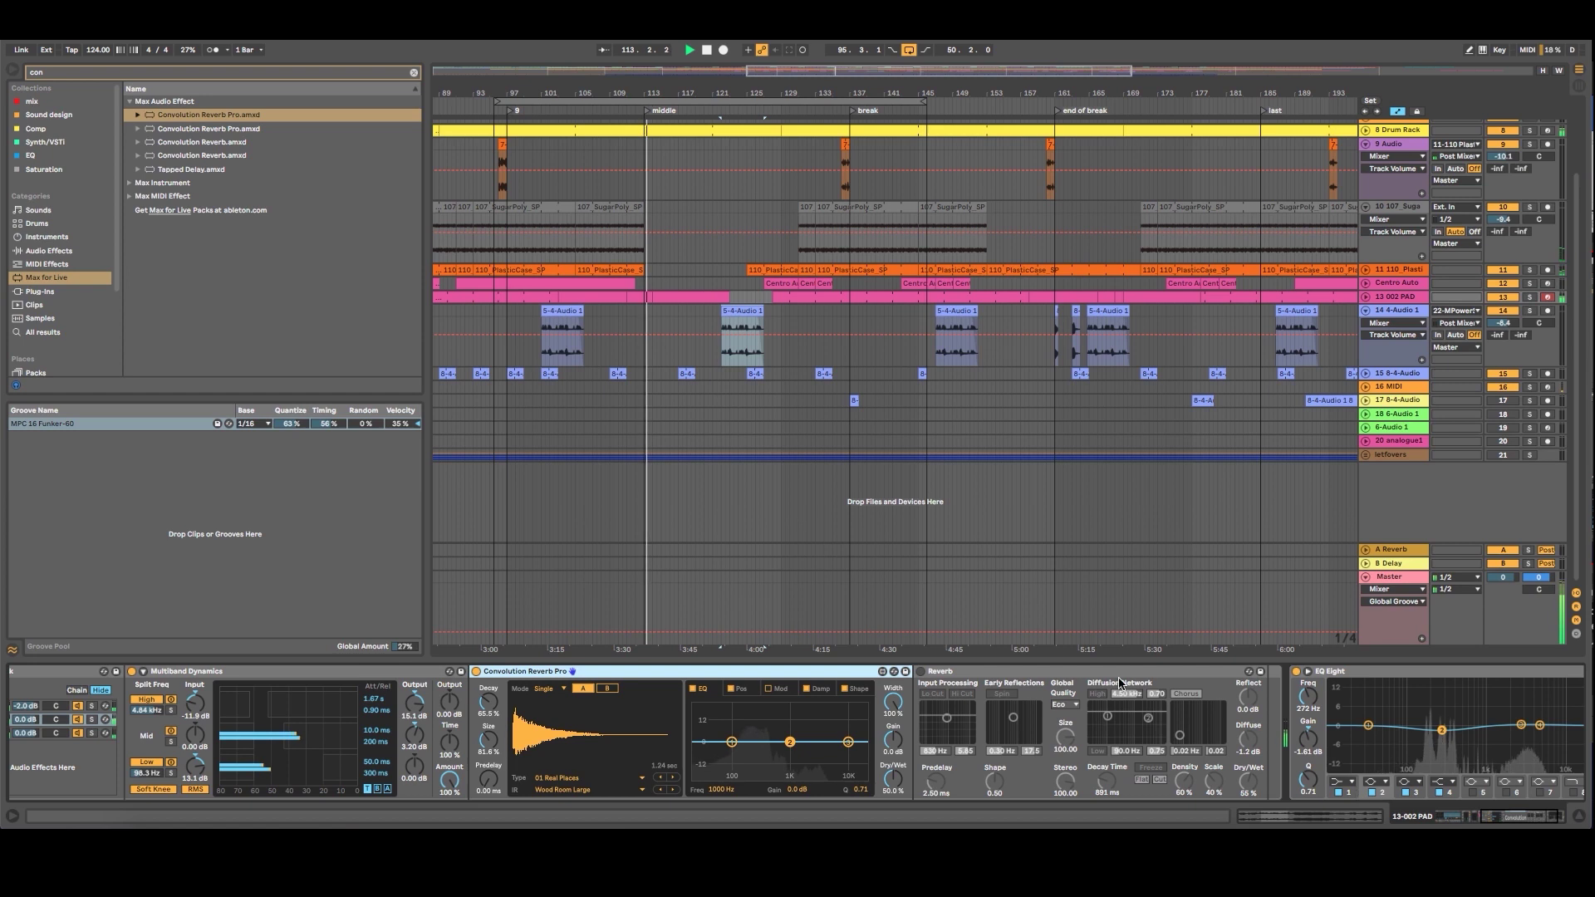
{"action": "left_click", "coordinate": [1096, 671]}
{"action": "key", "text": "Delete"}
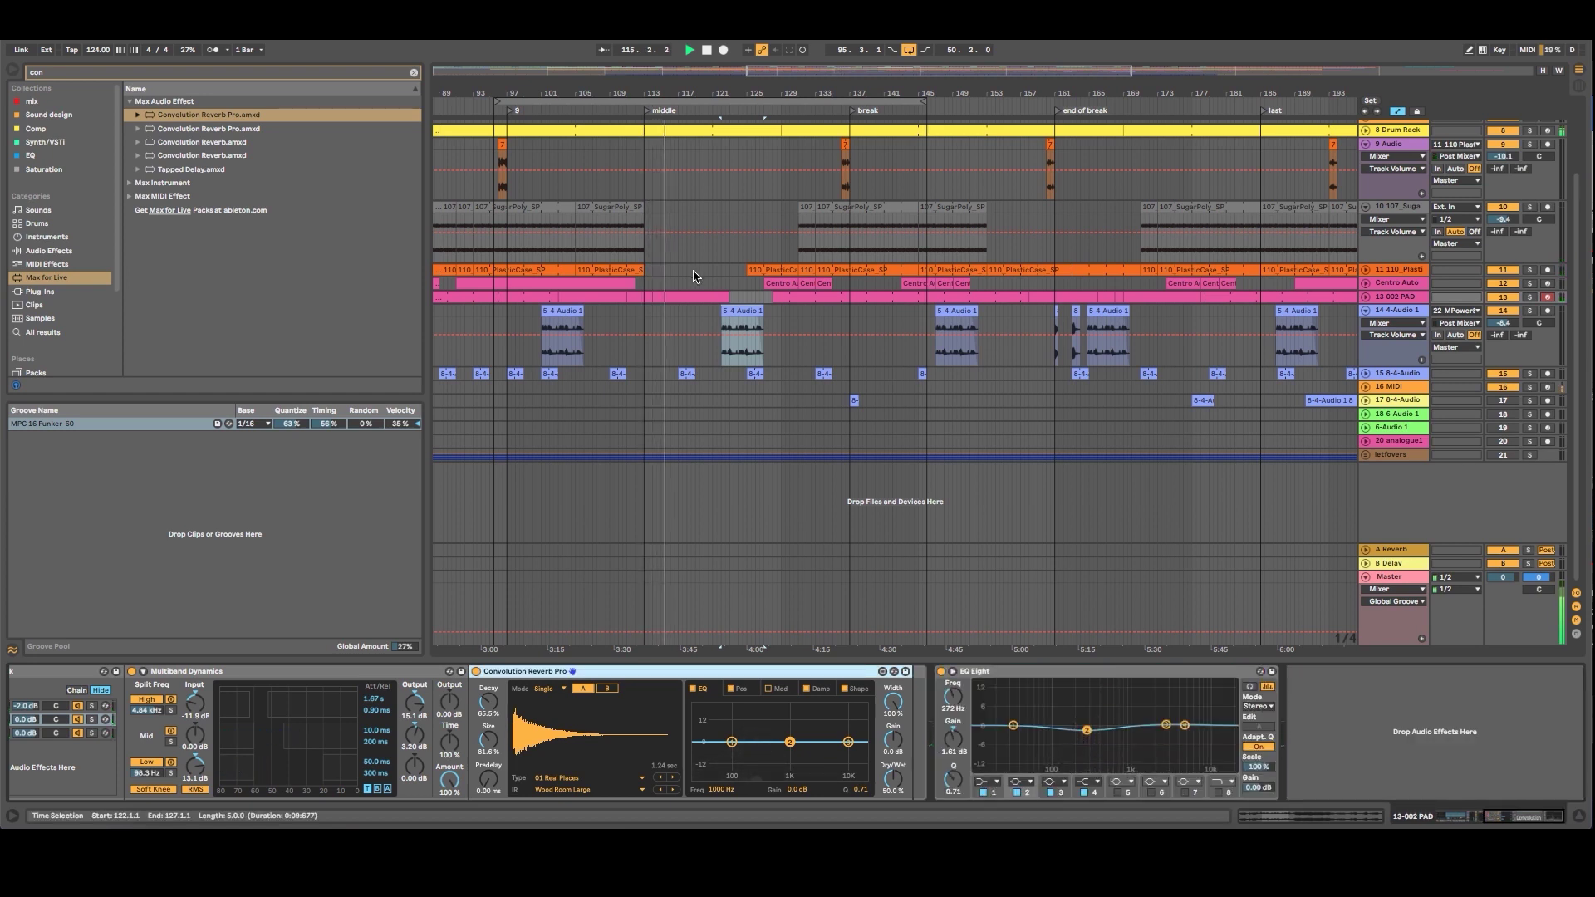
{"action": "left_click", "coordinate": [1366, 297]}
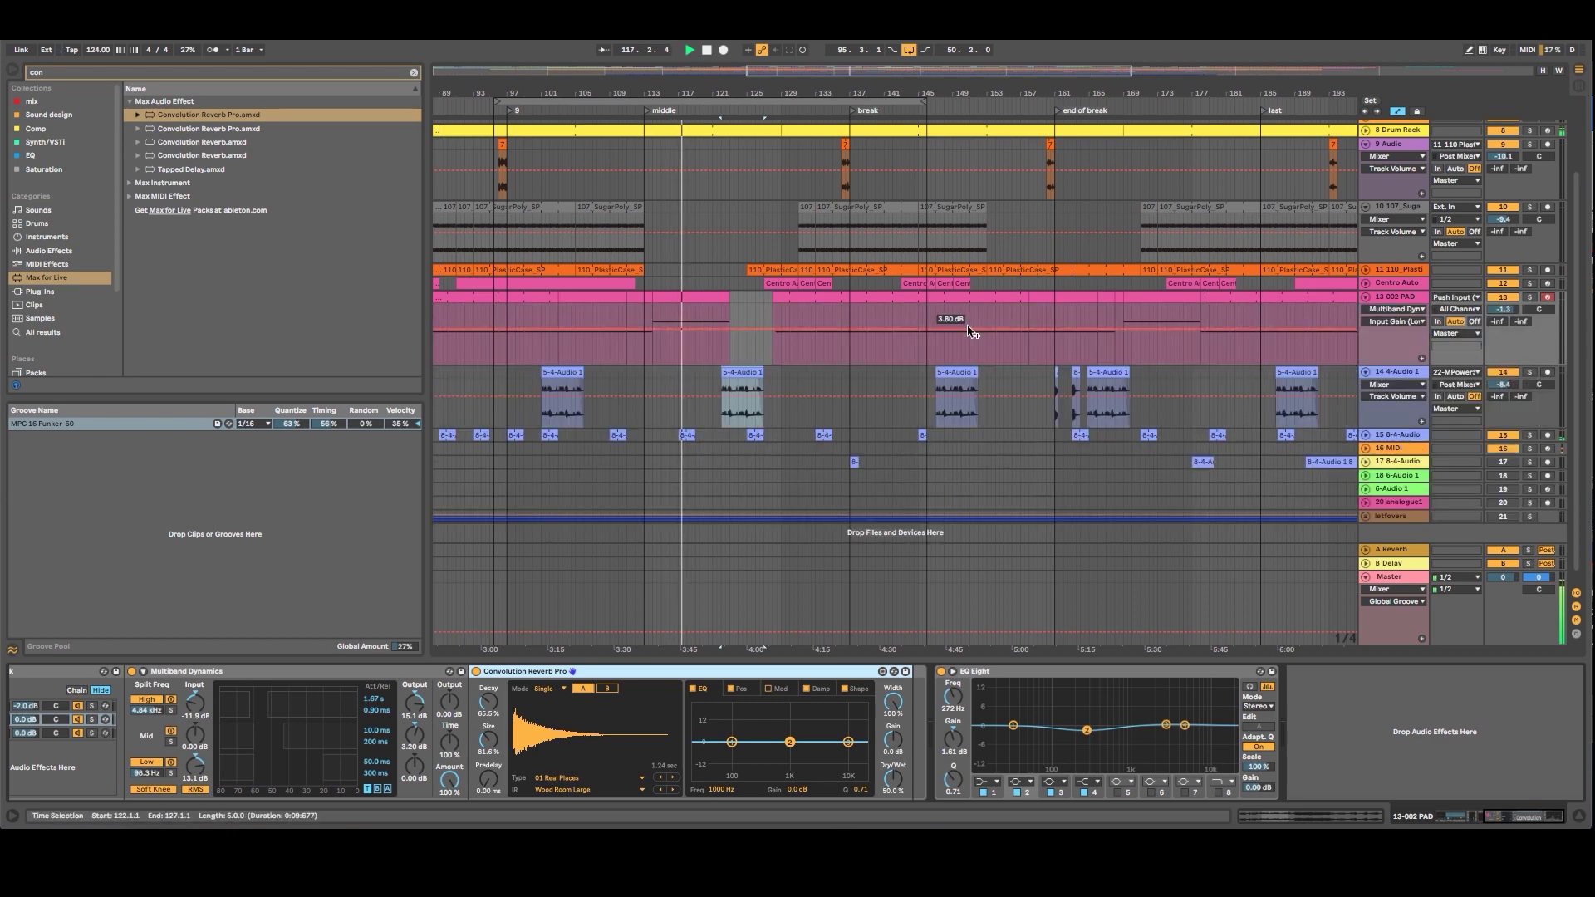
{"action": "key", "text": "ctrl+z"}
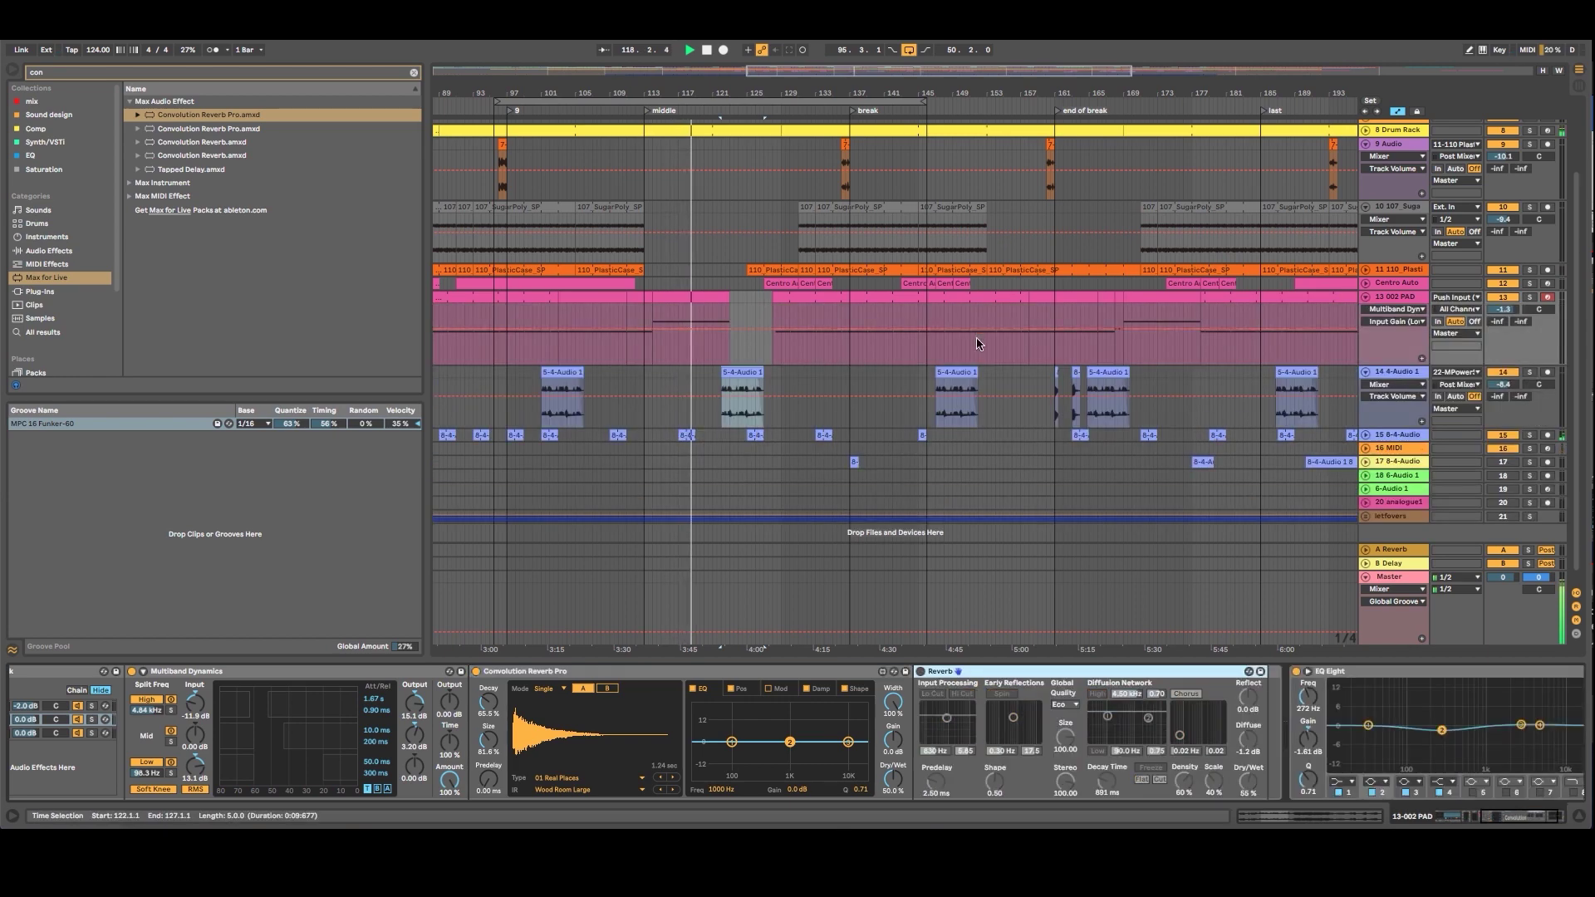
Examine the MIDI notes of the 002 PAD clips on either side of bar 114 and play from bar 114.
{"action": "left_click_drag", "start_coordinate": [651, 286], "coordinate": [765, 286]}
{"action": "double_click", "coordinate": [694, 285]}
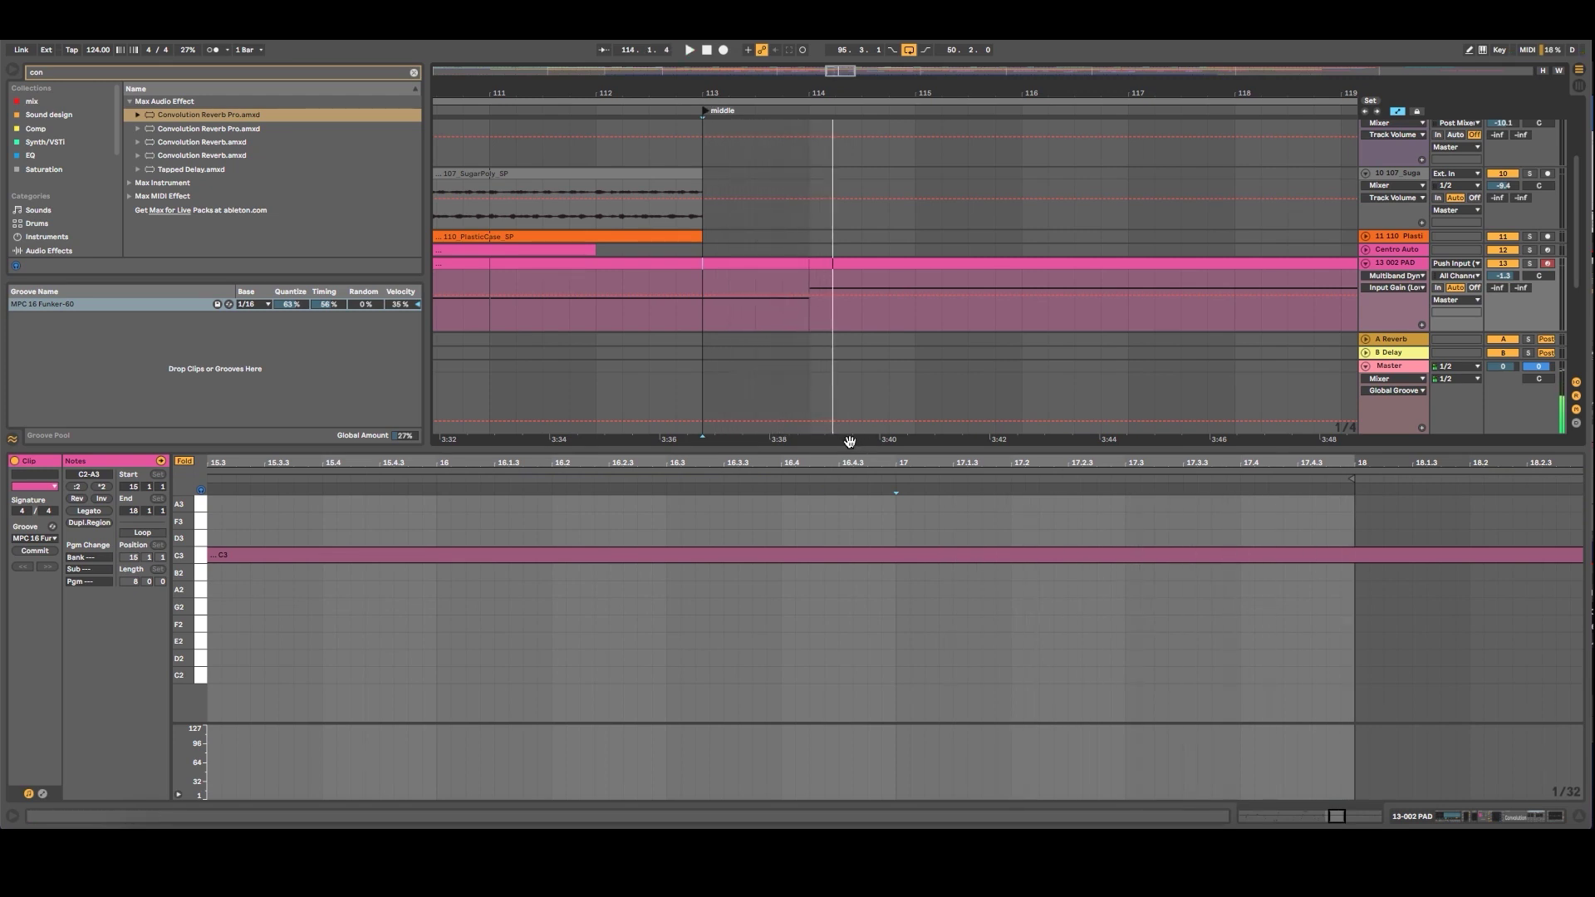
{"action": "left_click_drag", "start_coordinate": [847, 460], "coordinate": [920, 336]}
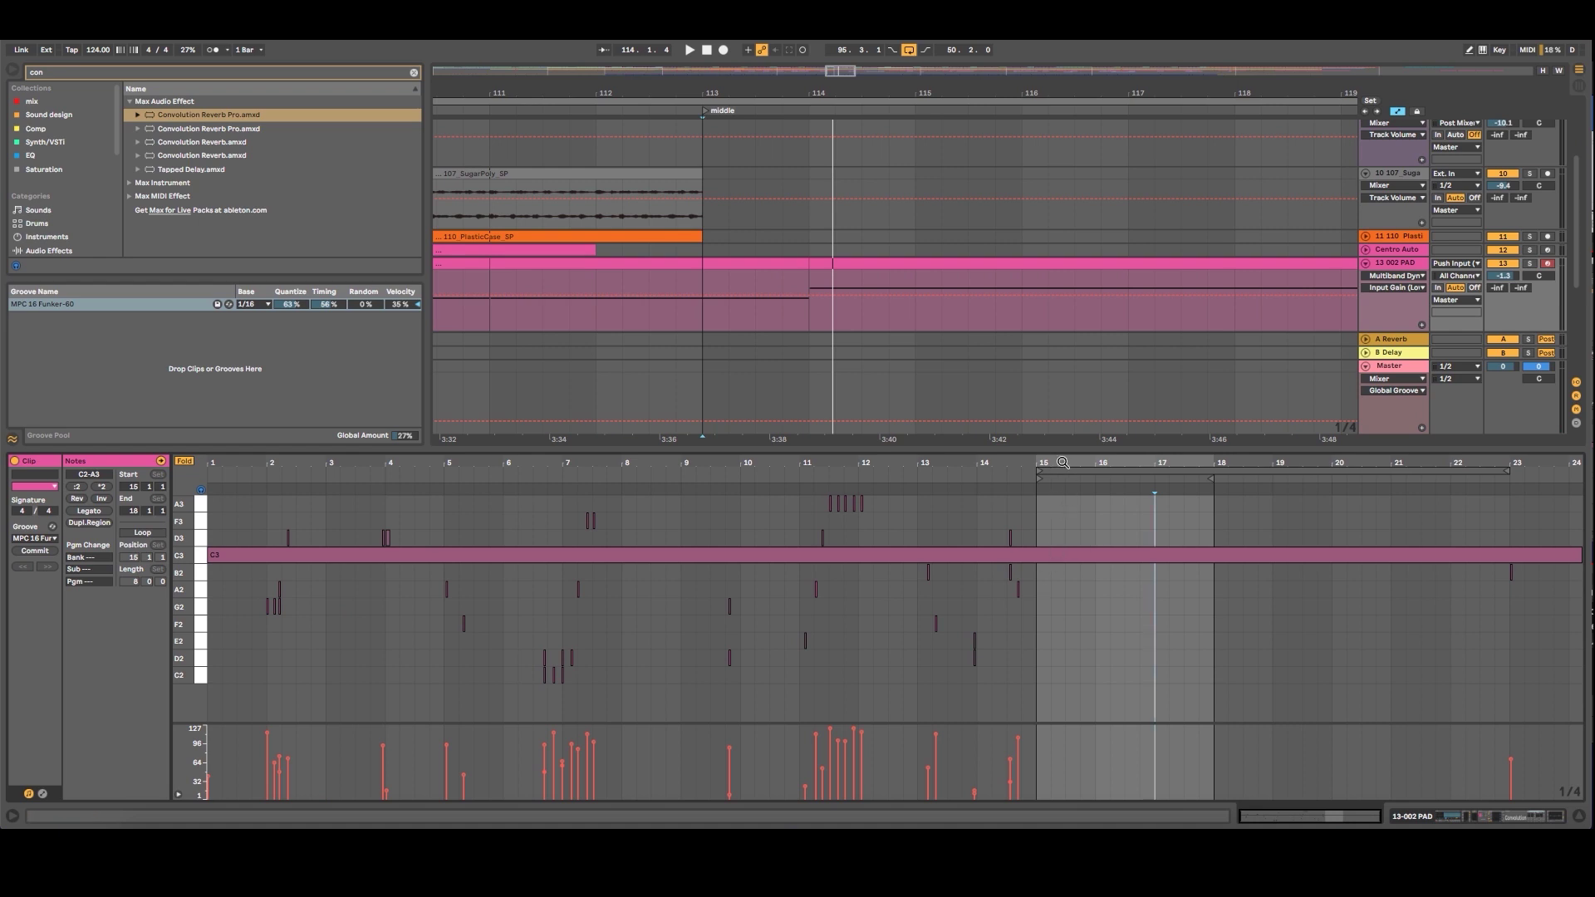
{"action": "left_click", "coordinate": [822, 266]}
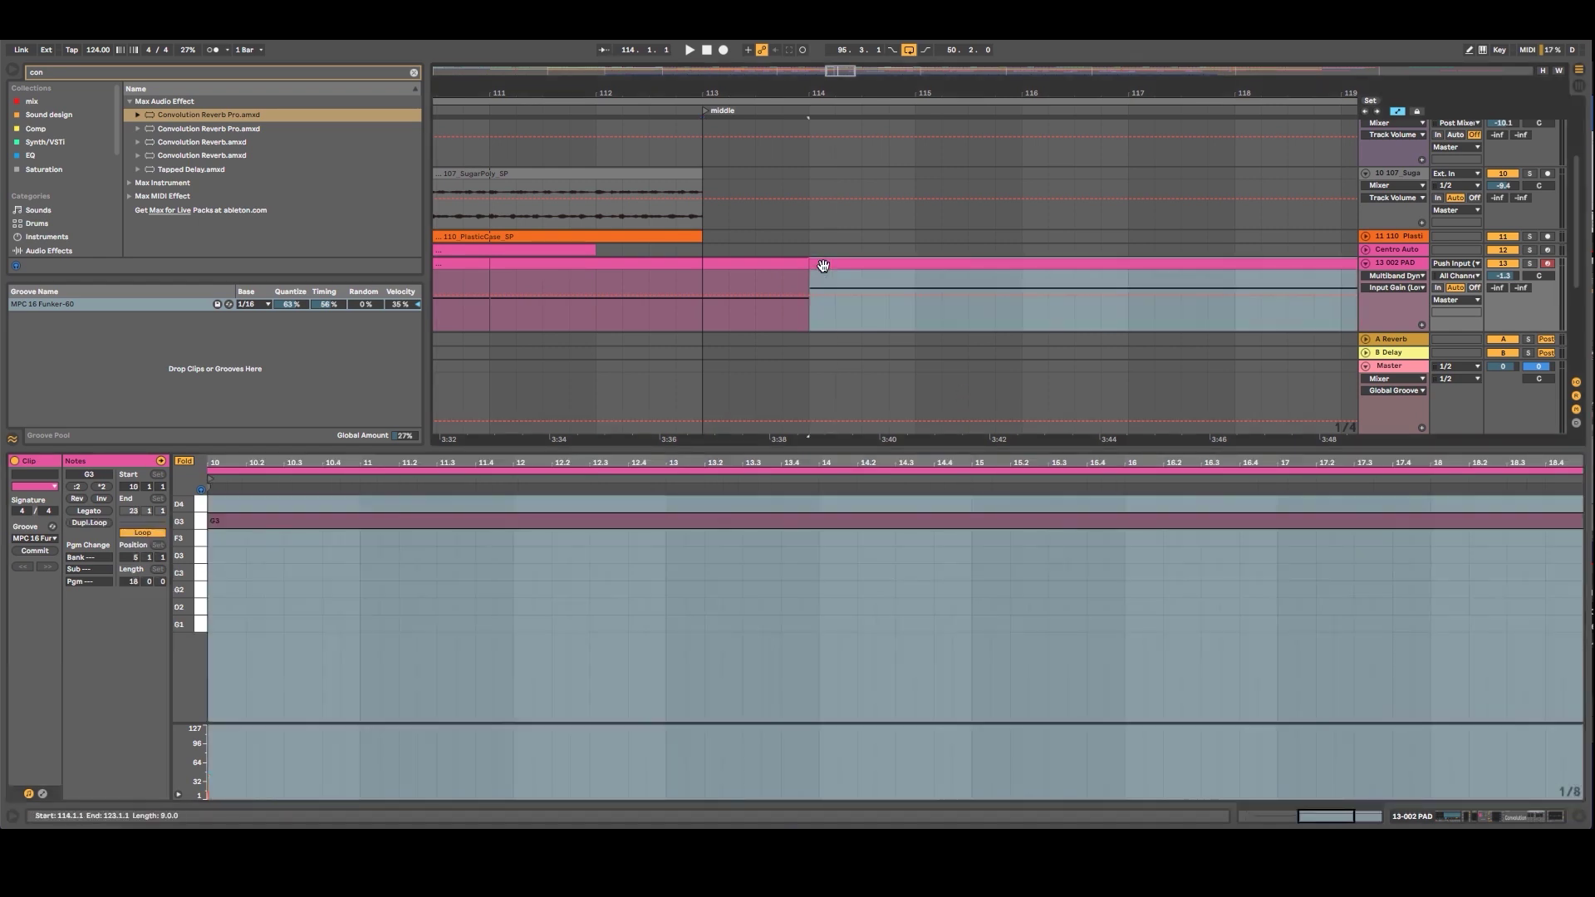
{"action": "left_click_drag", "start_coordinate": [744, 463], "coordinate": [744, 382]}
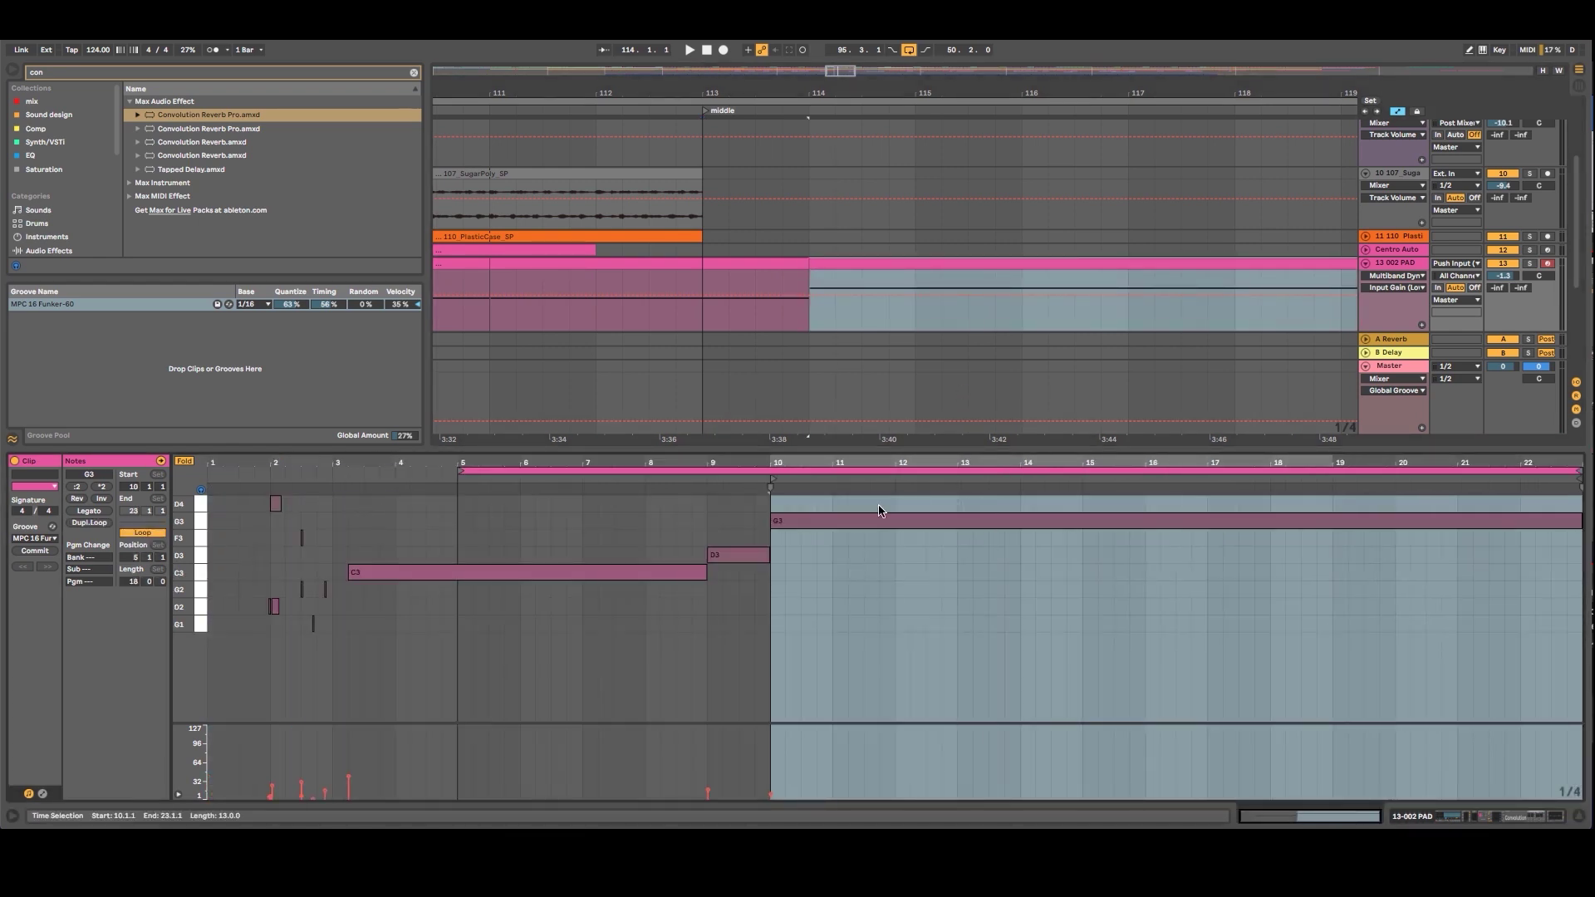
{"action": "left_click", "coordinate": [775, 481]}
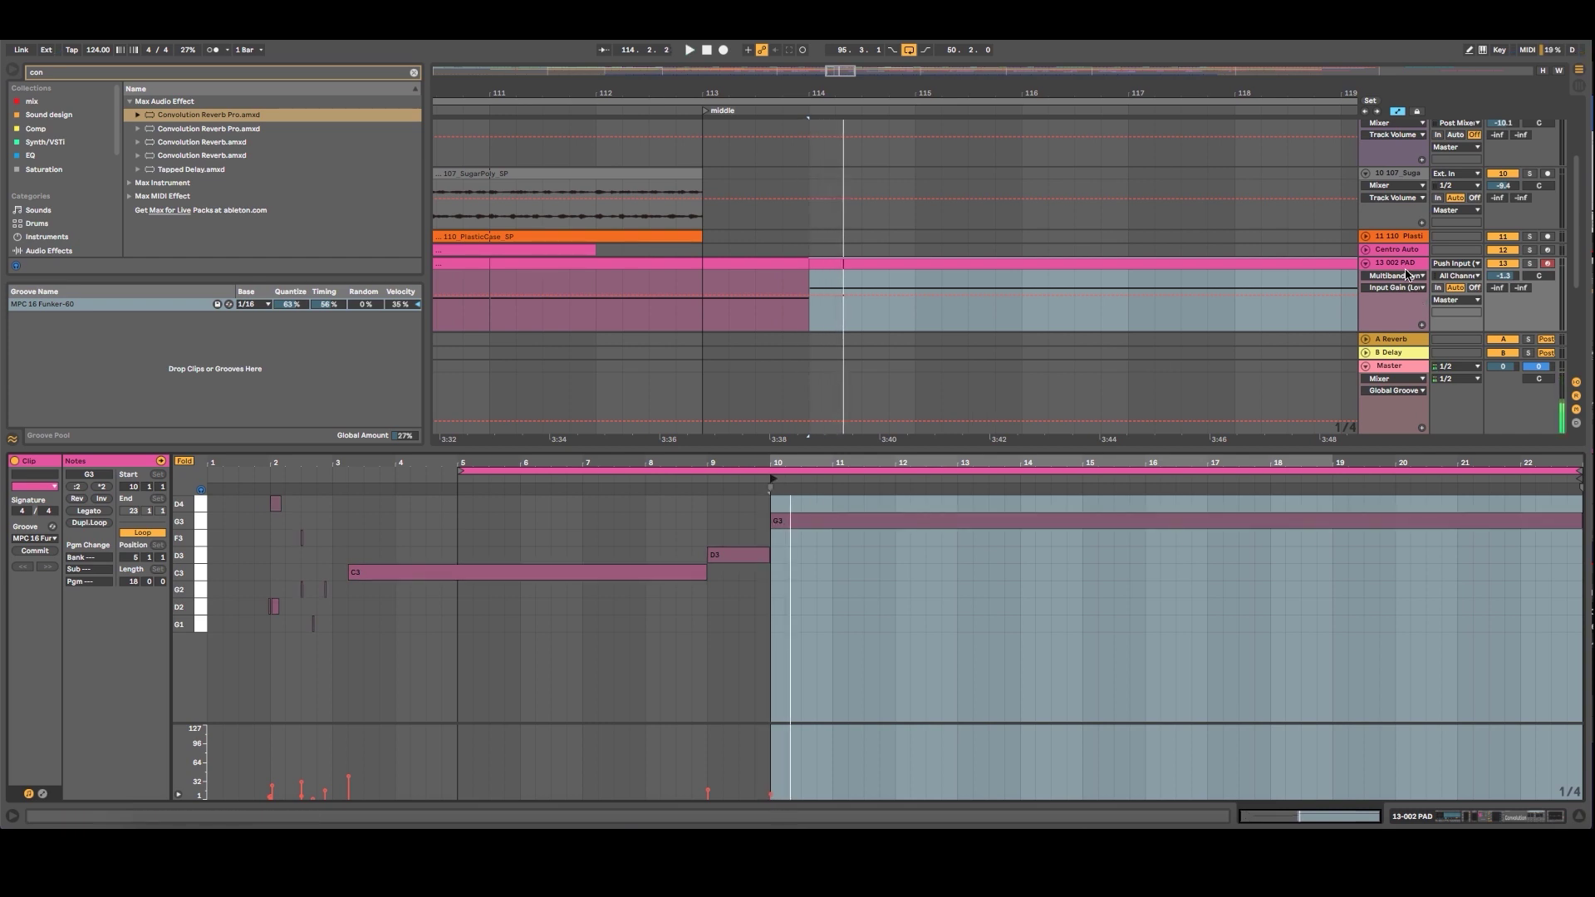
Play the arrangement from about bar 108 and set the start point back at bar 97.
{"action": "left_click_drag", "start_coordinate": [470, 91], "coordinate": [740, 97]}
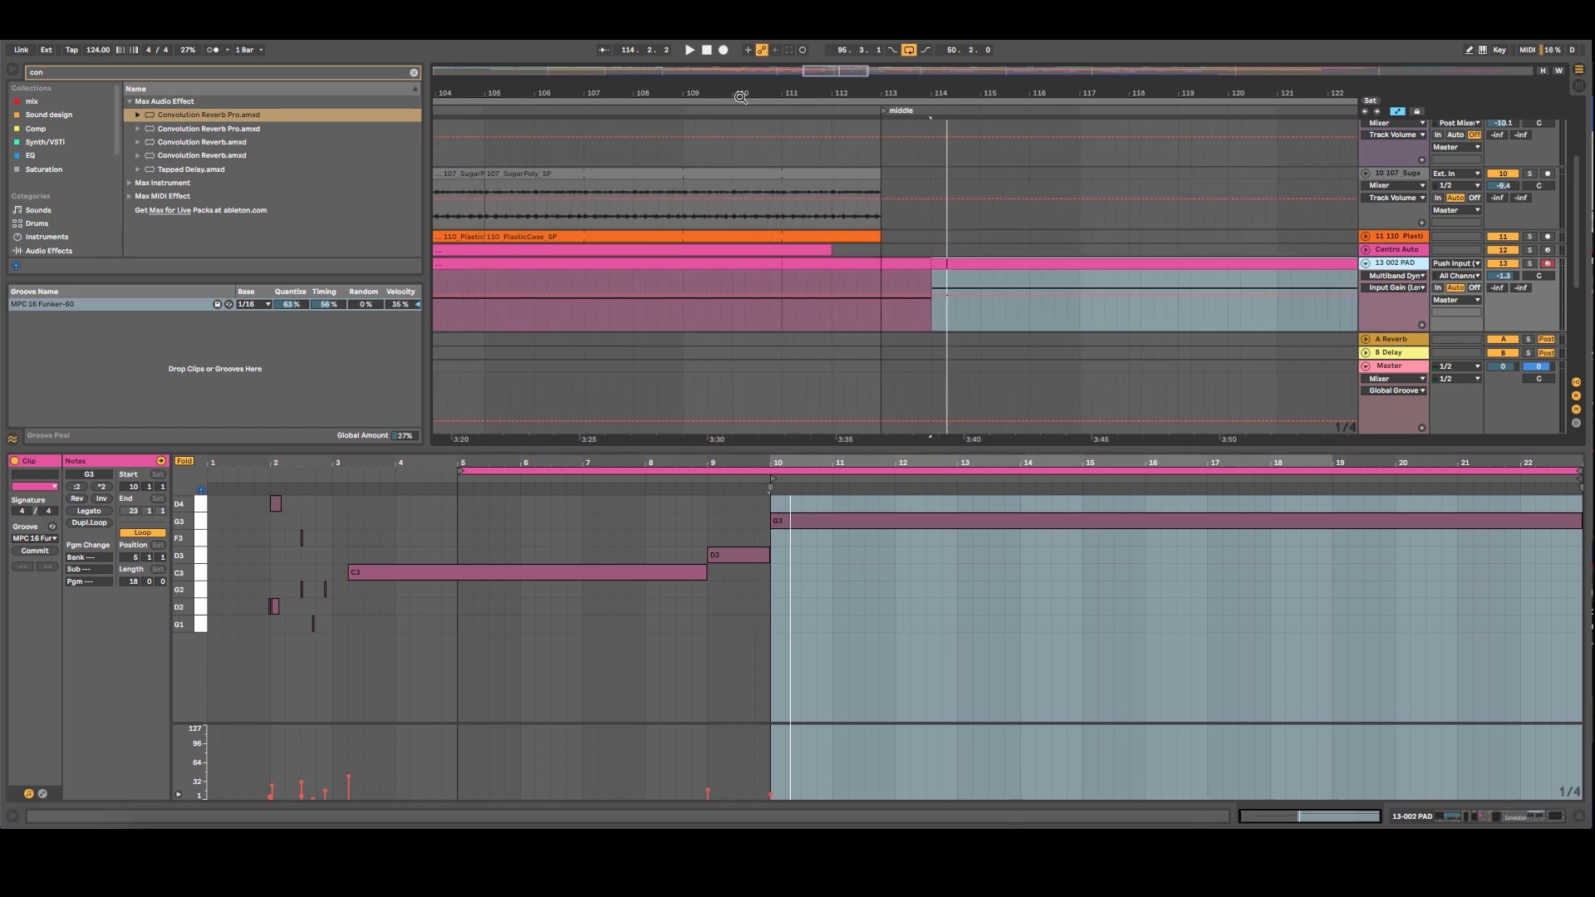
{"action": "left_click", "coordinate": [620, 108]}
{"action": "left_click_drag", "start_coordinate": [673, 97], "coordinate": [671, 90]}
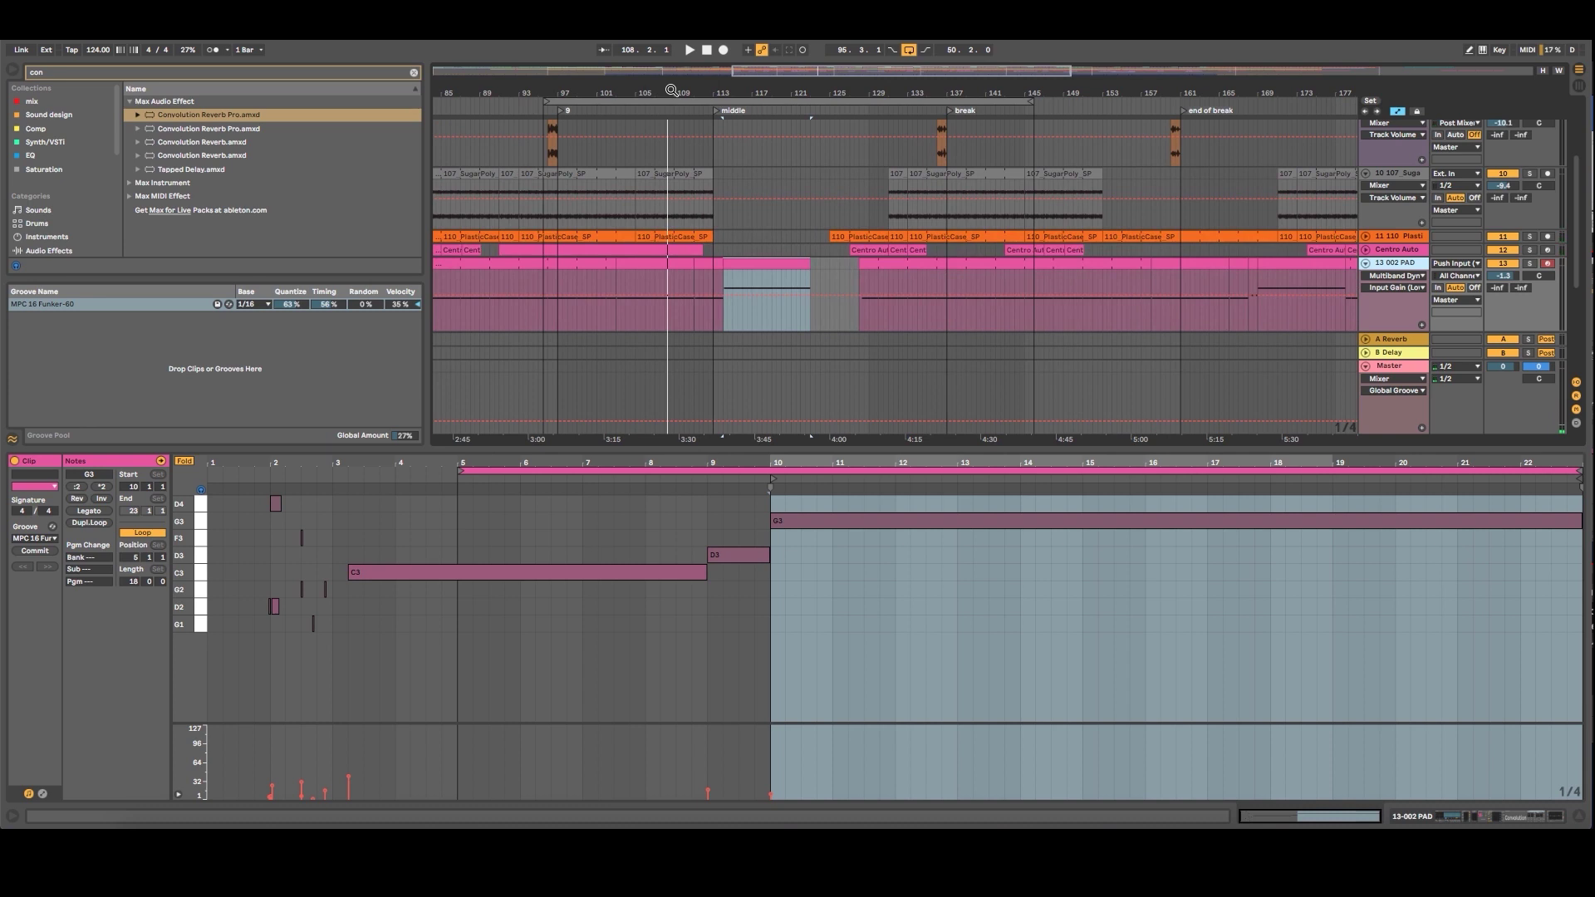
{"action": "left_click_drag", "start_coordinate": [639, 87], "coordinate": [769, 86]}
{"action": "left_click", "coordinate": [704, 114]}
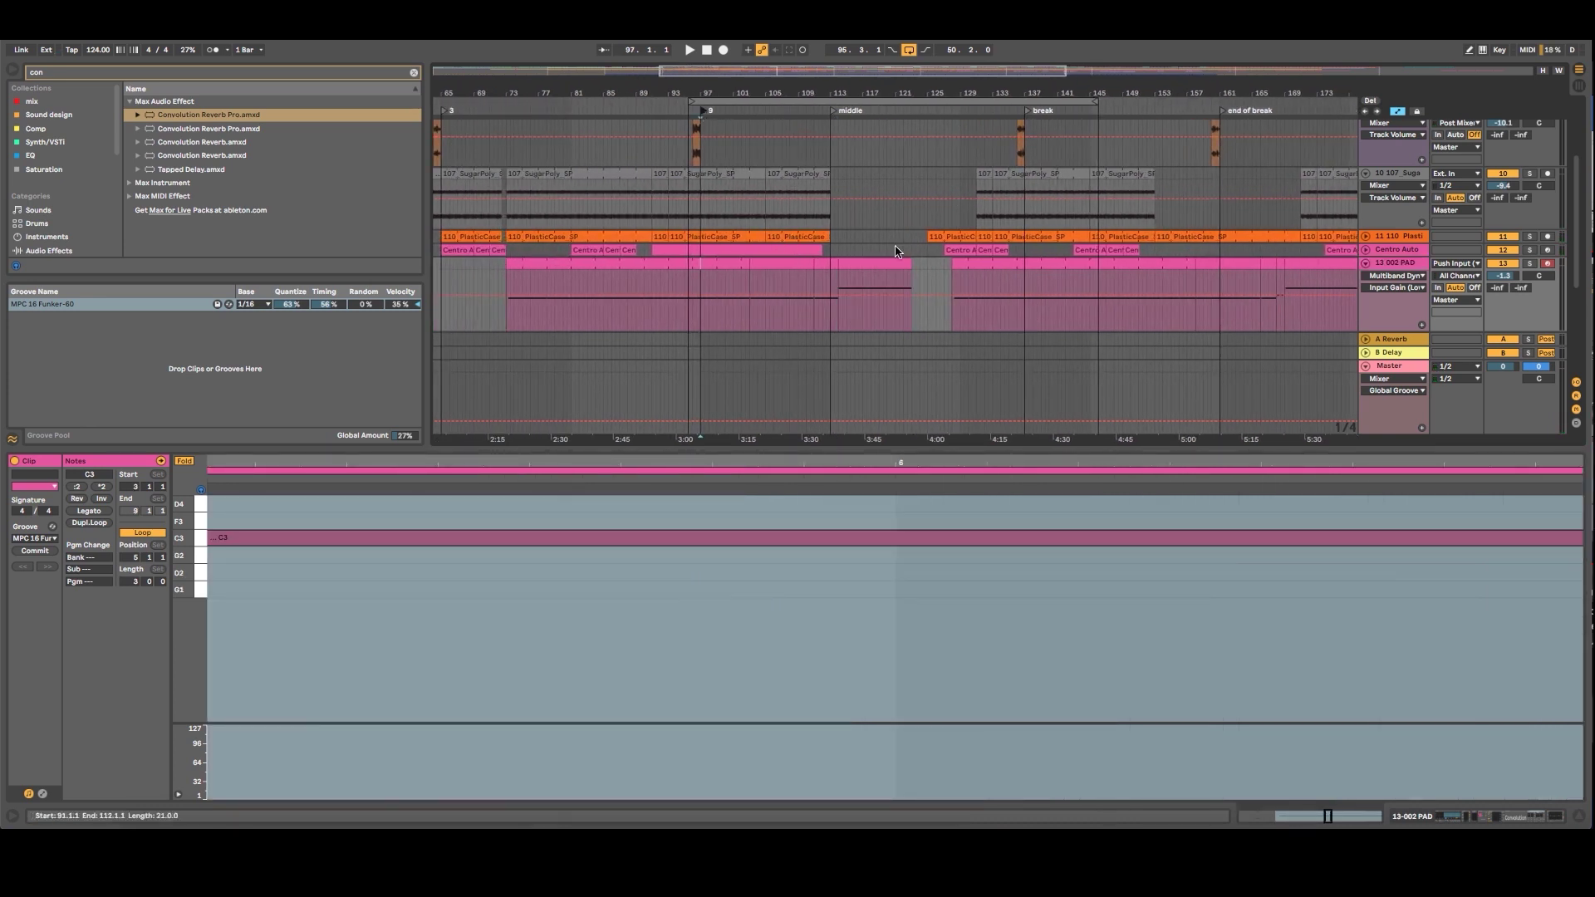
Play from bar 97 and fold the 002 PAD and 14 4-Audio 1 tracks.
{"action": "scroll", "coordinate": [1165, 241], "scroll_direction": "up", "scroll_amount": 5}
{"action": "scroll", "coordinate": [1169, 249], "scroll_direction": "down", "scroll_amount": 4}
{"action": "scroll", "coordinate": [1169, 254], "scroll_direction": "down", "scroll_amount": 3}
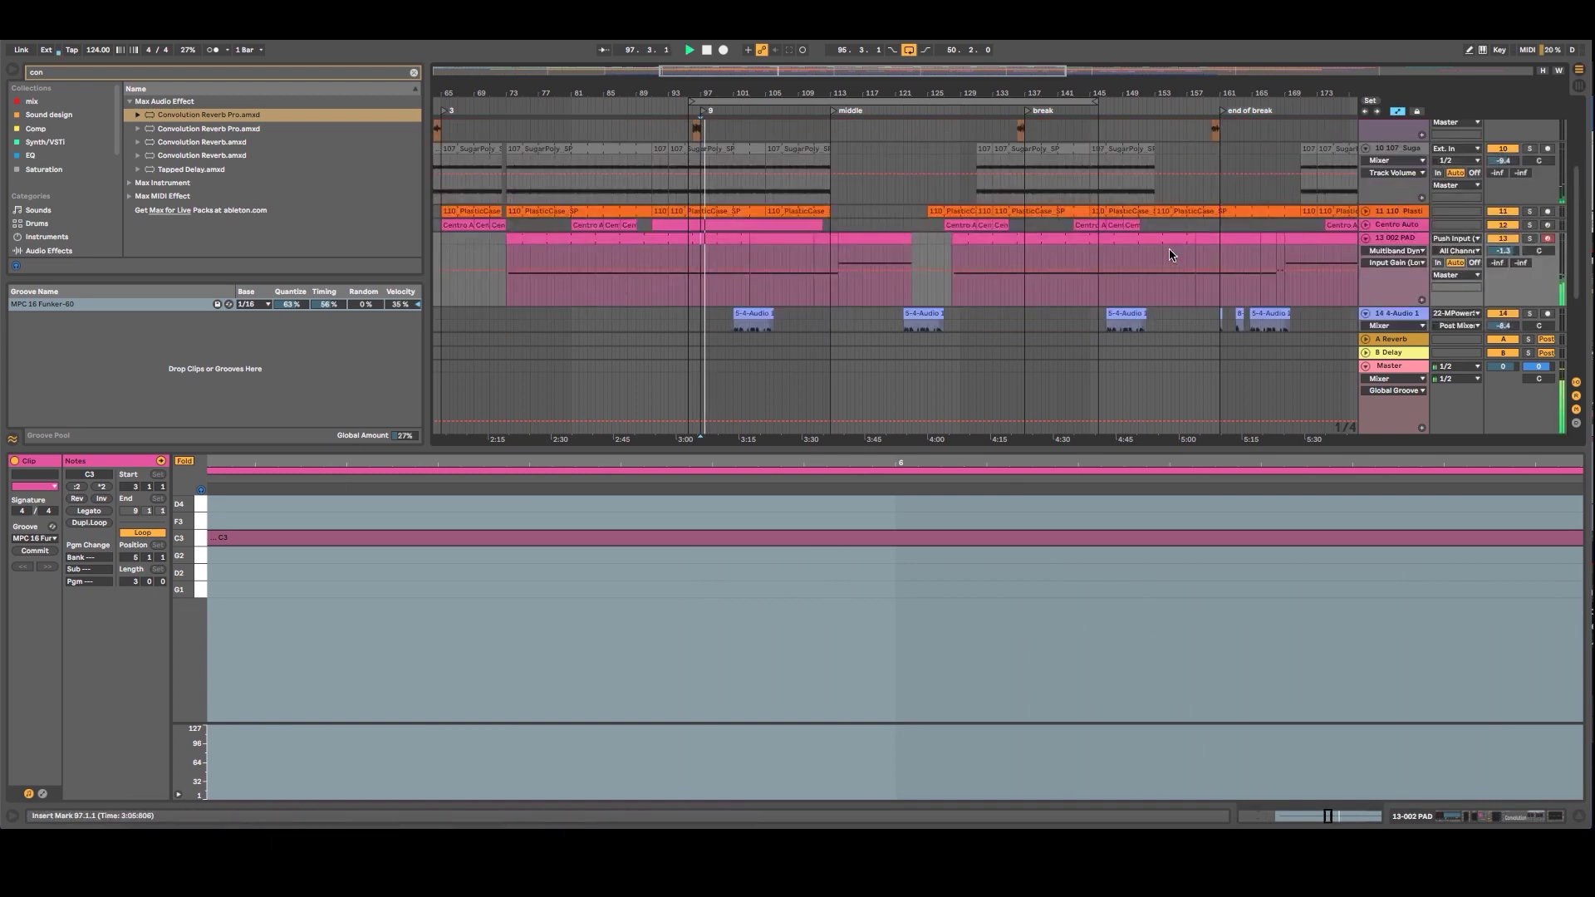
{"action": "scroll", "coordinate": [1172, 254], "scroll_direction": "up", "scroll_amount": 2}
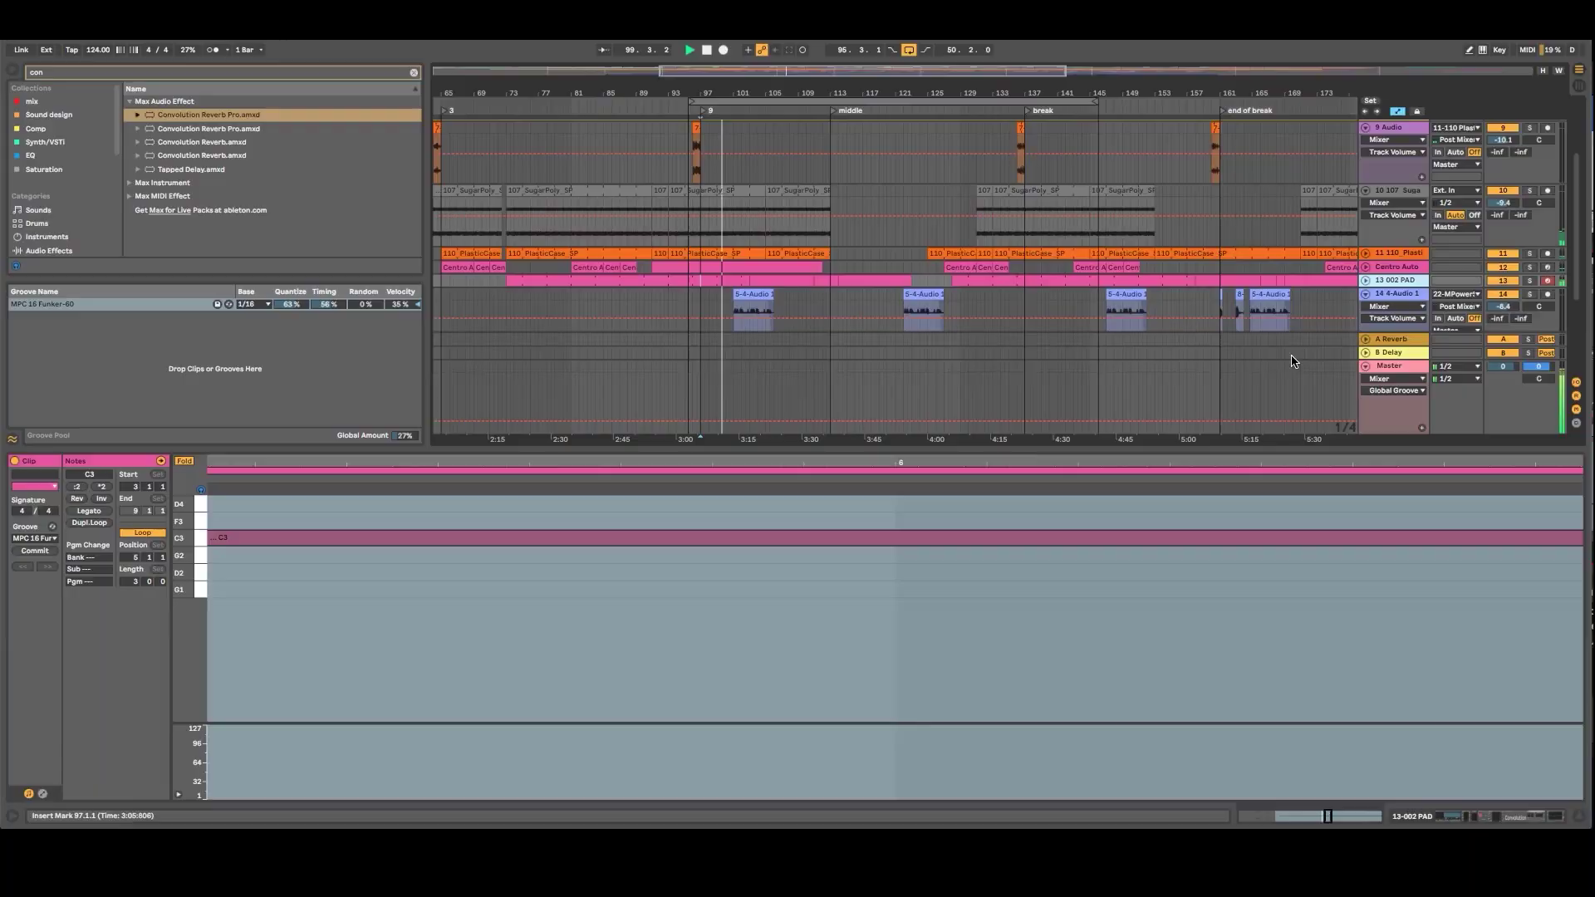
{"action": "left_click", "coordinate": [1365, 295]}
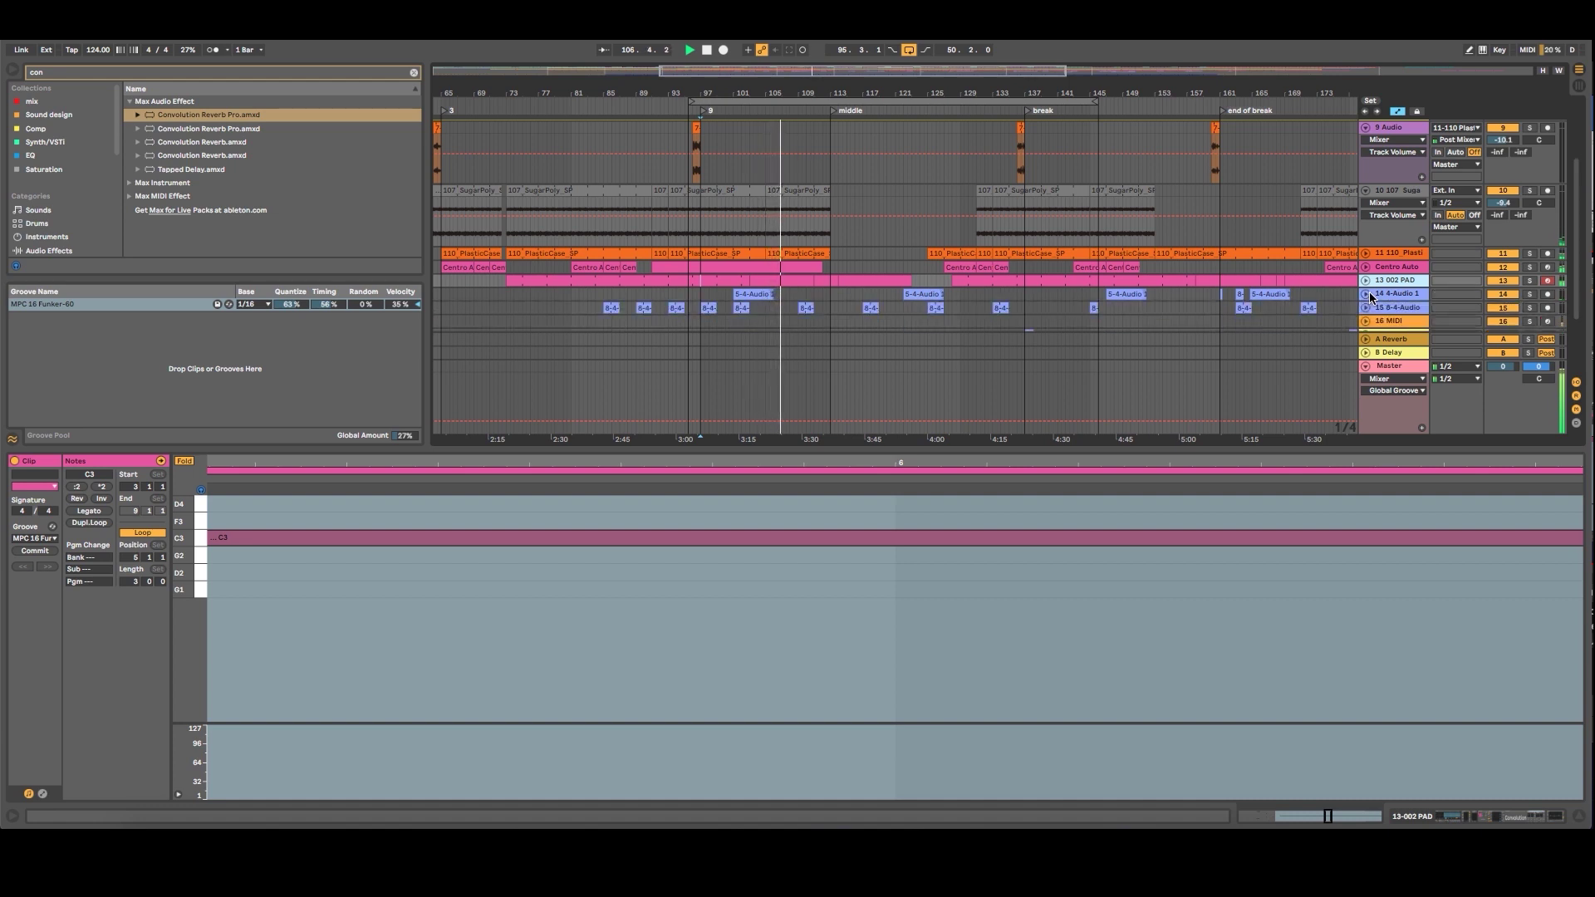
Select the 15 8-4-Audio track and unfold it in the arrangement.
{"action": "left_click_drag", "start_coordinate": [833, 104], "coordinate": [833, 95]}
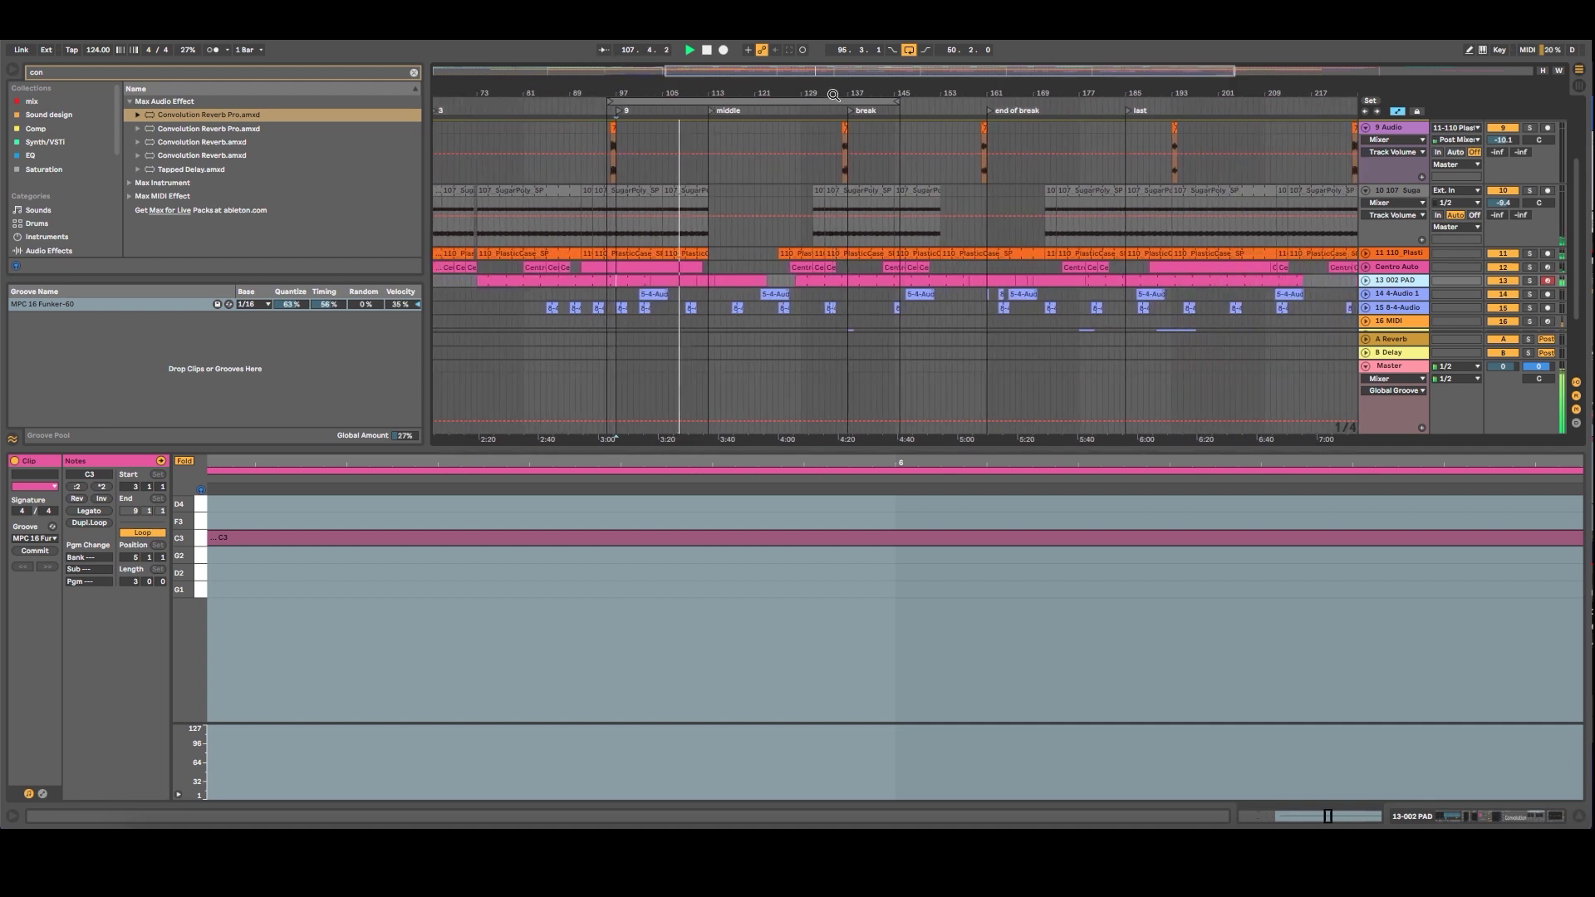
{"action": "left_click", "coordinate": [1395, 309]}
{"action": "left_click", "coordinate": [1365, 311]}
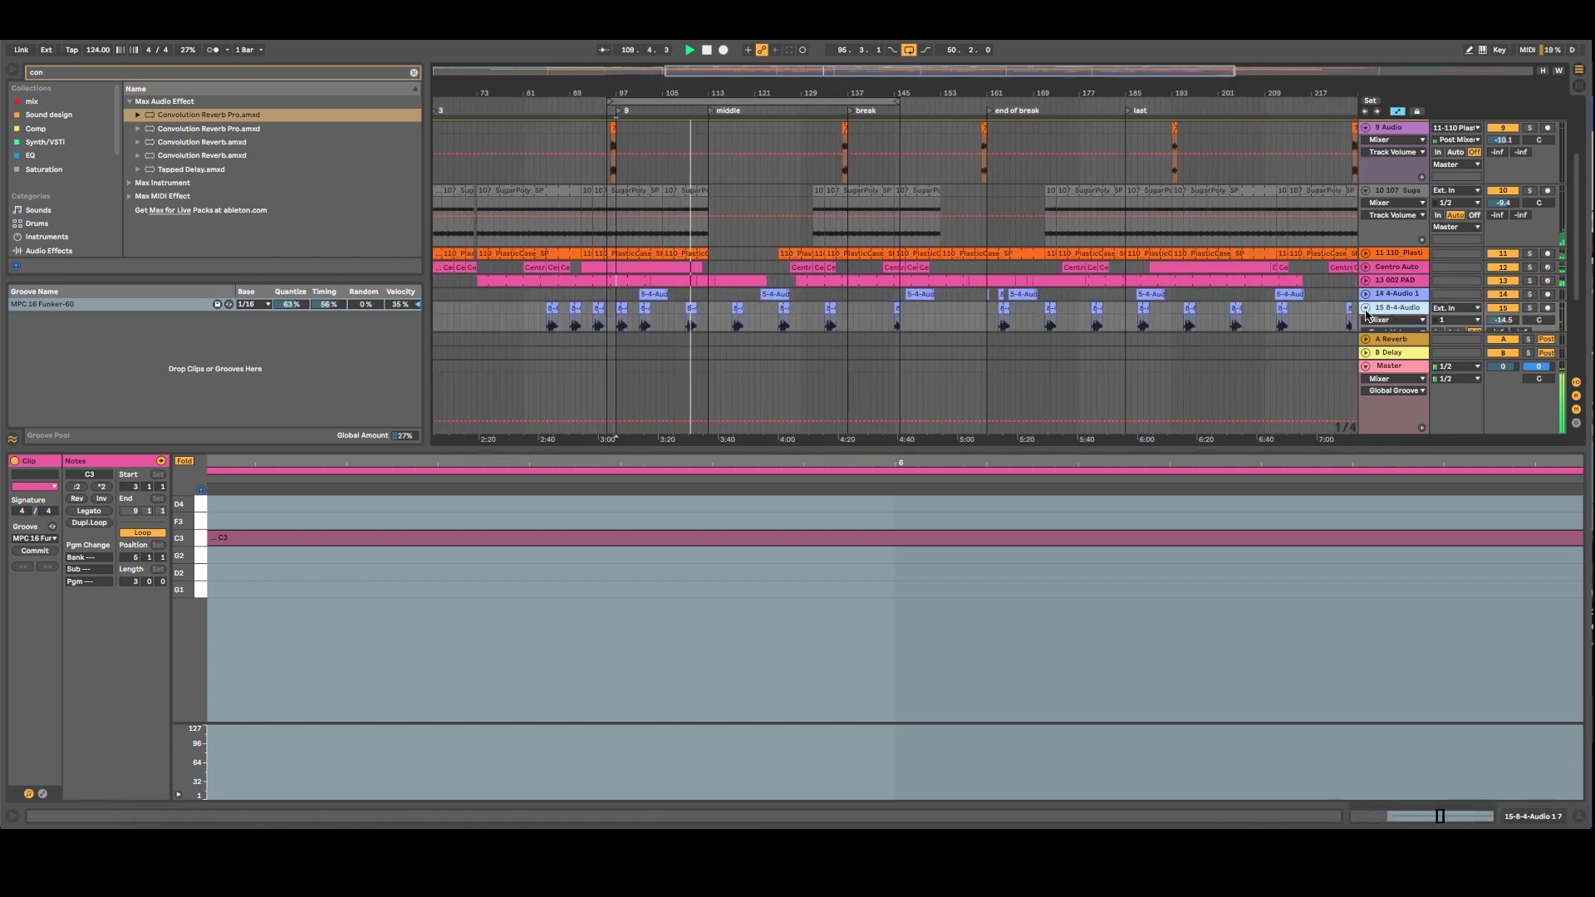
Look over all arrangement tracks around the middle and break sections while the song plays.
{"action": "scroll", "coordinate": [1163, 314], "scroll_direction": "down", "scroll_amount": 4}
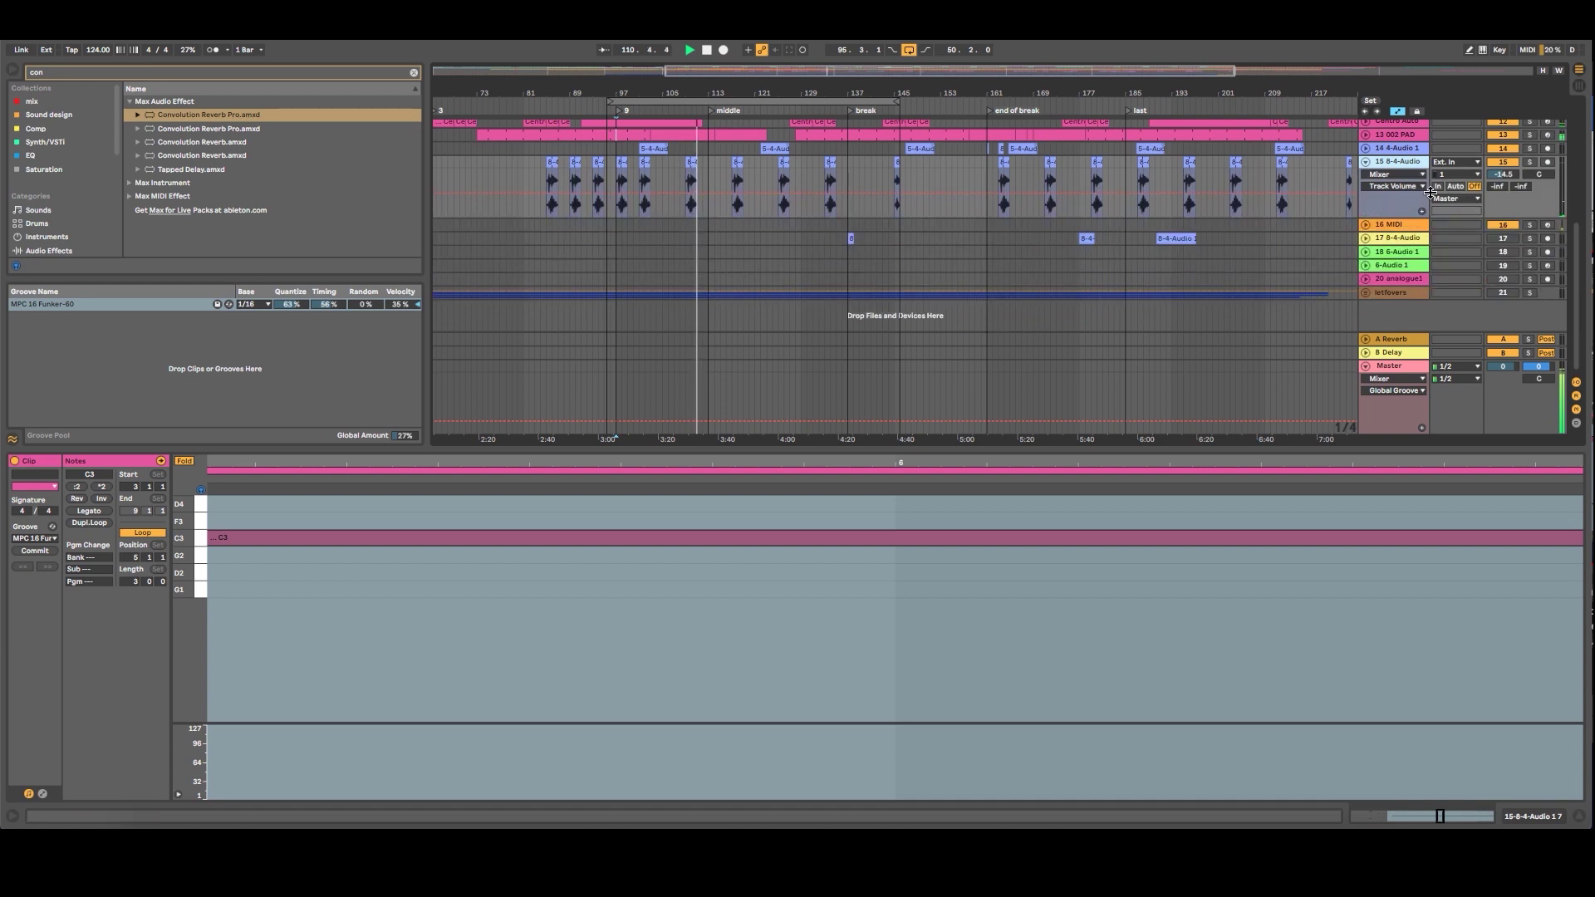
{"action": "scroll", "coordinate": [1381, 241], "scroll_direction": "up", "scroll_amount": 5}
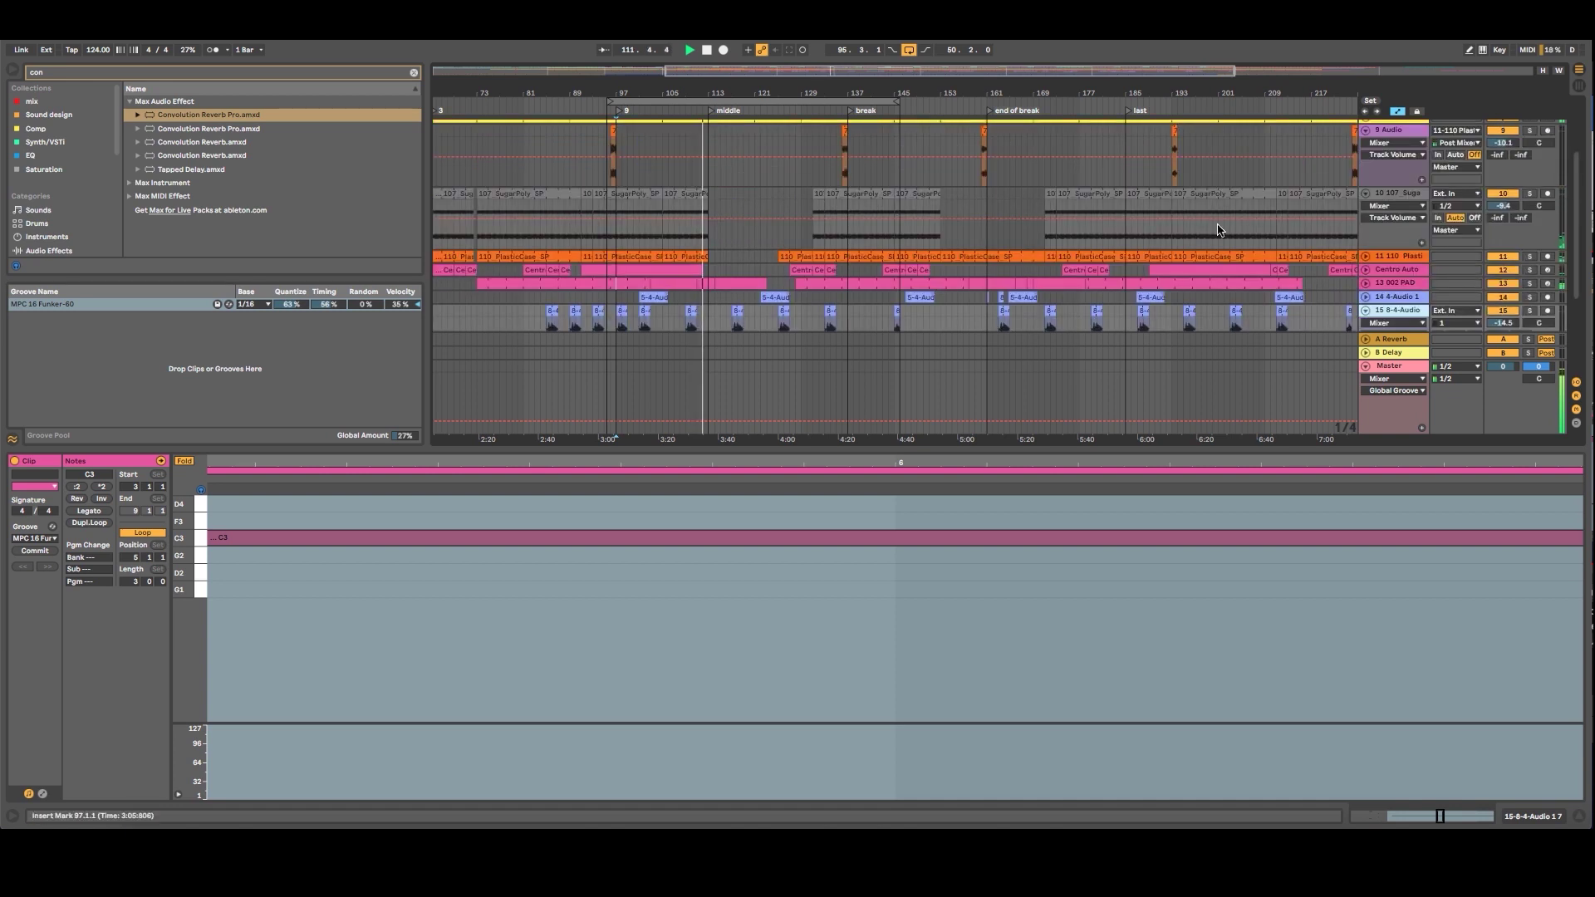
{"action": "scroll", "coordinate": [792, 297], "scroll_direction": "up", "scroll_amount": 3}
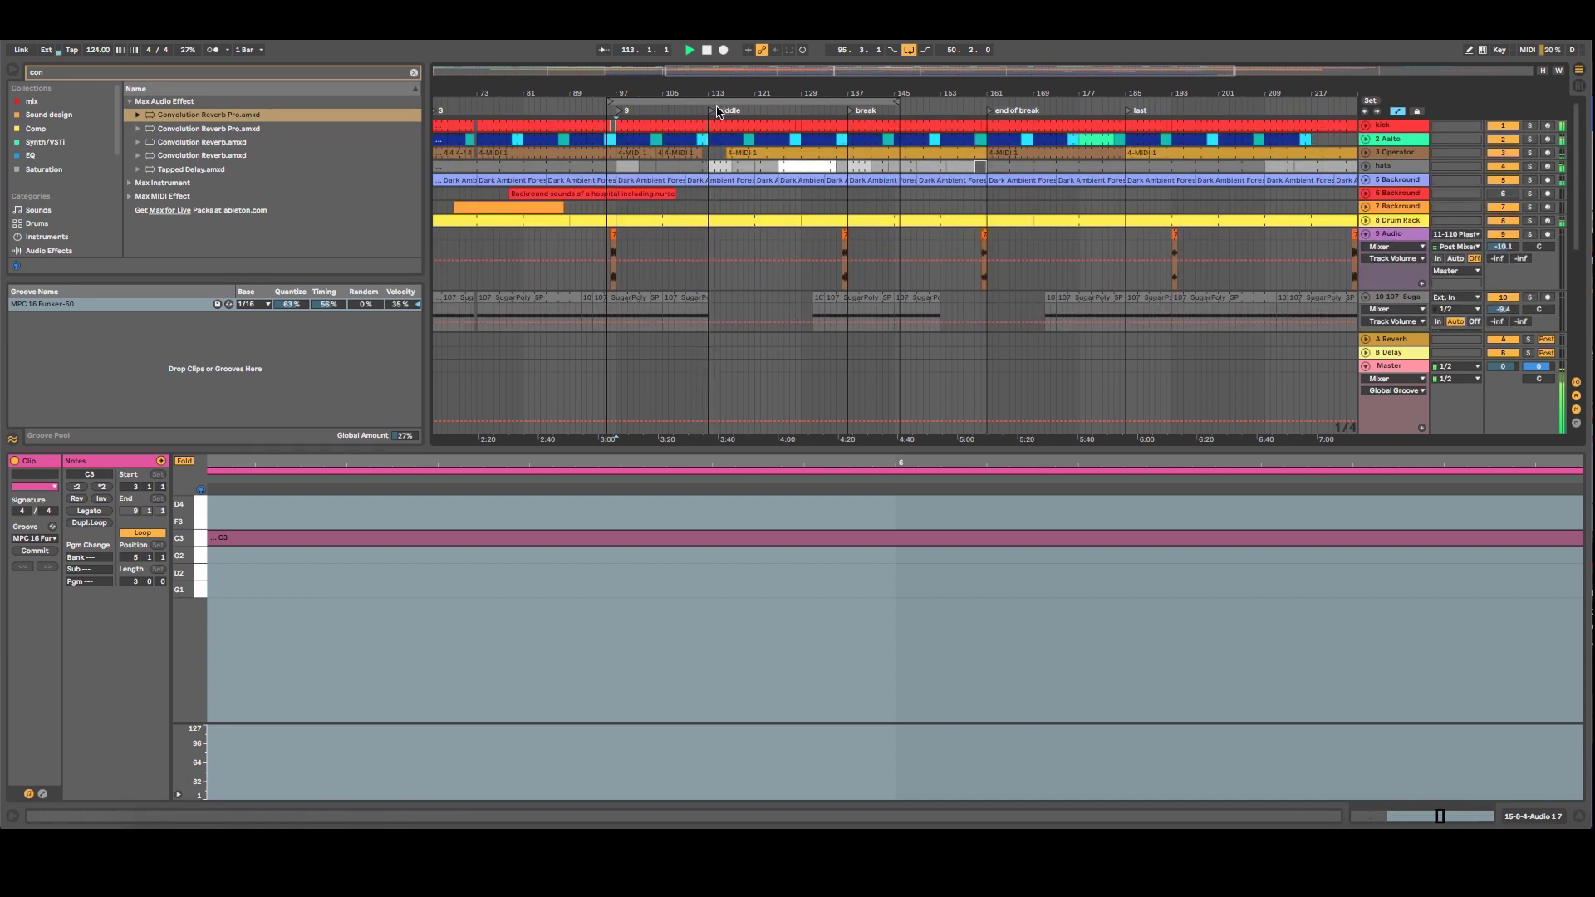
{"action": "scroll", "coordinate": [830, 207], "scroll_direction": "down", "scroll_amount": 5}
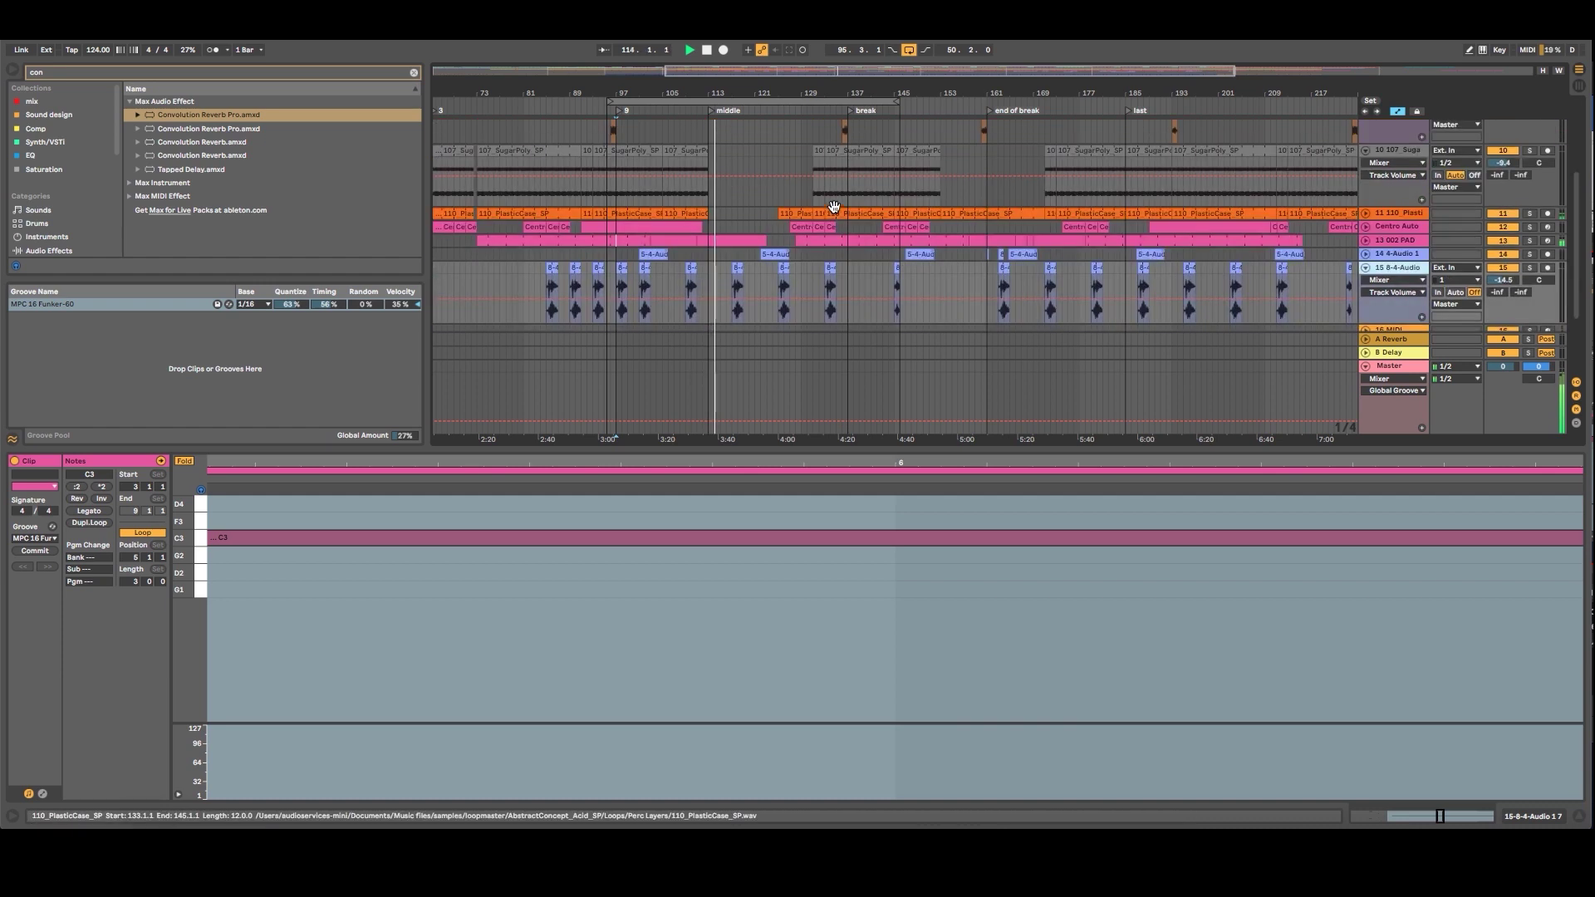
{"action": "scroll", "coordinate": [842, 209], "scroll_direction": "up", "scroll_amount": 3}
{"action": "scroll", "coordinate": [842, 210], "scroll_direction": "up", "scroll_amount": 3}
{"action": "scroll", "coordinate": [848, 206], "scroll_direction": "down", "scroll_amount": 5}
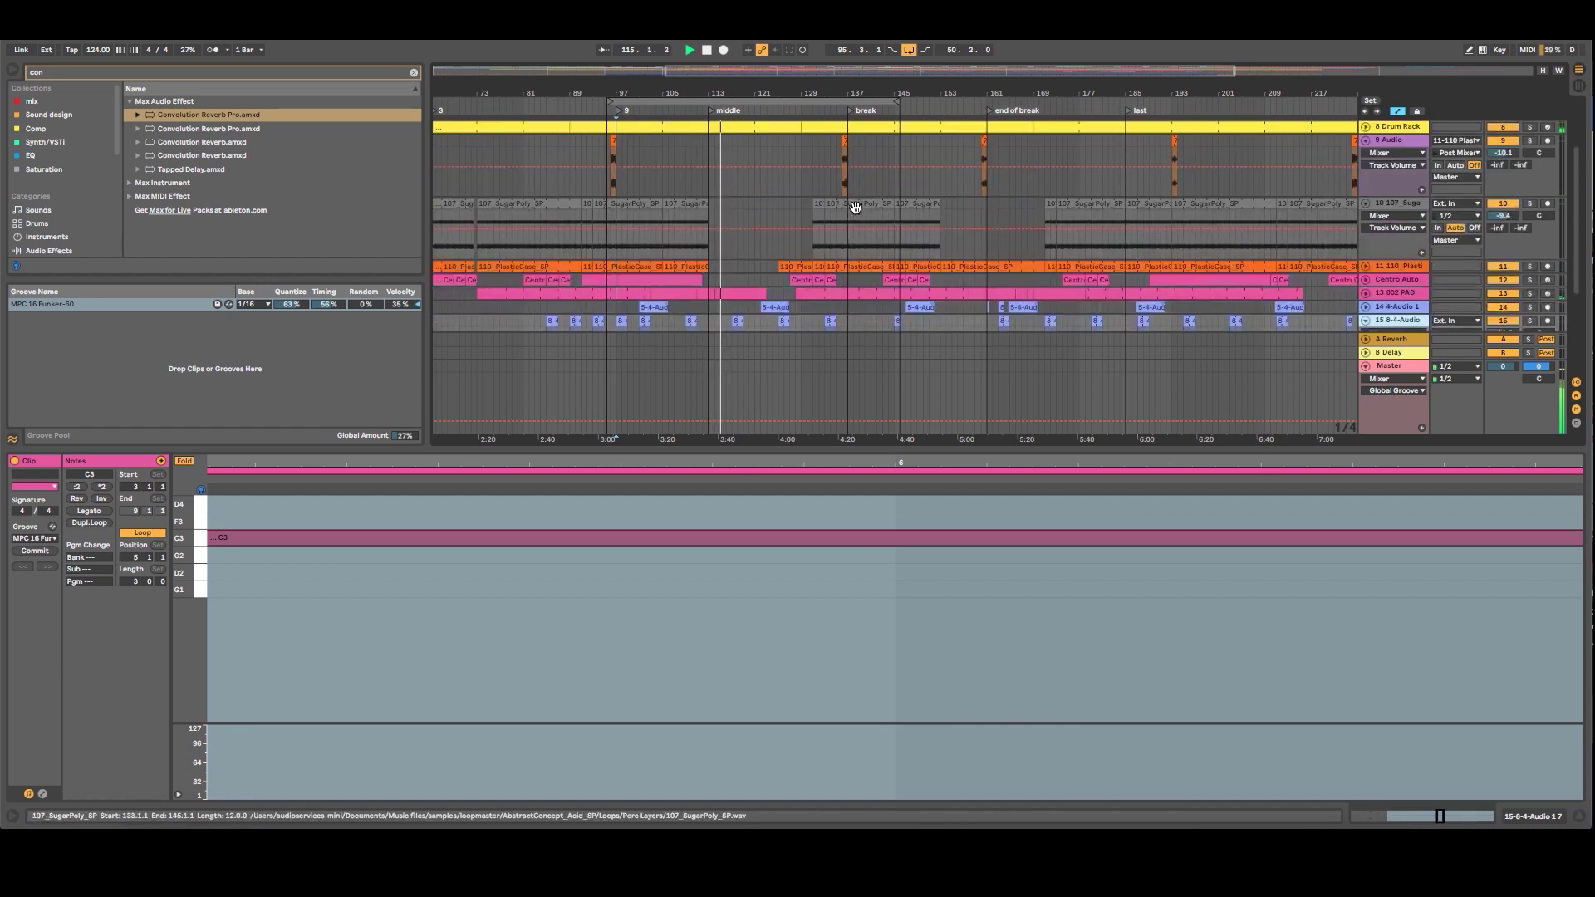